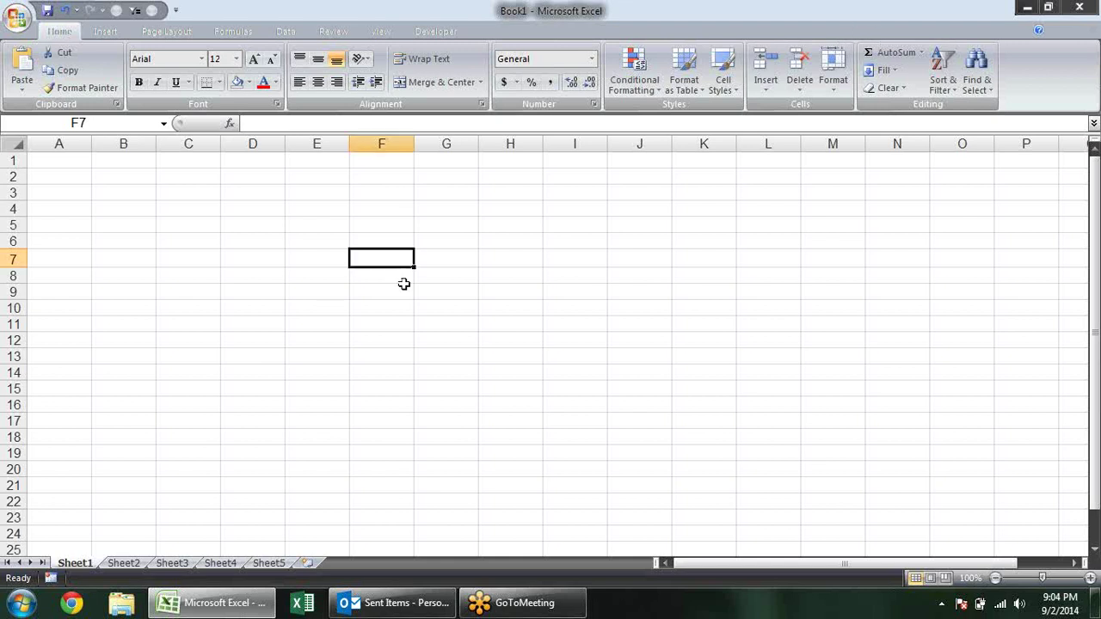
Step: Browse the Math & Trig function list on the Formulas tab
{"action": "left_click", "coordinate": [163, 162]}
{"action": "left_click", "coordinate": [233, 31]}
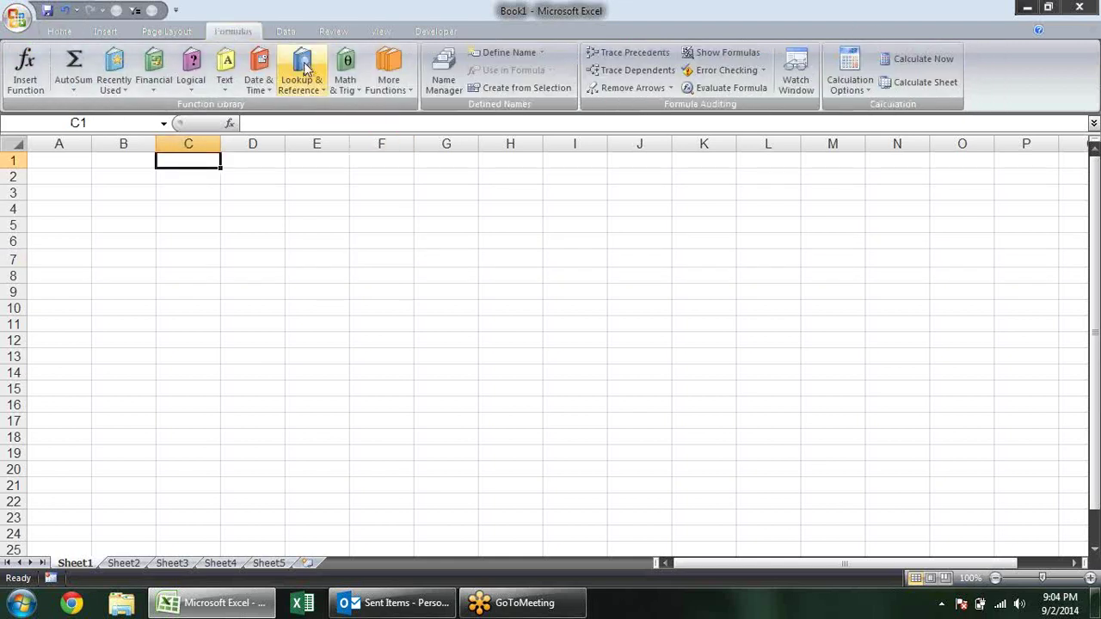
{"action": "left_click", "coordinate": [345, 84]}
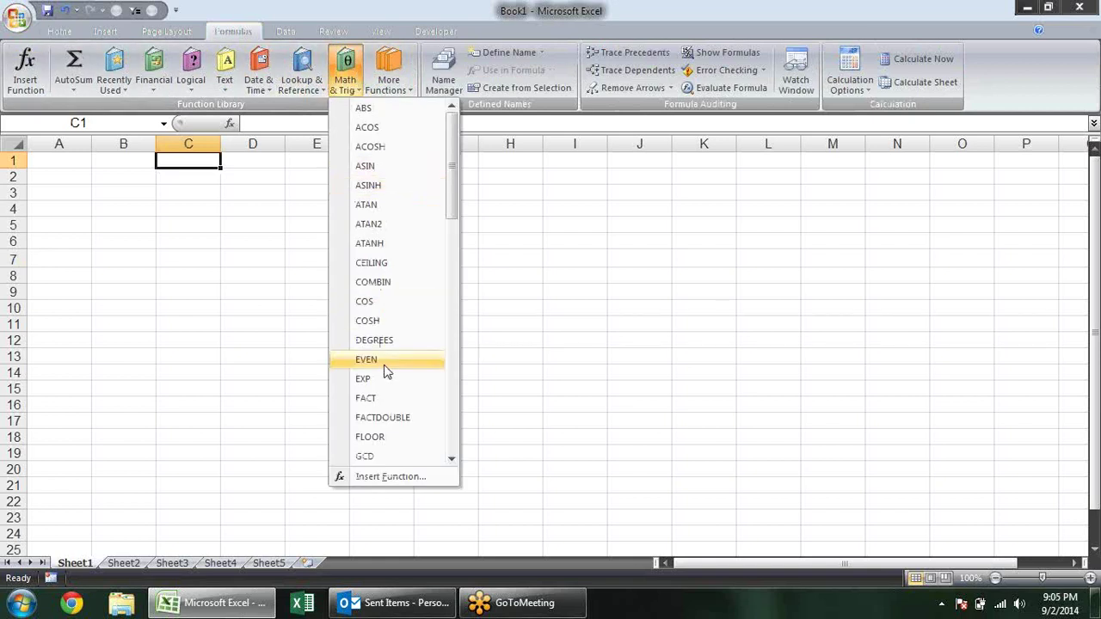
{"action": "left_click", "coordinate": [465, 136]}
Step: Enter the values 1, 2 and 3 into C2:C4
{"action": "key", "text": "Right"}
{"action": "key", "text": "Right"}
{"action": "left_click", "coordinate": [215, 181]}
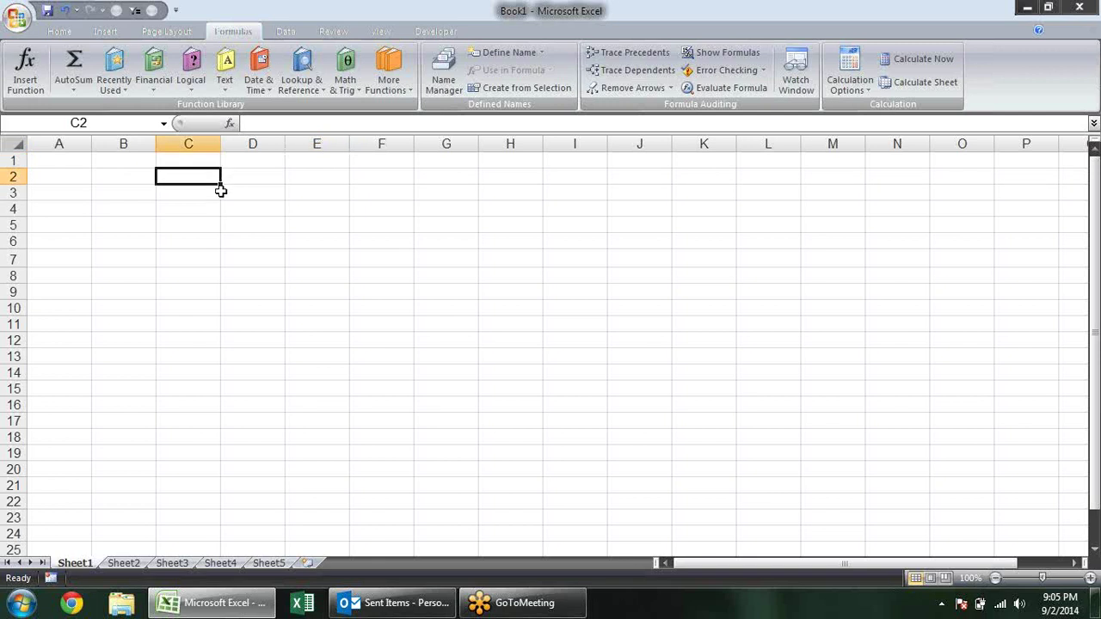
{"action": "type", "text": "1"}
{"action": "key", "text": "Return"}
{"action": "type", "text": "2"}
{"action": "key", "text": "Return"}
{"action": "type", "text": "3"}
{"action": "key", "text": "Return"}
Step: Enter -1253 in C5 and -456 in C6
{"action": "left_click", "coordinate": [197, 172]}
{"action": "left_click", "coordinate": [199, 219]}
{"action": "type", "text": "-125"}
{"action": "key", "text": "Return"}
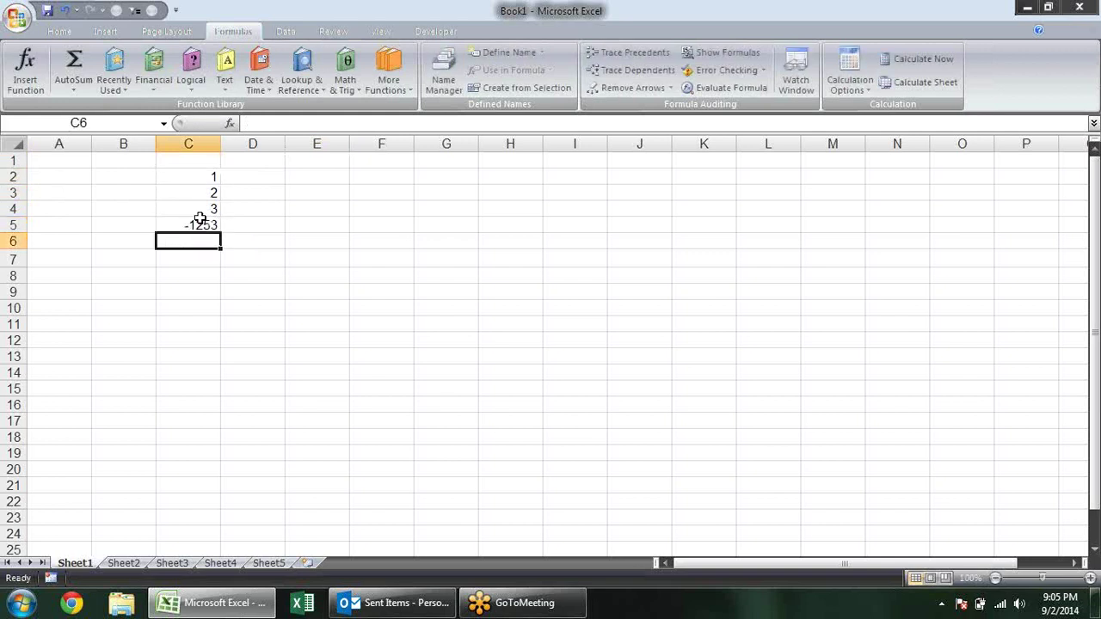
{"action": "type", "text": "-456"}
{"action": "key", "text": "Return"}
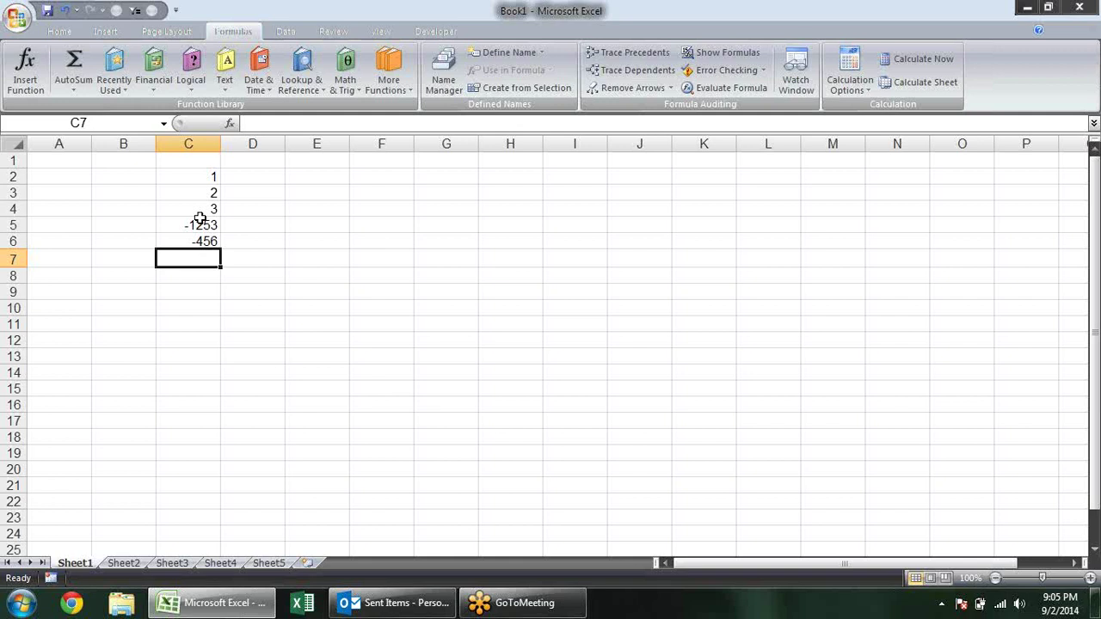
{"action": "left_click", "coordinate": [257, 176]}
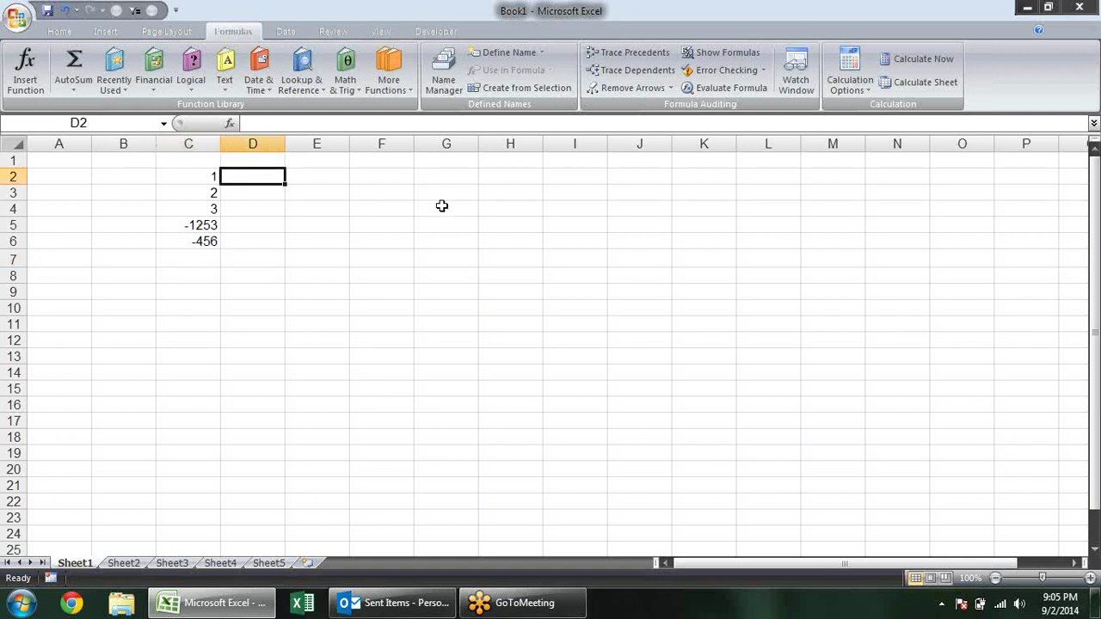
Step: Enter the formula =ABS(C2) in D2
{"action": "type", "text": "=abs"}
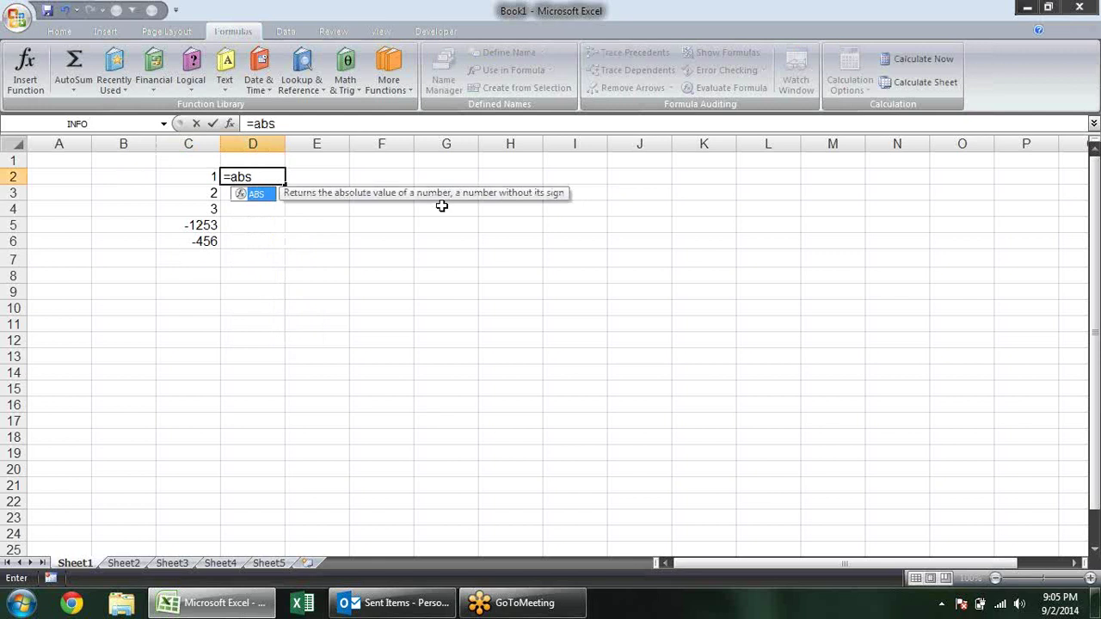
{"action": "key", "text": "Tab"}
{"action": "left_click", "coordinate": [208, 174]}
{"action": "key", "text": "Return"}
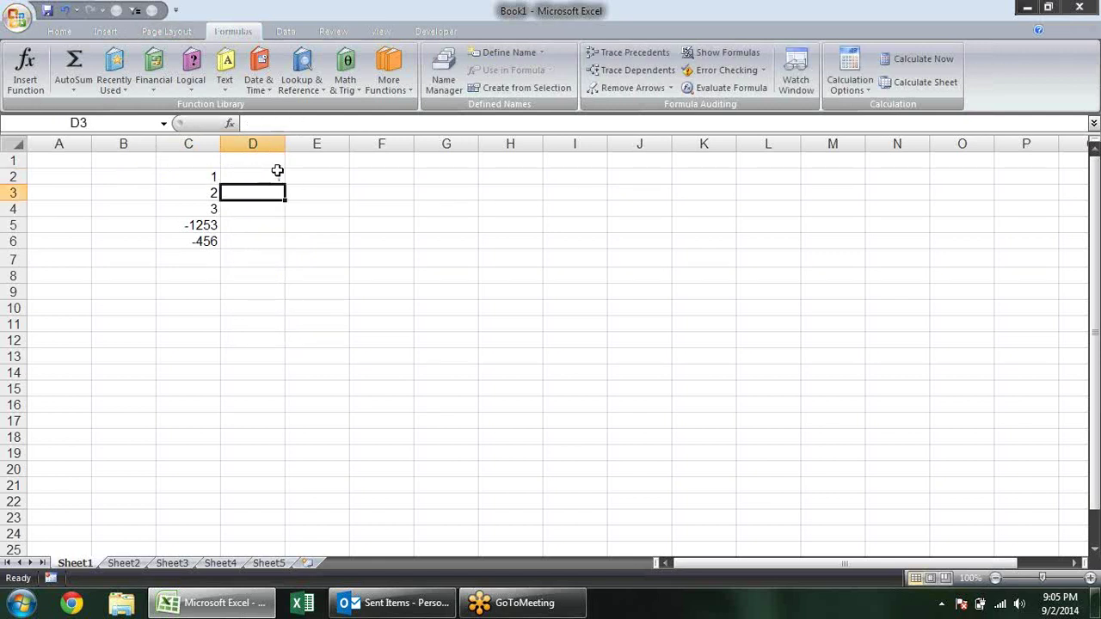
Step: Fill the ABS formula down column D and clear the extra zero results below D6
{"action": "left_click", "coordinate": [277, 172]}
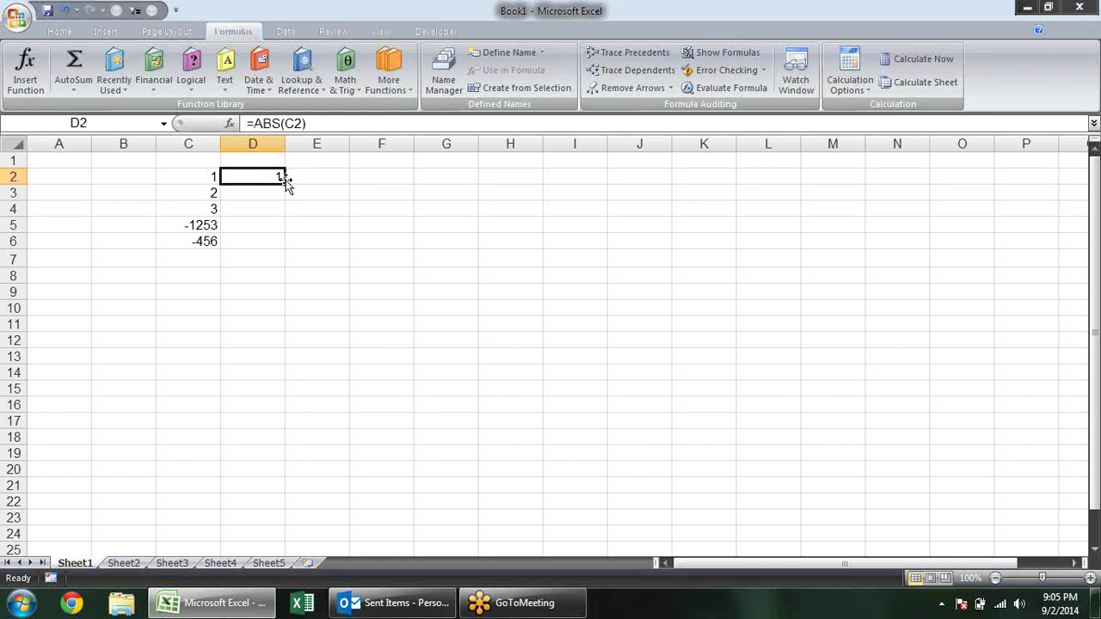
{"action": "left_click_drag", "start_coordinate": [286, 183], "coordinate": [287, 313]}
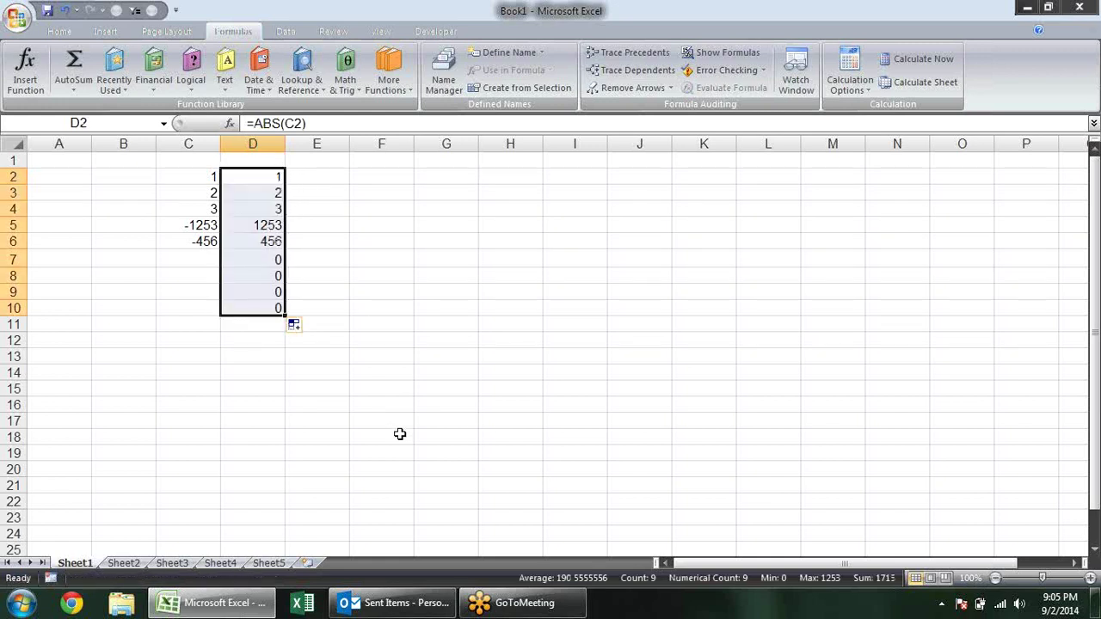
{"action": "left_click_drag", "start_coordinate": [273, 258], "coordinate": [271, 323]}
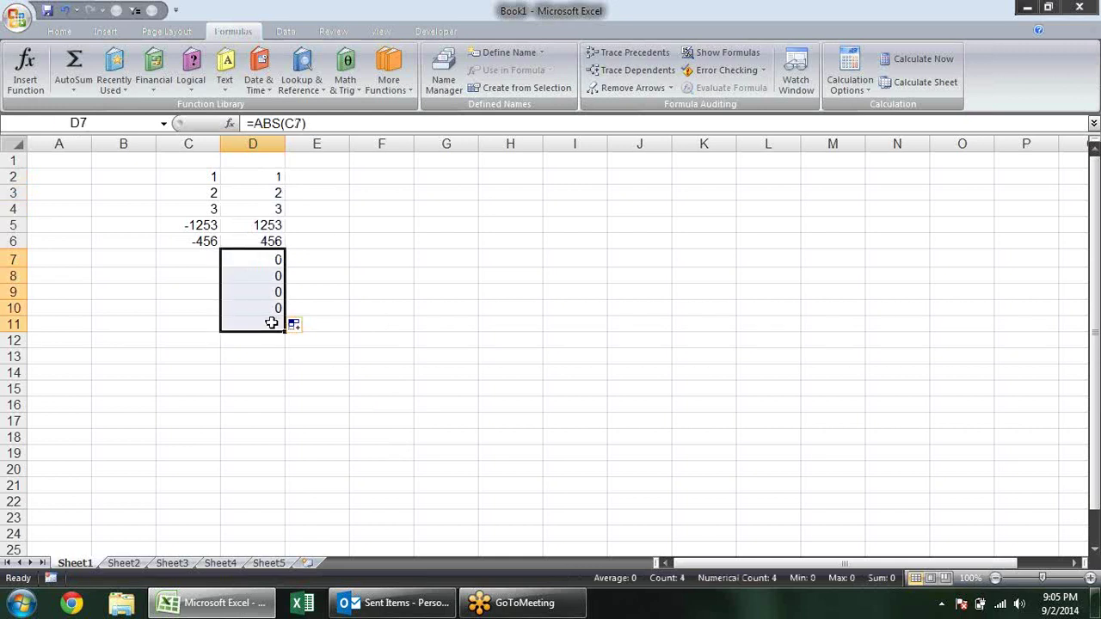
{"action": "key", "text": "Delete"}
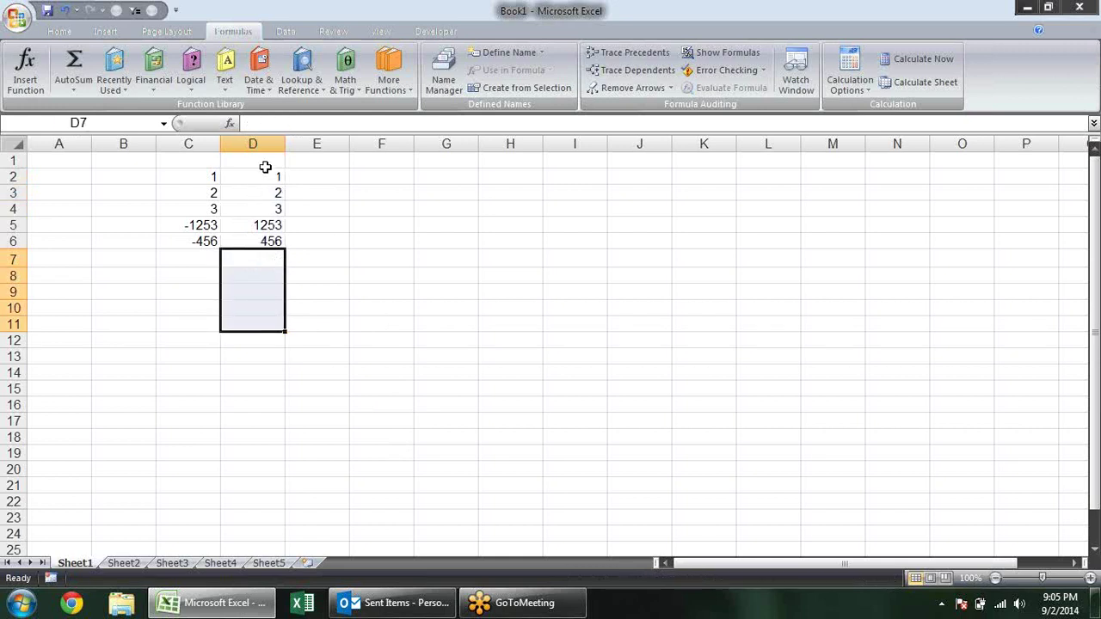
Step: Inspect the ABS formulas in D3 and D5 without changing them
{"action": "left_click", "coordinate": [263, 165]}
{"action": "left_click", "coordinate": [275, 179]}
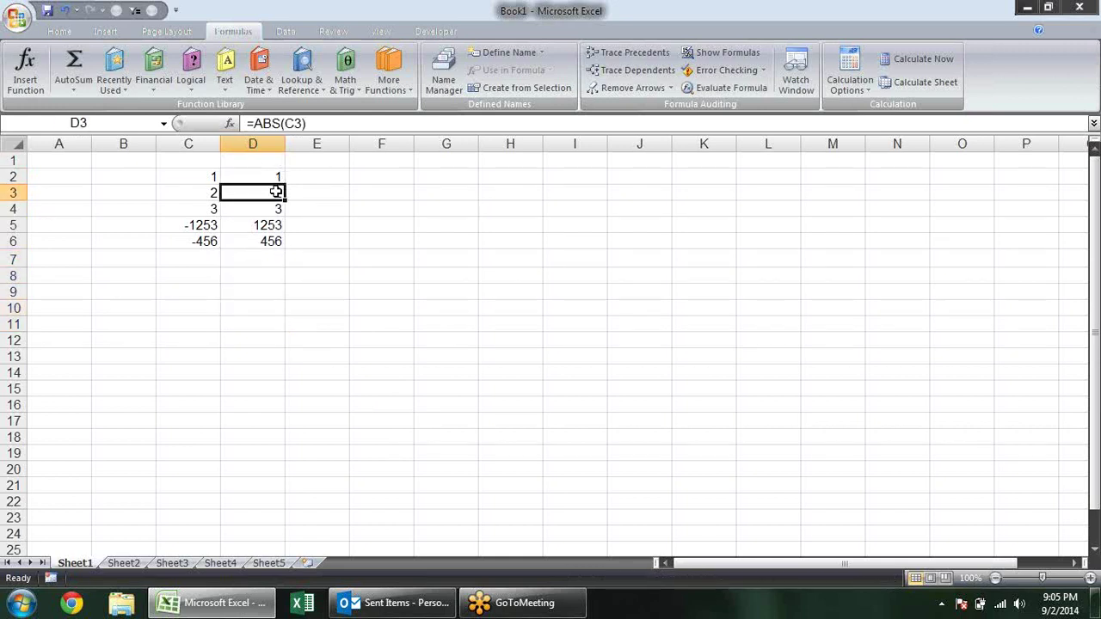
{"action": "double_click", "coordinate": [280, 193]}
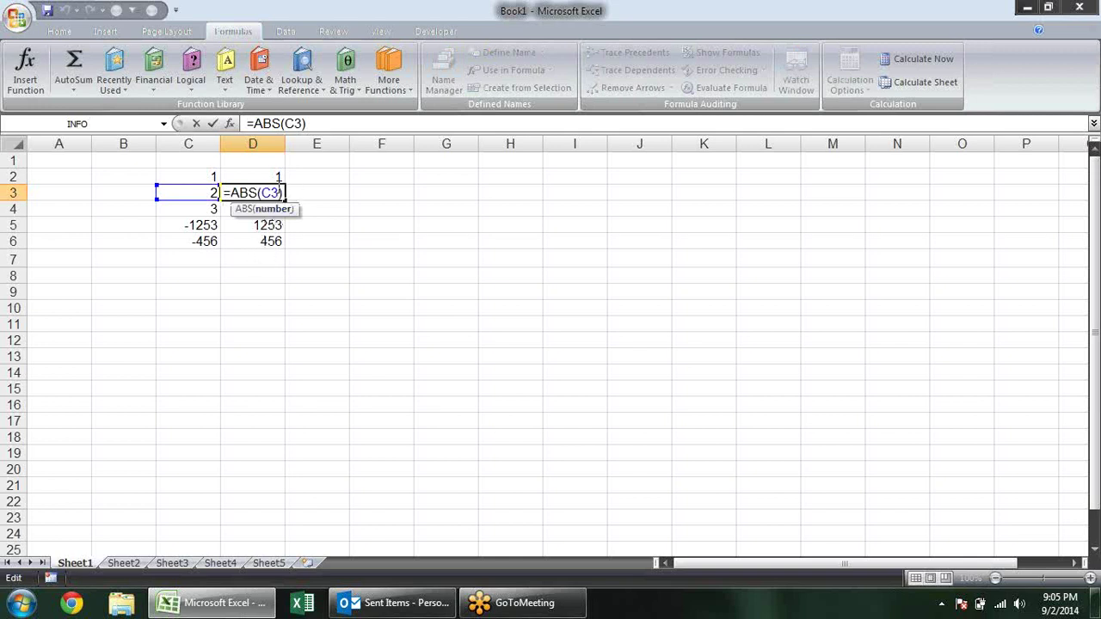
{"action": "key", "text": "Escape"}
{"action": "left_click", "coordinate": [266, 241]}
{"action": "left_click", "coordinate": [266, 226]}
{"action": "double_click", "coordinate": [266, 225]}
{"action": "key", "text": "Escape"}
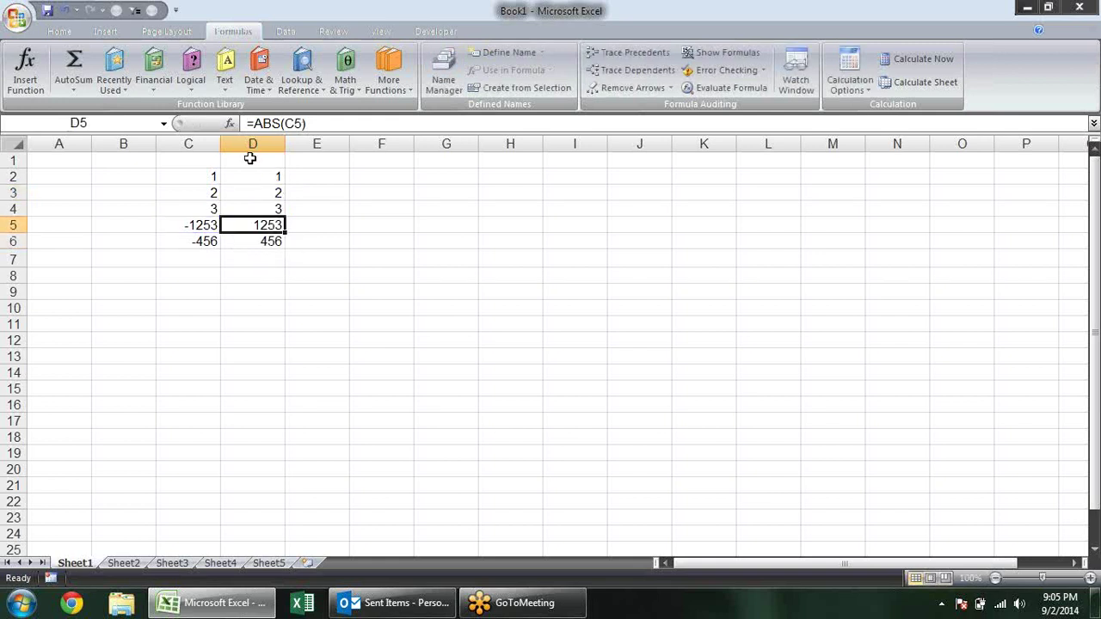
{"action": "left_click", "coordinate": [361, 175]}
{"action": "left_click", "coordinate": [344, 73]}
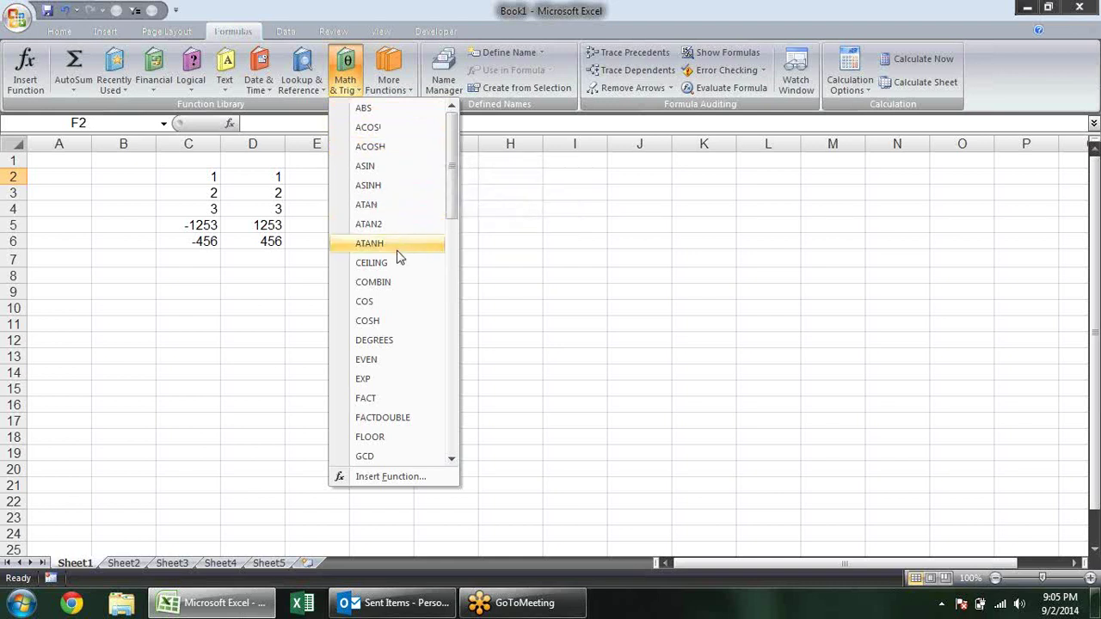
Step: Add the headings Ceiling in G3 and Floor in H3
{"action": "left_click", "coordinate": [467, 190]}
{"action": "left_click", "coordinate": [443, 191]}
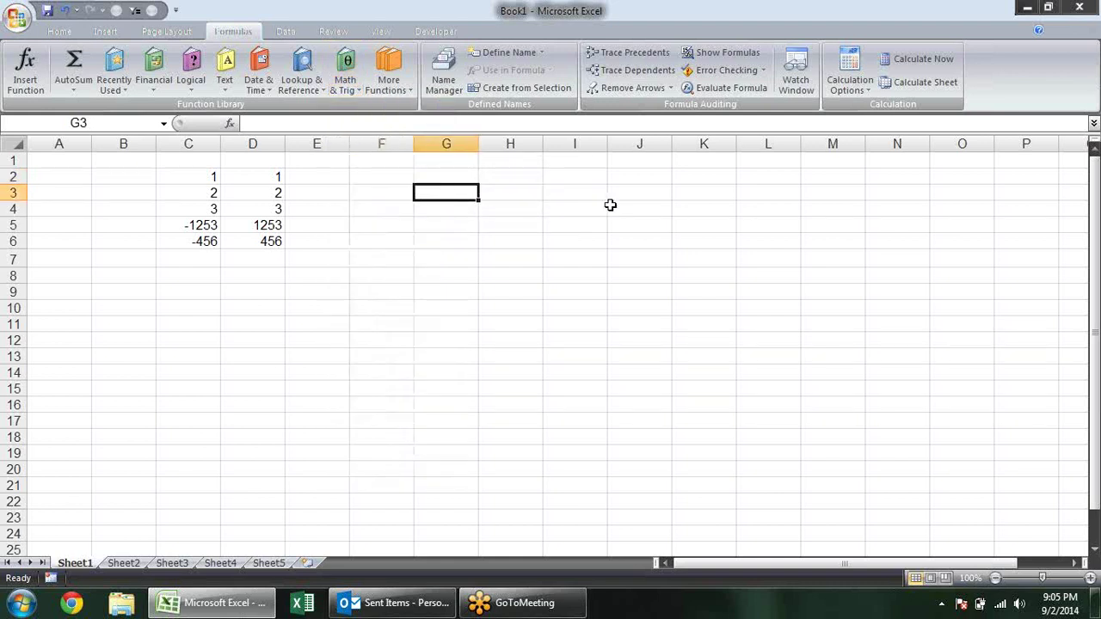
{"action": "type", "text": "Ceiling"}
{"action": "key", "text": "Tab"}
{"action": "type", "text": "Com"}
{"action": "key", "text": "BackSpace"}
{"action": "key", "text": "BackSpace"}
{"action": "key", "text": "BackSpace"}
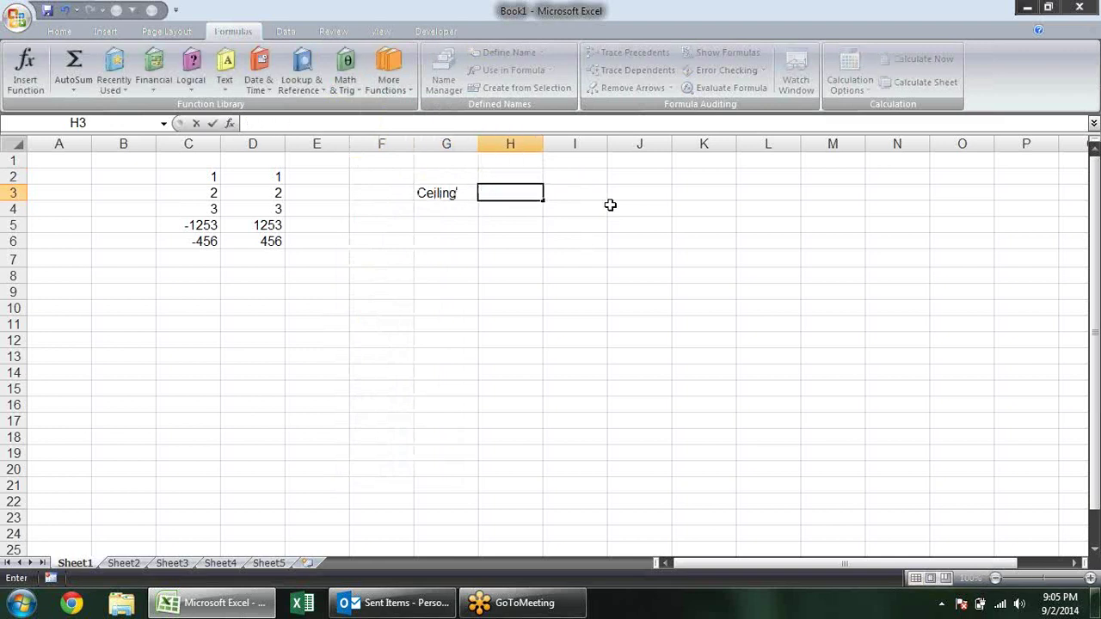
{"action": "type", "text": "Floor"}
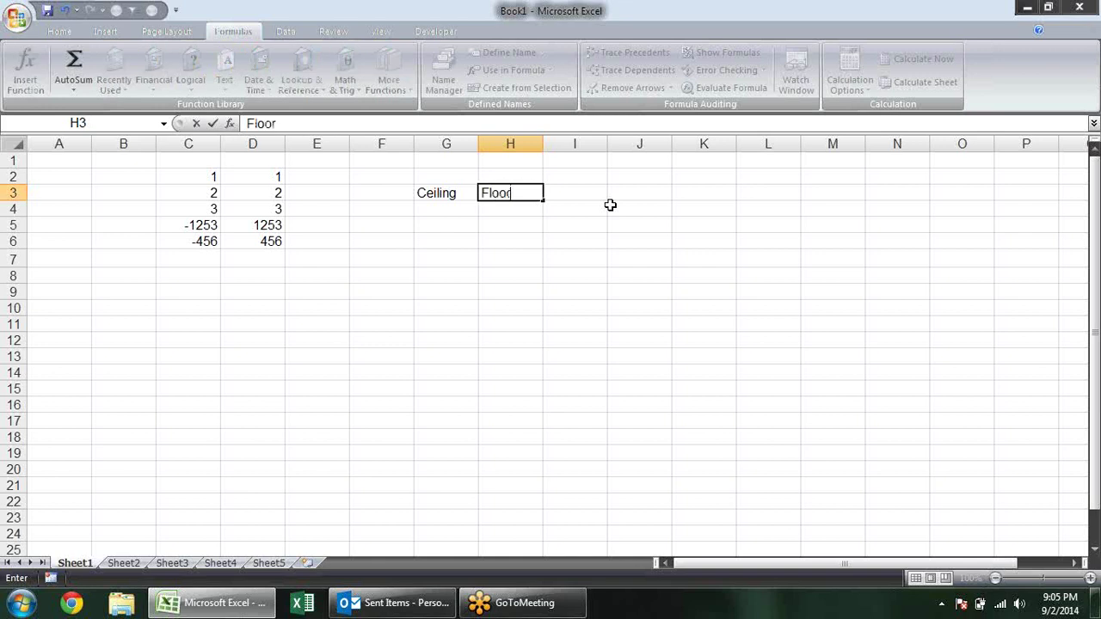
{"action": "key", "text": "Return"}
Step: Enter 1, 2, 3 in F4:F6 and extend the series down to F23
{"action": "key", "text": "Left"}
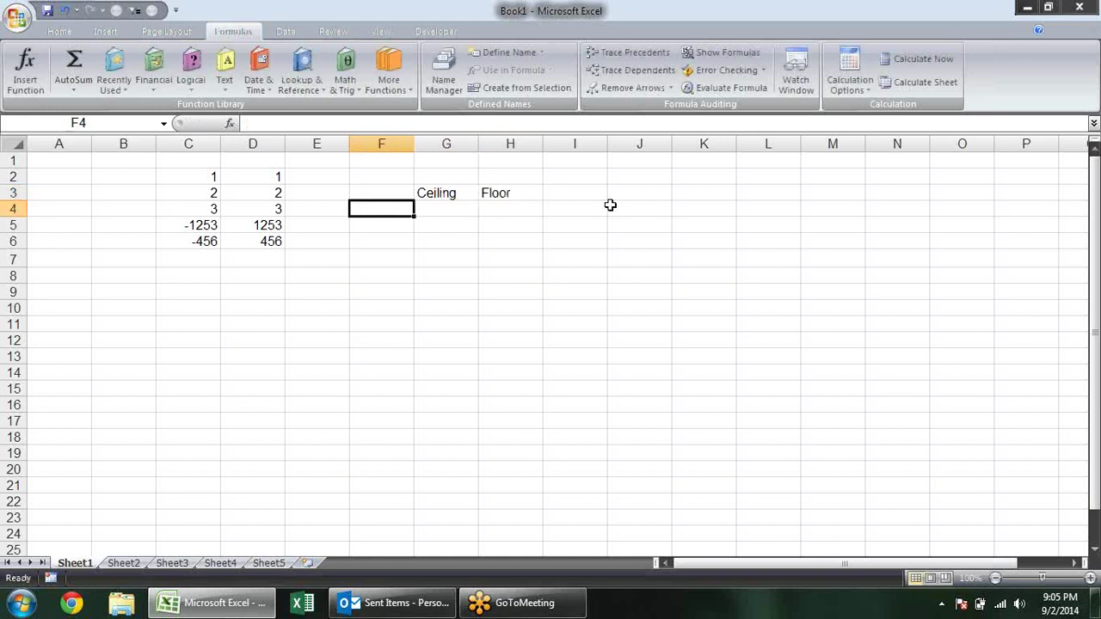
{"action": "type", "text": "1"}
{"action": "key", "text": "Return"}
{"action": "type", "text": "2"}
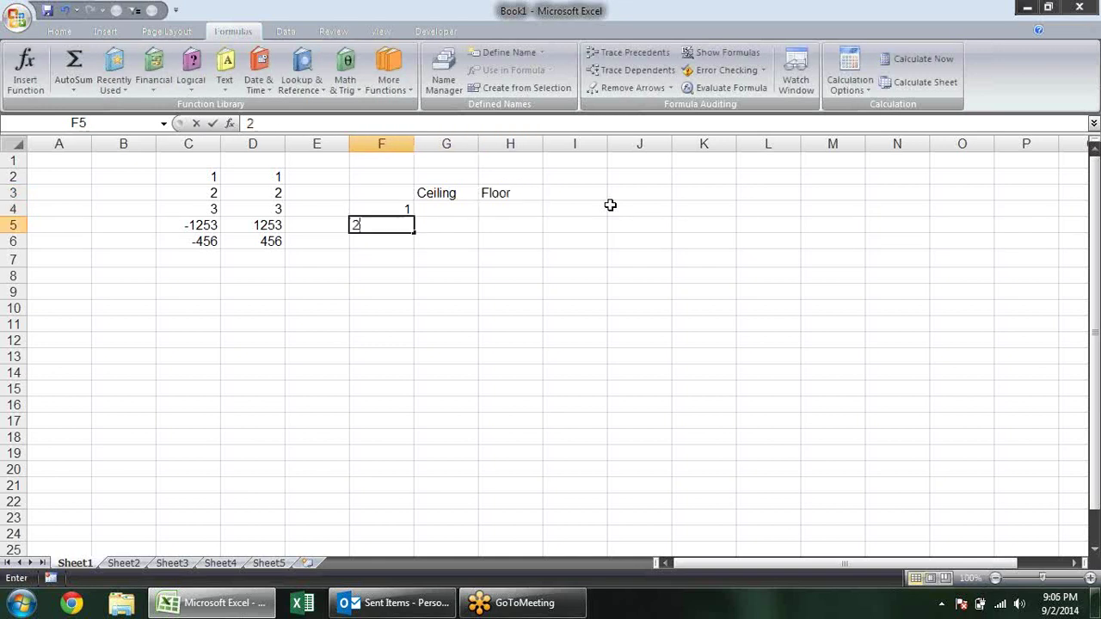
{"action": "key", "text": "Return"}
{"action": "type", "text": "3"}
{"action": "key", "text": "Return"}
{"action": "left_click_drag", "start_coordinate": [379, 206], "coordinate": [436, 520]}
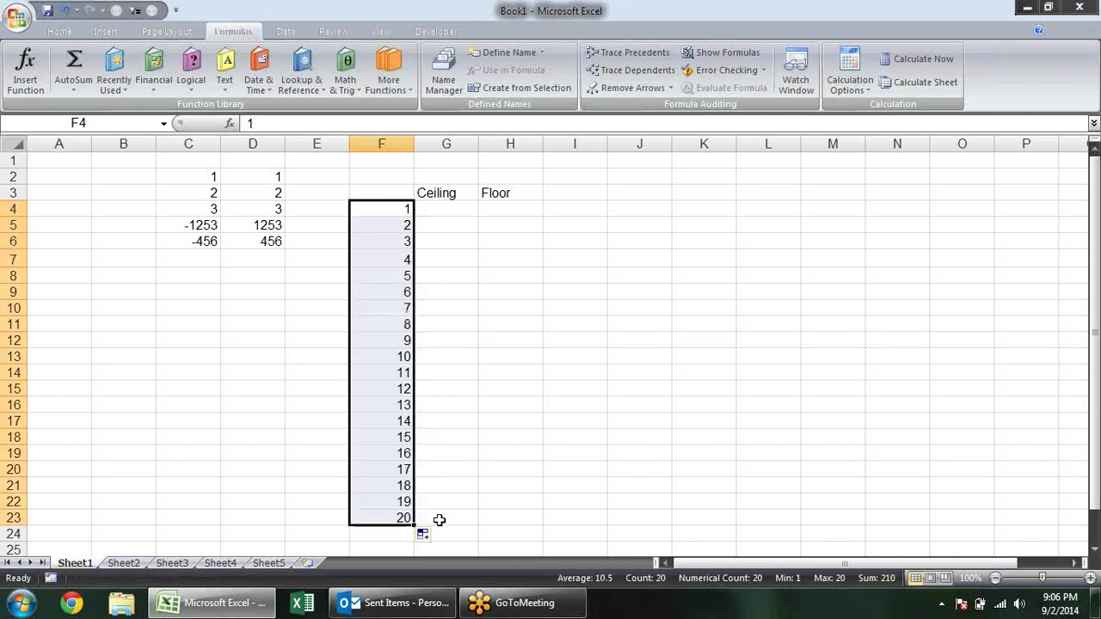
Step: Enter =CEILING(F4,7) in G4 and fill it down to G23
{"action": "left_click", "coordinate": [446, 211]}
{"action": "type", "text": "="}
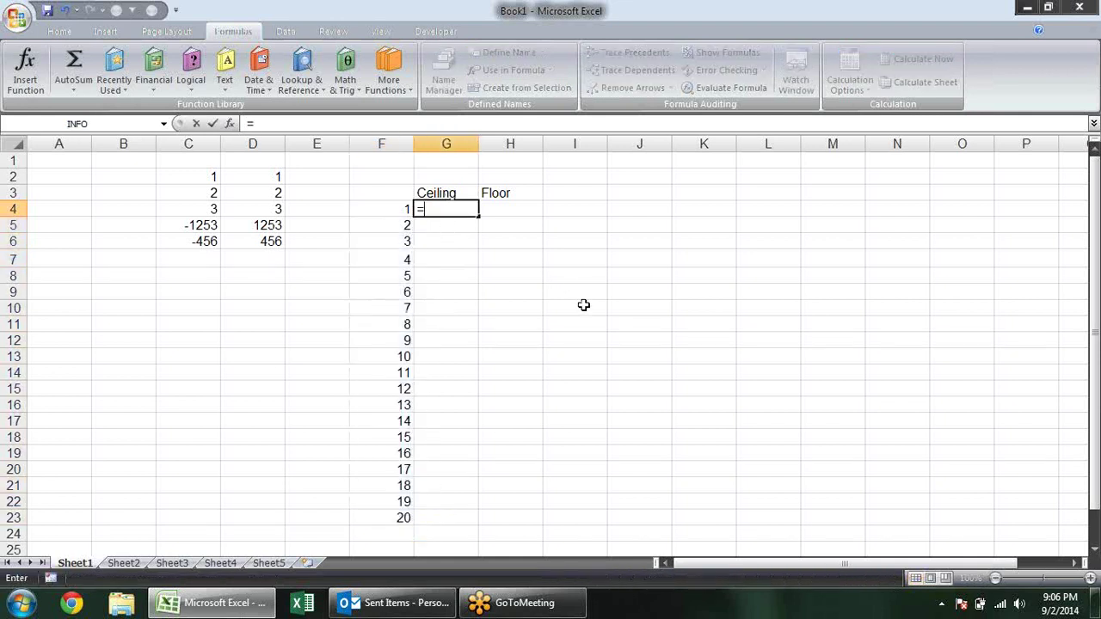
{"action": "type", "text": "c"}
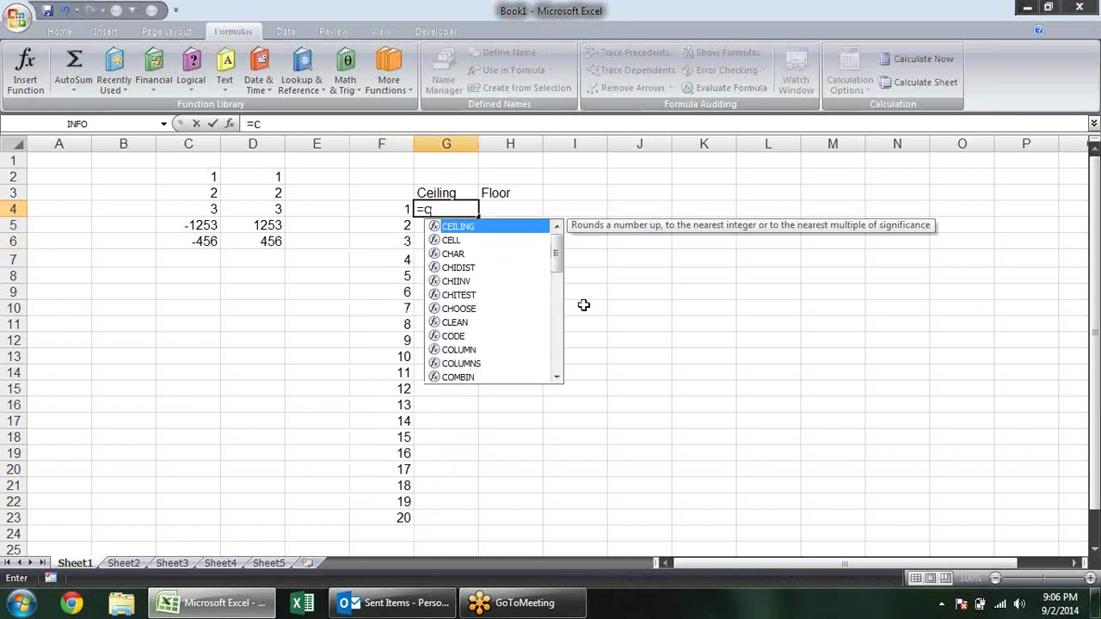
{"action": "key", "text": "Tab"}
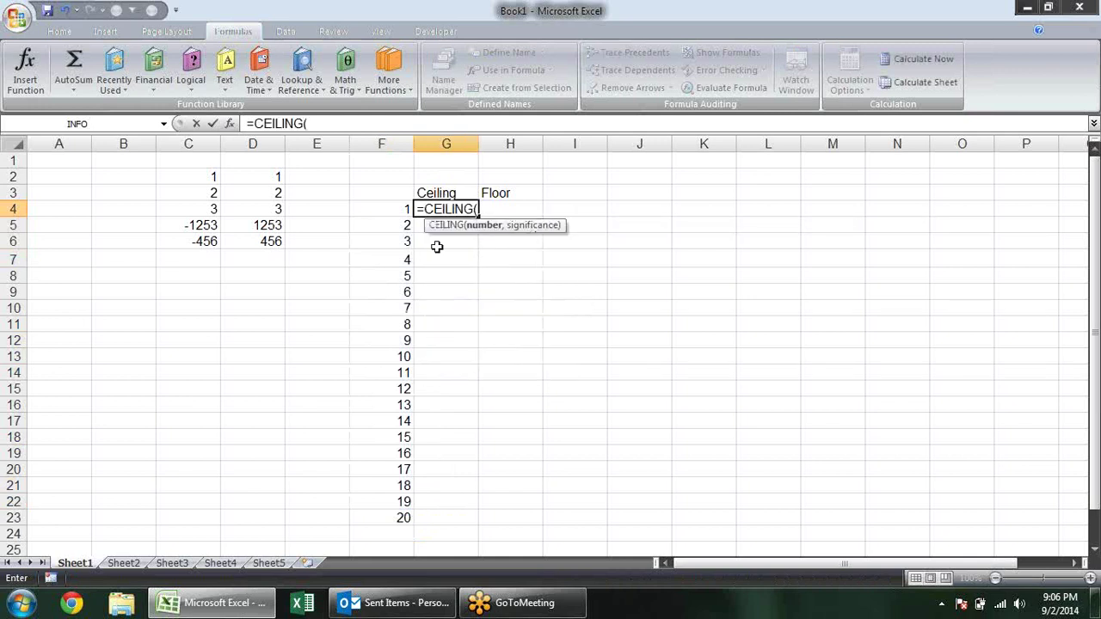
{"action": "left_click", "coordinate": [399, 208]}
{"action": "type", "text": ",7"}
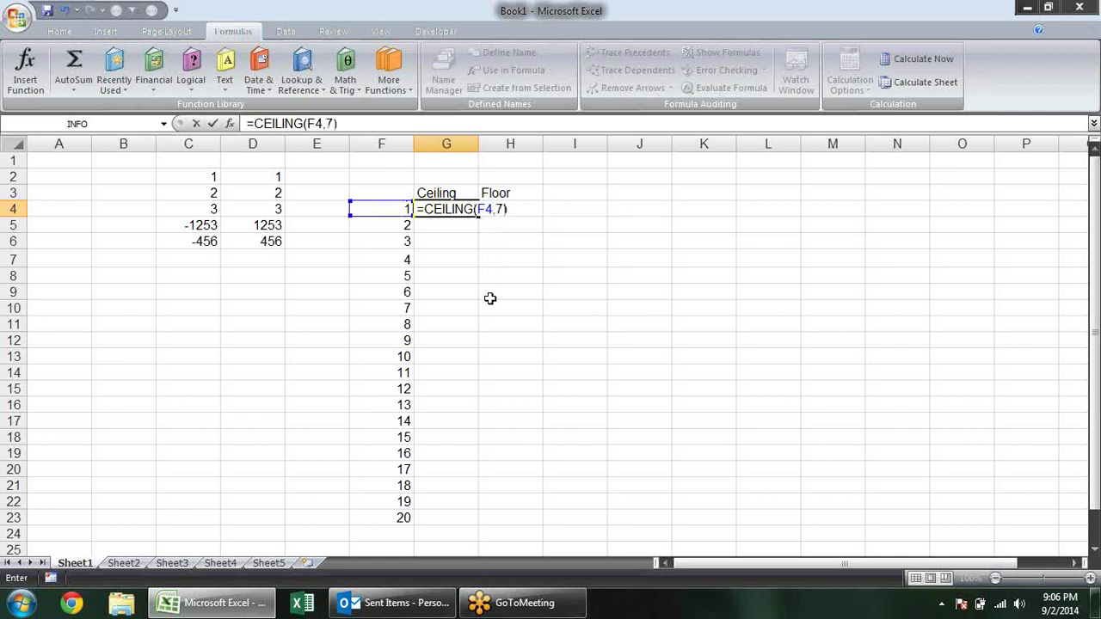
{"action": "key", "text": "Return"}
{"action": "left_click", "coordinate": [474, 198]}
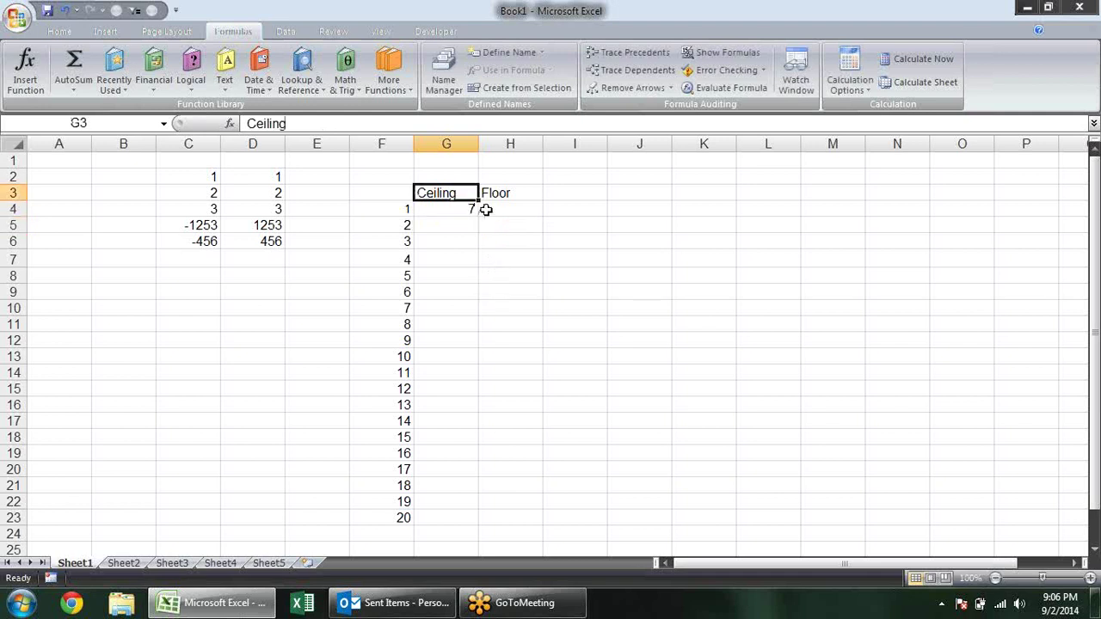
{"action": "left_click", "coordinate": [474, 211]}
{"action": "left_click_drag", "start_coordinate": [480, 217], "coordinate": [488, 310]}
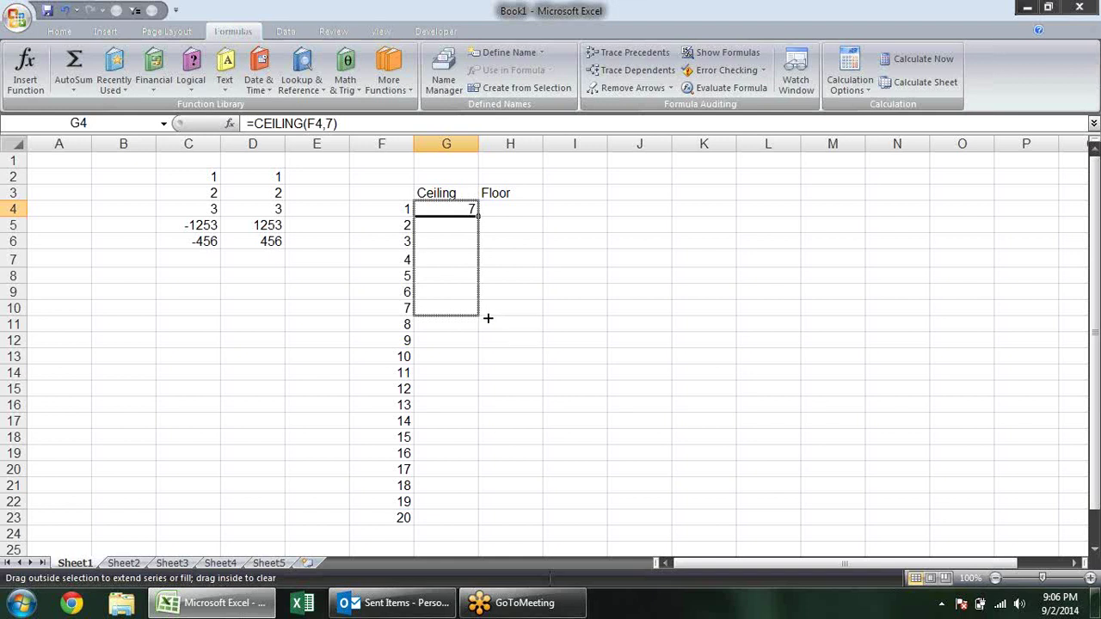
{"action": "left_click_drag", "start_coordinate": [487, 320], "coordinate": [498, 519]}
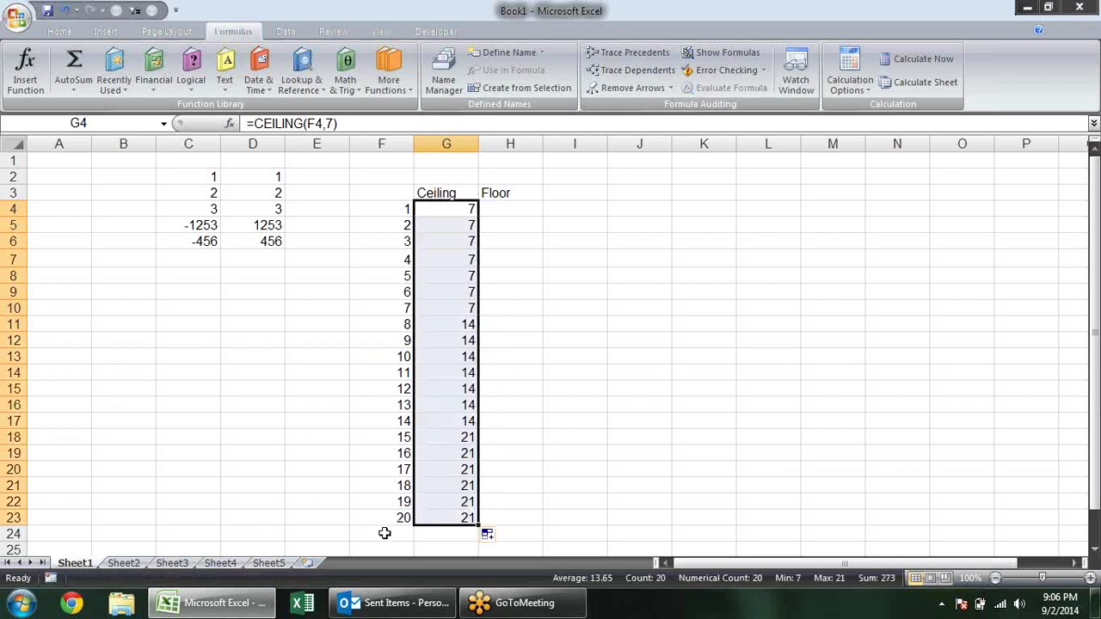
{"action": "left_click", "coordinate": [382, 534]}
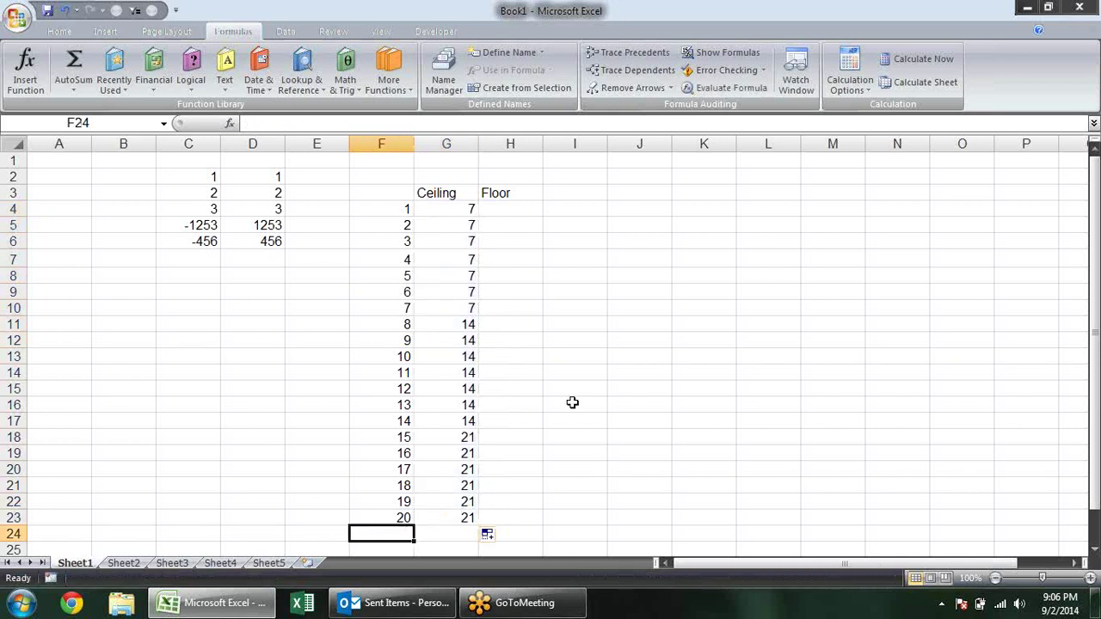
Step: Enter =FLOOR(F4,7) in H4 and fill it down to H23
{"action": "left_click", "coordinate": [504, 215]}
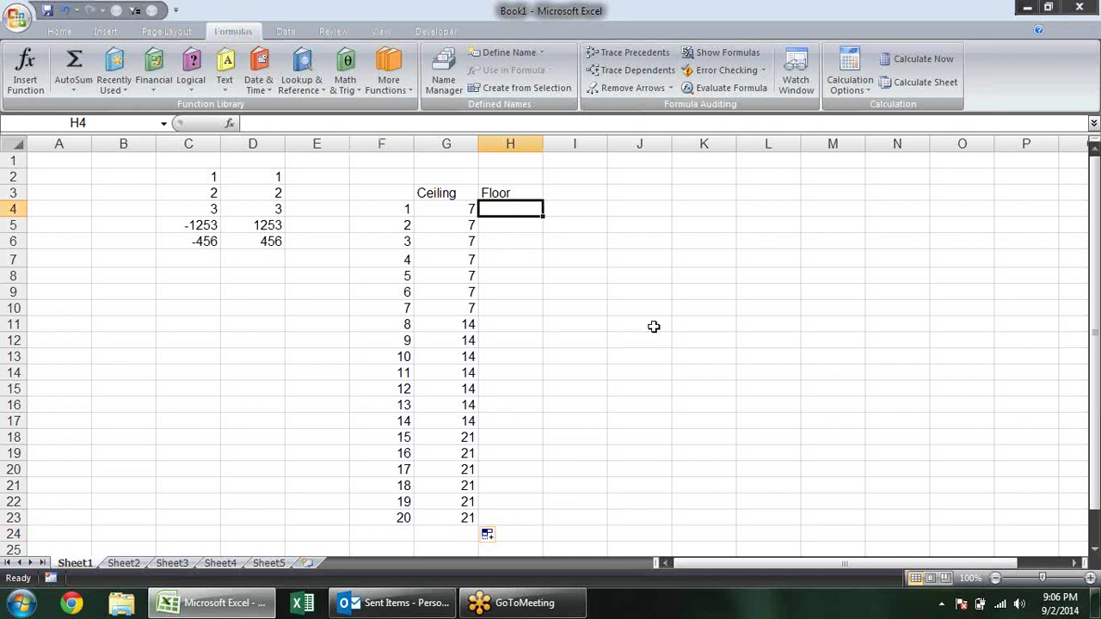
{"action": "type", "text": "=fl"}
{"action": "key", "text": "Tab"}
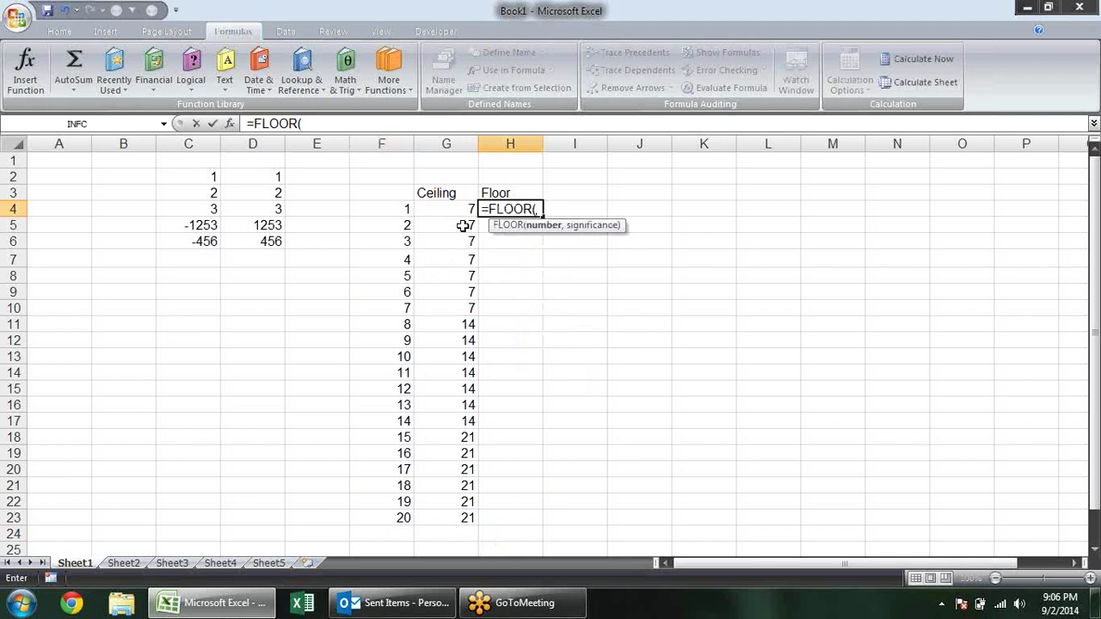
{"action": "left_click", "coordinate": [400, 208]}
{"action": "type", "text": ","}
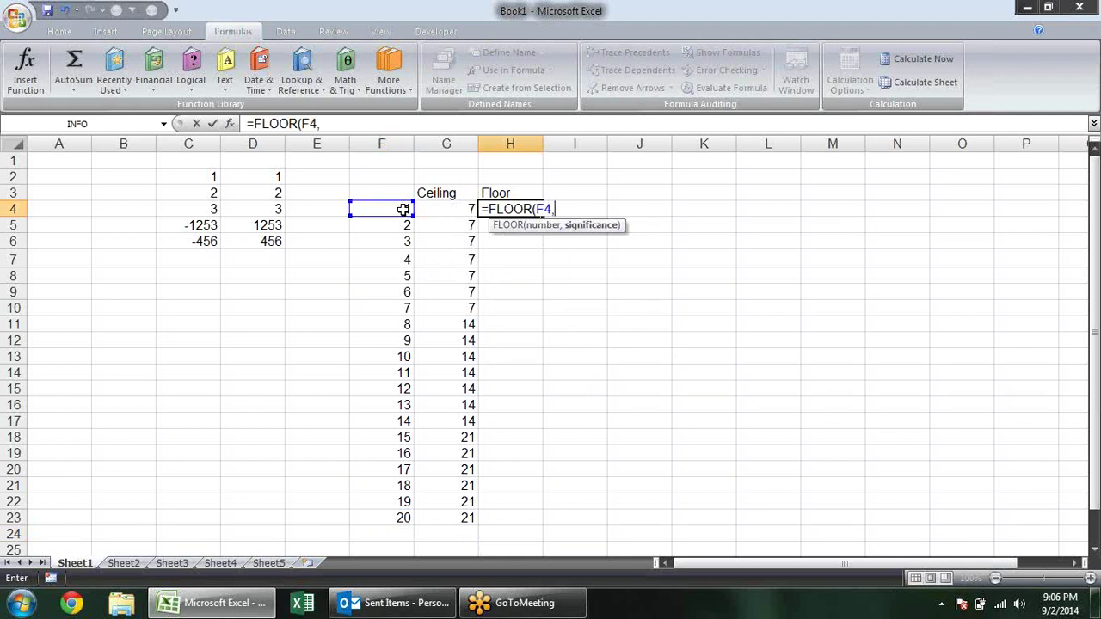
{"action": "type", "text": "7"}
{"action": "key", "text": "Return"}
{"action": "left_click", "coordinate": [506, 212]}
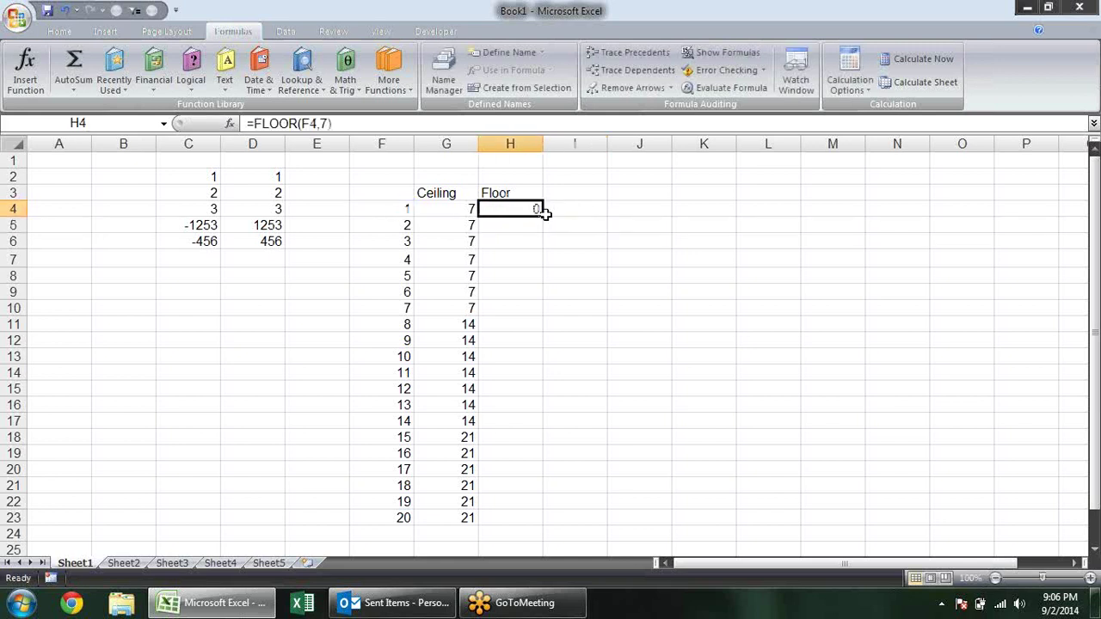
{"action": "double_click", "coordinate": [542, 217]}
Step: Review the FLOOR results down column H, then open G4's CEILING formula
{"action": "left_click", "coordinate": [632, 216]}
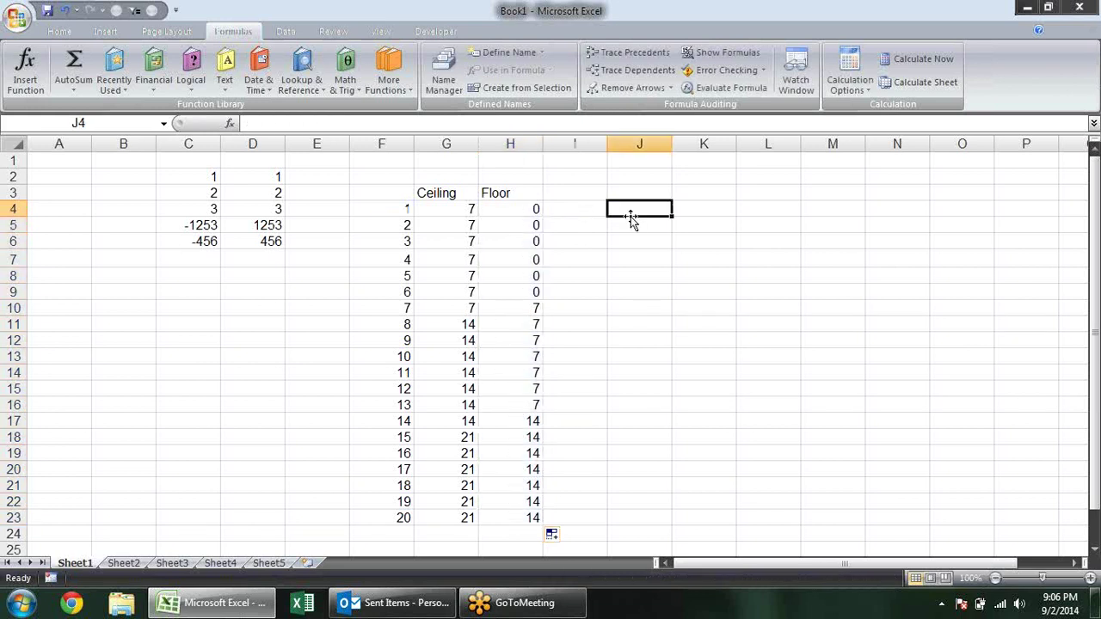
{"action": "left_click", "coordinate": [535, 289]}
{"action": "left_click", "coordinate": [530, 306]}
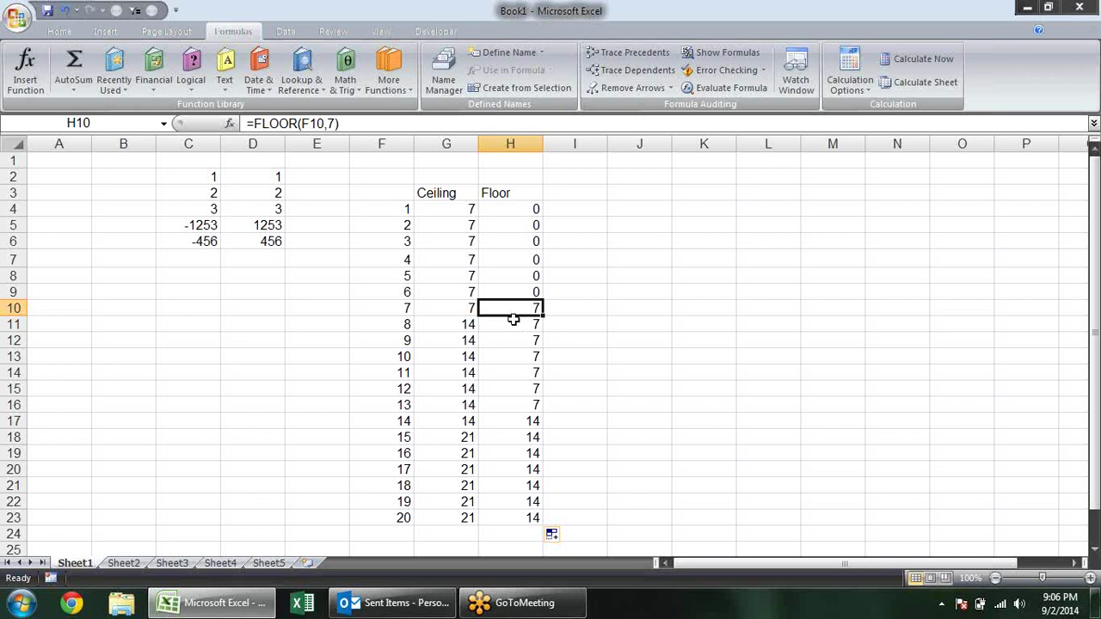
{"action": "left_click", "coordinate": [534, 337]}
{"action": "left_click", "coordinate": [531, 358]}
{"action": "left_click_drag", "start_coordinate": [516, 393], "coordinate": [516, 405]}
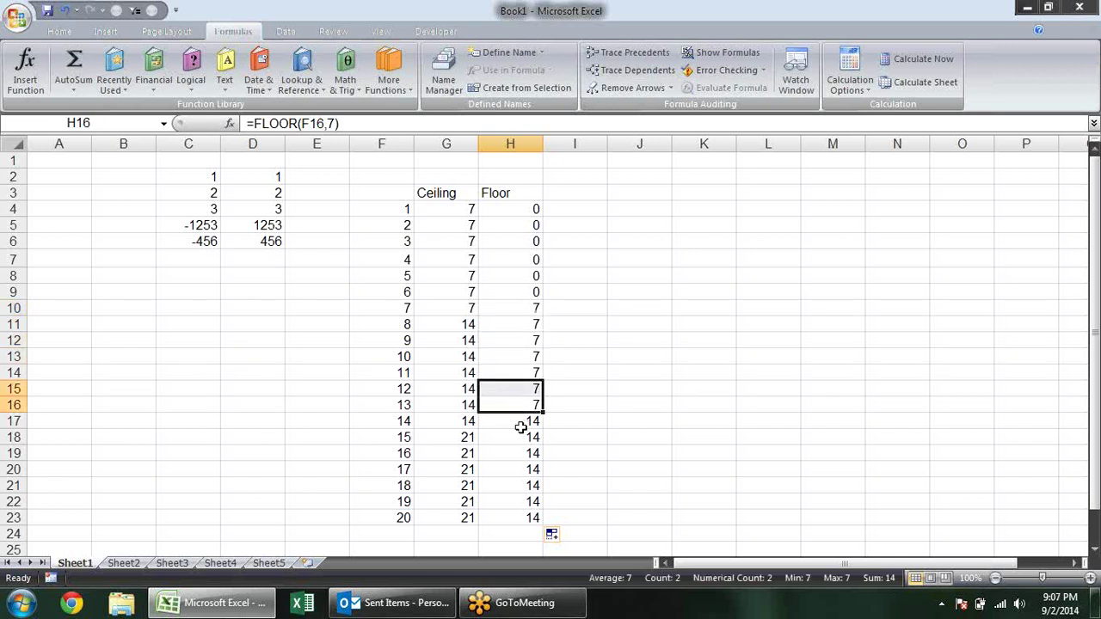
{"action": "left_click", "coordinate": [521, 423]}
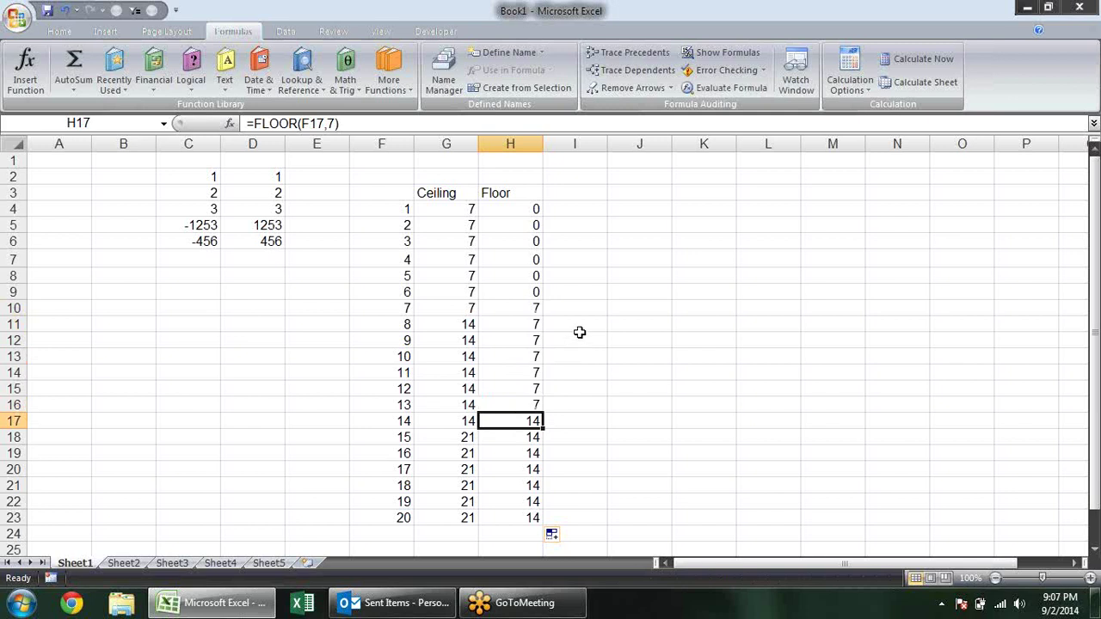
{"action": "left_click", "coordinate": [474, 209]}
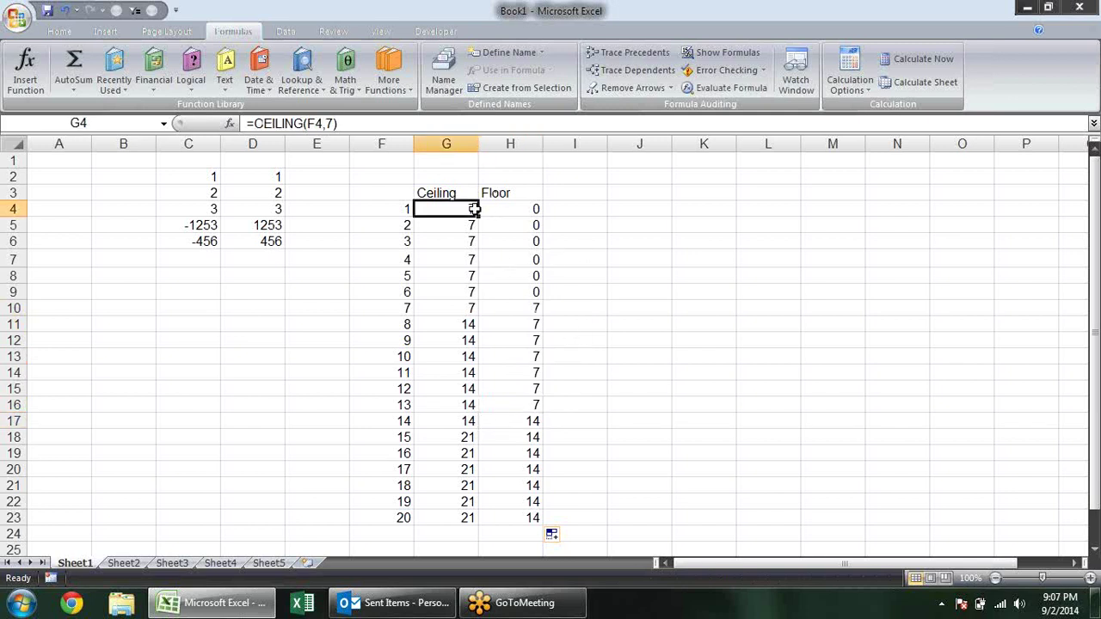
{"action": "double_click", "coordinate": [473, 209]}
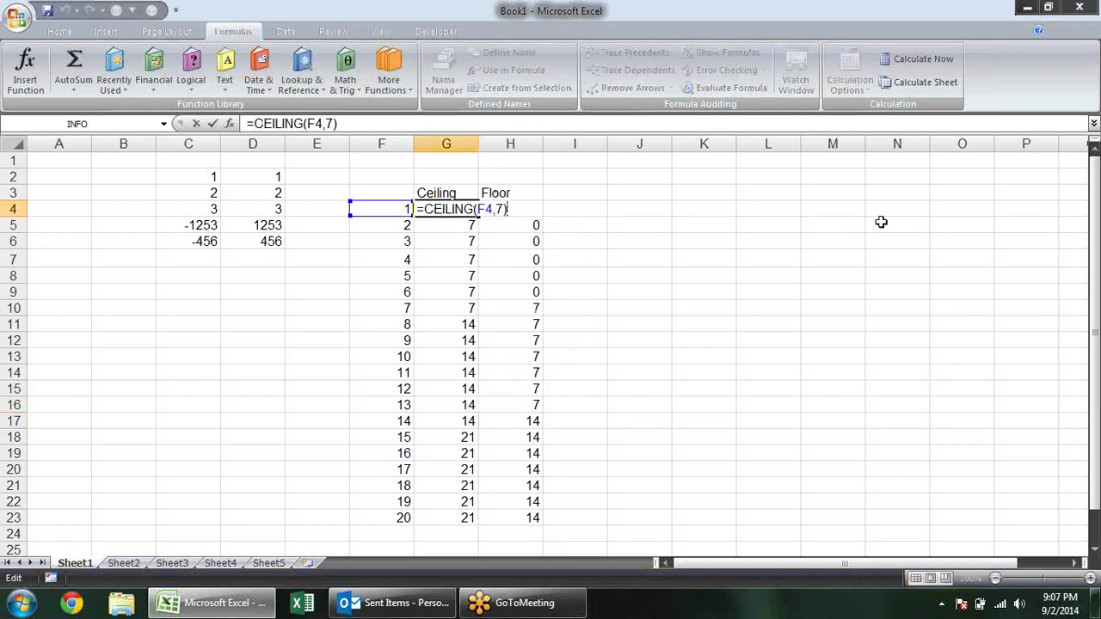
{"action": "type", "text": "/7"}
Step: Commit =CEILING(F4,7)/7 in G4 and fill it down to G23
{"action": "key", "text": "Return"}
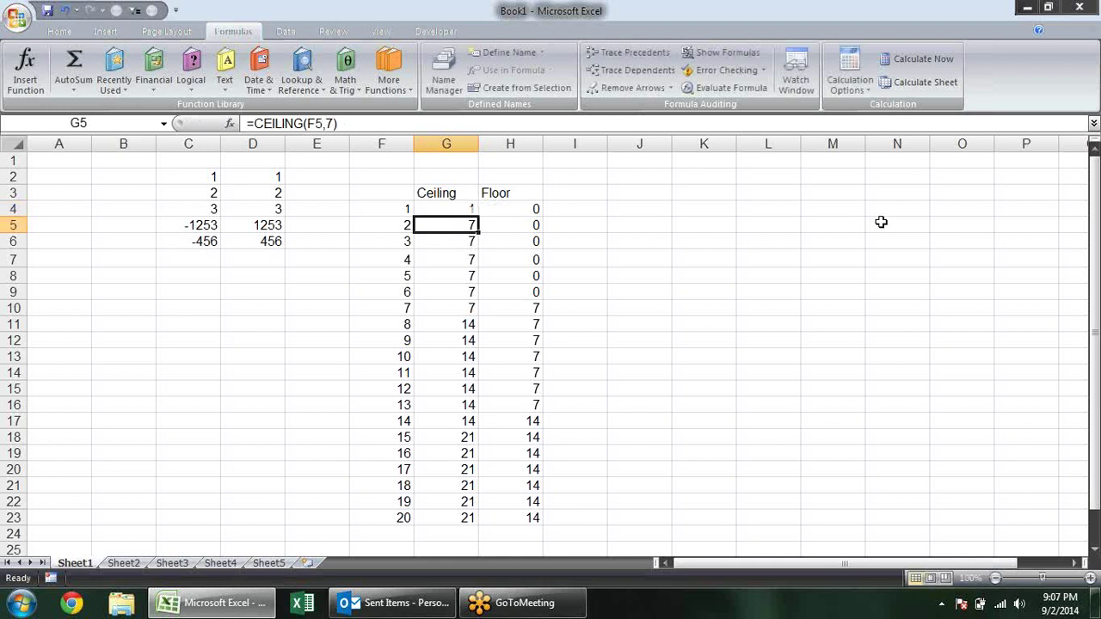
{"action": "left_click", "coordinate": [430, 211]}
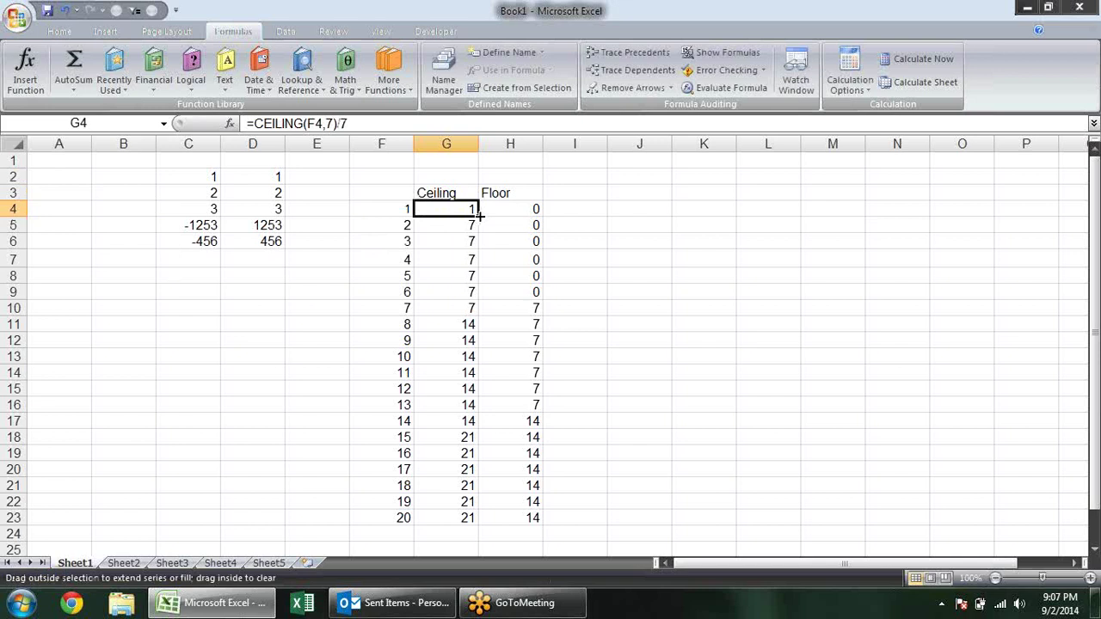
{"action": "double_click", "coordinate": [479, 218]}
{"action": "left_click", "coordinate": [623, 255]}
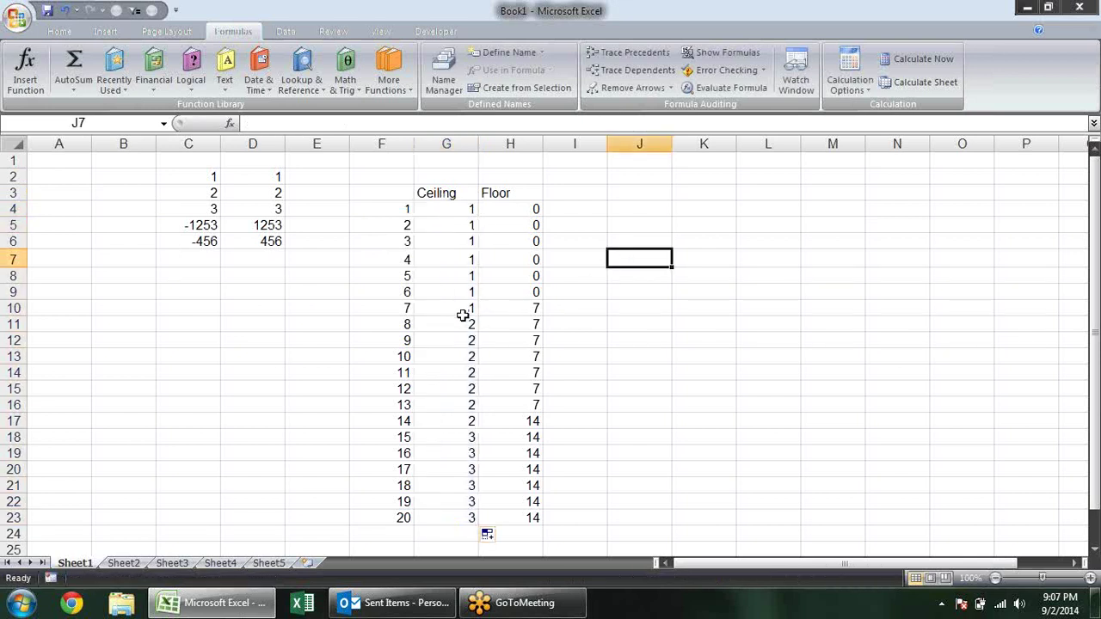
Step: Check the revised Ceiling results 1, 2 and 3 down column G
{"action": "left_click", "coordinate": [403, 220]}
{"action": "left_click", "coordinate": [420, 277]}
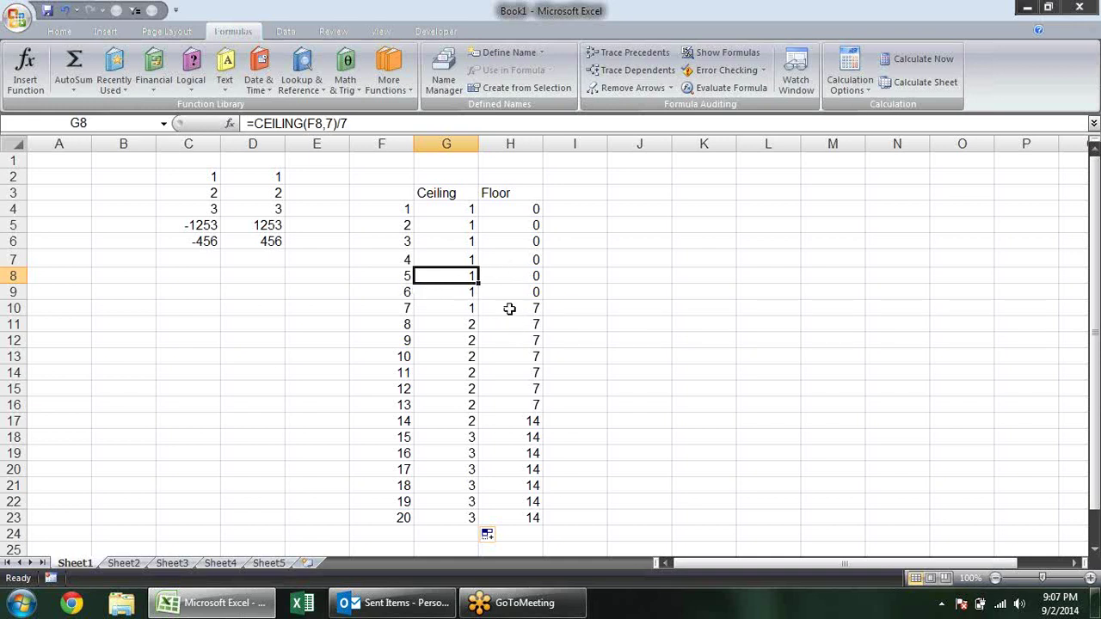
{"action": "left_click", "coordinate": [462, 237]}
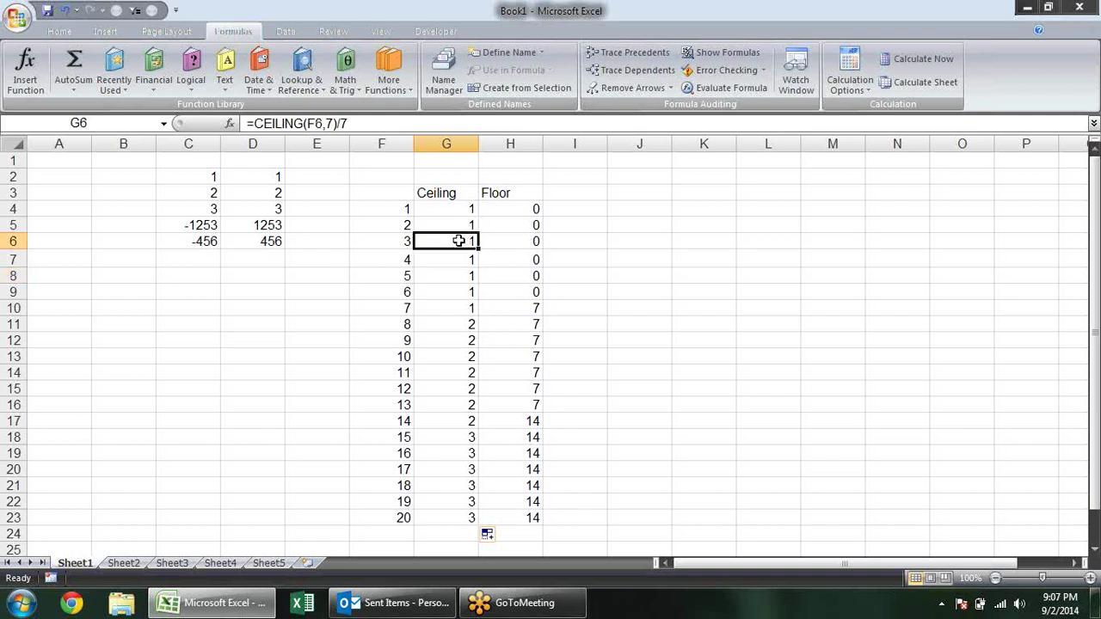
{"action": "left_click", "coordinate": [457, 293]}
{"action": "left_click", "coordinate": [466, 341]}
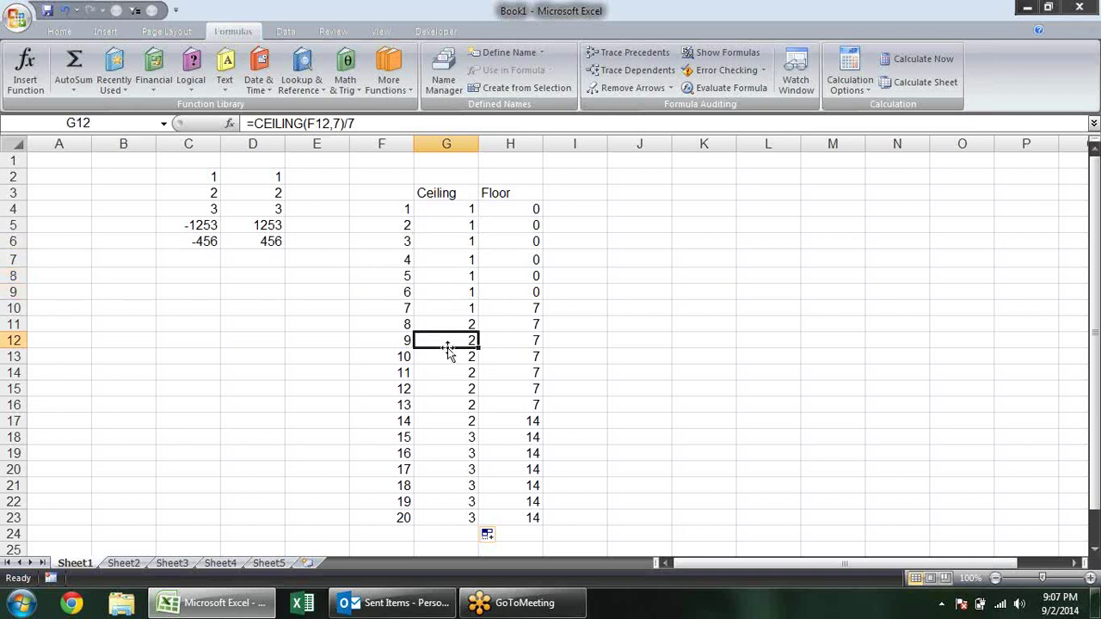
{"action": "left_click", "coordinate": [461, 308]}
{"action": "left_click", "coordinate": [449, 327]}
{"action": "left_click", "coordinate": [453, 343]}
{"action": "left_click", "coordinate": [442, 372]}
{"action": "left_click", "coordinate": [449, 420]}
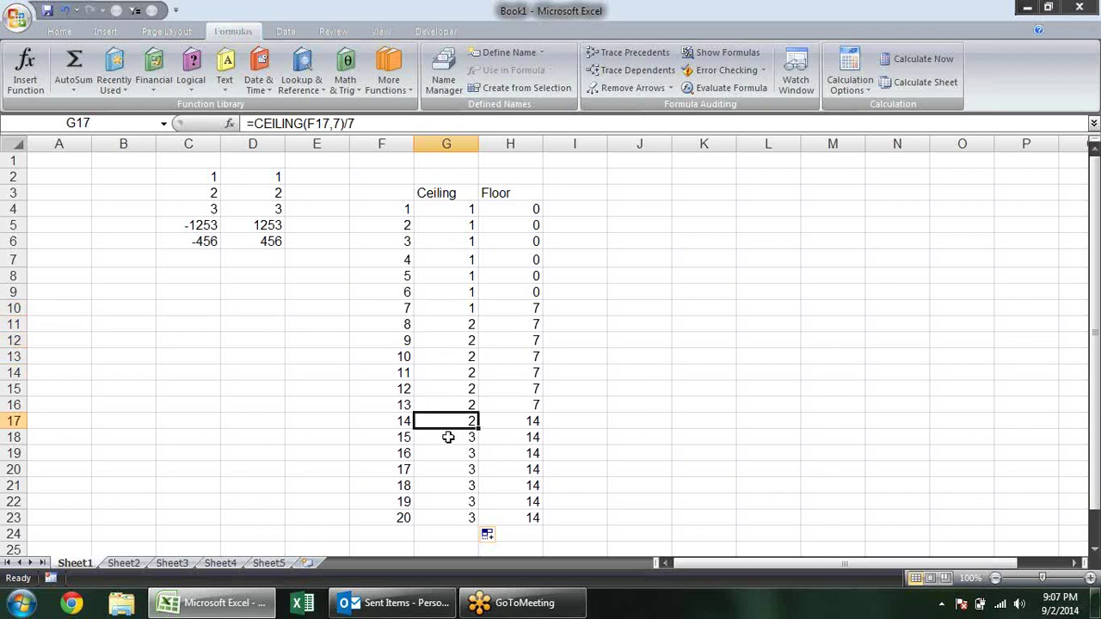
{"action": "left_click", "coordinate": [458, 261]}
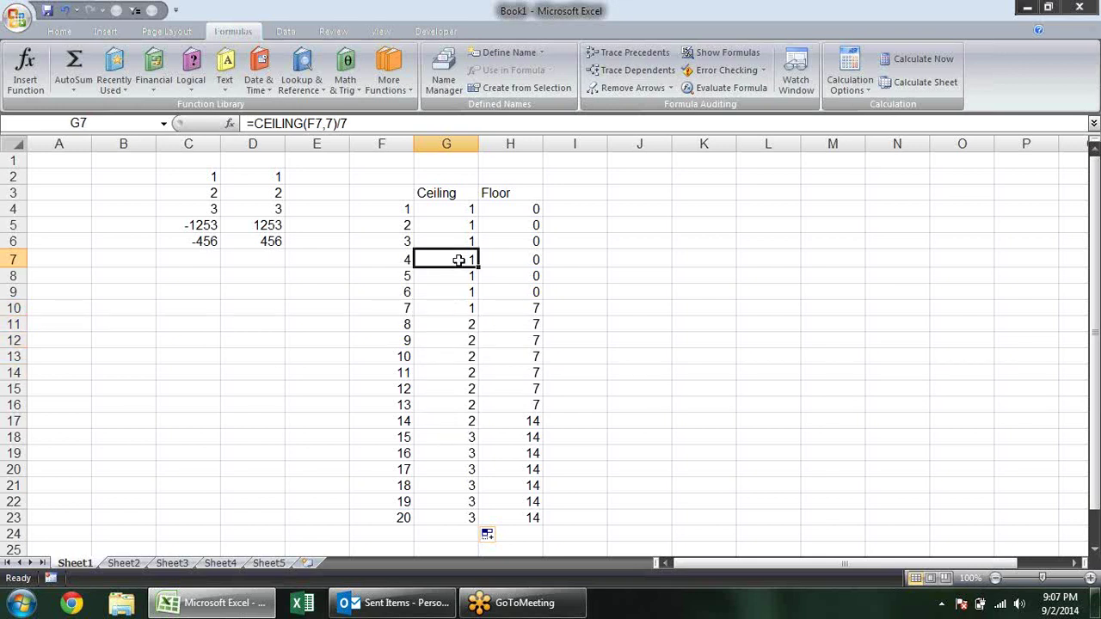
{"action": "left_click", "coordinate": [459, 344]}
{"action": "left_click", "coordinate": [446, 406]}
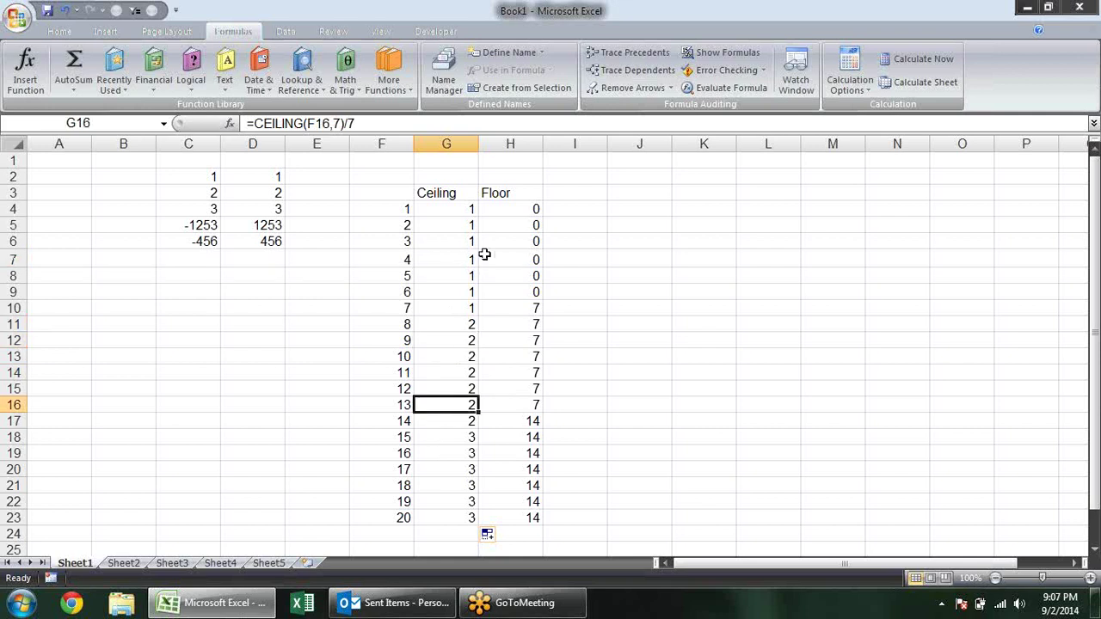
{"action": "left_click", "coordinate": [518, 208]}
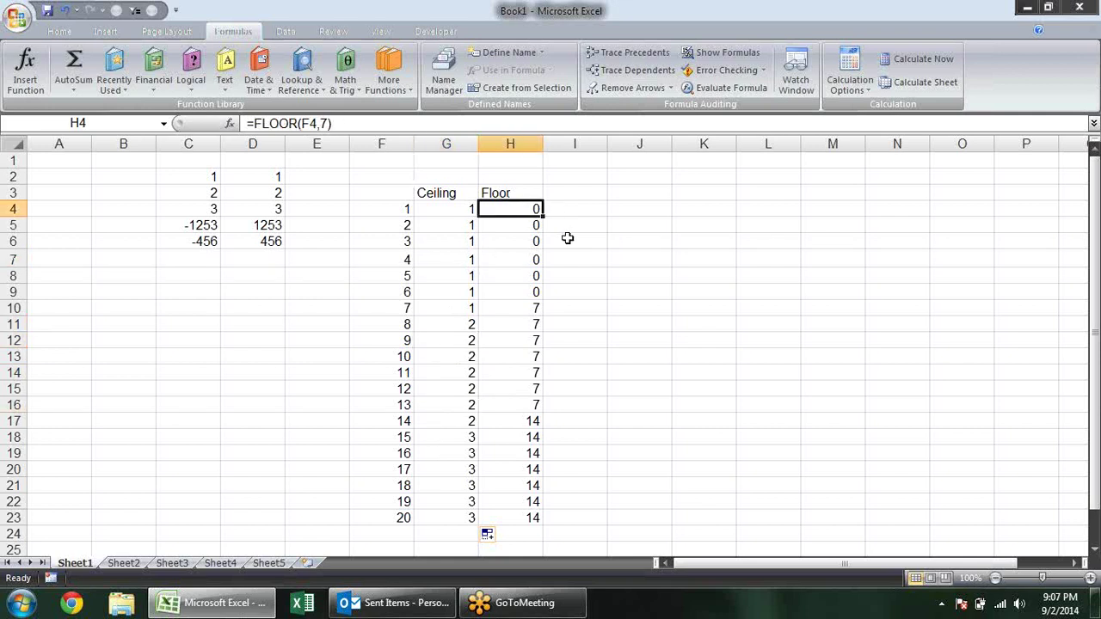
Step: Change H4 to =FLOOR(F4,7)/7 and fill it down to H23
{"action": "key", "text": "F2"}
{"action": "type", "text": "/7"}
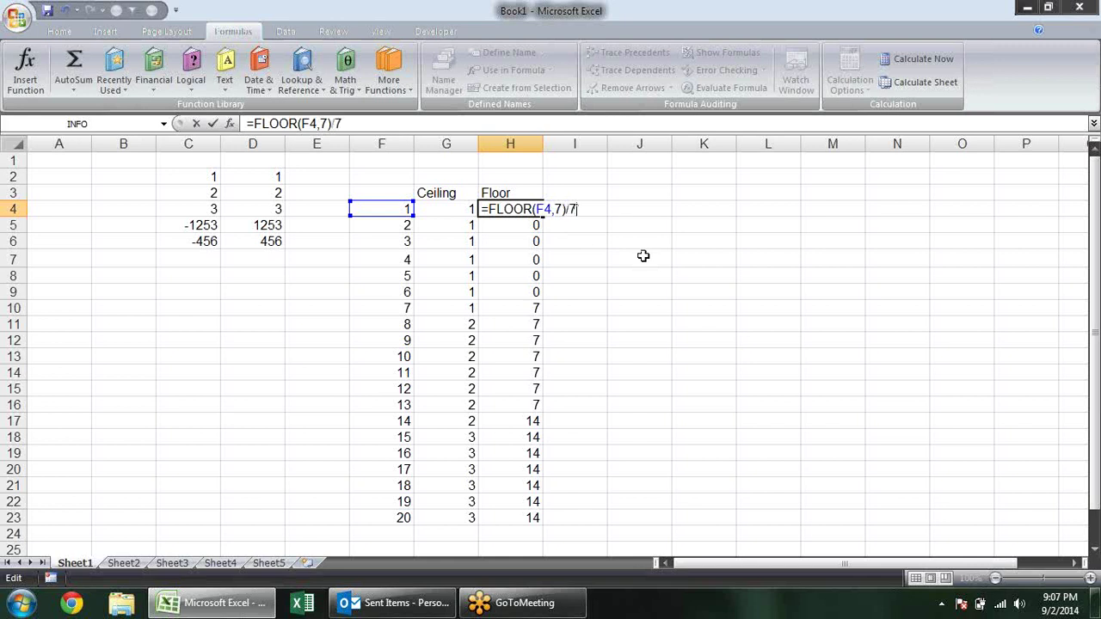
{"action": "key", "text": "Return"}
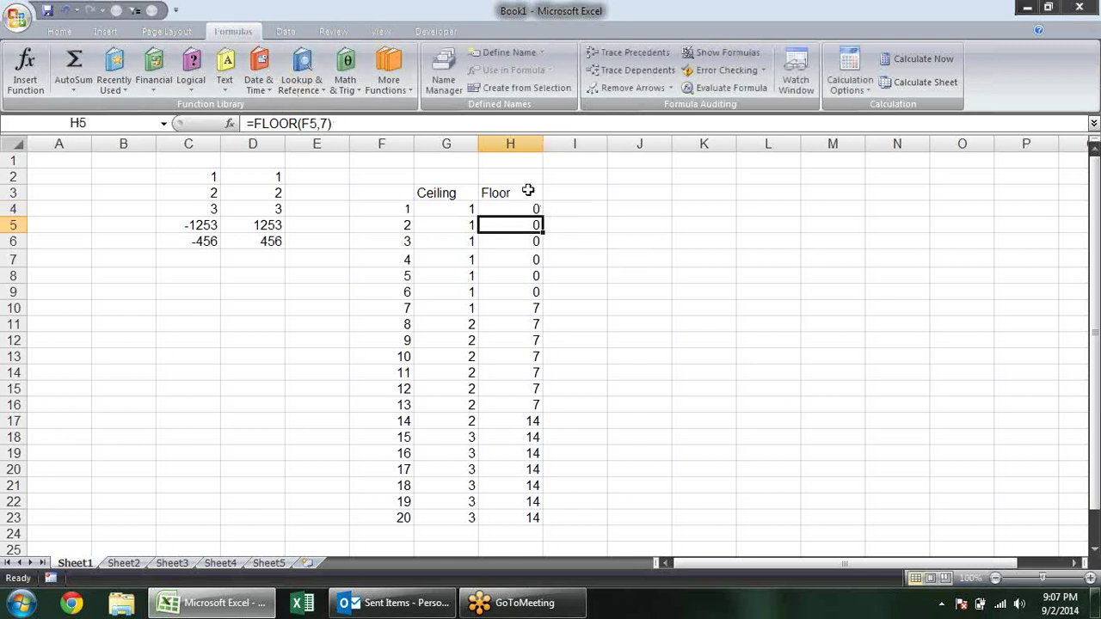
{"action": "left_click", "coordinate": [535, 208]}
{"action": "double_click", "coordinate": [541, 214]}
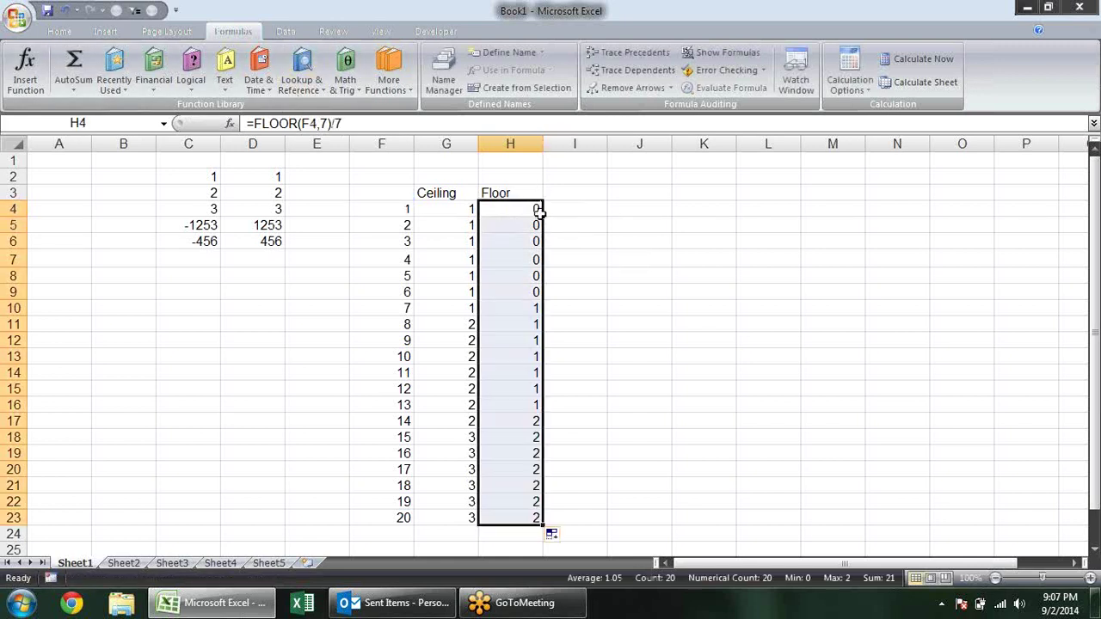
{"action": "left_click", "coordinate": [602, 254]}
Step: Check the revised Floor results down column H against the Ceiling formula in G4
{"action": "left_click", "coordinate": [526, 332]}
{"action": "left_click", "coordinate": [506, 372]}
{"action": "left_click", "coordinate": [500, 420]}
{"action": "left_click", "coordinate": [497, 469]}
{"action": "left_click", "coordinate": [503, 502]}
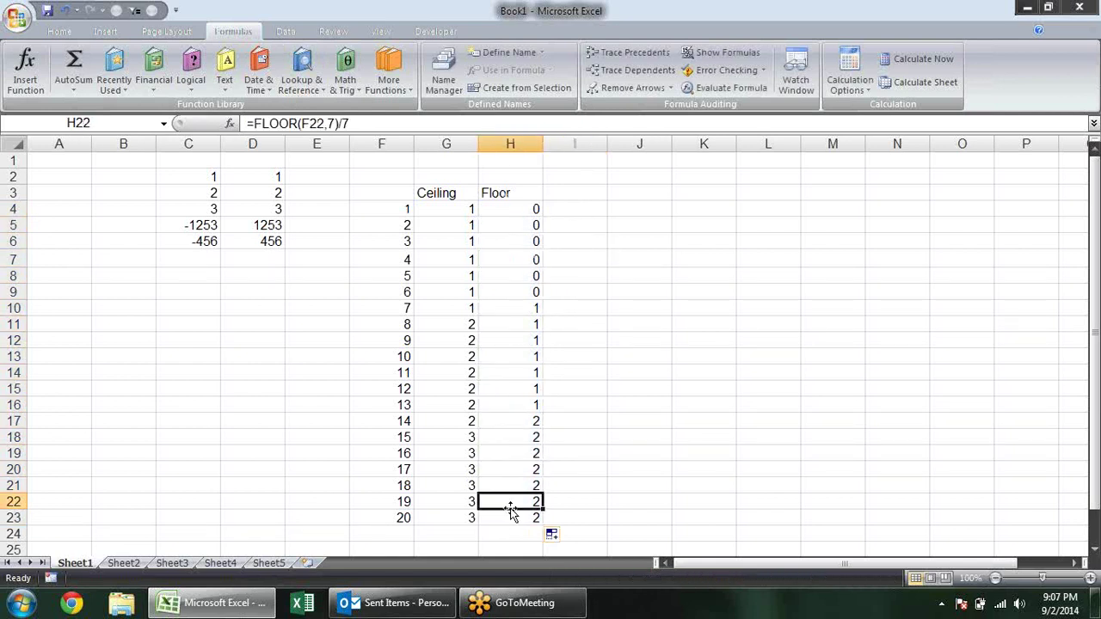
{"action": "left_click", "coordinate": [535, 356]}
{"action": "left_click_drag", "start_coordinate": [529, 339], "coordinate": [526, 324]}
{"action": "left_click", "coordinate": [522, 277]}
{"action": "left_click", "coordinate": [519, 227]}
{"action": "left_click", "coordinate": [498, 208]}
{"action": "left_click", "coordinate": [462, 212]}
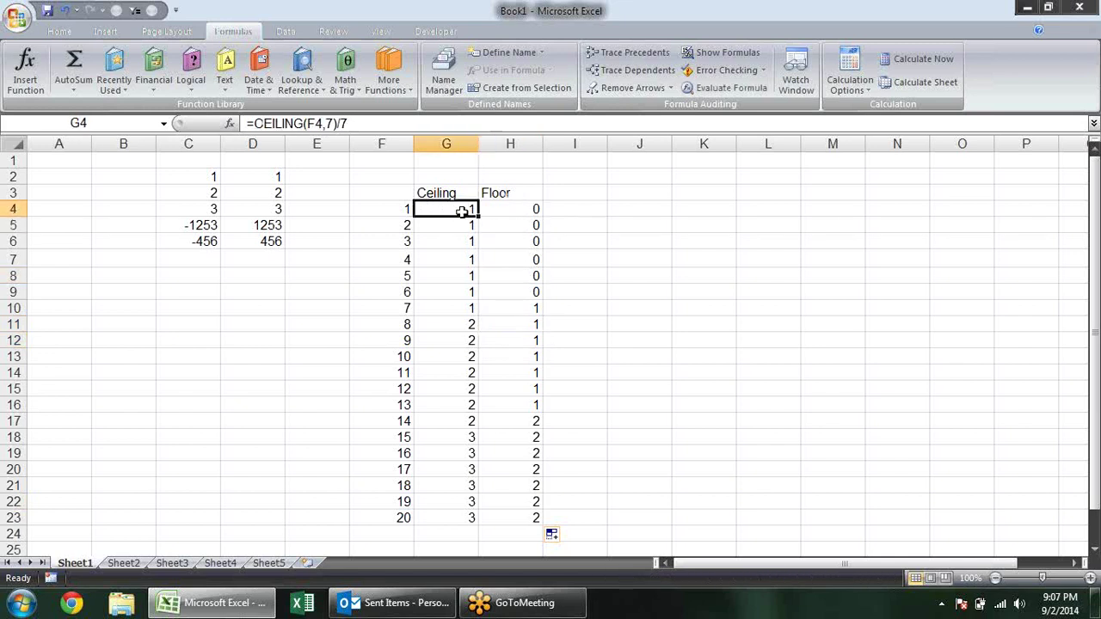
{"action": "left_click", "coordinate": [599, 189]}
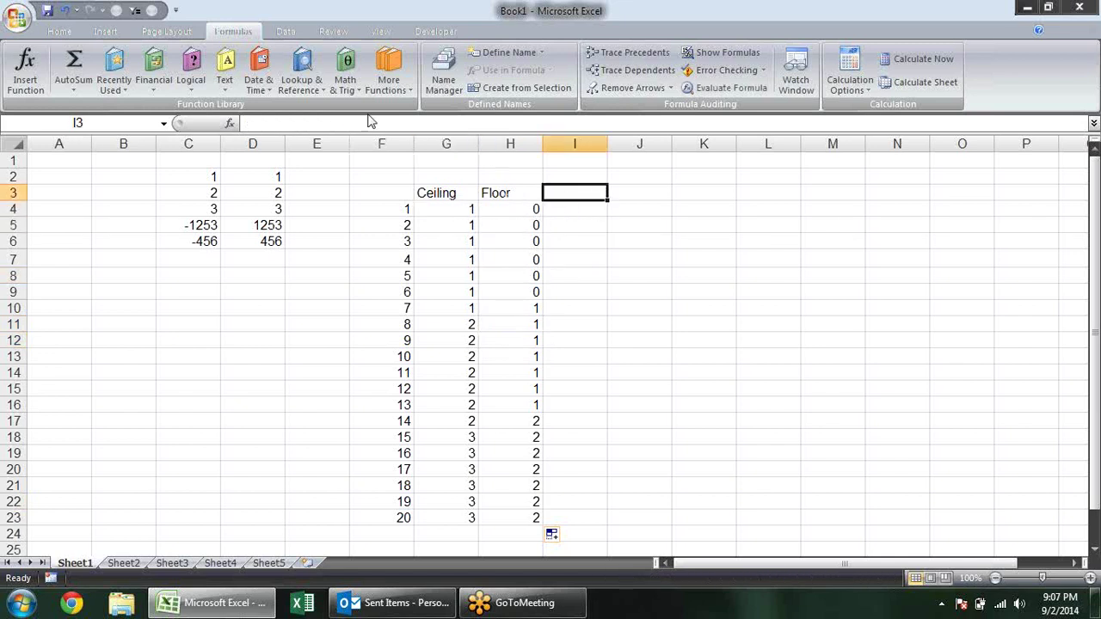
{"action": "left_click", "coordinate": [344, 78]}
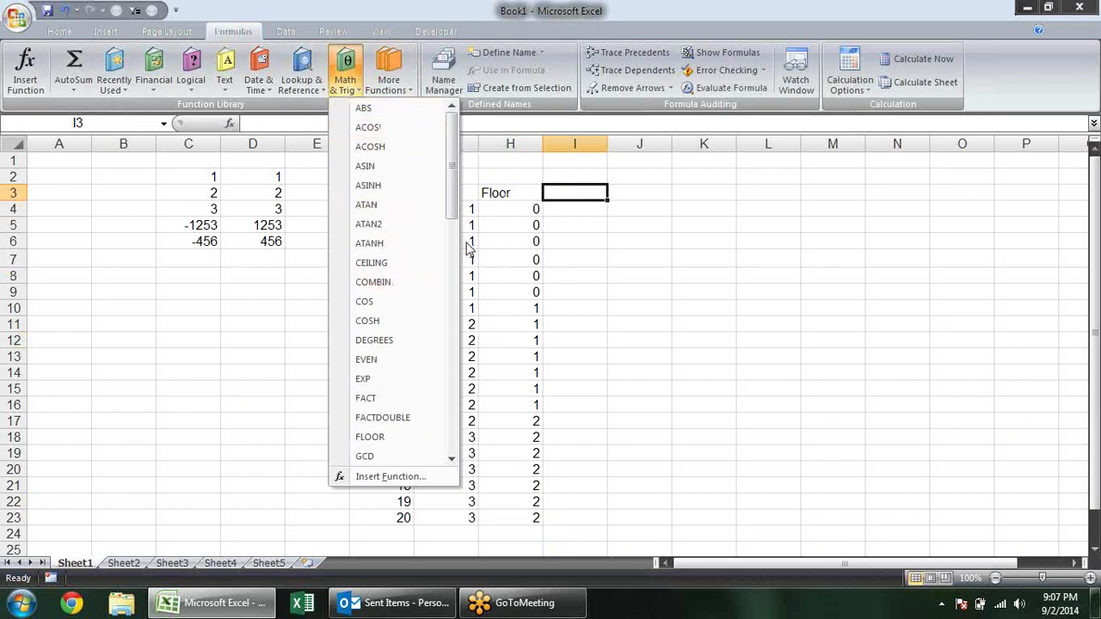
Step: Enter =COMBIN(5,2) in J3, returning 10
{"action": "left_click", "coordinate": [643, 200]}
{"action": "left_click", "coordinate": [643, 199]}
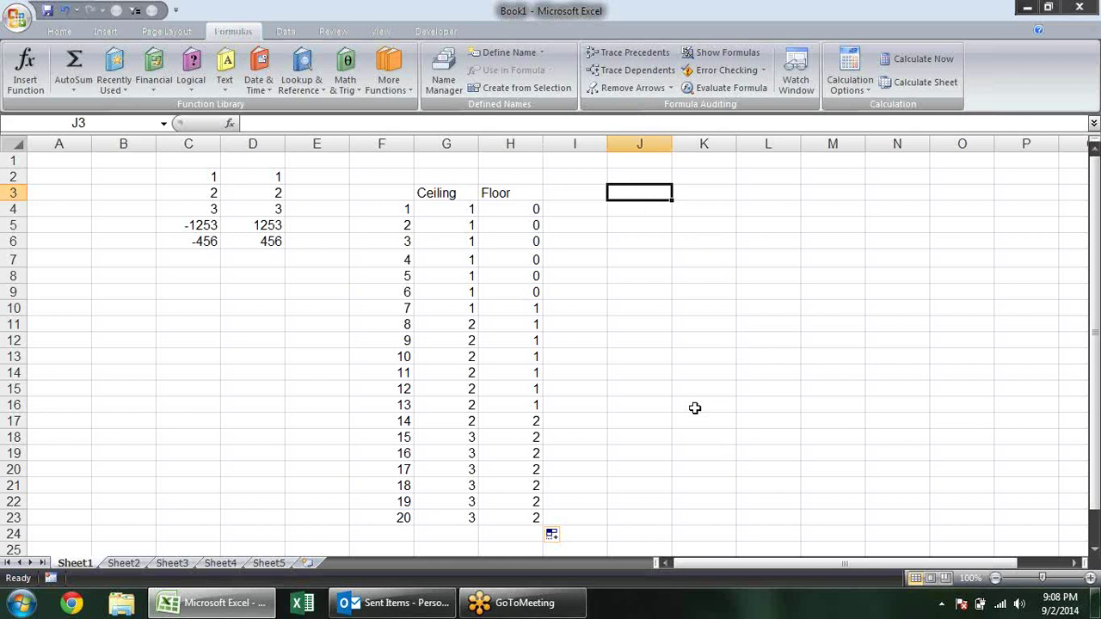
{"action": "type", "text": "=COM"}
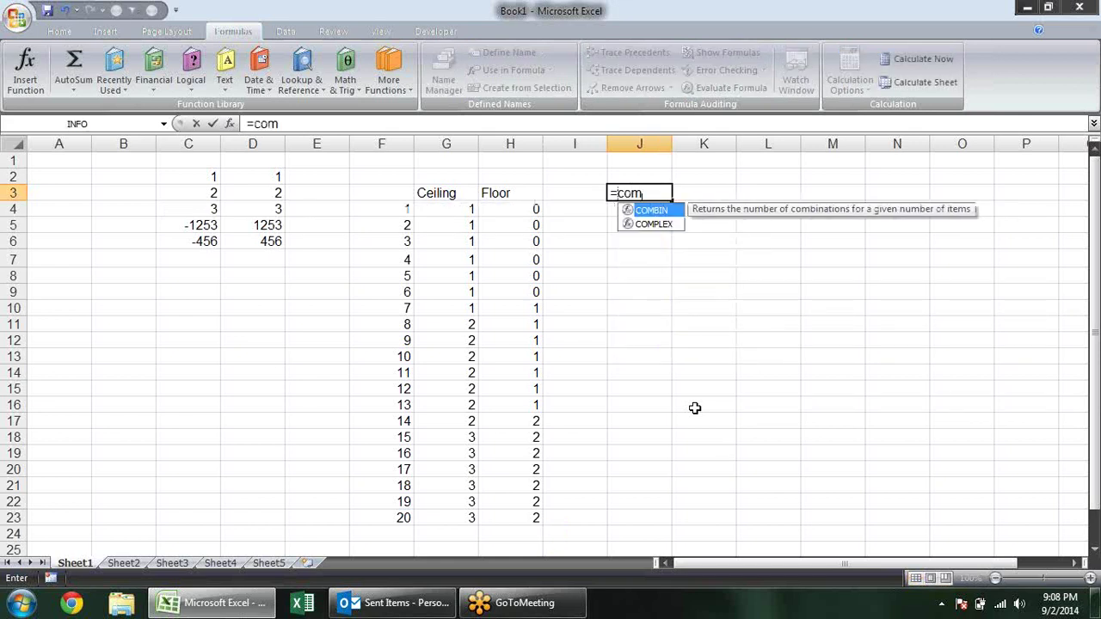
{"action": "type", "text": "BIN(5"}
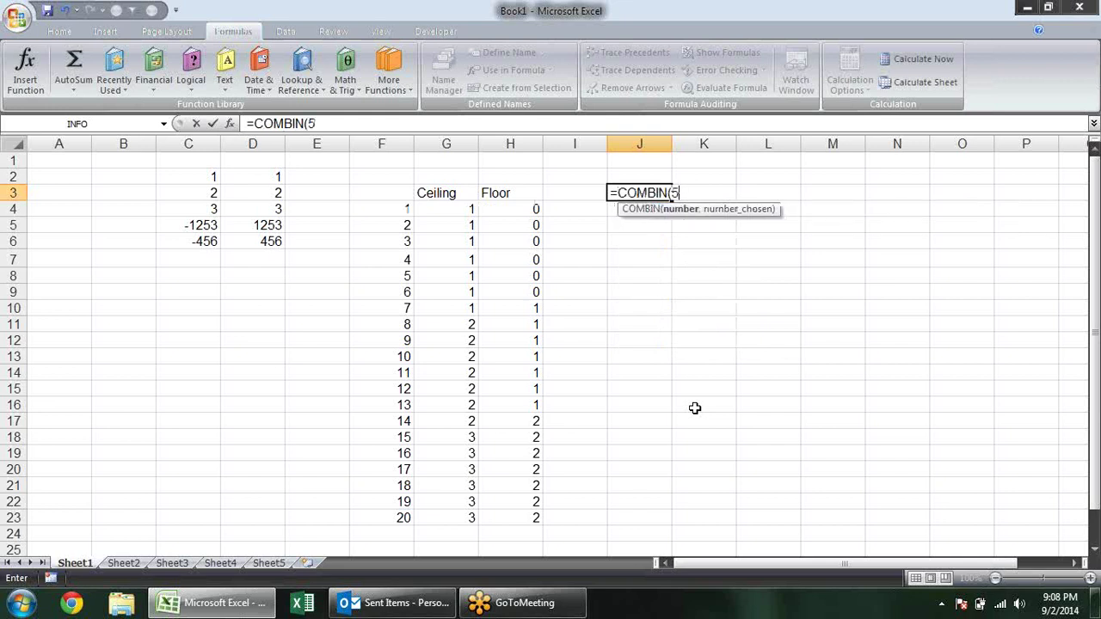
{"action": "type", "text": ",2"}
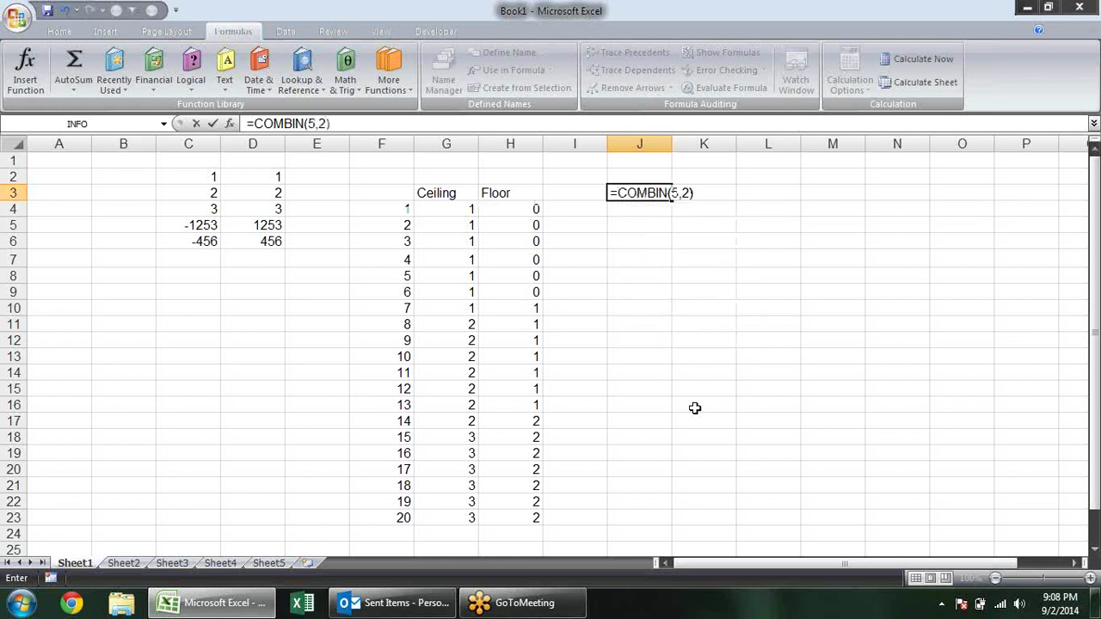
{"action": "key", "text": "Return"}
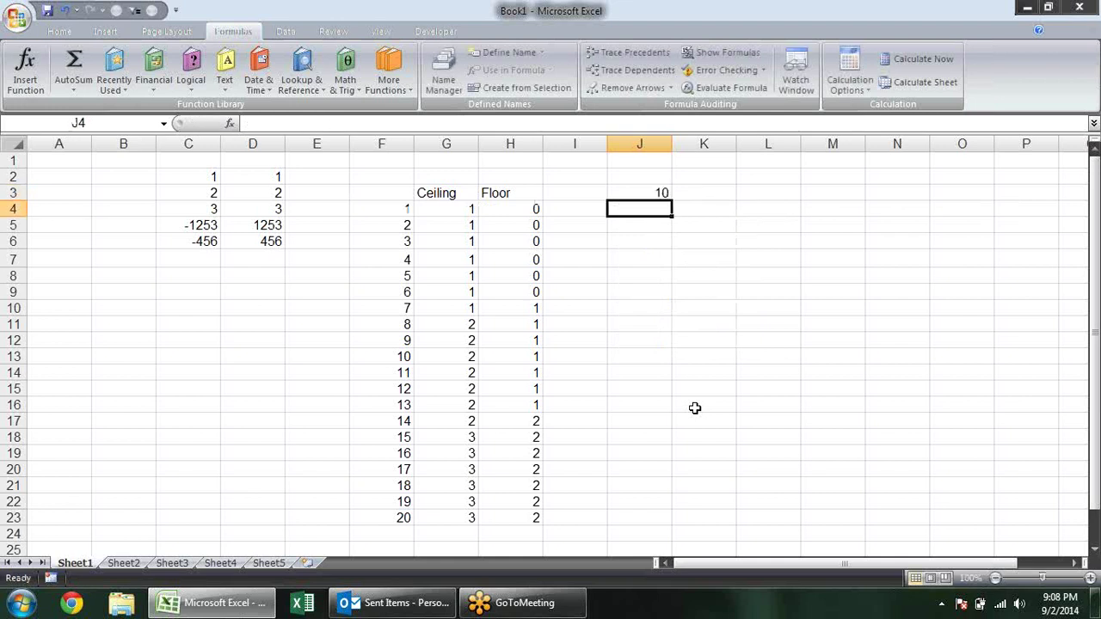
Step: Edit J3's formula to =COMBIN(5,3)
{"action": "key", "text": "Up"}
{"action": "key", "text": "F2"}
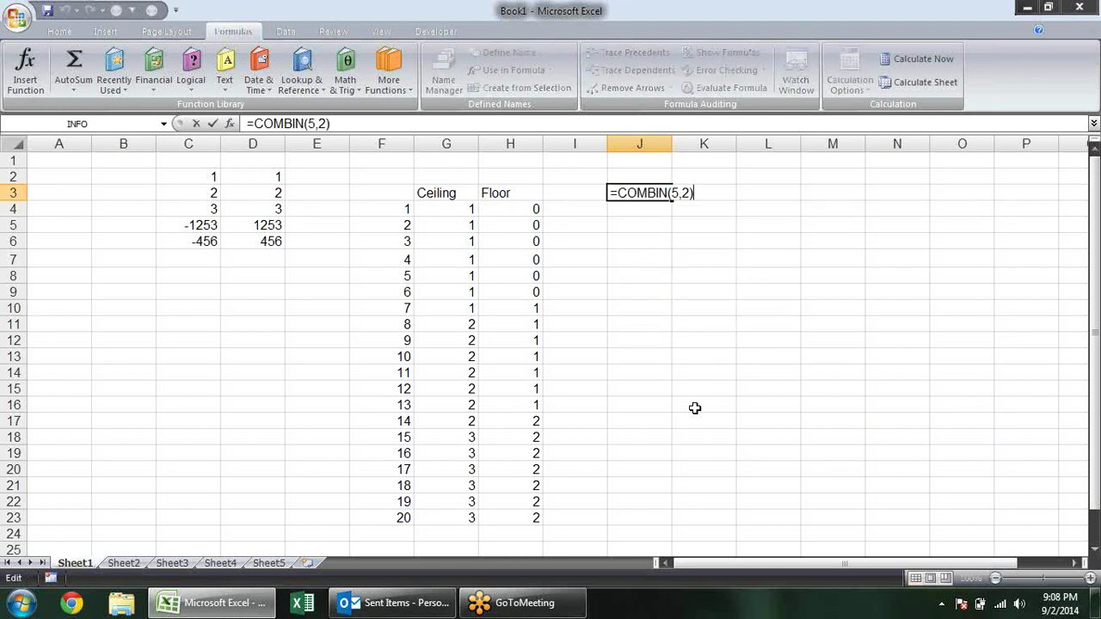
{"action": "key", "text": "BackSpace"}
{"action": "type", "text": "3"}
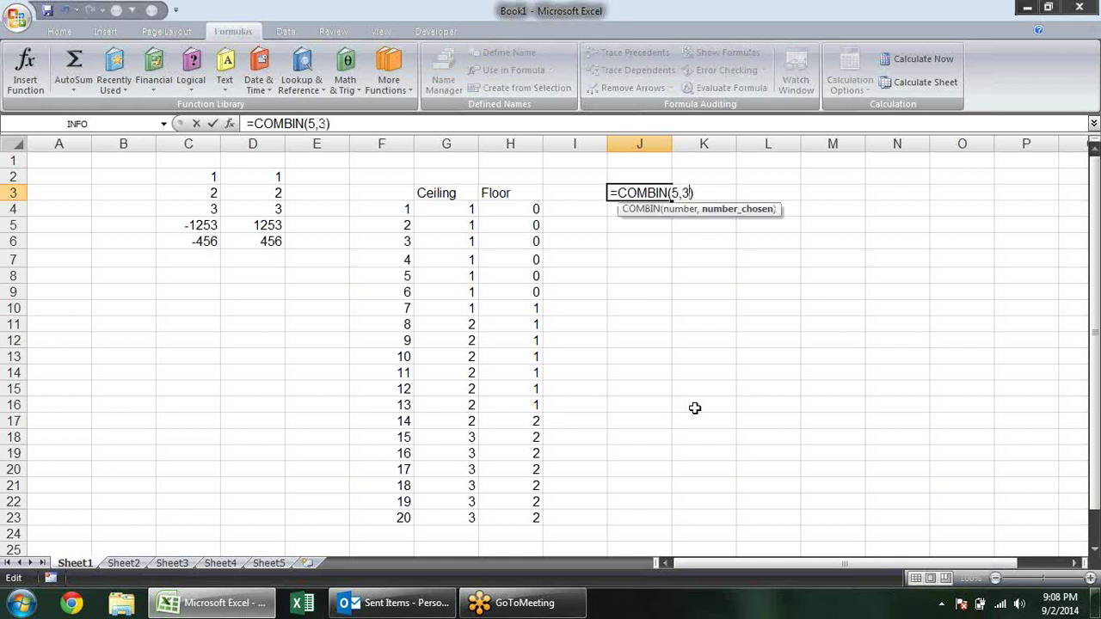
{"action": "key", "text": "Return"}
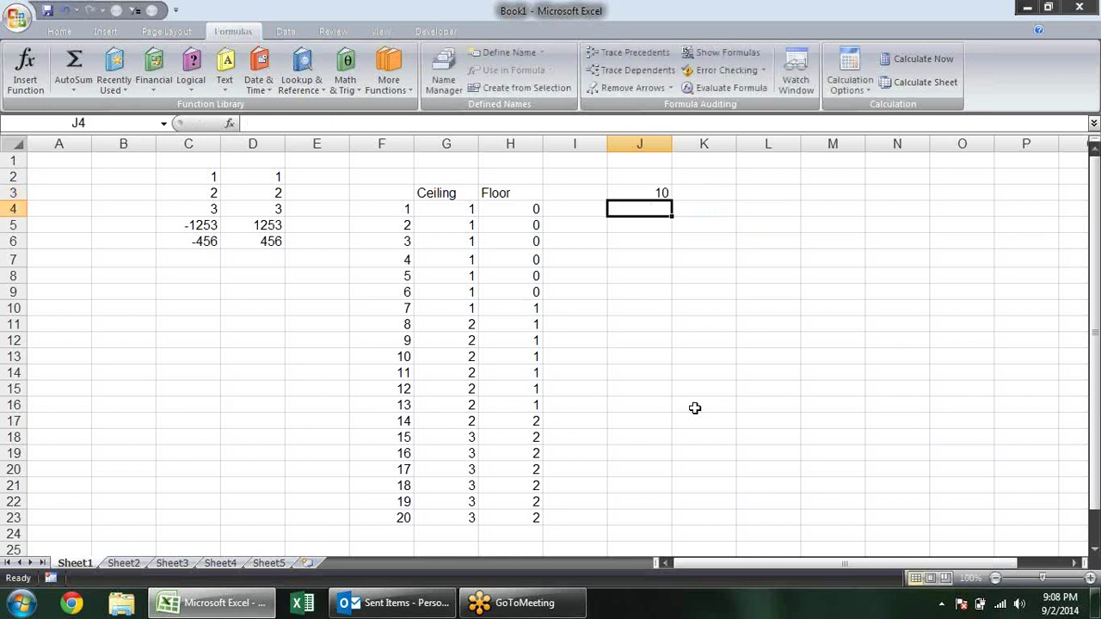
{"action": "key", "text": "Up"}
{"action": "key", "text": "F2"}
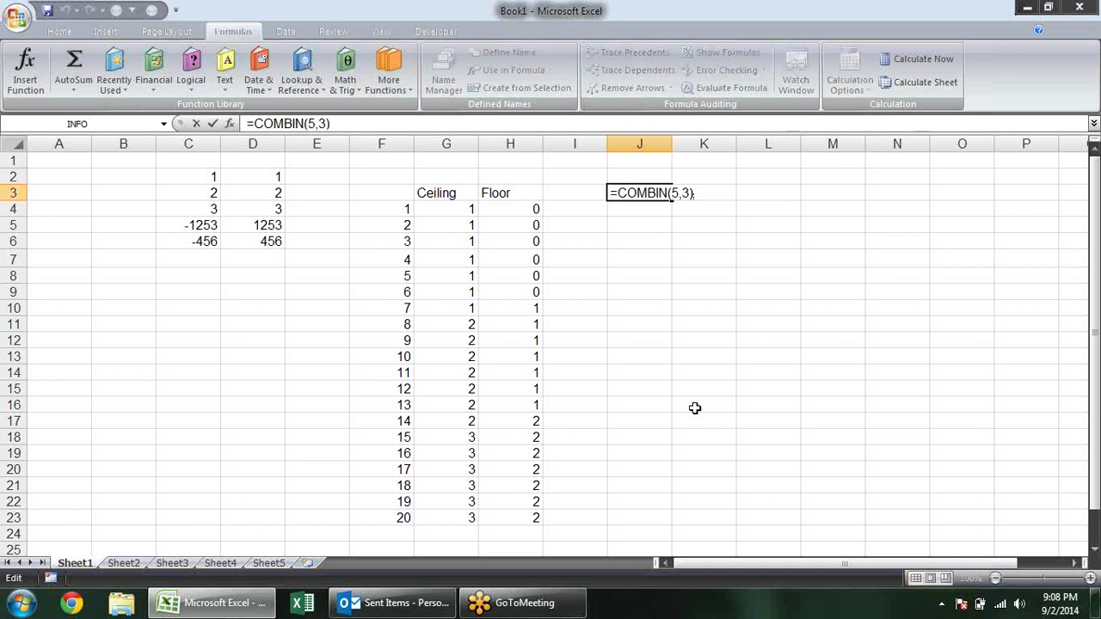
{"action": "key", "text": "Return"}
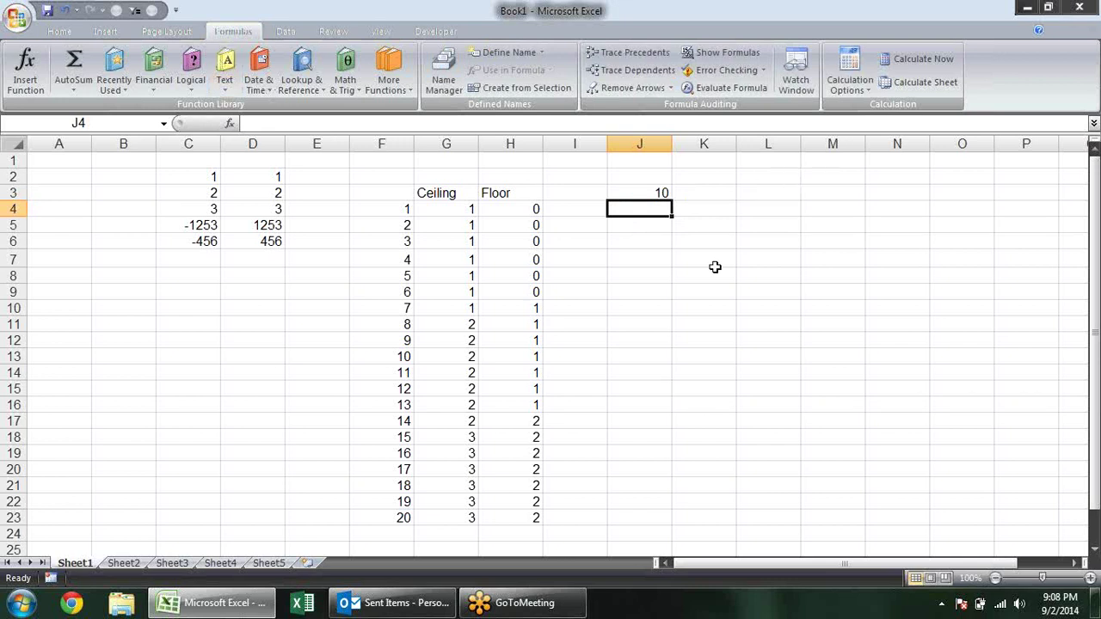
Step: Check the workbook's Calculation Options and close them unchanged
{"action": "left_click_drag", "start_coordinate": [712, 265], "coordinate": [713, 274]}
{"action": "left_click", "coordinate": [849, 82]}
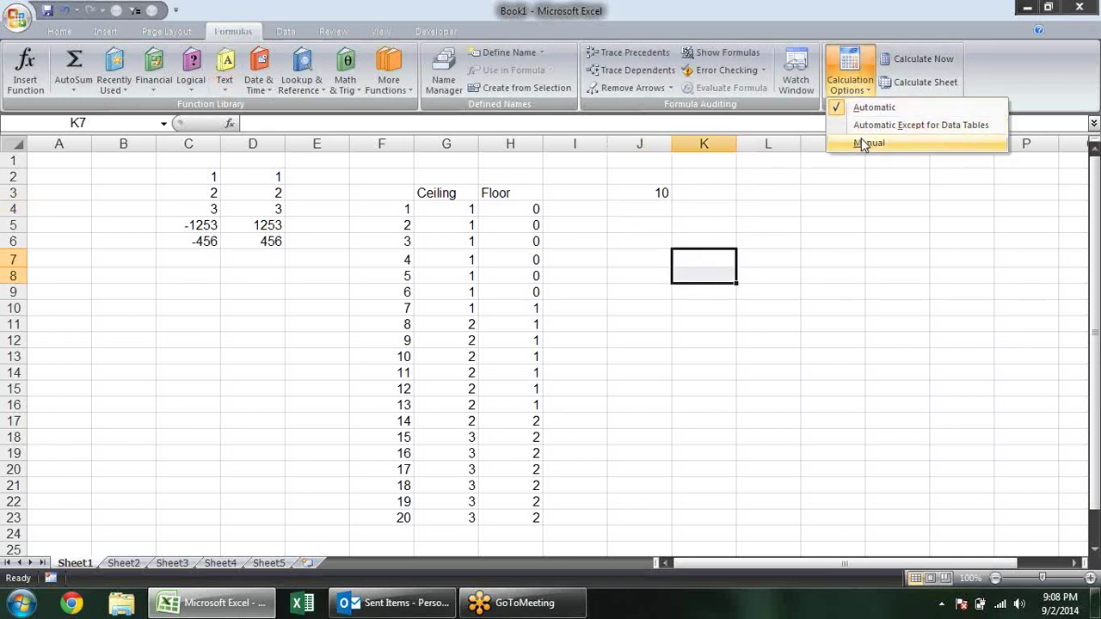
{"action": "left_click", "coordinate": [663, 189]}
Step: Edit J3 to =COMBIN(5,4) so it returns 5, then move to L3
{"action": "left_click_drag", "start_coordinate": [659, 189], "coordinate": [651, 182]}
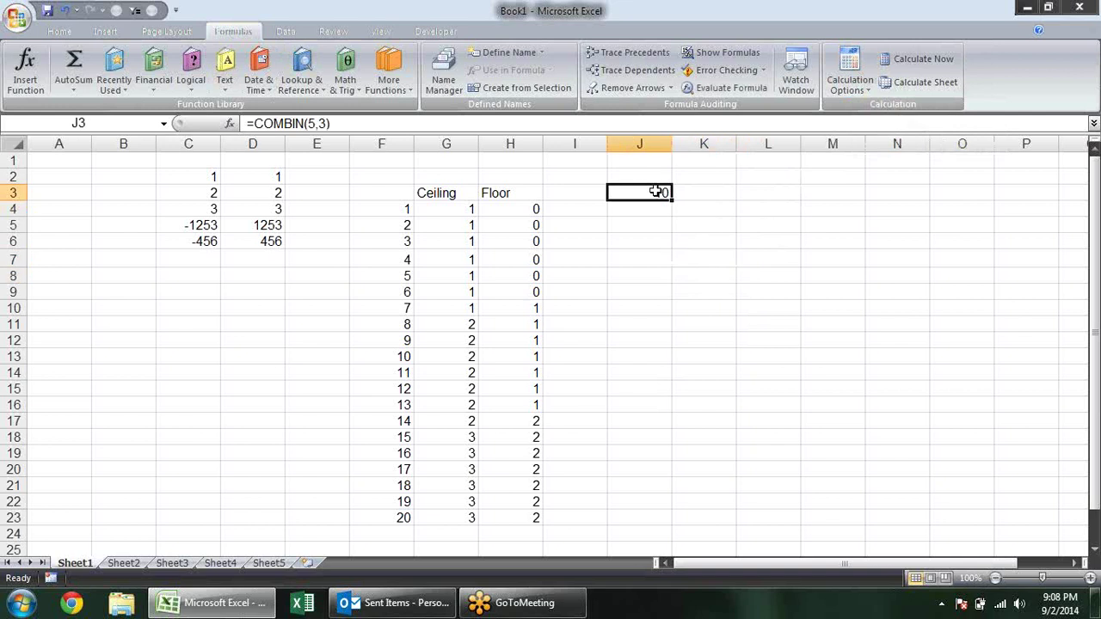
{"action": "left_click", "coordinate": [663, 194]}
{"action": "key", "text": "F2"}
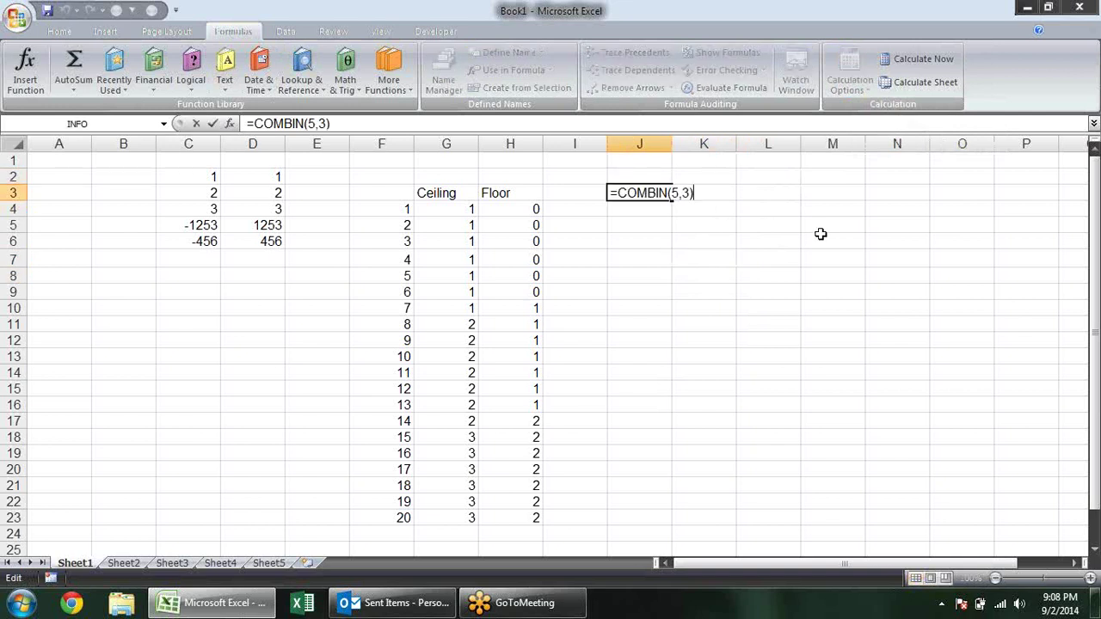
{"action": "key", "text": "Left"}
{"action": "key", "text": "BackSpace"}
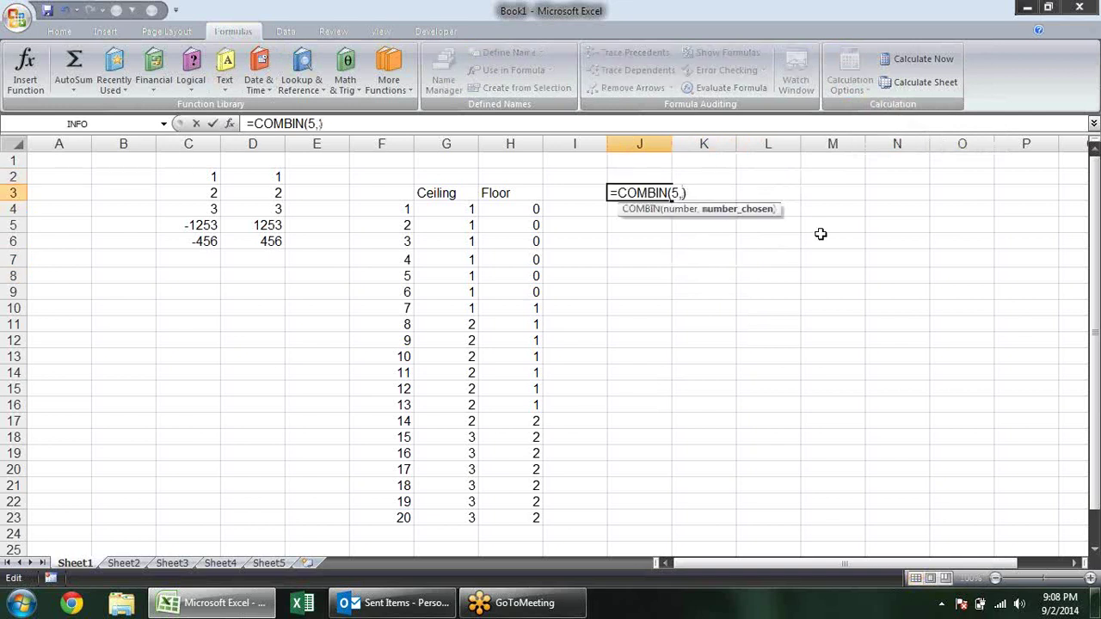
{"action": "type", "text": "4"}
{"action": "key", "text": "Return"}
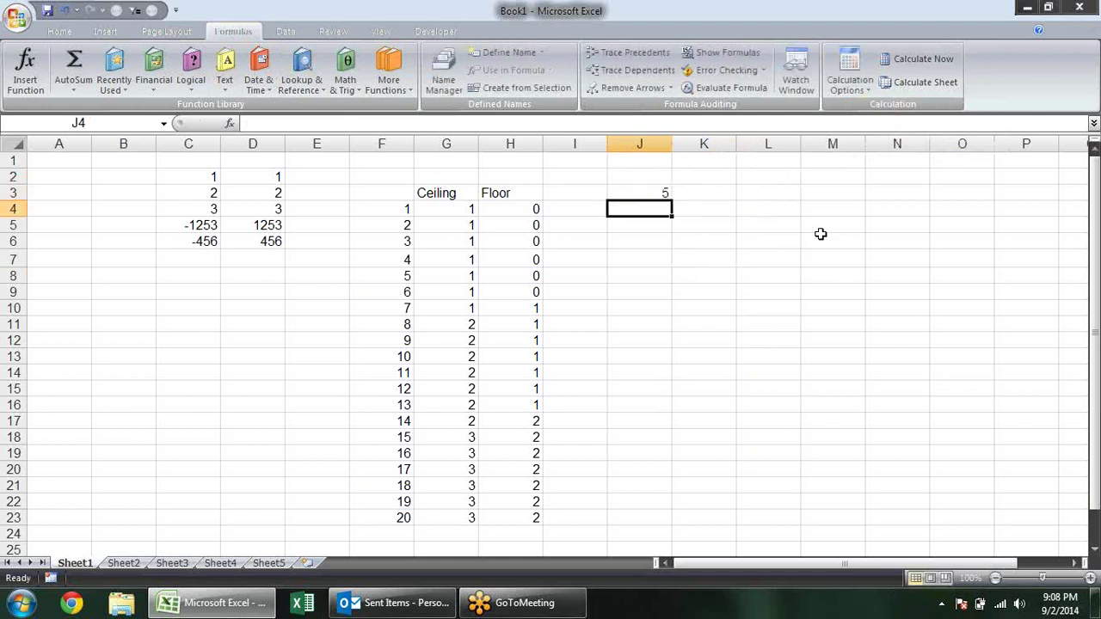
{"action": "key", "text": "Up"}
{"action": "key", "text": "Right"}
{"action": "key", "text": "Right"}
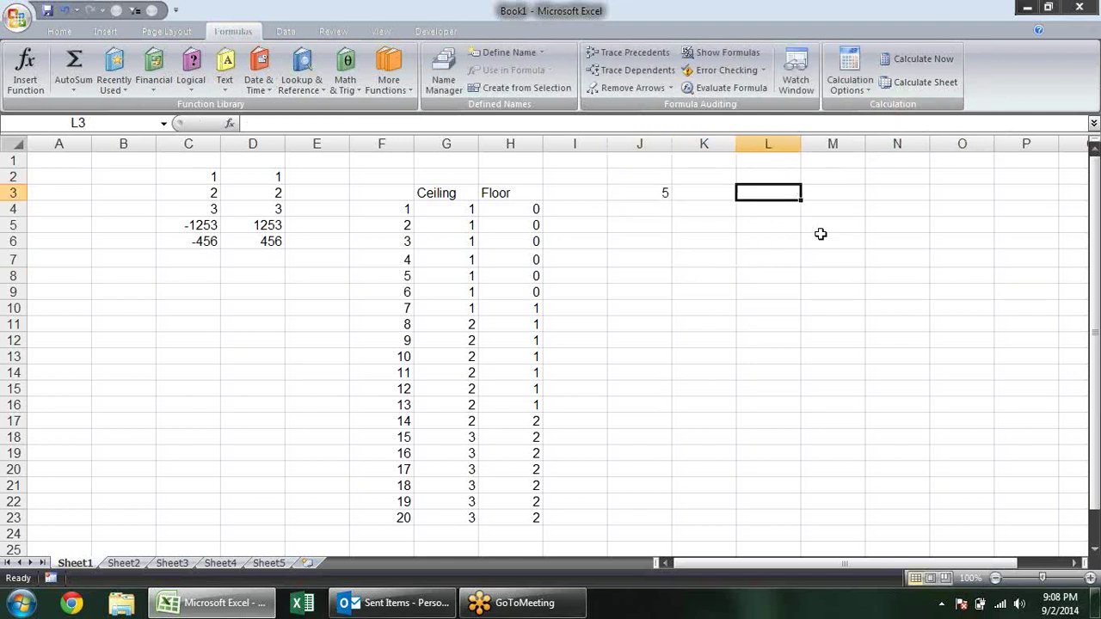
Step: Enter 'sandeep' in L3 and fill a list of five names down L3:L7
{"action": "type", "text": "sandeep"}
{"action": "key", "text": "Return"}
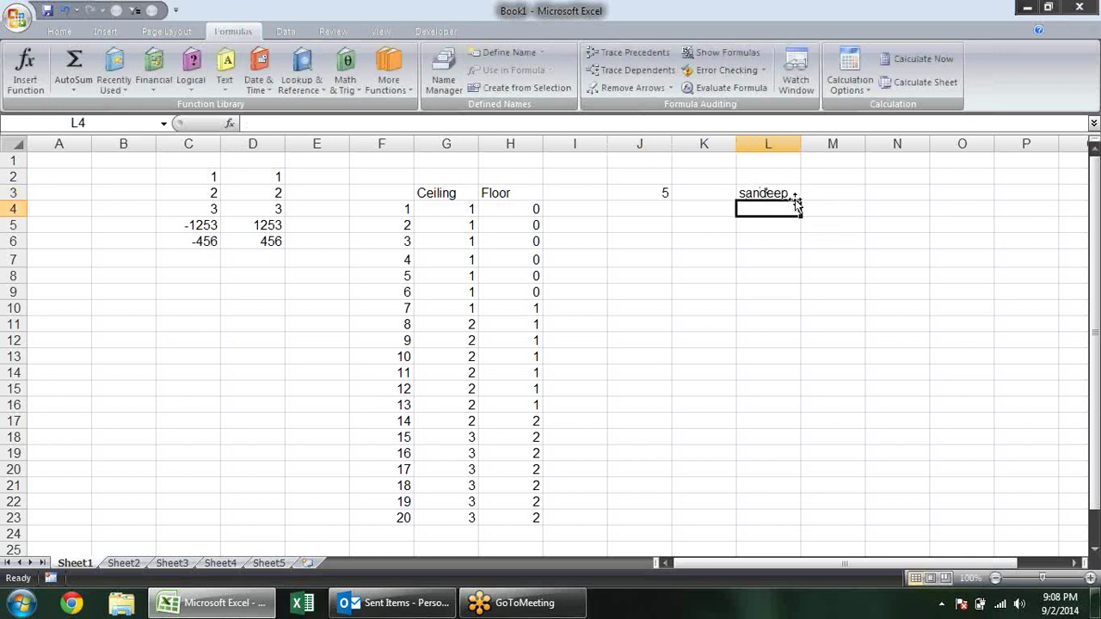
{"action": "left_click", "coordinate": [786, 194]}
{"action": "mouse_move", "coordinate": [800, 200]}
{"action": "left_mouse_down"}
{"action": "mouse_move", "coordinate": [828, 288]}
{"action": "mouse_move", "coordinate": [824, 271]}
{"action": "left_mouse_up"}
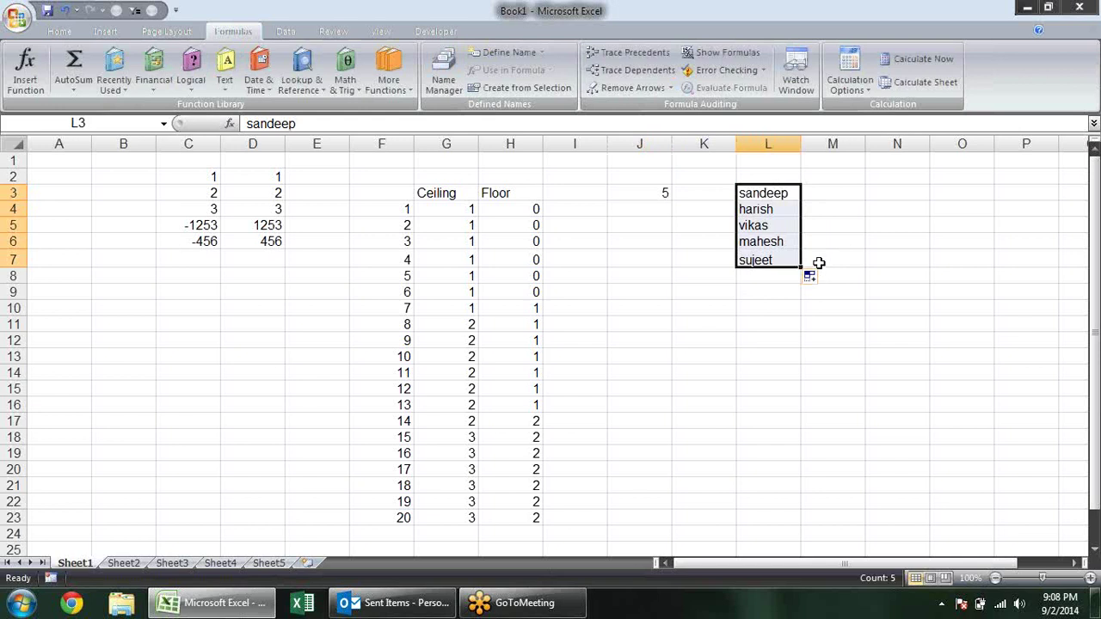
{"action": "left_click", "coordinate": [655, 192]}
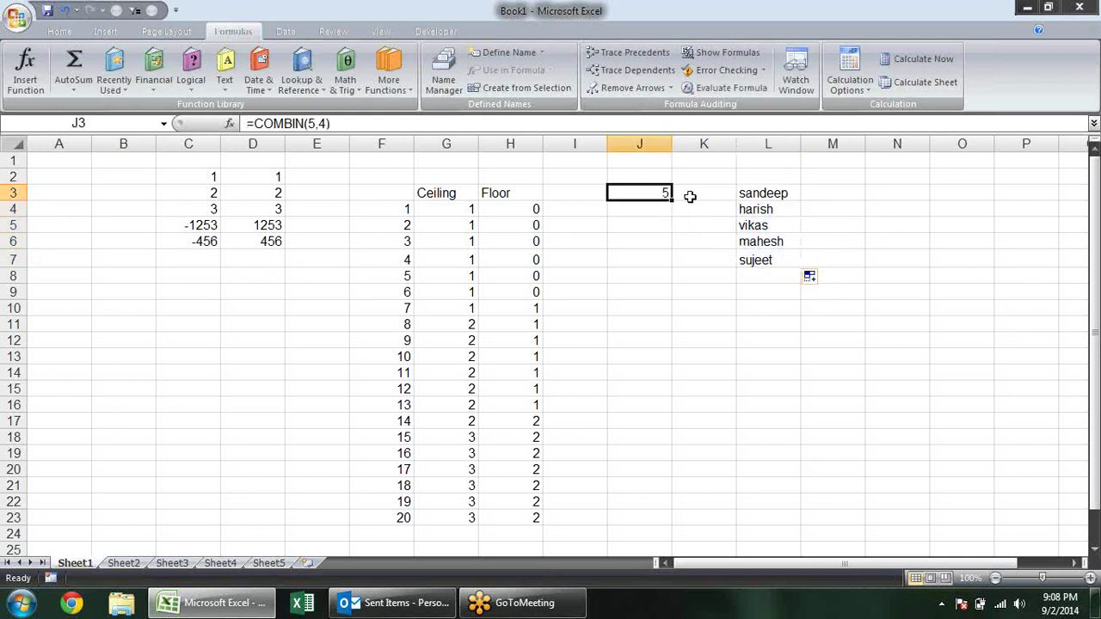
{"action": "left_click", "coordinate": [1078, 565]}
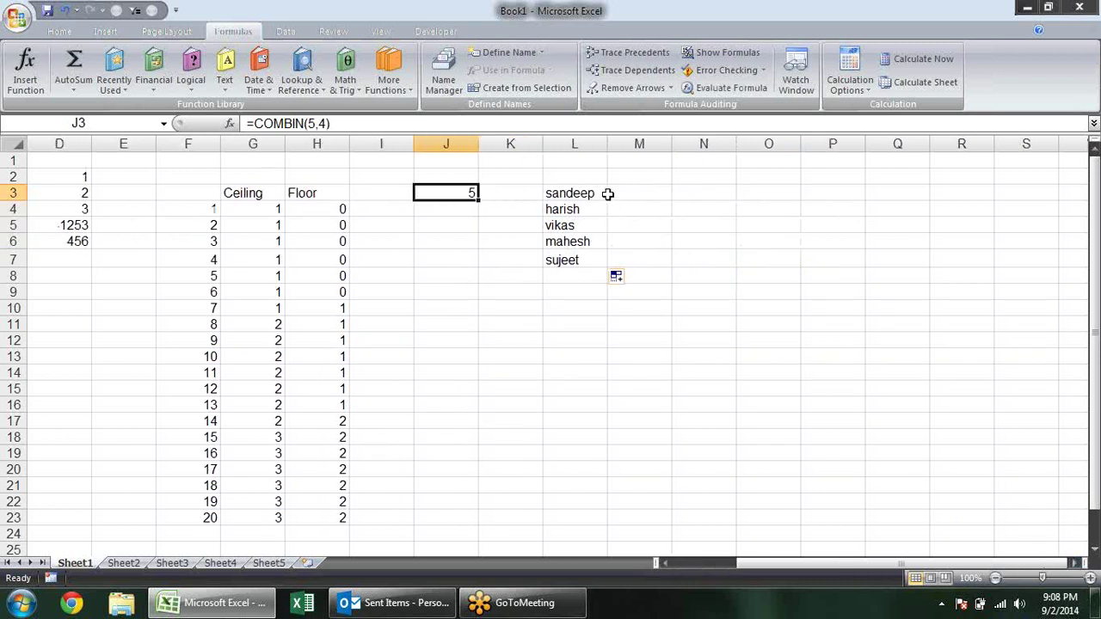
Step: Copy the first four names from L3:L6 into N3:N6
{"action": "left_click_drag", "start_coordinate": [607, 193], "coordinate": [597, 240]}
{"action": "key", "text": "ctrl+c"}
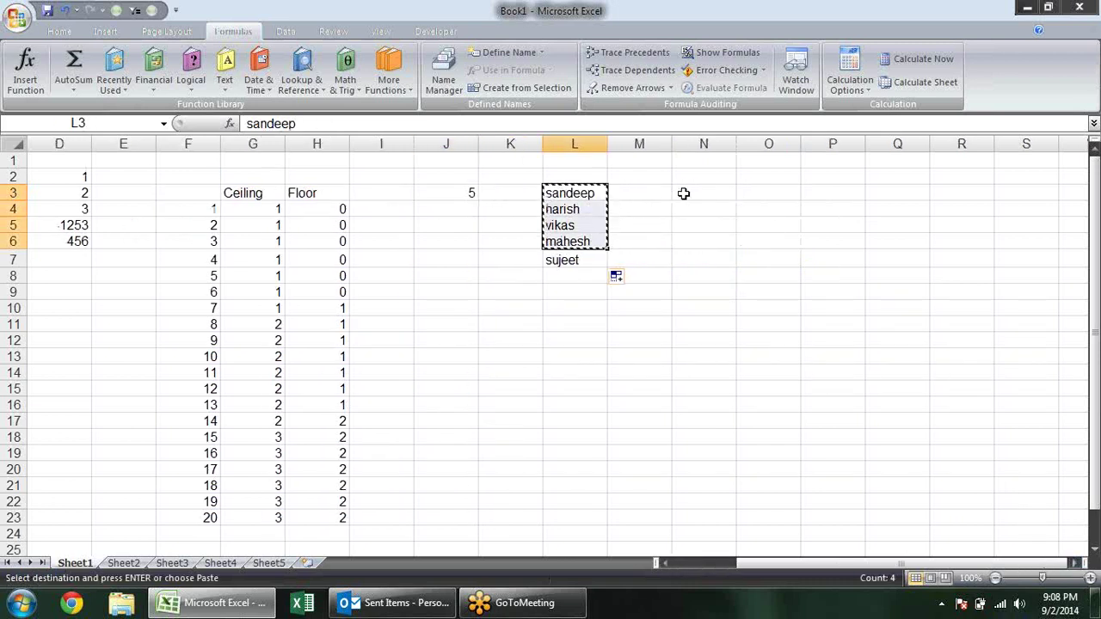
{"action": "left_click", "coordinate": [683, 194]}
{"action": "key", "text": "ctrl+v"}
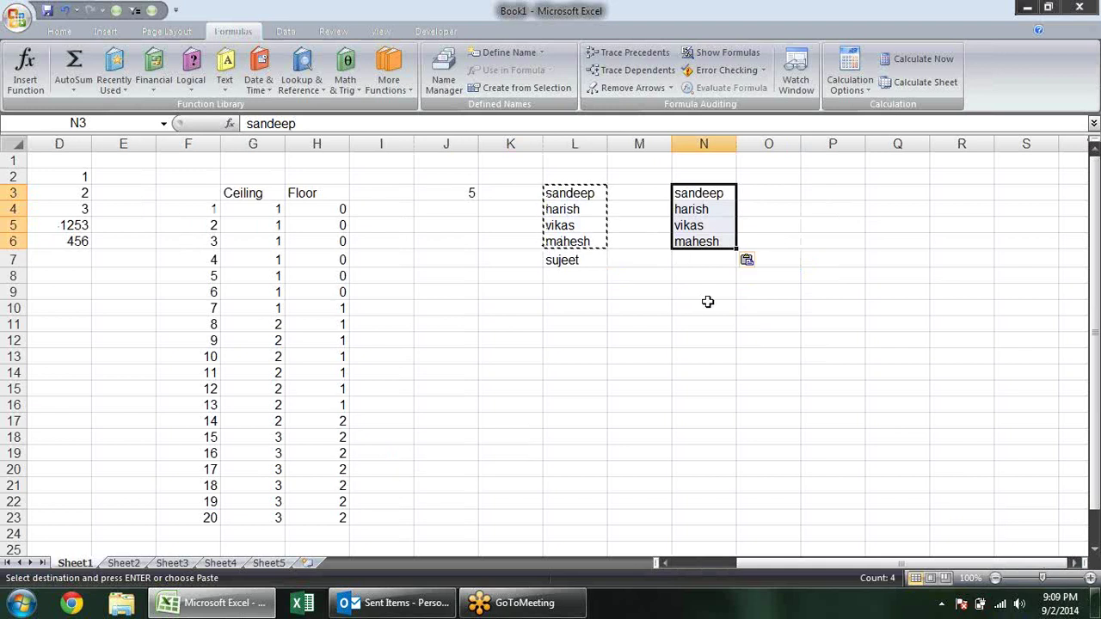
{"action": "key", "text": "Escape"}
Step: Paste all five names from L3:L7 into O2:O6, then clear O2
{"action": "left_click_drag", "start_coordinate": [585, 191], "coordinate": [592, 260]}
{"action": "key", "text": "ctrl+c"}
{"action": "left_click", "coordinate": [756, 178]}
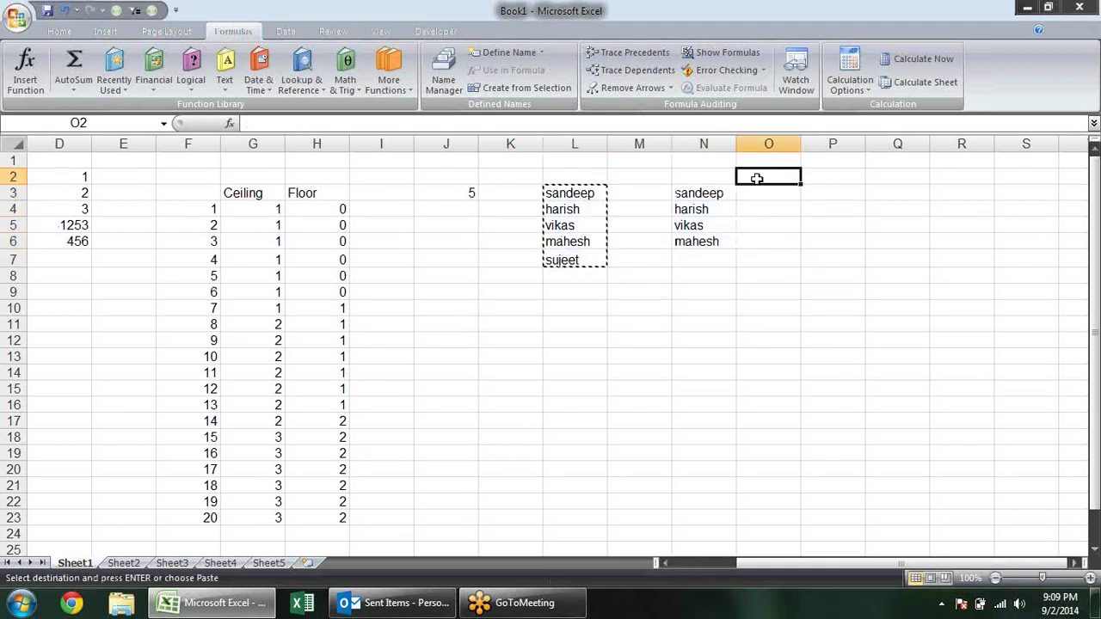
{"action": "key", "text": "Return"}
{"action": "left_click", "coordinate": [756, 178]}
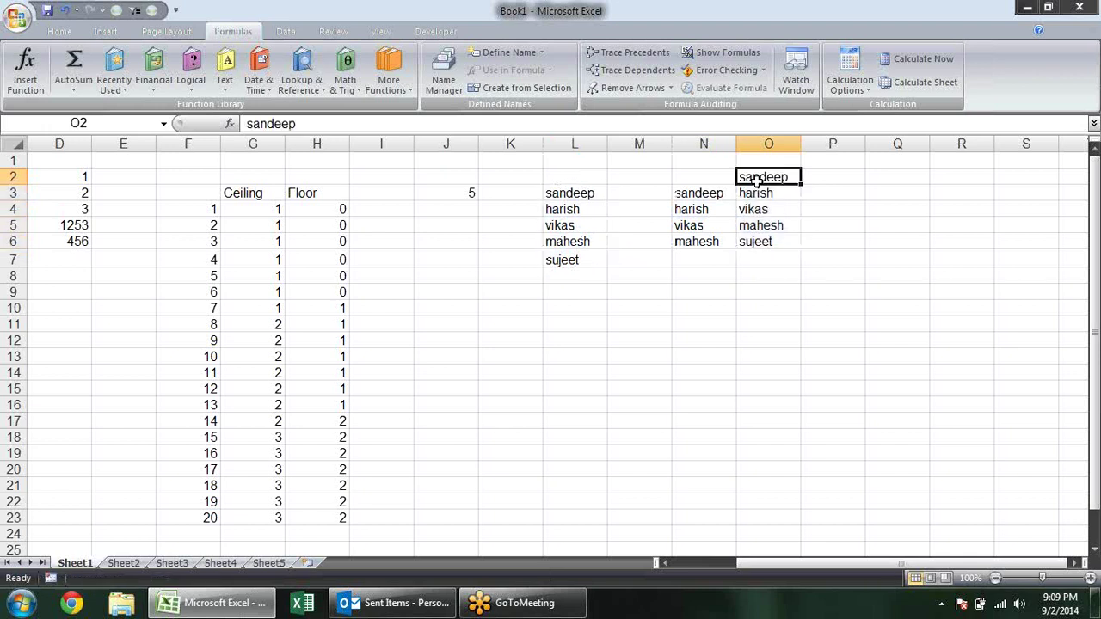
{"action": "key", "text": "Delete"}
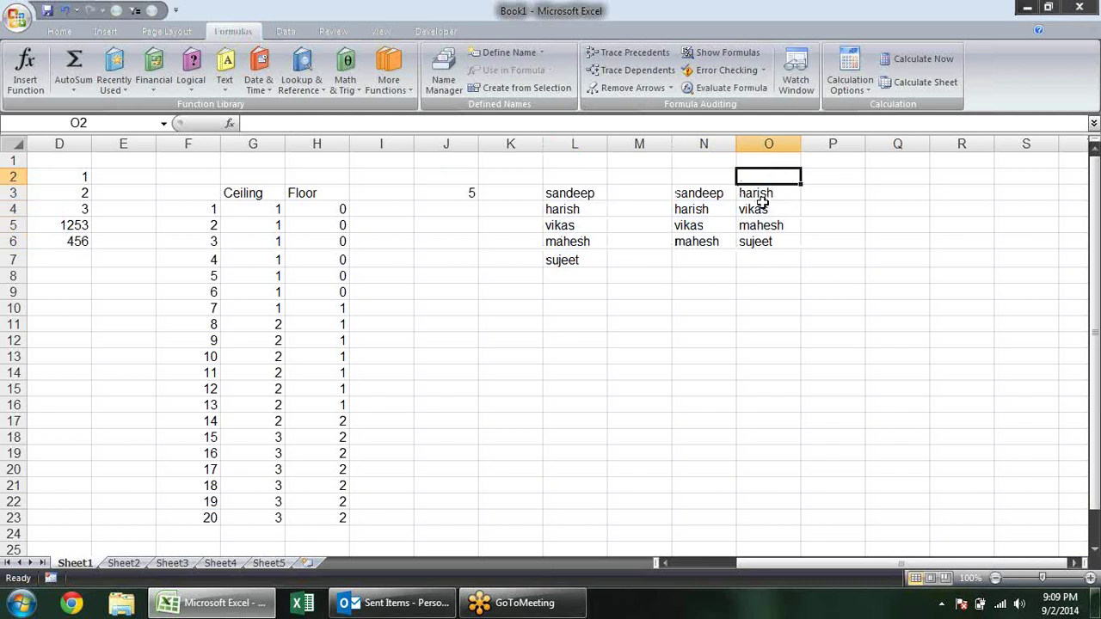
Step: Copy the names in O4:O6 into P3:P5
{"action": "left_click_drag", "start_coordinate": [788, 197], "coordinate": [790, 225]}
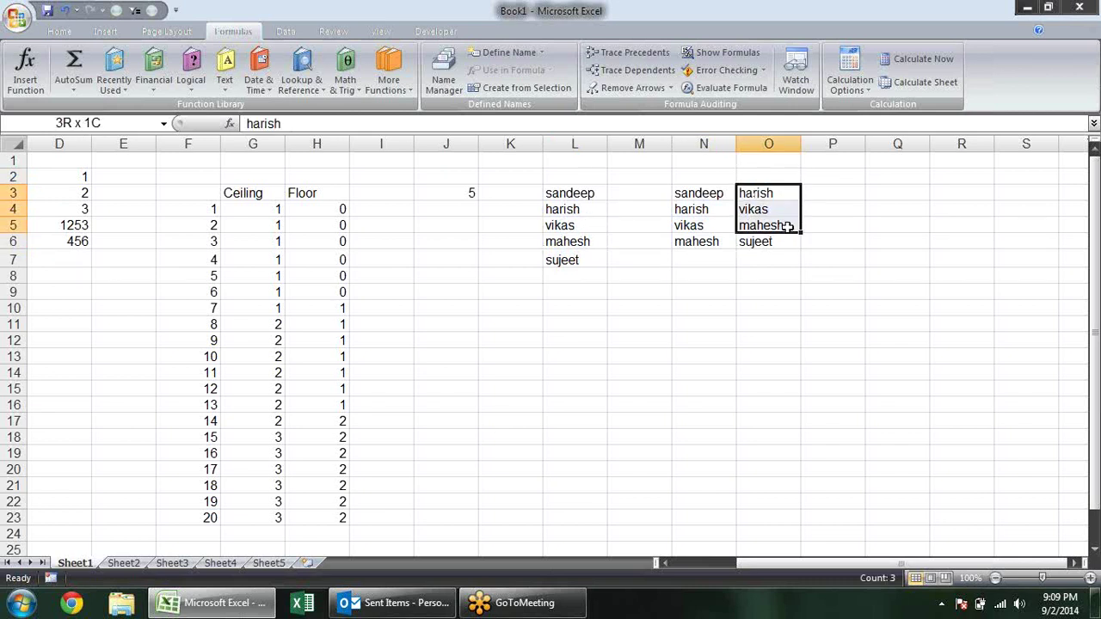
{"action": "key", "text": "ctrl+c"}
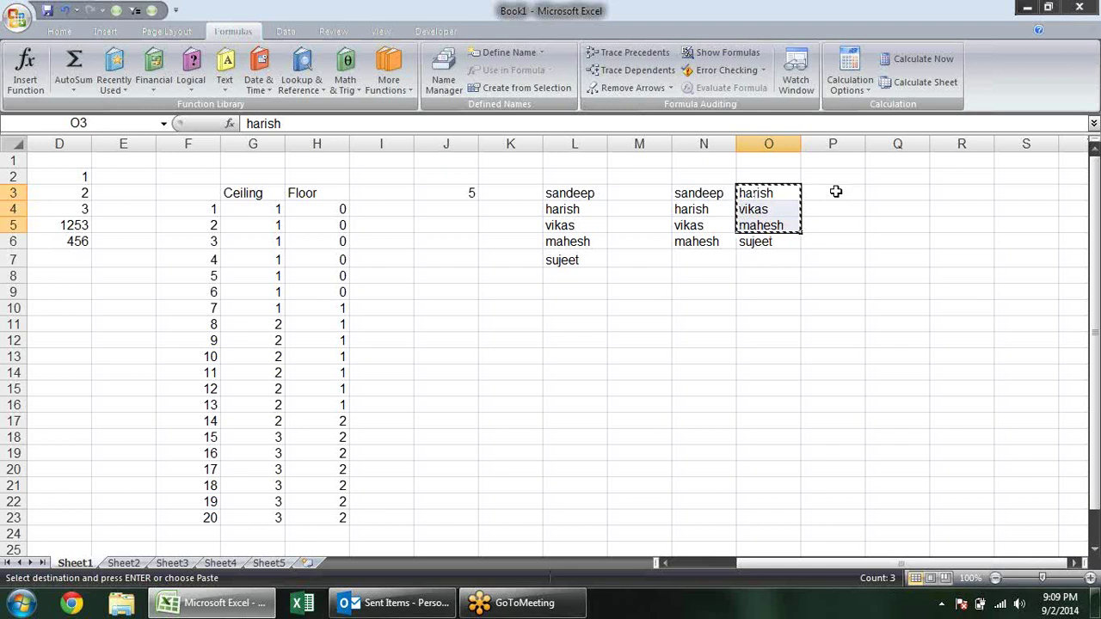
{"action": "key", "text": "Escape"}
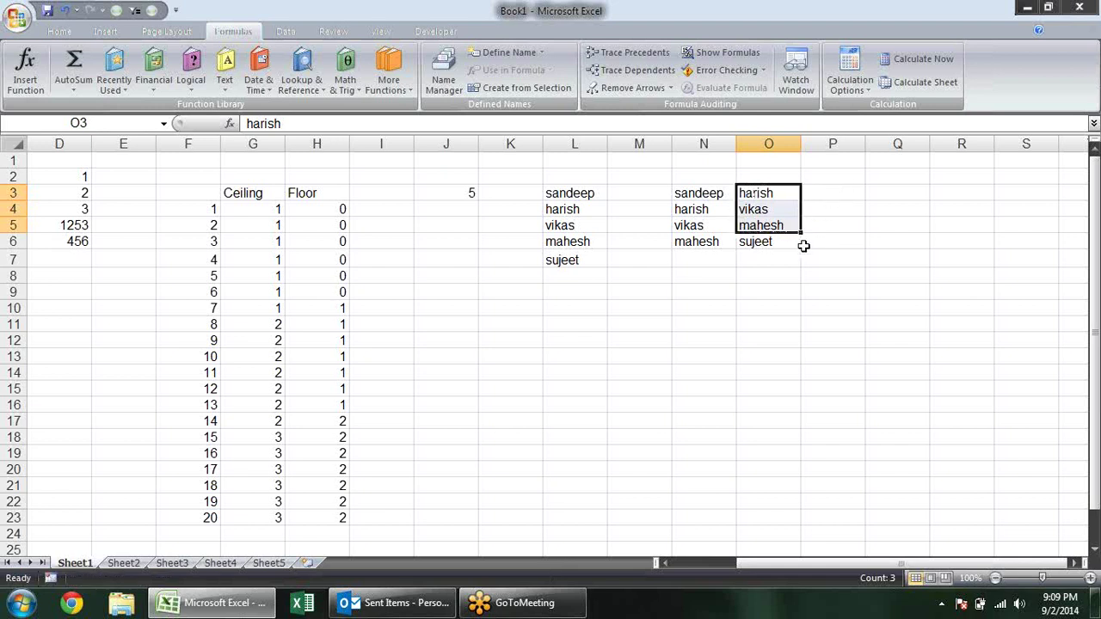
{"action": "left_click_drag", "start_coordinate": [781, 209], "coordinate": [788, 242]}
{"action": "key", "text": "ctrl+c"}
{"action": "left_click", "coordinate": [836, 194]}
{"action": "key", "text": "Return"}
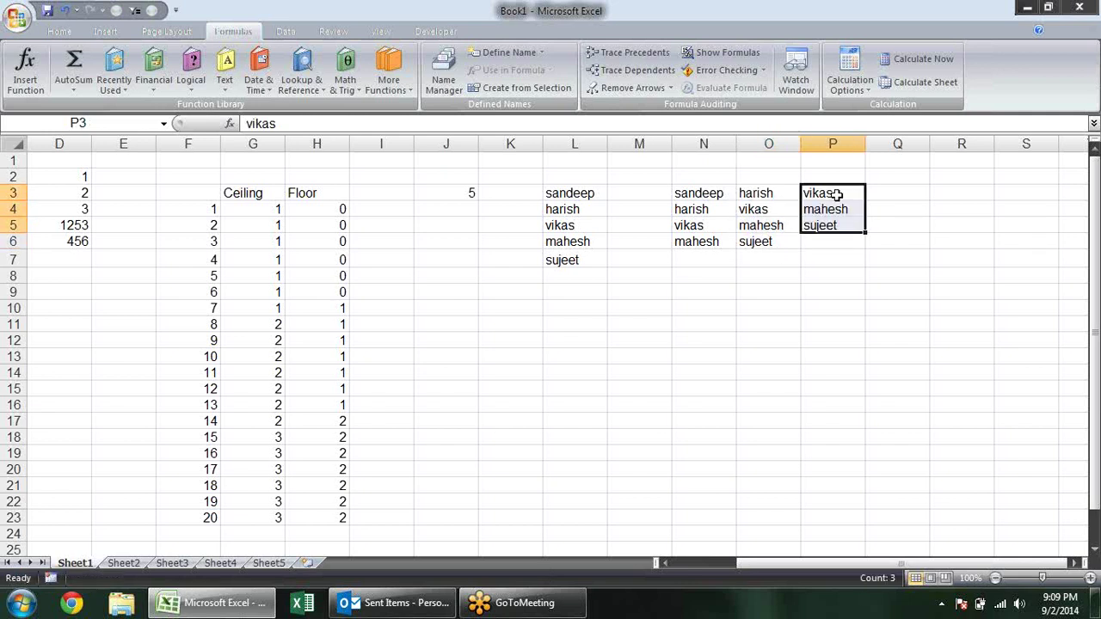
Step: Copy the first name from N3 into P6
{"action": "left_click", "coordinate": [724, 192]}
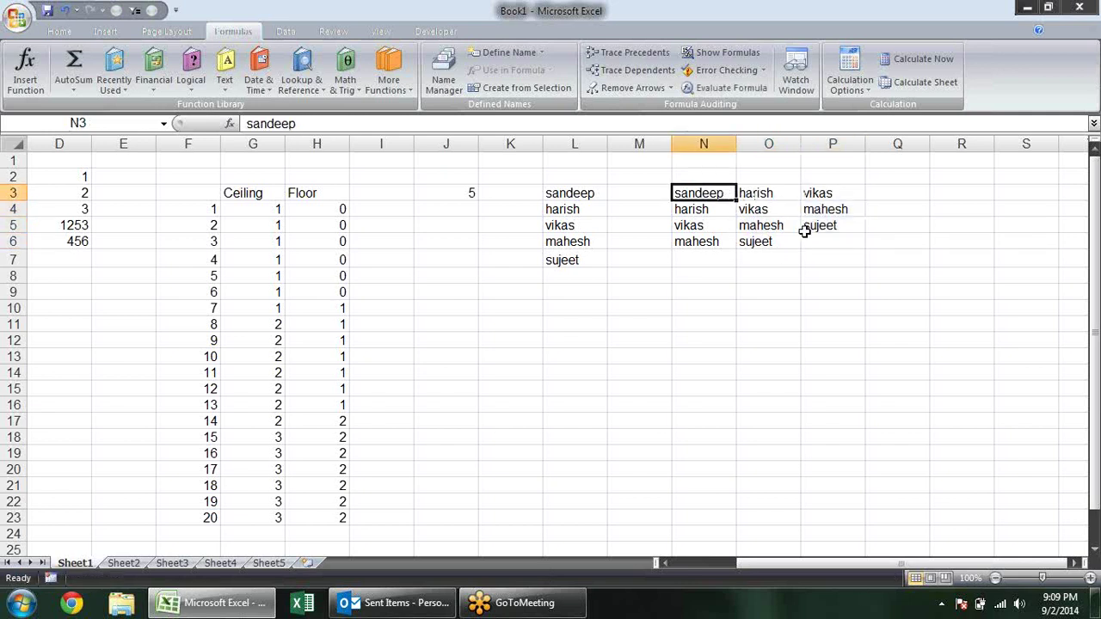
{"action": "key", "text": "ctrl+c"}
{"action": "left_click", "coordinate": [840, 240]}
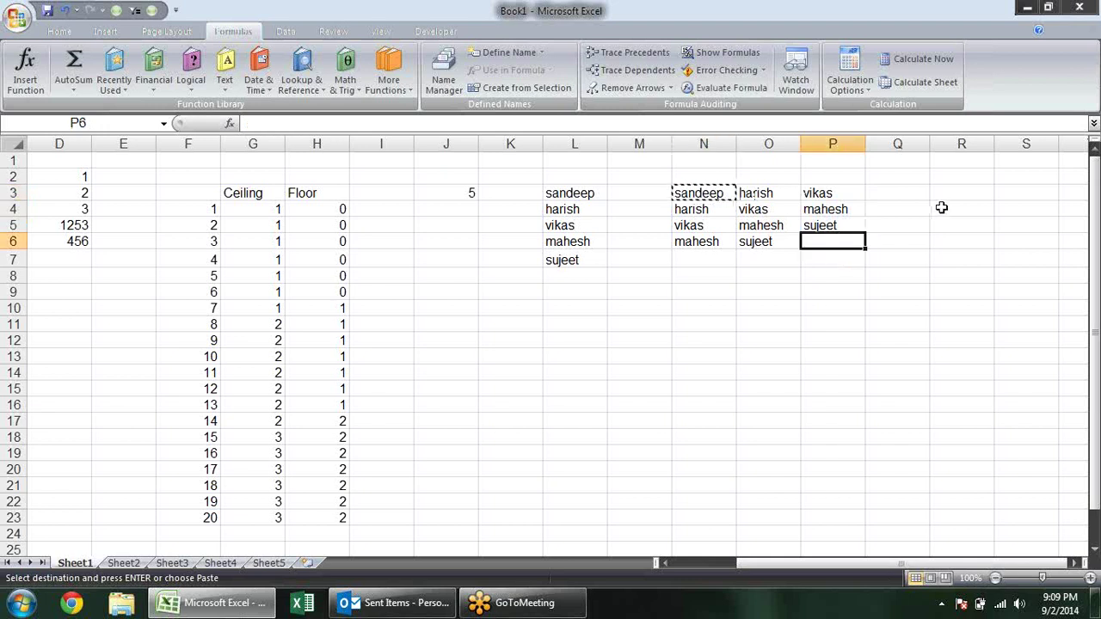
{"action": "key", "text": "Return"}
Step: Copy the last two names from L6:L7 into Q3:Q4
{"action": "left_click_drag", "start_coordinate": [717, 192], "coordinate": [725, 241]}
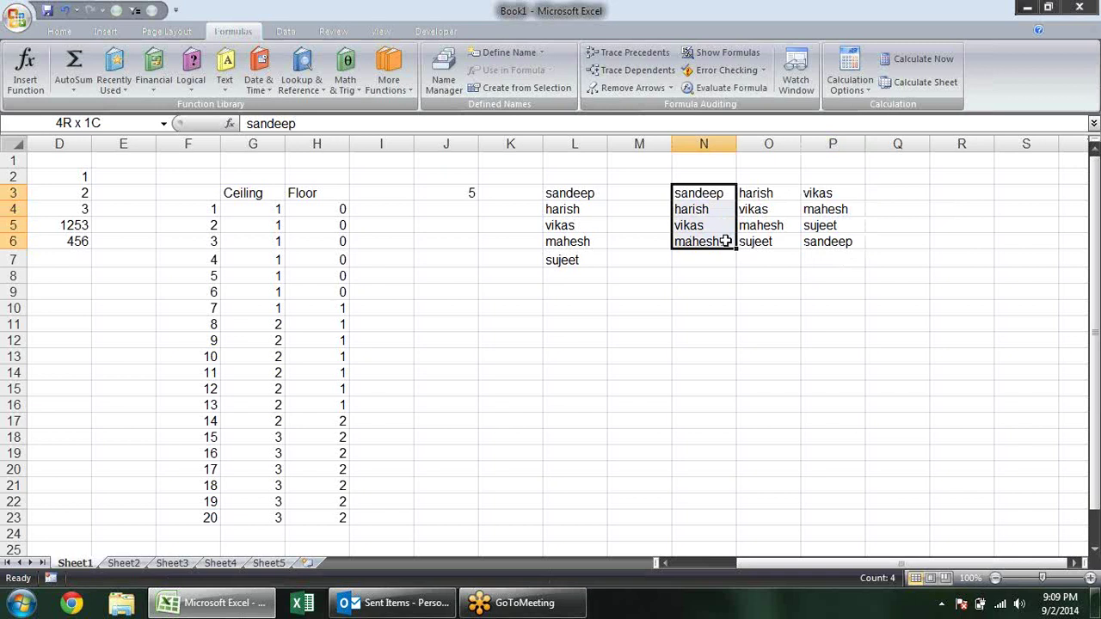
{"action": "left_click_drag", "start_coordinate": [725, 241], "coordinate": [720, 237]}
{"action": "left_click", "coordinate": [720, 237]}
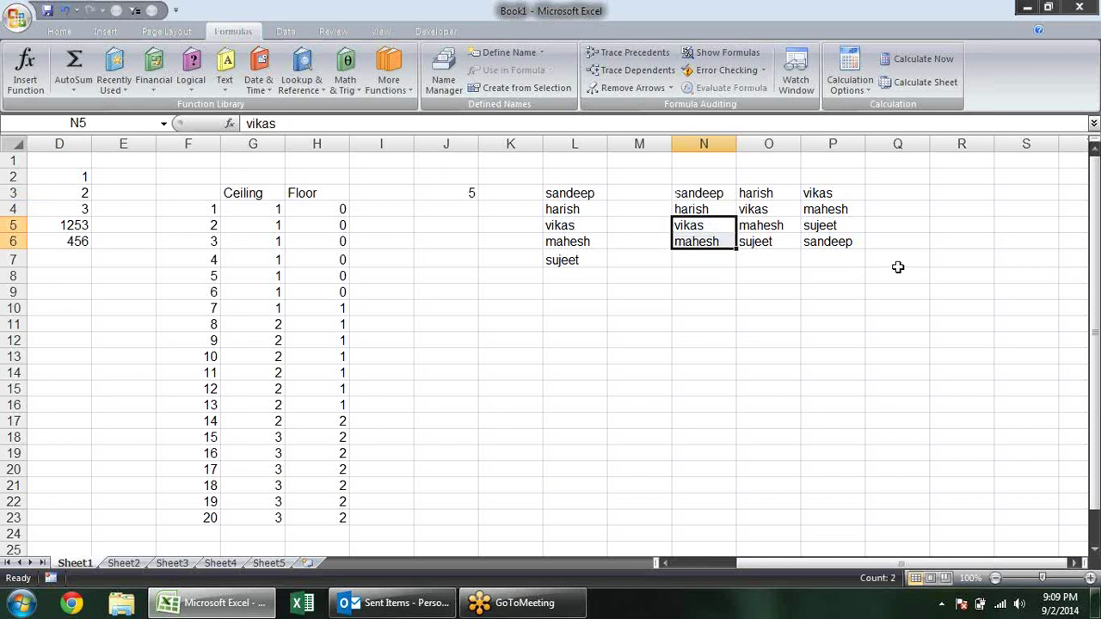
{"action": "left_click", "coordinate": [576, 229]}
{"action": "mouse_move", "coordinate": [576, 238]}
{"action": "left_mouse_down"}
{"action": "mouse_move", "coordinate": [574, 269]}
{"action": "mouse_move", "coordinate": [573, 260]}
{"action": "left_mouse_up"}
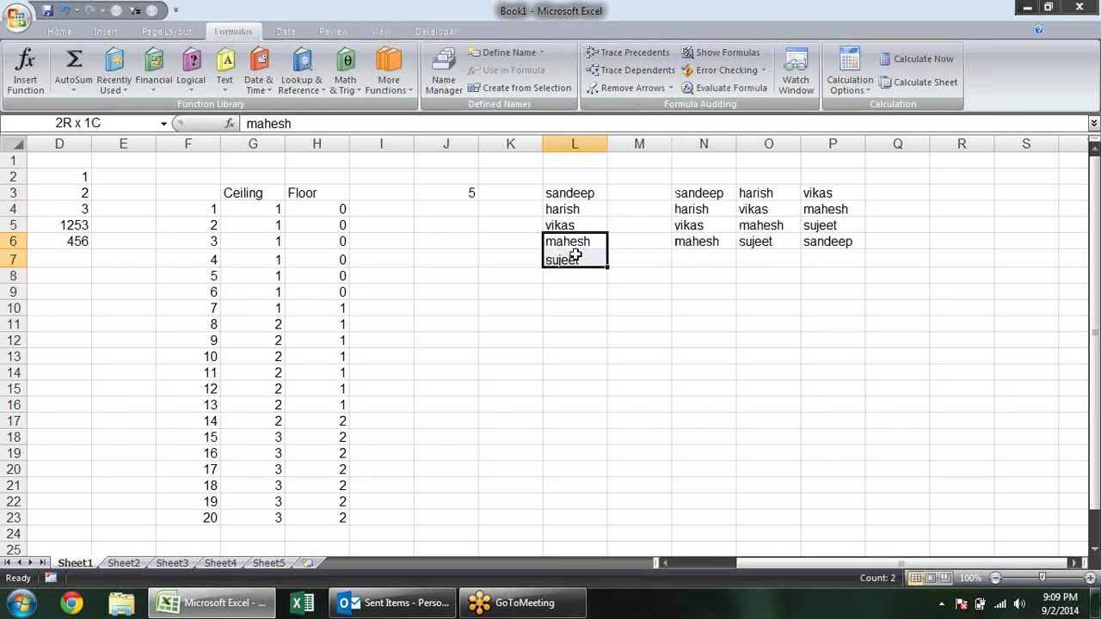
{"action": "key", "text": "ctrl+c"}
{"action": "left_click", "coordinate": [904, 190]}
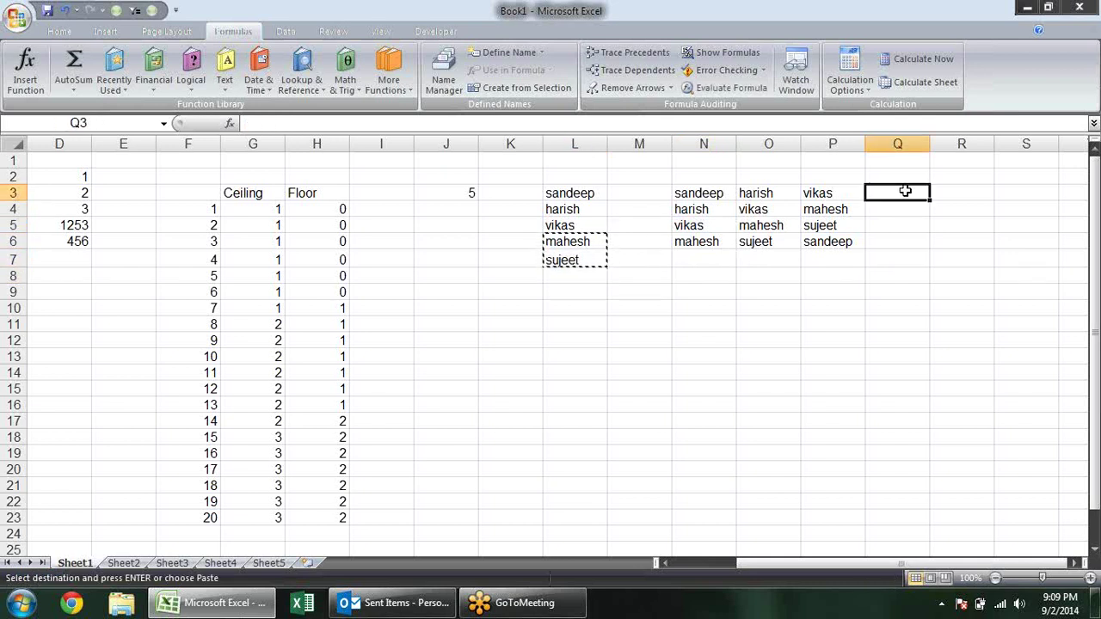
{"action": "key", "text": "Return"}
Step: Copy sandeep and harish from L3:L4 into Q5:Q6, then review the N3:Q6 grid
{"action": "left_click_drag", "start_coordinate": [604, 188], "coordinate": [590, 209]}
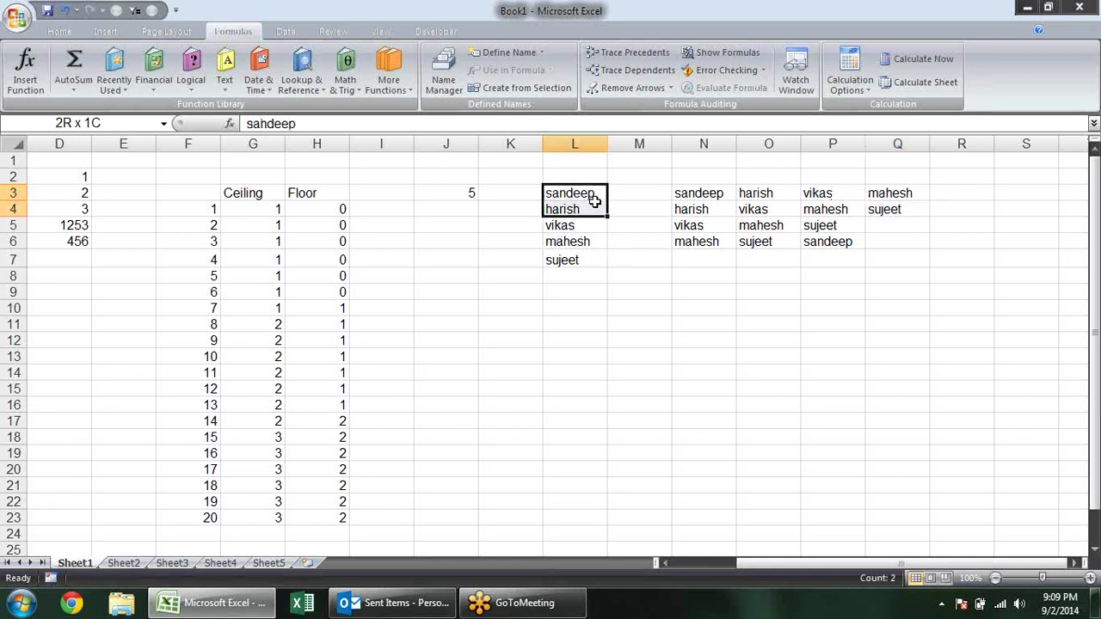
{"action": "key", "text": "ctrl+c"}
{"action": "left_click", "coordinate": [923, 227]}
{"action": "key", "text": "Return"}
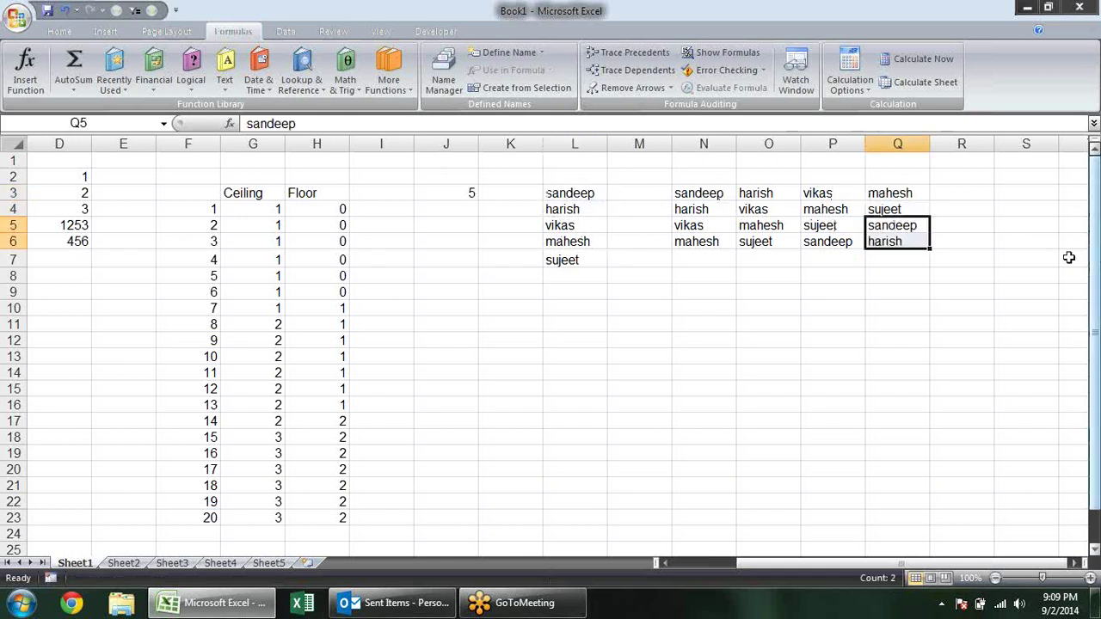
{"action": "left_click", "coordinate": [954, 294]}
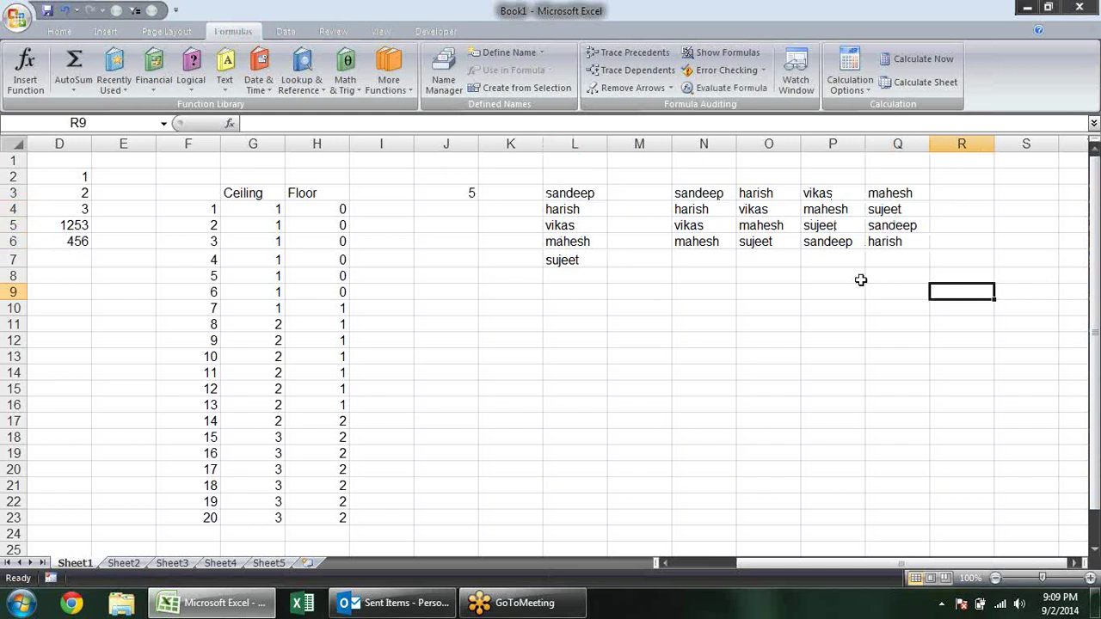
{"action": "left_click", "coordinate": [784, 256]}
{"action": "left_click_drag", "start_coordinate": [695, 189], "coordinate": [894, 243]}
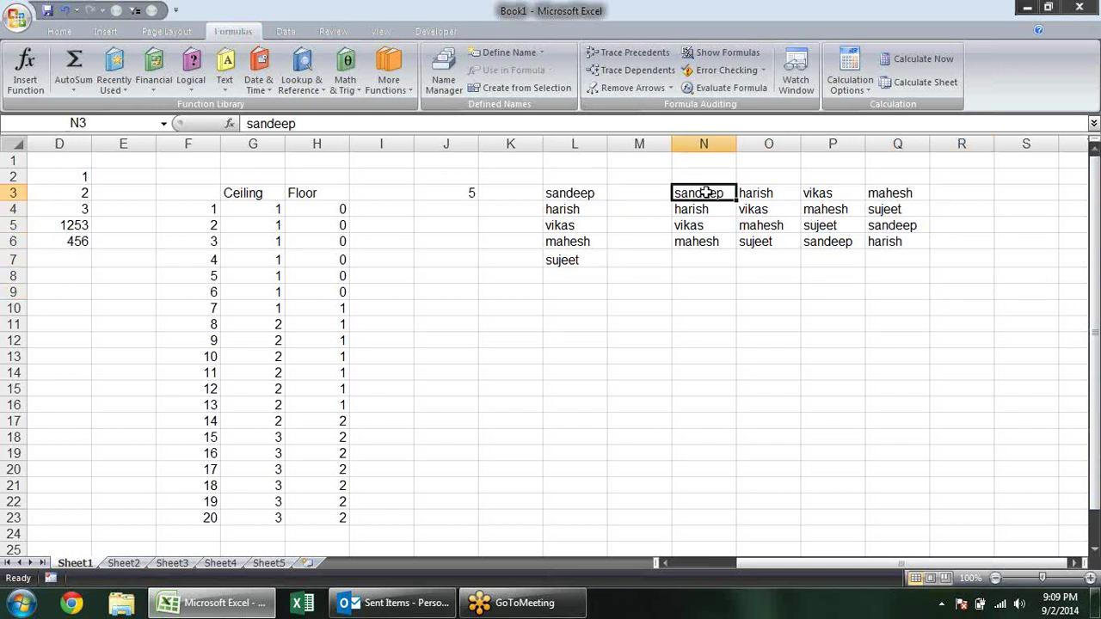
{"action": "left_click", "coordinate": [897, 307]}
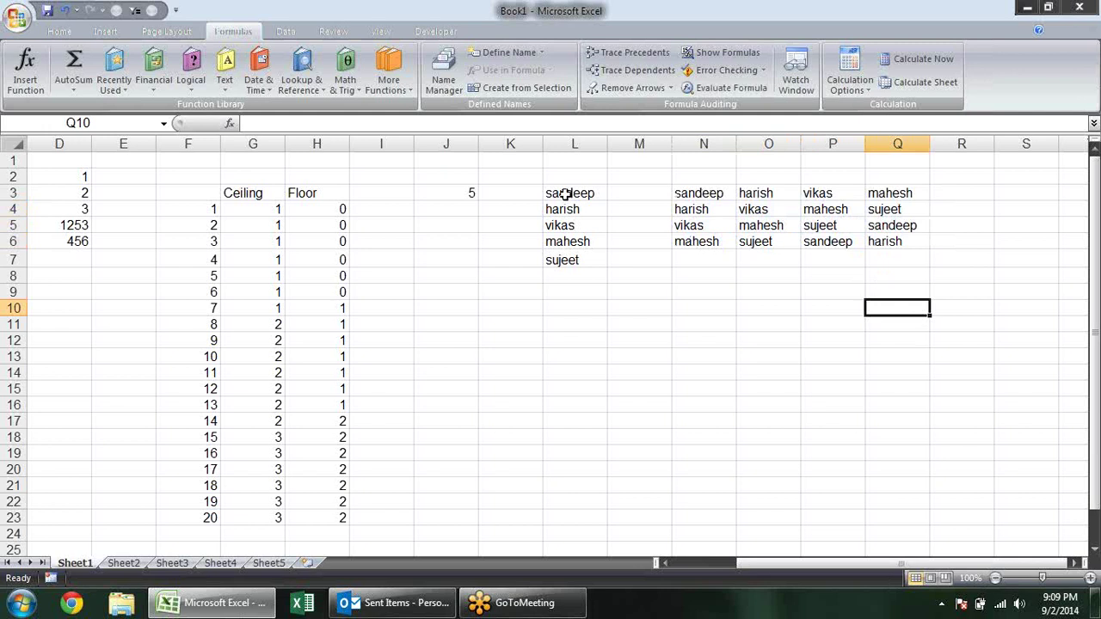
{"action": "left_click_drag", "start_coordinate": [570, 195], "coordinate": [900, 277]}
Step: Browse the Math & Trig function list and close it without choosing
{"action": "left_click", "coordinate": [430, 324]}
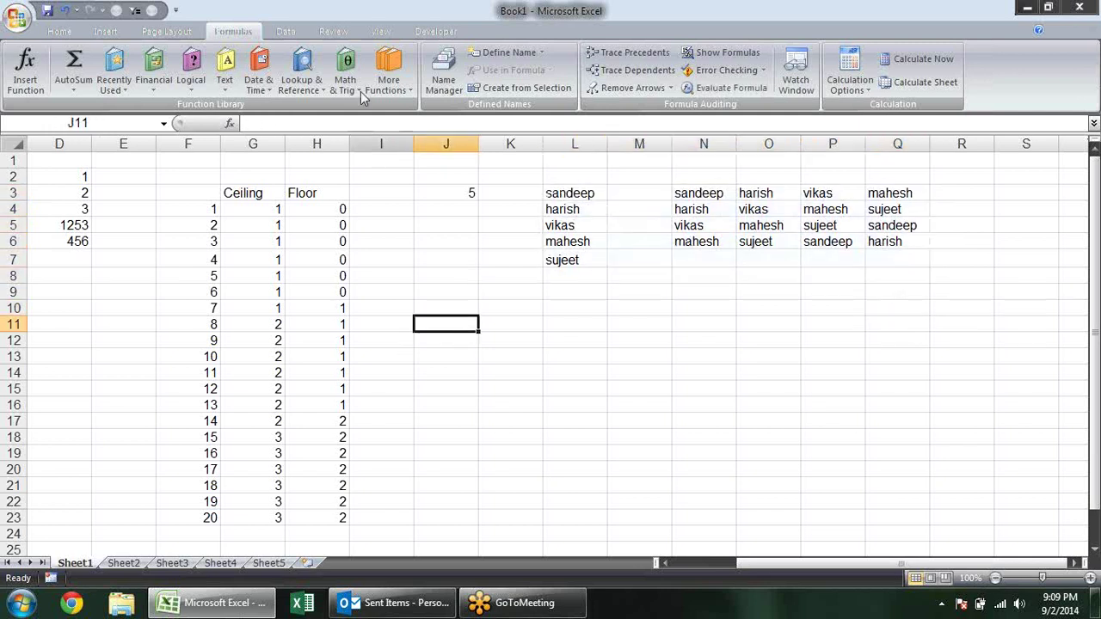
{"action": "left_click", "coordinate": [344, 86]}
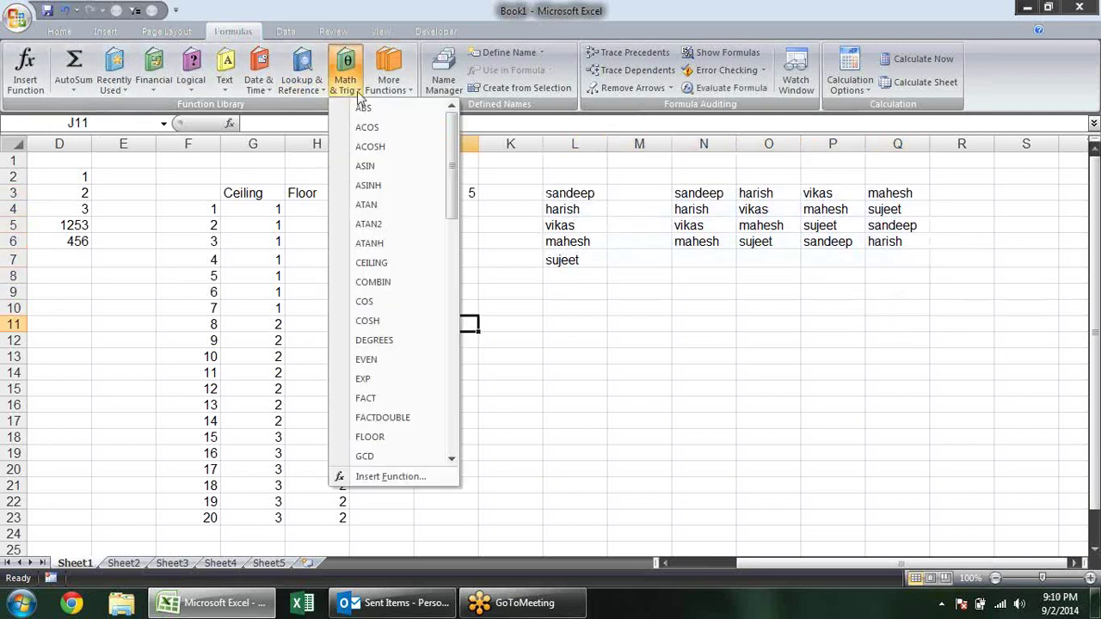
{"action": "mouse_move", "coordinate": [453, 136]}
{"action": "left_mouse_down"}
{"action": "mouse_move", "coordinate": [453, 179]}
{"action": "mouse_move", "coordinate": [887, 270]}
{"action": "left_mouse_up"}
{"action": "left_click", "coordinate": [542, 297]}
{"action": "left_click", "coordinate": [521, 293]}
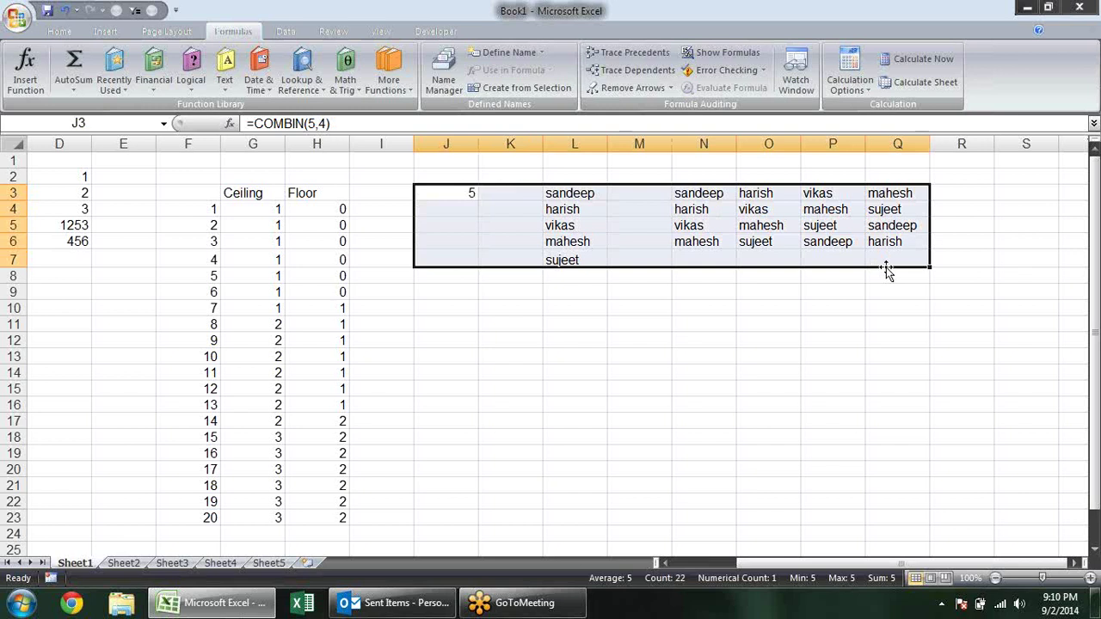
{"action": "left_click", "coordinate": [768, 404]}
Step: Insert a blank column at J, then repeat with F4 for a second one
{"action": "left_click", "coordinate": [445, 144]}
{"action": "right_click", "coordinate": [467, 145]}
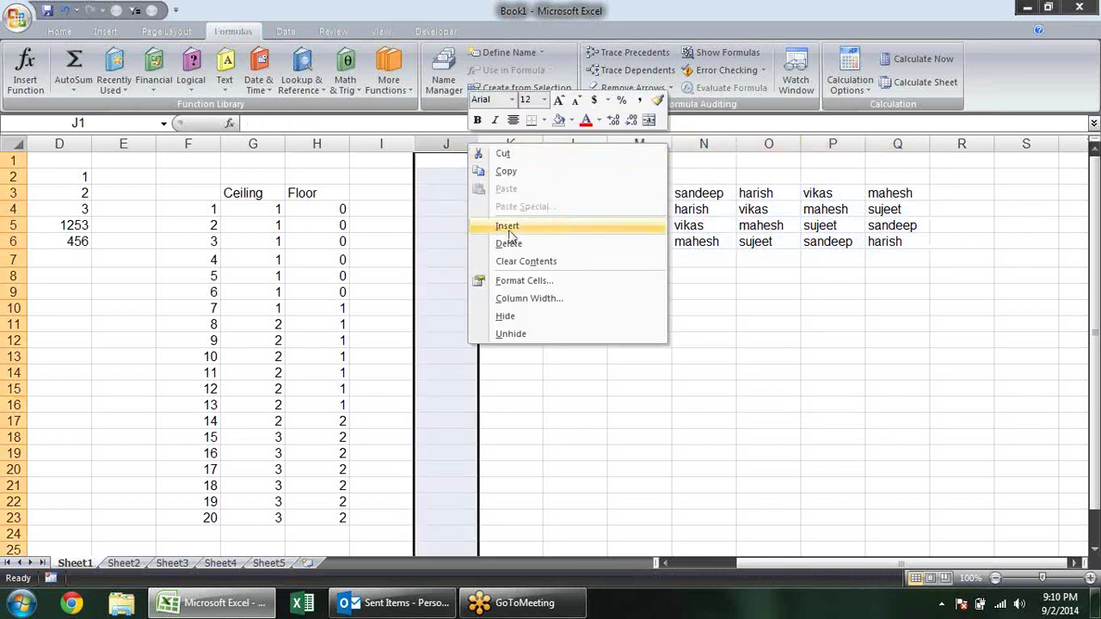
{"action": "left_click", "coordinate": [507, 226]}
{"action": "key", "text": "ctrl+g"}
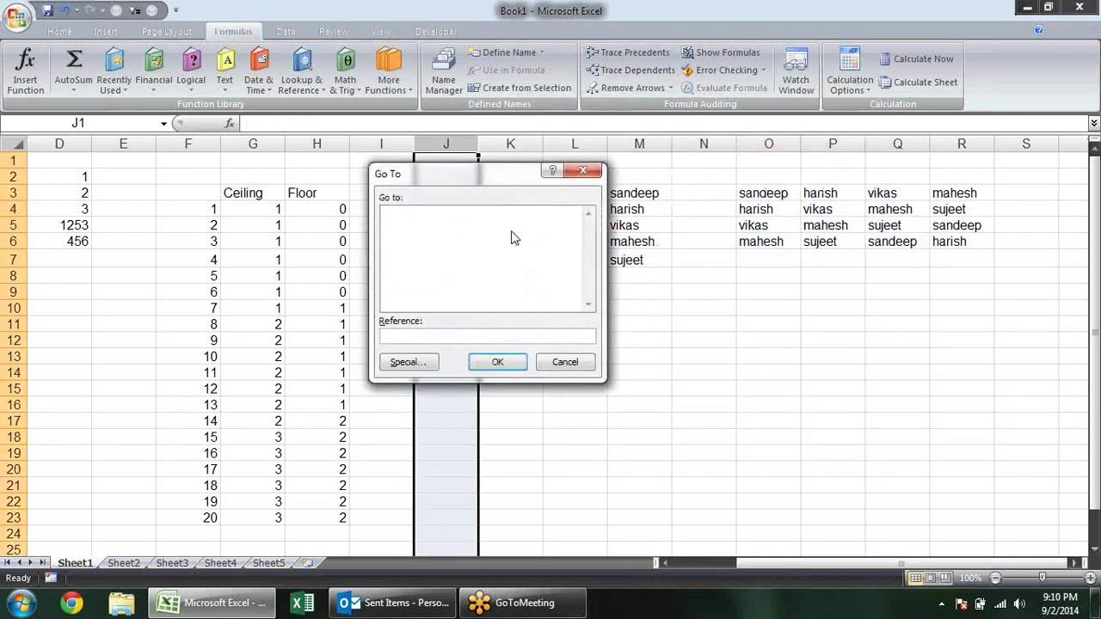
{"action": "key", "text": "Escape"}
{"action": "key", "text": "F4"}
{"action": "left_click", "coordinate": [433, 225]}
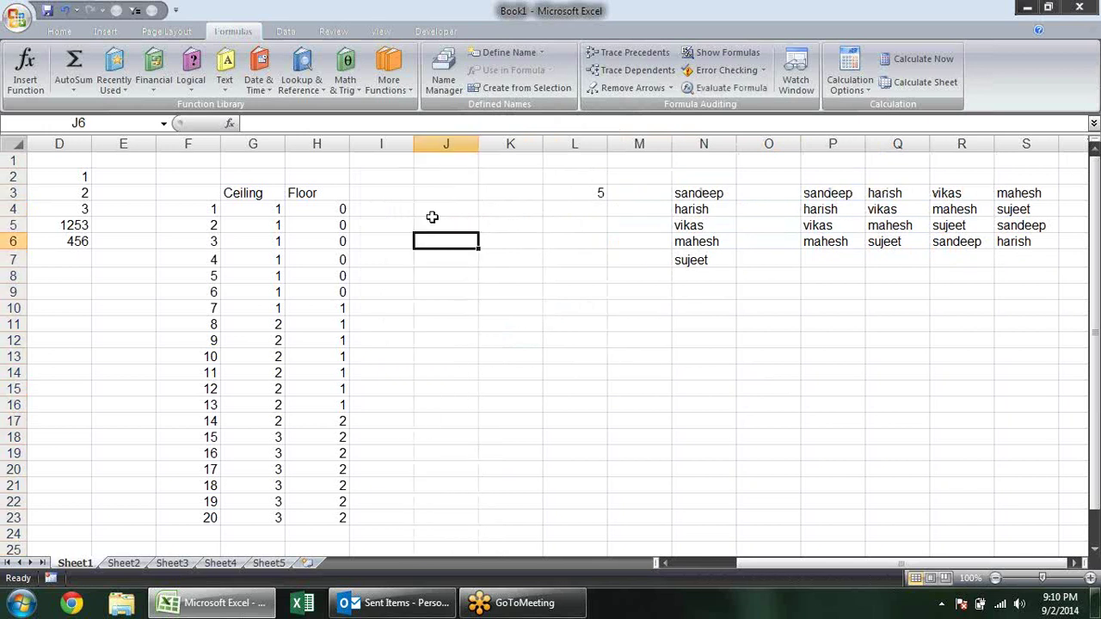
{"action": "left_click", "coordinate": [404, 222]}
Step: Enter =EVEN(F4) in I4 and fill it down to I23
{"action": "left_click", "coordinate": [409, 204]}
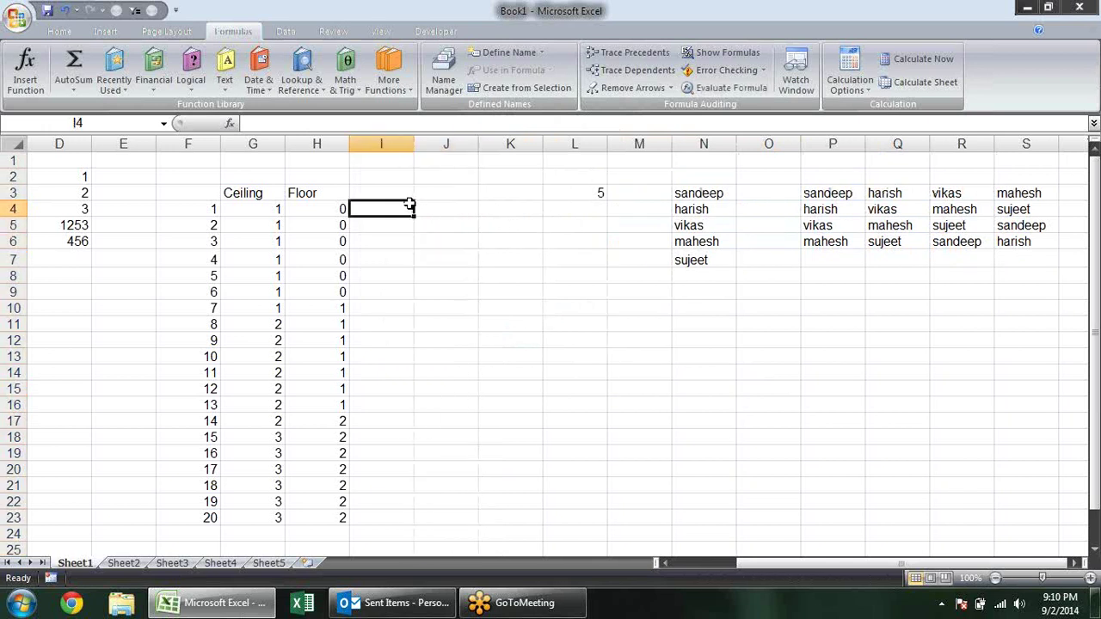
{"action": "type", "text": "=eve"}
{"action": "key", "text": "Tab"}
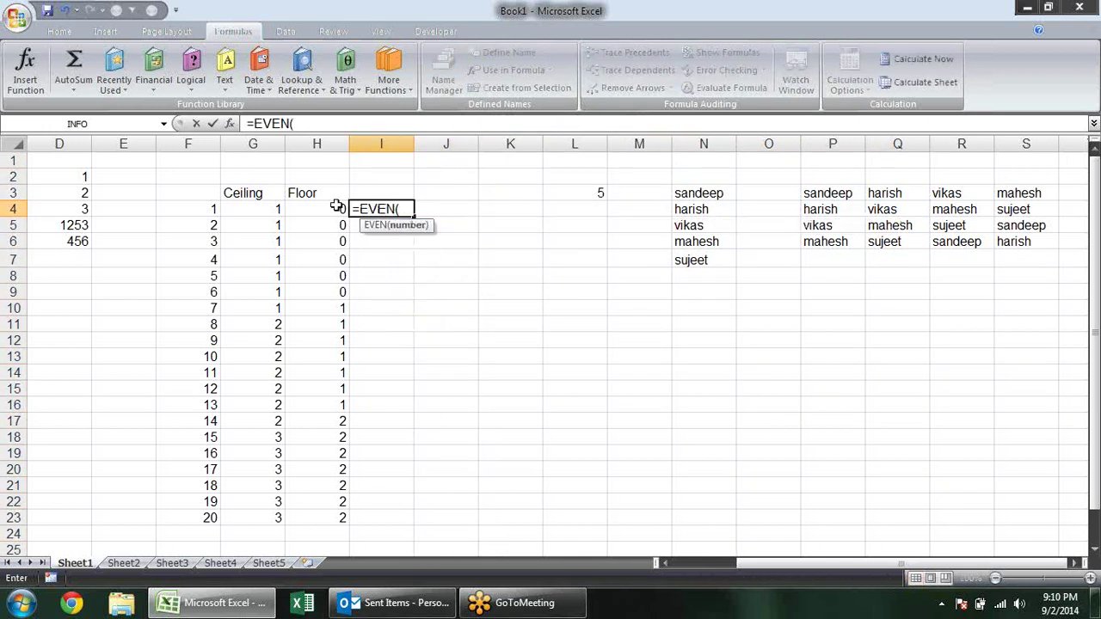
{"action": "left_click", "coordinate": [218, 206]}
{"action": "key", "text": "Return"}
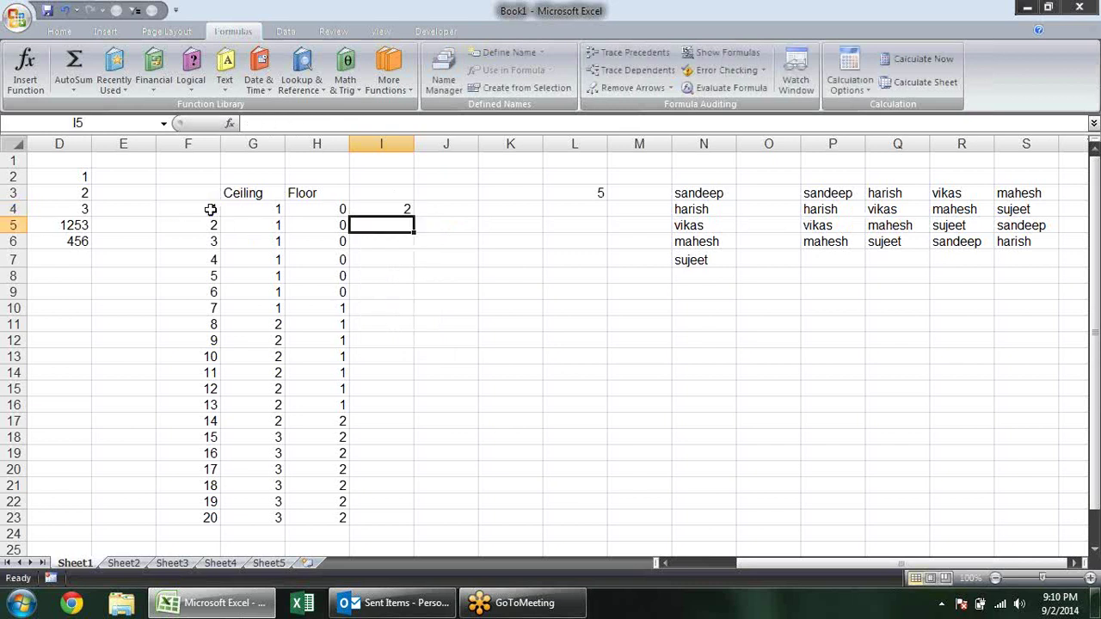
{"action": "left_click", "coordinate": [387, 208]}
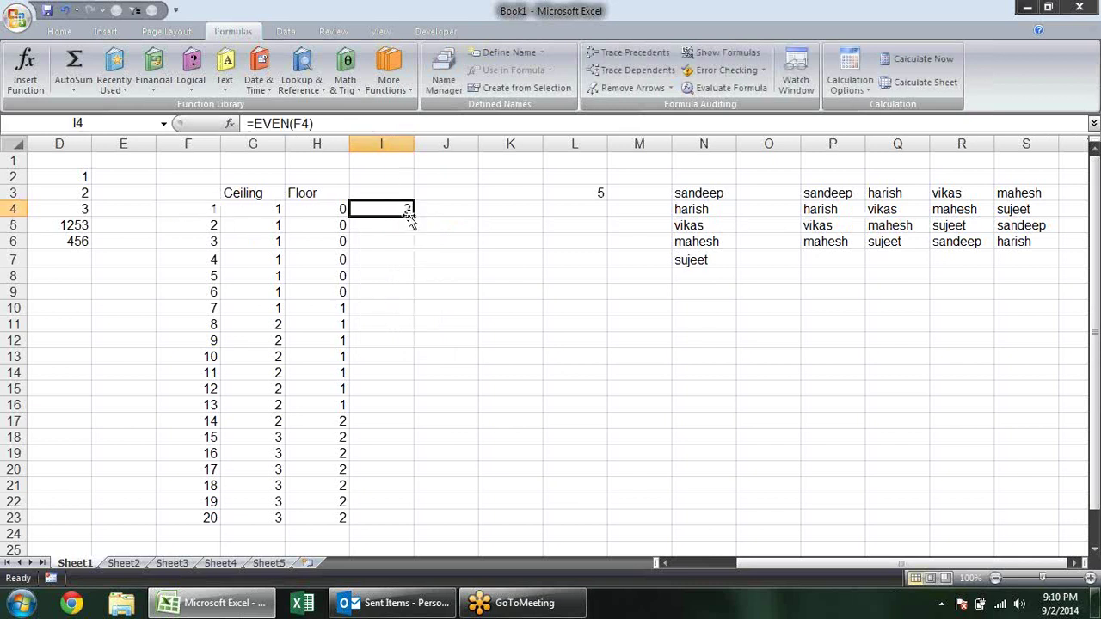
{"action": "double_click", "coordinate": [417, 214]}
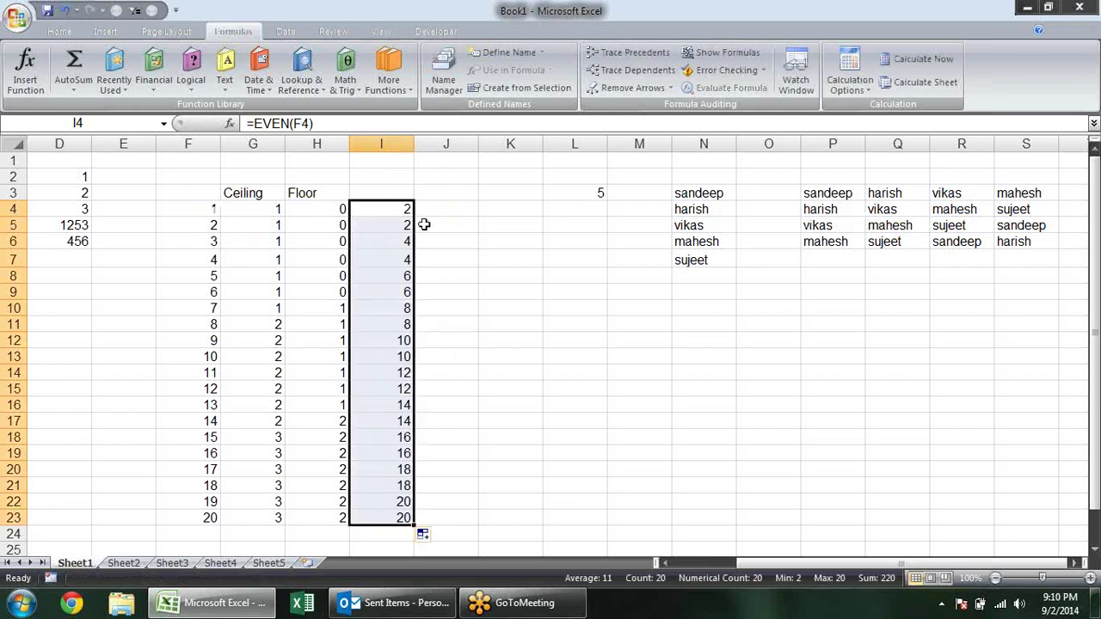
{"action": "left_click", "coordinate": [386, 240]}
{"action": "left_click", "coordinate": [387, 275]}
Step: Enter =ODD(F4) in J4 and fill it down to J23
{"action": "left_click", "coordinate": [443, 208]}
{"action": "type", "text": "=odd"}
{"action": "key", "text": "Tab"}
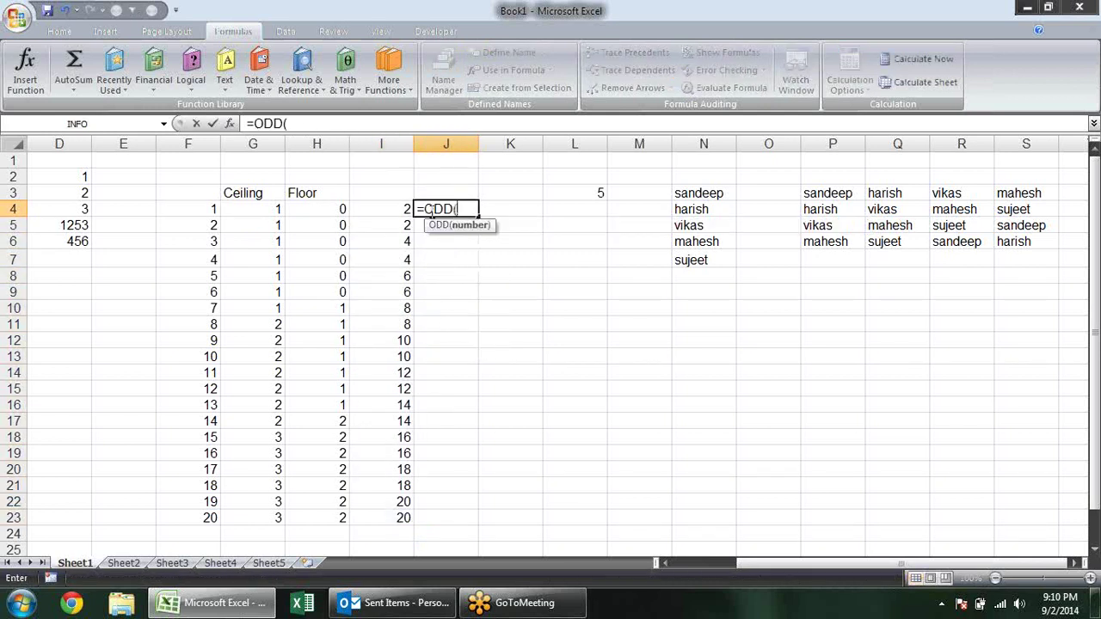
{"action": "left_click", "coordinate": [213, 209]}
{"action": "key", "text": "Return"}
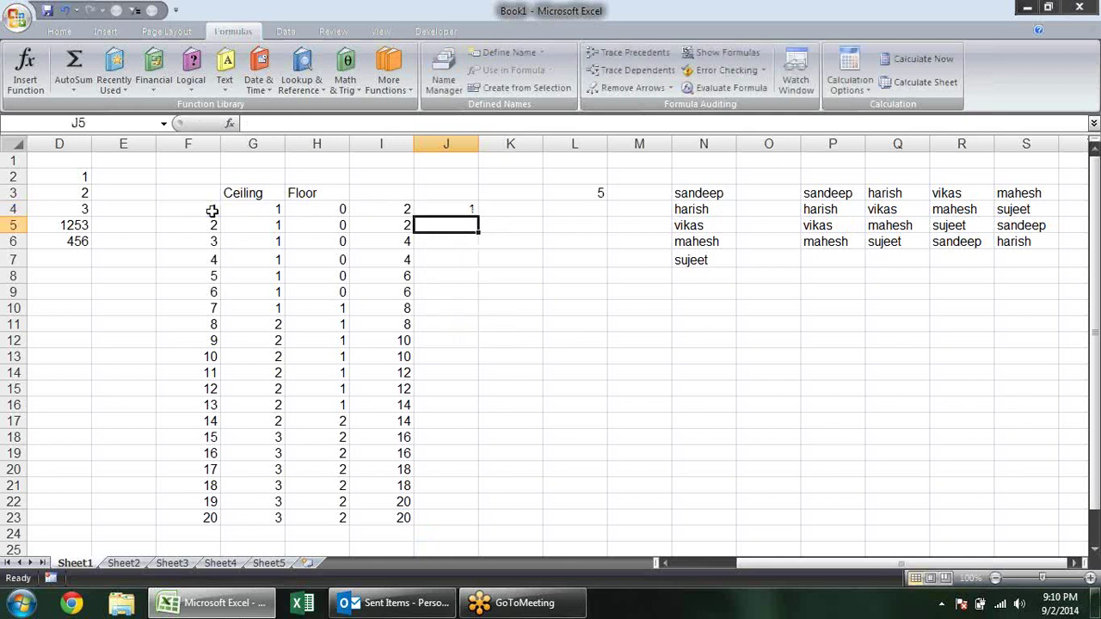
{"action": "left_click", "coordinate": [439, 212]}
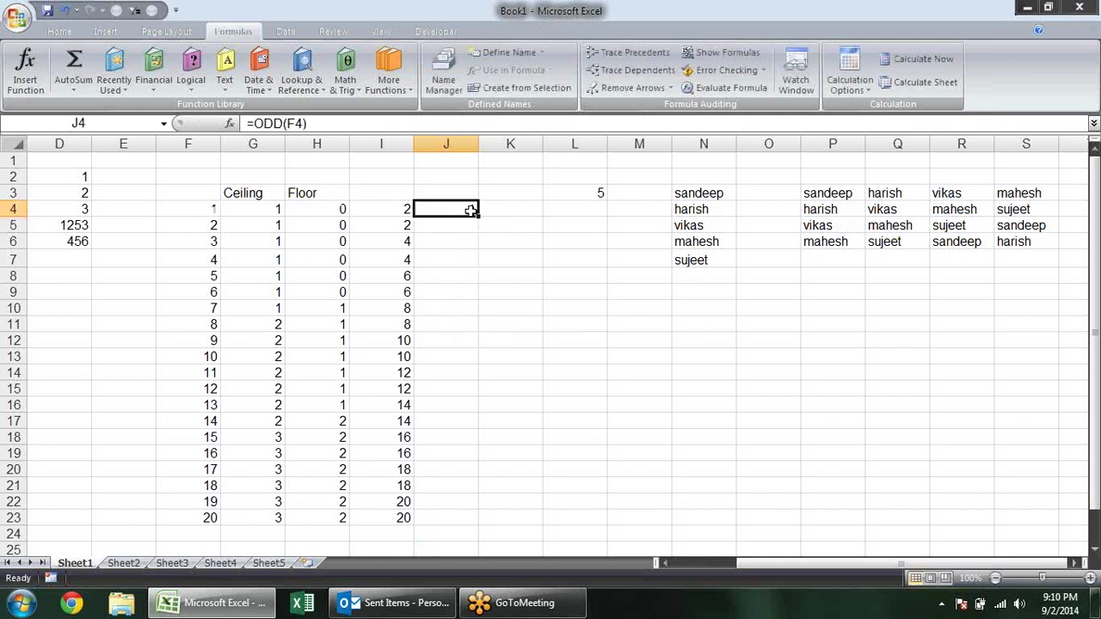
{"action": "double_click", "coordinate": [477, 216]}
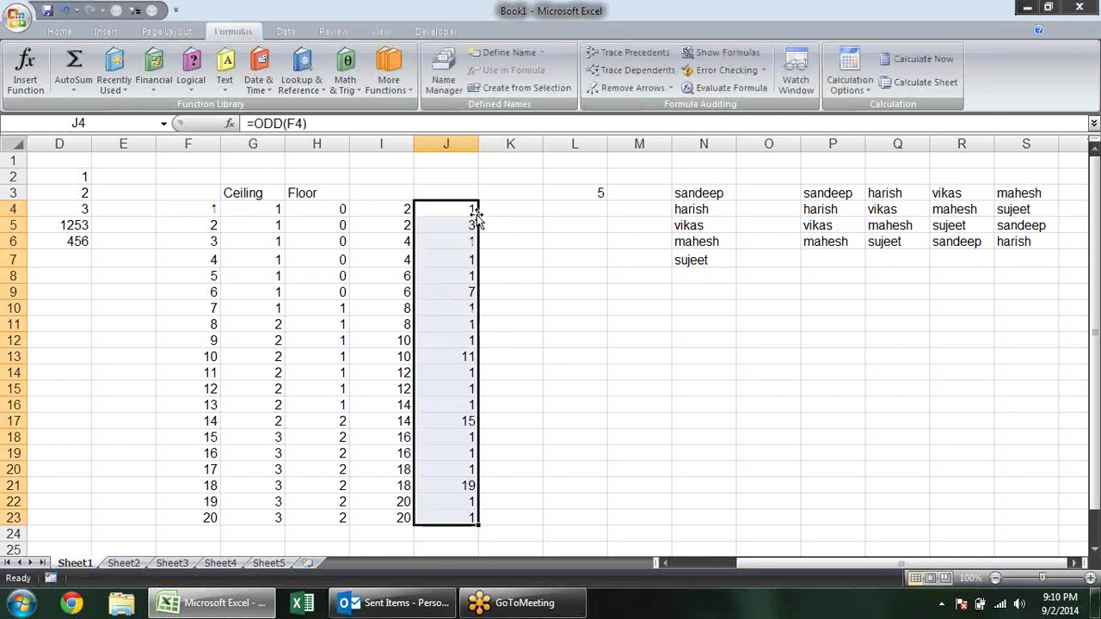
Step: Label I3 'even' and J3 'odd'
{"action": "left_click", "coordinate": [395, 192]}
{"action": "type", "text": "even"}
{"action": "key", "text": "Tab"}
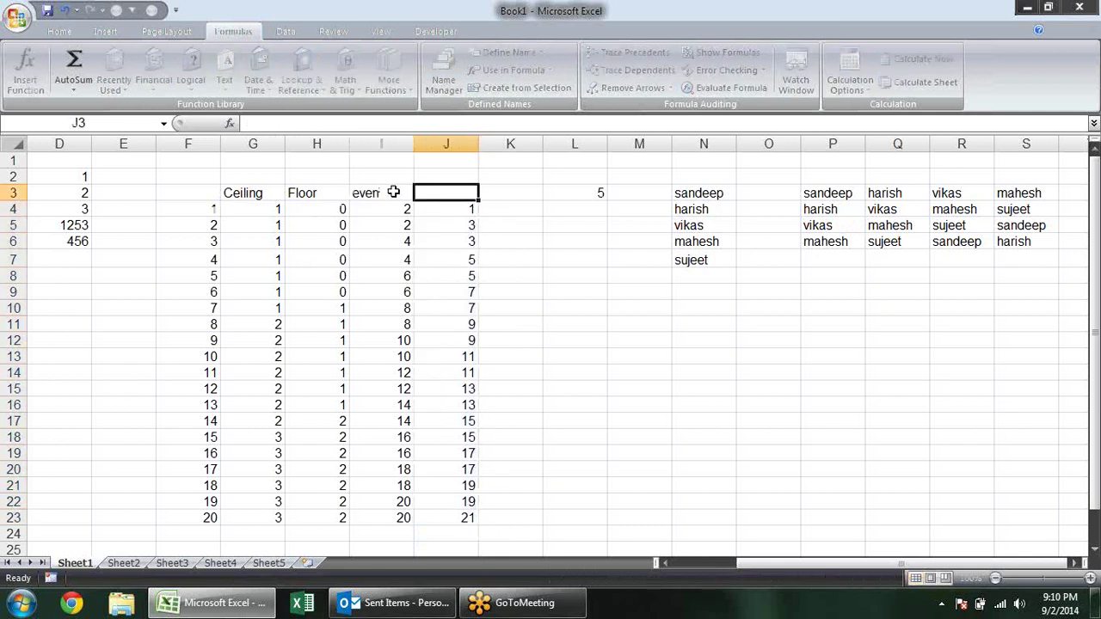
{"action": "type", "text": "odd"}
{"action": "key", "text": "Return"}
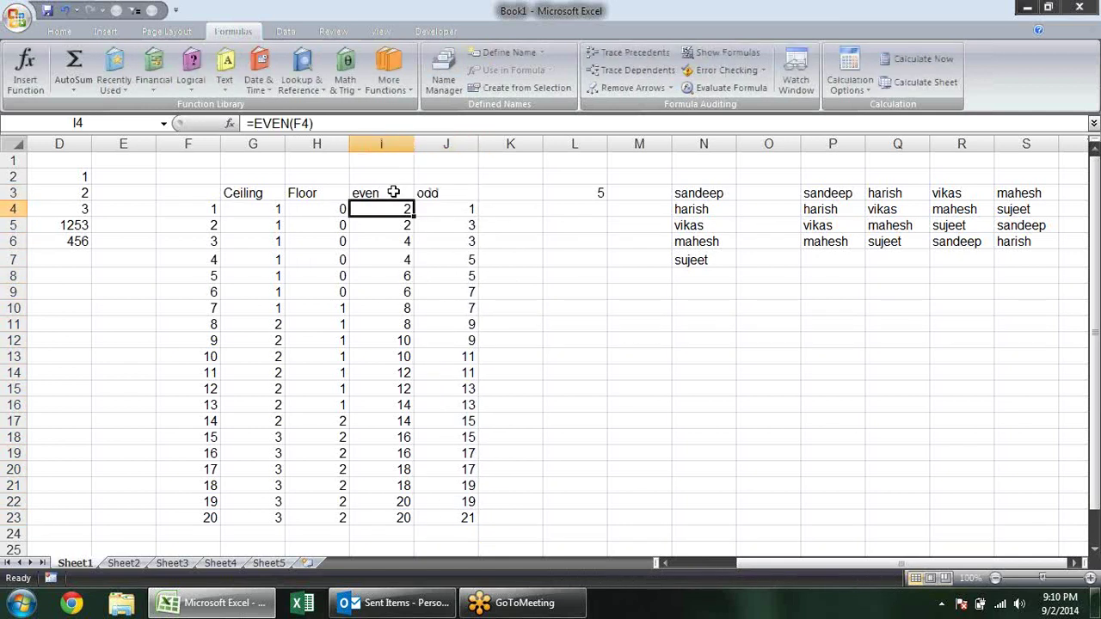
{"action": "left_click_drag", "start_coordinate": [494, 225], "coordinate": [496, 242]}
{"action": "left_click", "coordinate": [653, 311]}
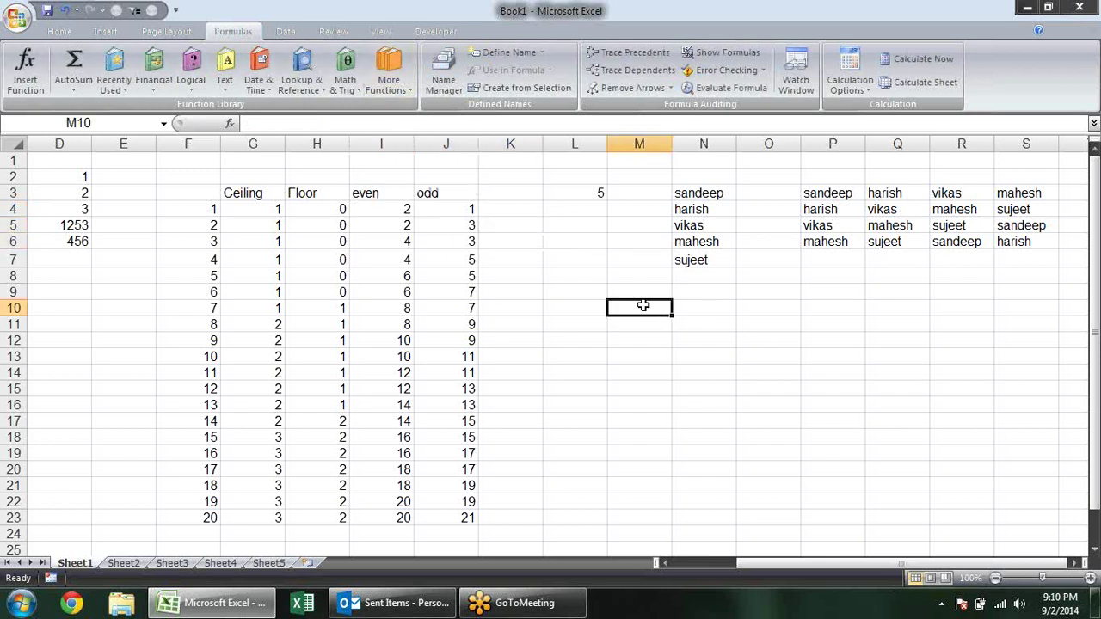
{"action": "left_click", "coordinate": [351, 77]}
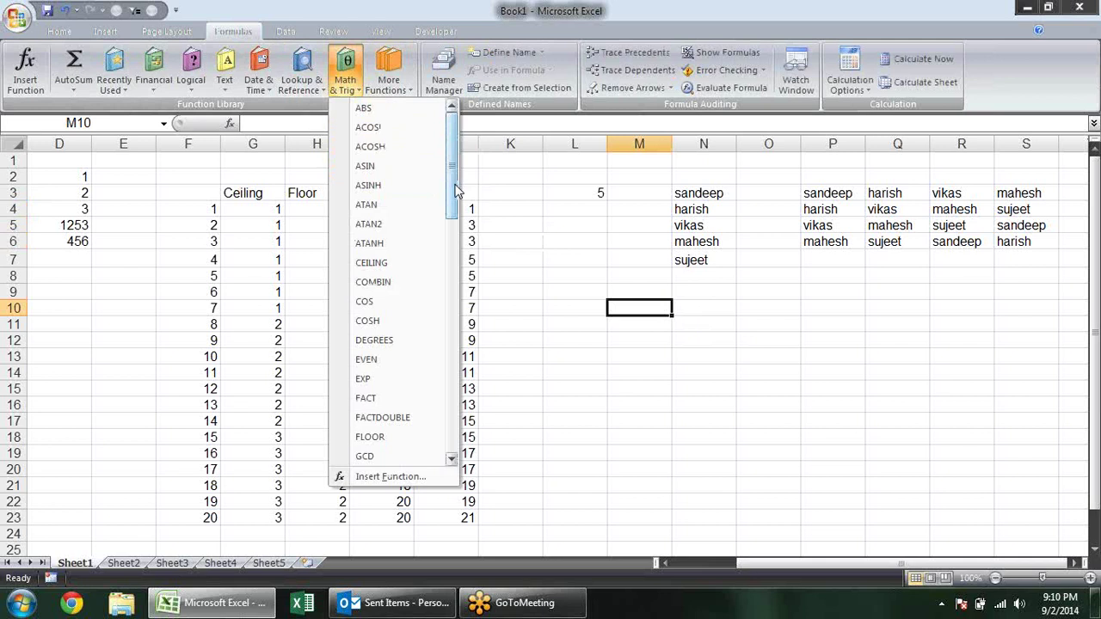
Step: Enter 5 in L9 and a FACT formula of L9 below it, giving 120
{"action": "left_click_drag", "start_coordinate": [456, 191], "coordinate": [456, 239]}
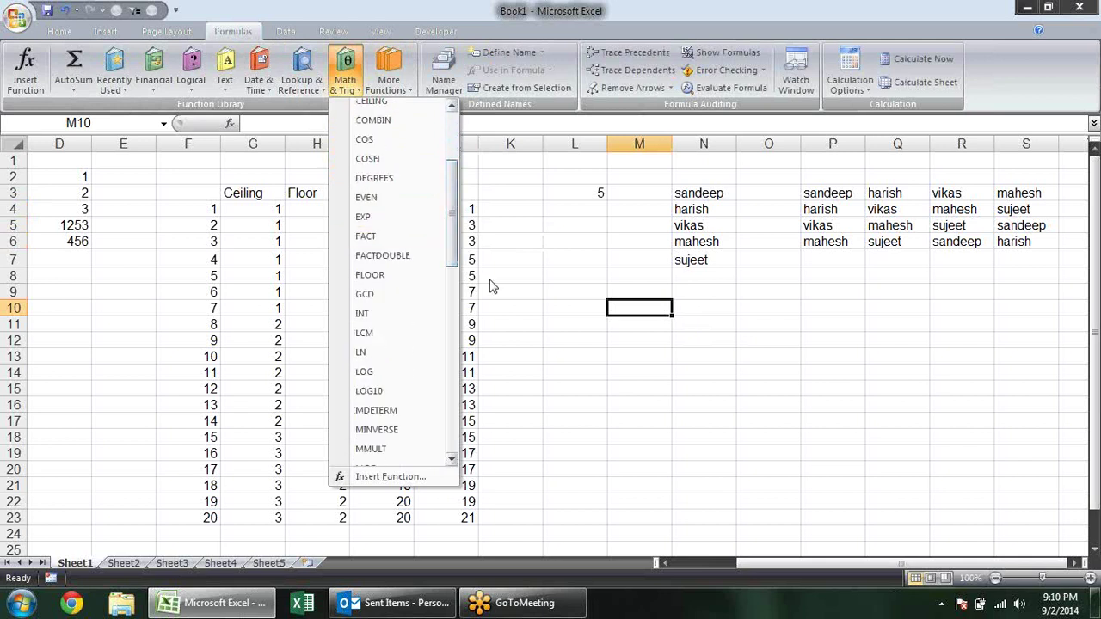
{"action": "left_click", "coordinate": [599, 347]}
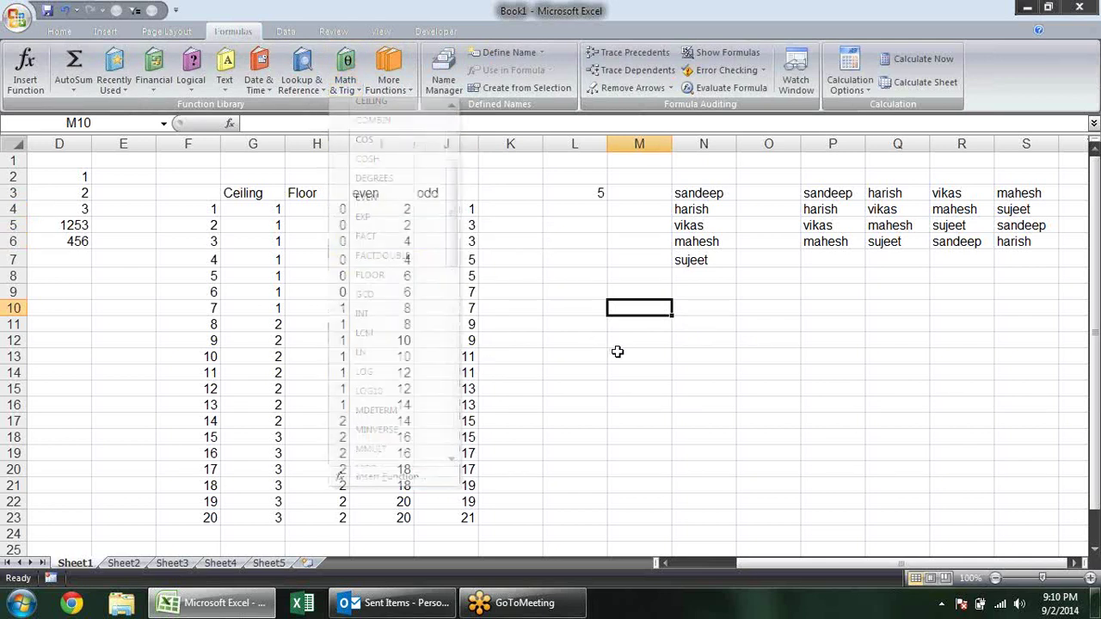
{"action": "left_click", "coordinate": [577, 296]}
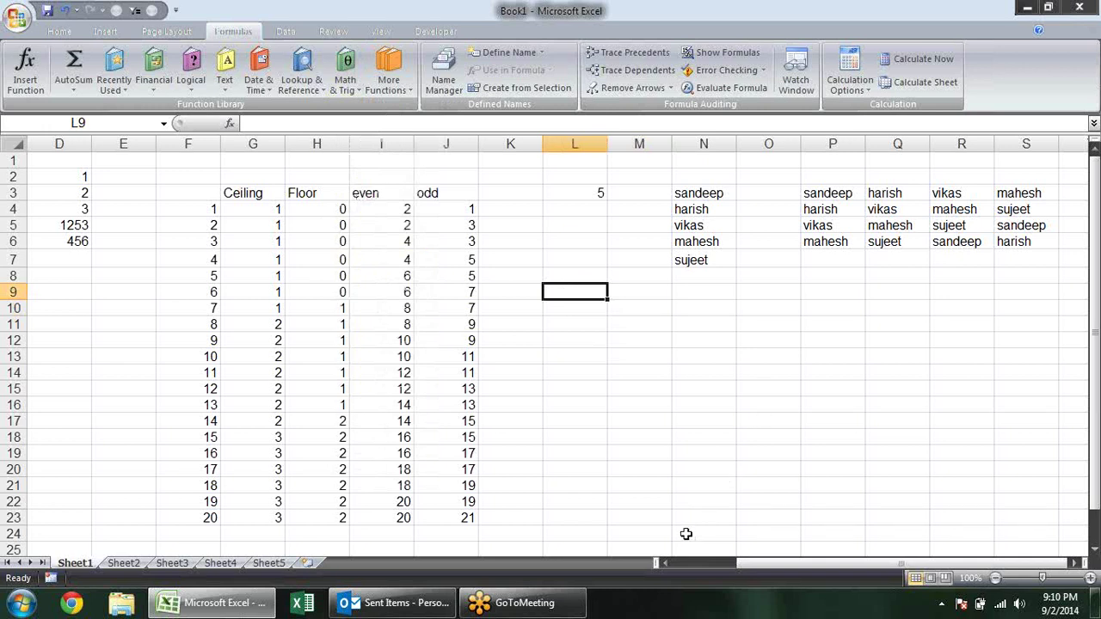
{"action": "type", "text": "5"}
{"action": "key", "text": "Return"}
{"action": "key", "text": "Return"}
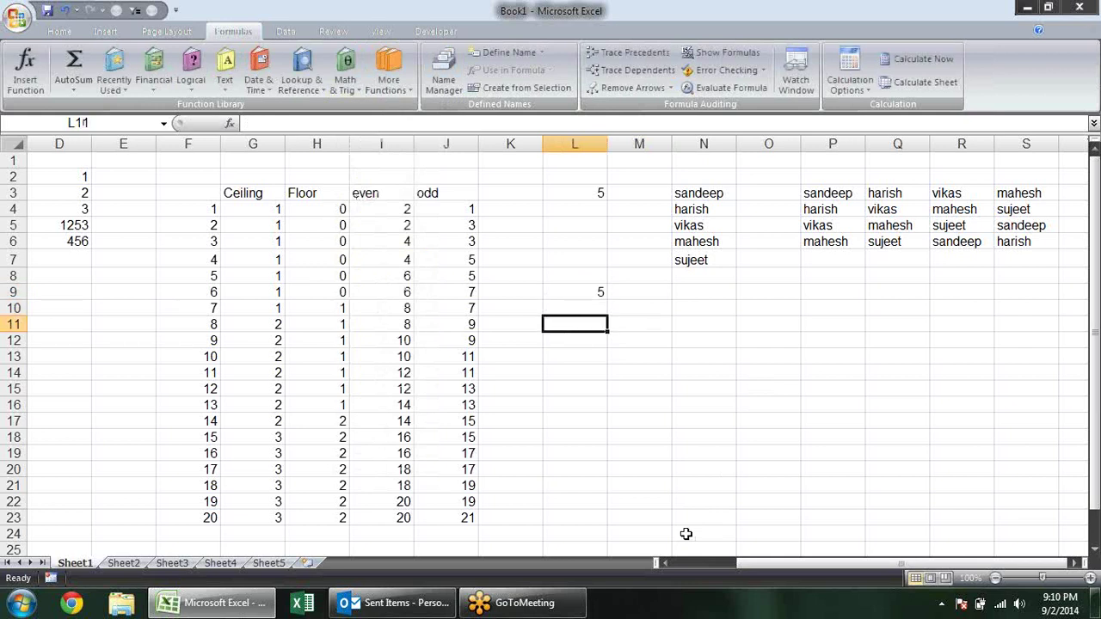
{"action": "type", "text": "=fa"}
{"action": "key", "text": "Tab"}
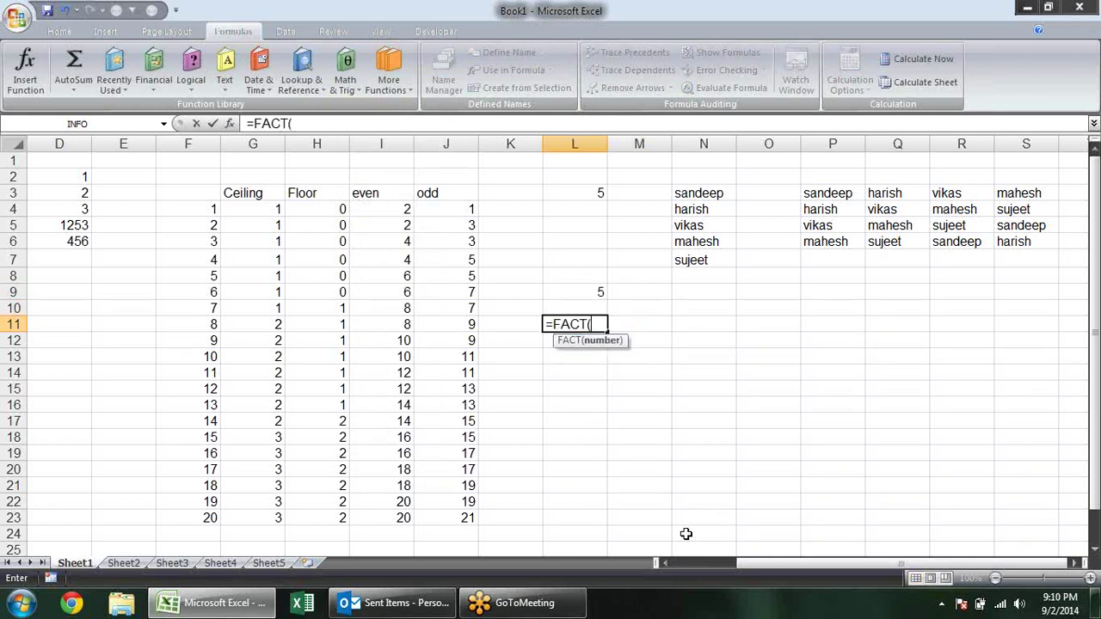
{"action": "key", "text": "Up"}
{"action": "key", "text": "Up"}
{"action": "key", "text": "Return"}
Step: Fill M9:P9 with the numbers 4, 3, 2 and 1
{"action": "key", "text": "Up"}
{"action": "key", "text": "Up"}
{"action": "key", "text": "Up"}
{"action": "key", "text": "Right"}
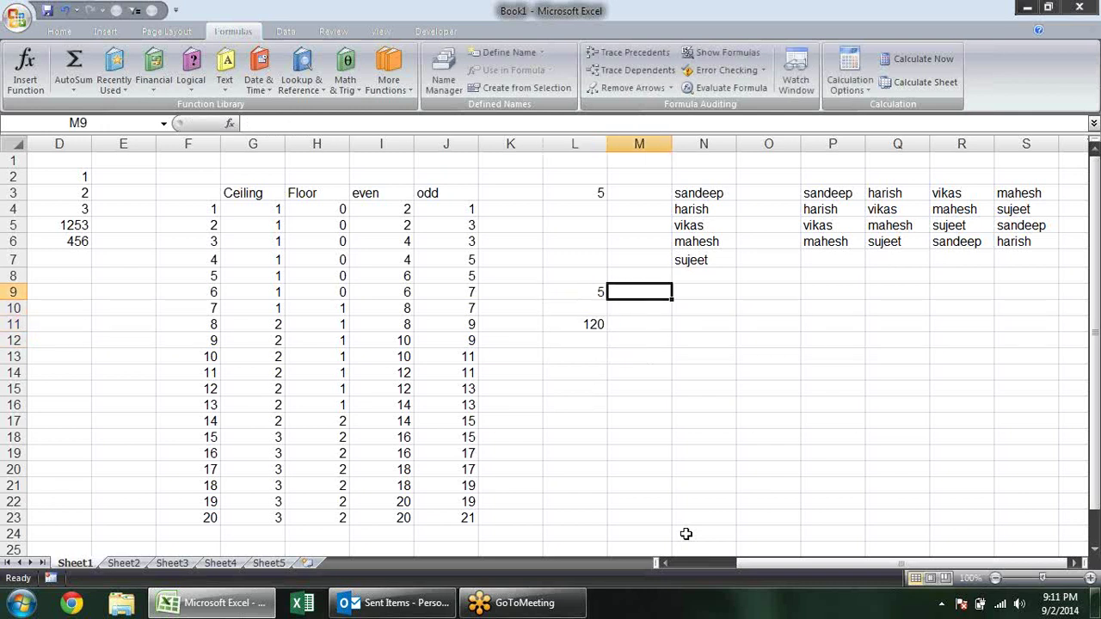
{"action": "type", "text": "&"}
{"action": "key", "text": "Escape"}
{"action": "type", "text": "*"}
{"action": "key", "text": "Escape"}
{"action": "type", "text": "4"}
{"action": "key", "text": "Tab"}
{"action": "type", "text": "3"}
{"action": "key", "text": "Tab"}
{"action": "type", "text": "2"}
{"action": "key", "text": "Tab"}
{"action": "type", "text": "1"}
{"action": "key", "text": "Return"}
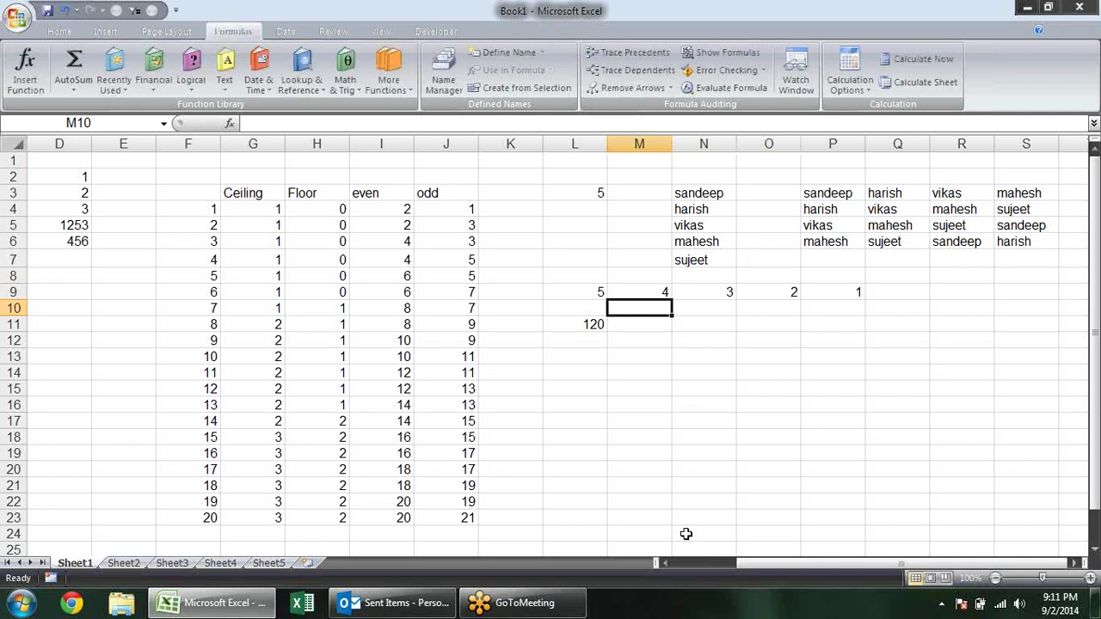
Step: Enter =L9*M9*N9*O9*P9 in M10, which returns 120
{"action": "type", "text": "="}
{"action": "key", "text": "Up"}
{"action": "key", "text": "Left"}
{"action": "type", "text": "*"}
{"action": "key", "text": "Up"}
{"action": "type", "text": "*"}
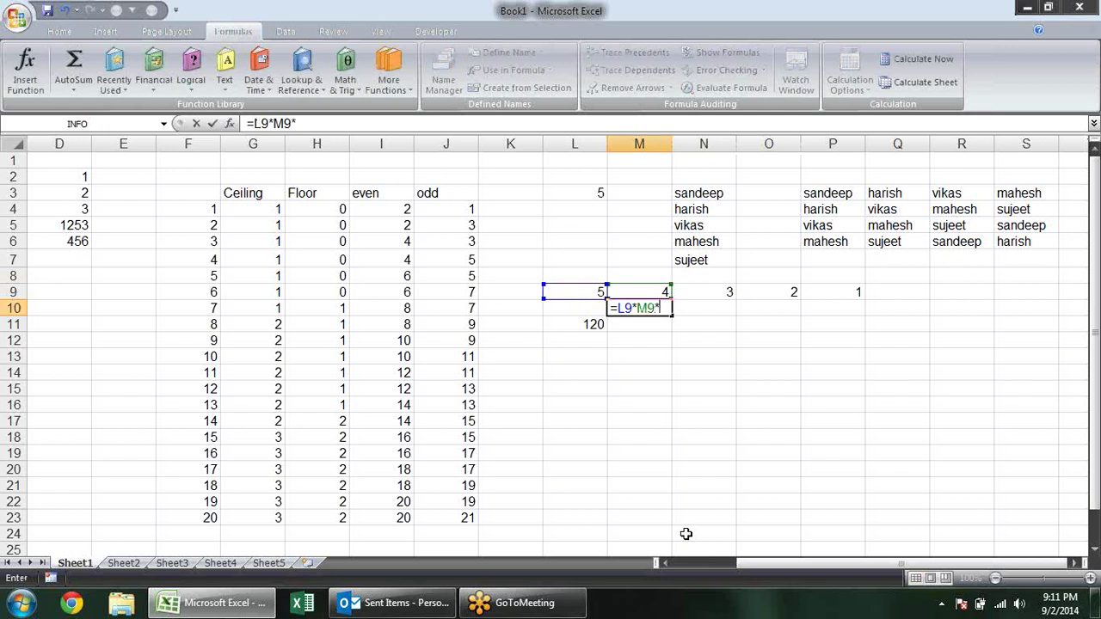
{"action": "key", "text": "Up"}
{"action": "key", "text": "Right"}
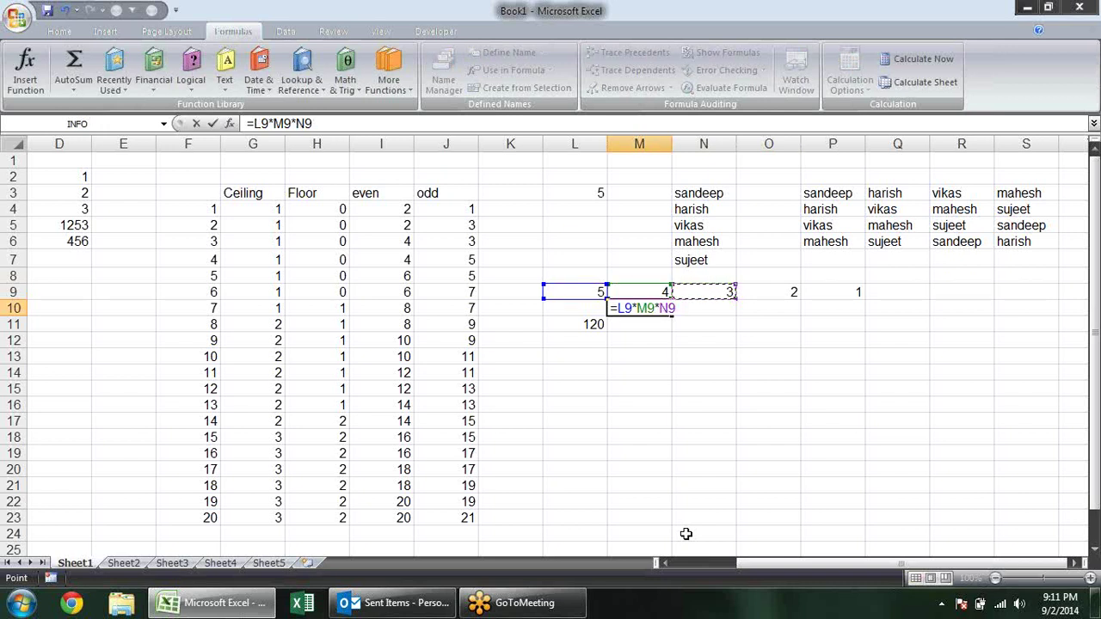
{"action": "type", "text": "*"}
{"action": "key", "text": "Up"}
{"action": "key", "text": "Right"}
{"action": "key", "text": "Right"}
{"action": "type", "text": "*"}
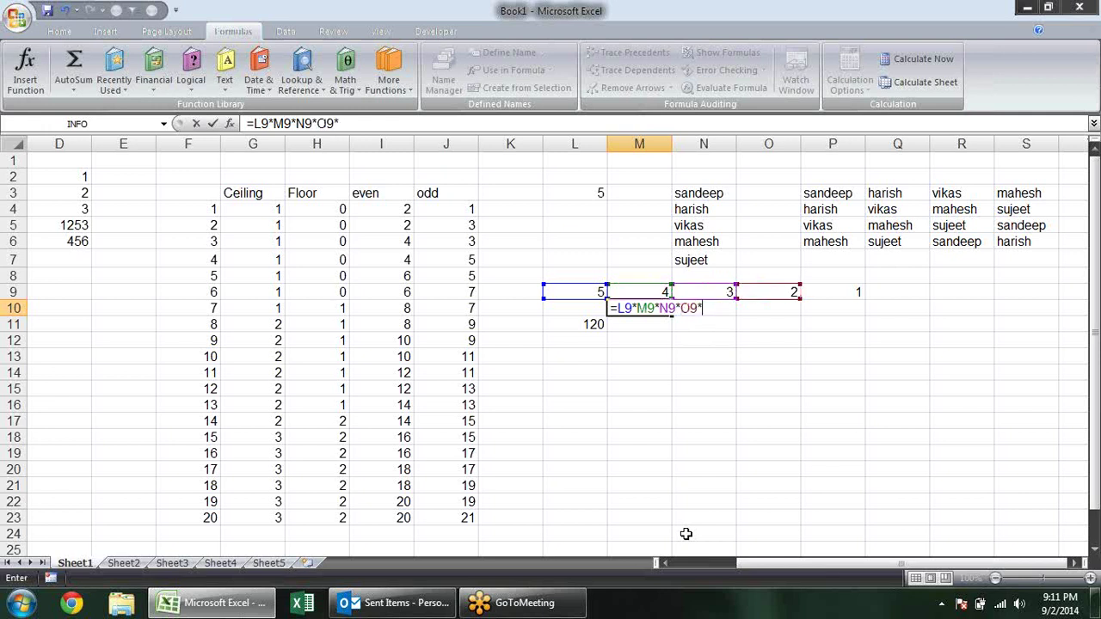
{"action": "key", "text": "Up"}
{"action": "key", "text": "Right"}
{"action": "key", "text": "Right"}
{"action": "key", "text": "Right"}
{"action": "key", "text": "Return"}
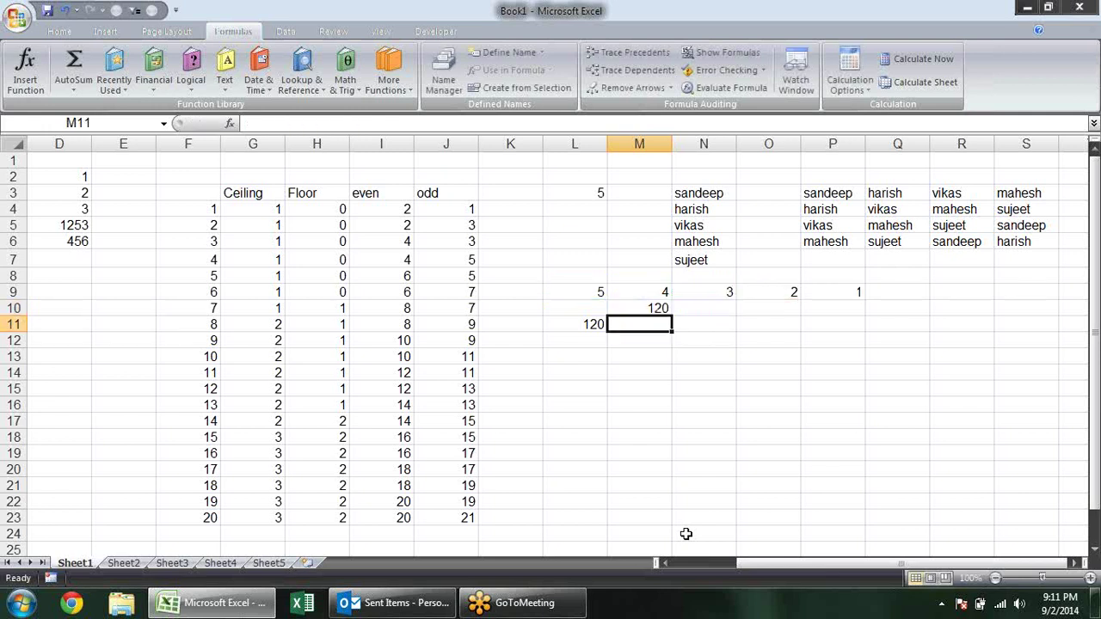
{"action": "key", "text": "Down"}
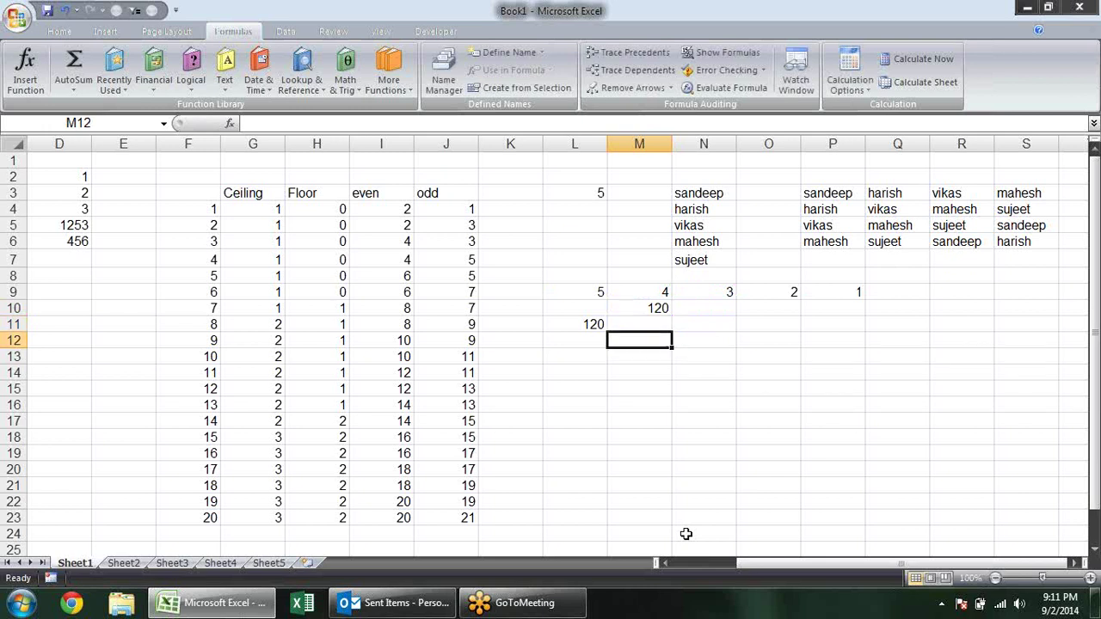
{"action": "key", "text": "Left"}
Step: Enter =FACTDOUBLE(L9) in L12 so it returns 15
{"action": "type", "text": "=fac"}
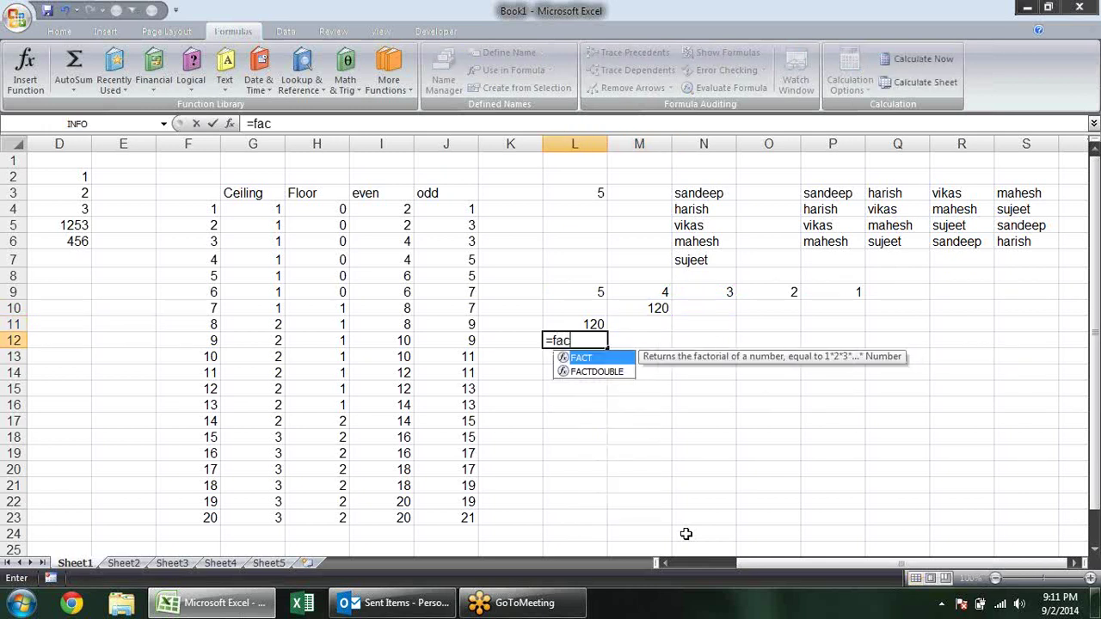
{"action": "key", "text": "Down"}
{"action": "key", "text": "Tab"}
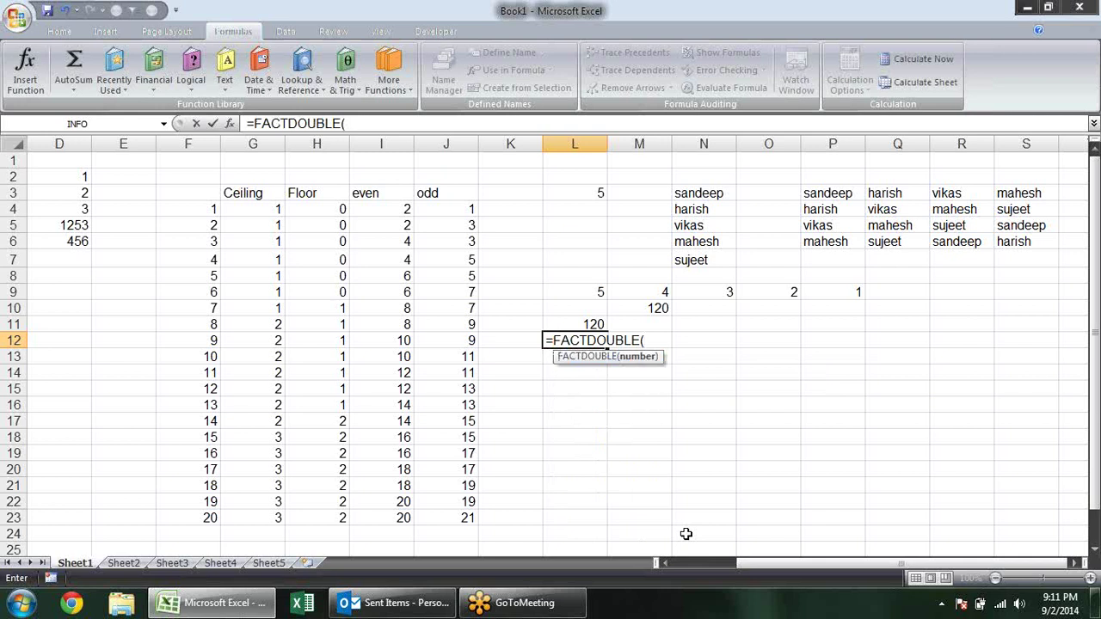
{"action": "left_click", "coordinate": [600, 294]}
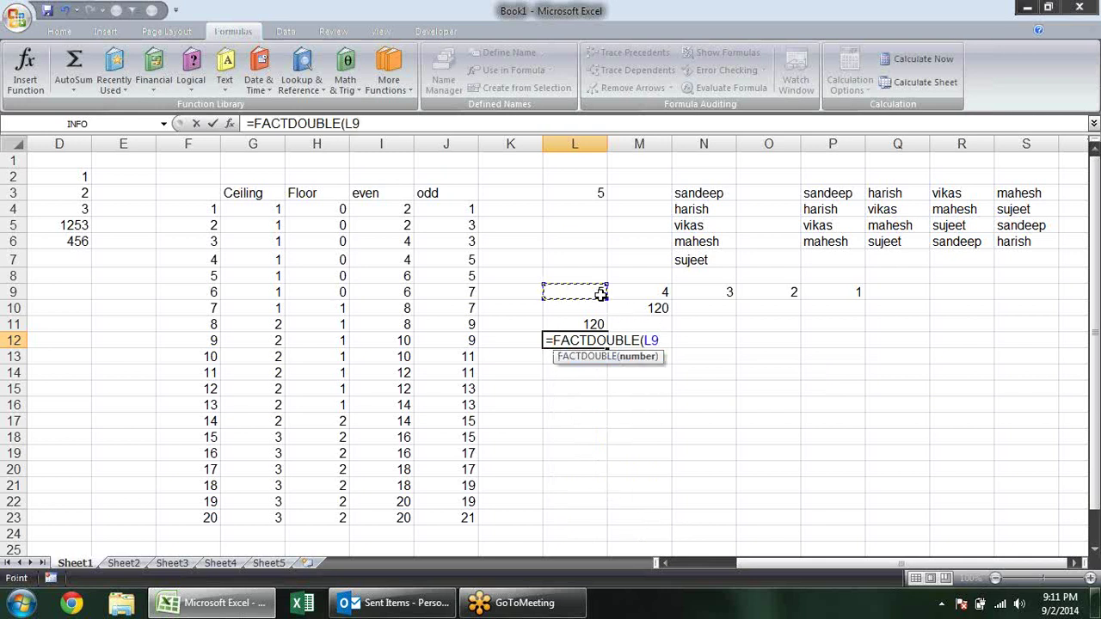
{"action": "key", "text": "Return"}
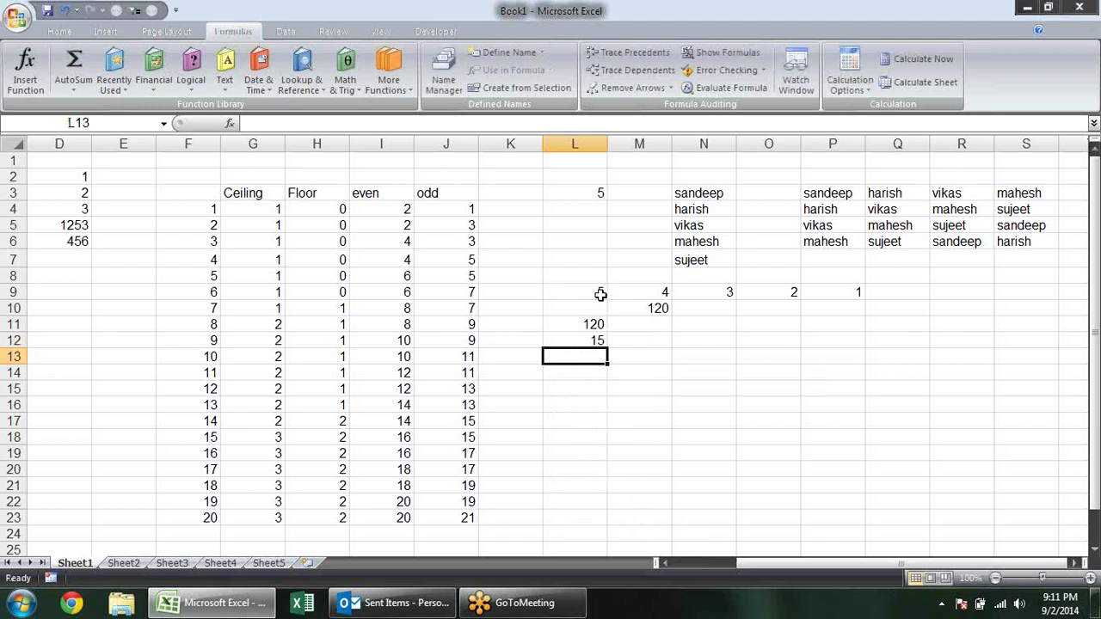
Step: Verify it in M12 with =L9*N9*P9, multiplying 5, 3 and 1 to give 15
{"action": "key", "text": "Up"}
{"action": "key", "text": "Up"}
{"action": "key", "text": "Right"}
{"action": "key", "text": "Down"}
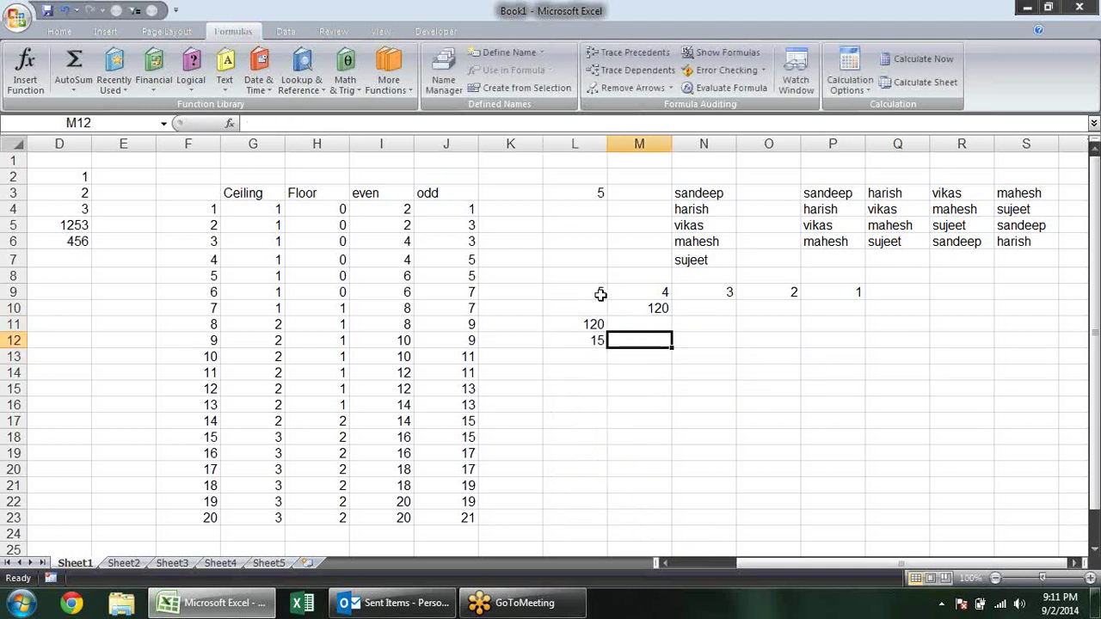
{"action": "type", "text": "="}
{"action": "left_click", "coordinate": [600, 294]}
{"action": "type", "text": "*"}
{"action": "left_click", "coordinate": [698, 293]}
{"action": "type", "text": "*"}
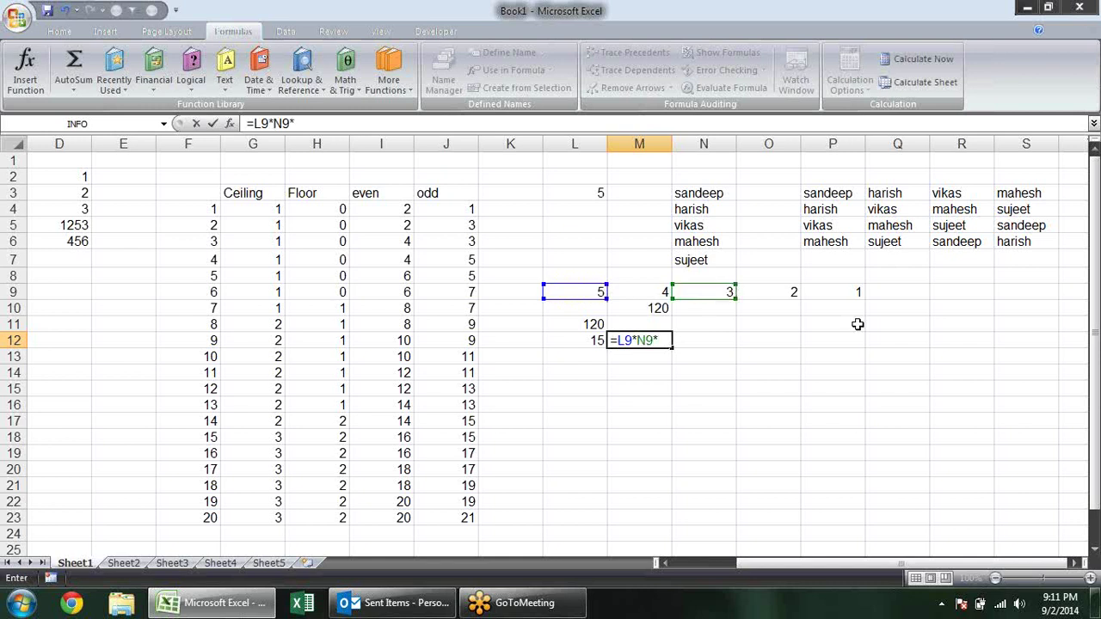
{"action": "left_click", "coordinate": [859, 293]}
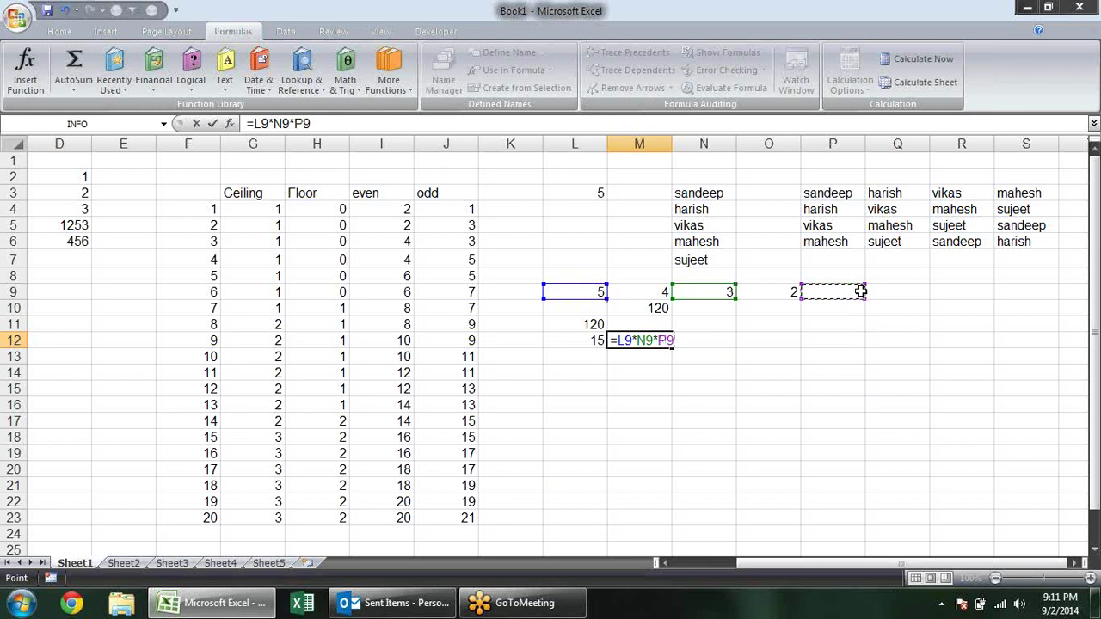
{"action": "key", "text": "Return"}
{"action": "left_click", "coordinate": [806, 353]}
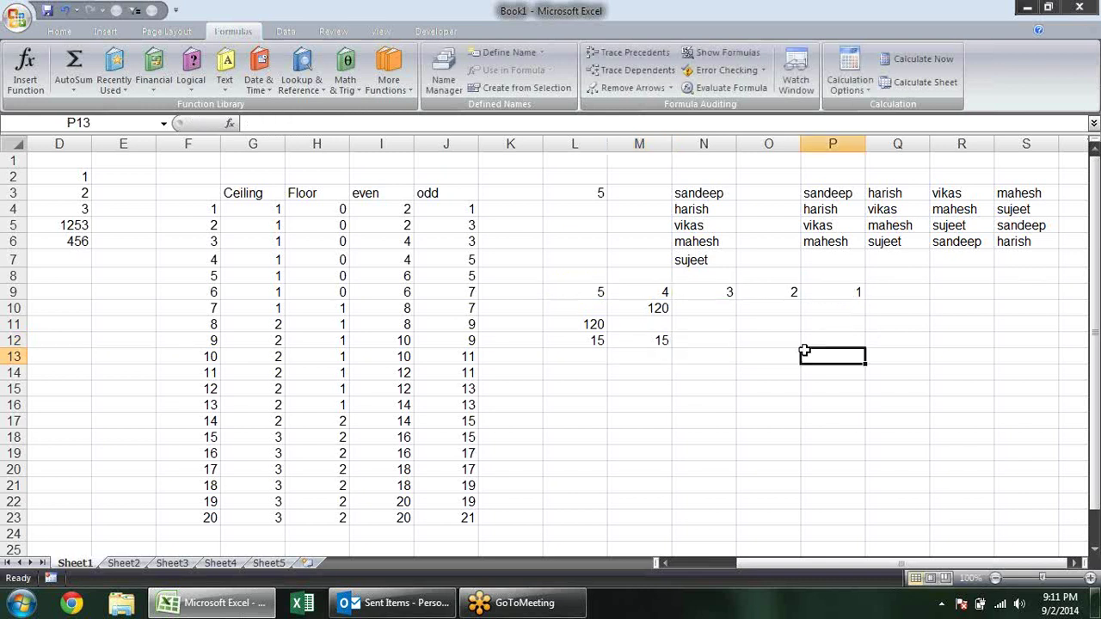
{"action": "left_click", "coordinate": [614, 356]}
{"action": "left_click", "coordinate": [597, 374]}
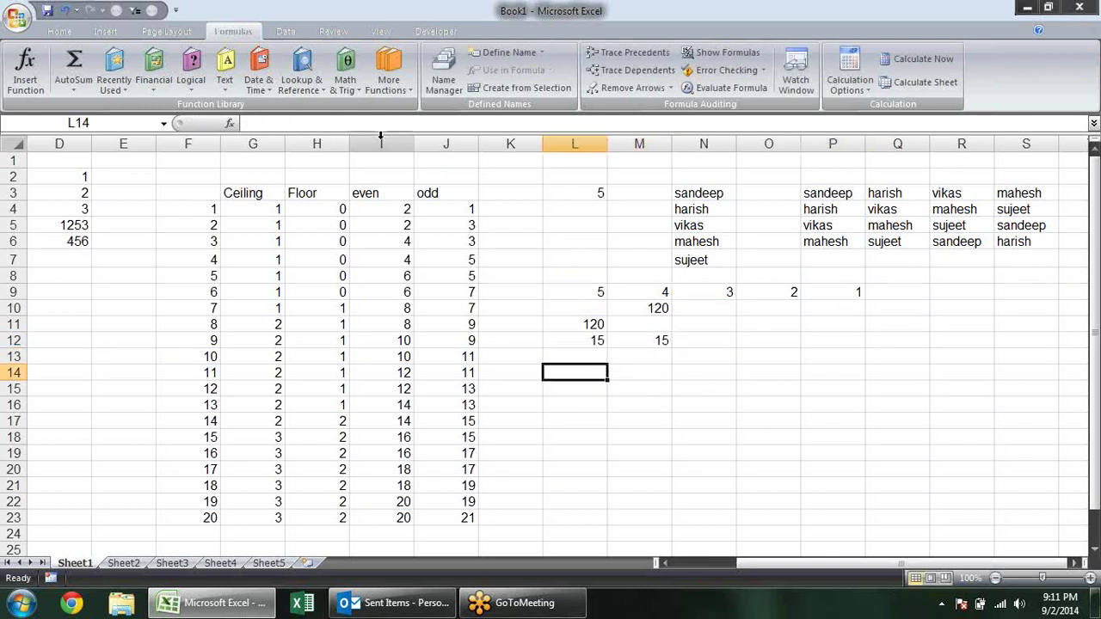
Step: Browse the Math & Trig list, then label L14 'LCM' and M14 'GCD'
{"action": "left_click", "coordinate": [353, 86]}
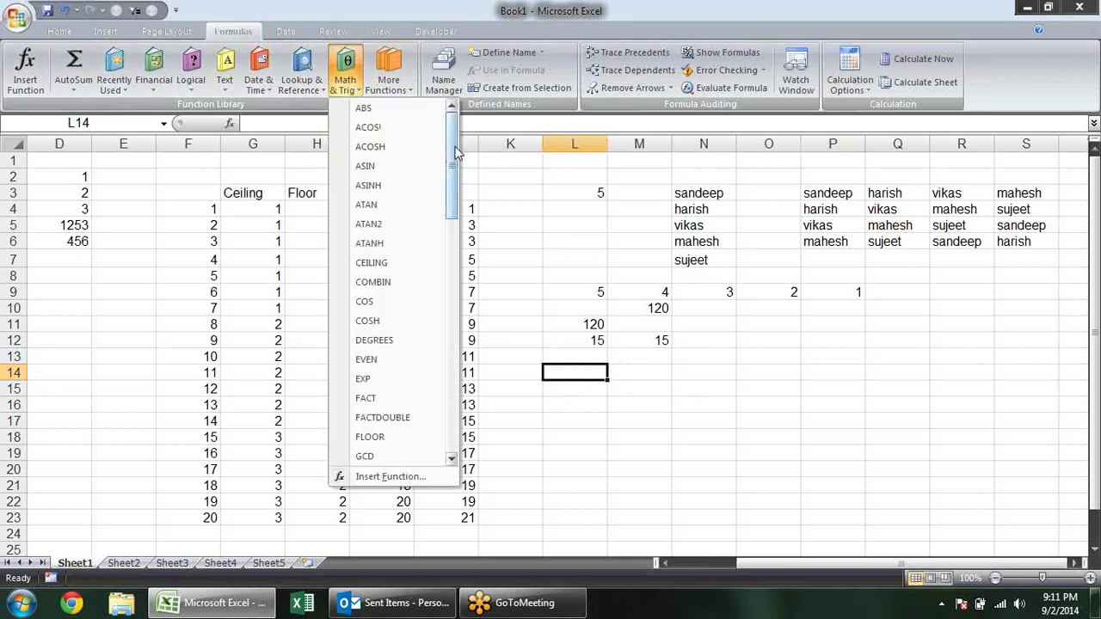
{"action": "left_click_drag", "start_coordinate": [449, 155], "coordinate": [446, 184]}
{"action": "left_click", "coordinate": [713, 383]}
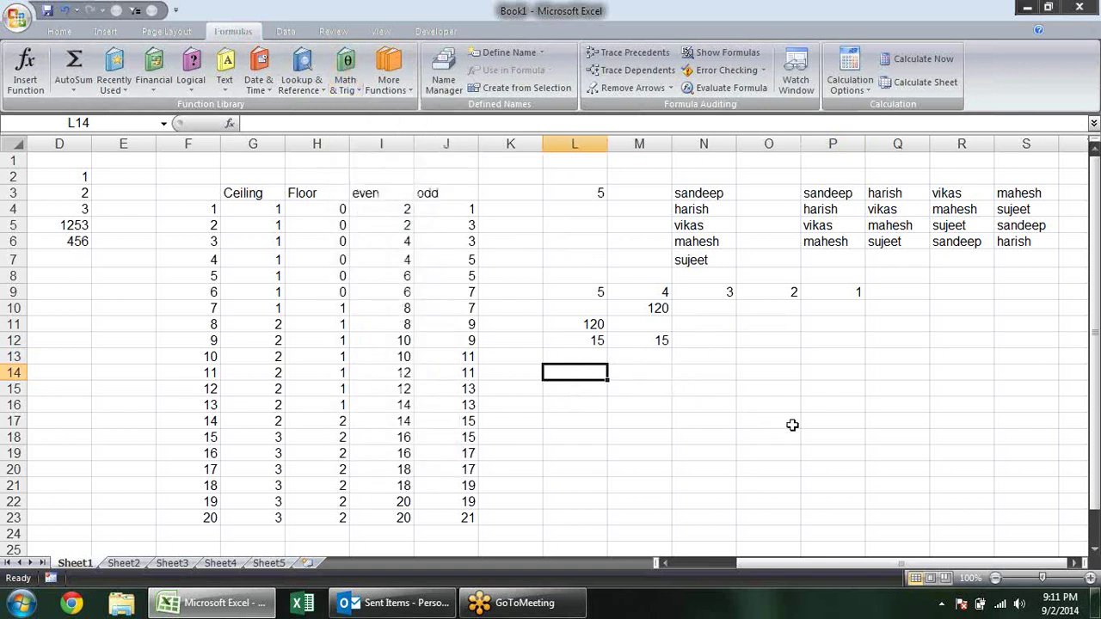
{"action": "type", "text": "LCM"}
{"action": "key", "text": "Tab"}
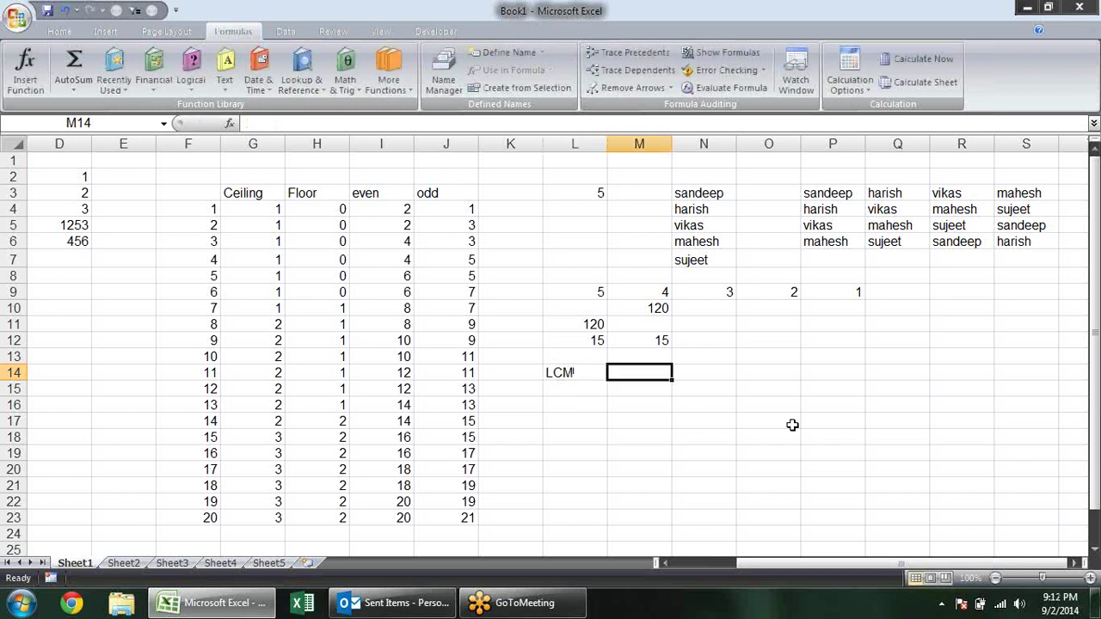
{"action": "type", "text": "GCD"}
{"action": "key", "text": "Return"}
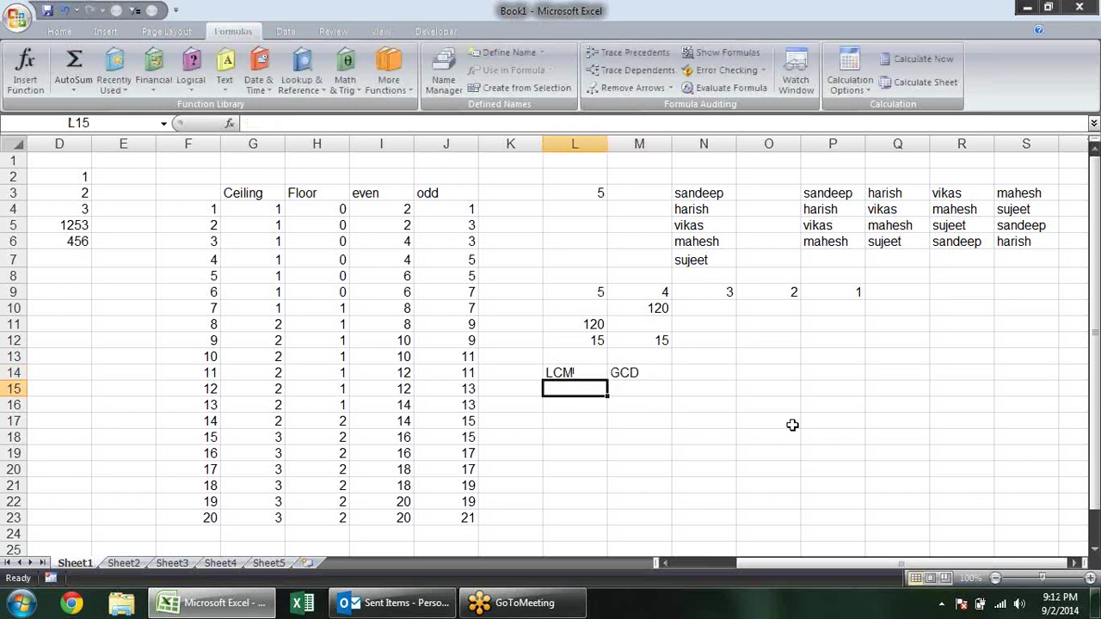
Step: Enter =LCM(12,5) in L15, returning 60
{"action": "type", "text": "="}
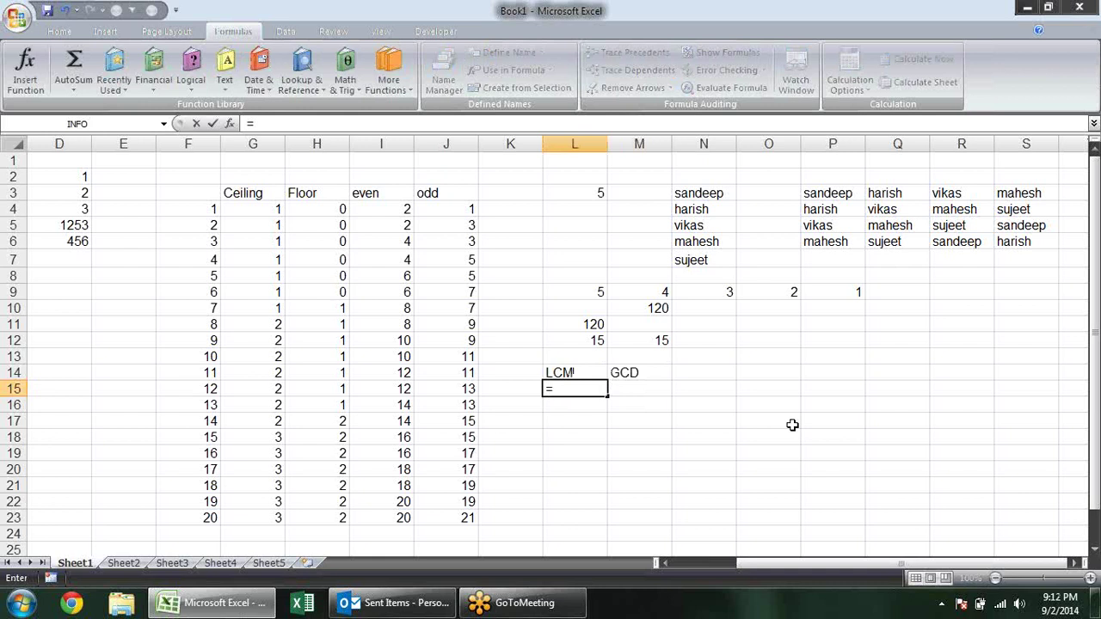
{"action": "type", "text": "lc"}
{"action": "key", "text": "Tab"}
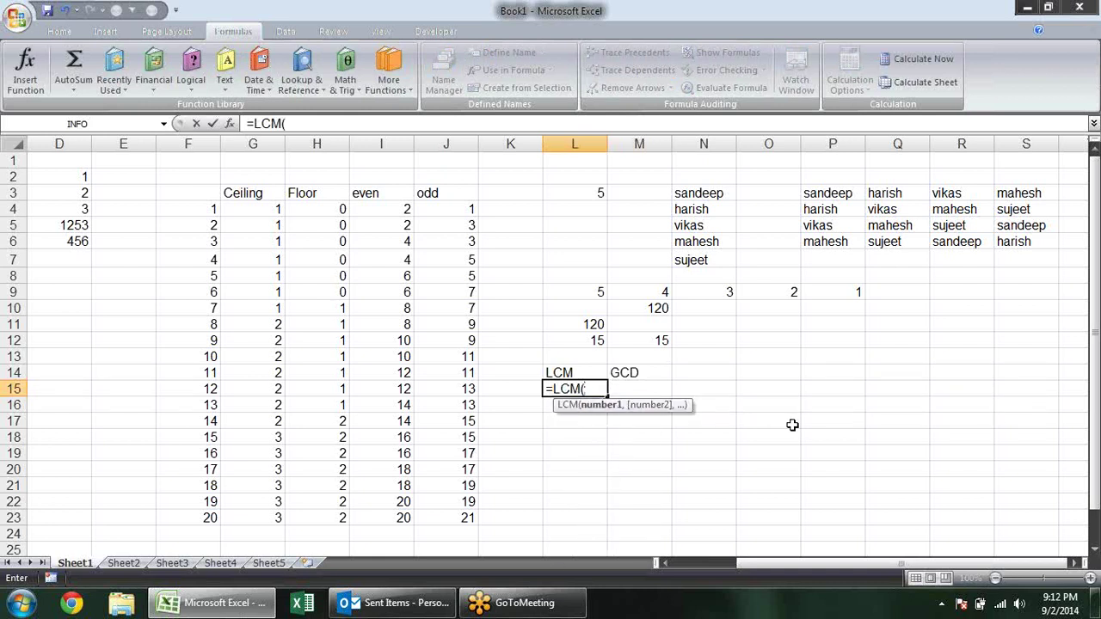
{"action": "type", "text": "12,"}
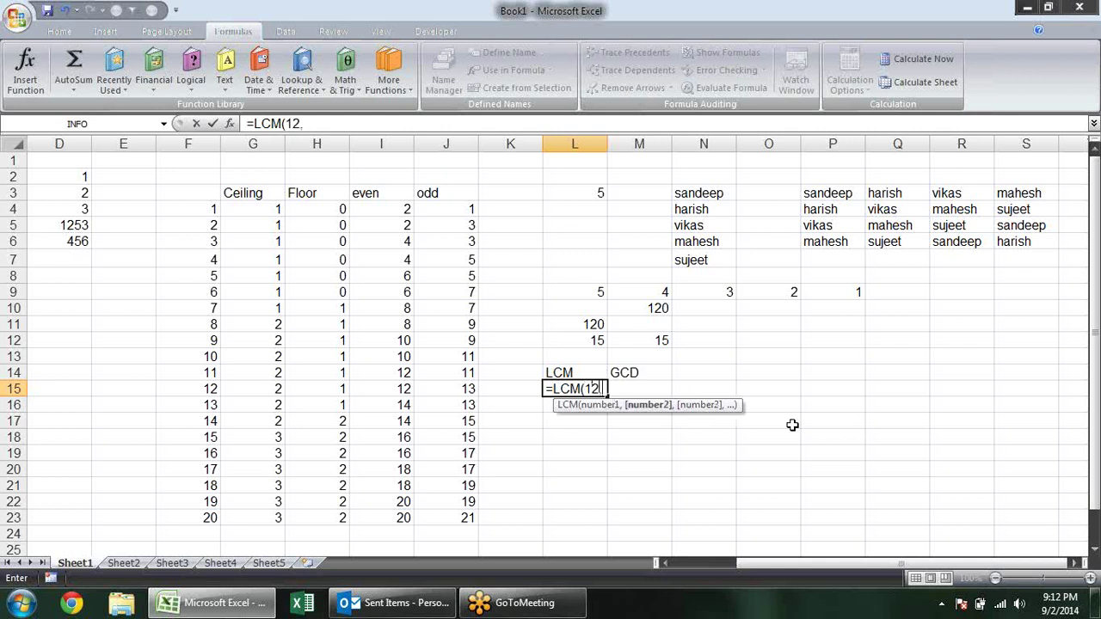
{"action": "type", "text": "5"}
{"action": "key", "text": "Return"}
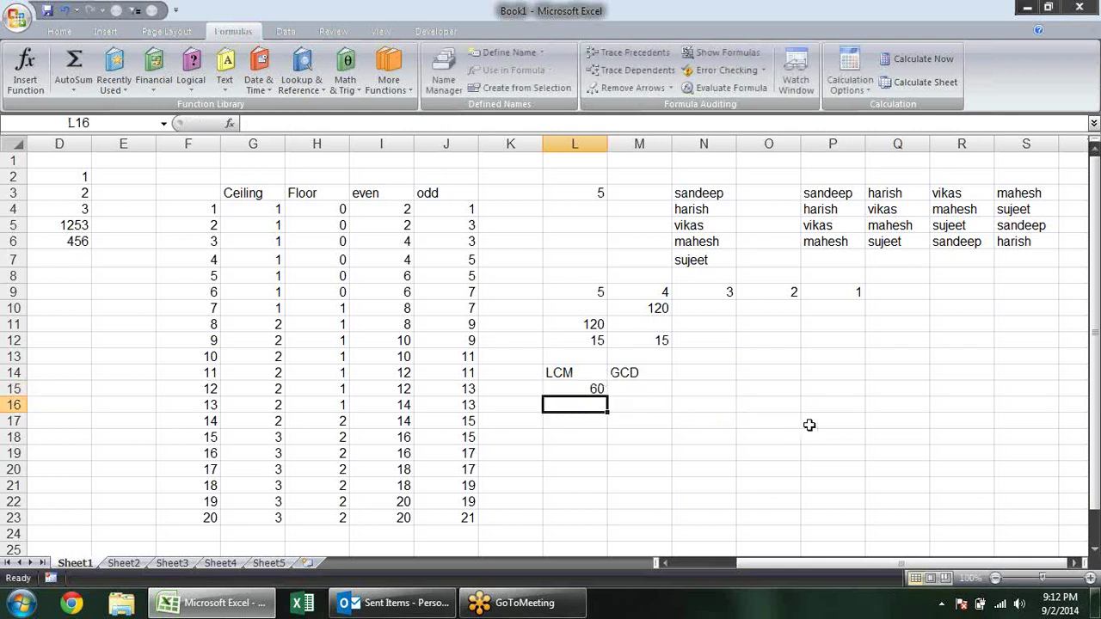
{"action": "key", "text": "Up"}
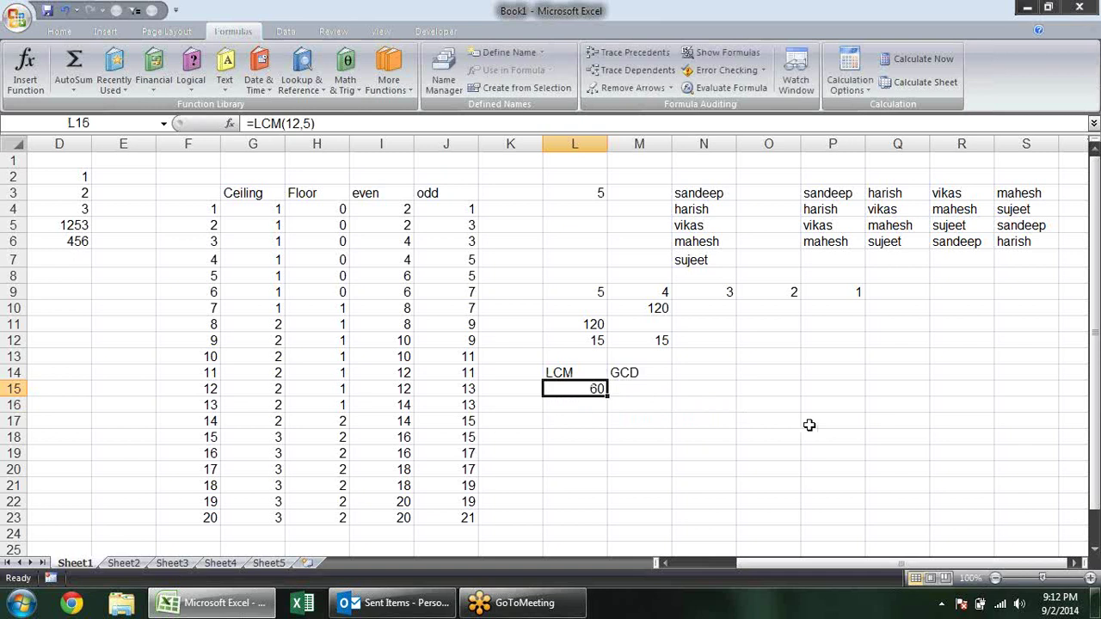
{"action": "key", "text": "F2"}
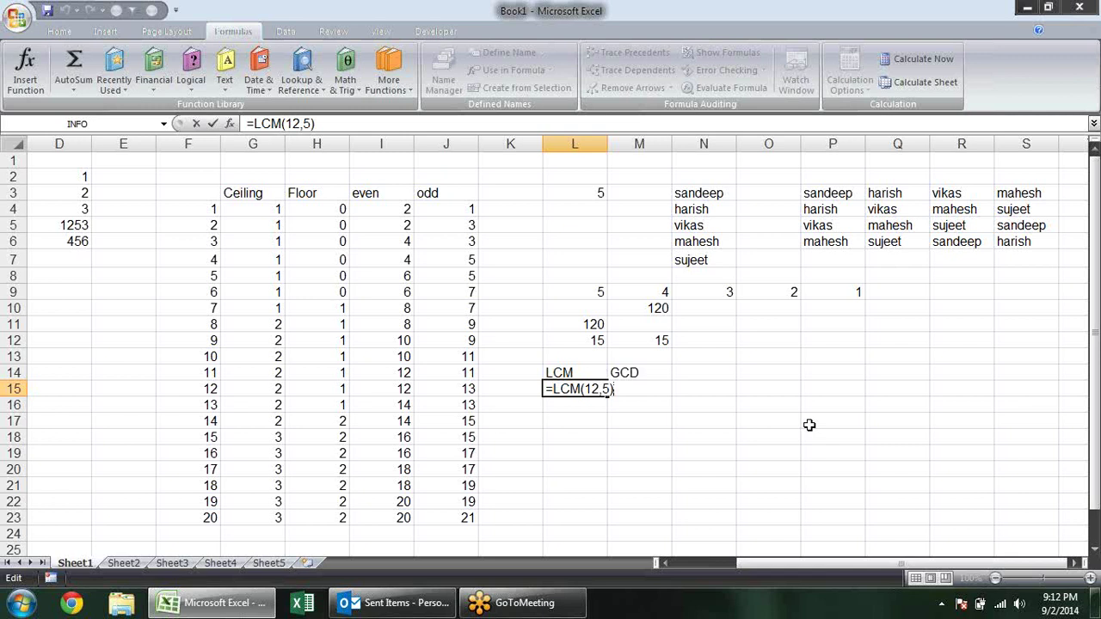
{"action": "key", "text": "Return"}
{"action": "key", "text": "Up"}
Step: Enter =GCD(4,3) in M15
{"action": "key", "text": "Right"}
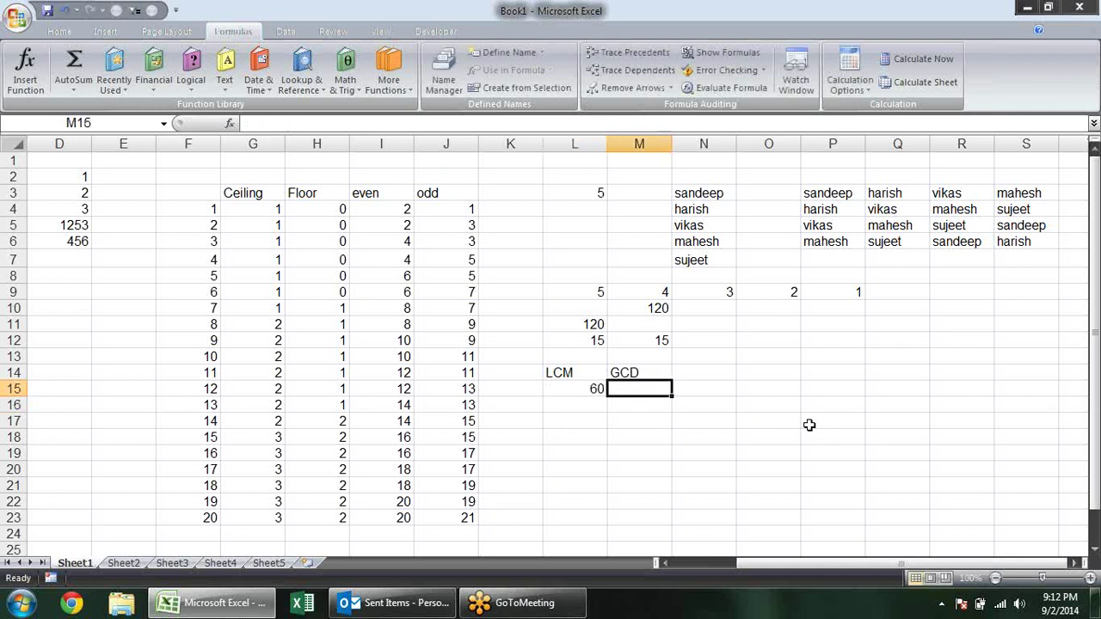
{"action": "type", "text": "="}
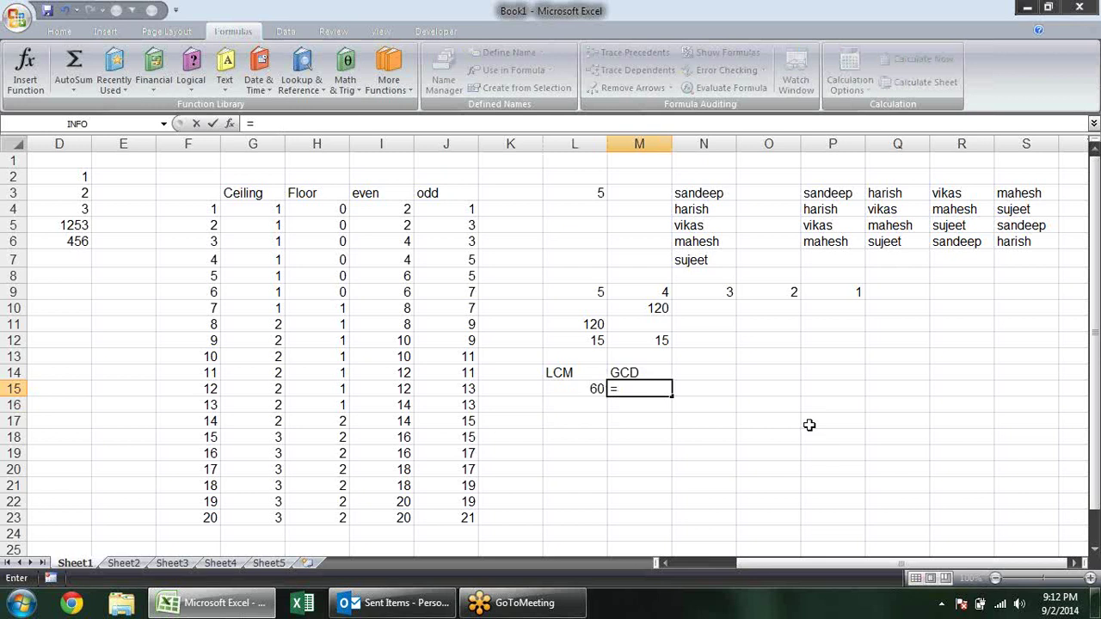
{"action": "type", "text": "gc"}
{"action": "key", "text": "Tab"}
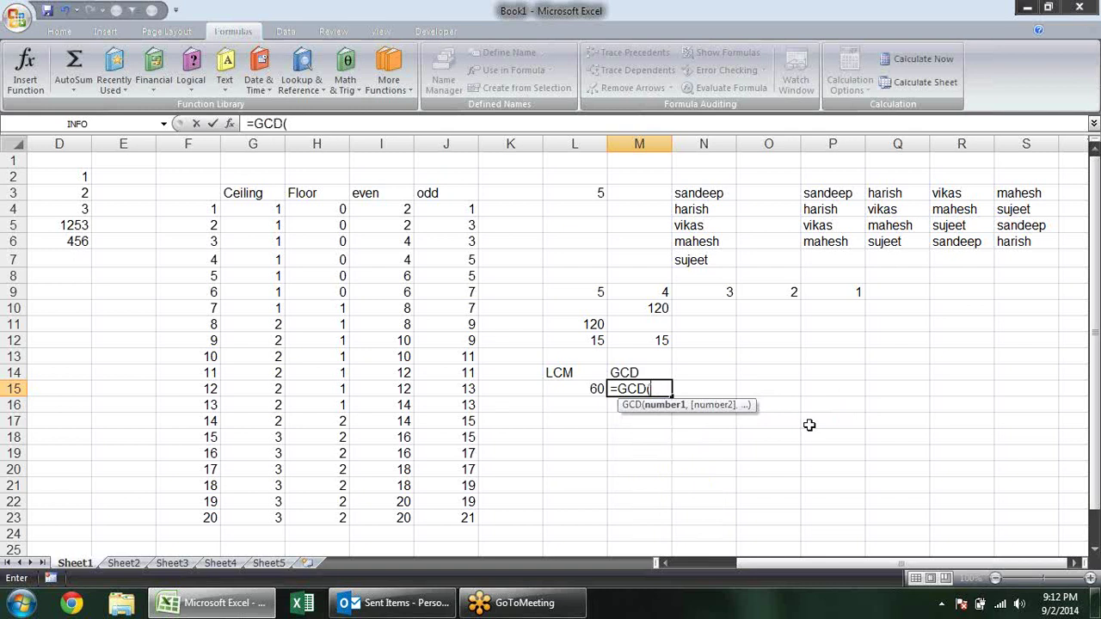
{"action": "type", "text": "4,3"}
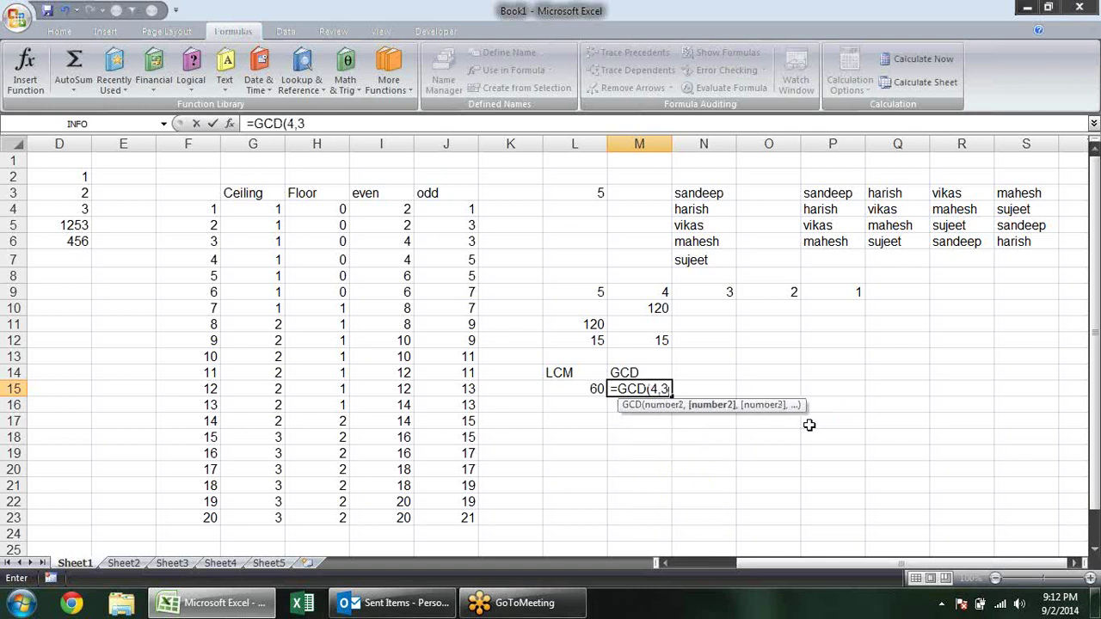
{"action": "key", "text": "Return"}
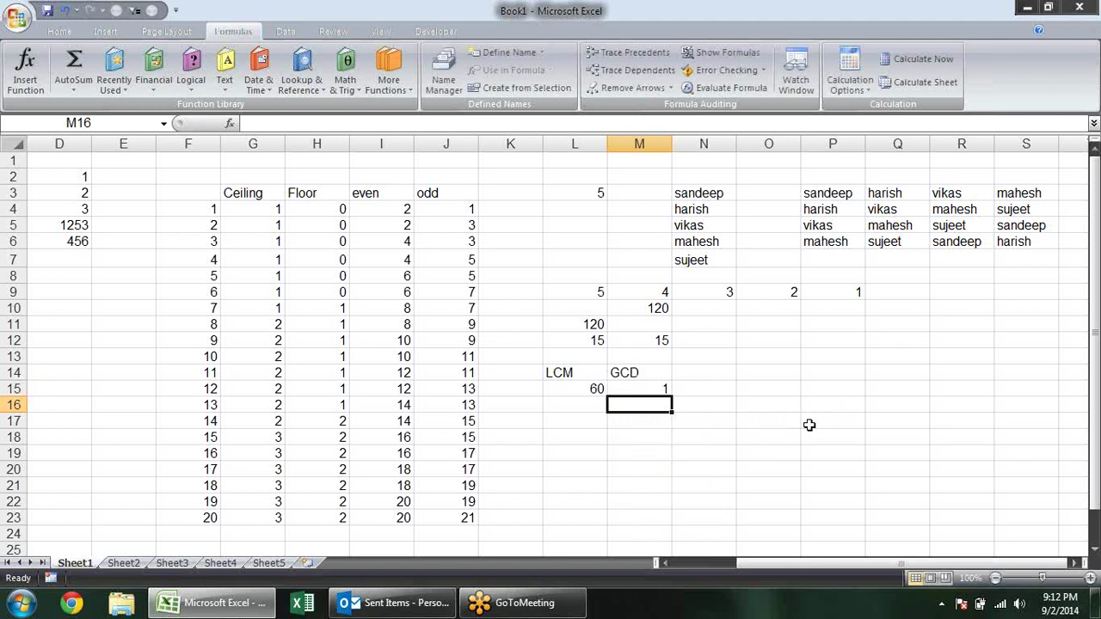
Step: Change the first GCD argument from 4 to 18
{"action": "key", "text": "Up"}
{"action": "key", "text": "F2"}
{"action": "key", "text": "Left"}
{"action": "key", "text": "Left"}
{"action": "key", "text": "Left"}
{"action": "key", "text": "BackSpace"}
{"action": "type", "text": "18"}
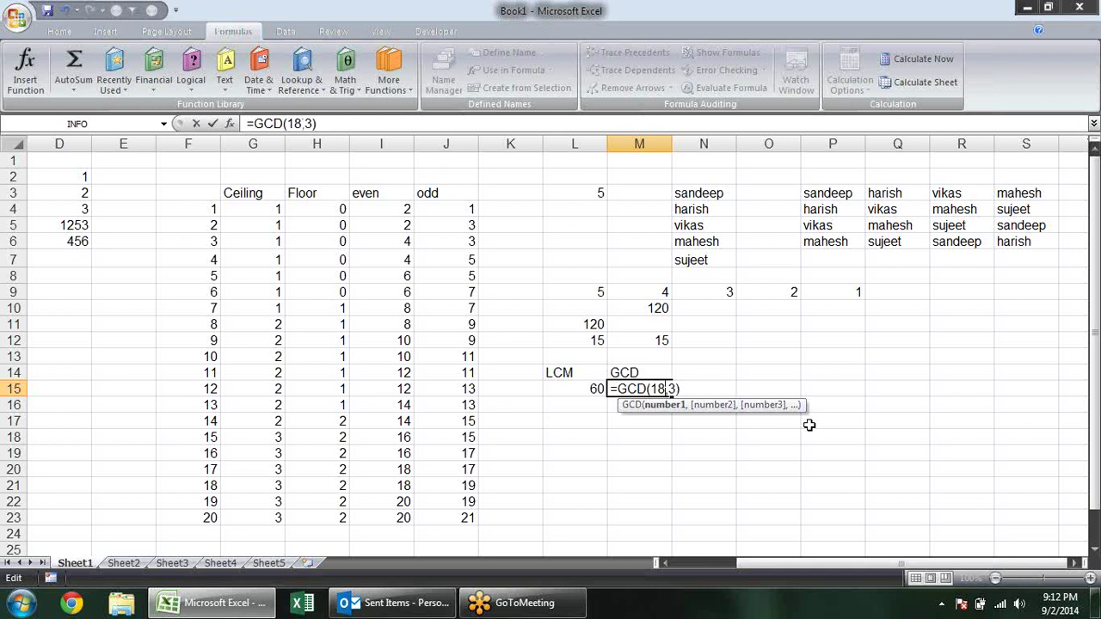
{"action": "key", "text": "Return"}
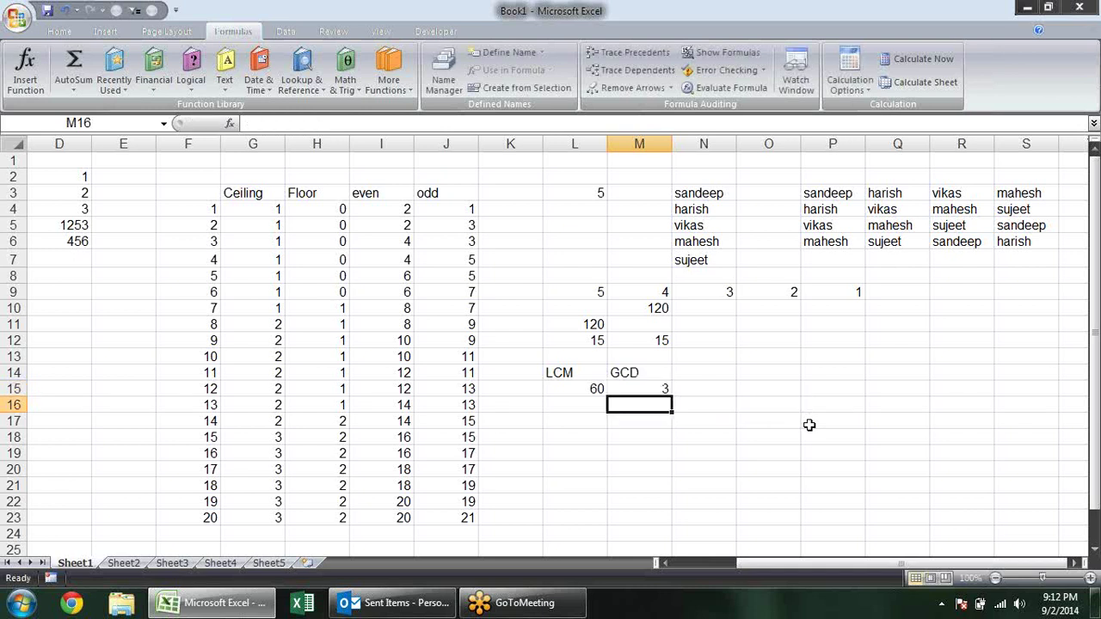
Step: Change the second argument from 3 to 12, so =GCD(18,12) returns 6
{"action": "key", "text": "Up"}
{"action": "key", "text": "F2"}
{"action": "key", "text": "Left"}
{"action": "key", "text": "BackSpace"}
{"action": "type", "text": "12"}
{"action": "key", "text": "Return"}
{"action": "left_click", "coordinate": [658, 390]}
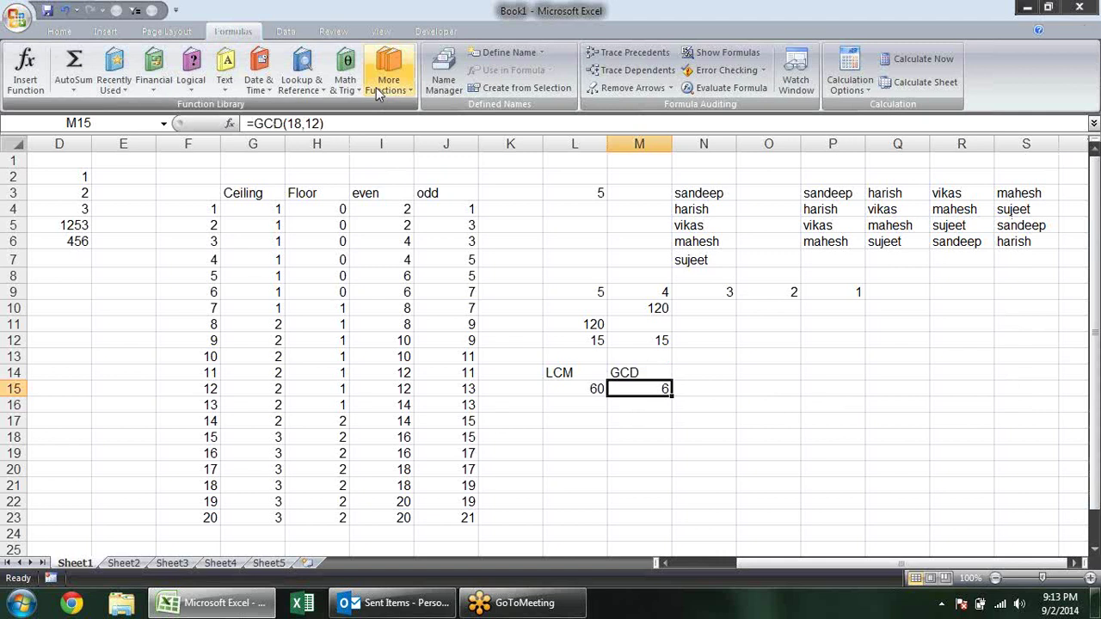
Step: Browse the Math & Trig function list, then pick a blank cell nearby
{"action": "left_click", "coordinate": [346, 82]}
{"action": "left_click_drag", "start_coordinate": [449, 150], "coordinate": [435, 256]}
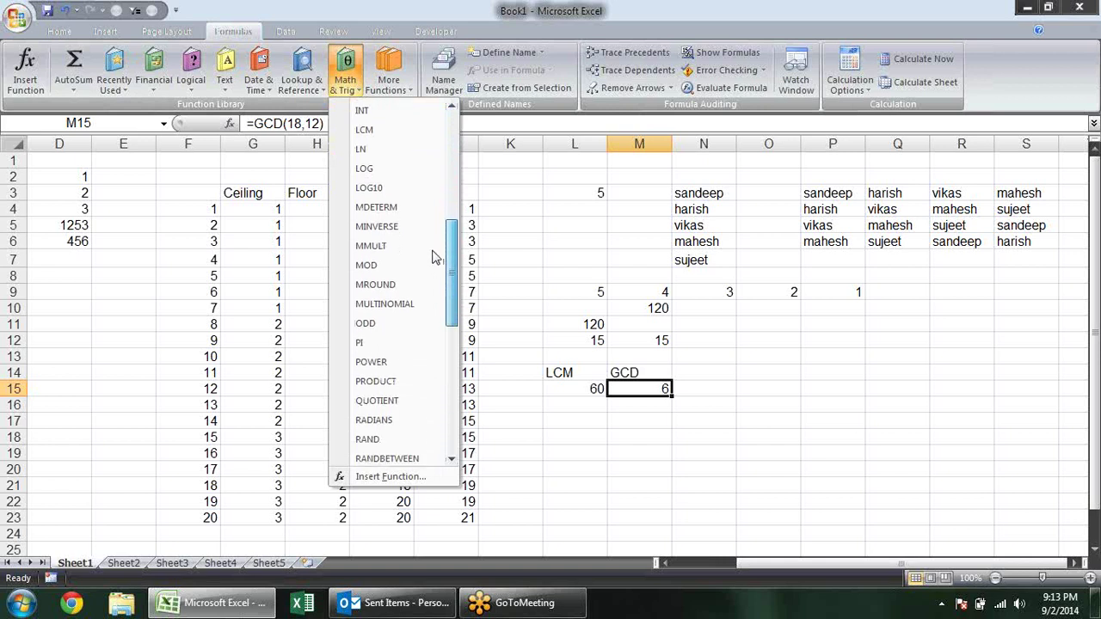
{"action": "left_click_drag", "start_coordinate": [434, 257], "coordinate": [429, 270]}
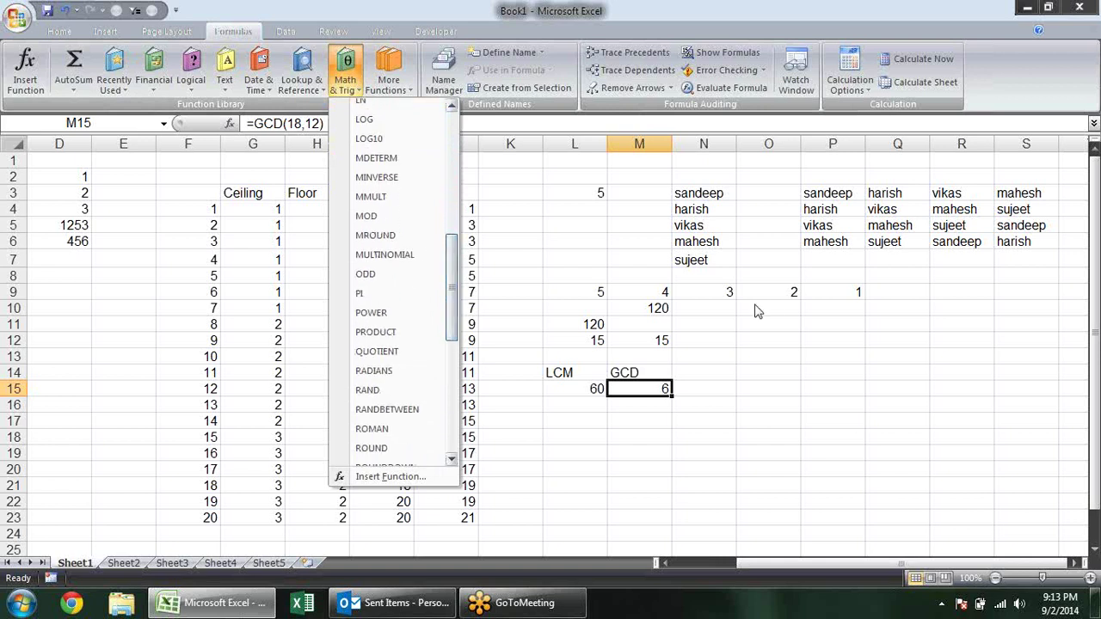
{"action": "mouse_move", "coordinate": [366, 265]}
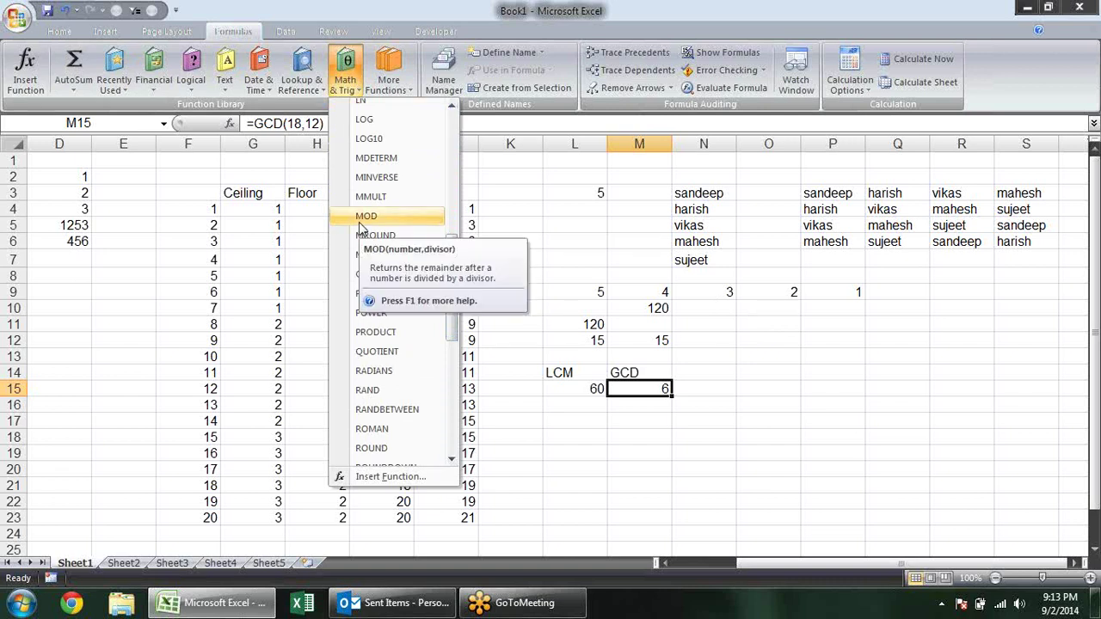
{"action": "left_click", "coordinate": [753, 371]}
{"action": "left_click", "coordinate": [733, 370]}
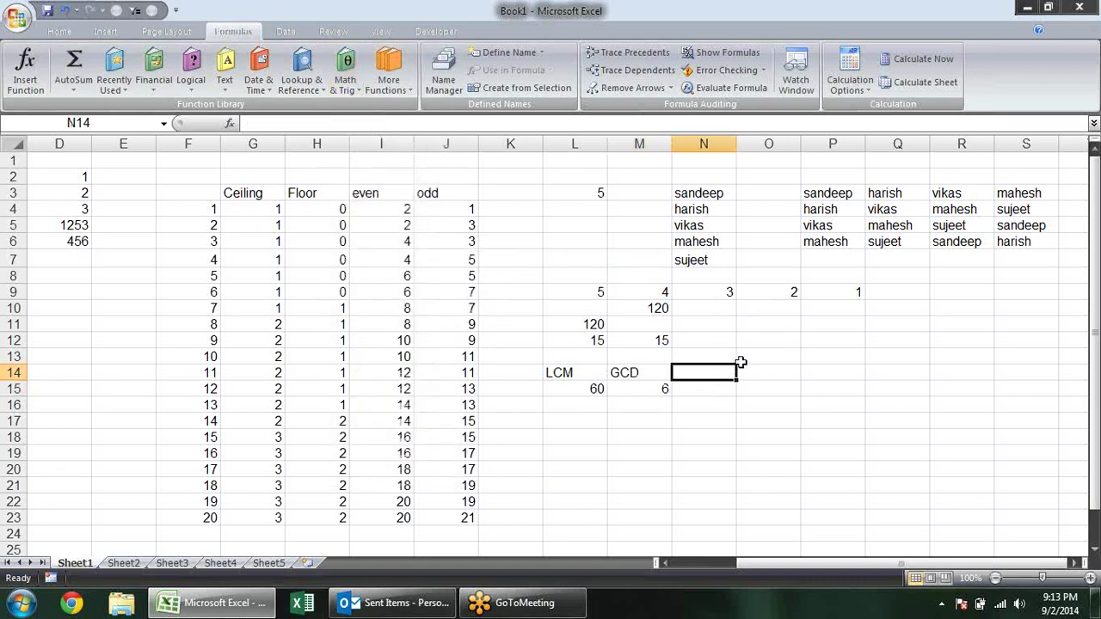
{"action": "left_click", "coordinate": [740, 356]}
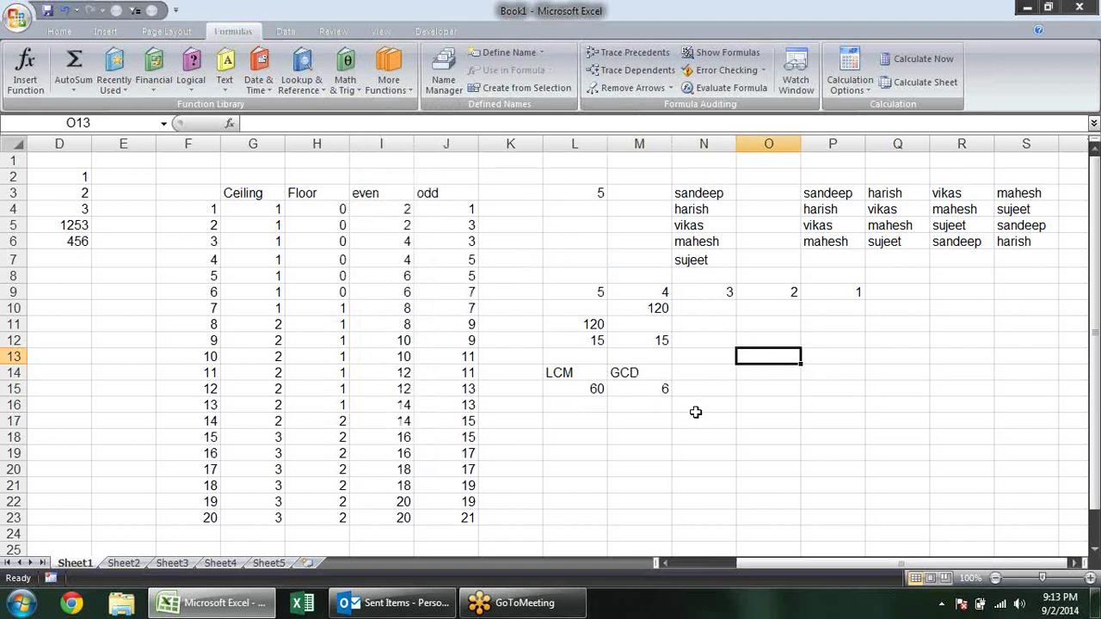
Step: Enter 5 in O12, 2 in O13 and 1 in P12
{"action": "left_click", "coordinate": [753, 341]}
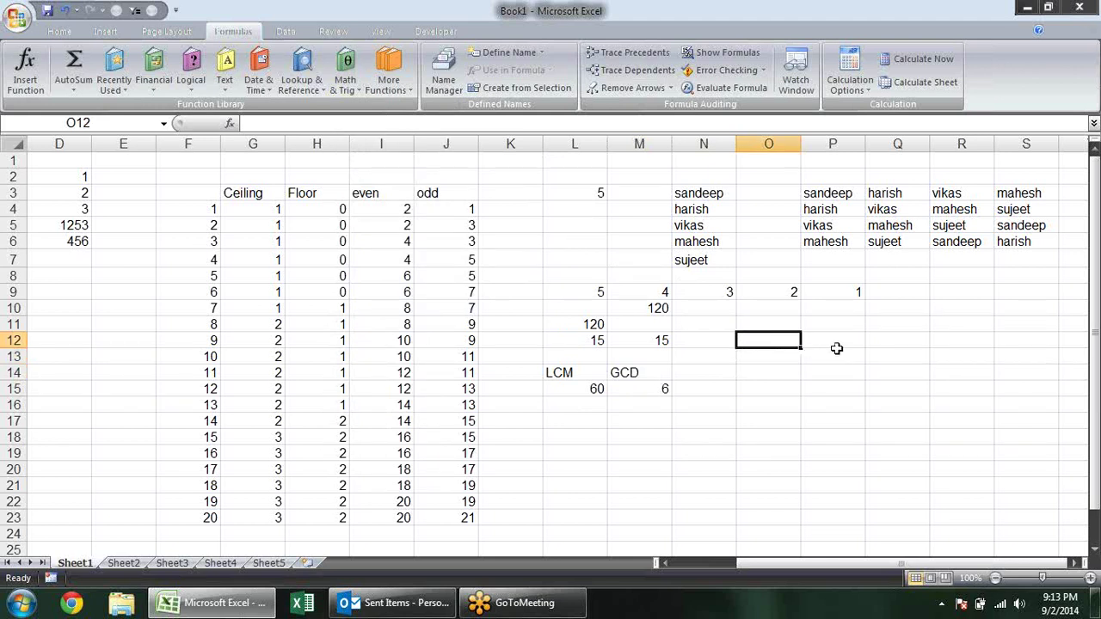
{"action": "type", "text": "5"}
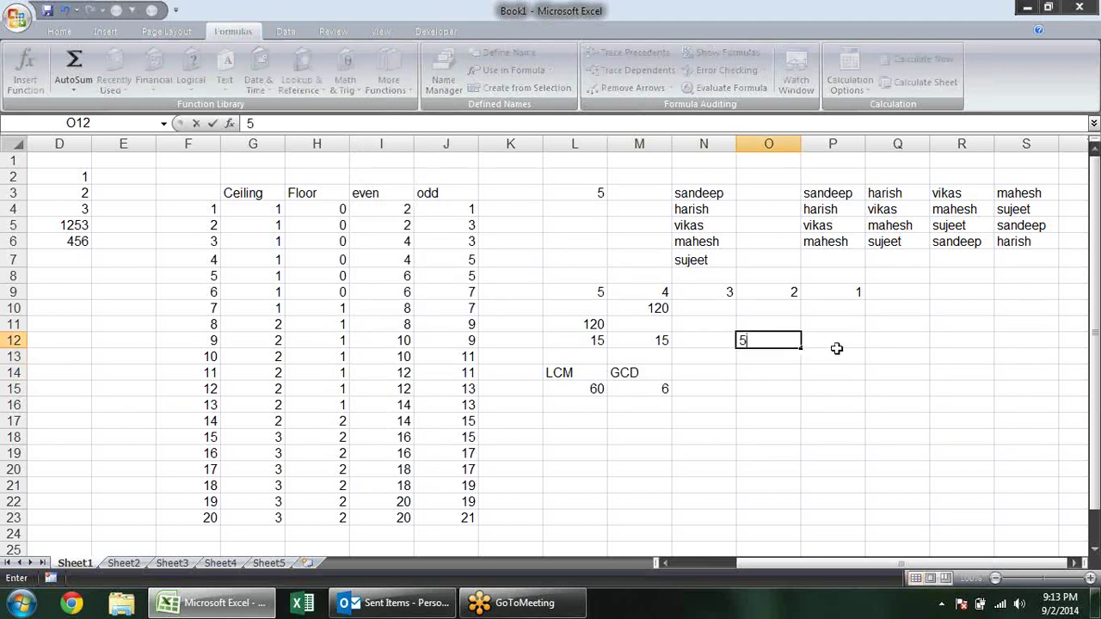
{"action": "key", "text": "Return"}
{"action": "type", "text": "2"}
{"action": "key", "text": "Up"}
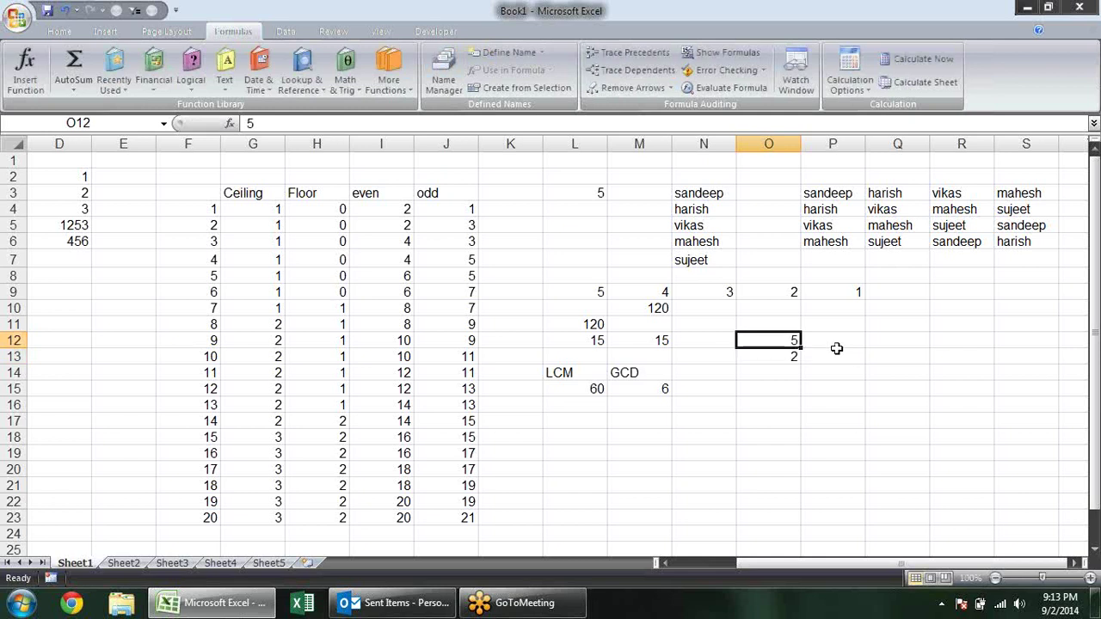
{"action": "left_click", "coordinate": [836, 346]}
{"action": "type", "text": "1"}
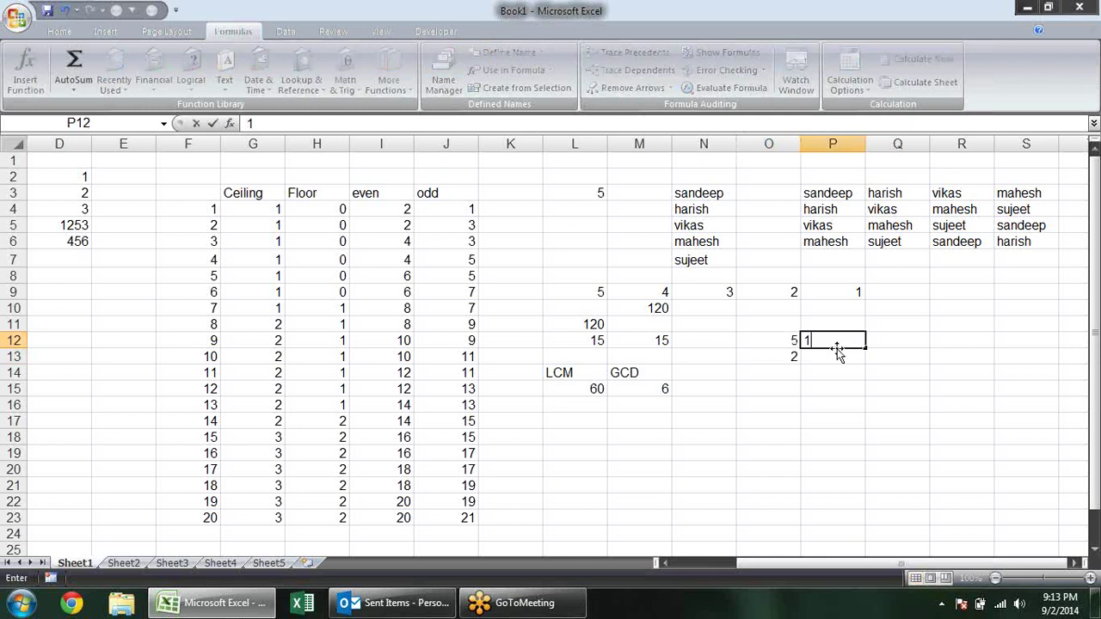
{"action": "key", "text": "Return"}
Step: Enter =MOD(O12,O13) in O15 and review the formula
{"action": "key", "text": "Down"}
{"action": "key", "text": "Down"}
{"action": "key", "text": "Left"}
{"action": "type", "text": "="}
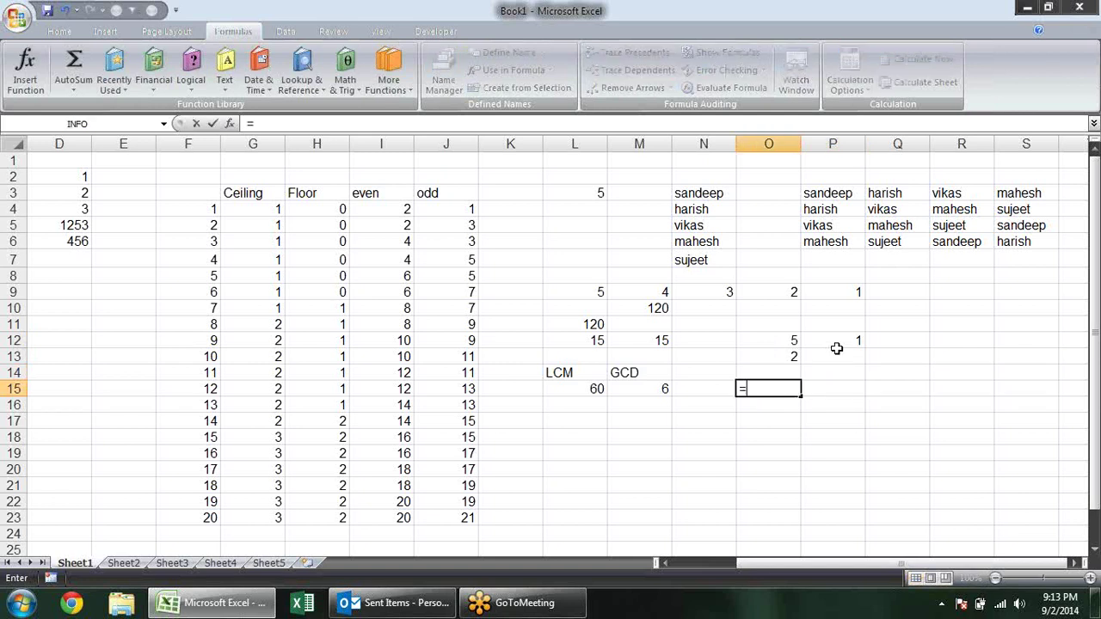
{"action": "type", "text": "mod"}
{"action": "key", "text": "Tab"}
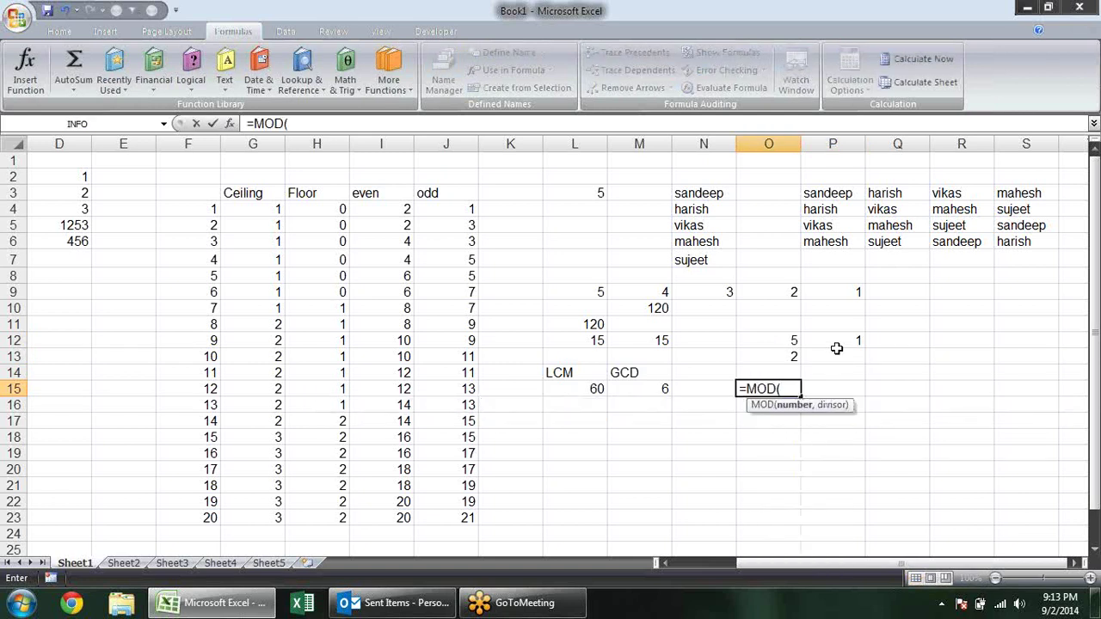
{"action": "key", "text": "Up"}
{"action": "key", "text": "Up"}
{"action": "key", "text": "Up"}
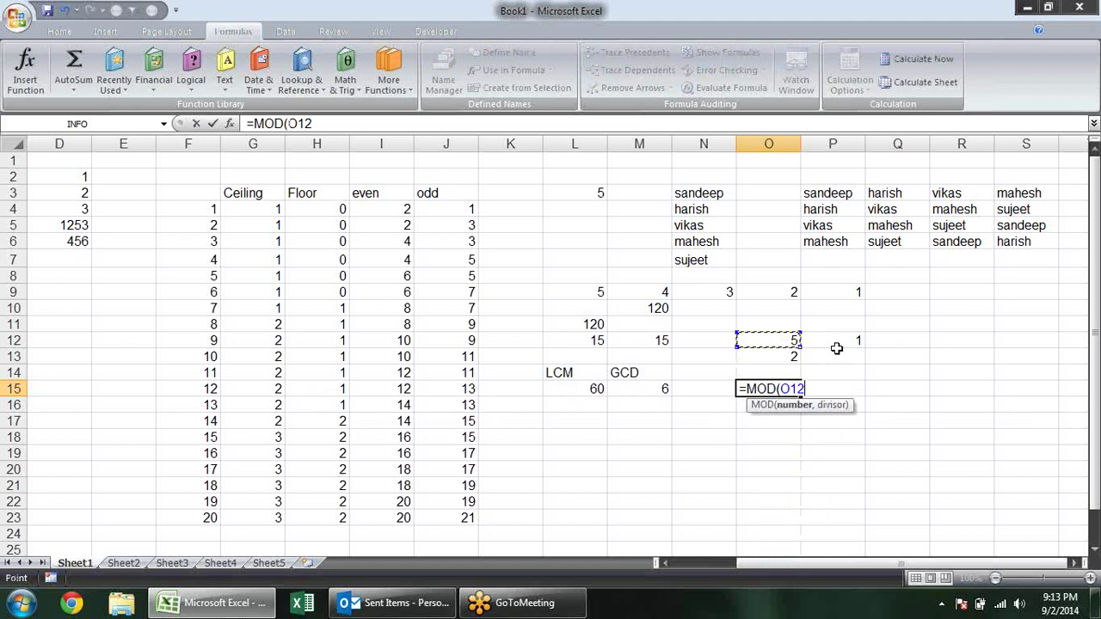
{"action": "type", "text": ","}
{"action": "left_click", "coordinate": [781, 355]}
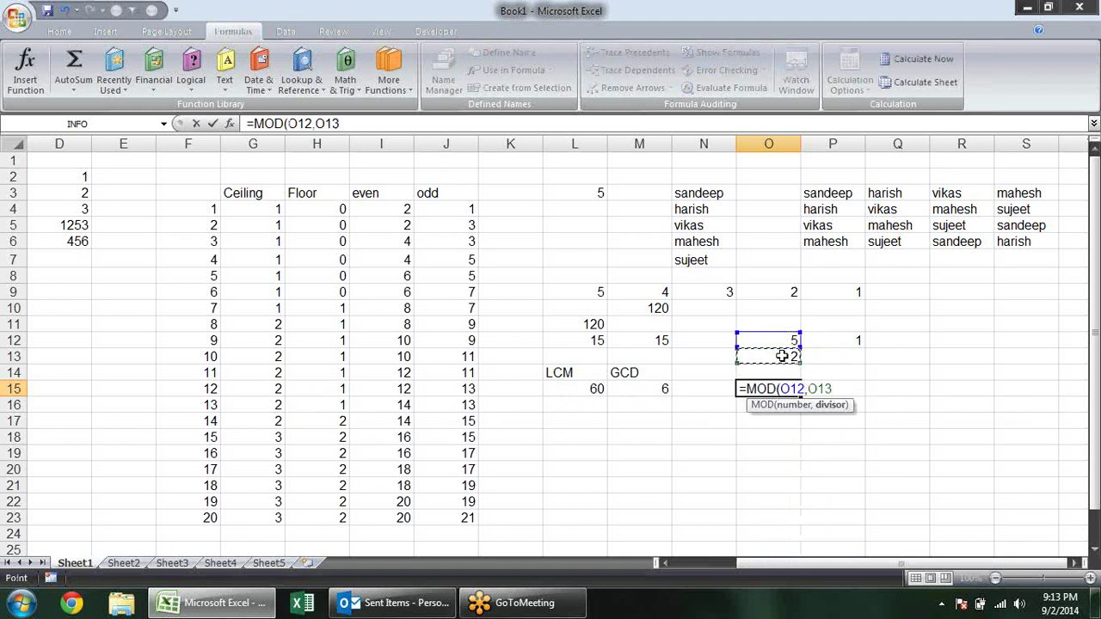
{"action": "key", "text": "Return"}
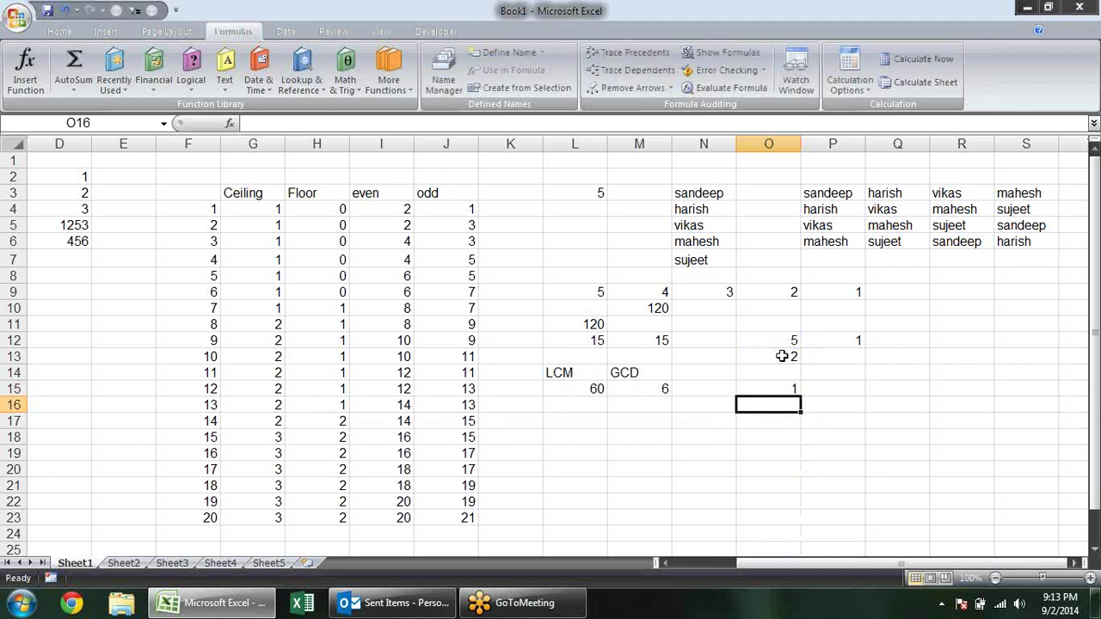
{"action": "double_click", "coordinate": [791, 389]}
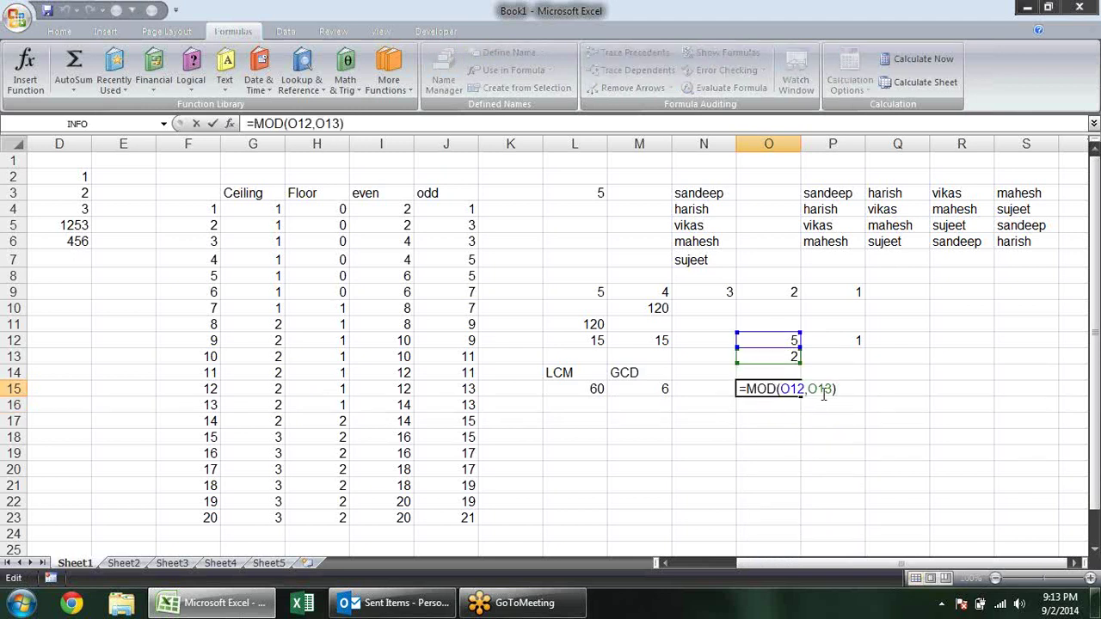
{"action": "key", "text": "Escape"}
{"action": "key", "text": "Right"}
{"action": "key", "text": "Down"}
{"action": "key", "text": "Down"}
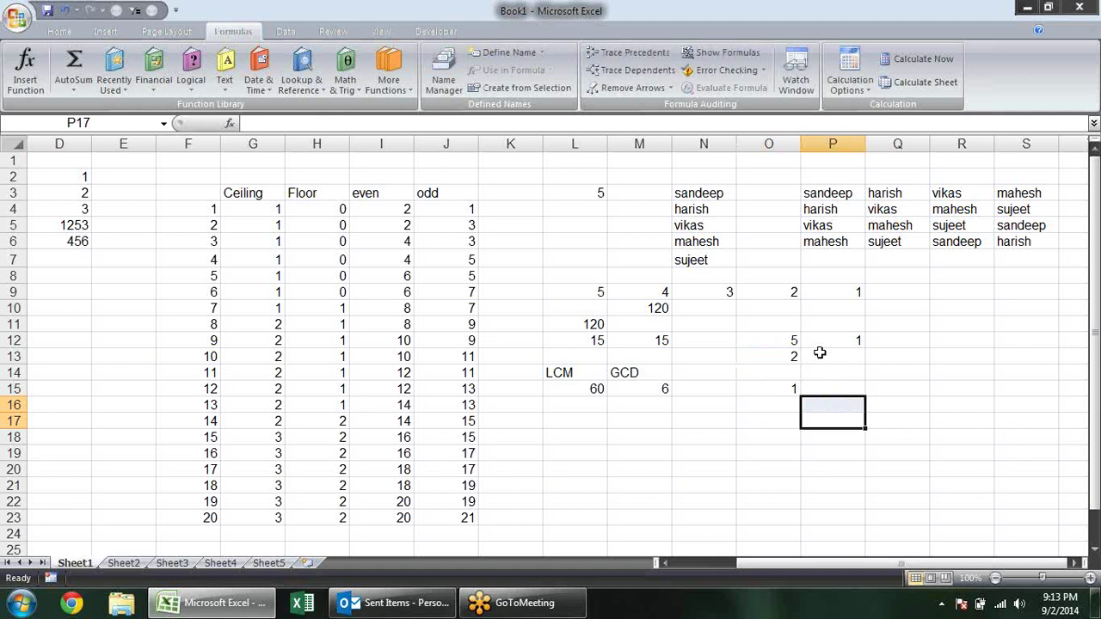
Step: Change O12 to 9 and O13 to 5 so the MOD result becomes 4
{"action": "left_click", "coordinate": [787, 340]}
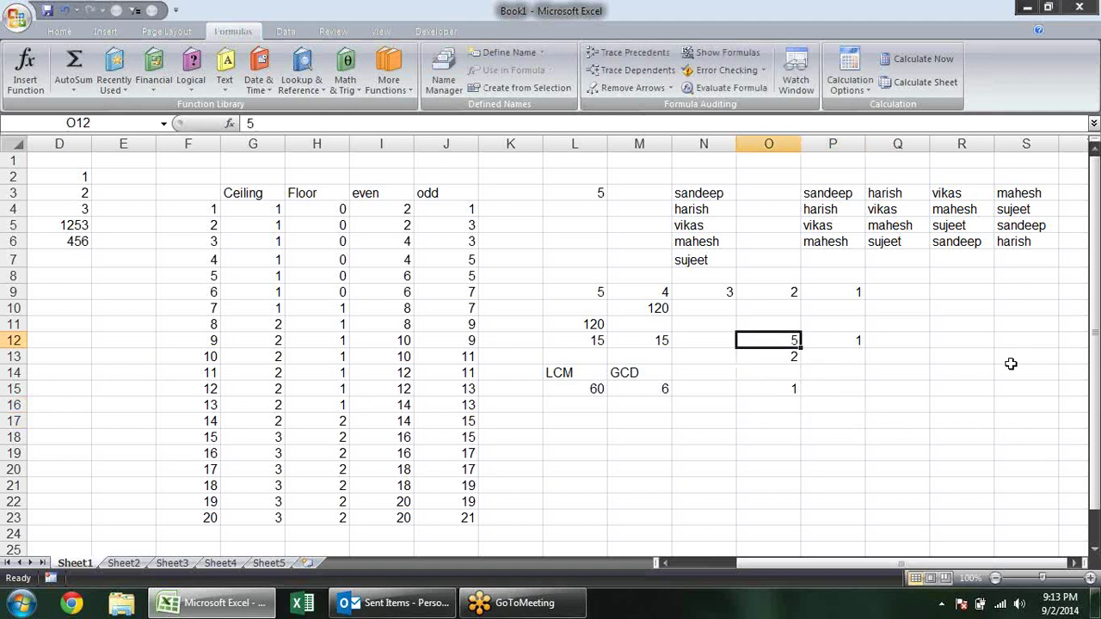
{"action": "type", "text": "9"}
{"action": "key", "text": "Return"}
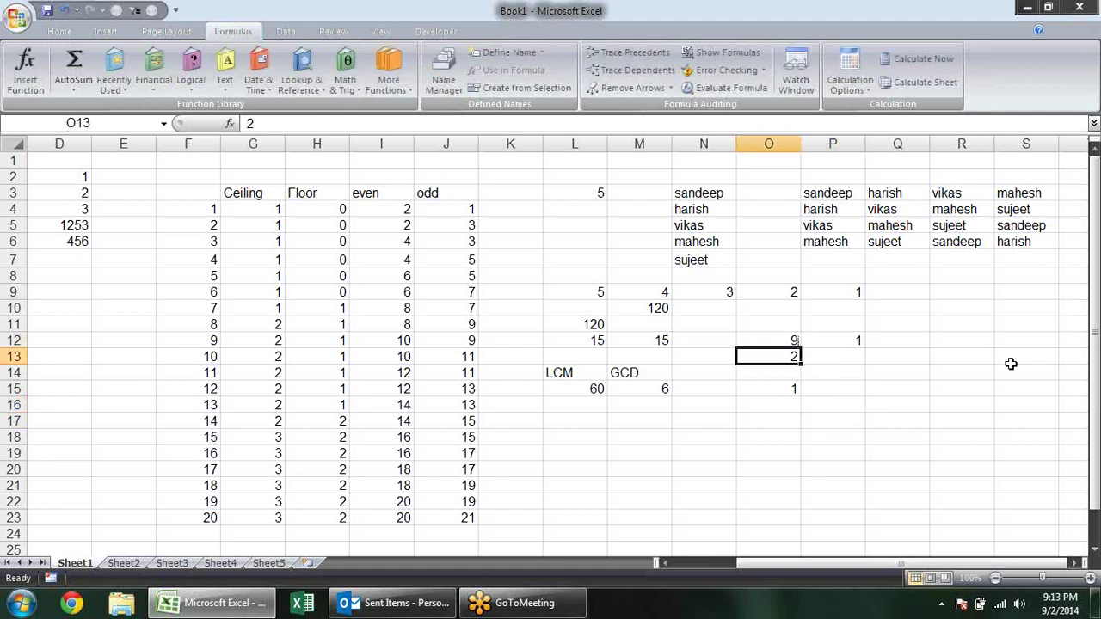
{"action": "key", "text": "Return"}
{"action": "type", "text": "5"}
{"action": "key", "text": "Escape"}
{"action": "key", "text": "Up"}
{"action": "type", "text": "5"}
{"action": "key", "text": "Return"}
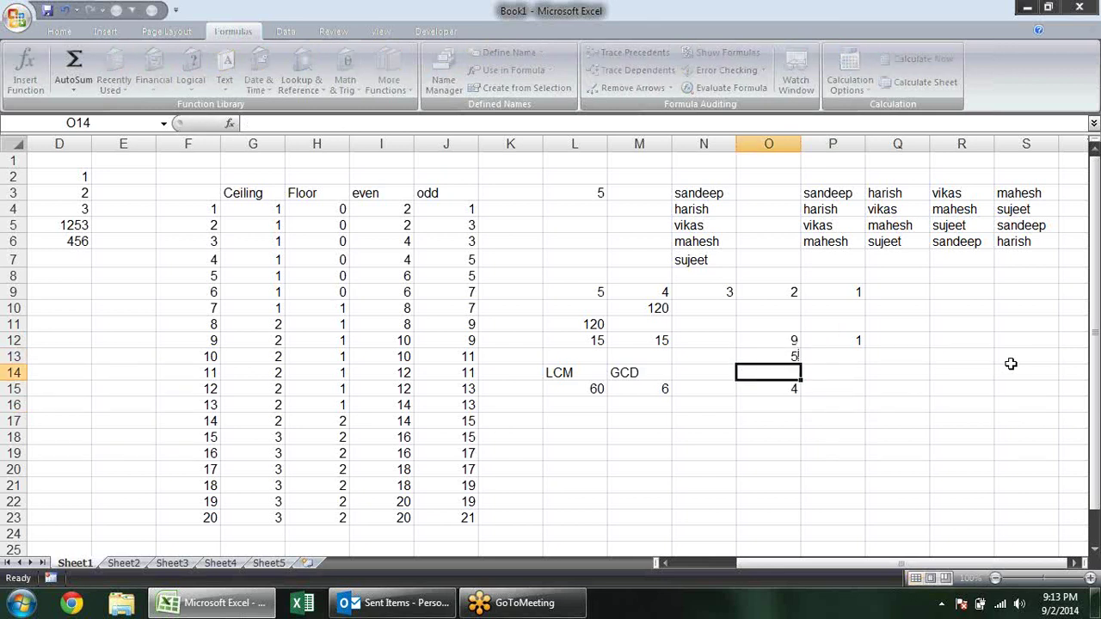
{"action": "key", "text": "Down"}
{"action": "key", "text": "Down"}
{"action": "key", "text": "Up"}
{"action": "key", "text": "F2"}
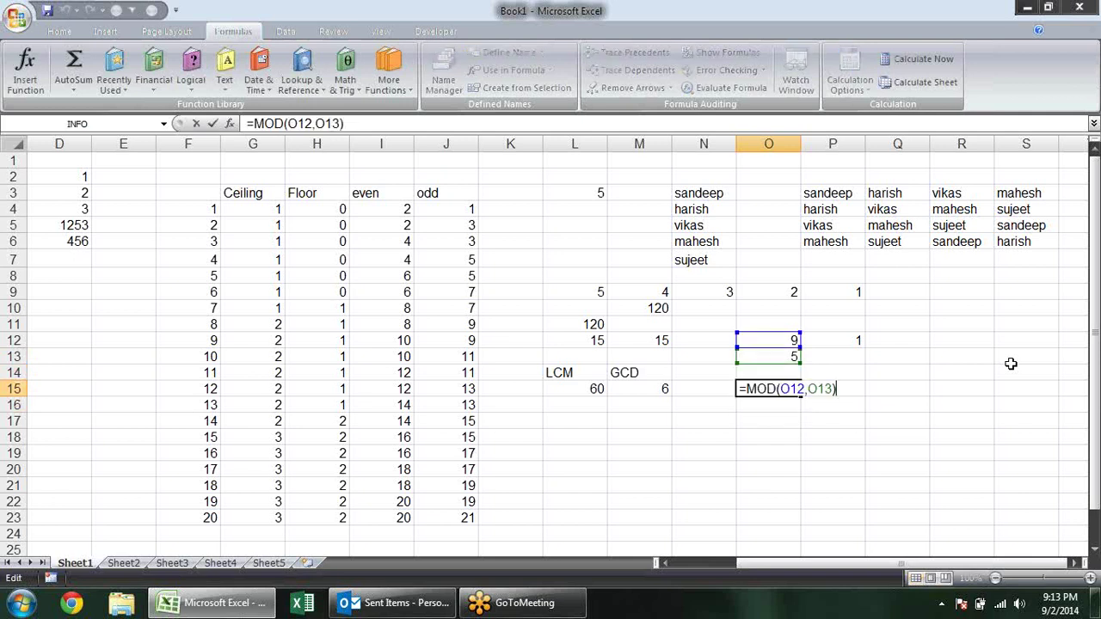
{"action": "key", "text": "Escape"}
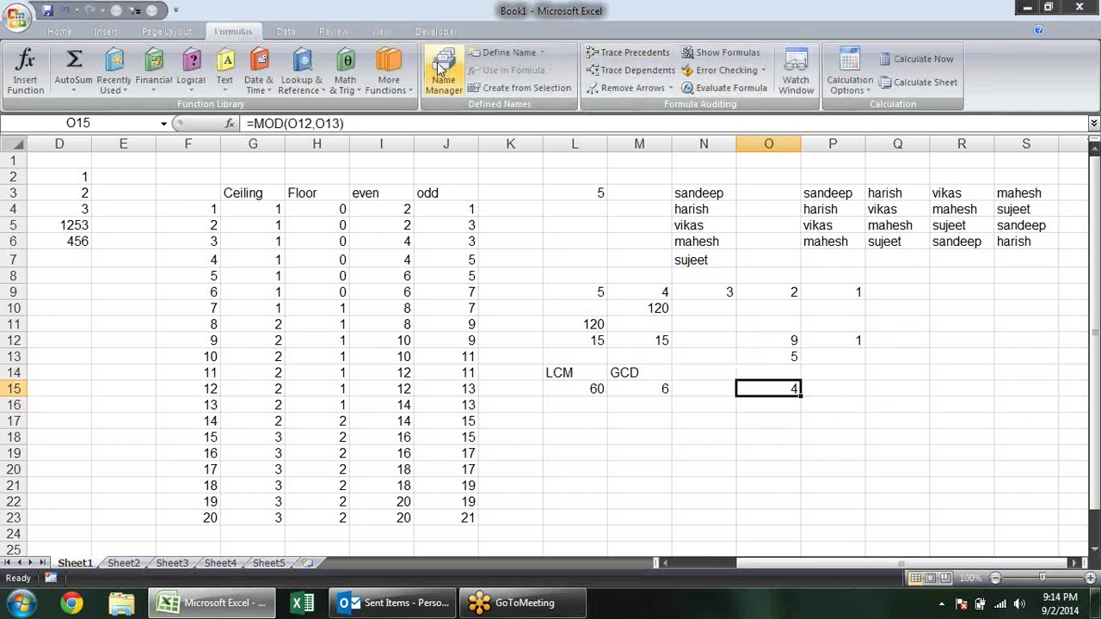
Step: Scroll through the Math & Trig function list and close it
{"action": "left_click", "coordinate": [388, 74]}
{"action": "left_click", "coordinate": [345, 73]}
{"action": "left_click_drag", "start_coordinate": [451, 186], "coordinate": [456, 337]}
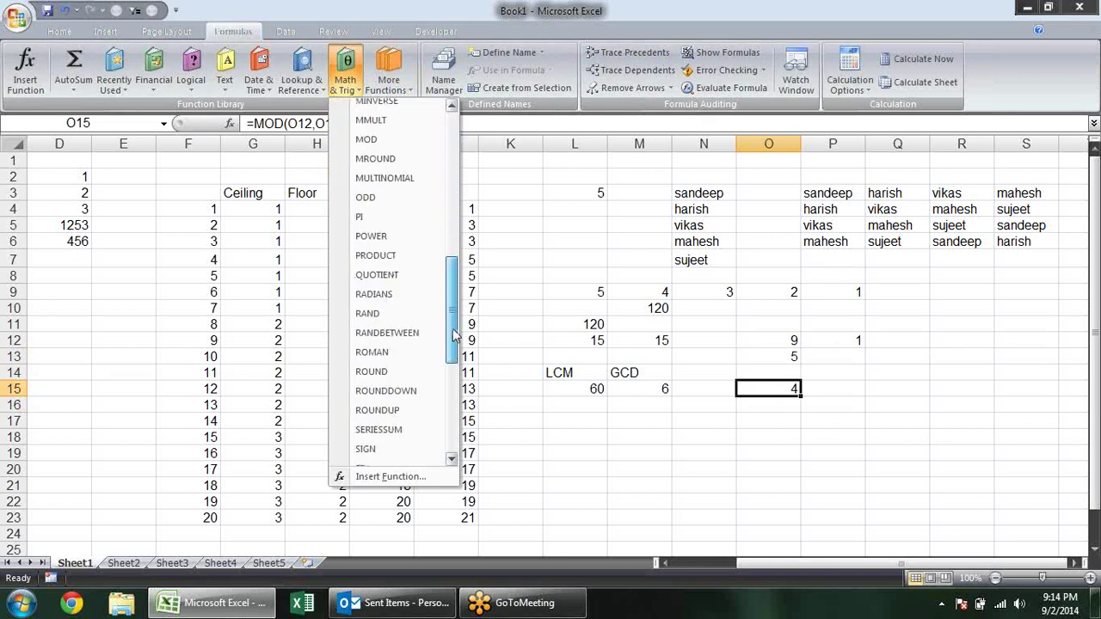
{"action": "left_click", "coordinate": [736, 283]}
{"action": "left_click", "coordinate": [718, 435]}
Step: Enter =PI() in N17, displaying 3.141593
{"action": "left_click", "coordinate": [729, 416]}
{"action": "type", "text": "=pi"}
{"action": "key", "text": "Tab"}
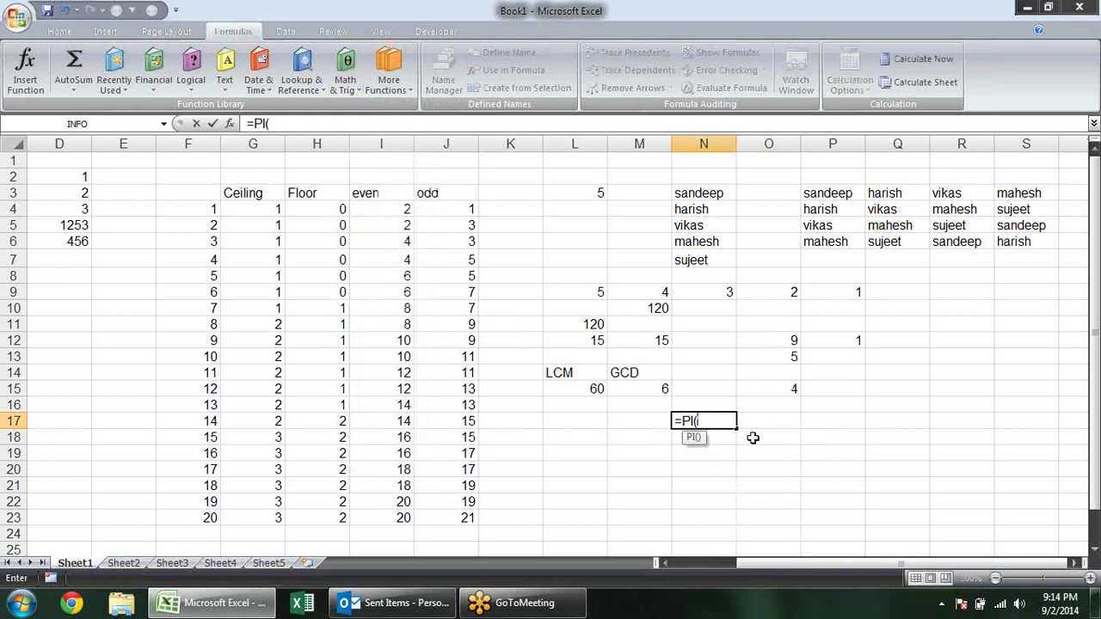
{"action": "key", "text": "Return"}
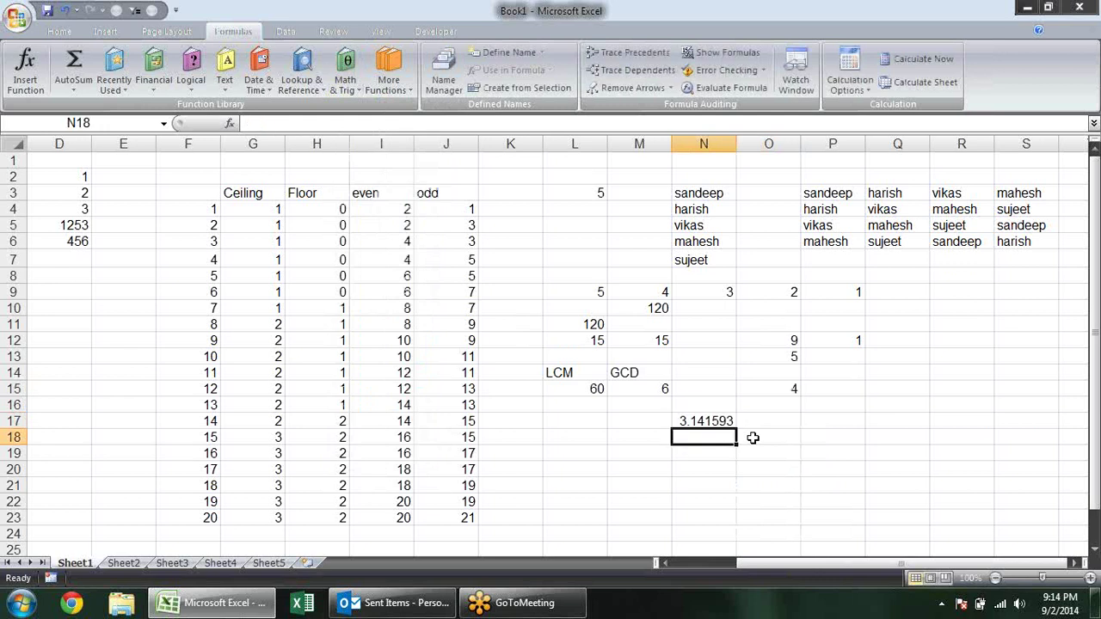
{"action": "key", "text": "Up"}
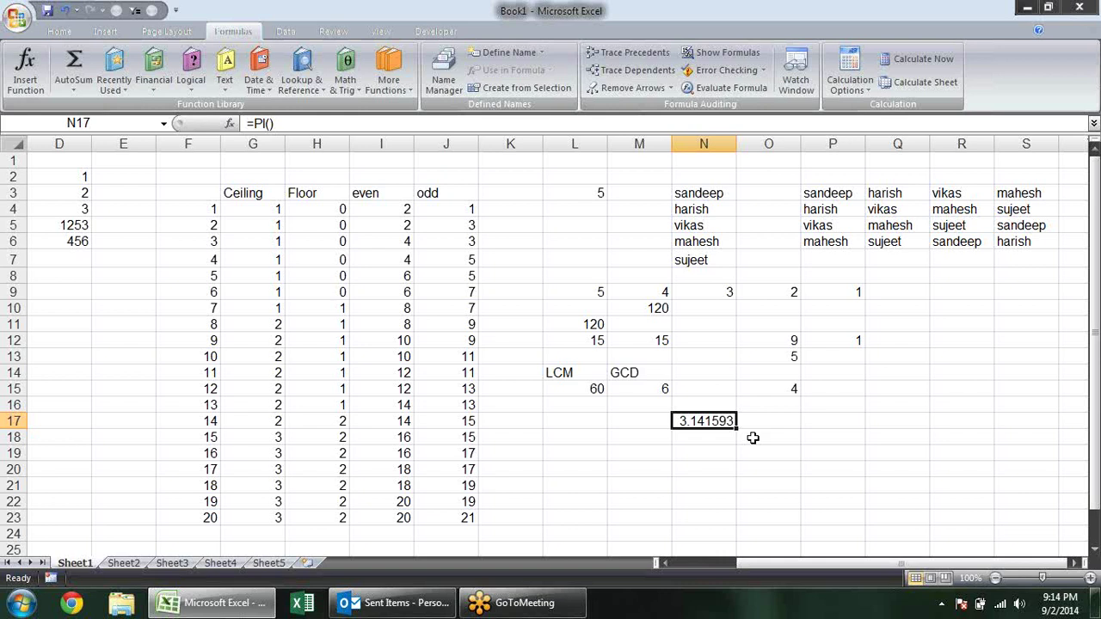
{"action": "key", "text": "Left"}
{"action": "key", "text": "Left"}
{"action": "key", "text": "Down"}
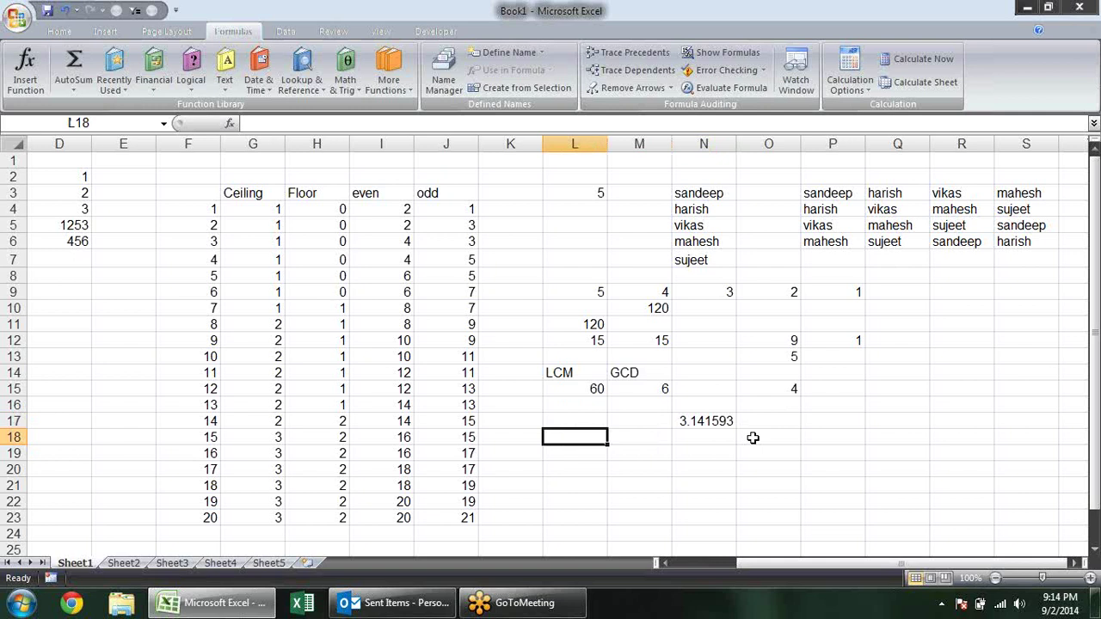
Step: Enter base 3 in L18 and exponent 2 in M18, with =L18^M18 in N18 showing 9
{"action": "type", "text": "3"}
{"action": "key", "text": "Tab"}
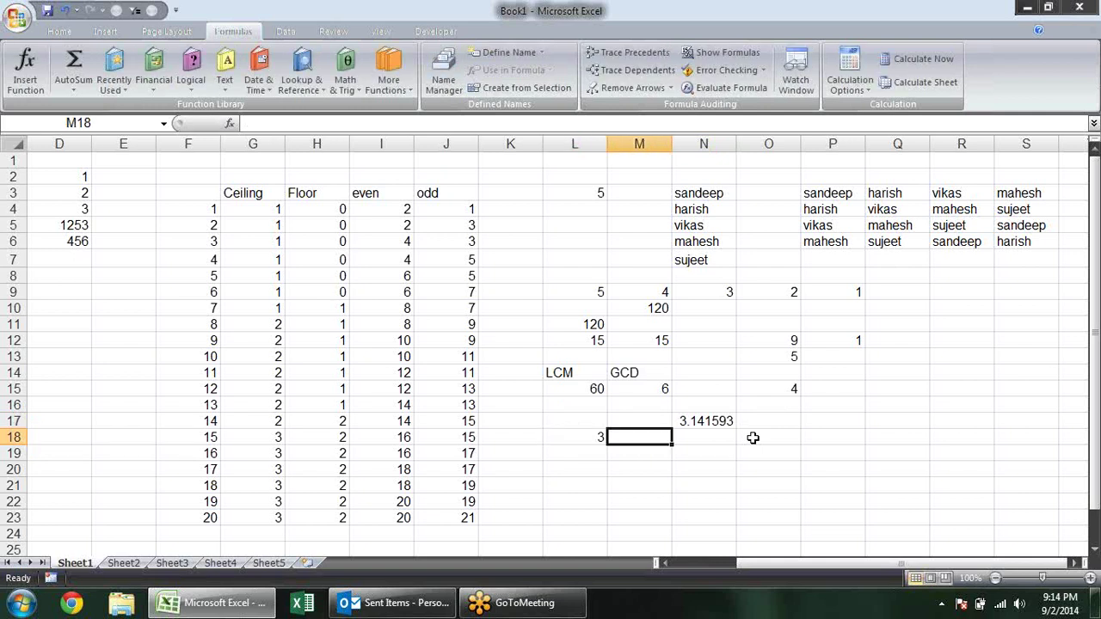
{"action": "type", "text": "2"}
{"action": "key", "text": "Tab"}
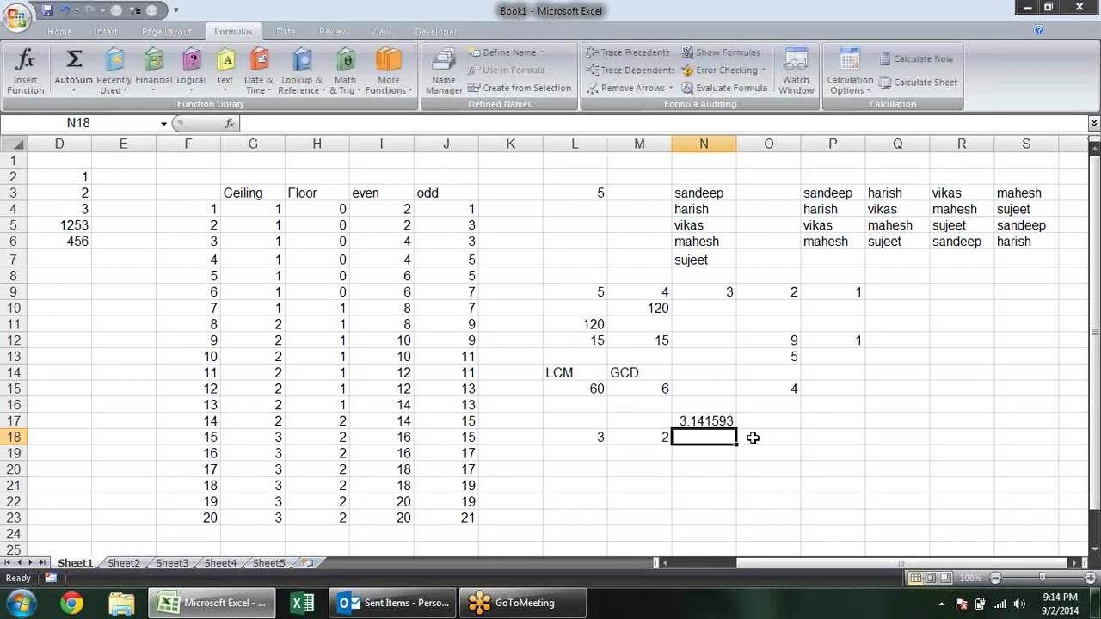
{"action": "type", "text": "="}
{"action": "key", "text": "Left"}
{"action": "key", "text": "Left"}
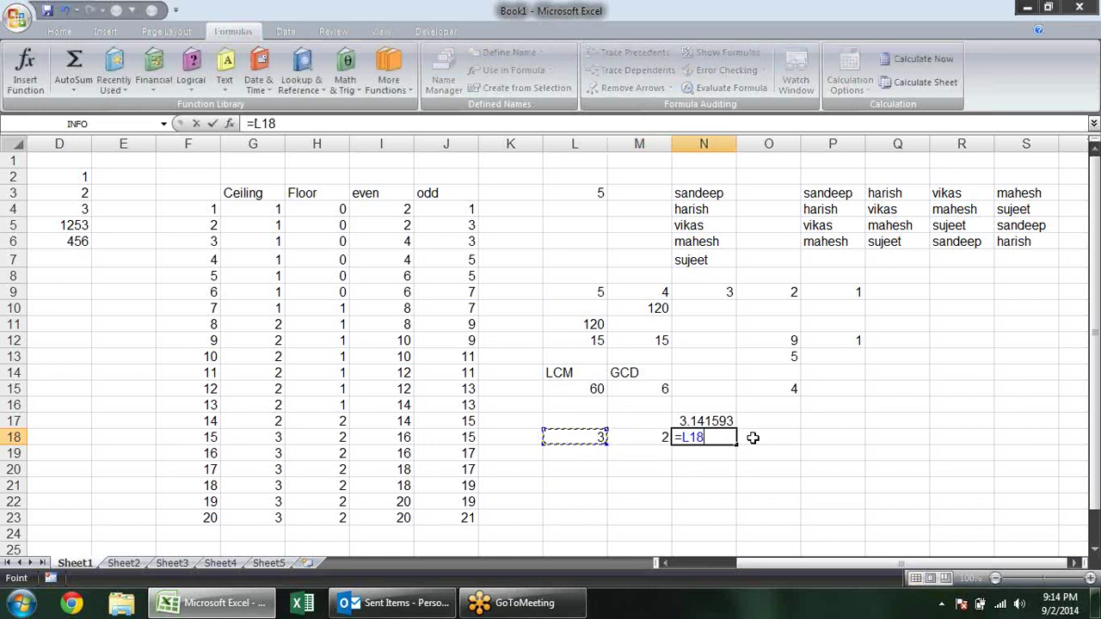
{"action": "type", "text": "^"}
{"action": "key", "text": "Left"}
{"action": "key", "text": "Return"}
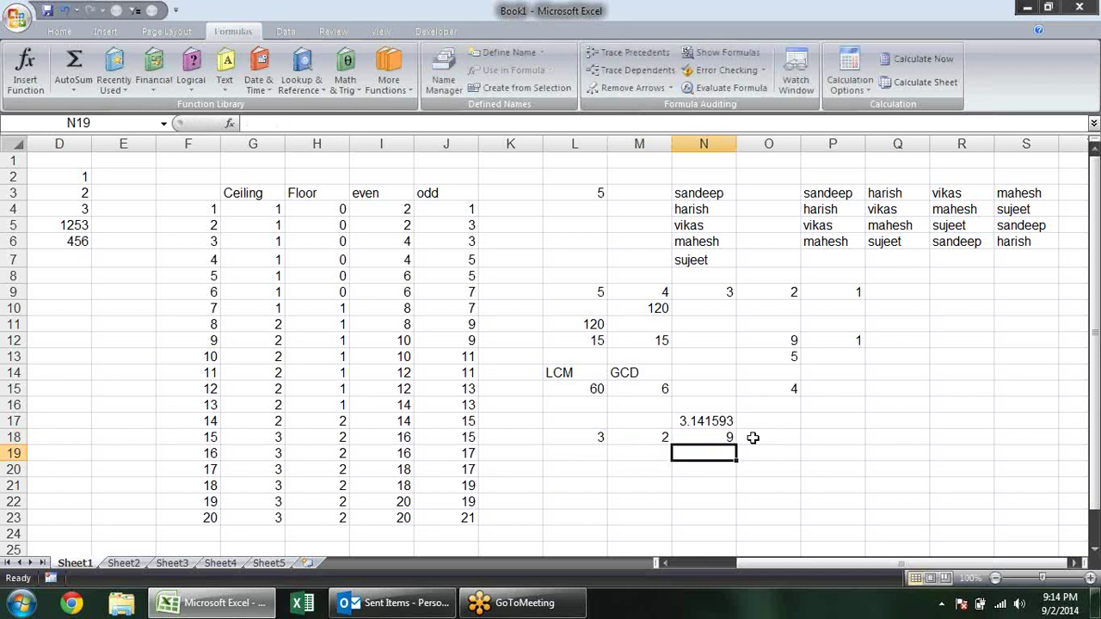
Step: Enter =POWER(L18,M18) in N19, giving 9
{"action": "type", "text": "=pwe"}
{"action": "key", "text": "BackSpace"}
{"action": "key", "text": "BackSpace"}
{"action": "type", "text": "o"}
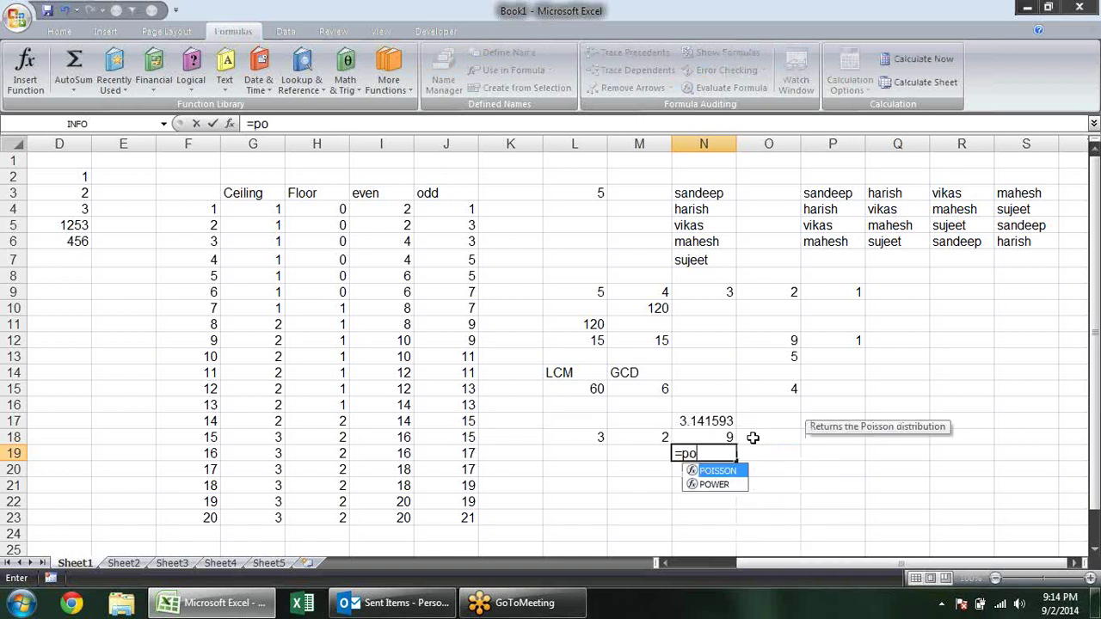
{"action": "key", "text": "Down"}
{"action": "key", "text": "Tab"}
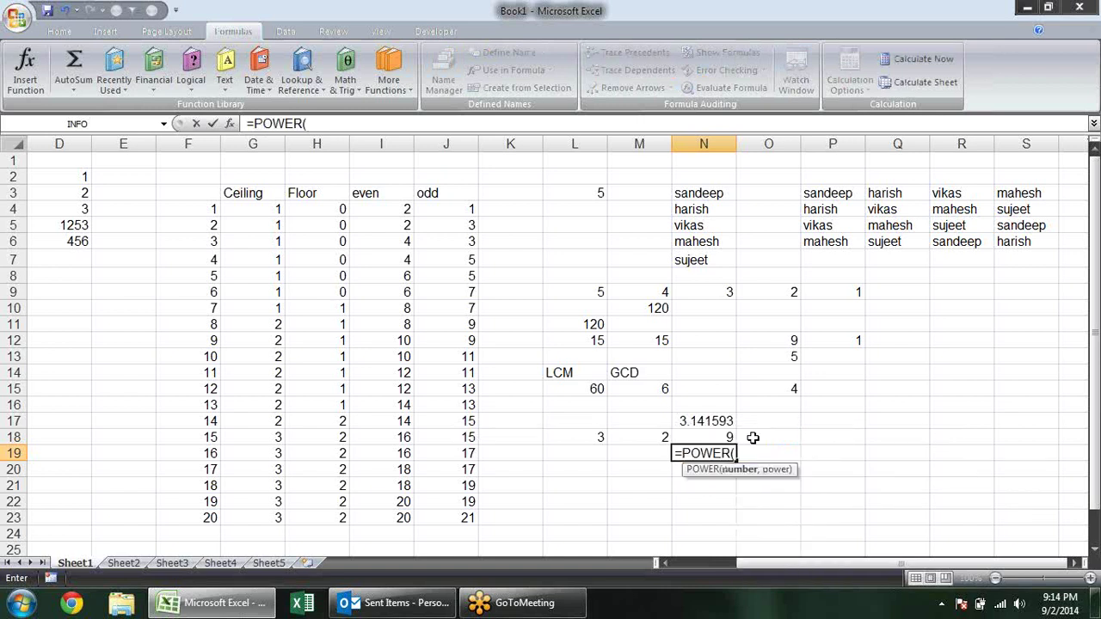
{"action": "left_click", "coordinate": [598, 436]}
{"action": "type", "text": ","}
{"action": "left_click", "coordinate": [655, 436]}
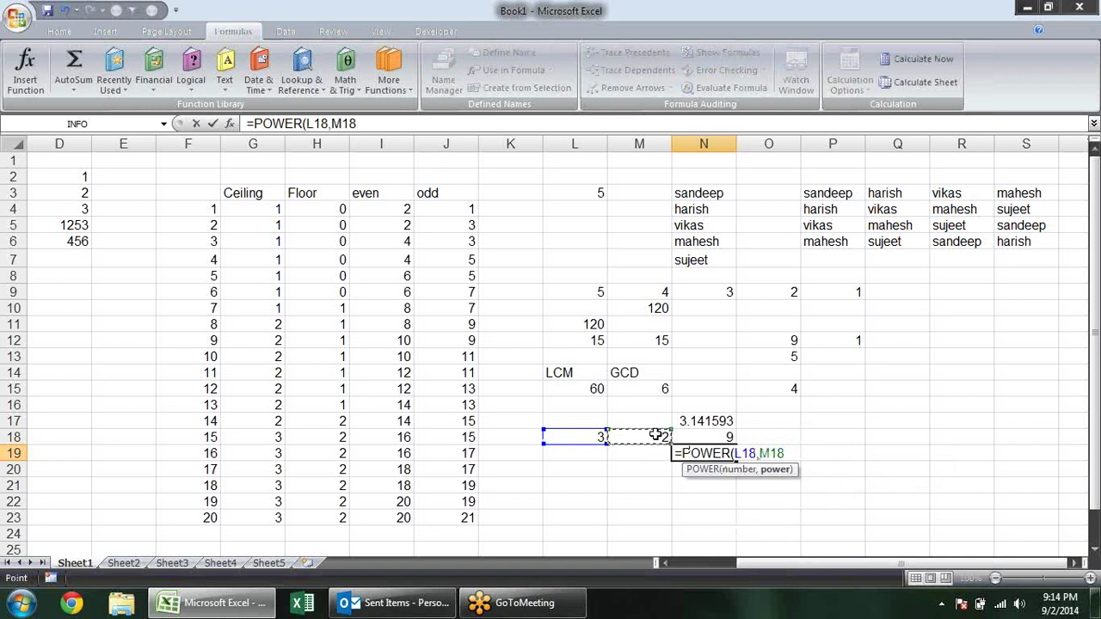
{"action": "key", "text": "Return"}
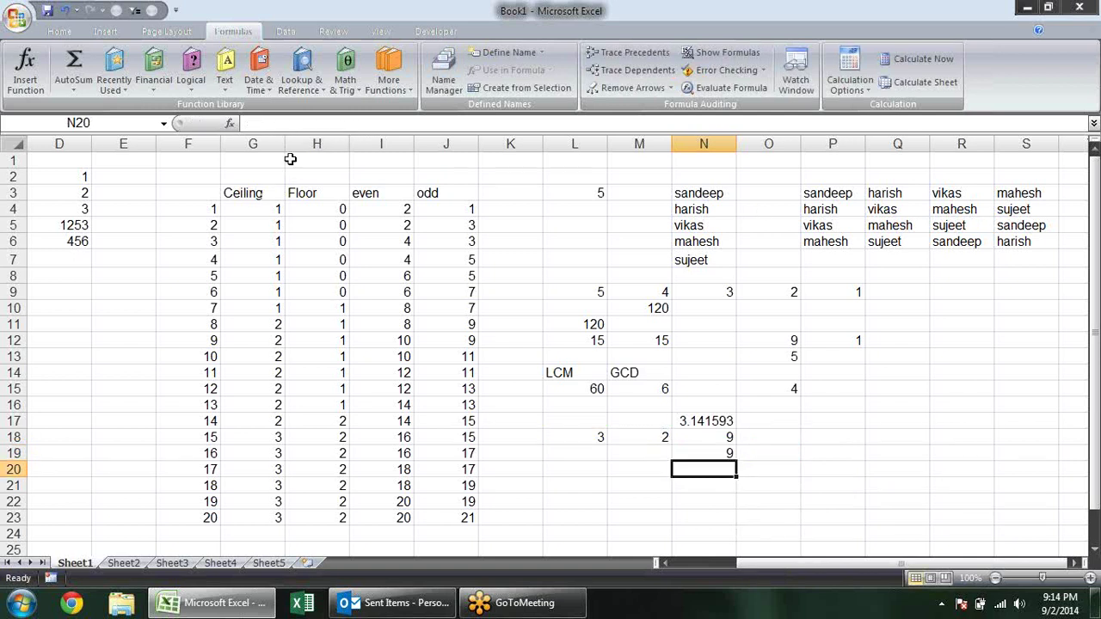
Step: Scroll through the Math & Trig function list and close it without inserting anything
{"action": "left_click", "coordinate": [354, 82]}
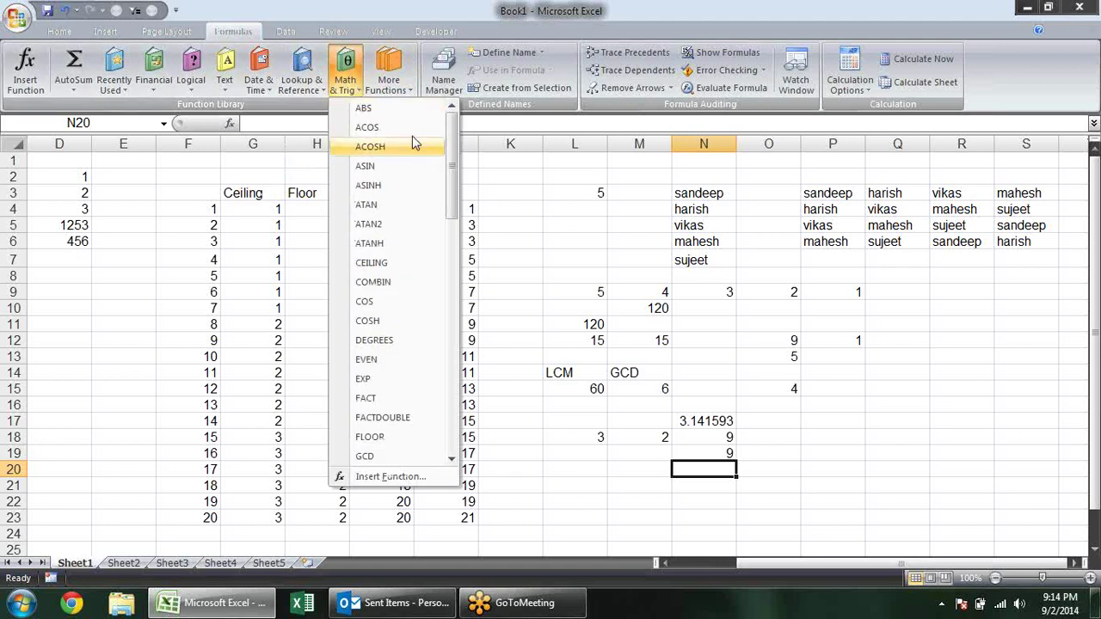
{"action": "scroll", "coordinate": [444, 214], "scroll_direction": "down", "scroll_amount": 2}
{"action": "scroll", "coordinate": [443, 223], "scroll_direction": "down", "scroll_amount": 3}
{"action": "scroll", "coordinate": [443, 258], "scroll_direction": "down", "scroll_amount": 1}
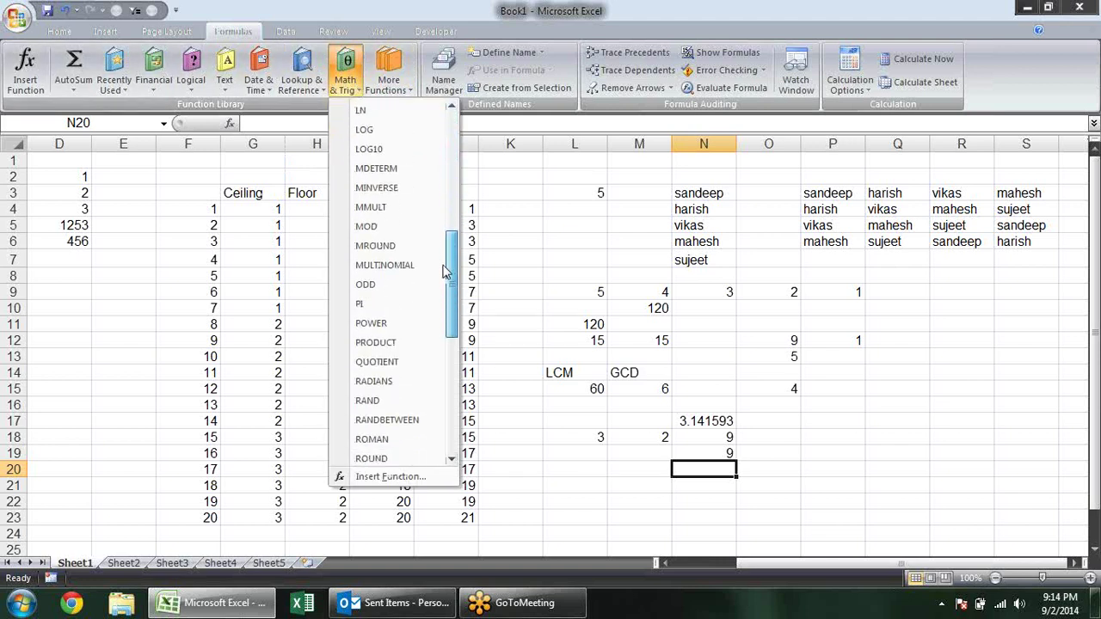
{"action": "key", "text": "Escape"}
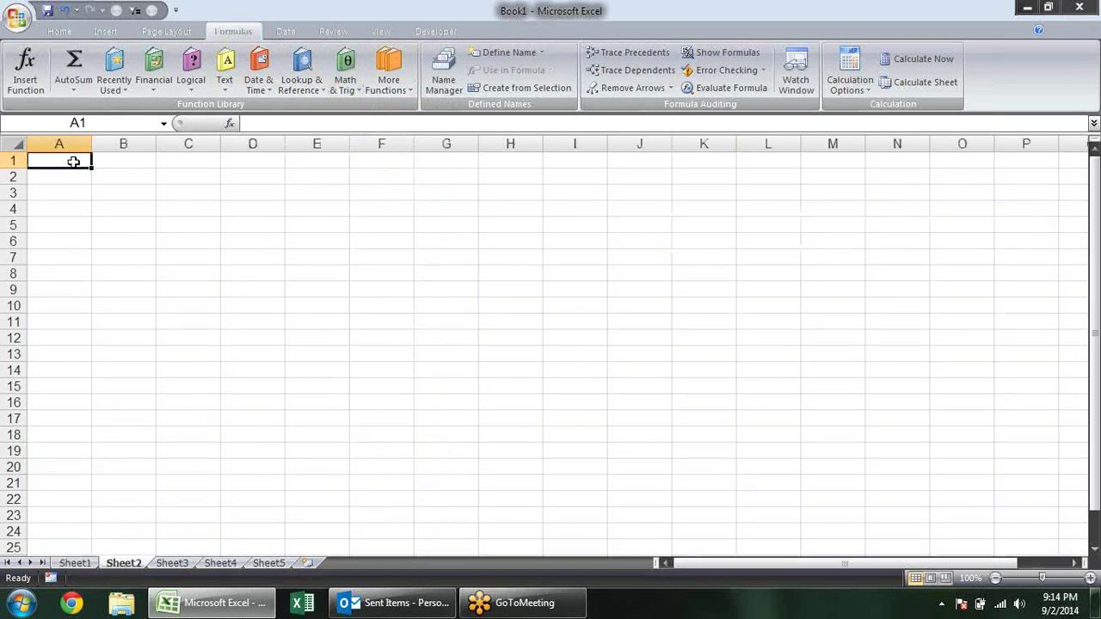
Step: Fill A2:B12 with =RANDBETWEEN(10,90) in one entry
{"action": "left_click", "coordinate": [74, 177]}
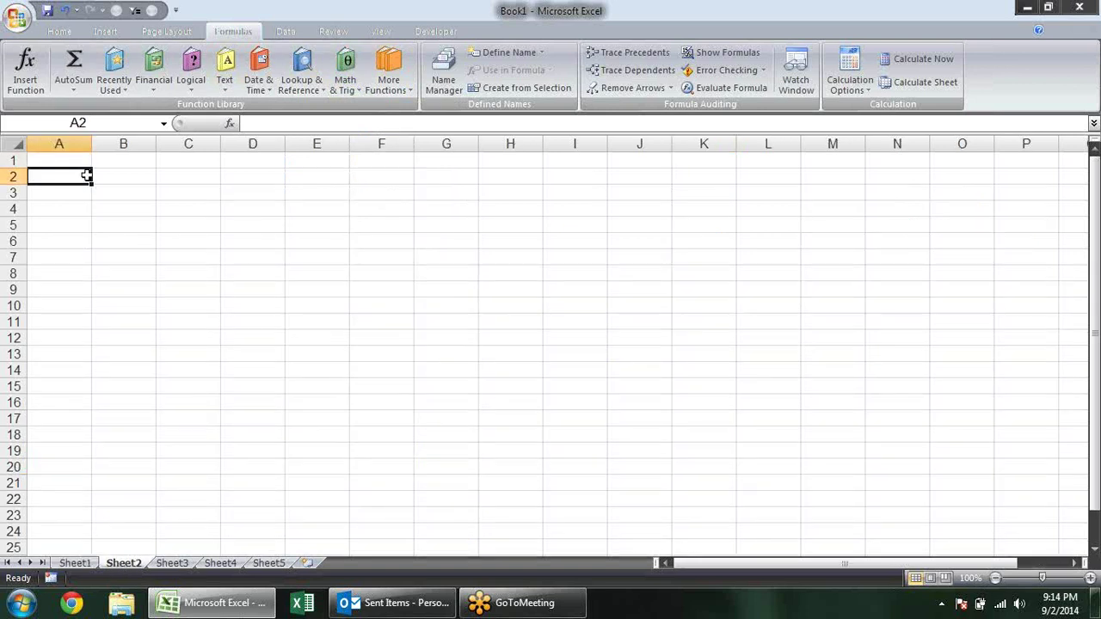
{"action": "left_click_drag", "start_coordinate": [77, 176], "coordinate": [106, 203]}
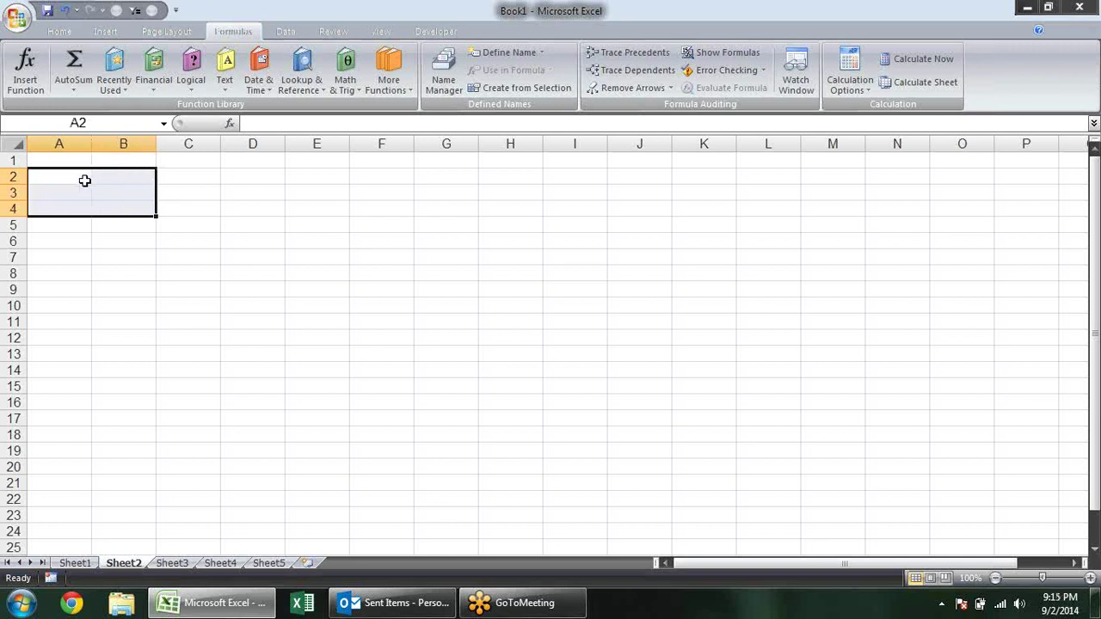
{"action": "left_click_drag", "start_coordinate": [81, 171], "coordinate": [108, 339]}
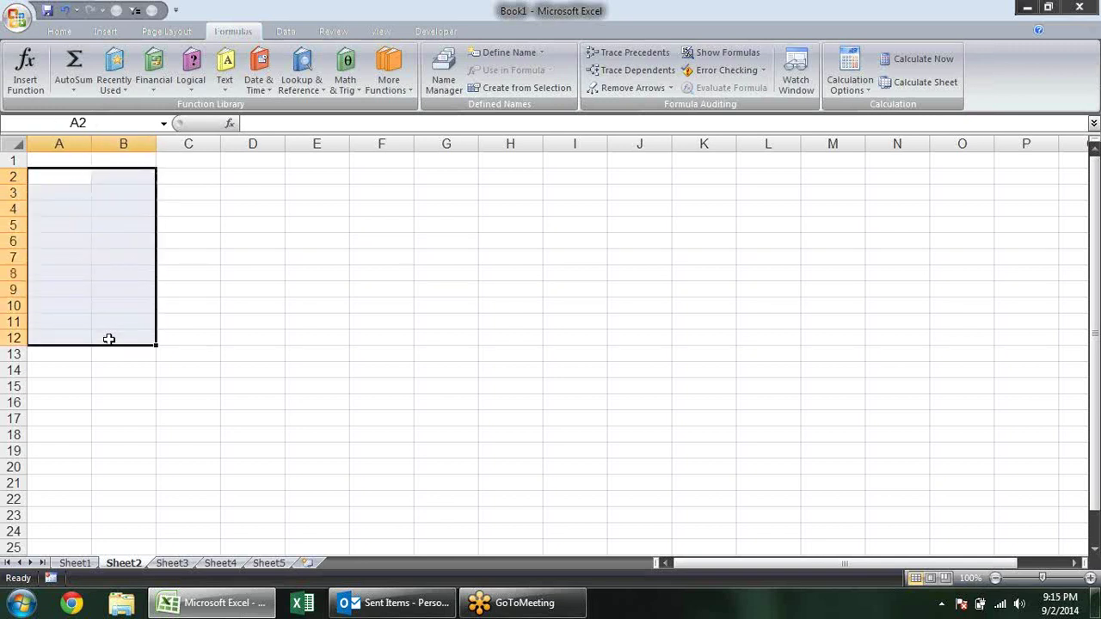
{"action": "type", "text": "=ra"}
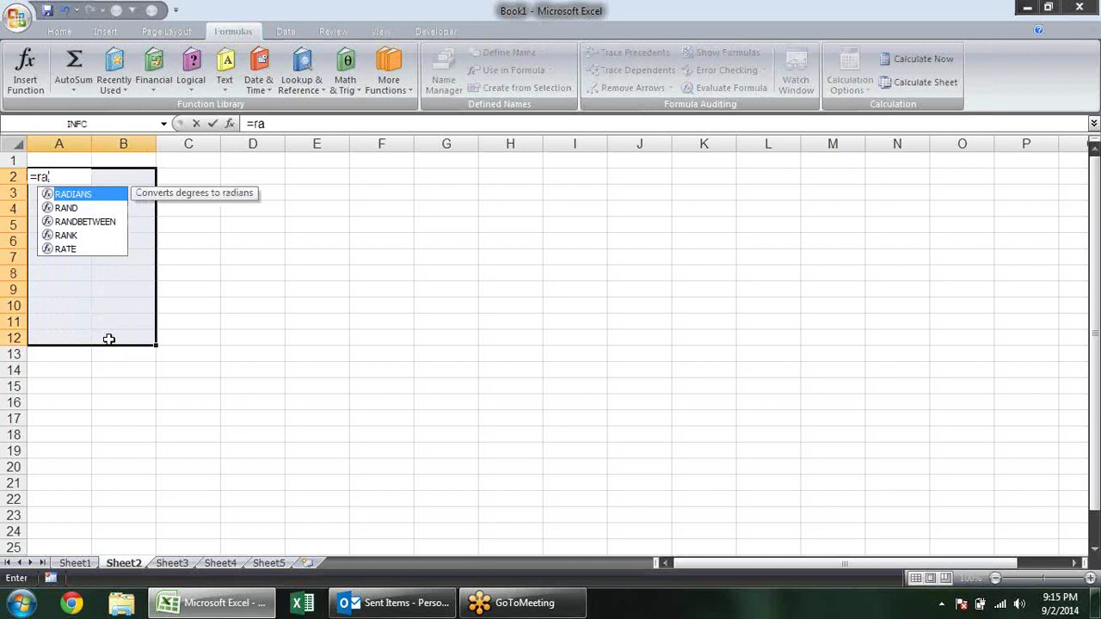
{"action": "key", "text": "Down"}
{"action": "key", "text": "Down"}
{"action": "key", "text": "Tab"}
{"action": "type", "text": "10,90"}
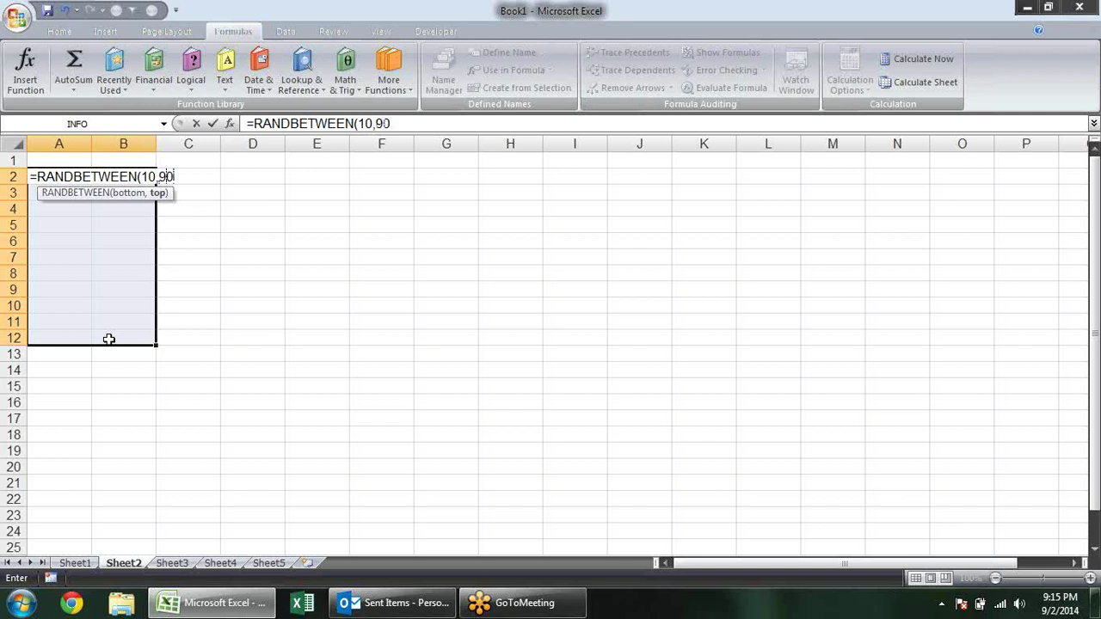
{"action": "key", "text": "ctrl+Return"}
Step: Convert the random numbers to fixed values with Paste Special > Values
{"action": "key", "text": "ctrl+c"}
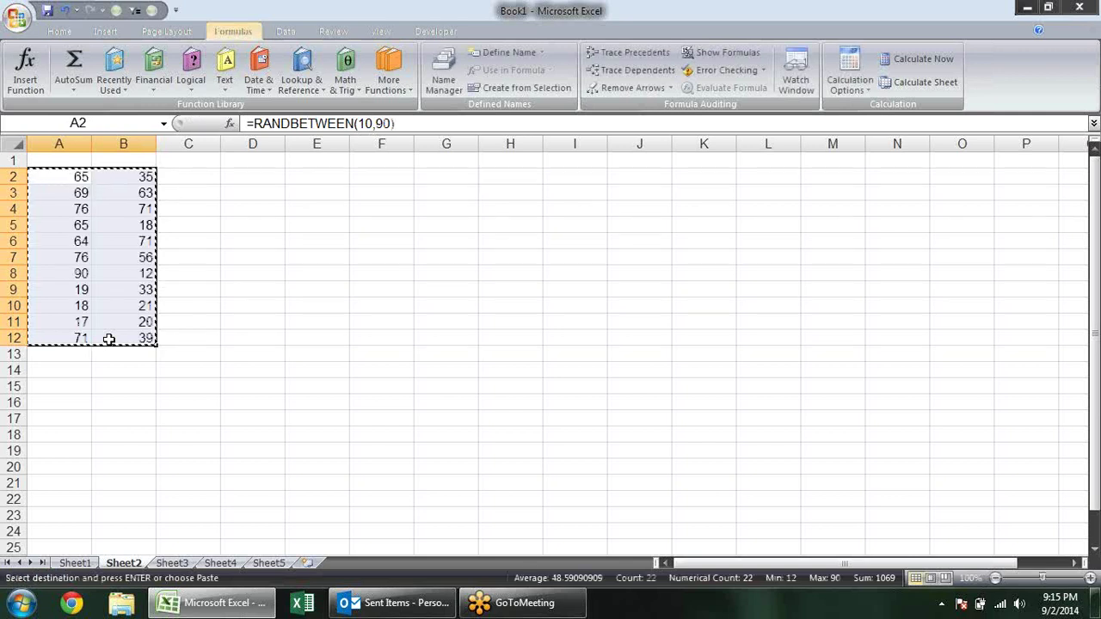
{"action": "key", "text": "ctrl+alt+v"}
{"action": "key", "text": "v"}
{"action": "key", "text": "Return"}
{"action": "key", "text": "Escape"}
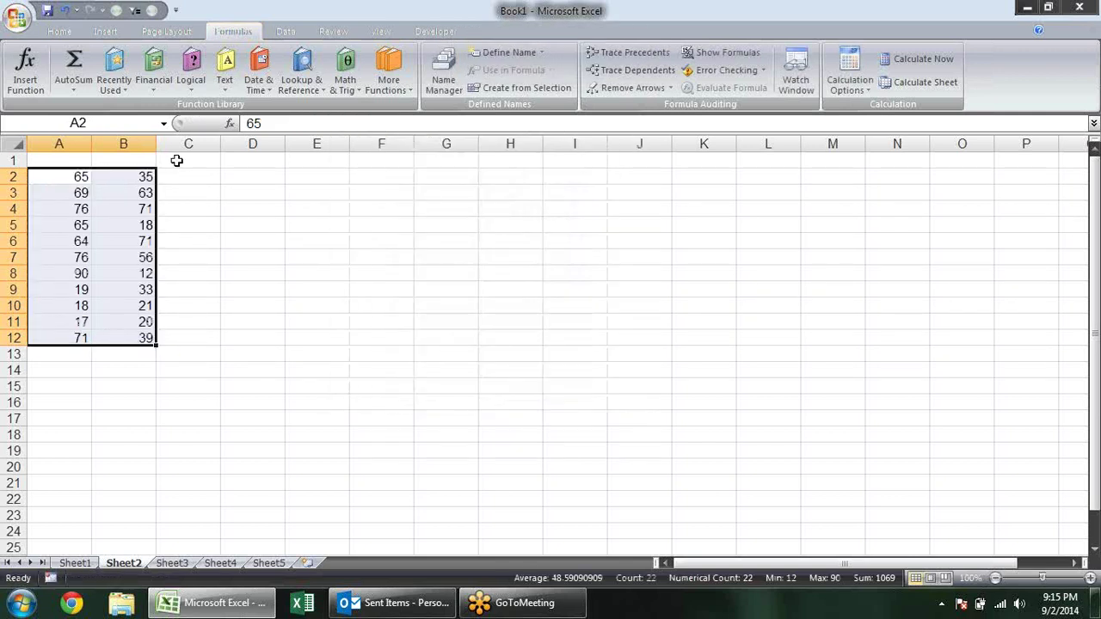
{"action": "left_click", "coordinate": [176, 163]}
{"action": "left_click", "coordinate": [178, 173]}
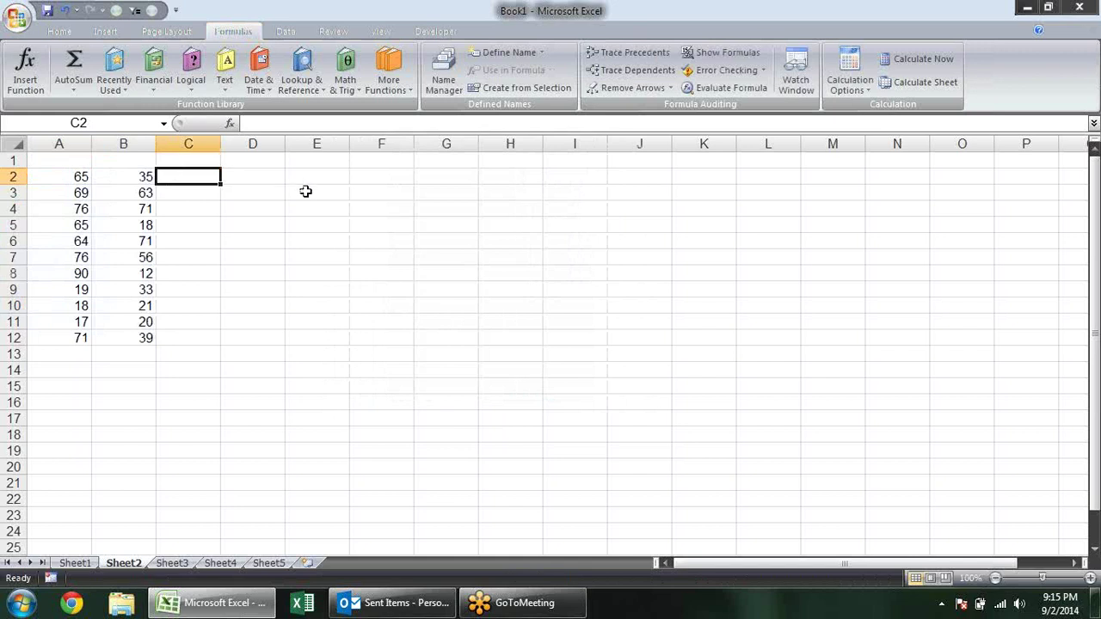
Step: Head columns A1:C1 with Rate, qty and Amount
{"action": "key", "text": "Up"}
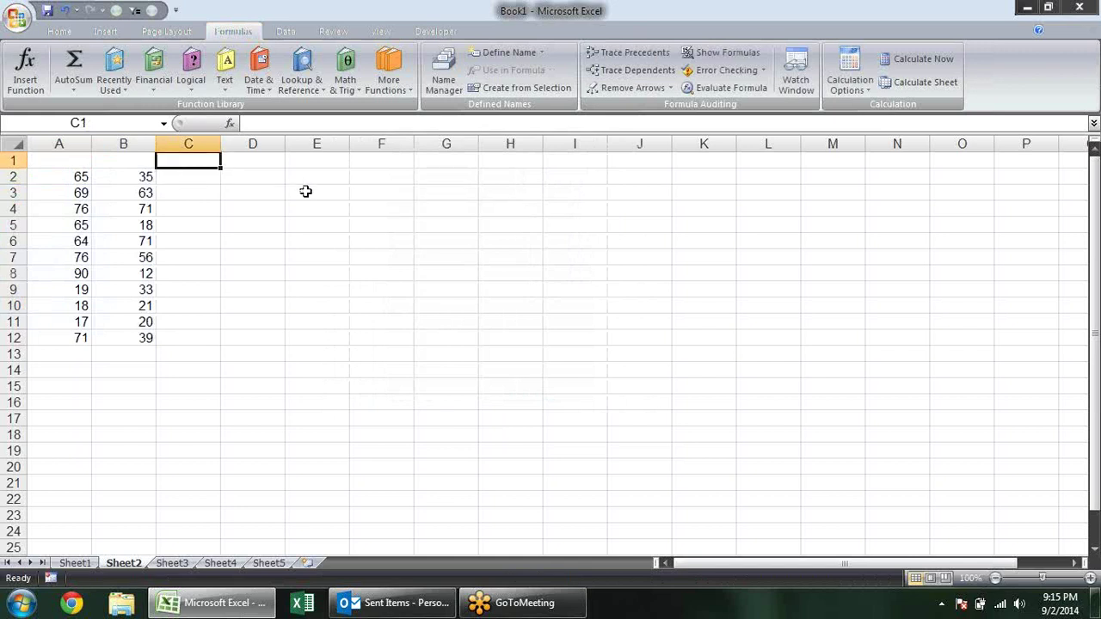
{"action": "key", "text": "Left"}
{"action": "key", "text": "Left"}
{"action": "type", "text": "Rat"}
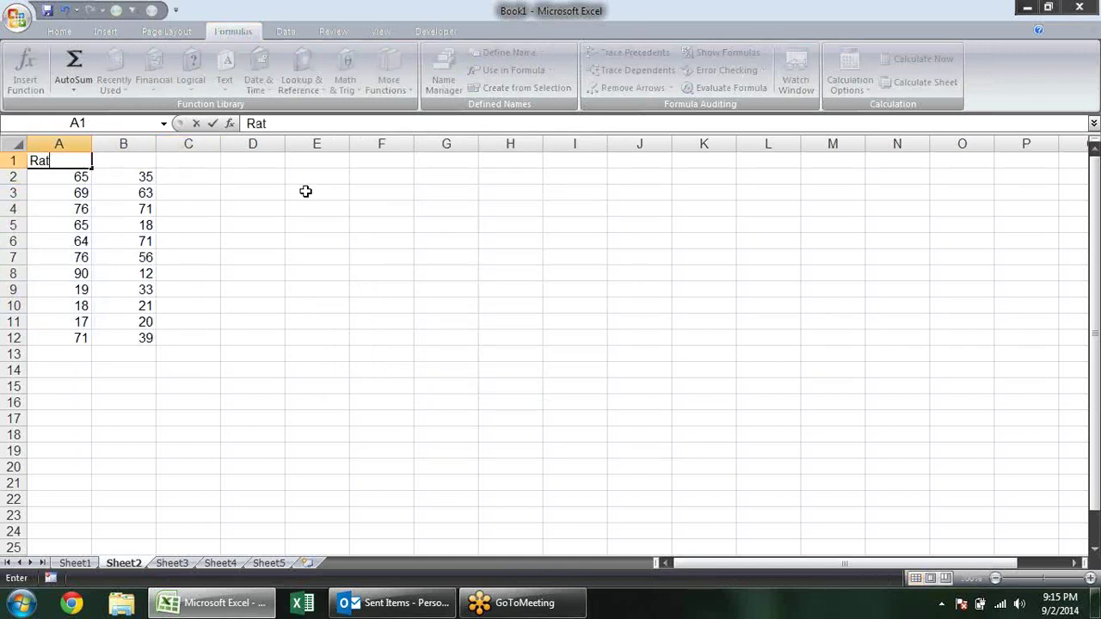
{"action": "type", "text": "e"}
{"action": "key", "text": "Tab"}
{"action": "type", "text": "qty"}
{"action": "key", "text": "Tab"}
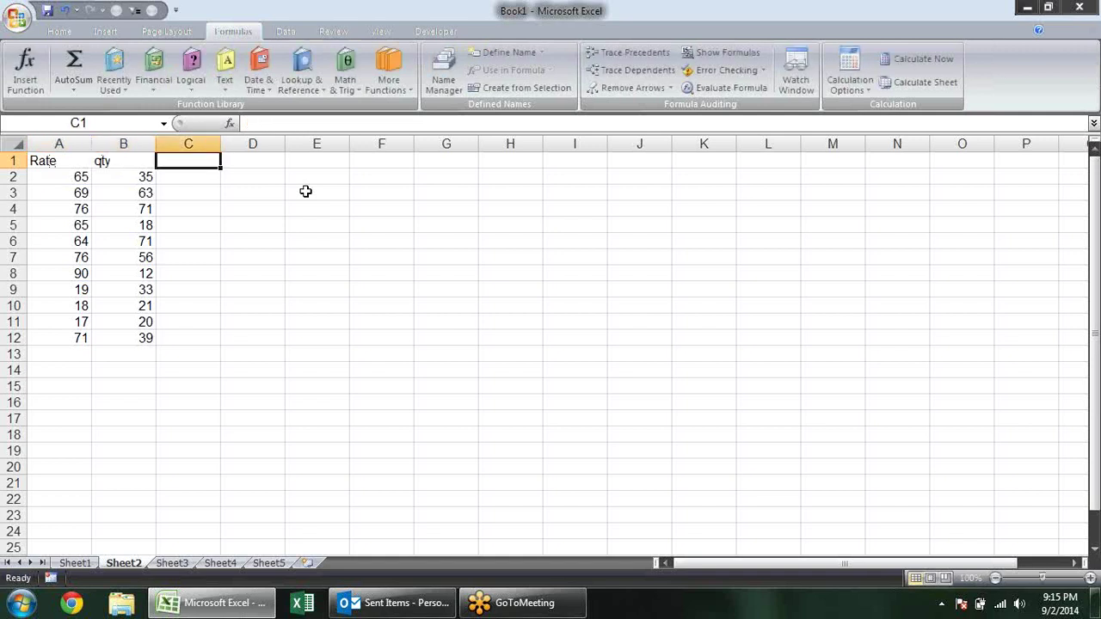
{"action": "key", "text": "Down"}
{"action": "type", "text": "="}
{"action": "key", "text": "Escape"}
{"action": "key", "text": "Up"}
{"action": "type", "text": "Amount"}
{"action": "key", "text": "Return"}
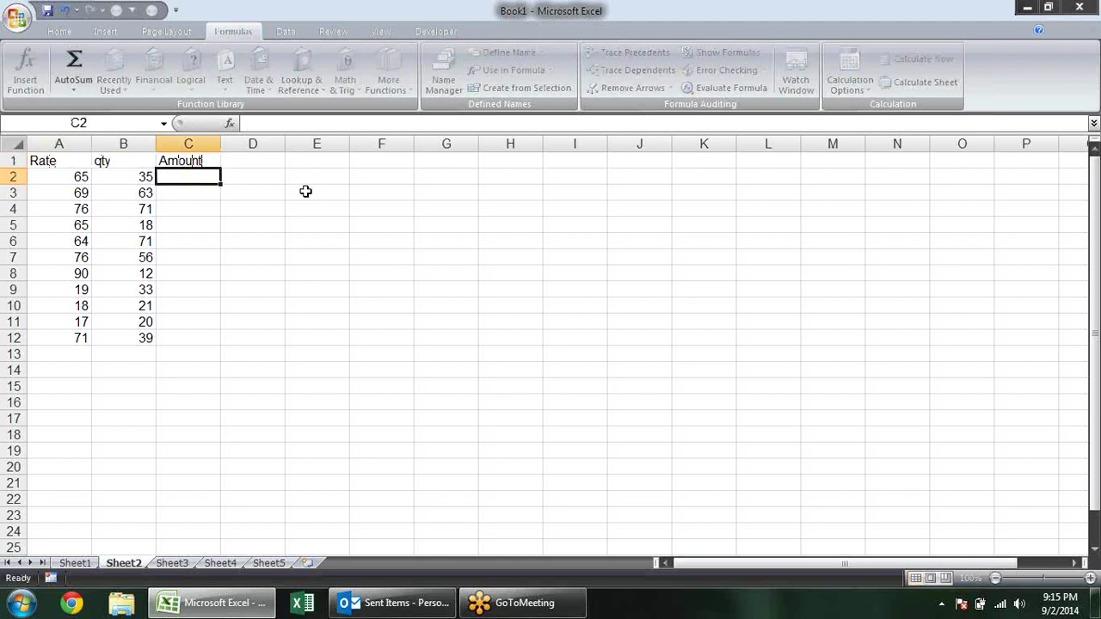
Step: Enter =A2*B2 in C2 and fill it down to C12
{"action": "type", "text": "="}
{"action": "key", "text": "Left"}
{"action": "key", "text": "Left"}
{"action": "type", "text": "*"}
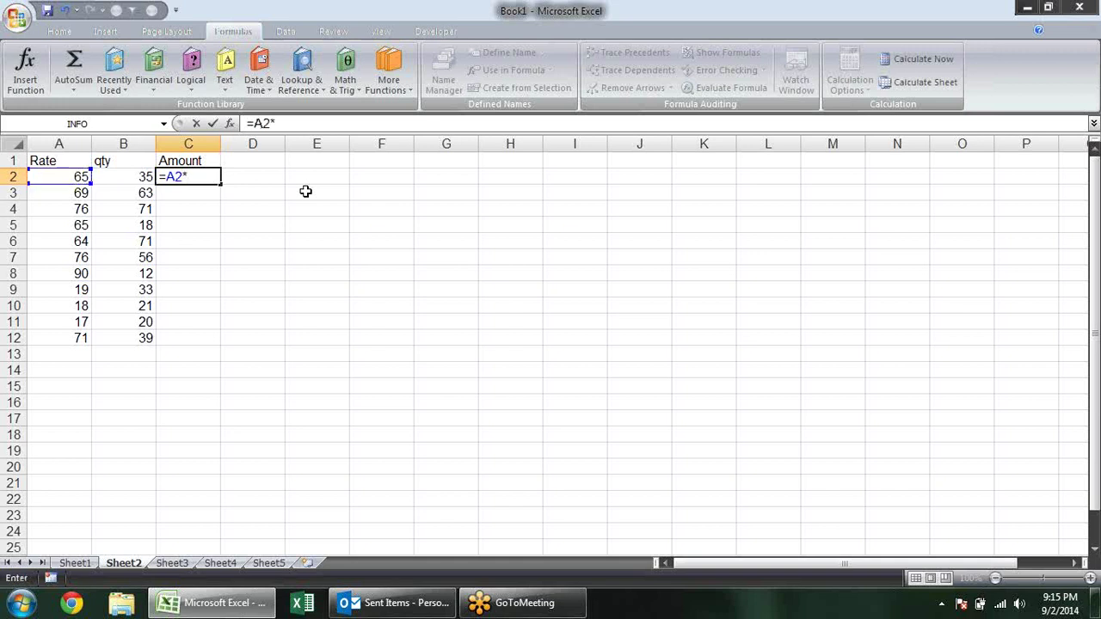
{"action": "key", "text": "Left"}
{"action": "key", "text": "Return"}
{"action": "key", "text": "Up"}
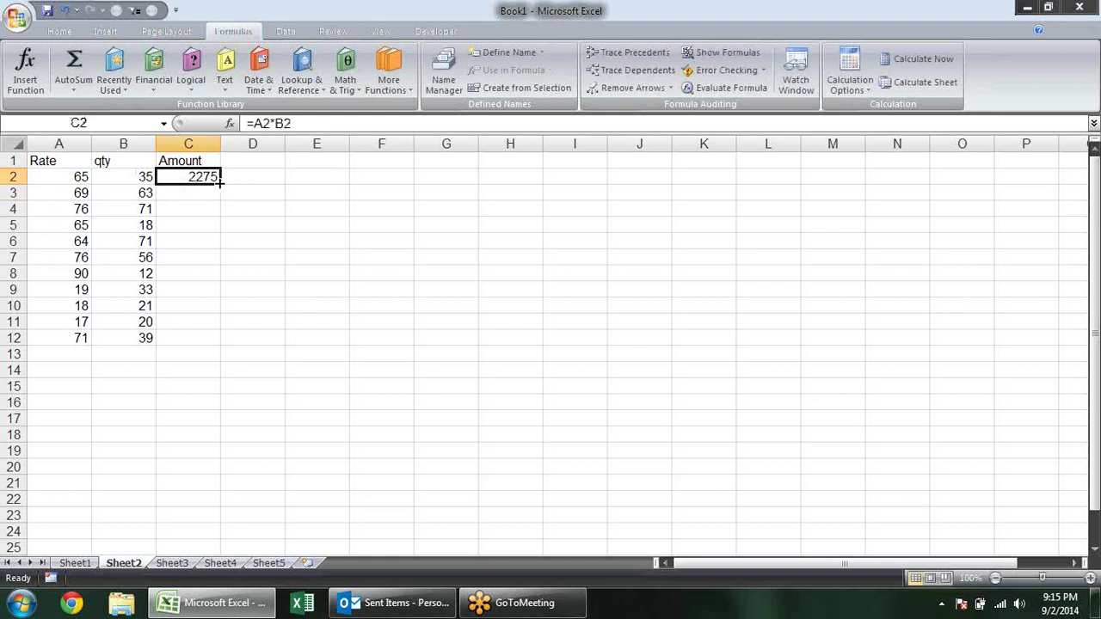
{"action": "double_click", "coordinate": [221, 182]}
Step: Label D1 as a second Amount column
{"action": "left_click", "coordinate": [251, 160]}
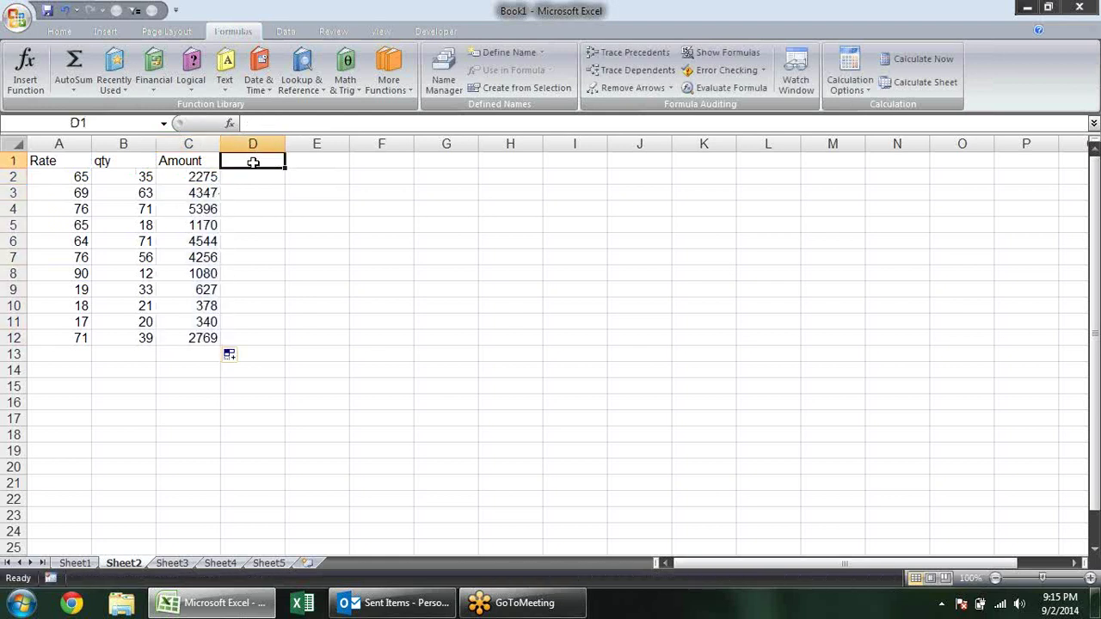
{"action": "type", "text": "Amount"}
{"action": "key", "text": "Return"}
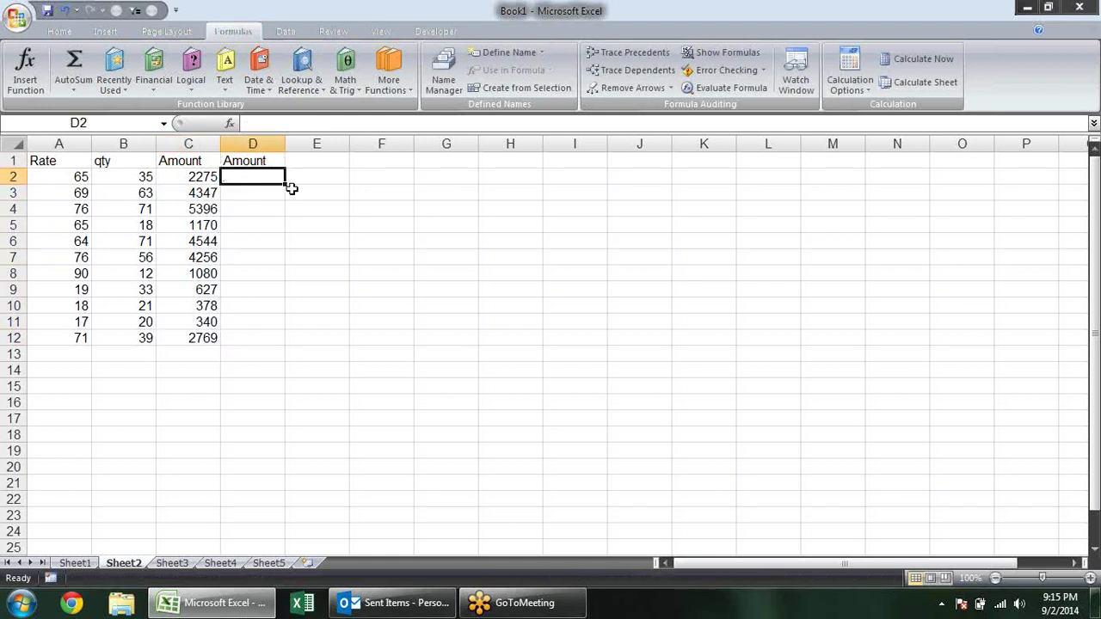
Step: Enter =PRODUCT(A2,B2) in D2
{"action": "type", "text": "="}
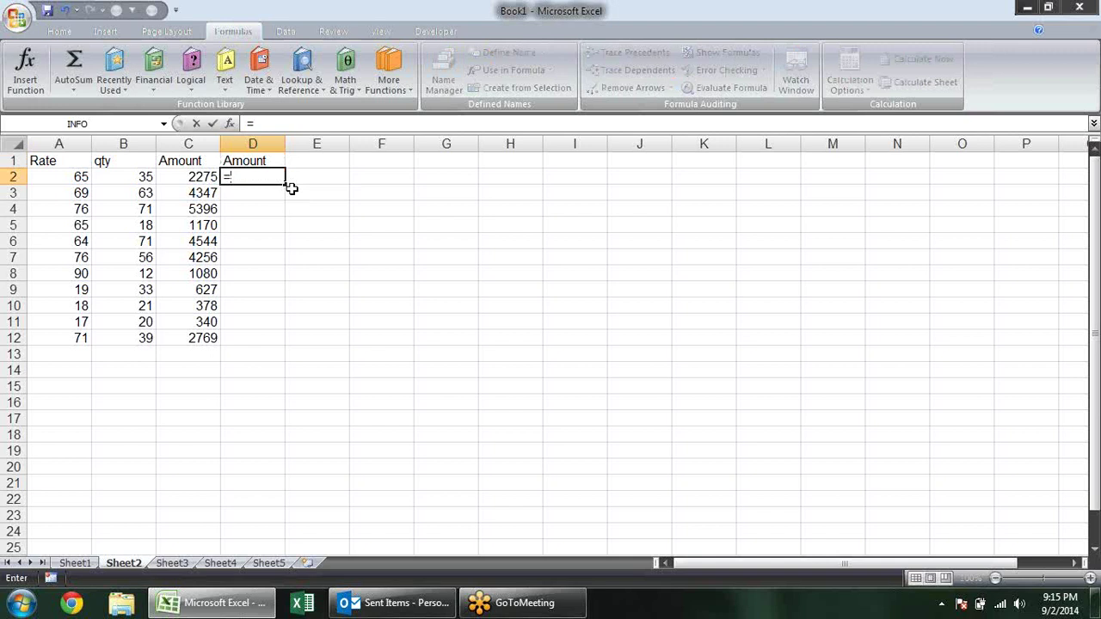
{"action": "type", "text": "p"}
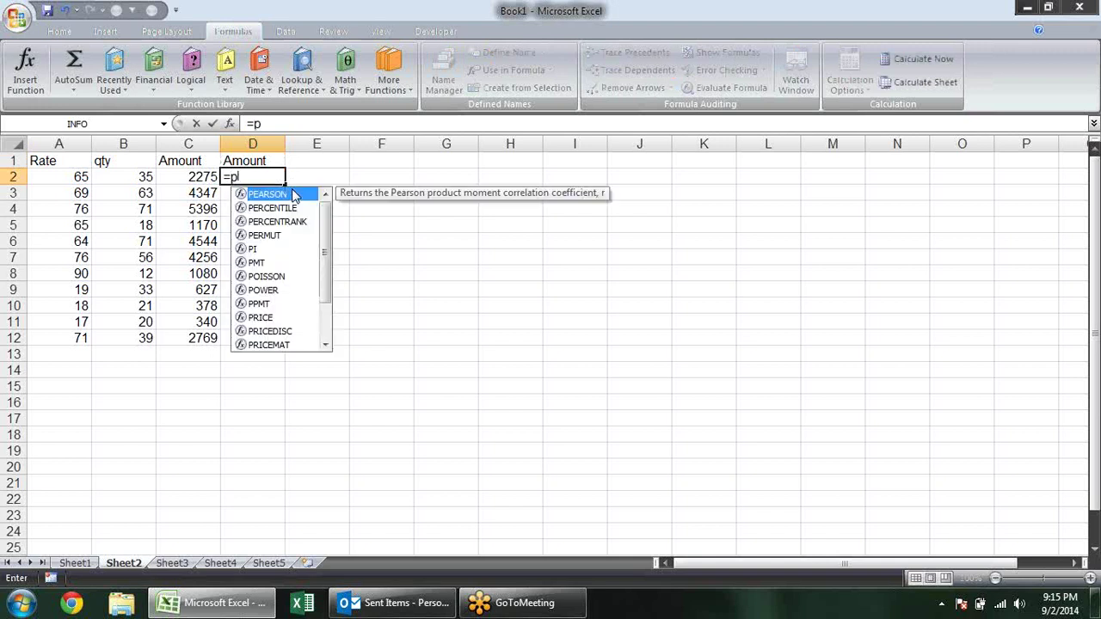
{"action": "type", "text": "ro"}
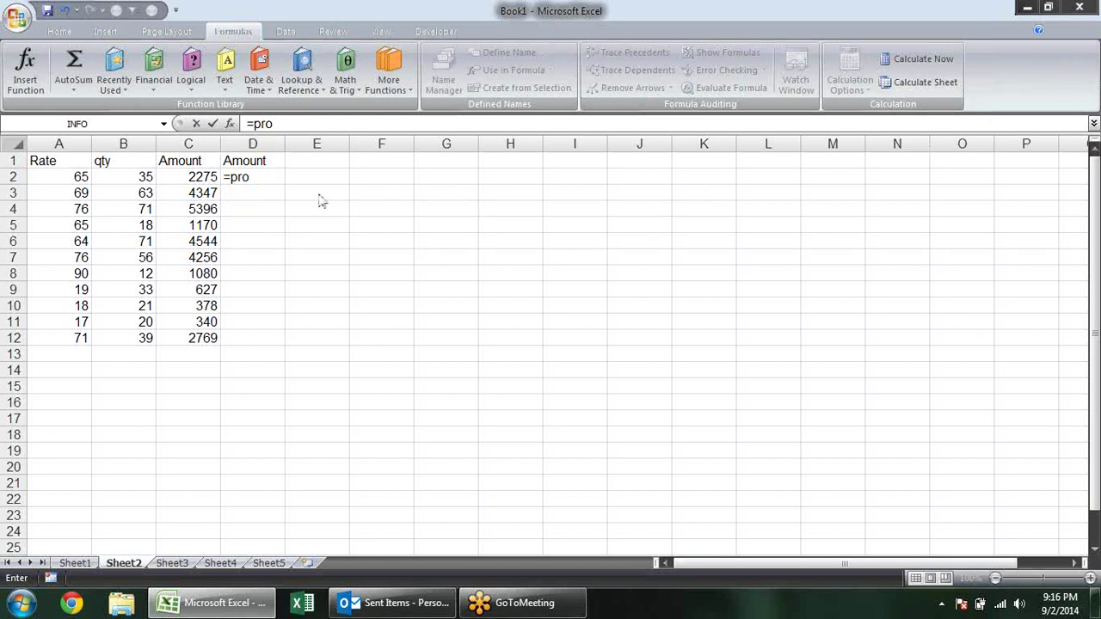
{"action": "left_click", "coordinate": [266, 174]}
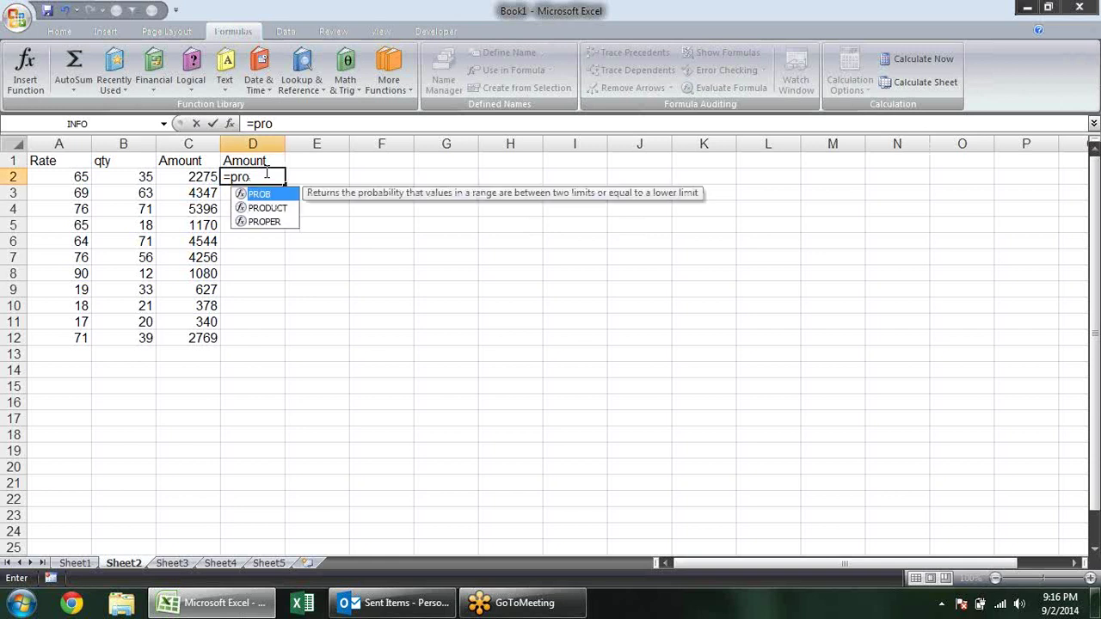
{"action": "key", "text": "Down"}
{"action": "key", "text": "Tab"}
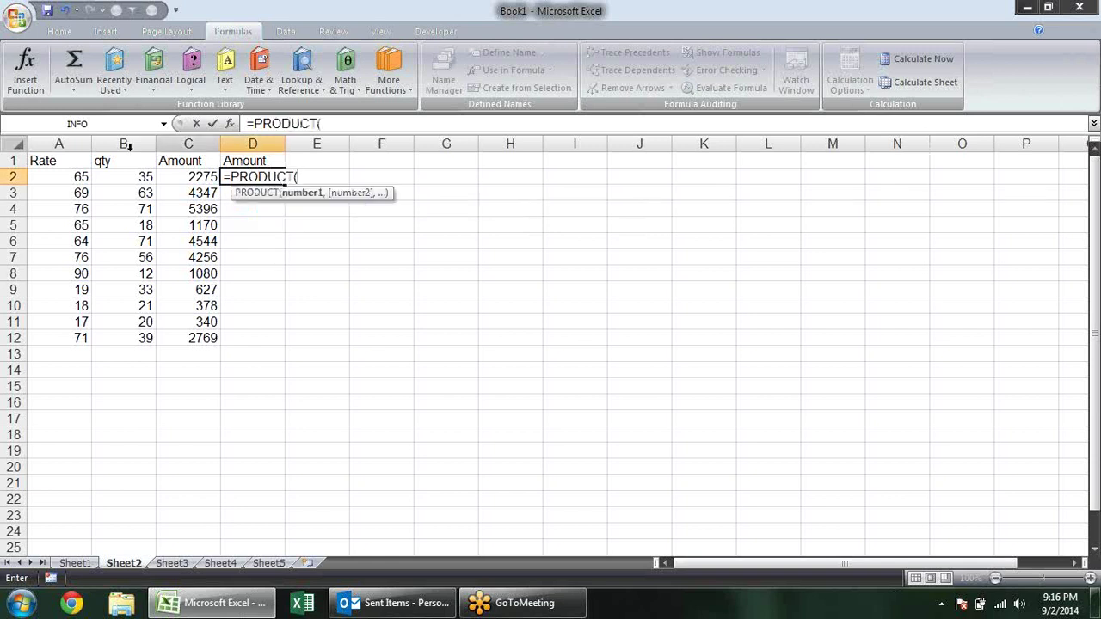
{"action": "left_click", "coordinate": [81, 175]}
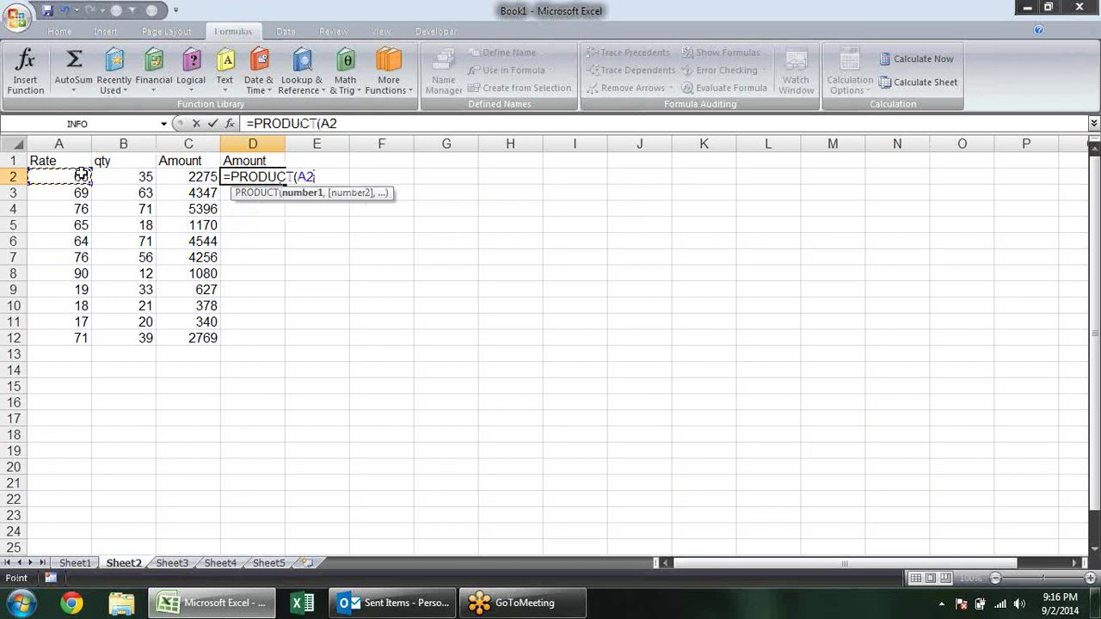
{"action": "type", "text": ","}
{"action": "left_click", "coordinate": [141, 175]}
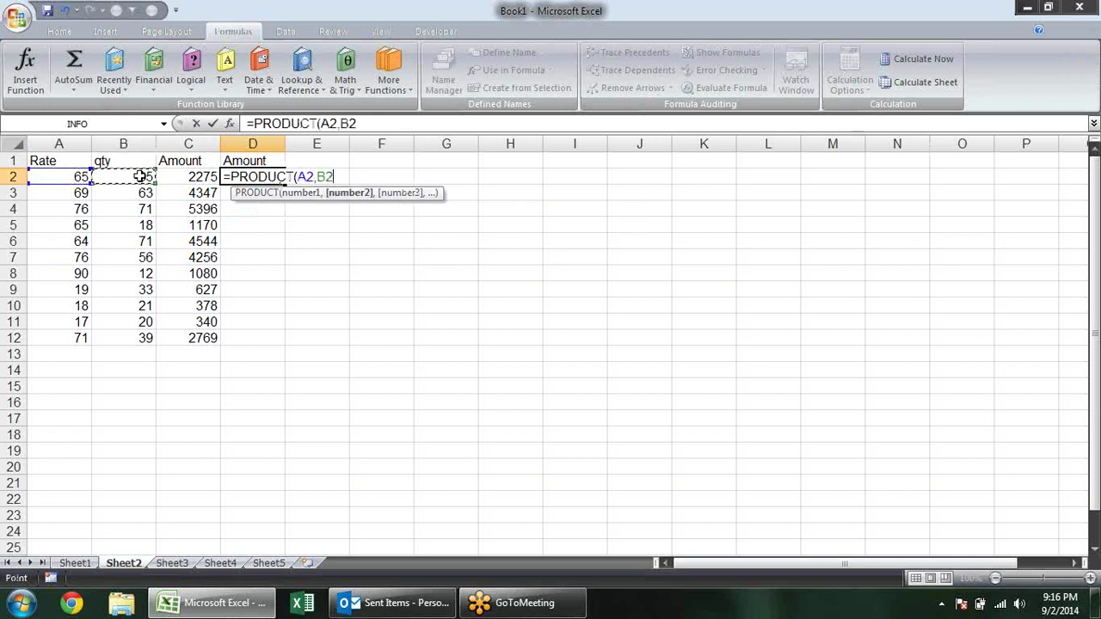
{"action": "key", "text": "Return"}
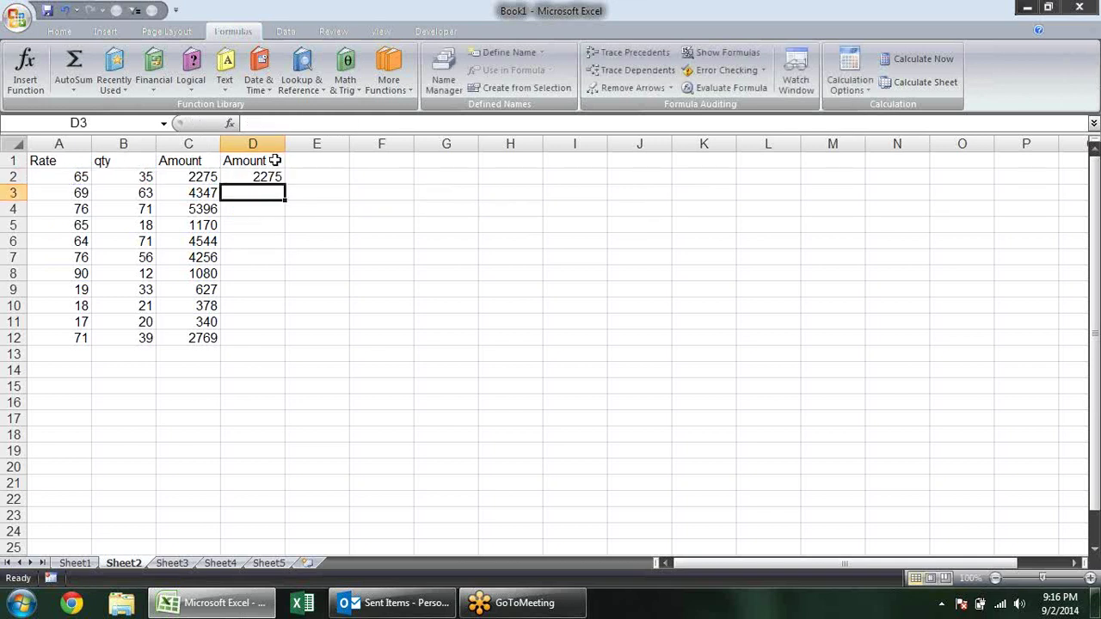
Step: Fill the PRODUCT formula down to D12, then select C12
{"action": "left_click", "coordinate": [280, 176]}
{"action": "double_click", "coordinate": [287, 183]}
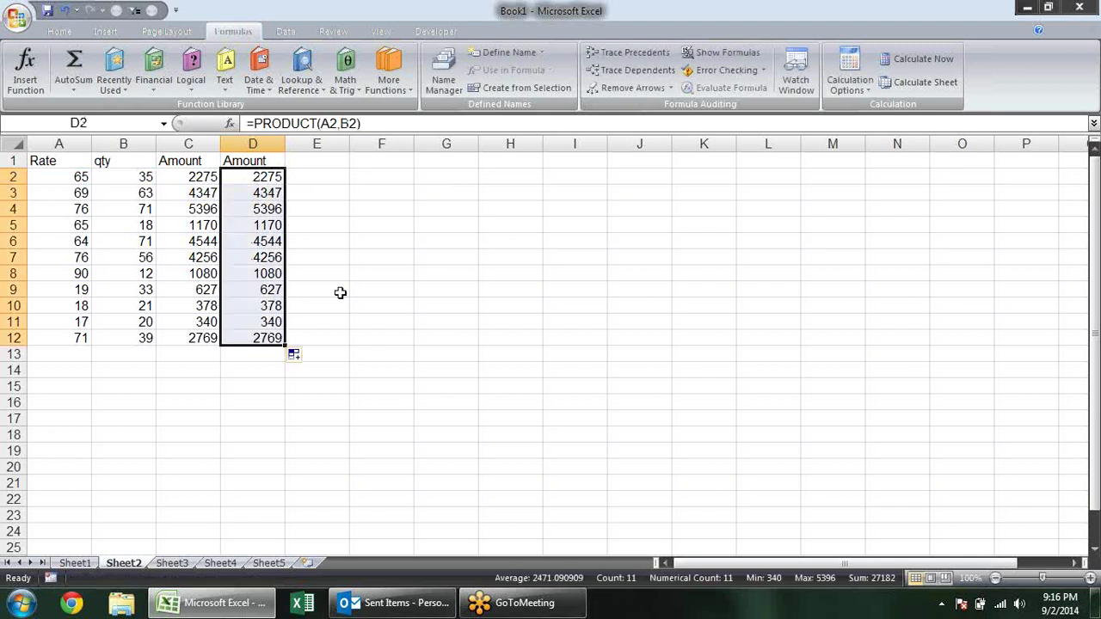
{"action": "left_click", "coordinate": [370, 343]}
{"action": "left_click", "coordinate": [213, 340]}
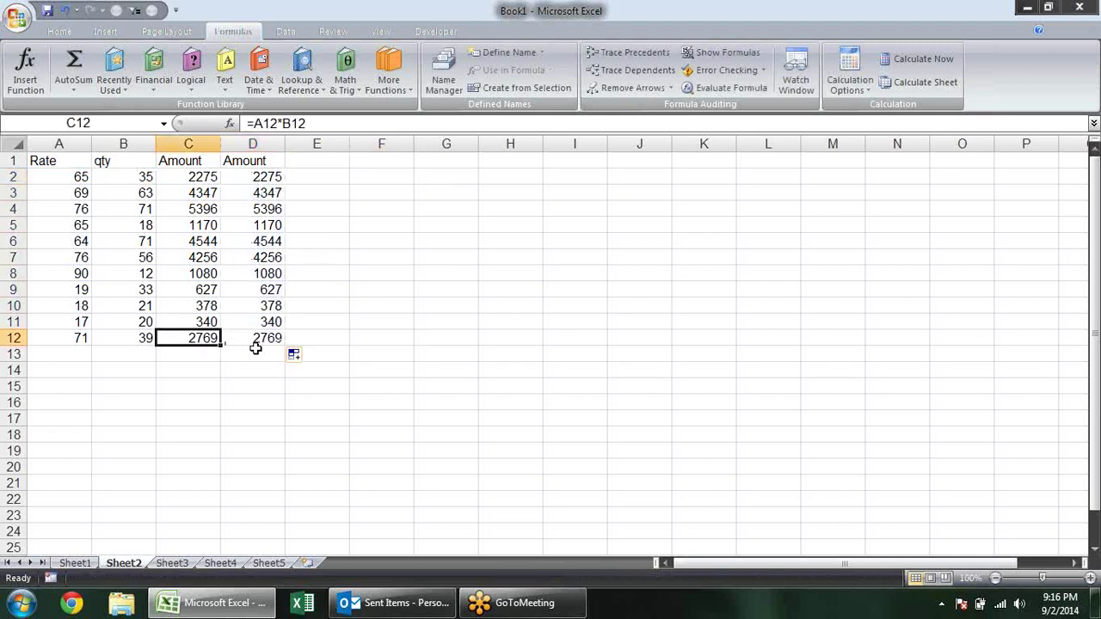
Step: AutoSum the Amount column into C13 and make the total bold
{"action": "left_click", "coordinate": [216, 353]}
{"action": "key", "text": "alt+equal"}
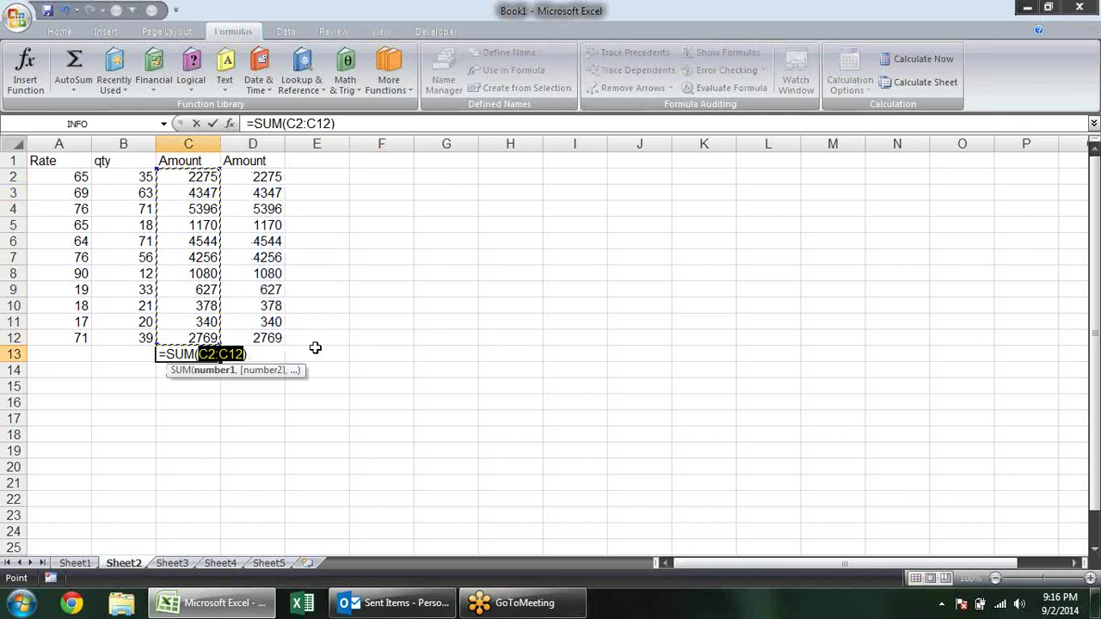
{"action": "key", "text": "Return"}
{"action": "key", "text": "Up"}
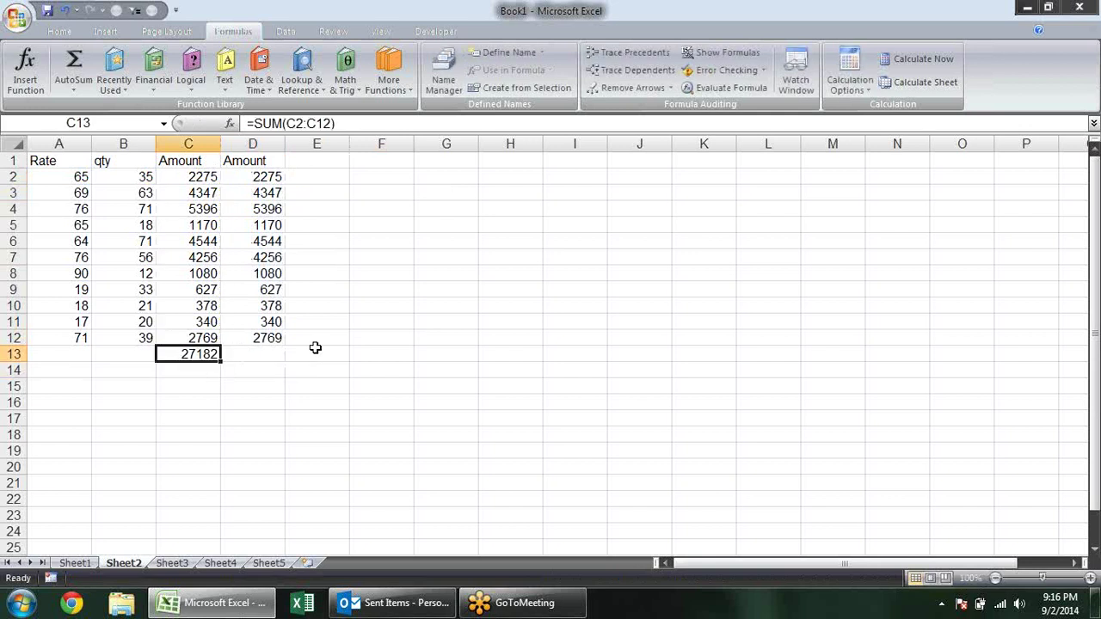
{"action": "key", "text": "ctrl+b"}
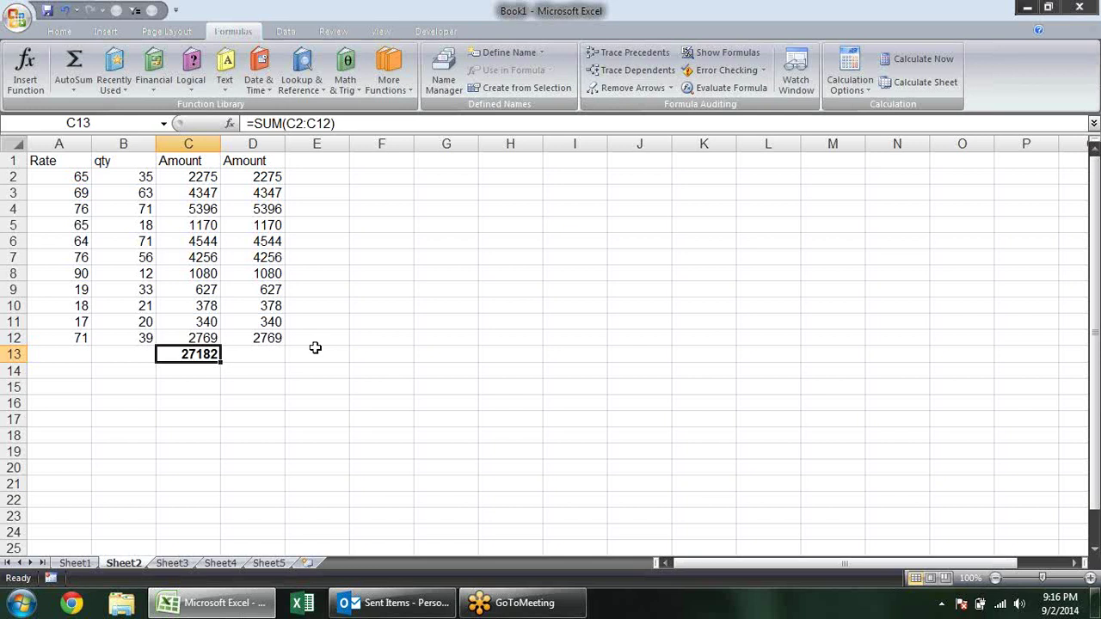
Step: Label the total 'G.Total' in B13
{"action": "key", "text": "Left"}
{"action": "type", "text": "G"}
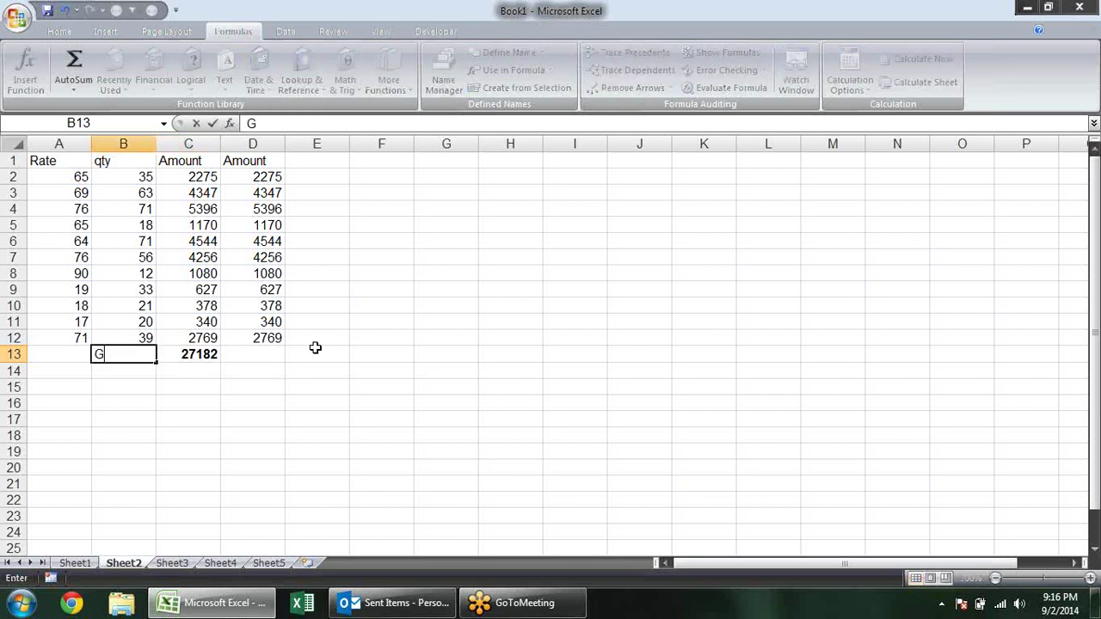
{"action": "type", "text": ".Total"}
{"action": "key", "text": "Return"}
{"action": "left_click_drag", "start_coordinate": [189, 144], "coordinate": [253, 144]}
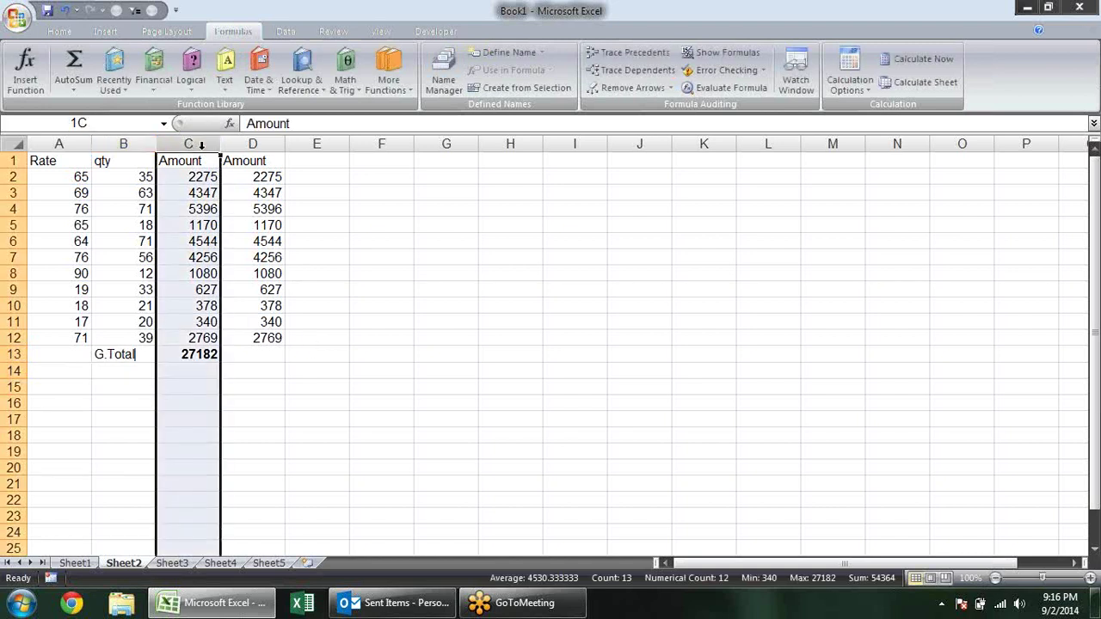
{"action": "left_click", "coordinate": [201, 356]}
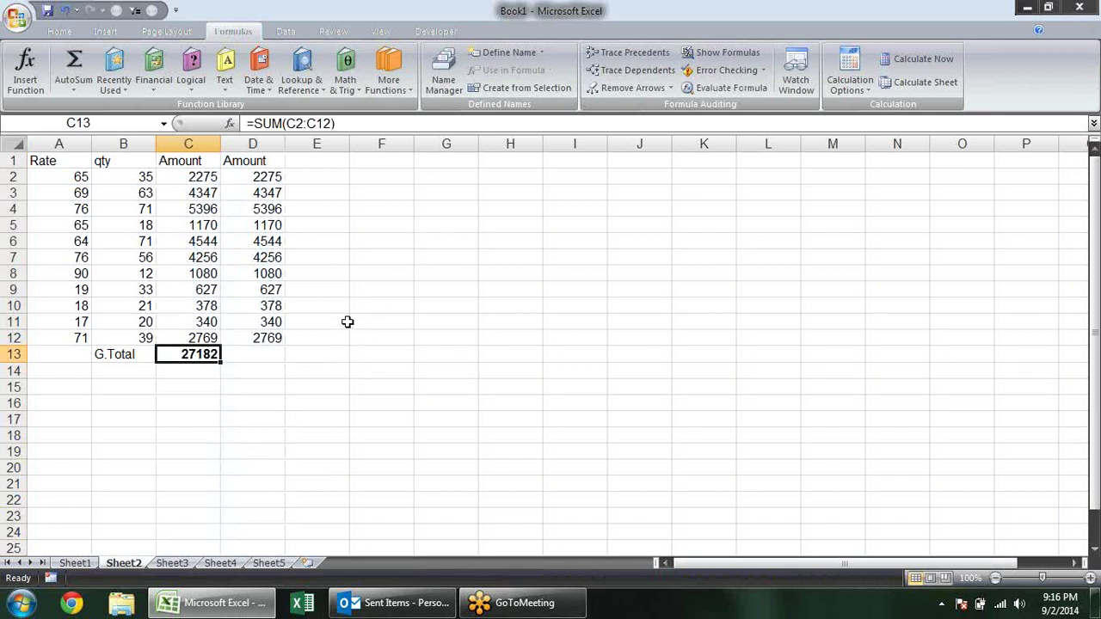
Step: Enter =SUMPRODUCT(A2:A12,B2:B12) in C14, returning 27182
{"action": "left_click", "coordinate": [185, 378]}
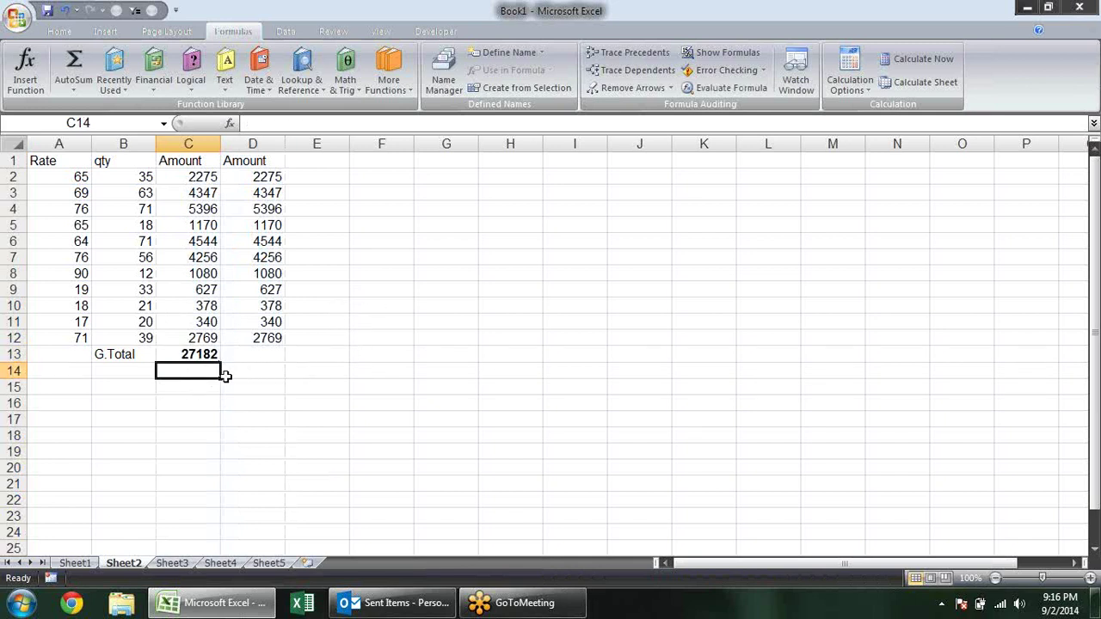
{"action": "type", "text": "=sum"}
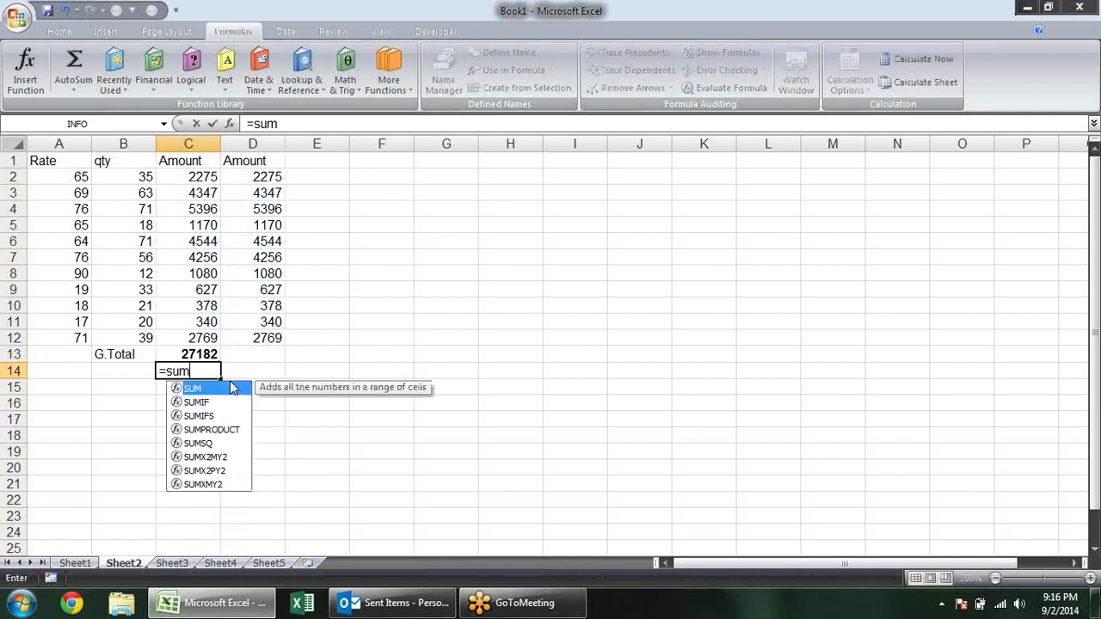
{"action": "type", "text": "pr"}
{"action": "key", "text": "Tab"}
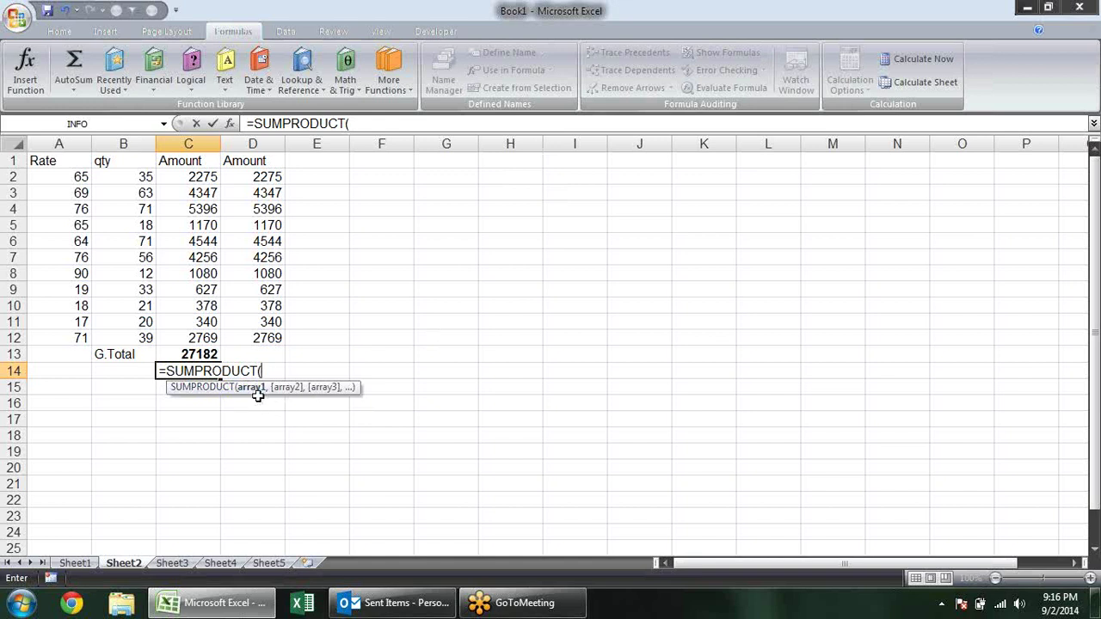
{"action": "left_click_drag", "start_coordinate": [76, 174], "coordinate": [68, 342]}
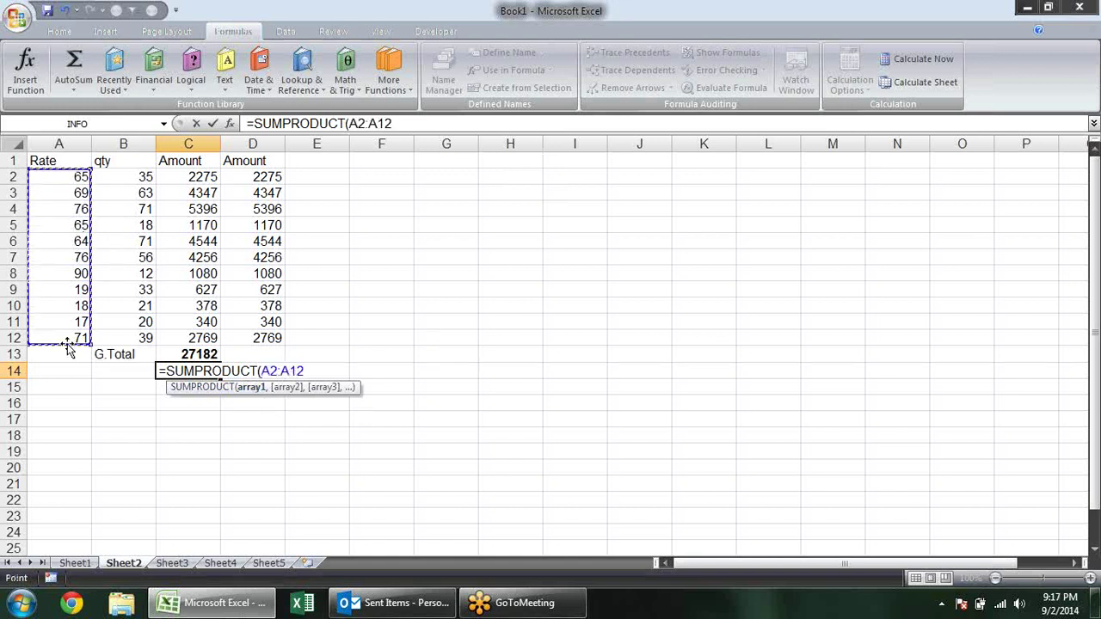
{"action": "type", "text": ","}
{"action": "left_click_drag", "start_coordinate": [142, 176], "coordinate": [145, 340]}
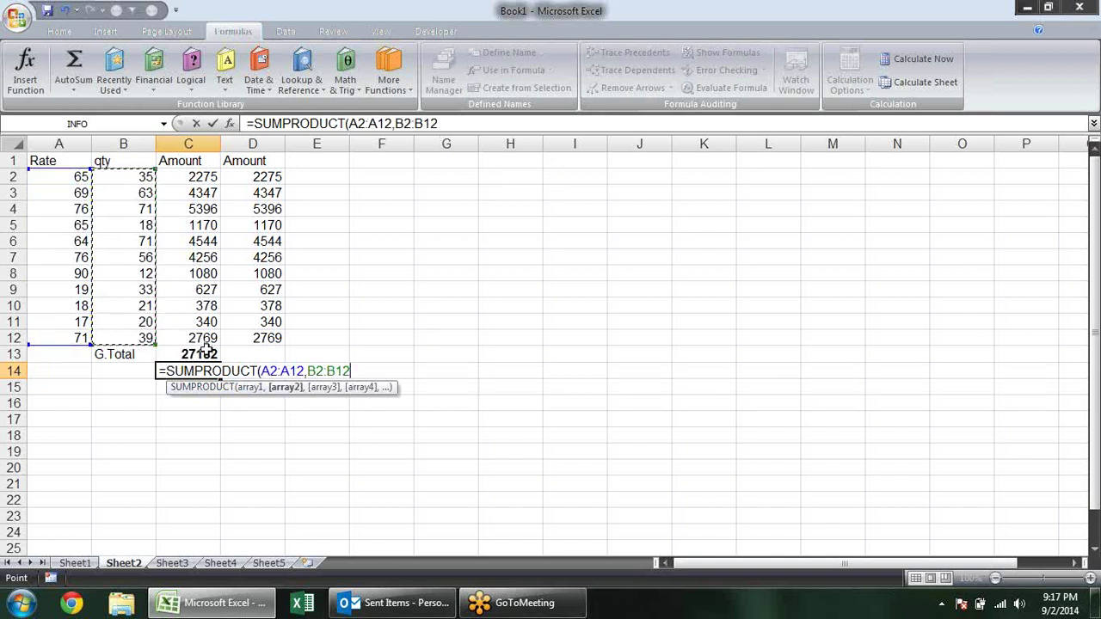
{"action": "type", "text": ")"}
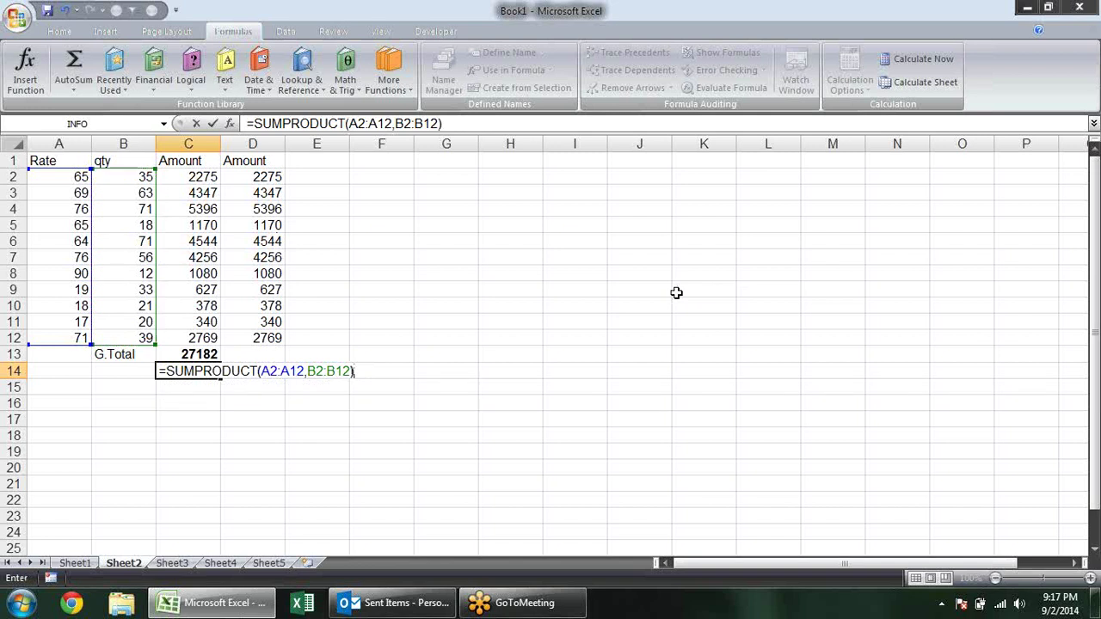
{"action": "key", "text": "Return"}
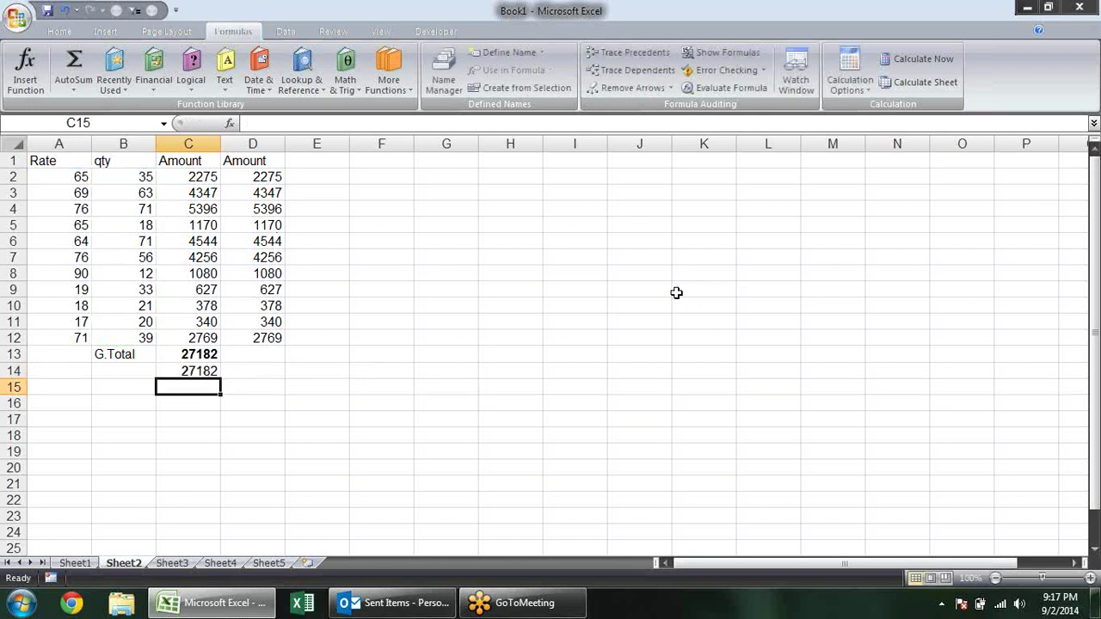
{"action": "key", "text": "Up"}
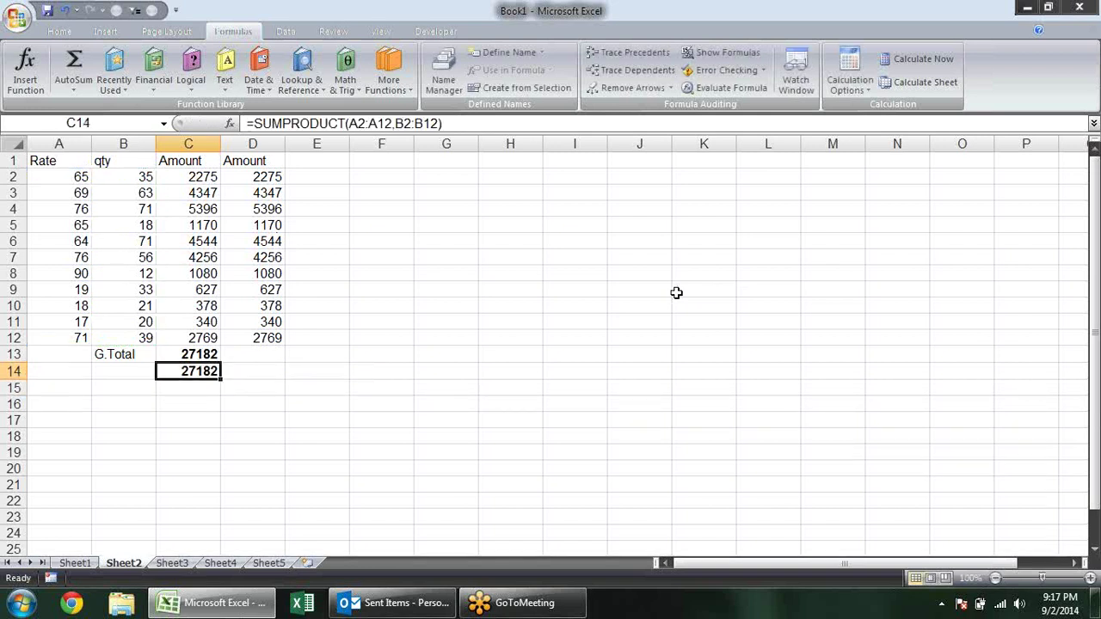
{"action": "left_click", "coordinate": [169, 386]}
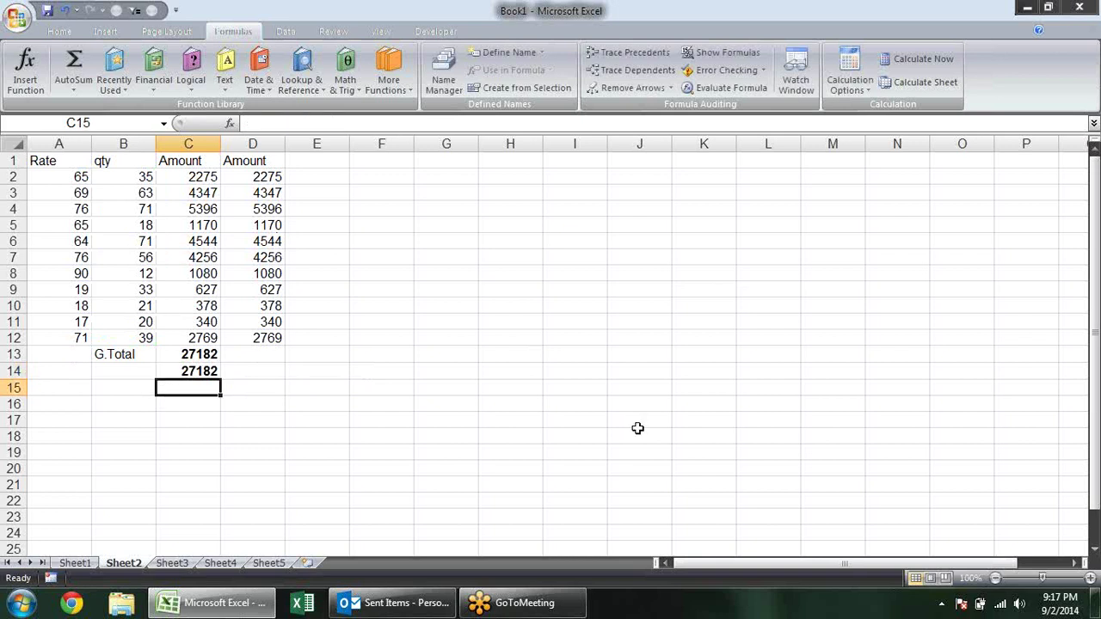
Step: Enter {=SUM(A2:A12*B2:B12)} as an array formula in C15 and inspect it
{"action": "type", "text": "="}
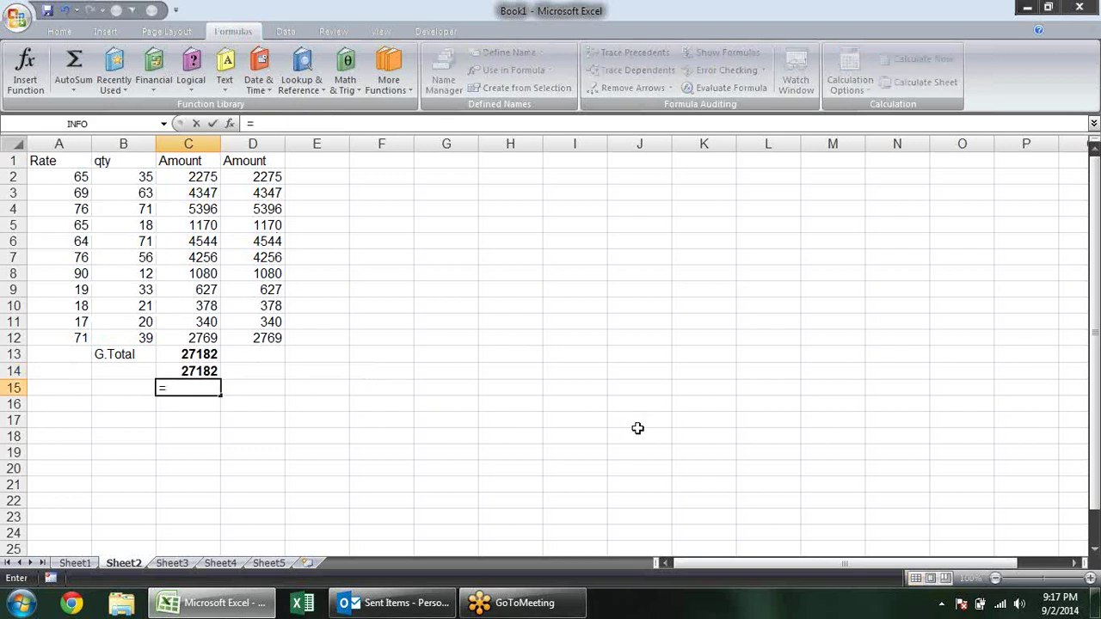
{"action": "type", "text": "sum"}
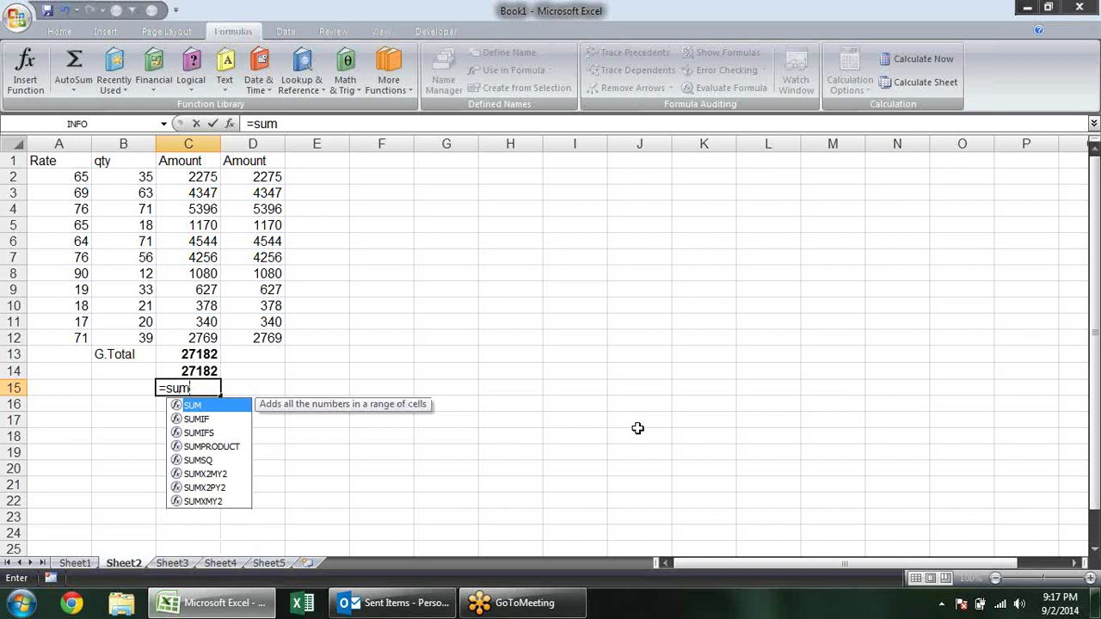
{"action": "type", "text": "("}
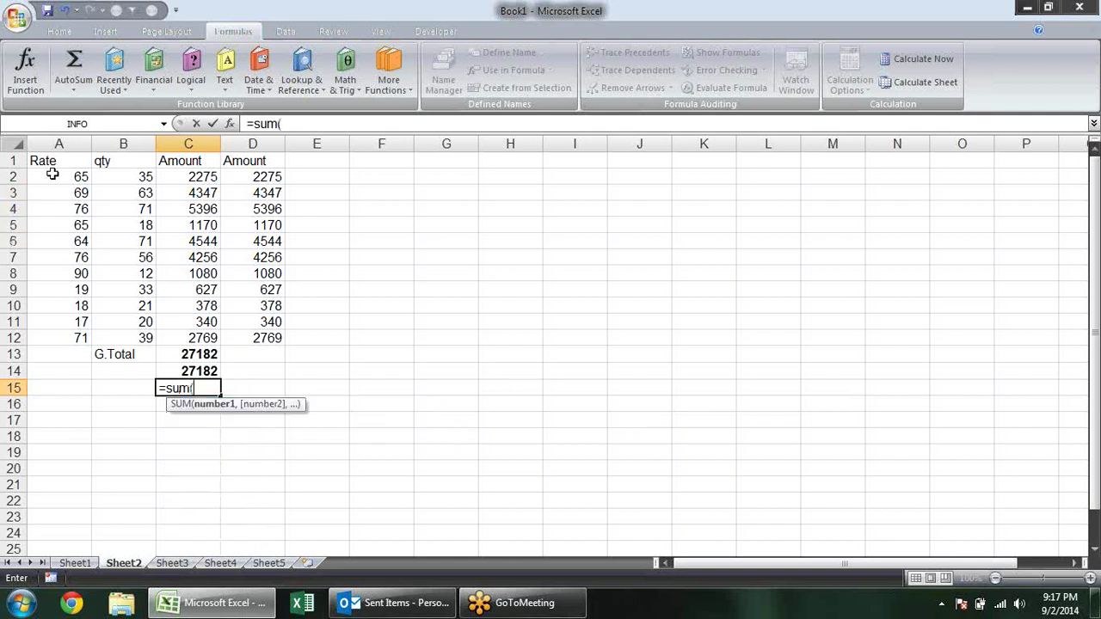
{"action": "left_click_drag", "start_coordinate": [52, 174], "coordinate": [74, 335]}
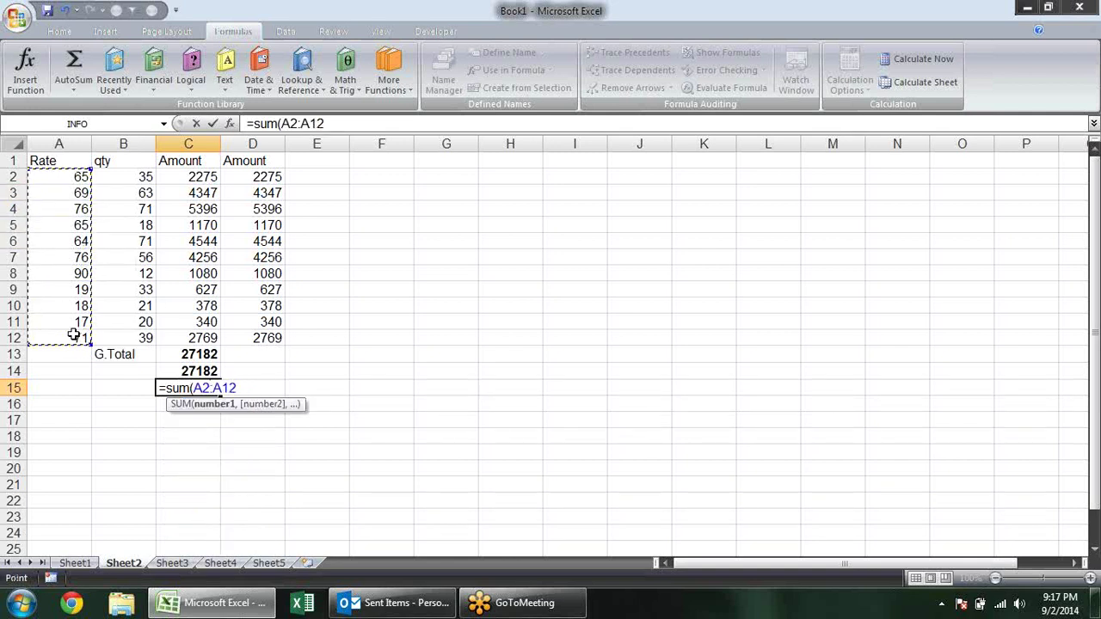
{"action": "type", "text": "*"}
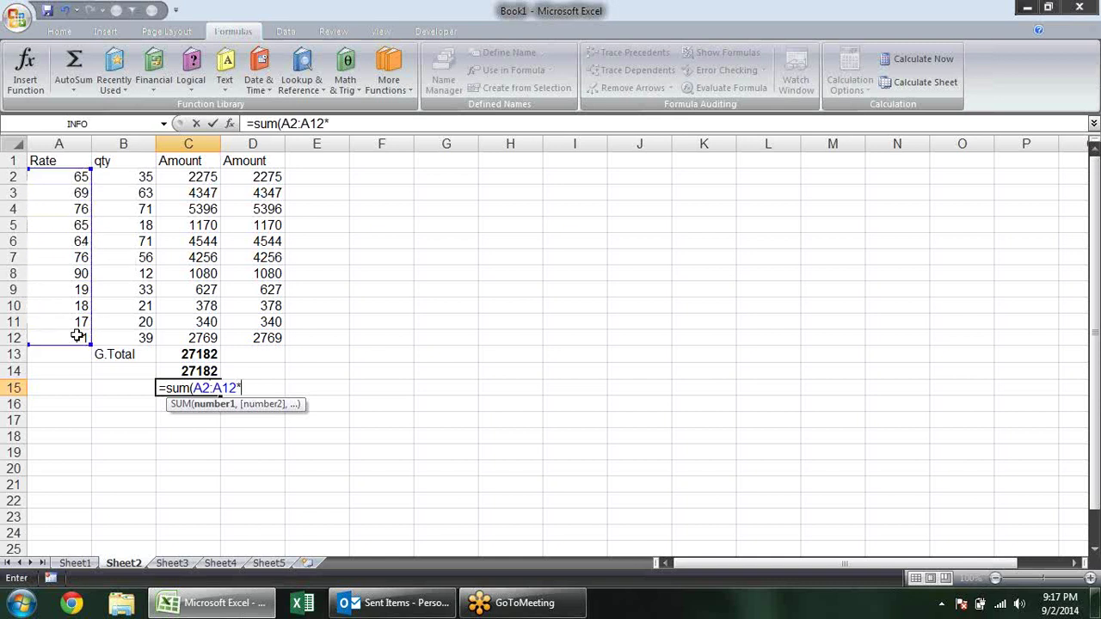
{"action": "left_click", "coordinate": [142, 176]}
{"action": "left_click_drag", "start_coordinate": [142, 176], "coordinate": [134, 344]}
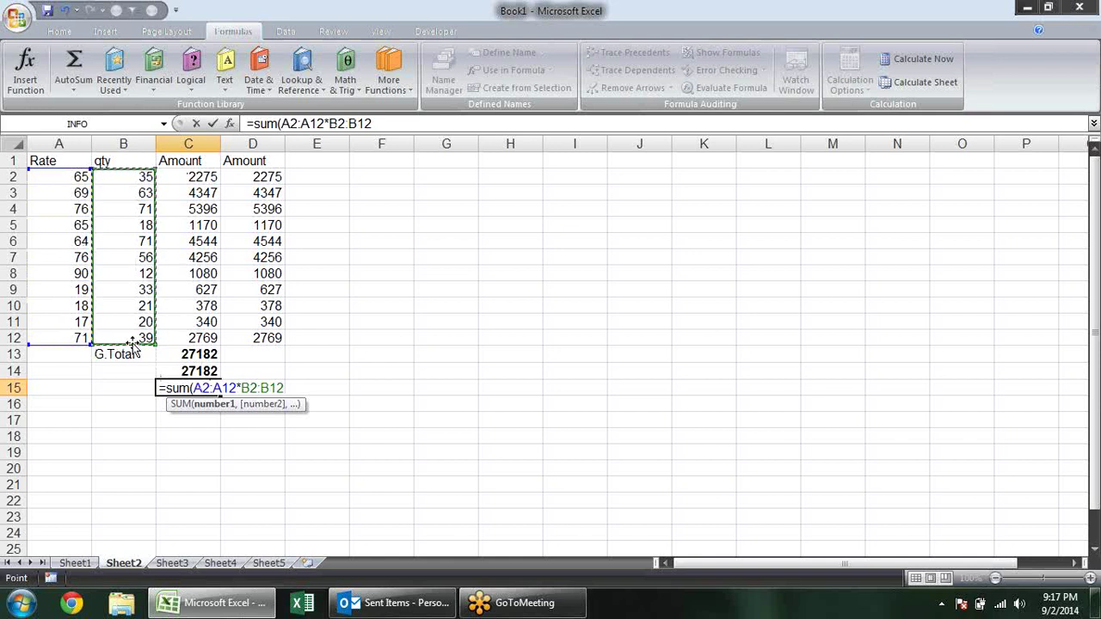
{"action": "type", "text": ")"}
{"action": "key", "text": "ctrl+shift+Return"}
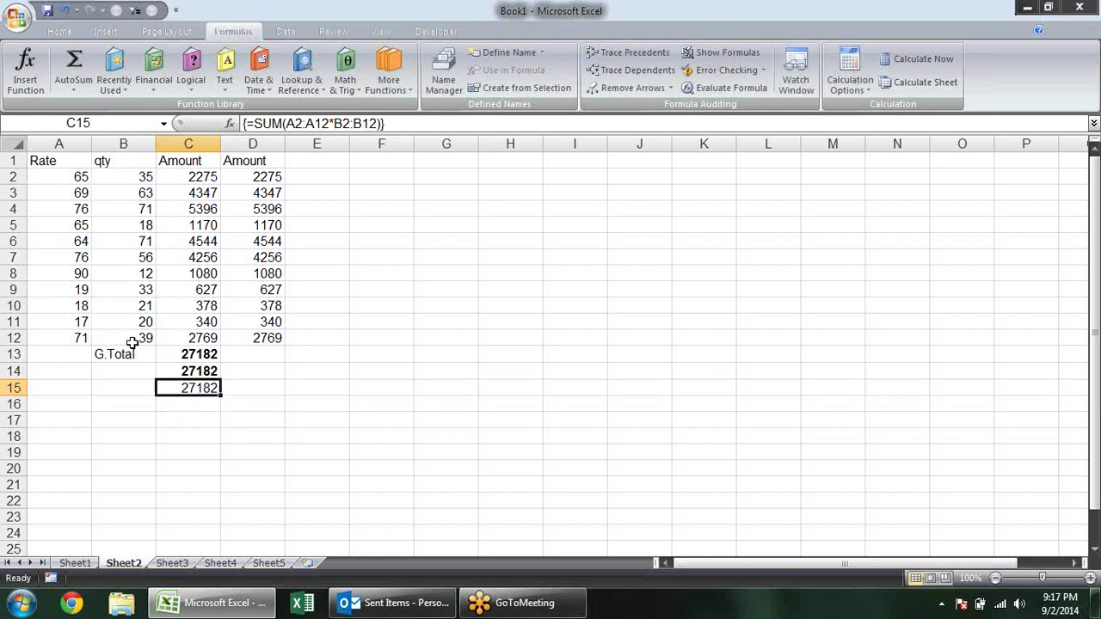
{"action": "key", "text": "F2"}
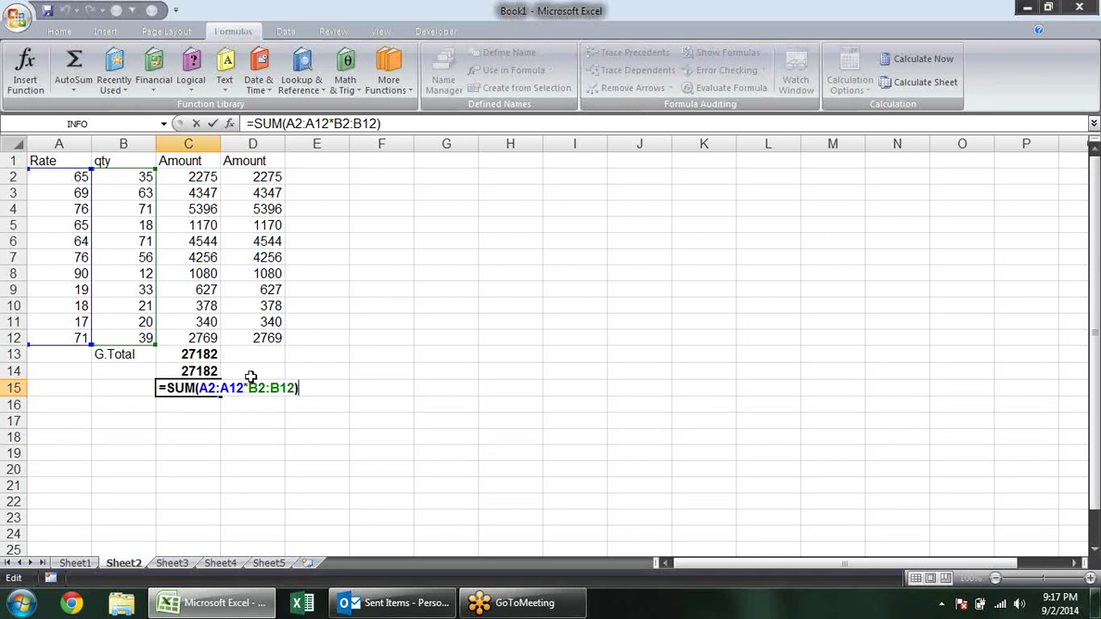
Step: Commit the C15 array total of 27182, then enter =SUM(A2*B2) in E4 to get 2275
{"action": "key", "text": "ctrl+Return"}
{"action": "left_click", "coordinate": [327, 207]}
{"action": "type", "text": "="}
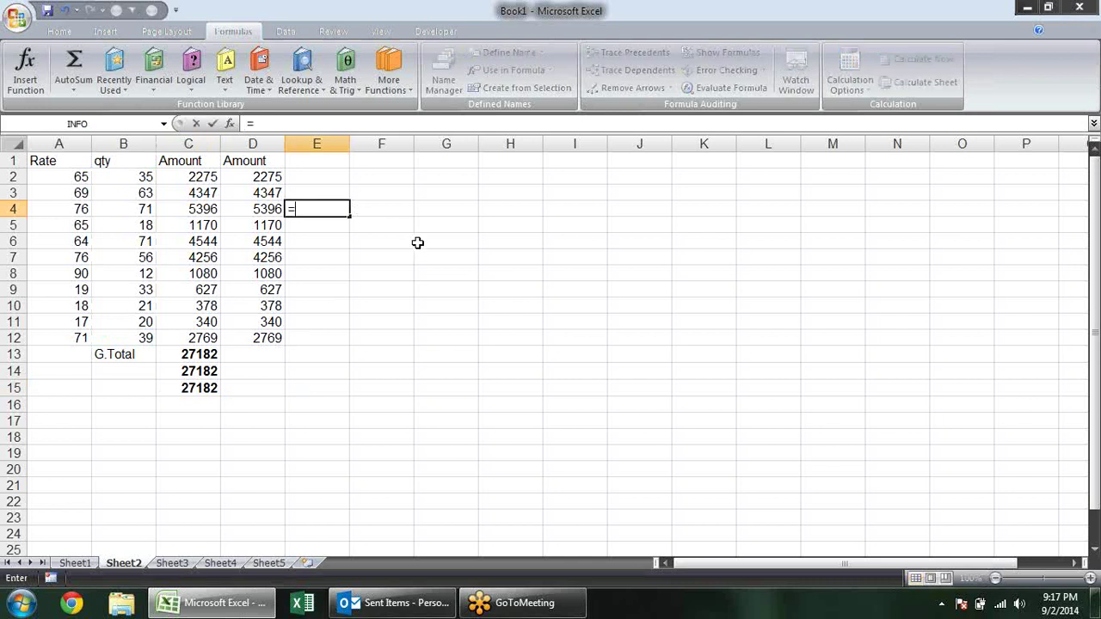
{"action": "type", "text": "sum"}
{"action": "key", "text": "Tab"}
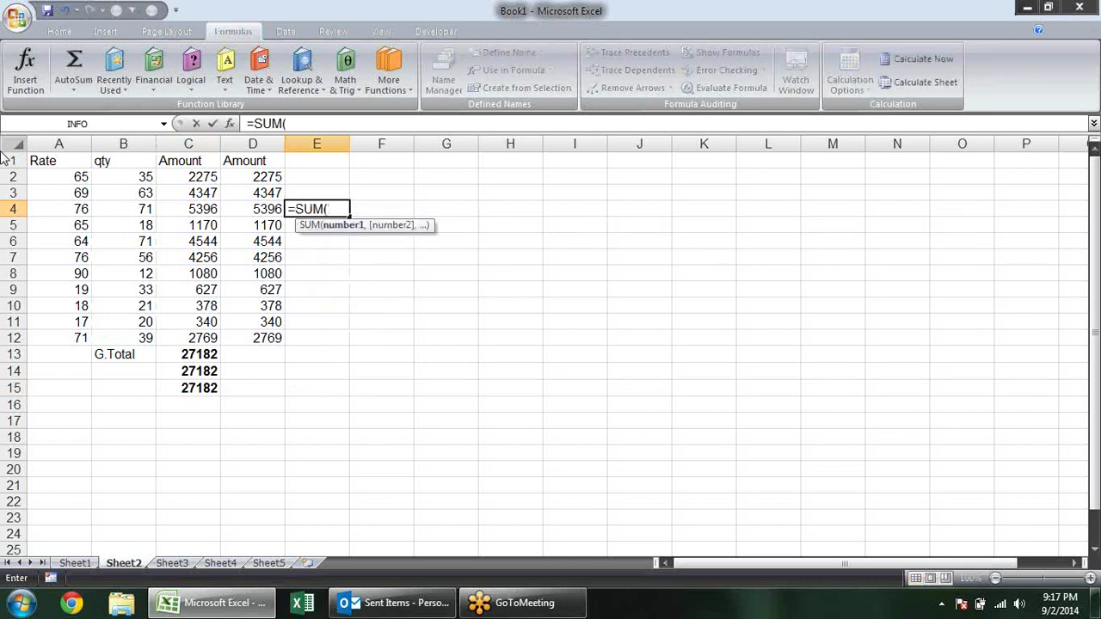
{"action": "left_click", "coordinate": [54, 180]}
{"action": "type", "text": "*"}
{"action": "left_click", "coordinate": [125, 180]}
{"action": "key", "text": "Return"}
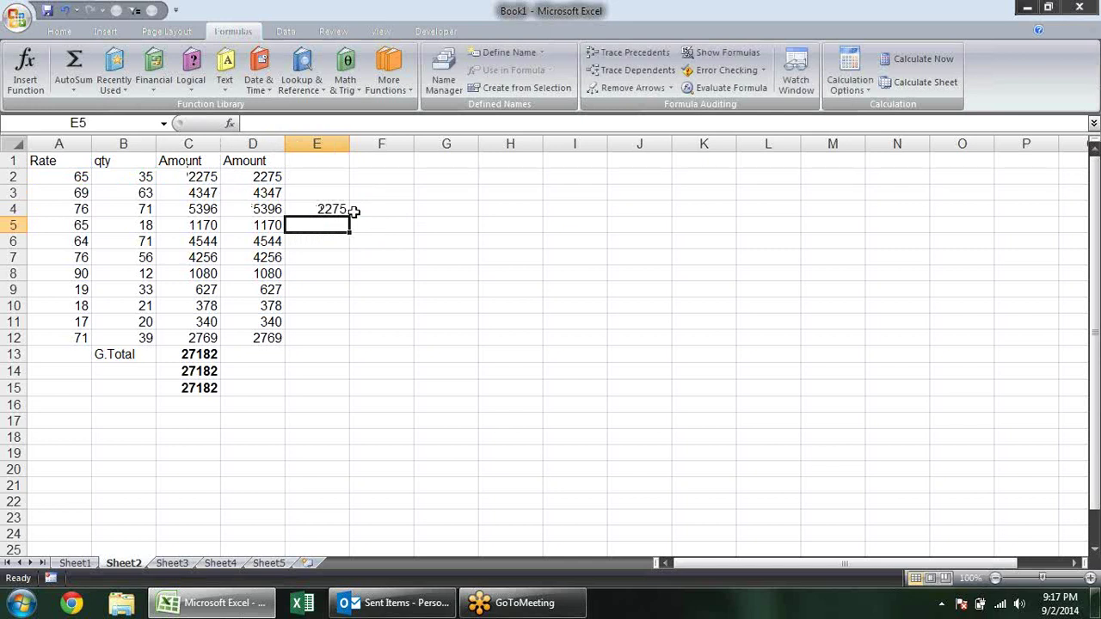
{"action": "double_click", "coordinate": [344, 209]}
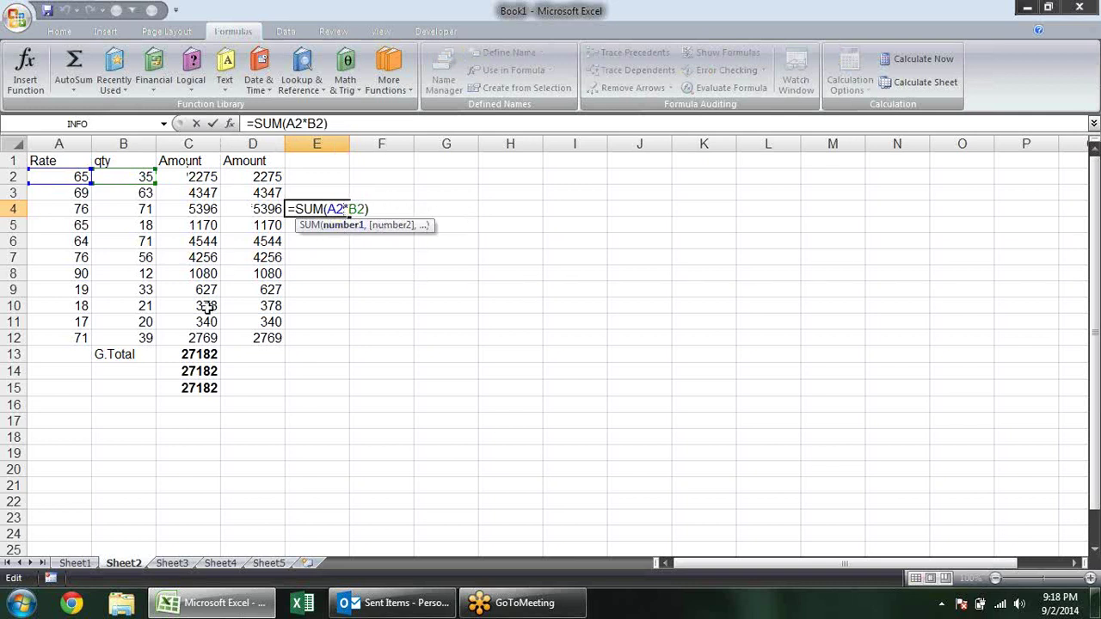
{"action": "left_click", "coordinate": [215, 388]}
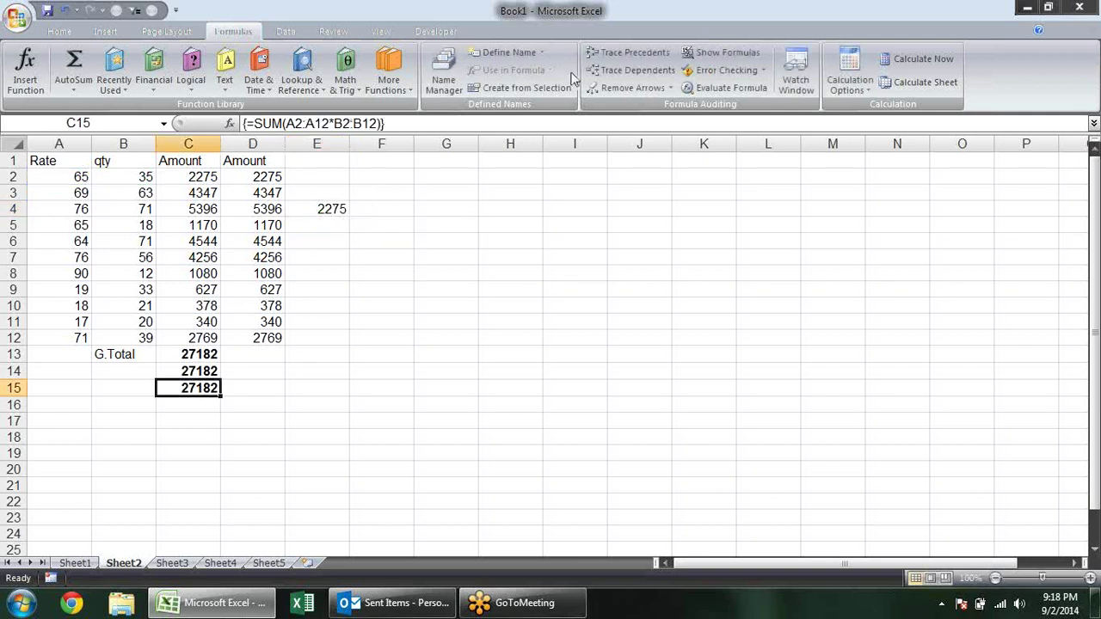
{"action": "left_click", "coordinate": [716, 87]}
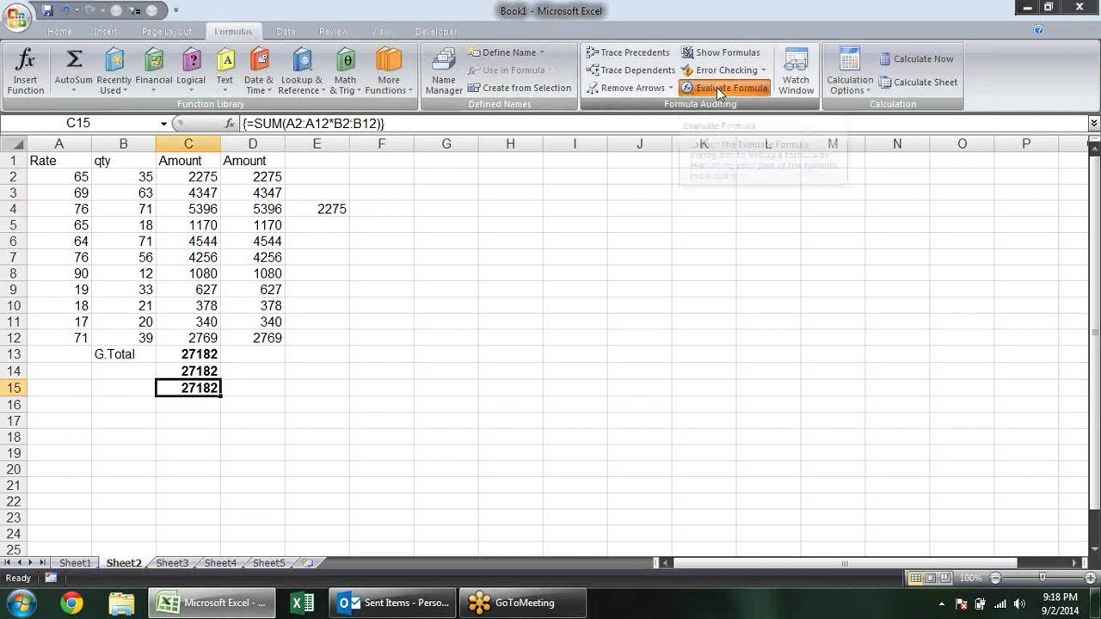
{"action": "left_click", "coordinate": [472, 366]}
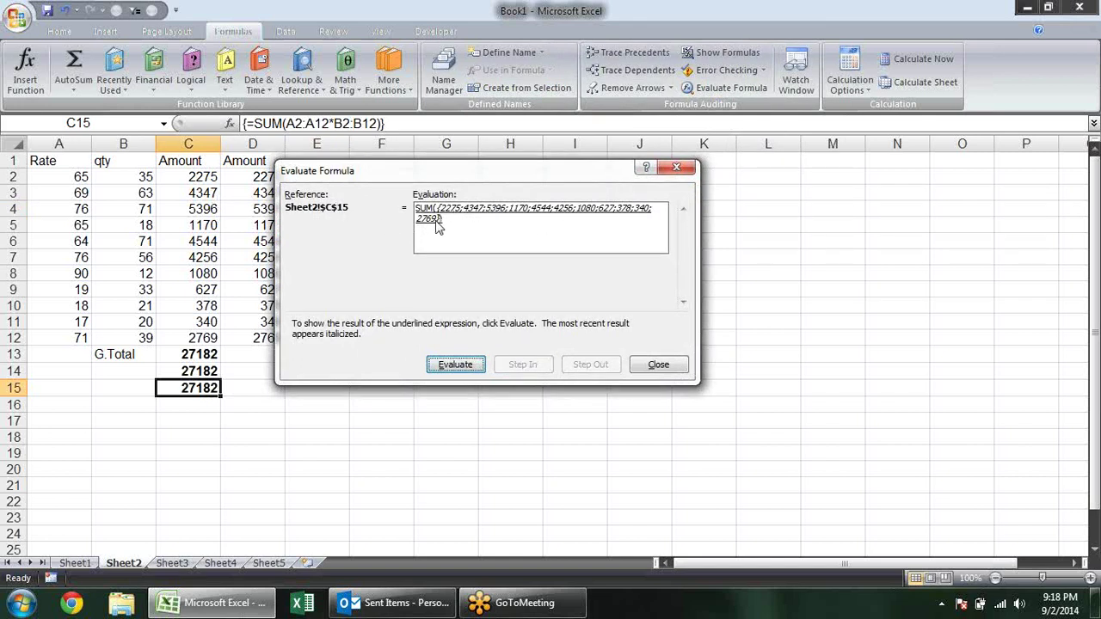
{"action": "left_click", "coordinate": [464, 365]}
{"action": "left_click", "coordinate": [670, 370]}
{"action": "left_click", "coordinate": [465, 337]}
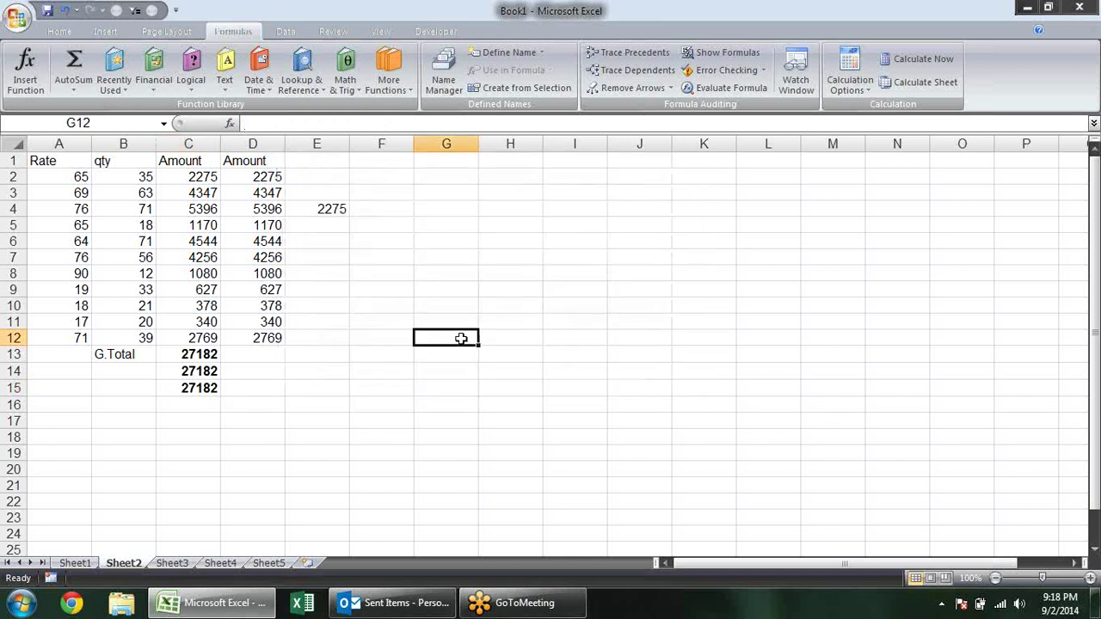
{"action": "left_click", "coordinate": [313, 370]}
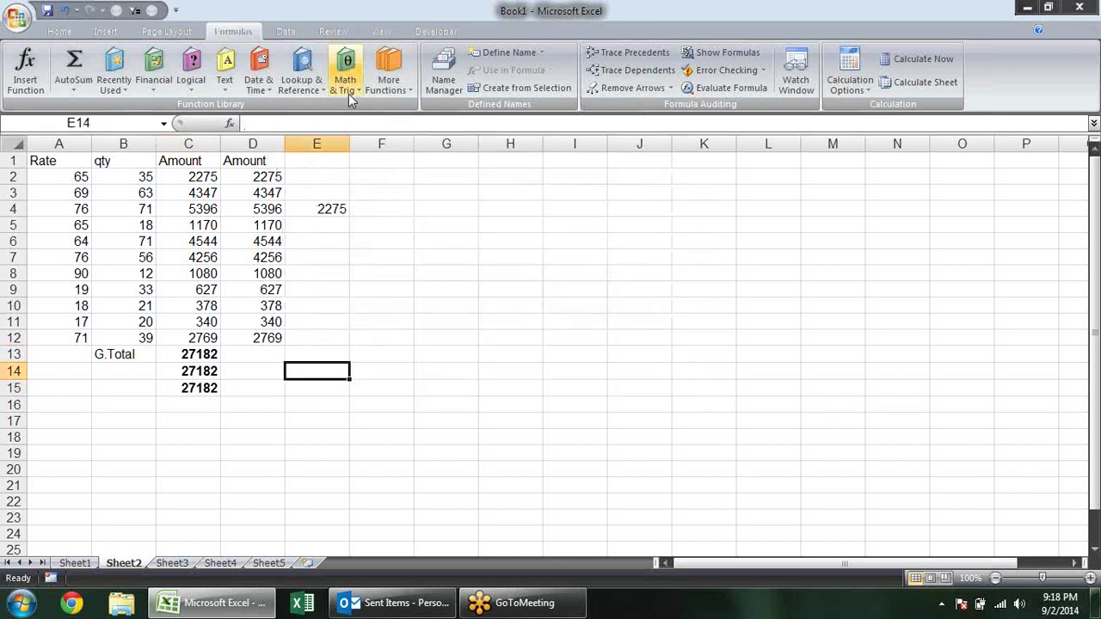
{"action": "left_click", "coordinate": [345, 82]}
{"action": "scroll", "coordinate": [456, 212], "scroll_direction": "down", "scroll_amount": 1}
{"action": "scroll", "coordinate": [456, 212], "scroll_direction": "down", "scroll_amount": 4}
{"action": "scroll", "coordinate": [443, 258], "scroll_direction": "down", "scroll_amount": 2}
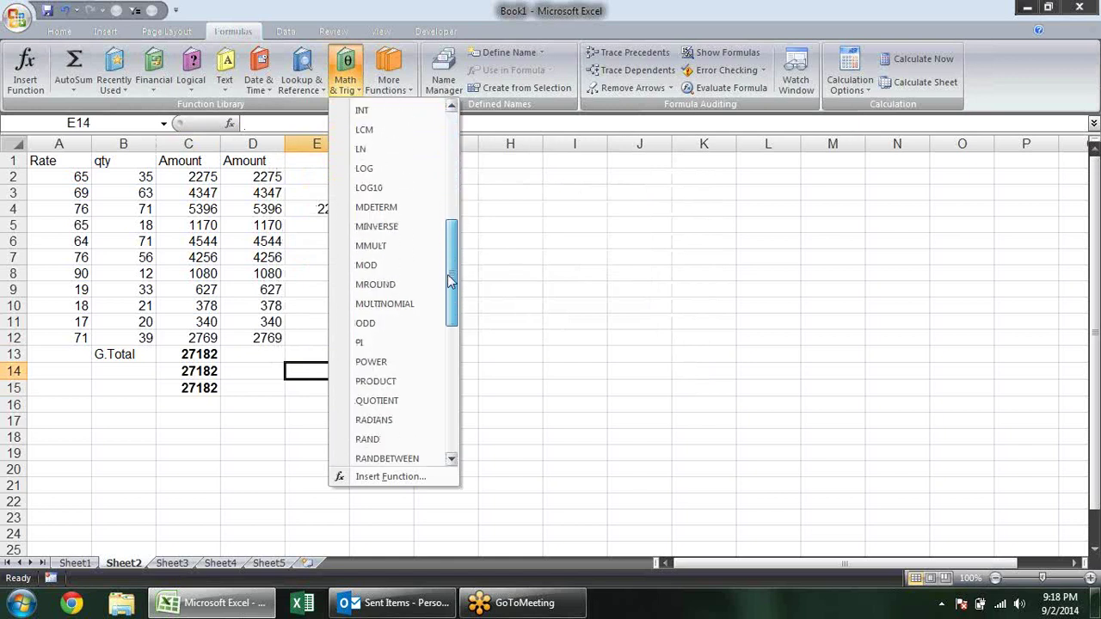
{"action": "scroll", "coordinate": [435, 301], "scroll_direction": "down", "scroll_amount": 2}
{"action": "scroll", "coordinate": [435, 308], "scroll_direction": "down", "scroll_amount": 1}
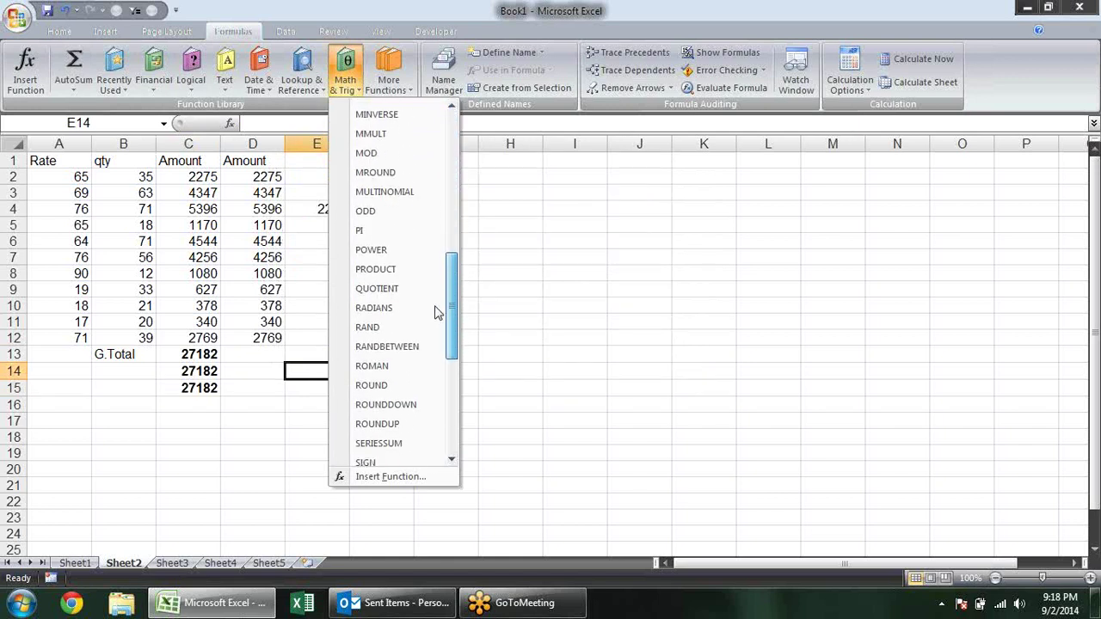
{"action": "scroll", "coordinate": [438, 327], "scroll_direction": "down", "scroll_amount": 1}
{"action": "scroll", "coordinate": [441, 342], "scroll_direction": "down", "scroll_amount": 2}
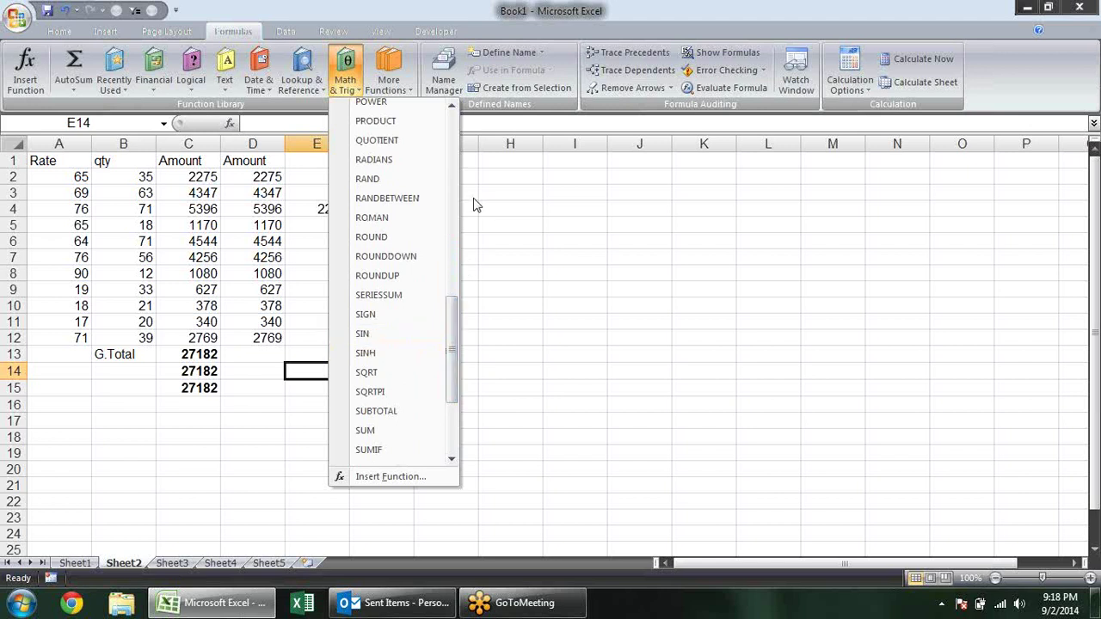
{"action": "left_click", "coordinate": [510, 209]}
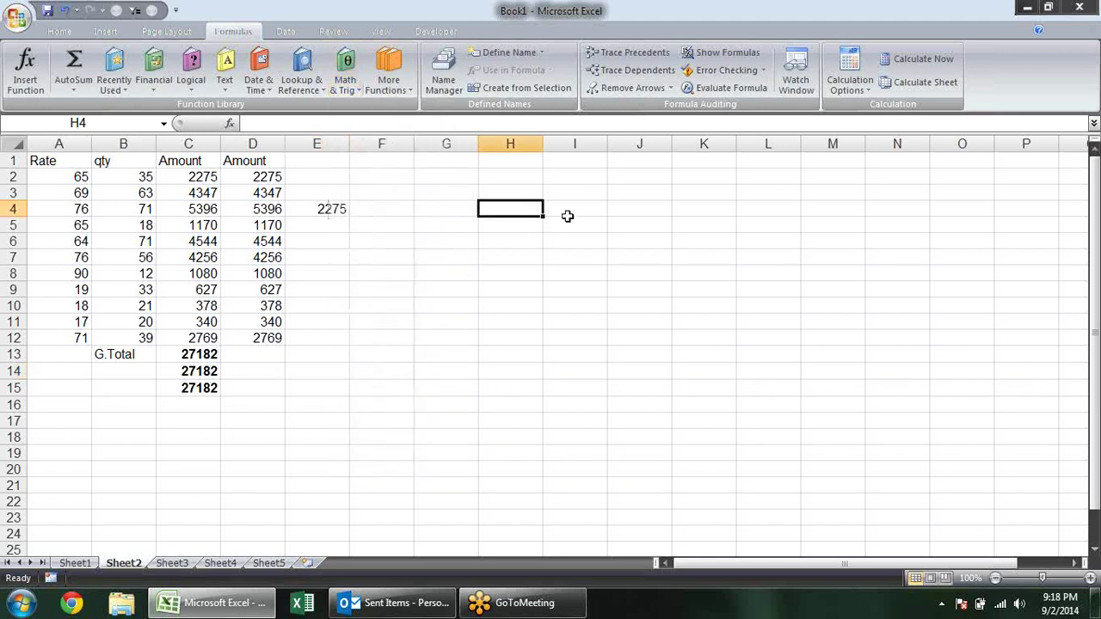
Step: Enter =RAND() in H4 and fill it down to H10
{"action": "type", "text": "=rand"}
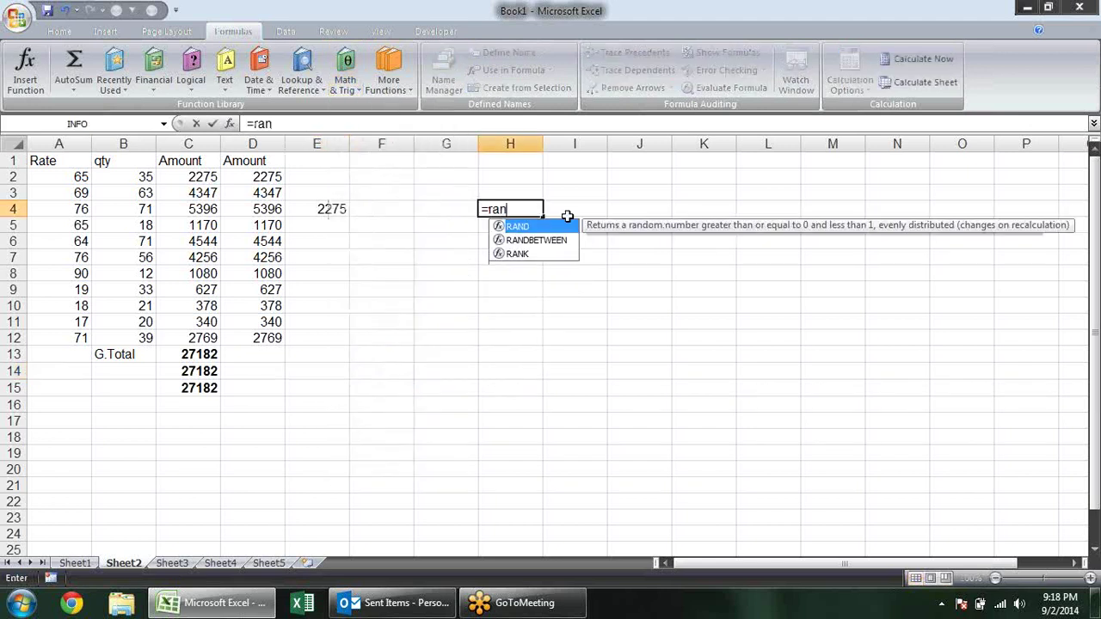
{"action": "key", "text": "Tab"}
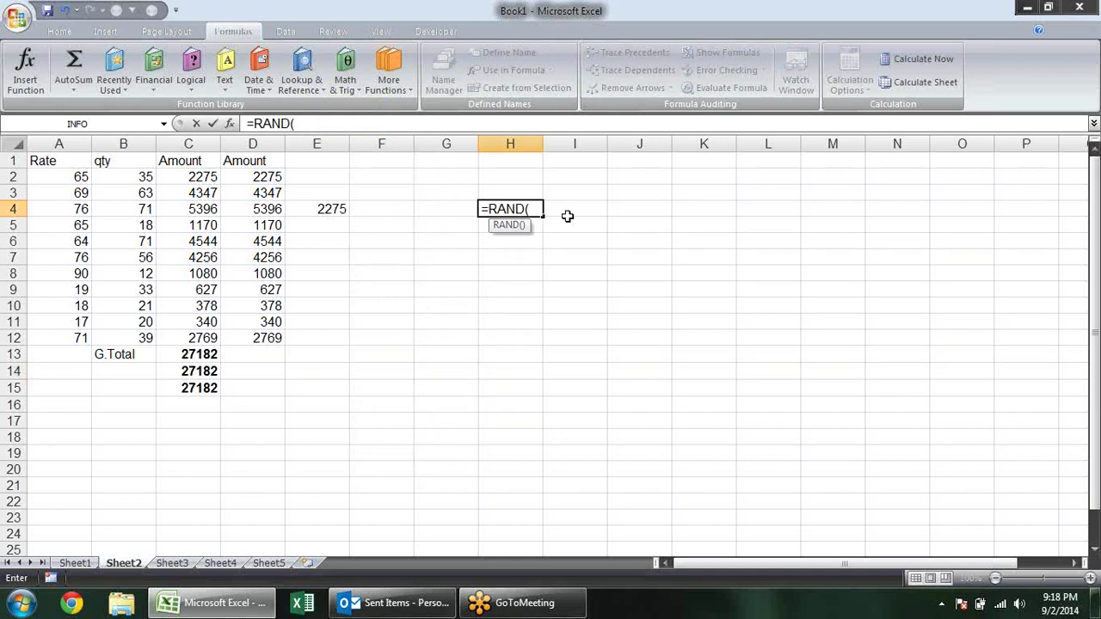
{"action": "key", "text": "Return"}
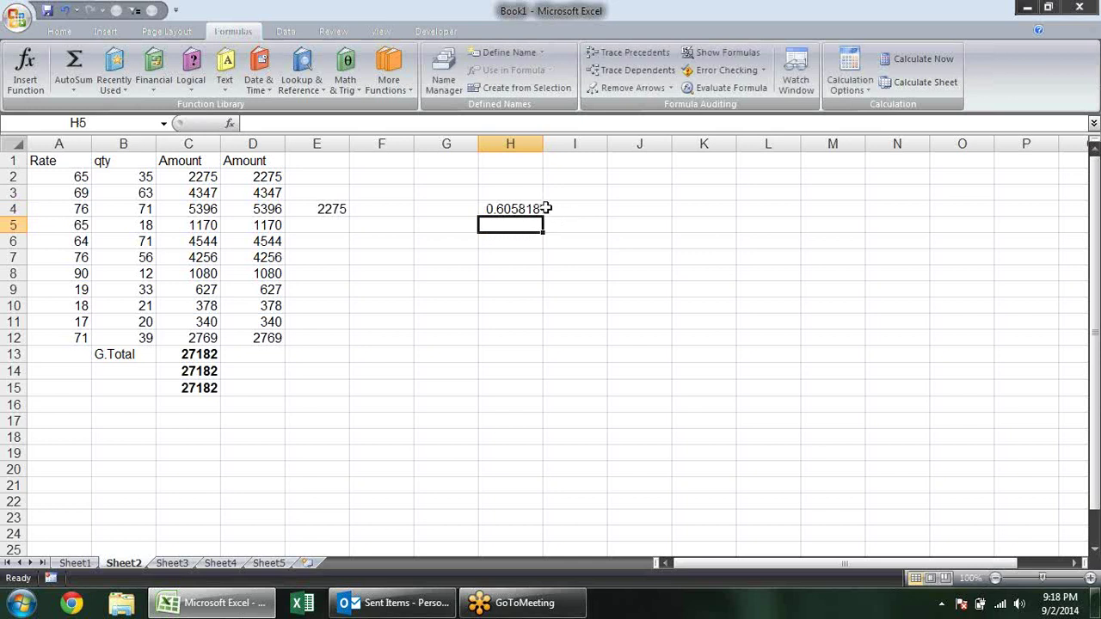
{"action": "left_click", "coordinate": [529, 209]}
{"action": "left_click_drag", "start_coordinate": [543, 217], "coordinate": [563, 305]}
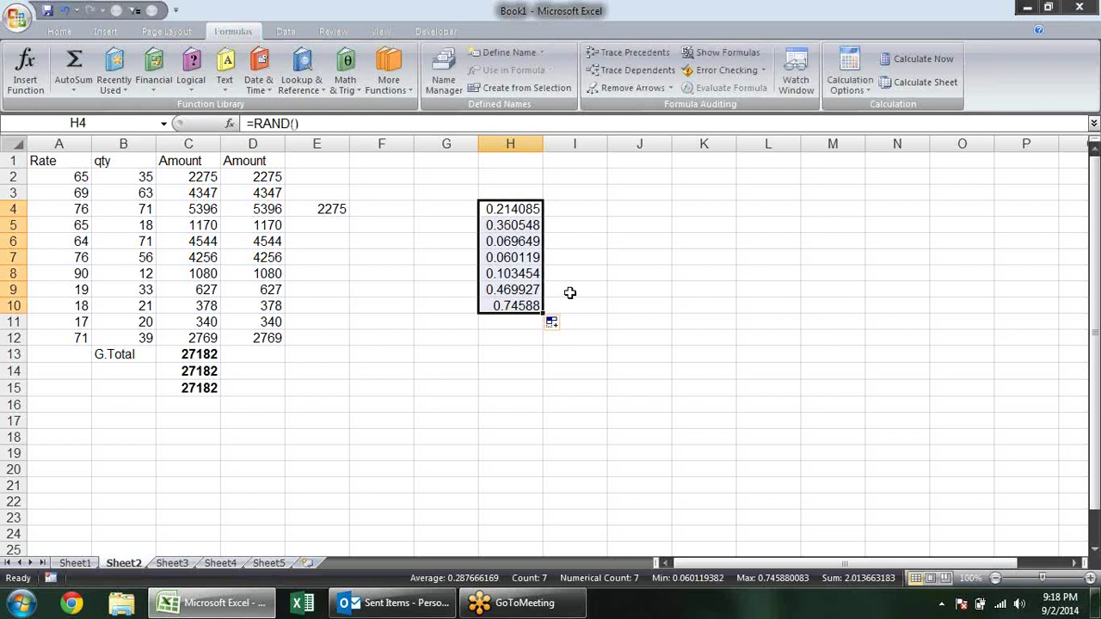
Step: Enter =RANDBETWEEN(10,90) in I4 and fill it down to I10
{"action": "left_click", "coordinate": [578, 207]}
{"action": "type", "text": "=ra"}
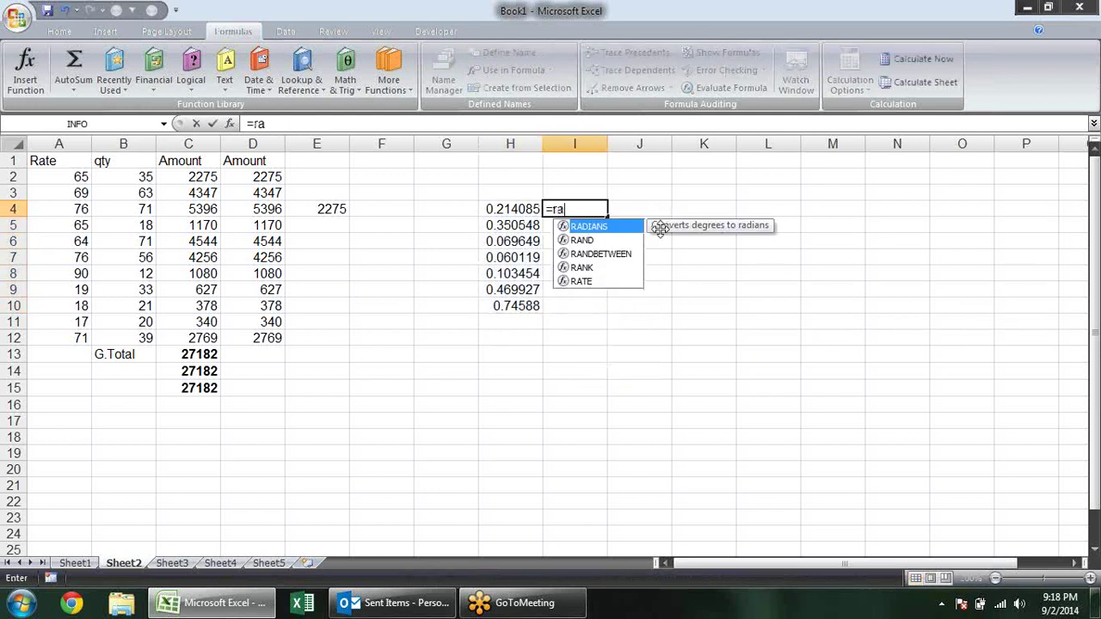
{"action": "key", "text": "Down"}
{"action": "key", "text": "Down"}
{"action": "key", "text": "Tab"}
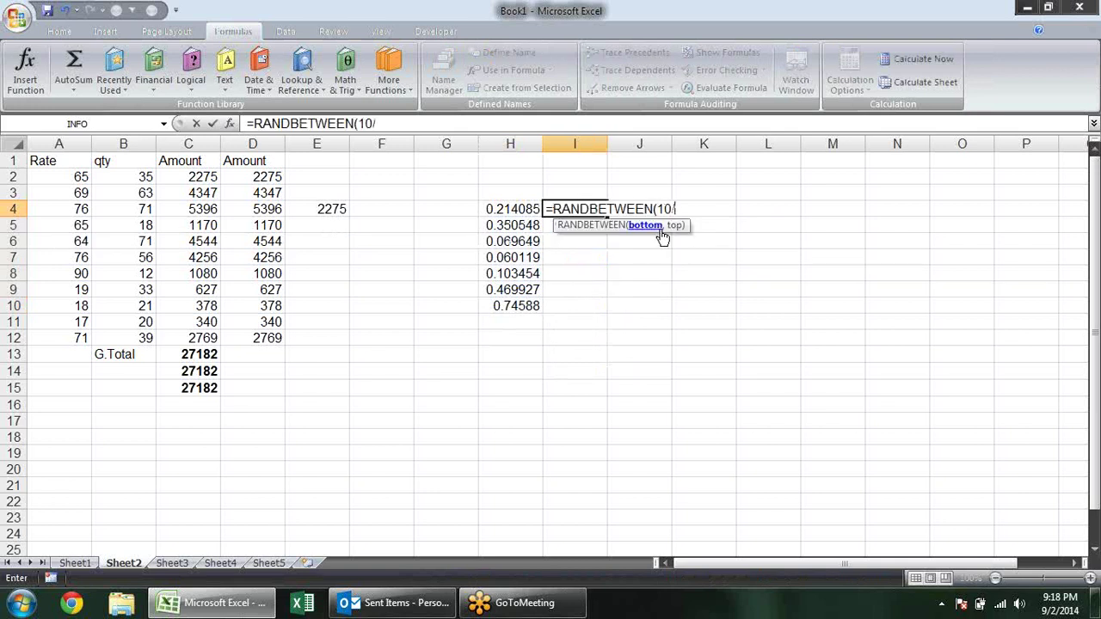
{"action": "type", "text": ",90"}
{"action": "key", "text": "ctrl+Return"}
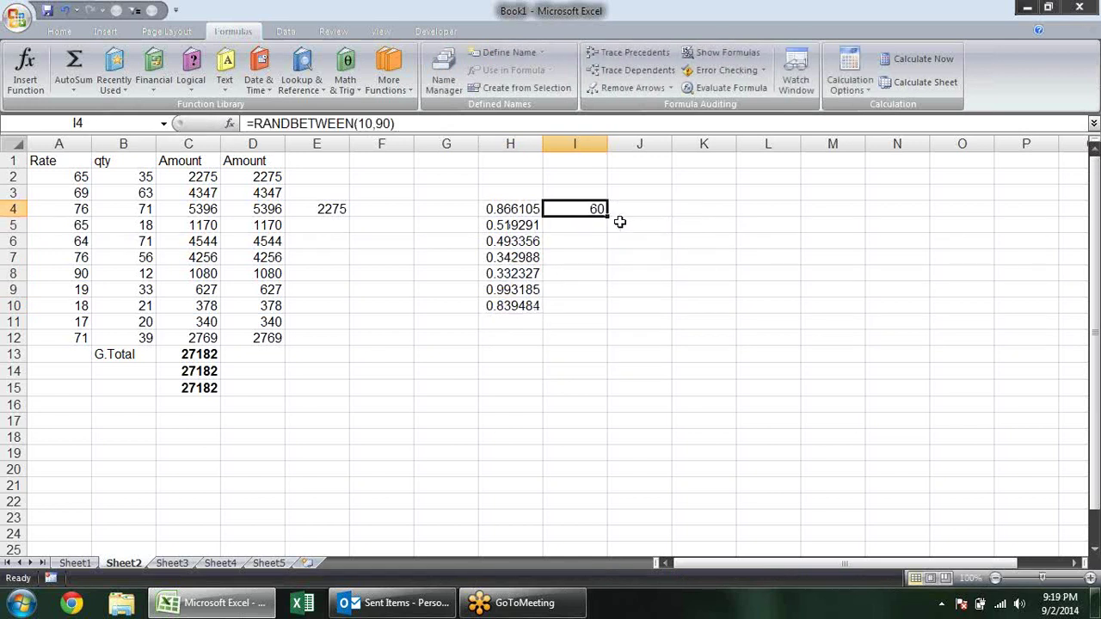
{"action": "left_click_drag", "start_coordinate": [607, 217], "coordinate": [593, 306]}
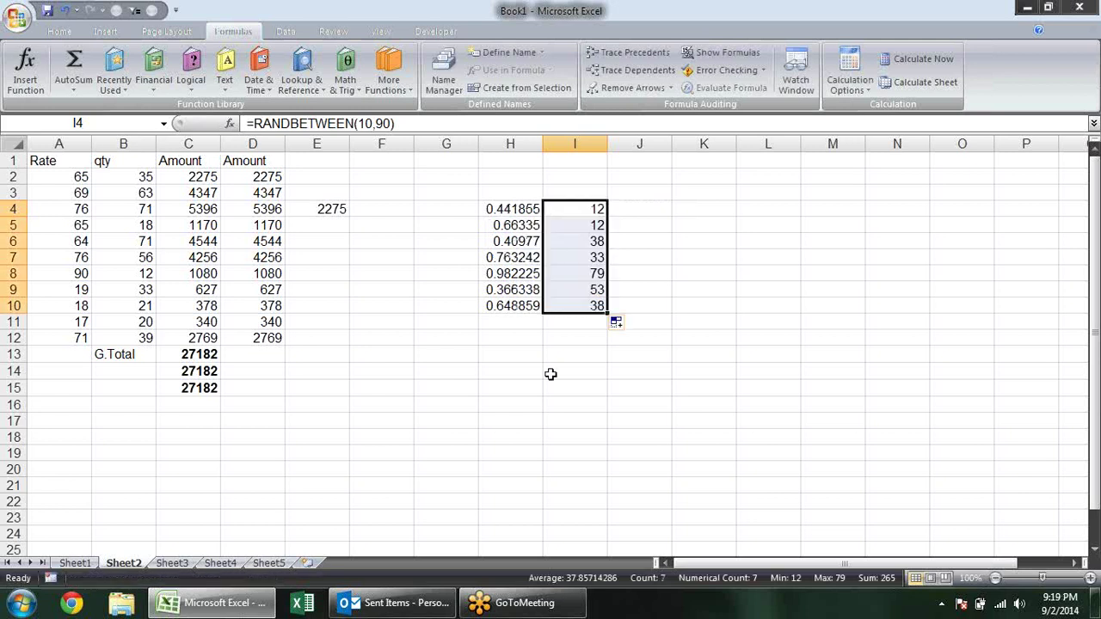
{"action": "left_click", "coordinate": [528, 351]}
{"action": "left_click", "coordinate": [566, 258]}
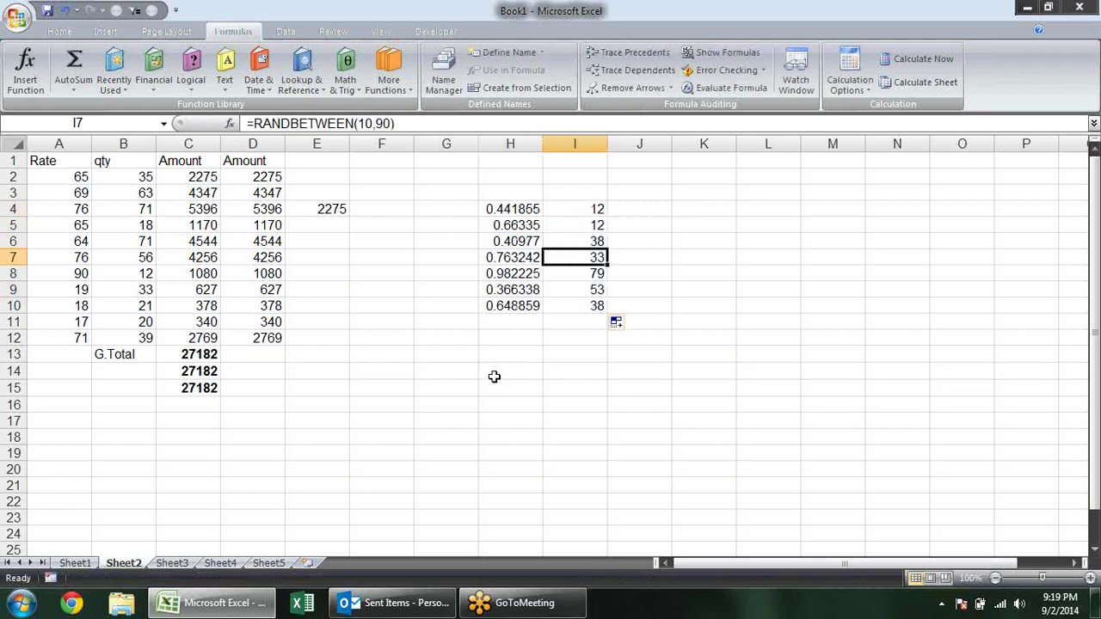
{"action": "left_click", "coordinate": [443, 340]}
{"action": "left_click", "coordinate": [309, 372]}
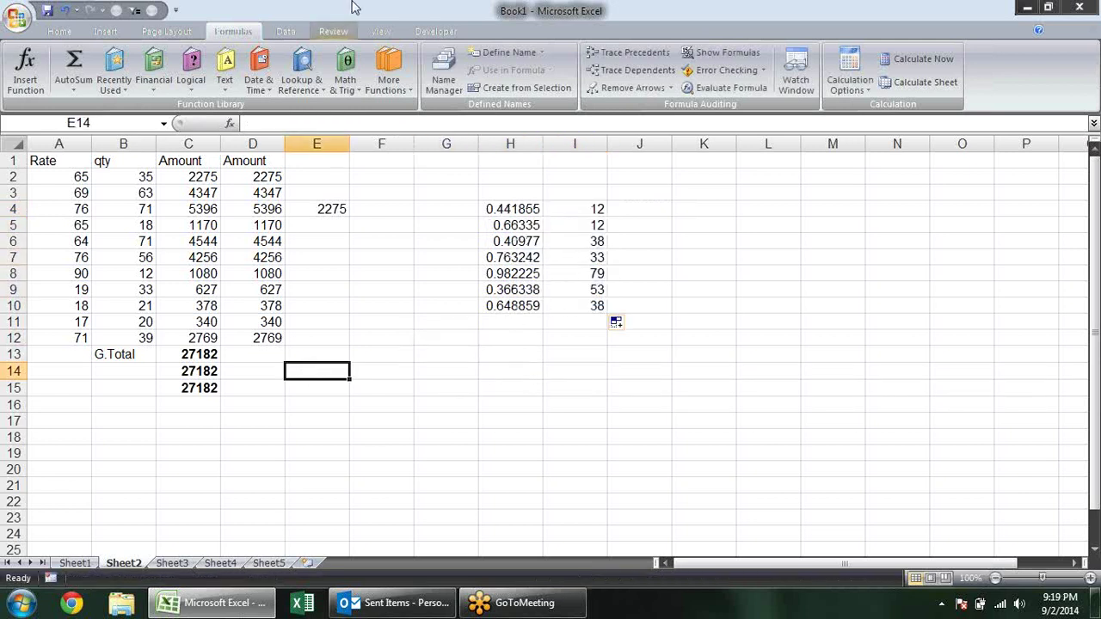
Step: Browse the Math & Trig function list to find ROMAN
{"action": "left_click", "coordinate": [346, 78]}
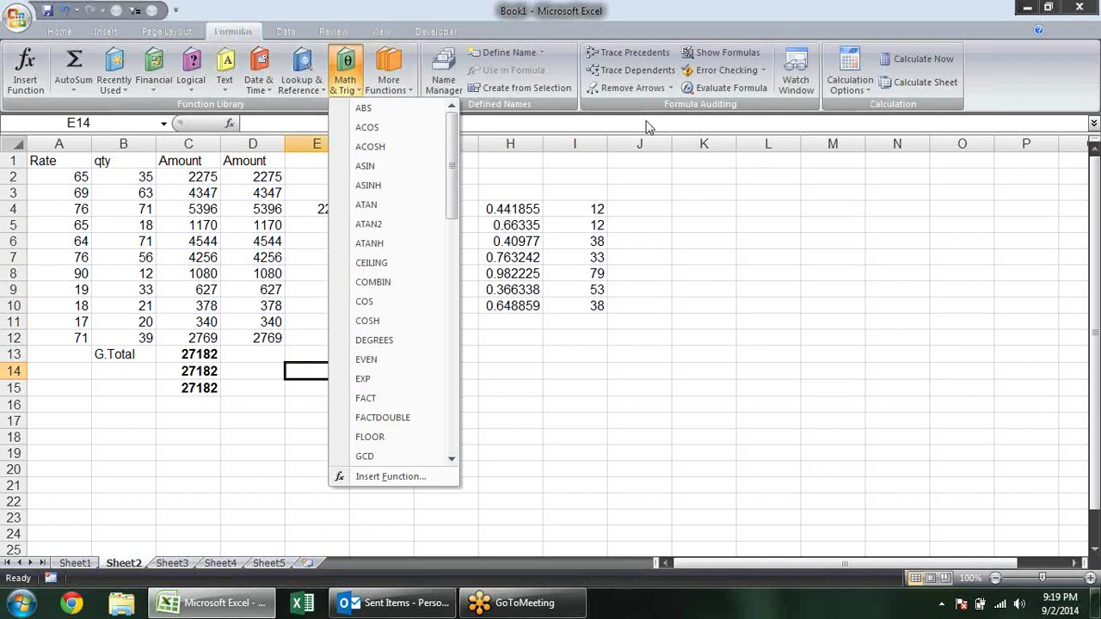
{"action": "mouse_move", "coordinate": [451, 169]}
{"action": "left_mouse_down"}
{"action": "mouse_move", "coordinate": [453, 311]}
{"action": "mouse_move", "coordinate": [433, 341]}
{"action": "left_mouse_up"}
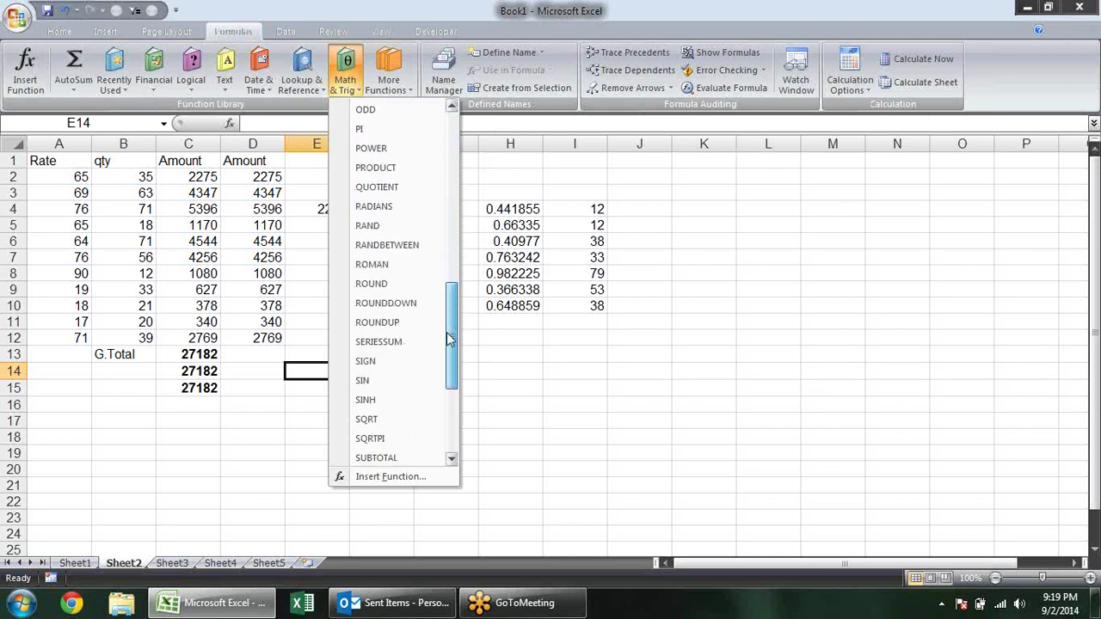
{"action": "left_click", "coordinate": [473, 331]}
{"action": "left_click", "coordinate": [474, 388]}
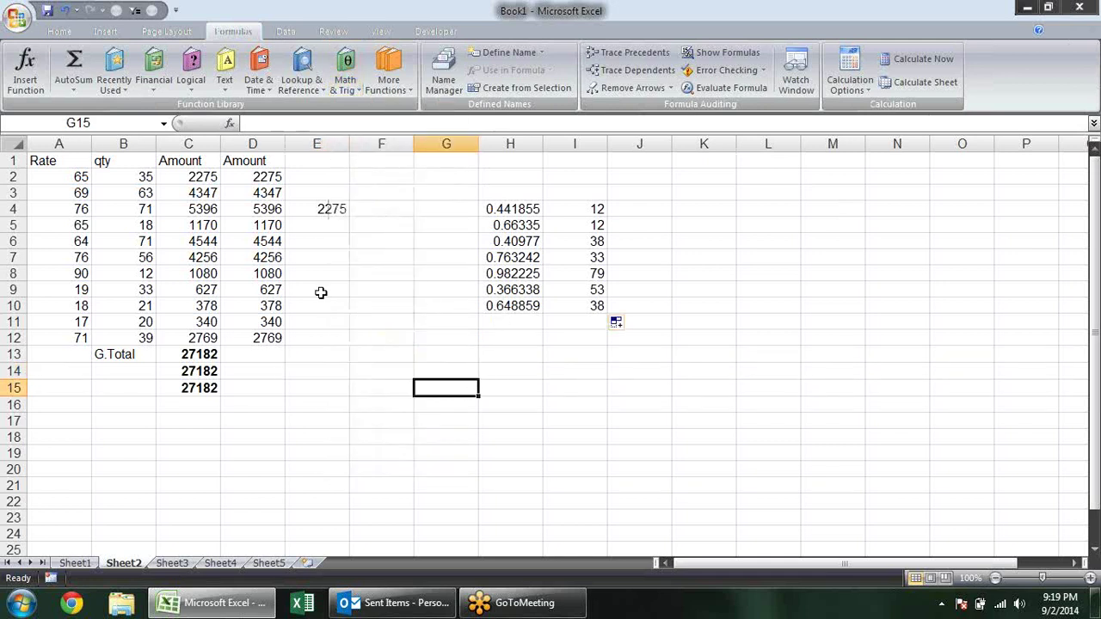
Step: Enter 1 and 2 in K2:K3 and extend the series to 9 in K10
{"action": "left_click", "coordinate": [705, 177]}
{"action": "type", "text": "1"}
{"action": "key", "text": "Return"}
{"action": "type", "text": "2"}
{"action": "key", "text": "Return"}
{"action": "left_click_drag", "start_coordinate": [719, 179], "coordinate": [746, 307]}
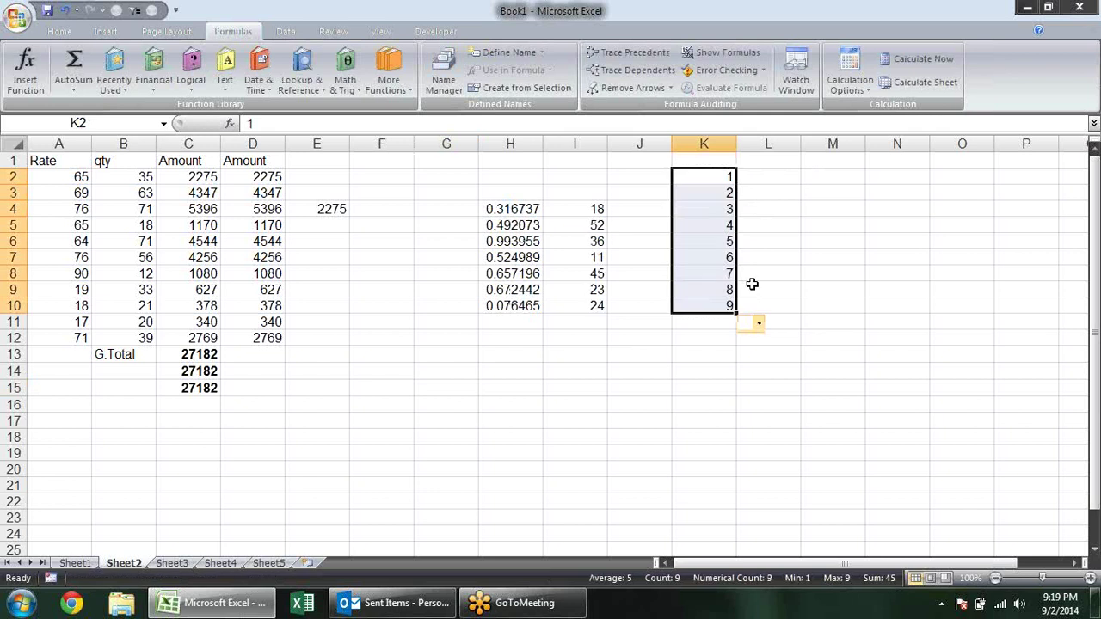
Step: Enter =ROMAN(K2) in L2 and fill it down to L10
{"action": "left_click", "coordinate": [780, 178]}
{"action": "type", "text": "=ro"}
{"action": "key", "text": "Tab"}
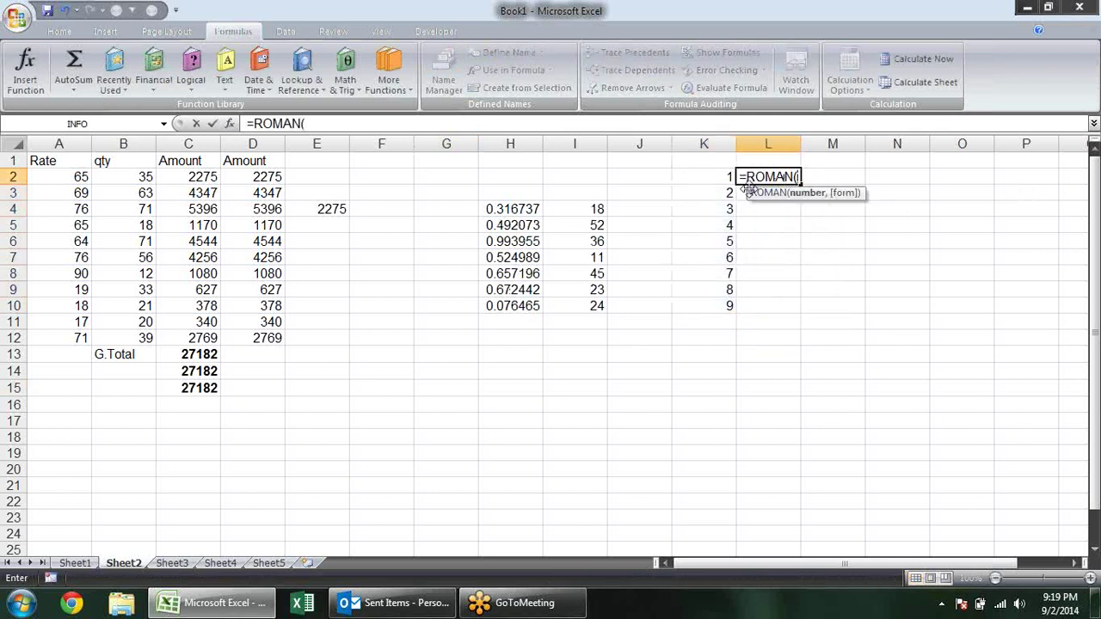
{"action": "left_click", "coordinate": [731, 178]}
{"action": "key", "text": "Return"}
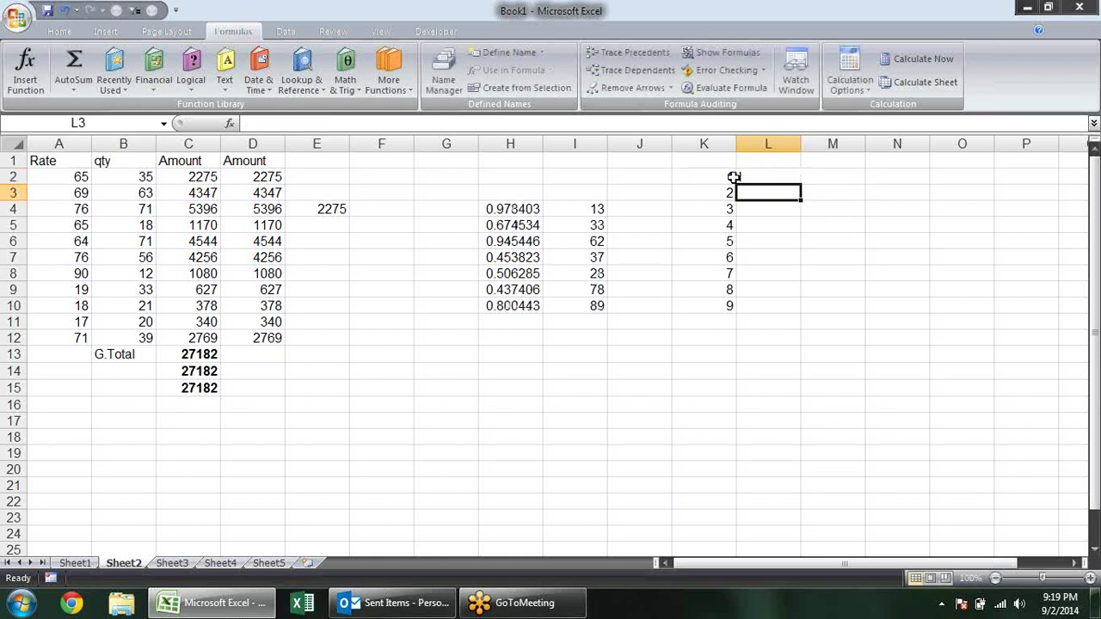
{"action": "left_click", "coordinate": [781, 178]}
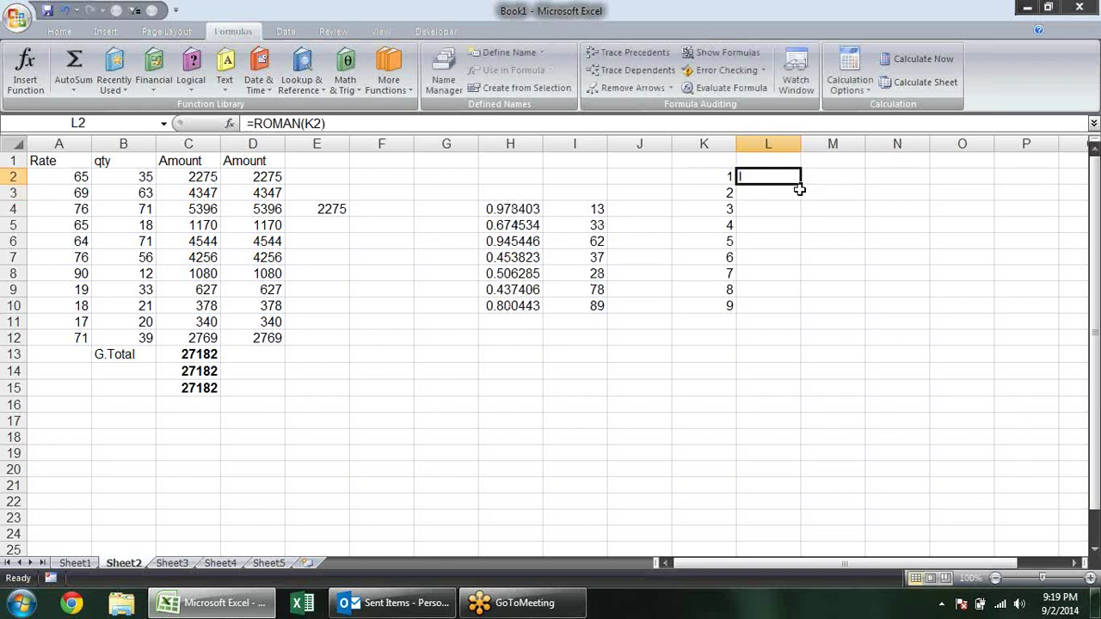
{"action": "left_click_drag", "start_coordinate": [800, 185], "coordinate": [802, 310]}
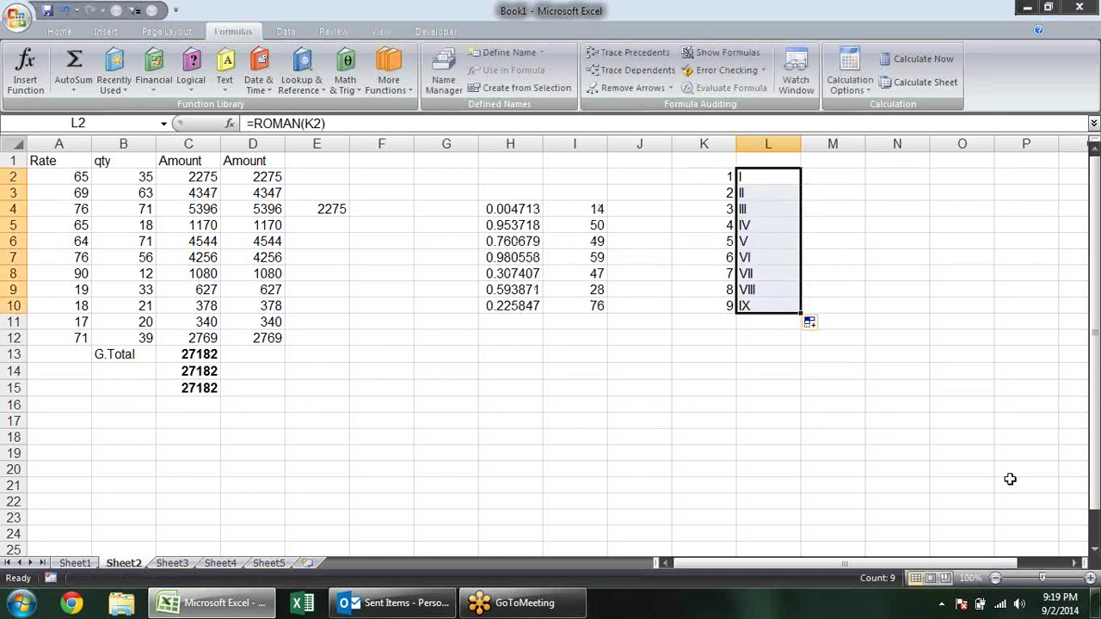
Step: Inspect the Roman numeral formulas in column L and select number ranges in column K
{"action": "left_click", "coordinate": [879, 203]}
{"action": "left_click", "coordinate": [769, 206]}
{"action": "left_click", "coordinate": [769, 232]}
{"action": "left_click", "coordinate": [756, 273]}
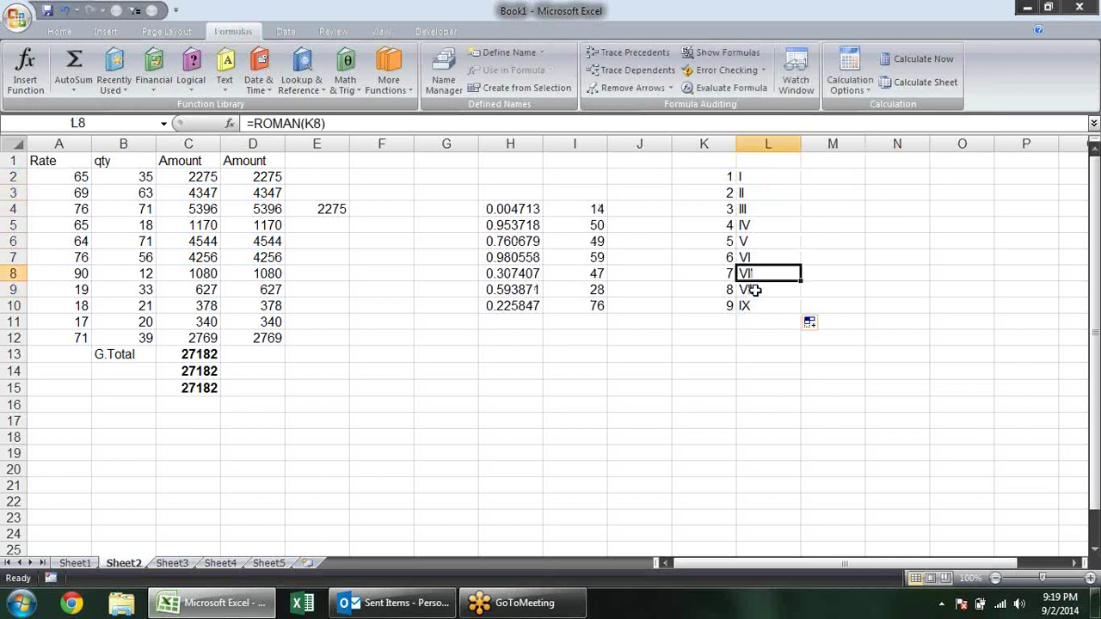
{"action": "left_click_drag", "start_coordinate": [774, 183], "coordinate": [776, 291]}
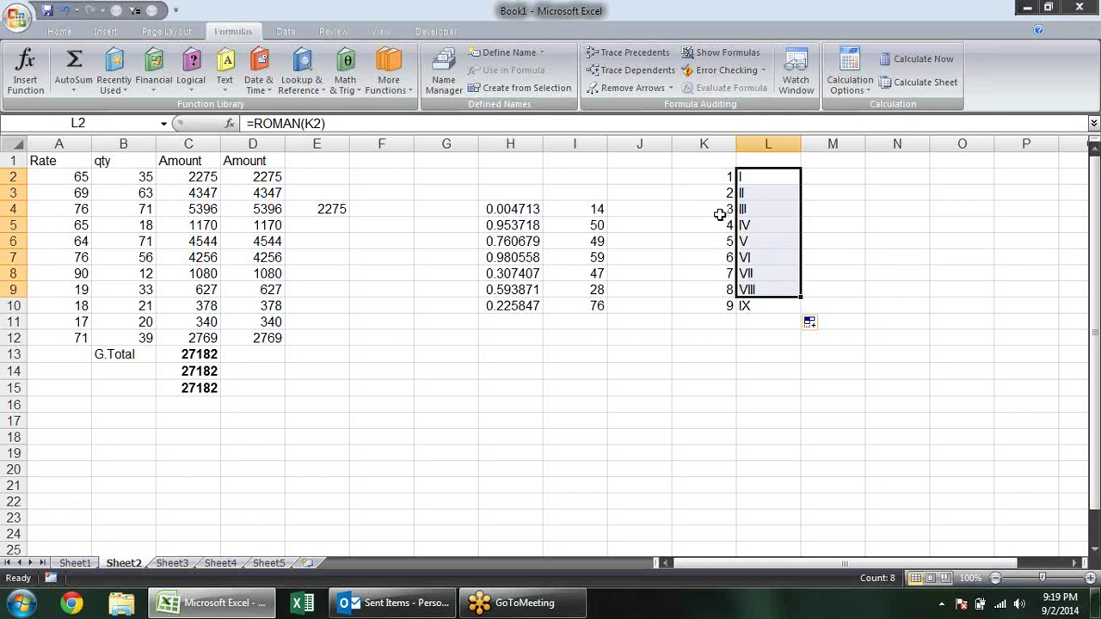
{"action": "left_click_drag", "start_coordinate": [719, 214], "coordinate": [726, 290]}
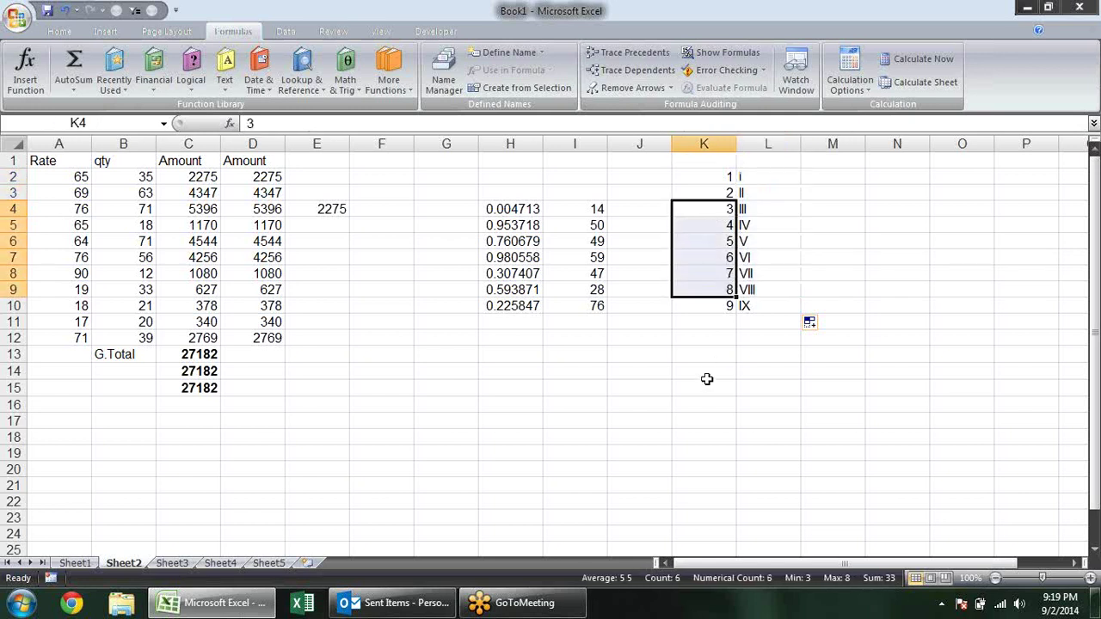
{"action": "left_click", "coordinate": [720, 266]}
{"action": "left_click_drag", "start_coordinate": [697, 226], "coordinate": [701, 242]}
Step: Check individual numbers 1–9 in column K, then select the block G2:L12
{"action": "left_click", "coordinate": [714, 198]}
{"action": "left_click", "coordinate": [715, 224]}
{"action": "left_click", "coordinate": [716, 269]}
{"action": "left_click", "coordinate": [717, 308]}
{"action": "left_click", "coordinate": [716, 270]}
{"action": "left_click", "coordinate": [718, 198]}
{"action": "left_click", "coordinate": [727, 179]}
{"action": "left_click", "coordinate": [722, 222]}
{"action": "left_click", "coordinate": [708, 274]}
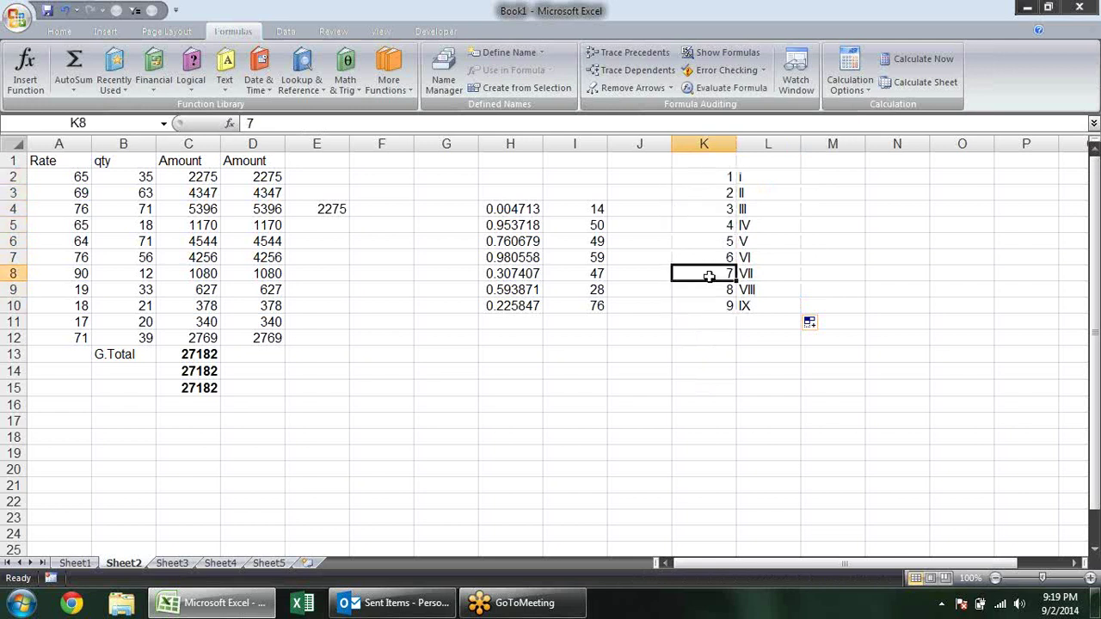
{"action": "left_click", "coordinate": [729, 176]}
{"action": "left_click", "coordinate": [719, 209]}
{"action": "left_click", "coordinate": [720, 255]}
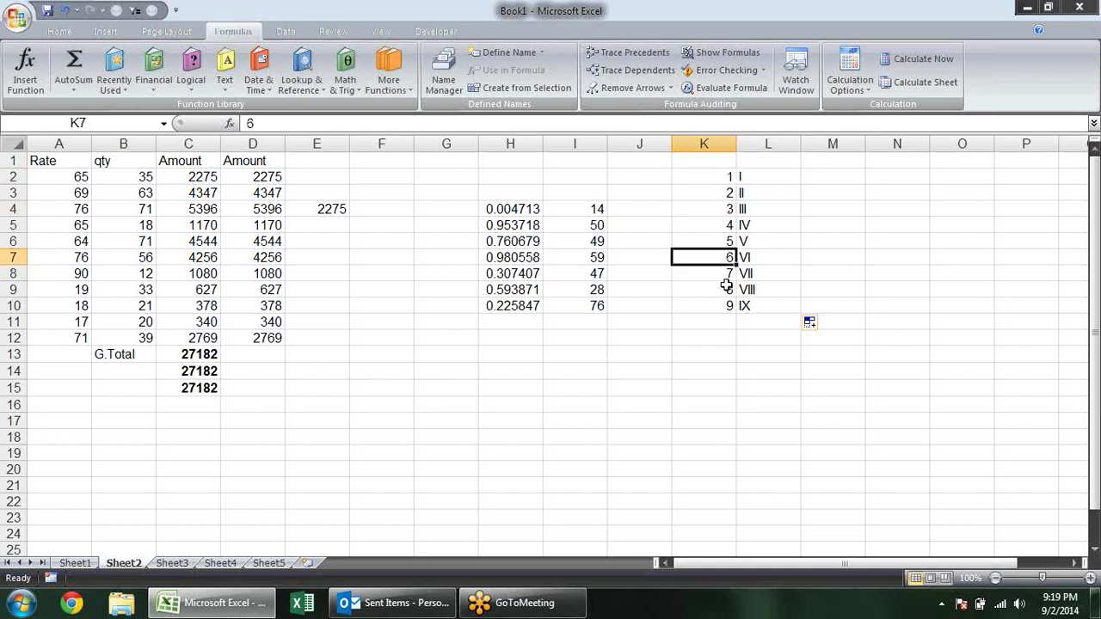
{"action": "left_click", "coordinate": [726, 289]}
{"action": "left_click", "coordinate": [717, 308]}
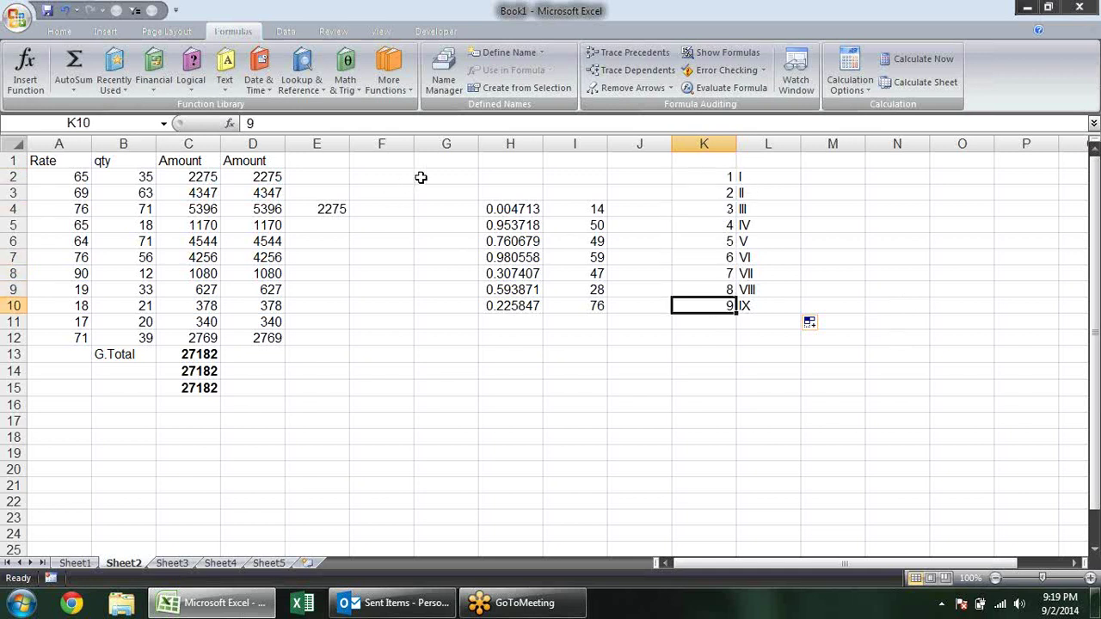
{"action": "left_click_drag", "start_coordinate": [422, 178], "coordinate": [764, 351]}
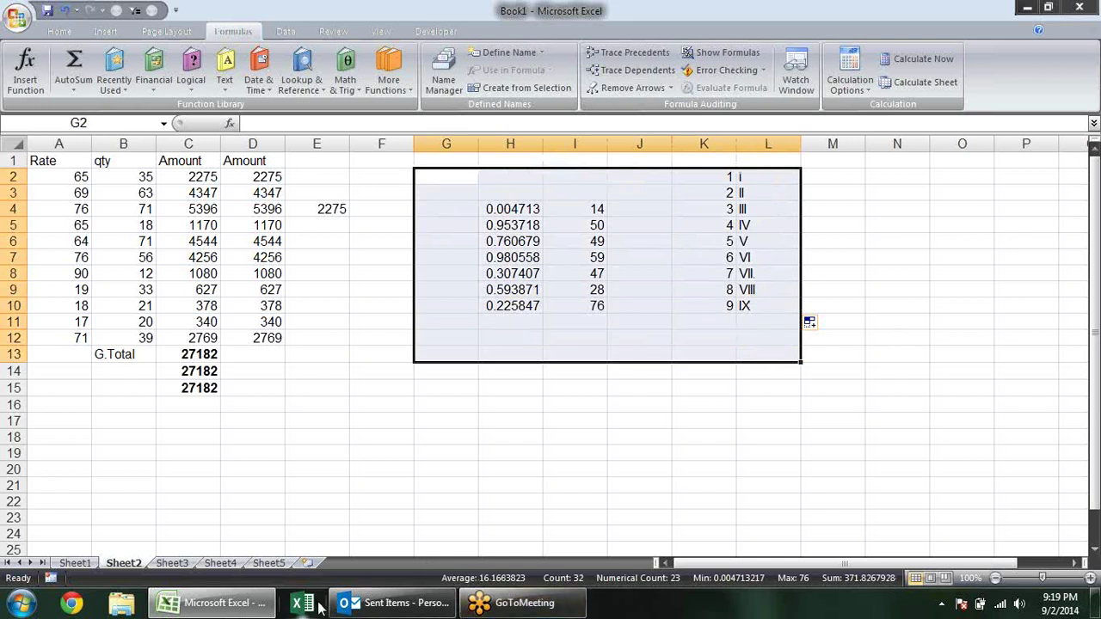
Step: Launch Excel 2013, dismiss the file-in-use and default-program prompts, and create a blank workbook
{"action": "left_click", "coordinate": [302, 602]}
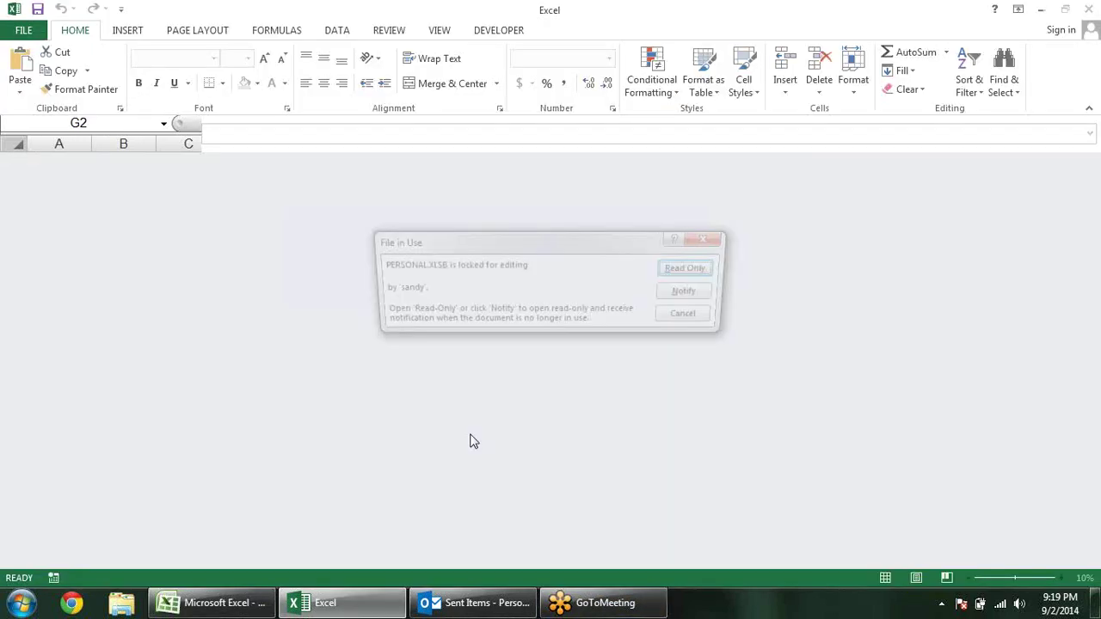
{"action": "left_click", "coordinate": [710, 315]}
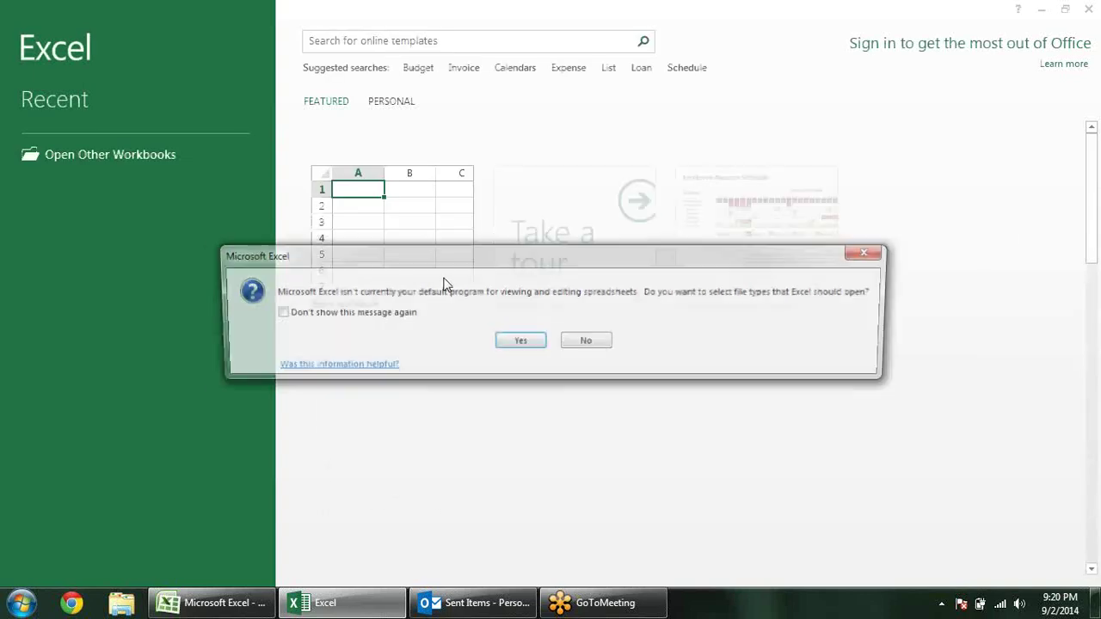
{"action": "left_click", "coordinate": [587, 342]}
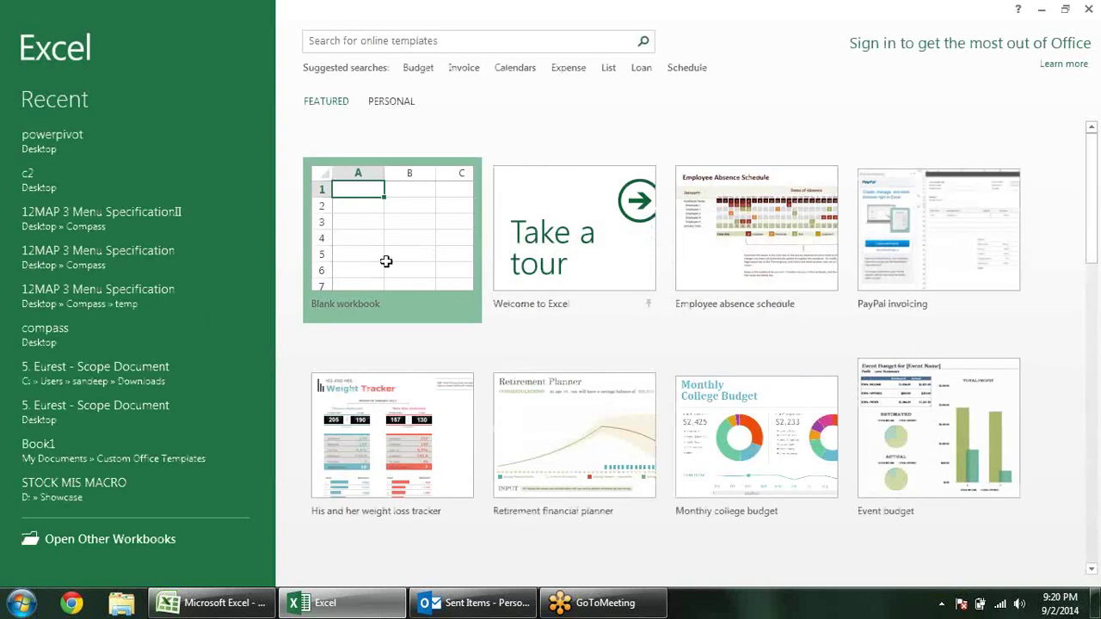
{"action": "left_click", "coordinate": [386, 261]}
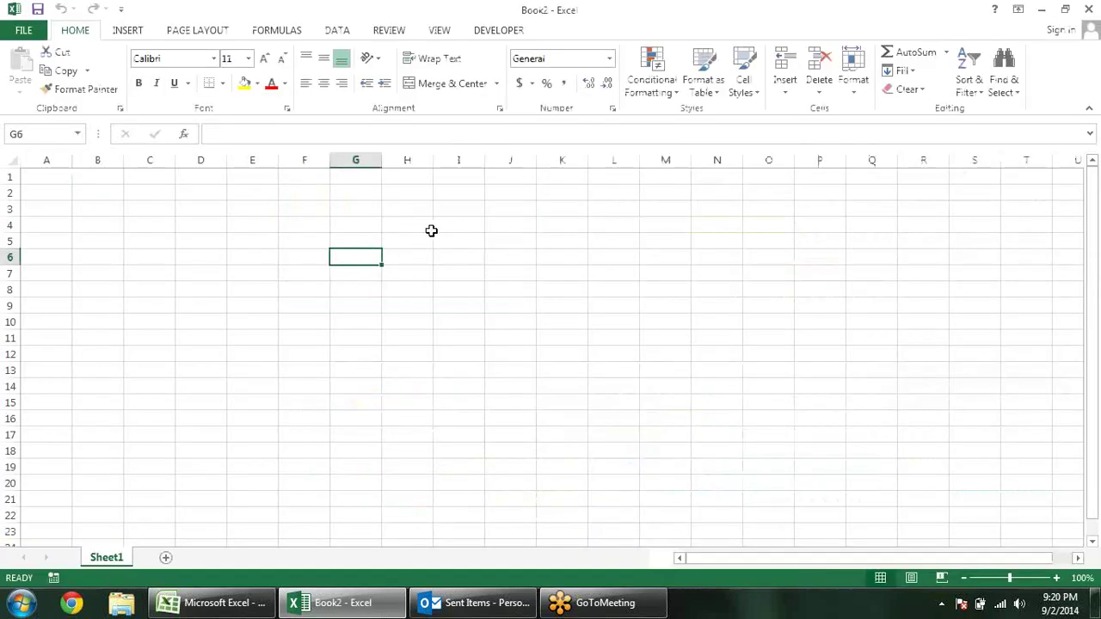
{"action": "left_click", "coordinate": [429, 237]}
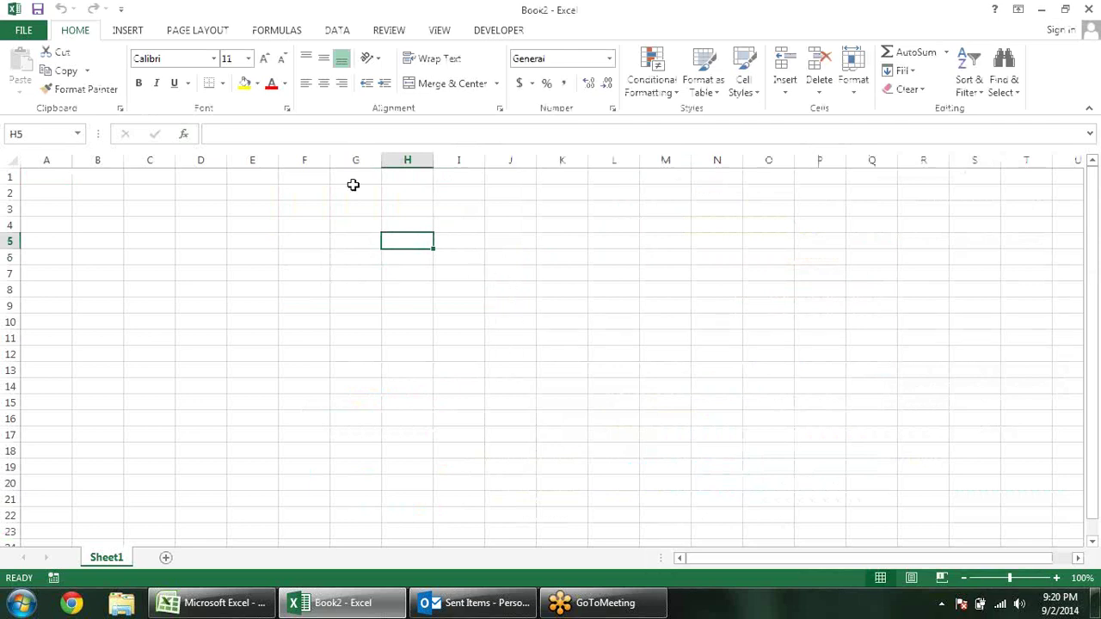
{"action": "left_click", "coordinate": [340, 211]}
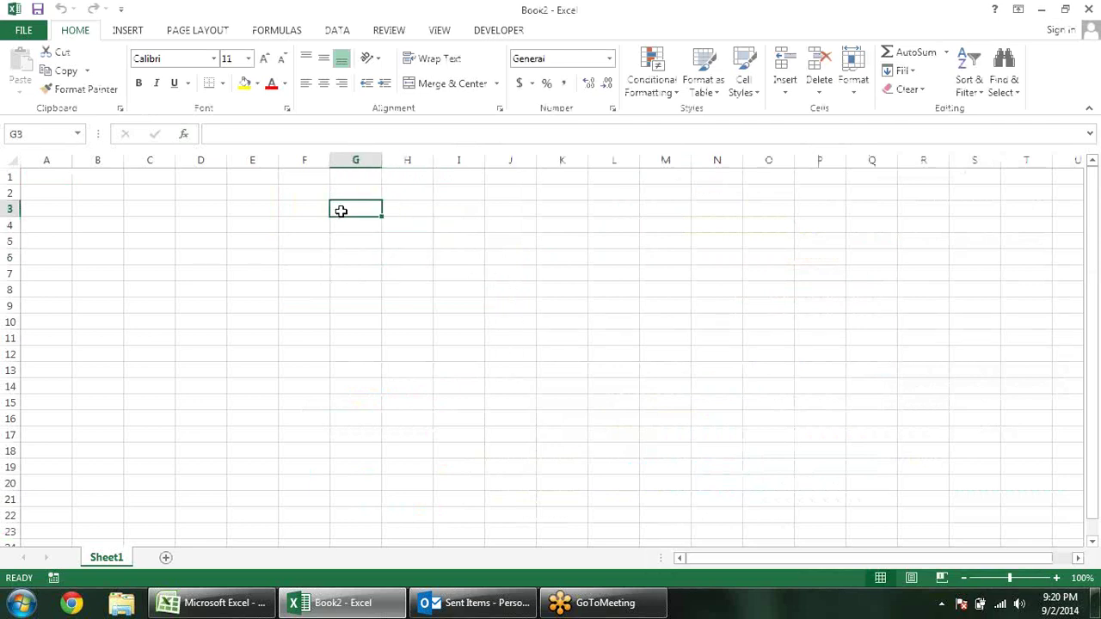
Step: Enter 1, 2 and 3 in G3:G5
{"action": "type", "text": "1"}
{"action": "key", "text": "Return"}
{"action": "type", "text": "2"}
{"action": "key", "text": "Return"}
{"action": "type", "text": "3"}
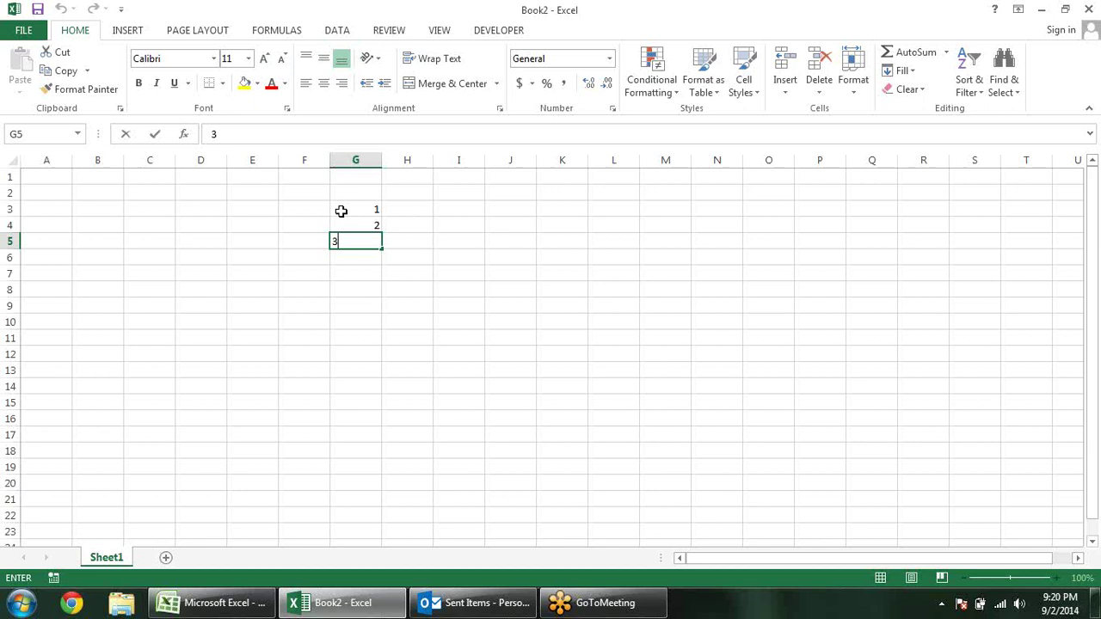
{"action": "key", "text": "Return"}
Step: Enter =ROMAN(G3) in H3 and fill it down to H5
{"action": "left_click", "coordinate": [427, 207]}
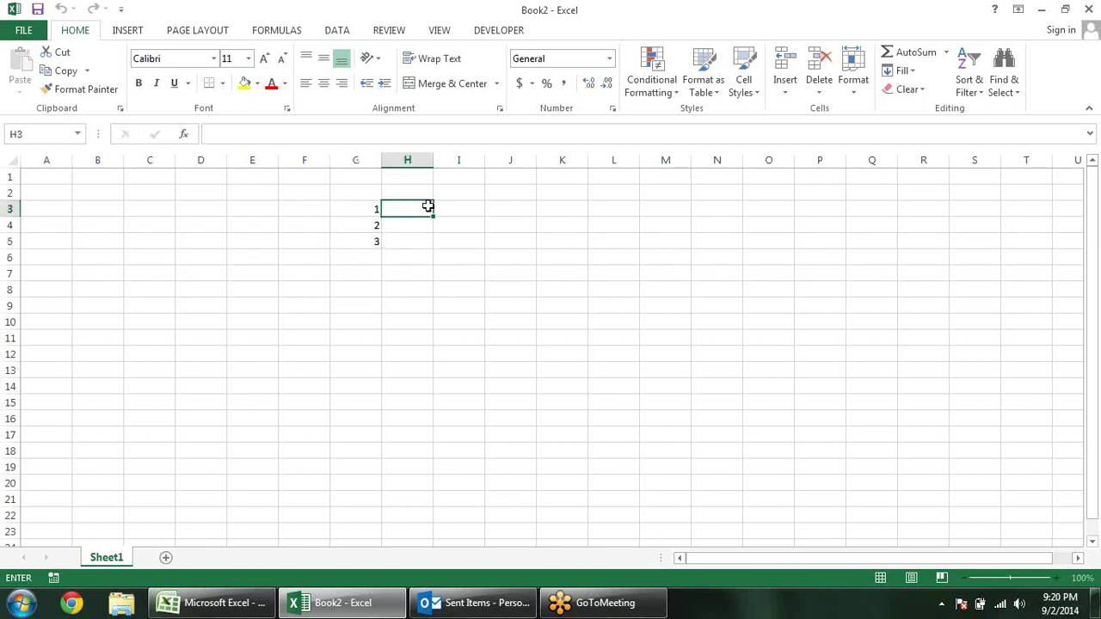
{"action": "type", "text": "=rom"}
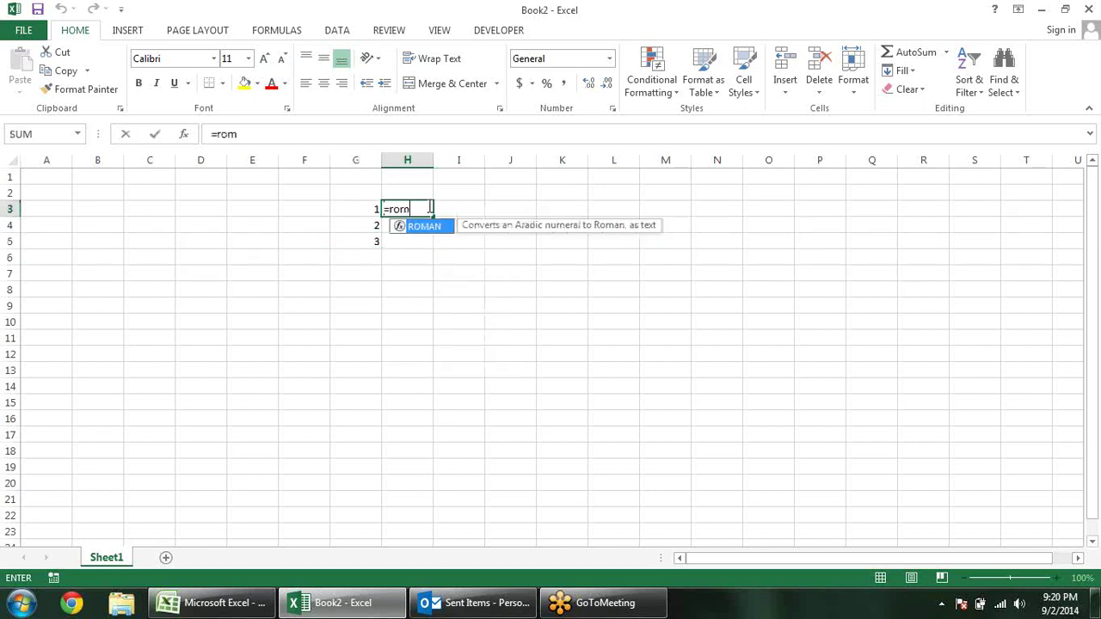
{"action": "key", "text": "Tab"}
{"action": "left_click", "coordinate": [356, 208]}
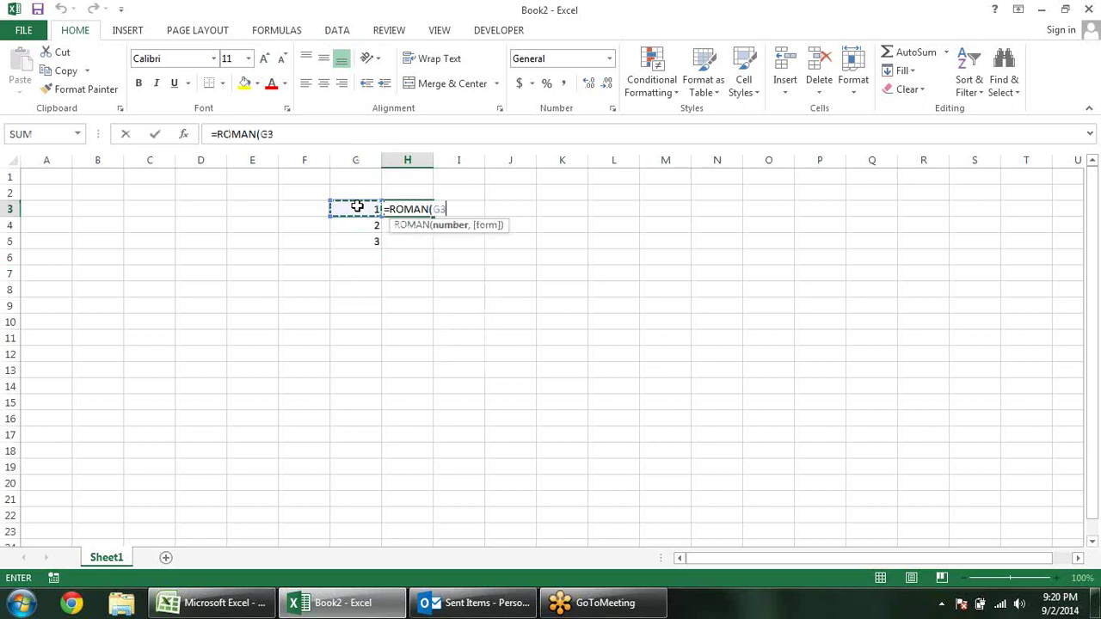
{"action": "key", "text": "Return"}
{"action": "left_click", "coordinate": [423, 213]}
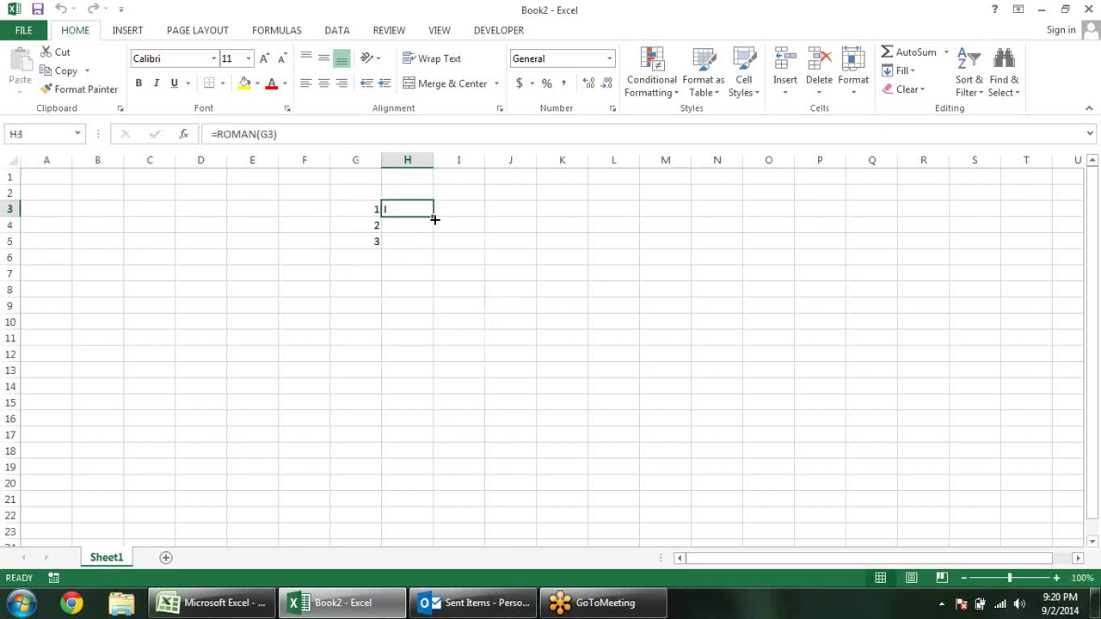
{"action": "left_click_drag", "start_coordinate": [434, 216], "coordinate": [434, 249]}
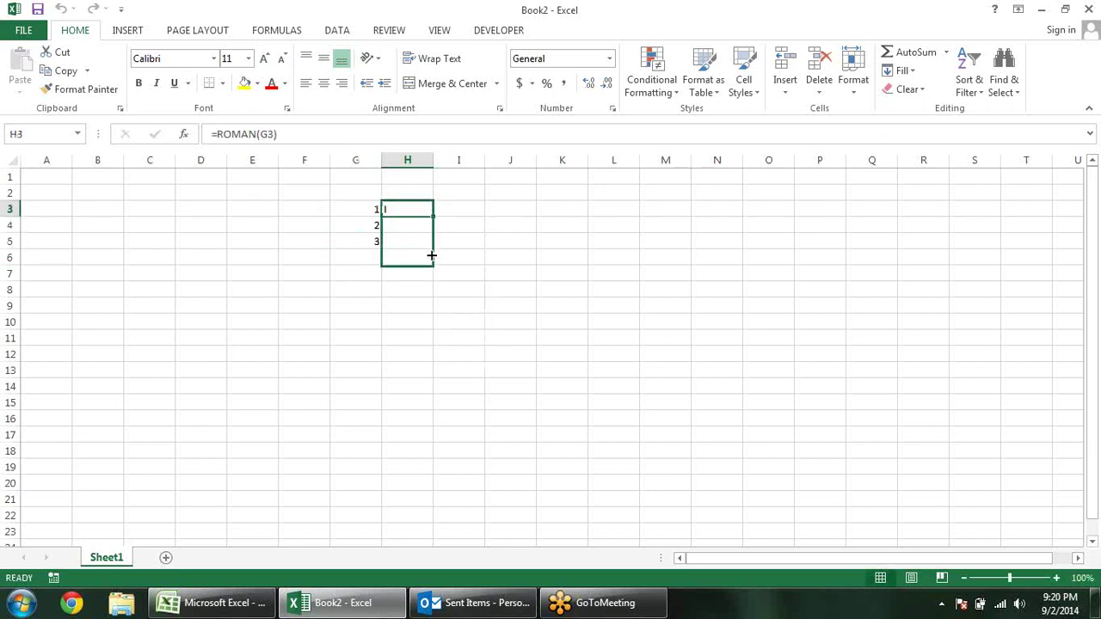
Step: Enter =ARABIC(H3) in I3 and fill it down to I5
{"action": "left_click", "coordinate": [453, 206]}
{"action": "type", "text": "=a"}
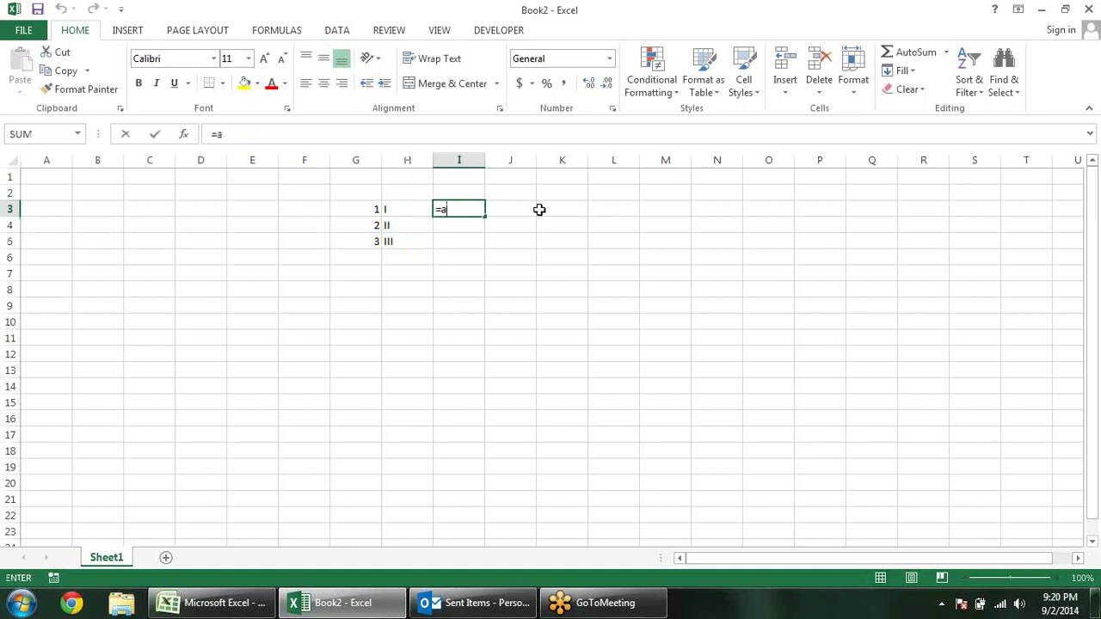
{"action": "type", "text": "r"}
{"action": "key", "text": "Tab"}
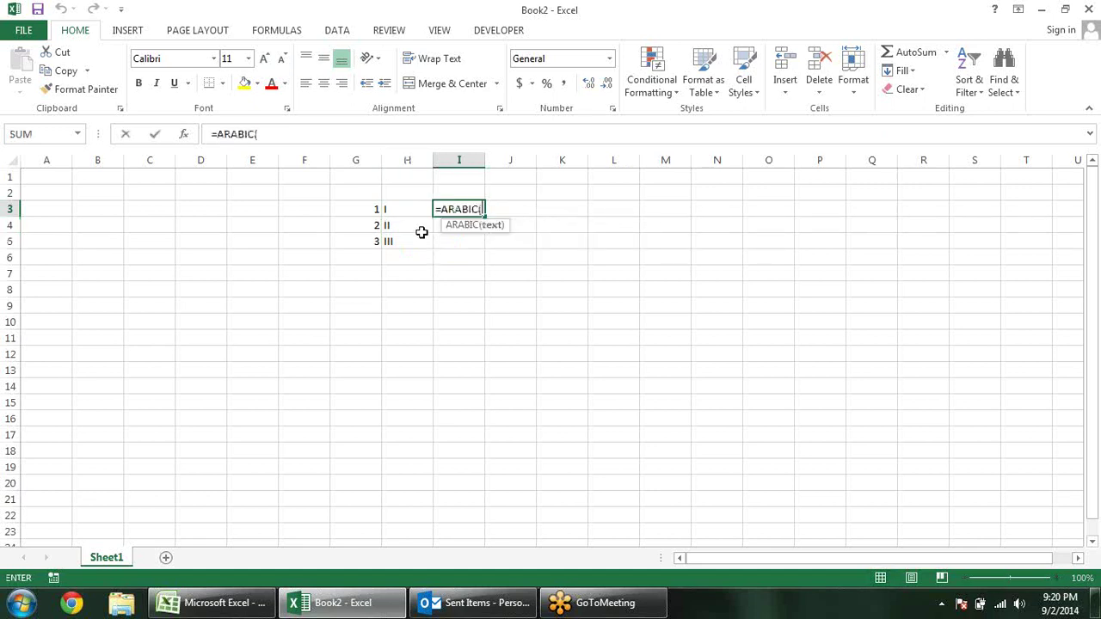
{"action": "left_click", "coordinate": [403, 206]}
{"action": "key", "text": "Return"}
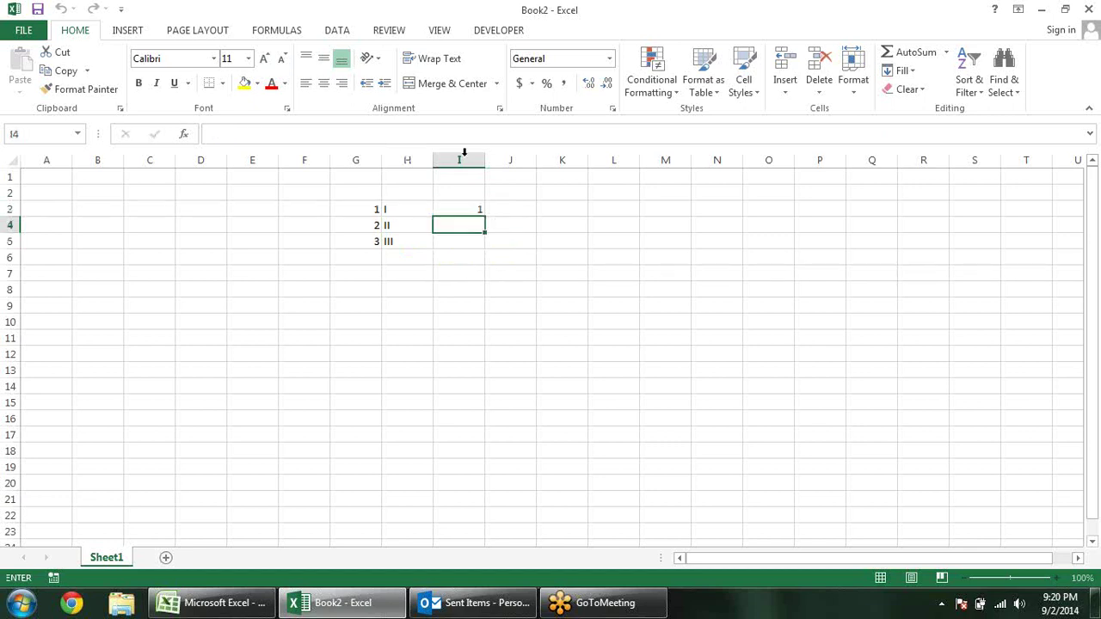
{"action": "left_click", "coordinate": [480, 208]}
{"action": "left_click_drag", "start_coordinate": [485, 219], "coordinate": [487, 245]}
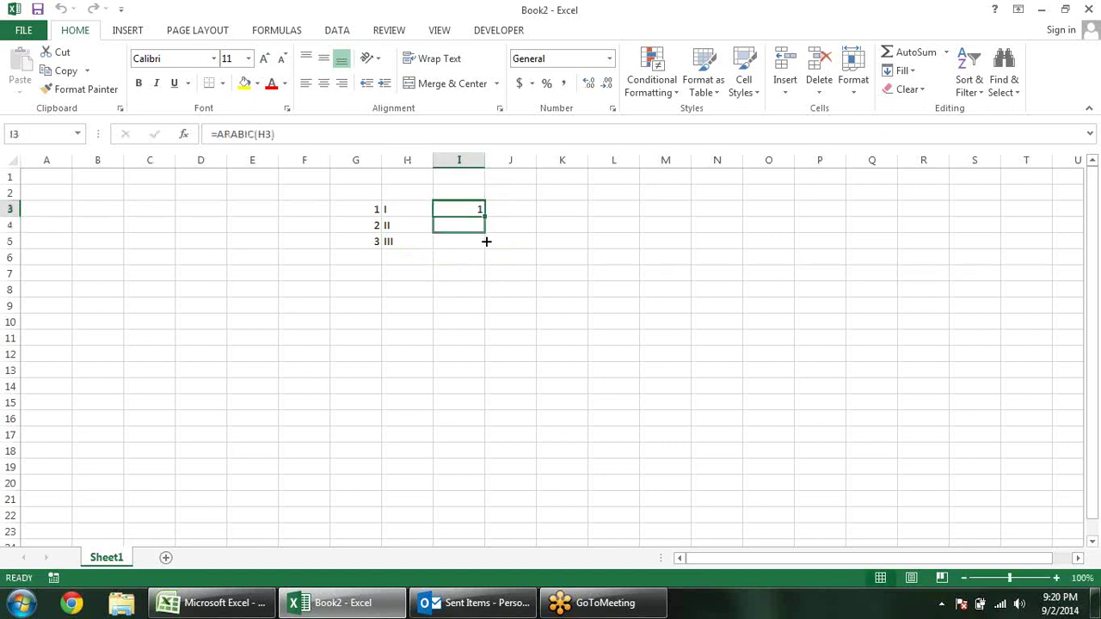
{"action": "left_click", "coordinate": [529, 247]}
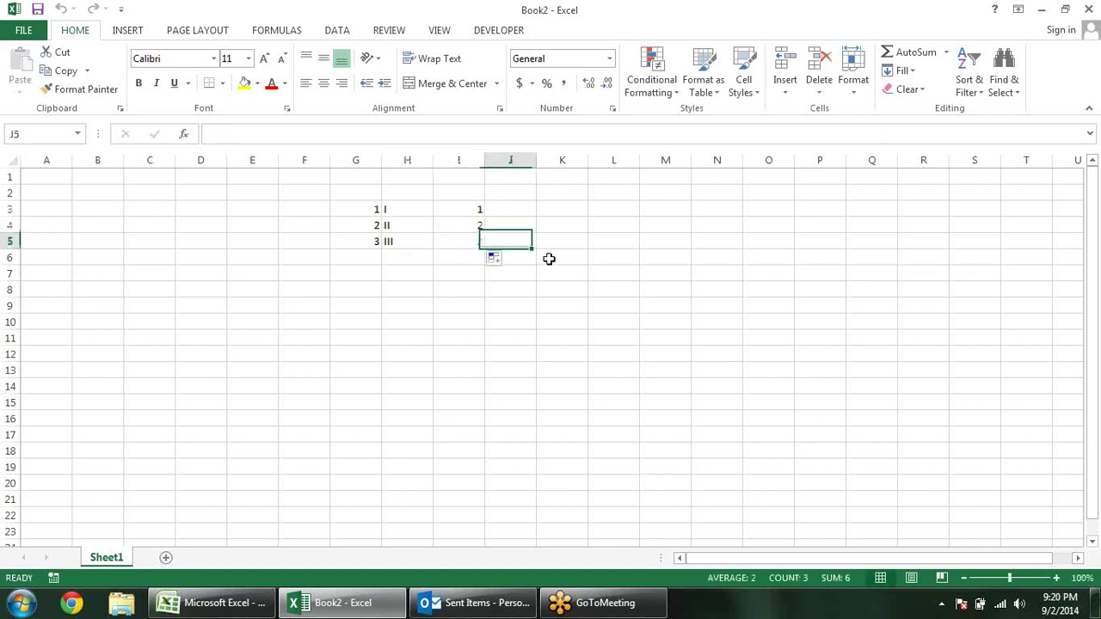
Step: Switch back to Book1 in Excel 2007 and look up ROMAN in the Math & Trig list
{"action": "left_click", "coordinate": [247, 604]}
{"action": "left_click", "coordinate": [578, 452]}
{"action": "left_click", "coordinate": [345, 79]}
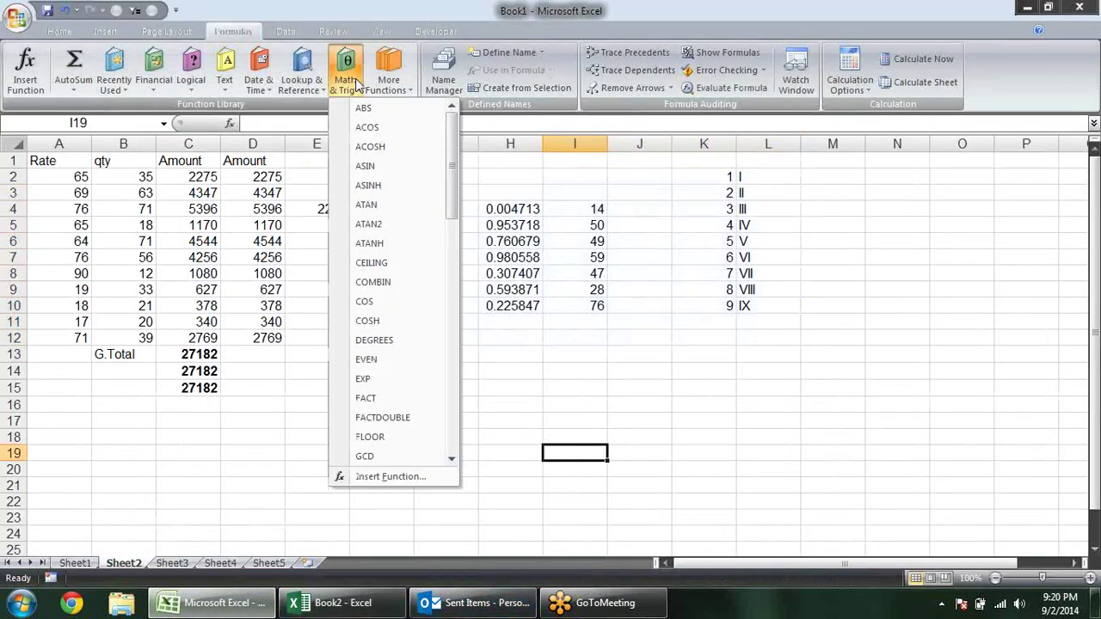
{"action": "left_click_drag", "start_coordinate": [458, 161], "coordinate": [439, 327]}
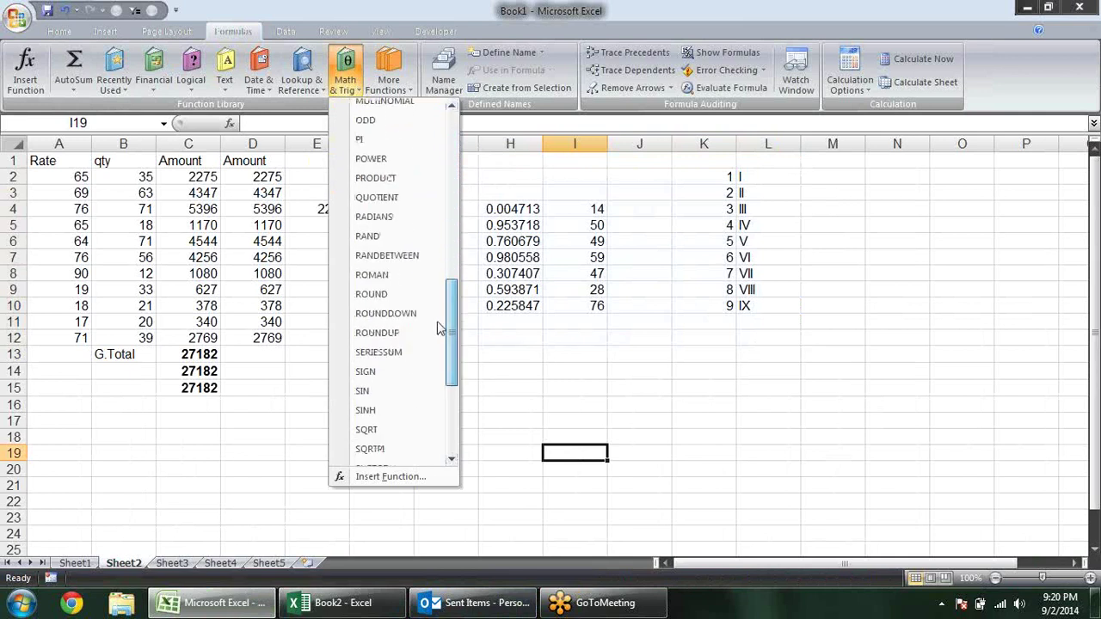
{"action": "left_click", "coordinate": [494, 342]}
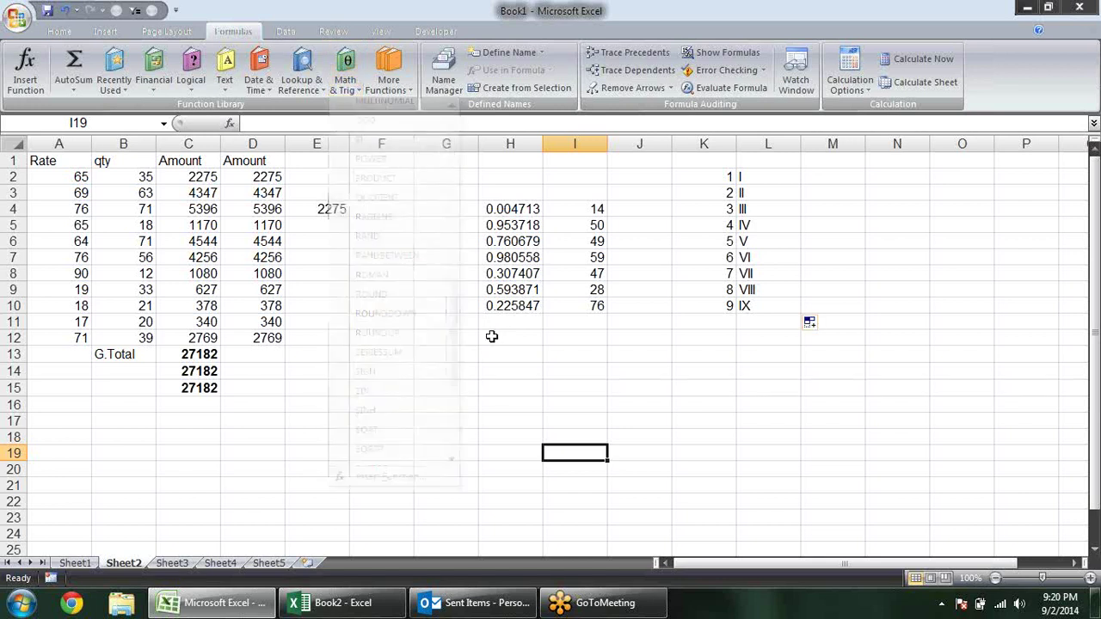
{"action": "left_click", "coordinate": [484, 387]}
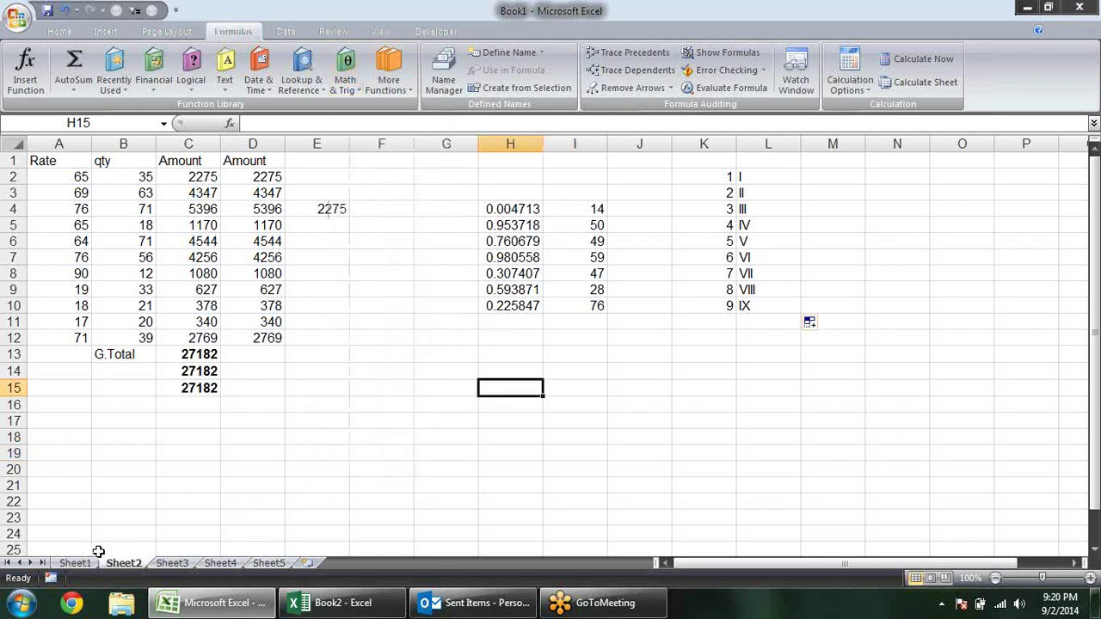
{"action": "left_click", "coordinate": [82, 418]}
Step: Enter 10.23, 4.56 and 25.36 in A17:A19 and the heading 'round' in B16
{"action": "type", "text": "10."}
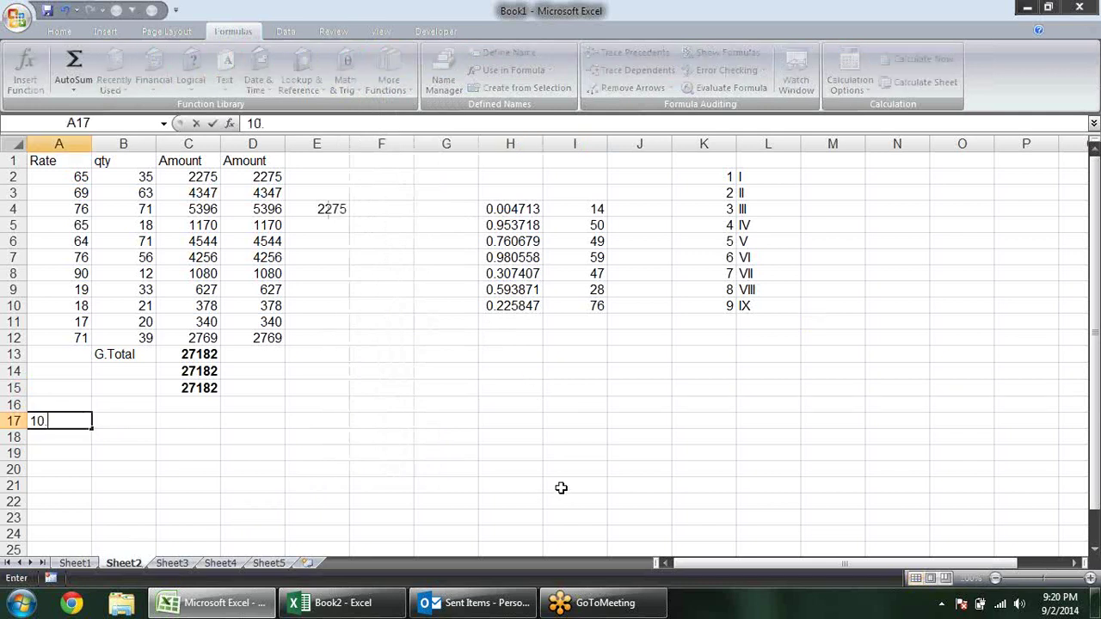
{"action": "key", "text": "Return"}
{"action": "type", "text": "4."}
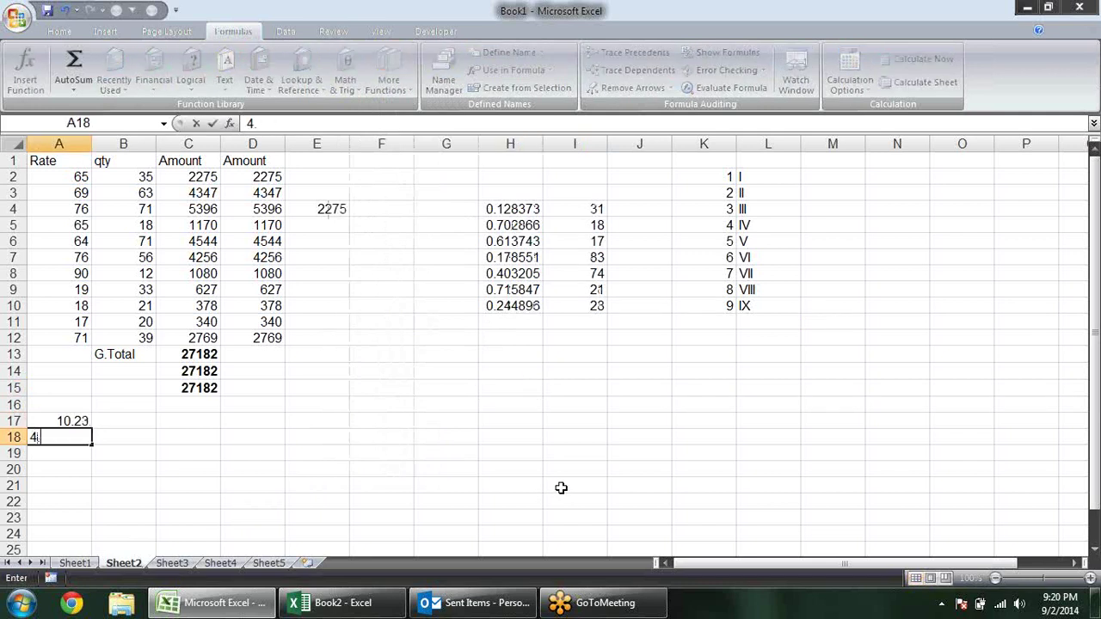
{"action": "type", "text": "56"}
{"action": "key", "text": "Return"}
{"action": "type", "text": "25"}
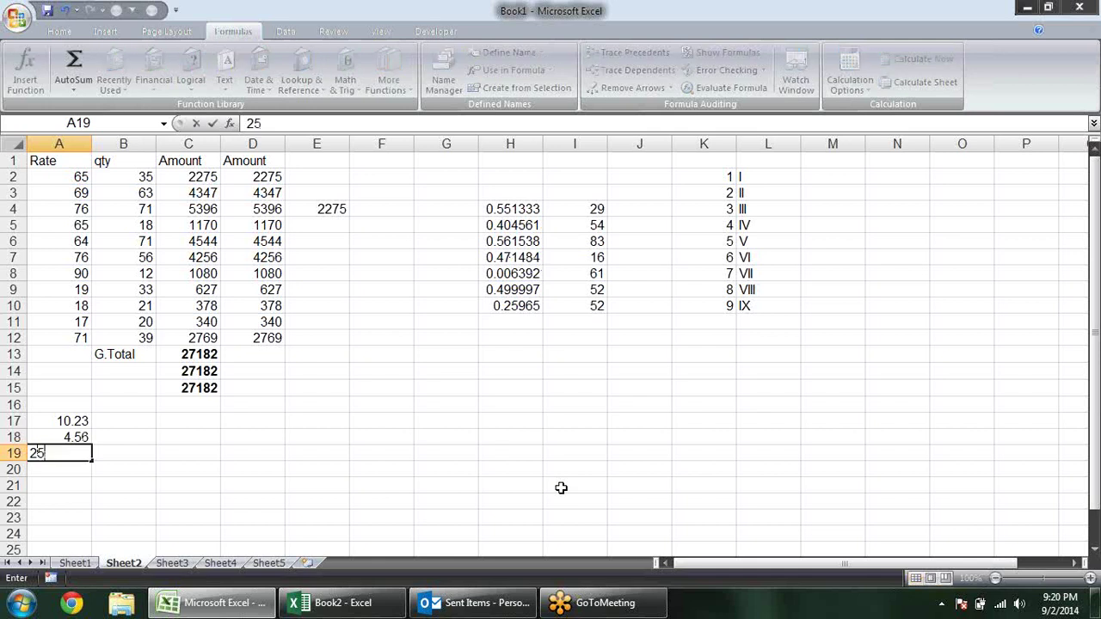
{"action": "type", "text": ".36"}
{"action": "key", "text": "Return"}
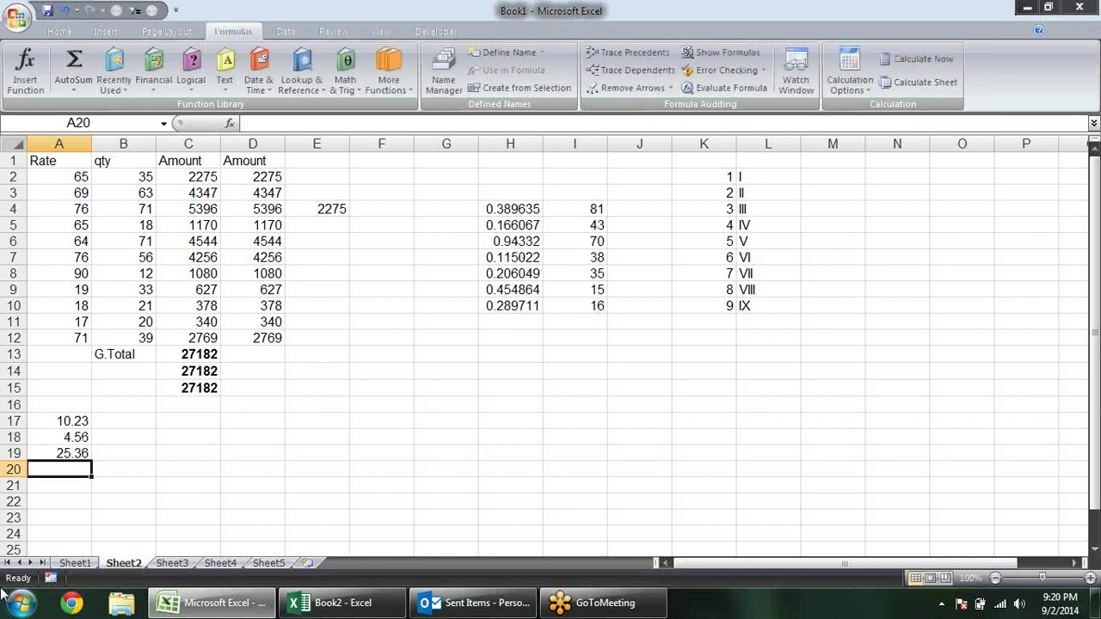
{"action": "left_click", "coordinate": [128, 405]}
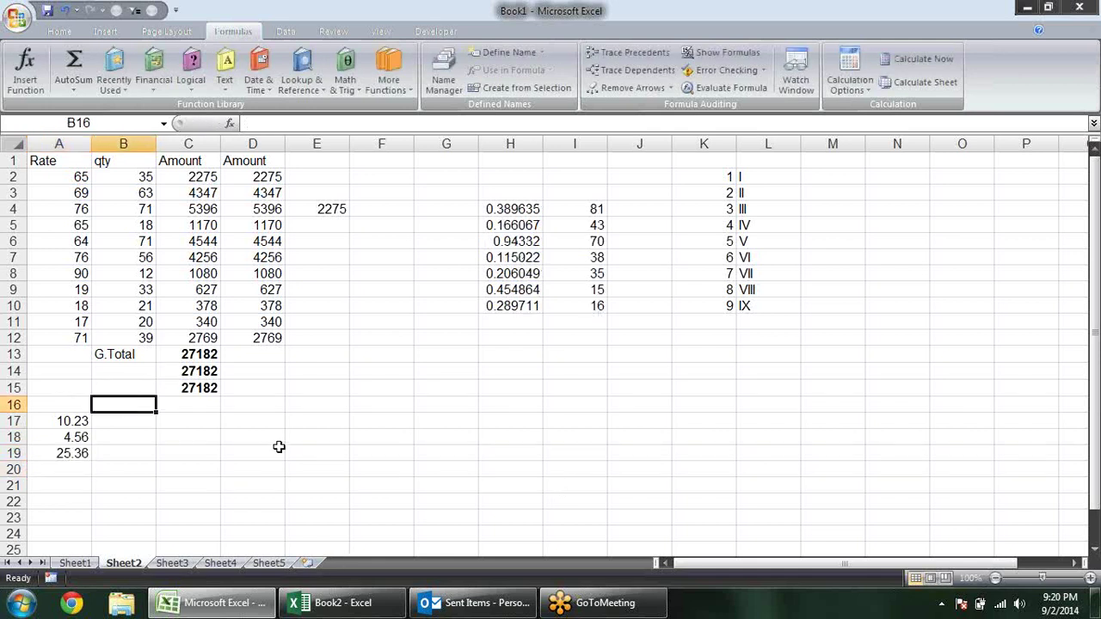
{"action": "type", "text": "round"}
{"action": "key", "text": "Return"}
Step: Enter =ROUND(A17,0) in B17 and fill it down to B19
{"action": "type", "text": "ro"}
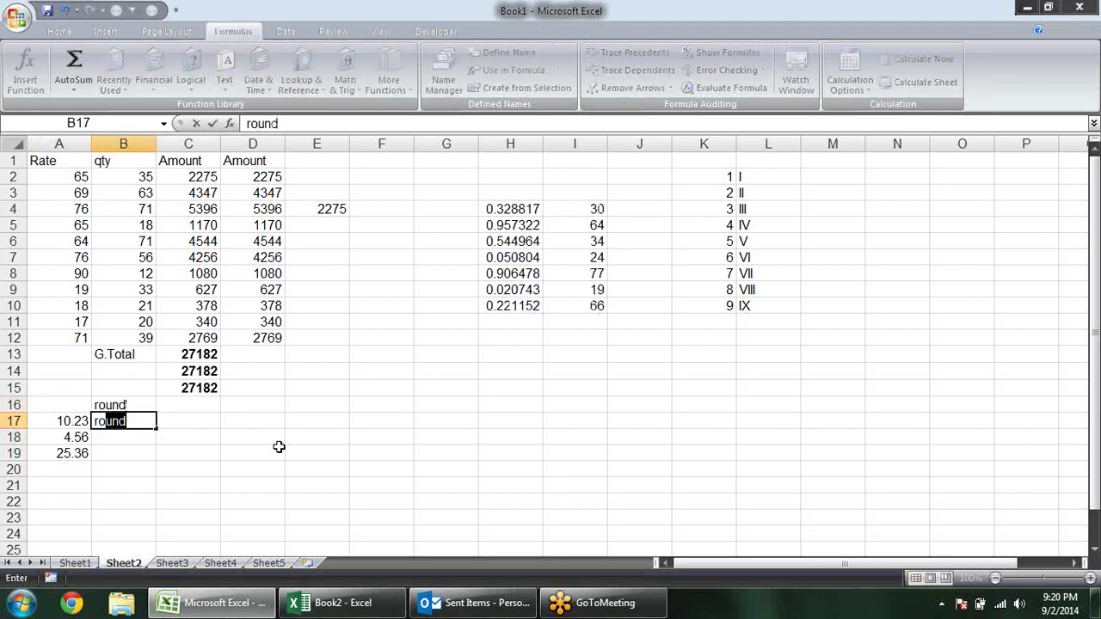
{"action": "key", "text": "BackSpace"}
{"action": "key", "text": "BackSpace"}
{"action": "key", "text": "BackSpace"}
{"action": "type", "text": "=rou"}
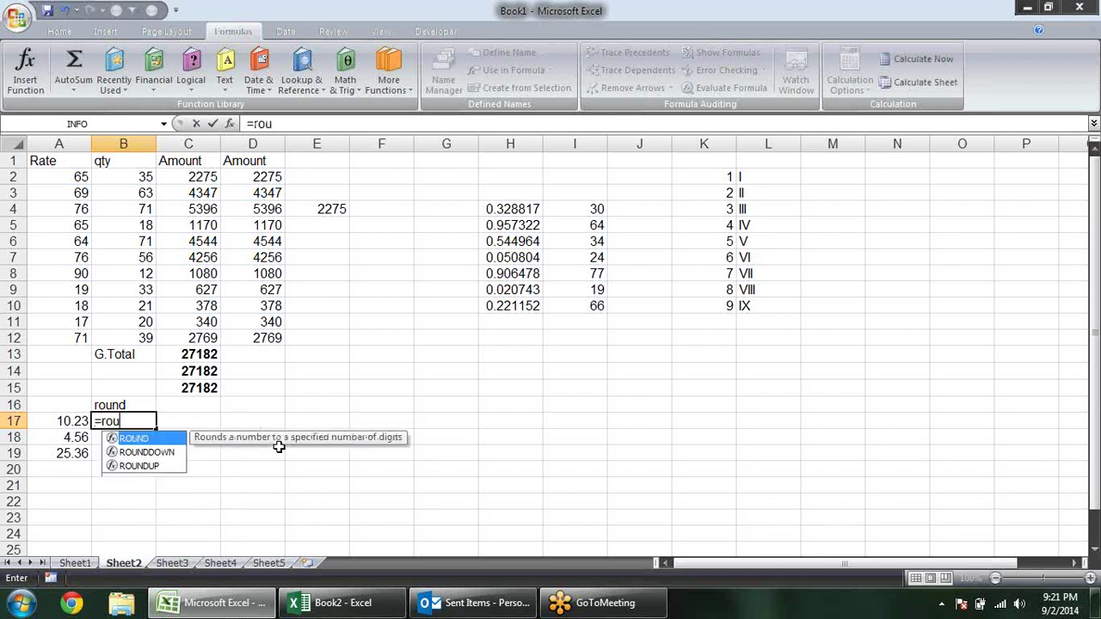
{"action": "key", "text": "Tab"}
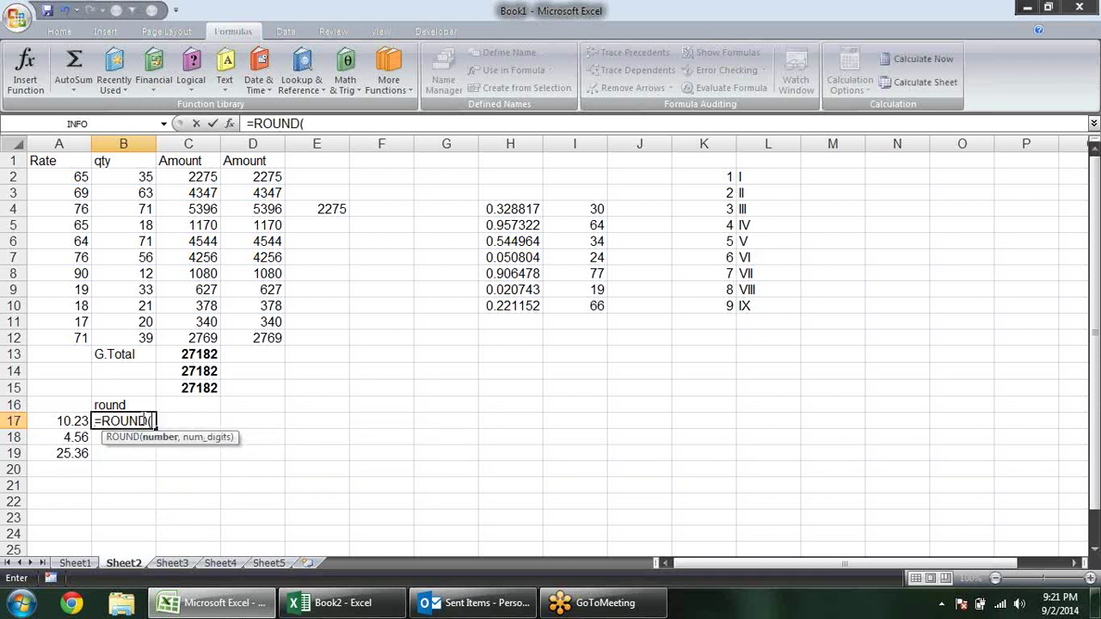
{"action": "left_click", "coordinate": [74, 421]}
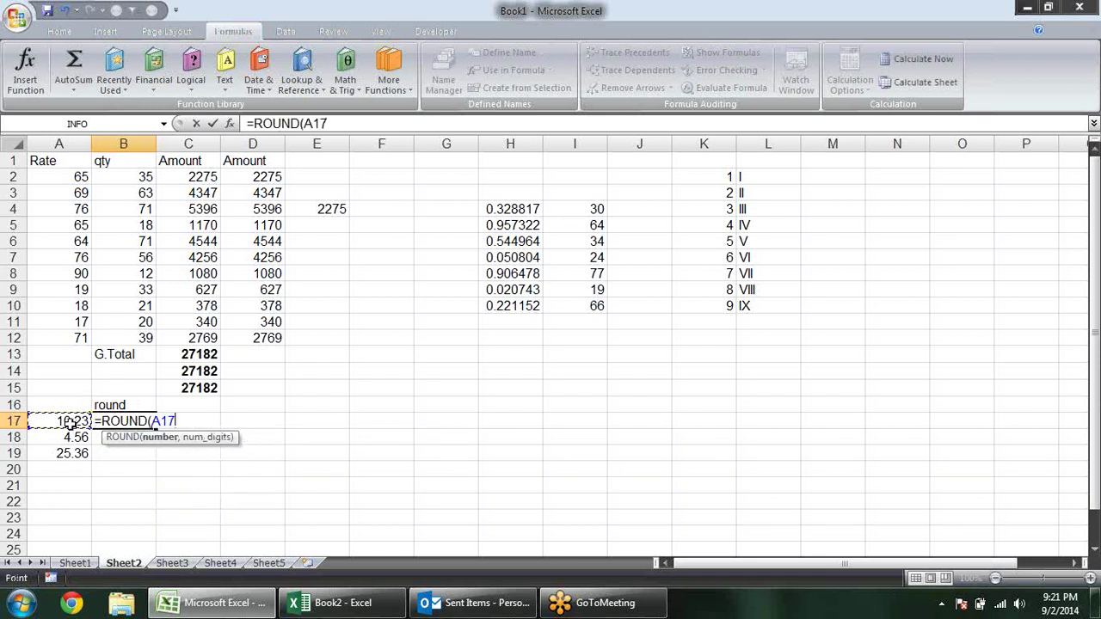
{"action": "type", "text": ",0"}
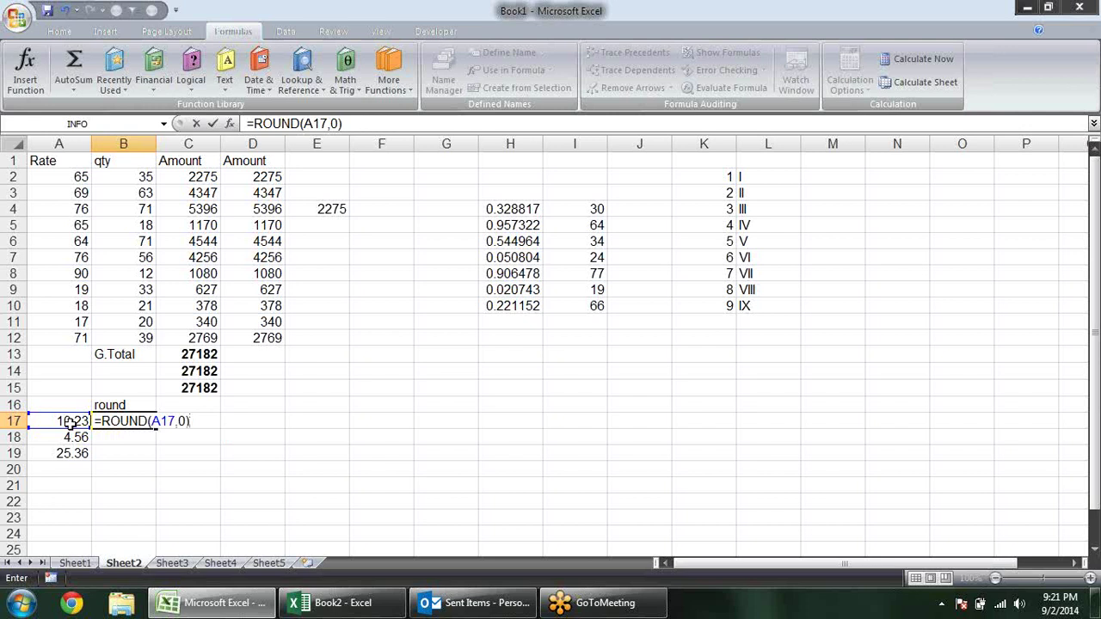
{"action": "key", "text": "Return"}
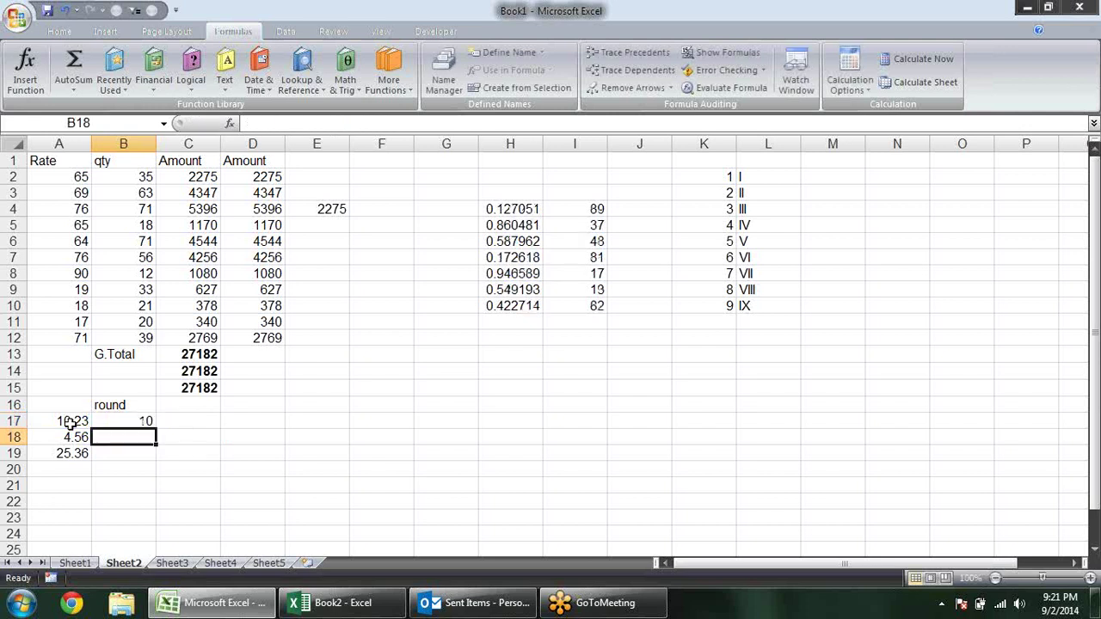
{"action": "left_click", "coordinate": [104, 421]}
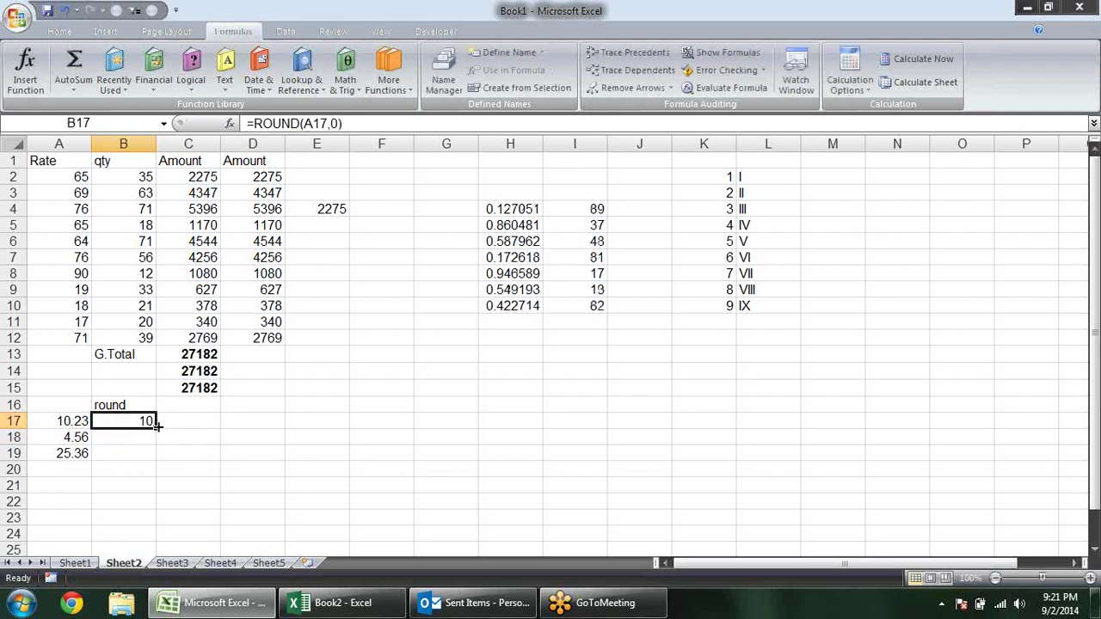
{"action": "left_click_drag", "start_coordinate": [156, 426], "coordinate": [153, 460]}
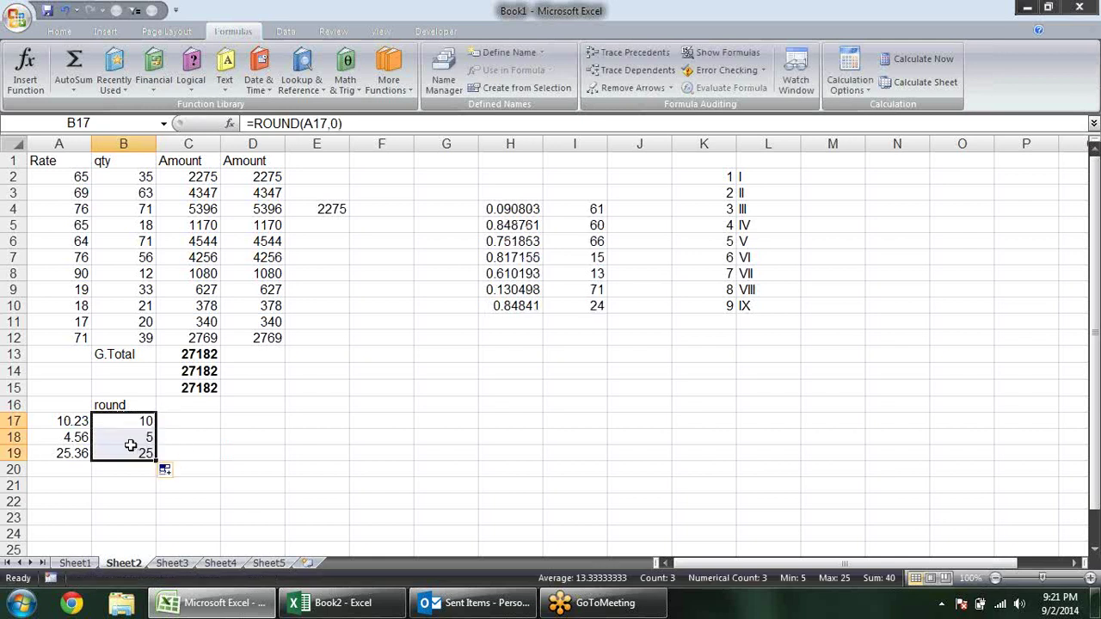
Step: Compare the rounded results 10, 5 and 25 against the original values in column A
{"action": "left_click", "coordinate": [84, 437]}
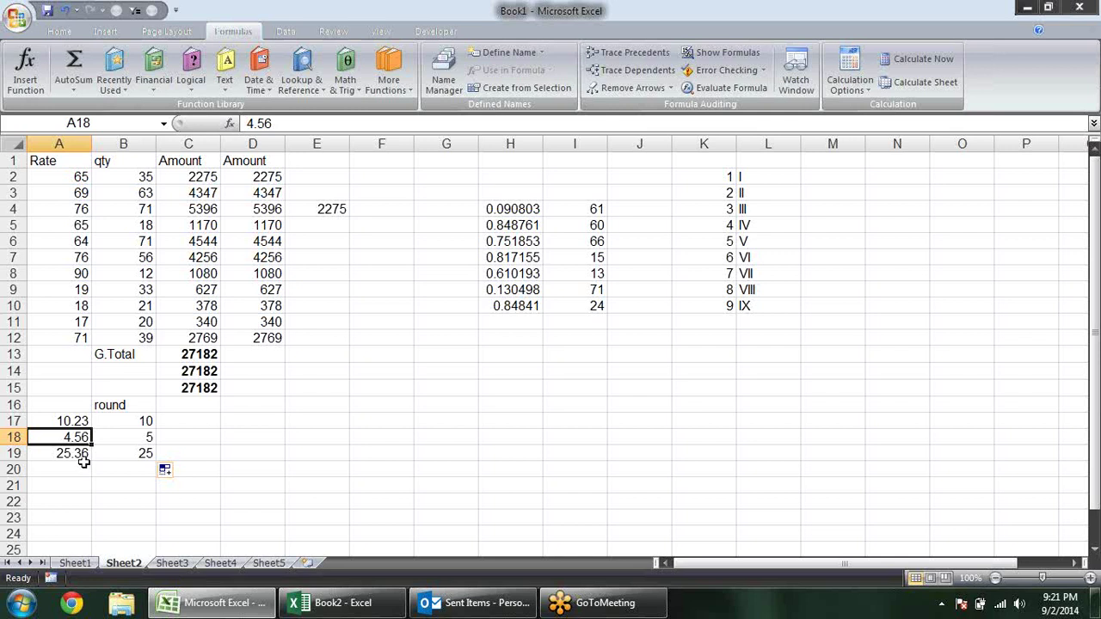
{"action": "left_click", "coordinate": [79, 449]}
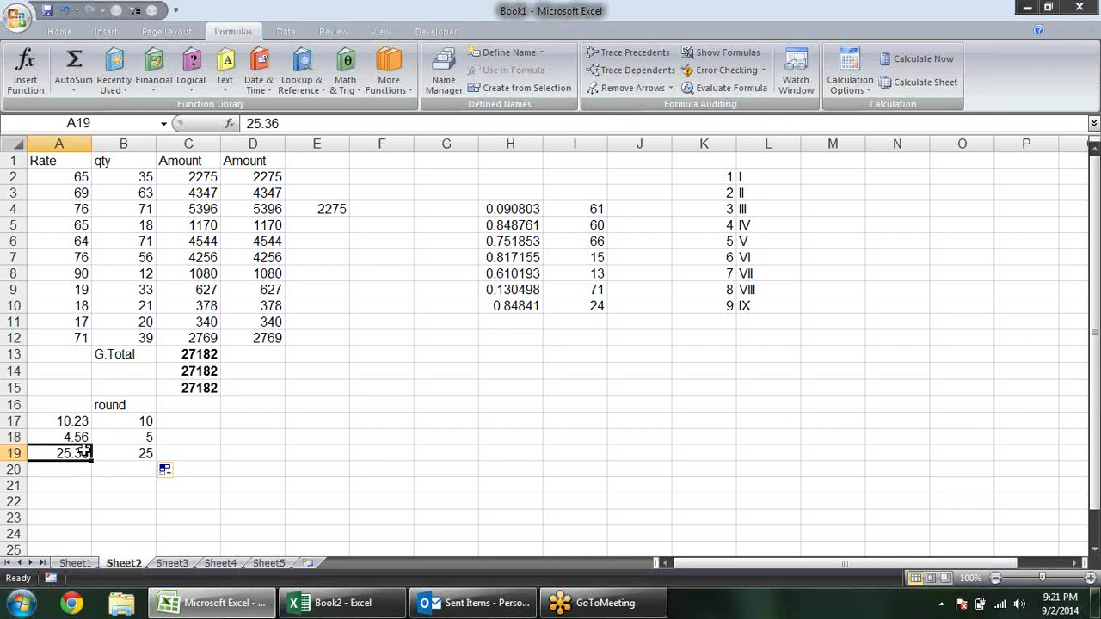
{"action": "left_click", "coordinate": [81, 440]}
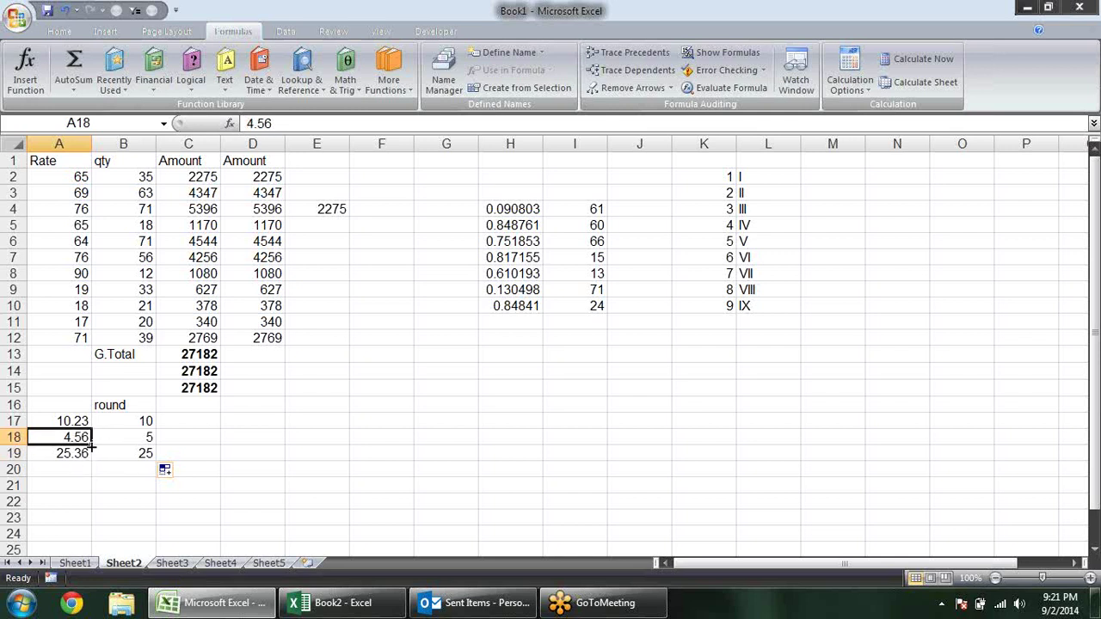
{"action": "left_click", "coordinate": [146, 438]}
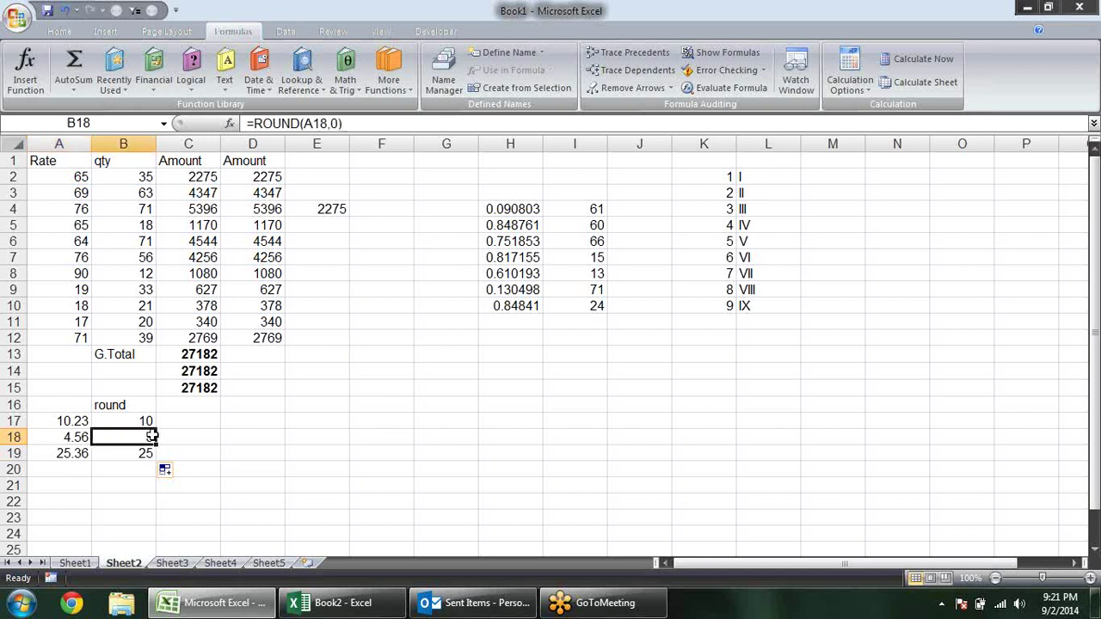
{"action": "left_click", "coordinate": [196, 417]}
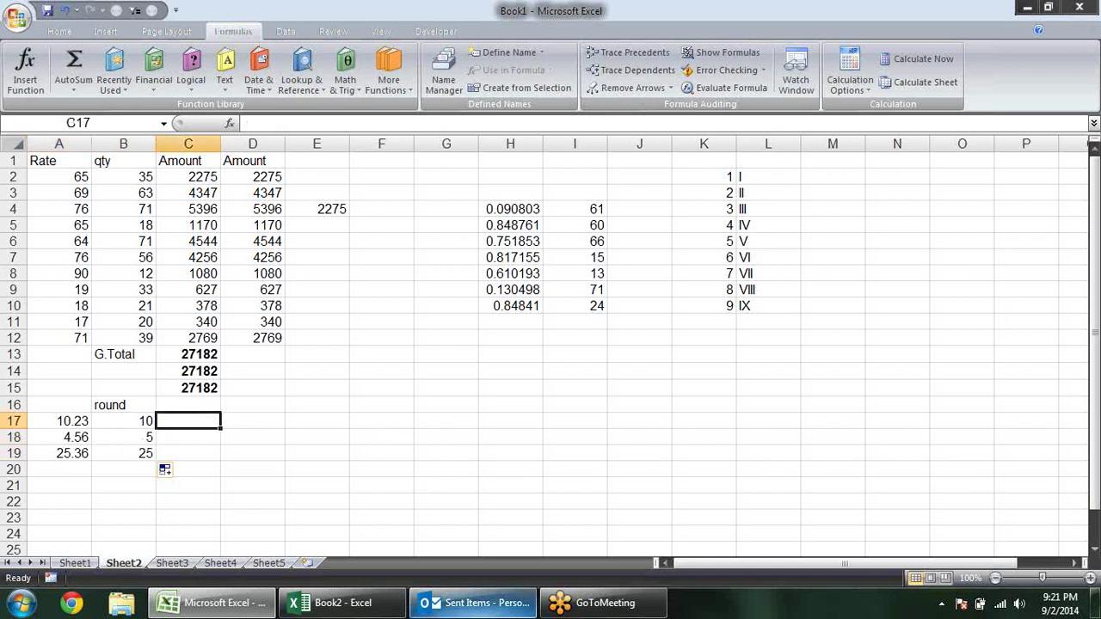
Step: Add the headings roundup in C16 and rounddown in D16
{"action": "left_click", "coordinate": [174, 410]}
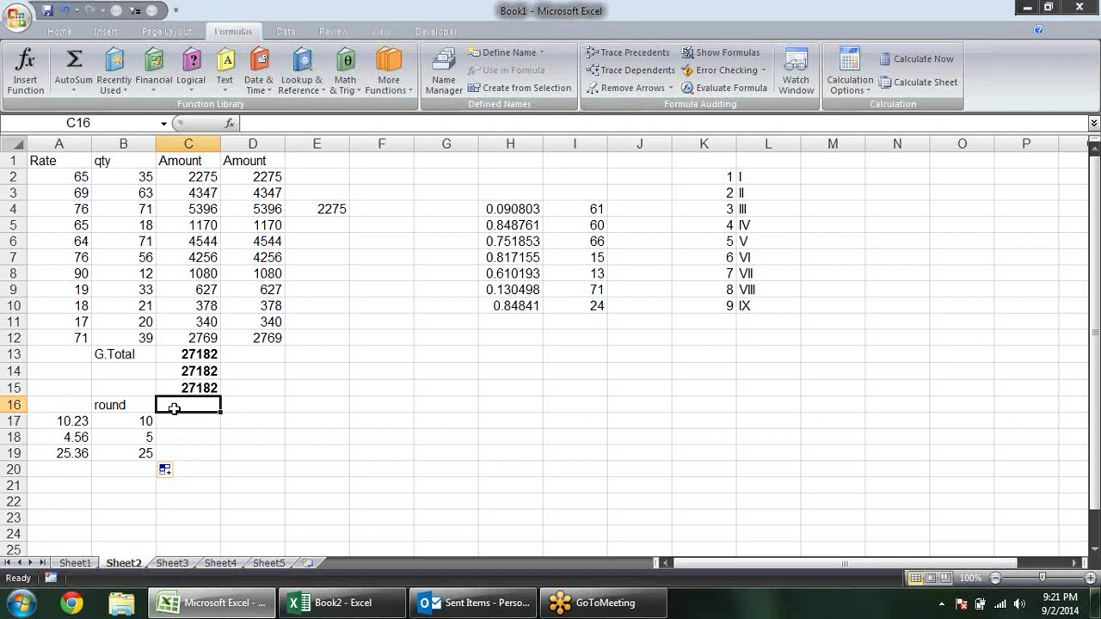
{"action": "type", "text": "rou"}
{"action": "type", "text": "ndup"}
{"action": "key", "text": "Tab"}
{"action": "type", "text": "round"}
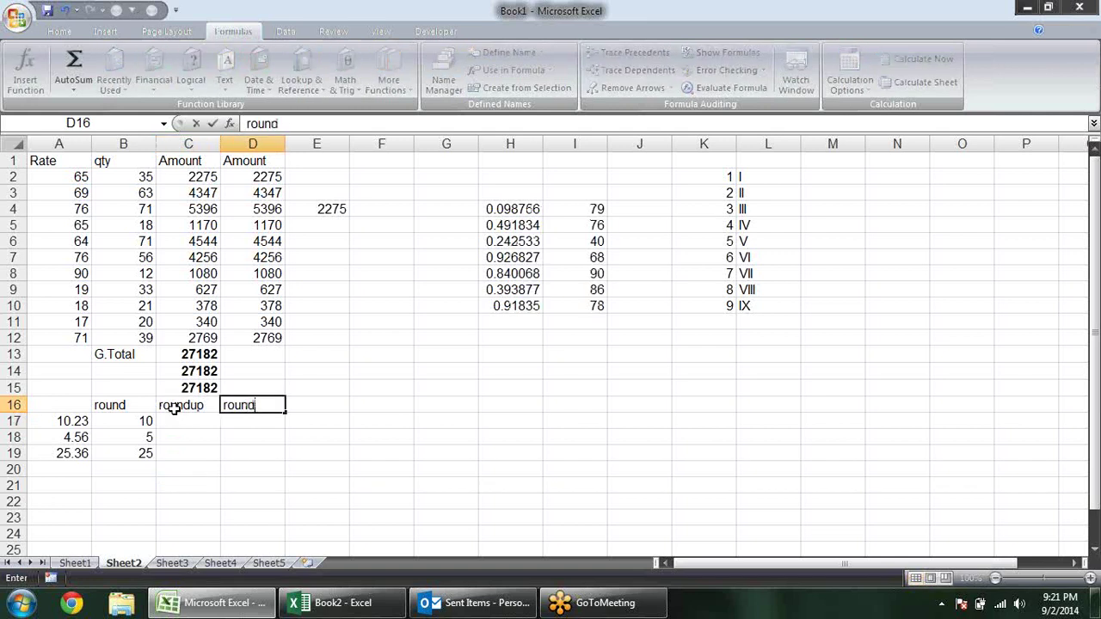
{"action": "type", "text": "don"}
{"action": "type", "text": "wn"}
{"action": "key", "text": "Return"}
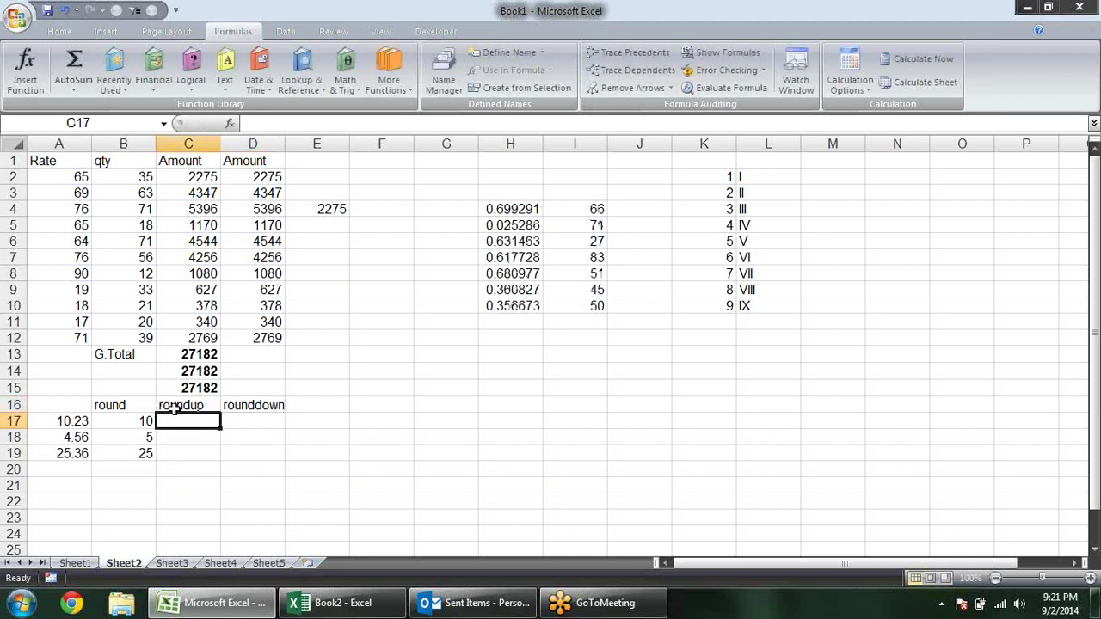
Step: Fill C17:C19 with a ROUNDUP formula on the A17 rates, giving 11, 5 and 26
{"action": "type", "text": "=rou"}
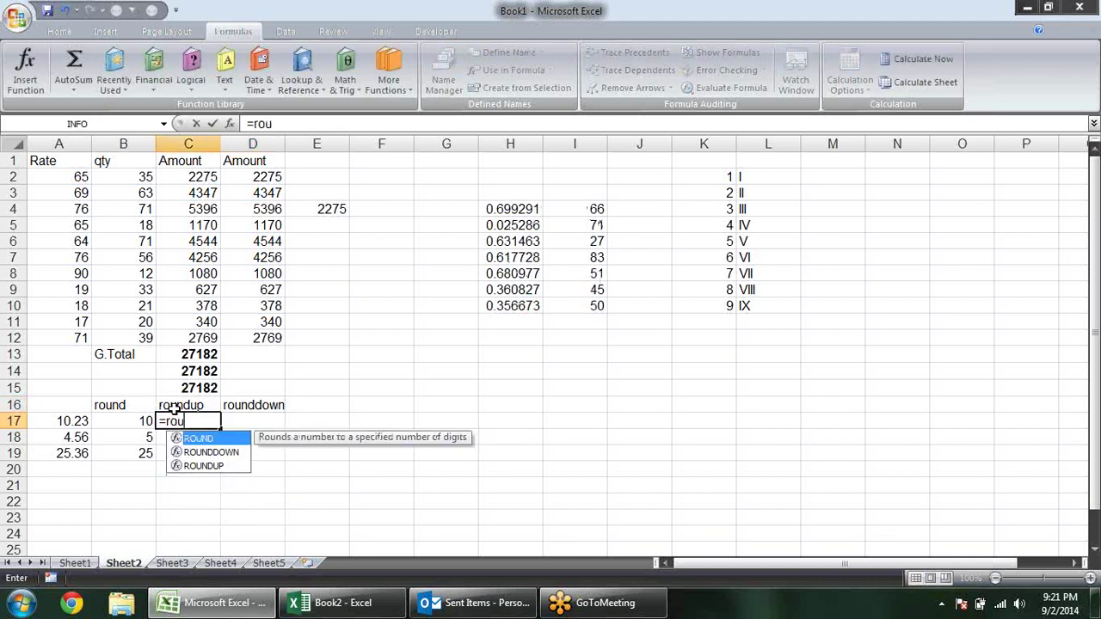
{"action": "key", "text": "Down"}
{"action": "key", "text": "Down"}
{"action": "key", "text": "Tab"}
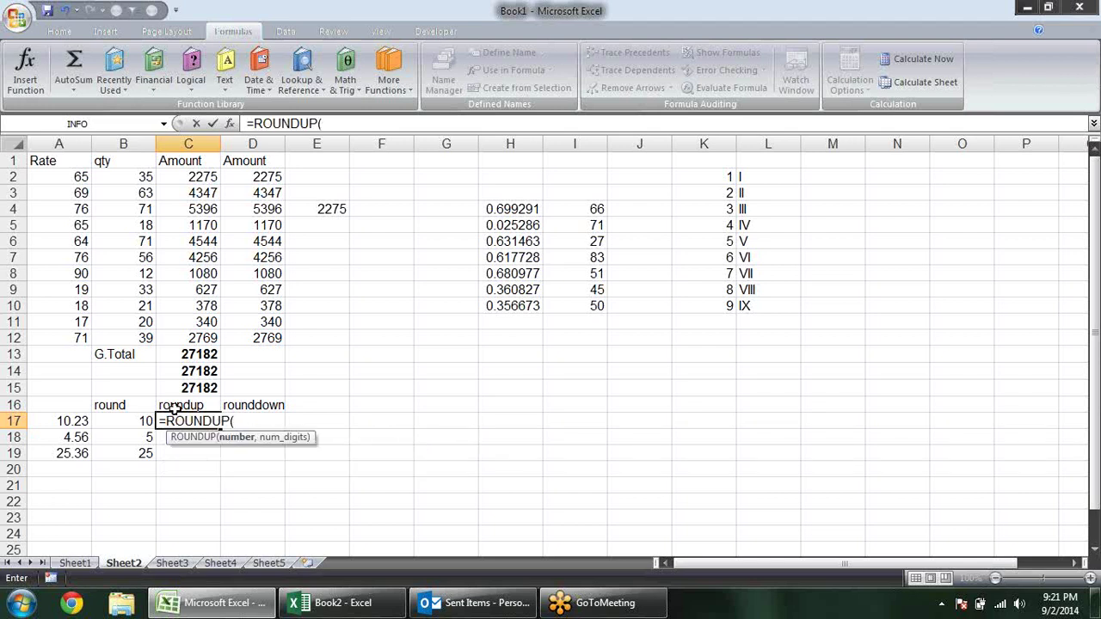
{"action": "left_click", "coordinate": [72, 419]}
{"action": "type", "text": ",0"}
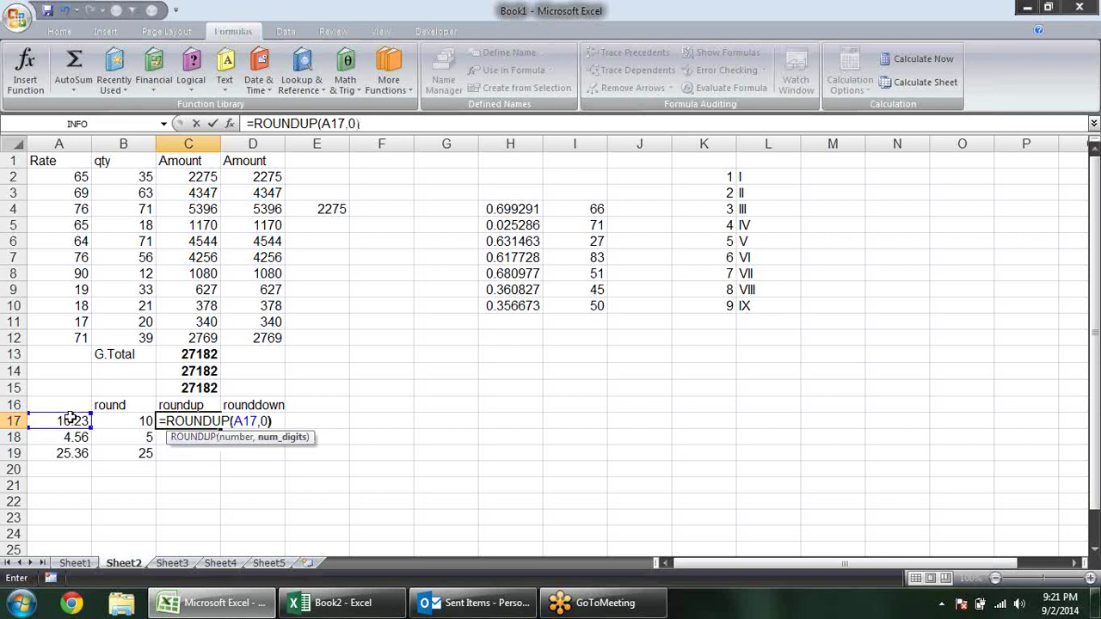
{"action": "key", "text": "Return"}
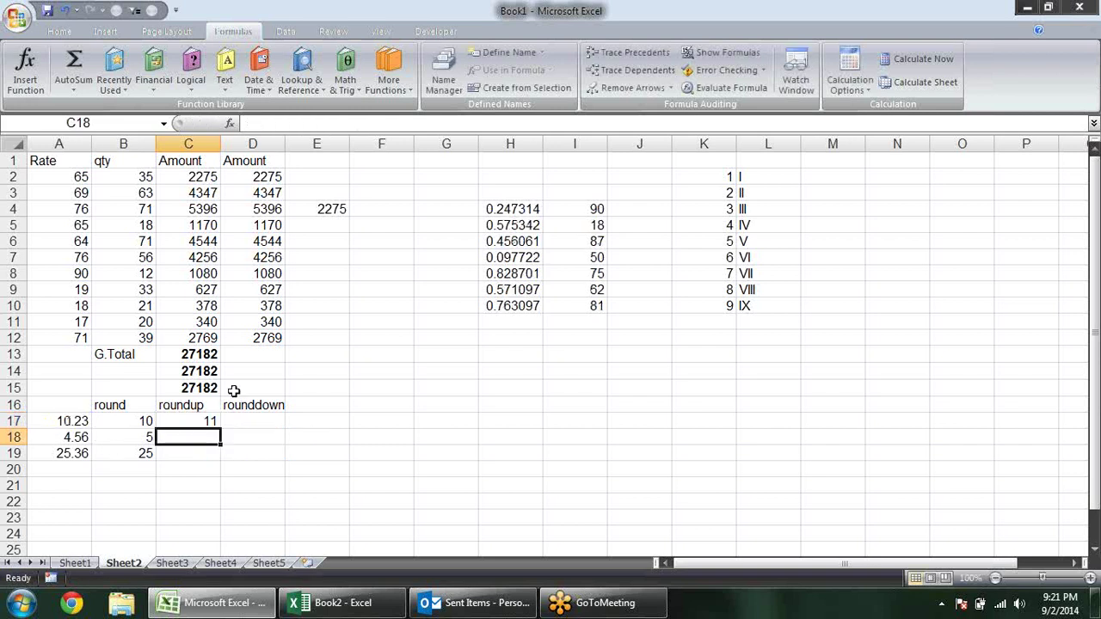
{"action": "left_click", "coordinate": [206, 421]}
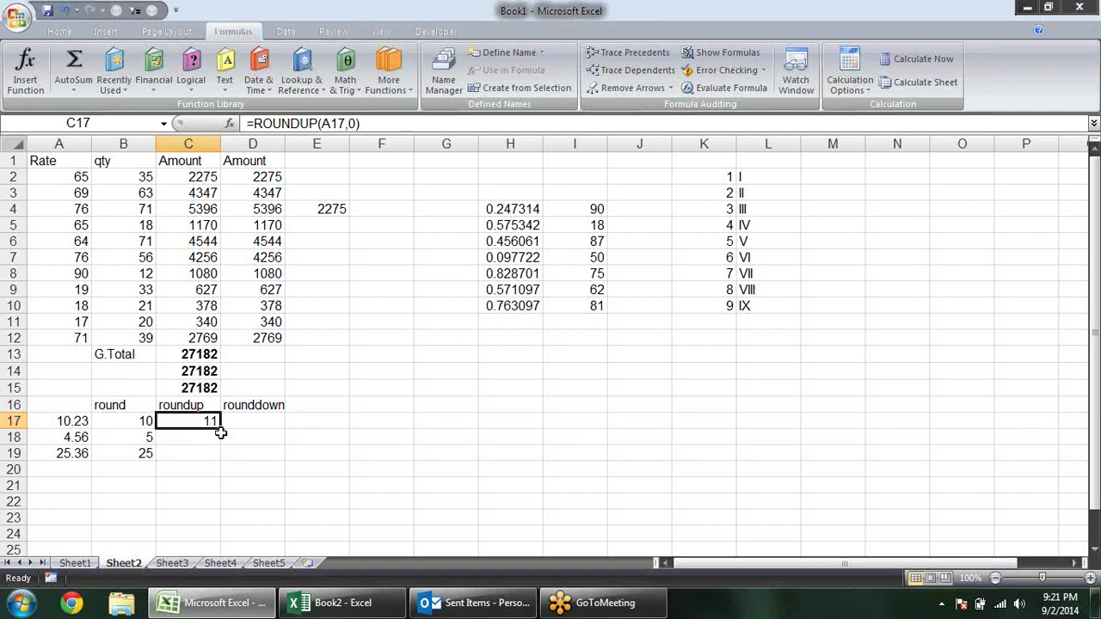
{"action": "left_click_drag", "start_coordinate": [220, 428], "coordinate": [221, 458]}
Step: Fill D17:D19 with =ROUNDDOWN(A17,0) copied down, giving 10, 4 and 25
{"action": "left_click", "coordinate": [250, 423]}
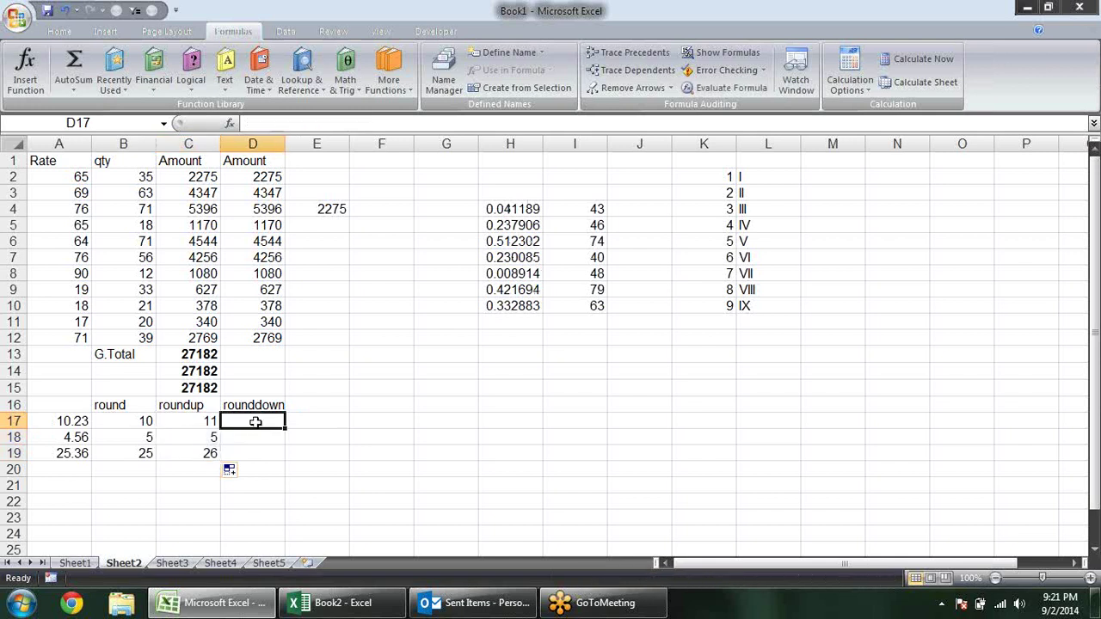
{"action": "type", "text": "=rou"}
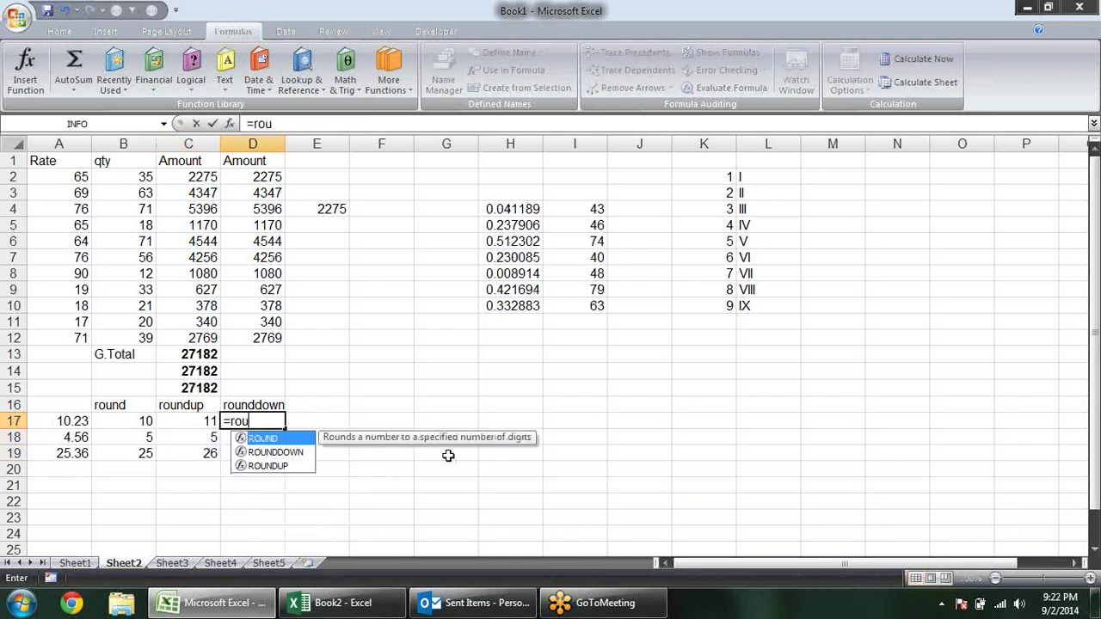
{"action": "key", "text": "Down"}
{"action": "key", "text": "Tab"}
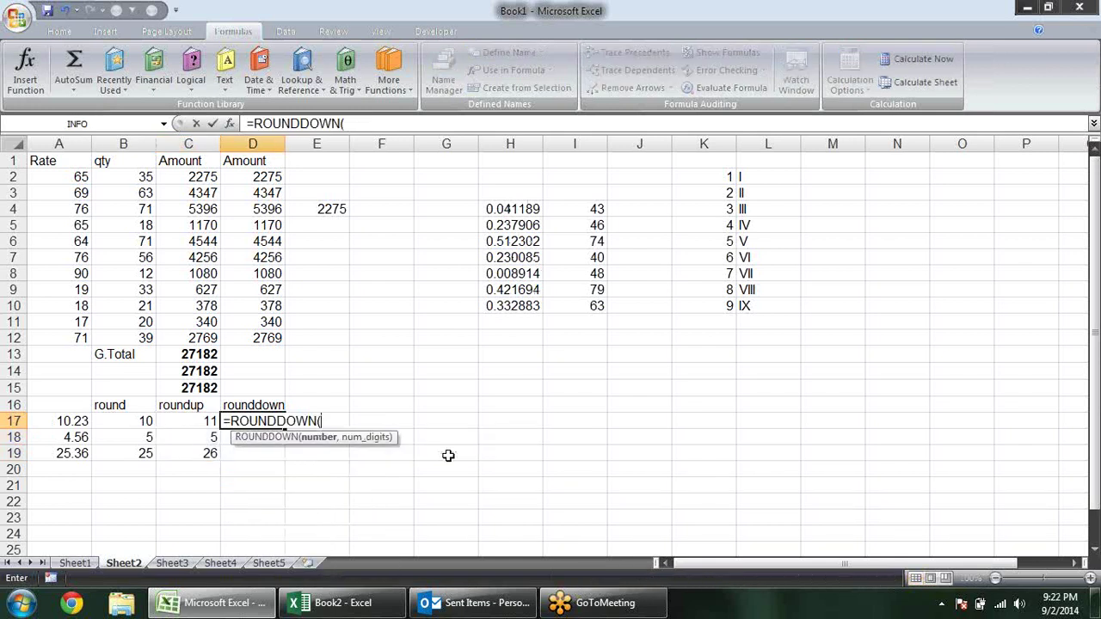
{"action": "left_click", "coordinate": [66, 426]}
{"action": "type", "text": ",0"}
{"action": "key", "text": "Return"}
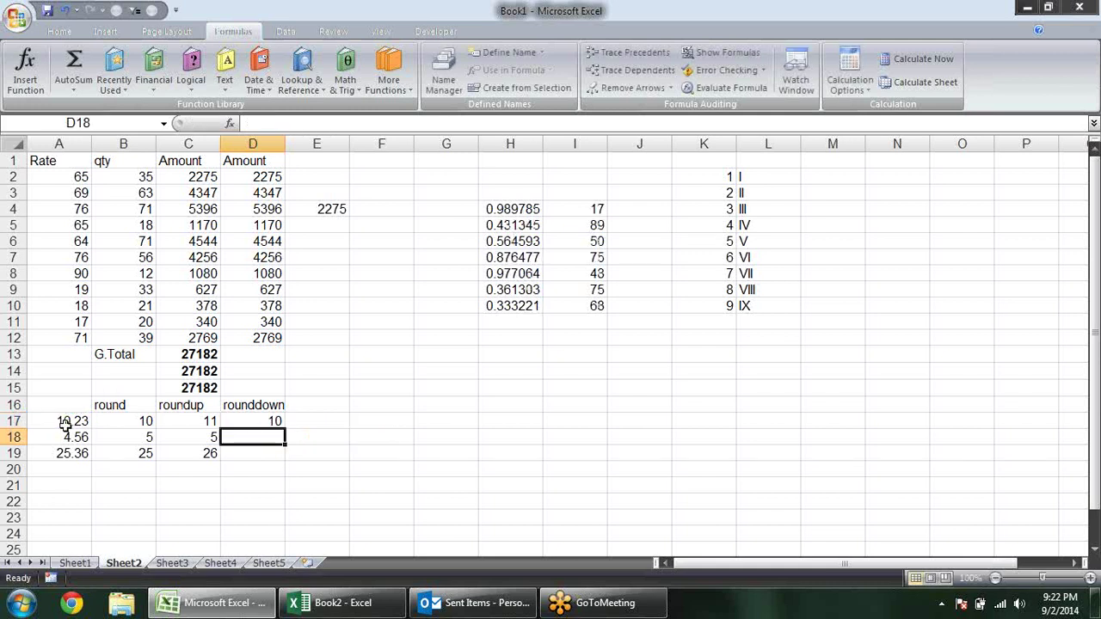
{"action": "left_click", "coordinate": [270, 420]}
{"action": "left_click_drag", "start_coordinate": [285, 428], "coordinate": [289, 465]}
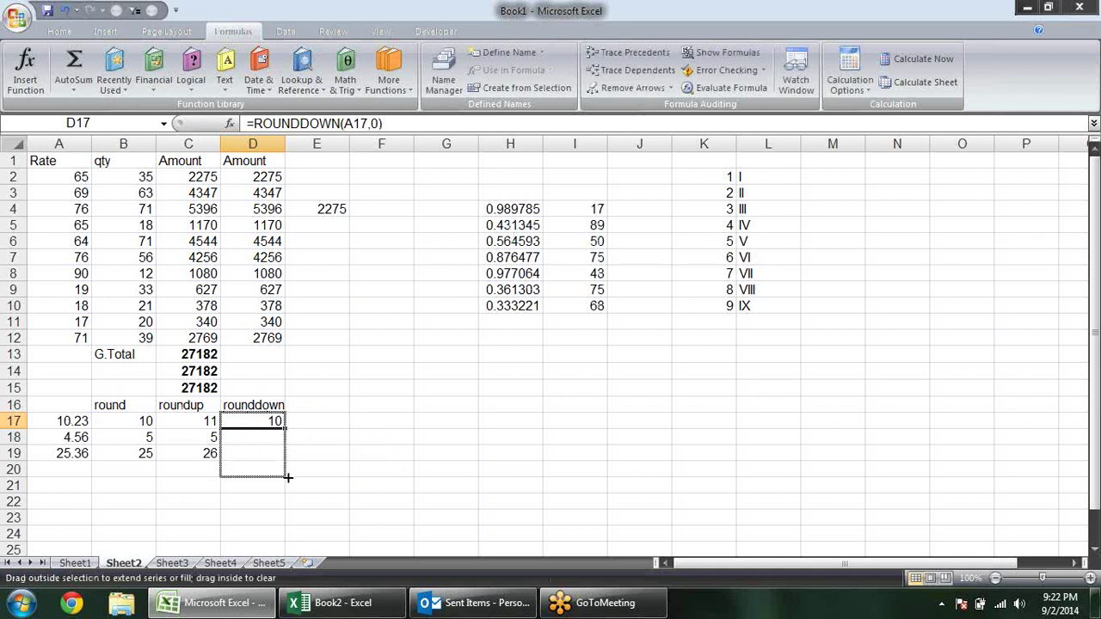
{"action": "left_click", "coordinate": [329, 401]}
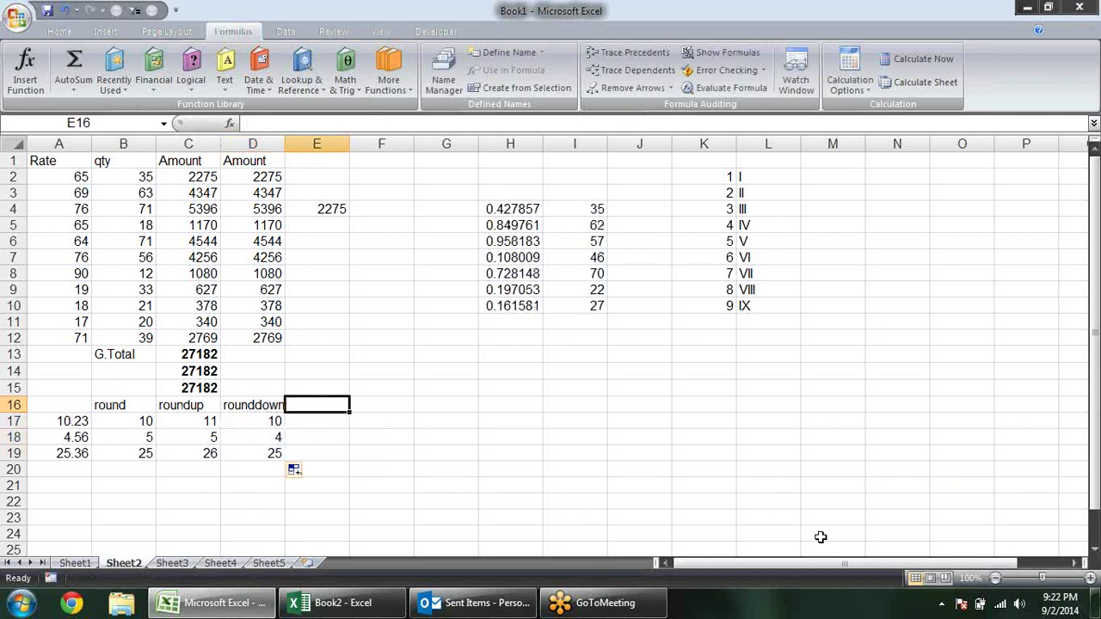
Step: Head E16 'int' and fill E17:E19 with =INT(A17), giving 10, 4 and 25
{"action": "type", "text": "int"}
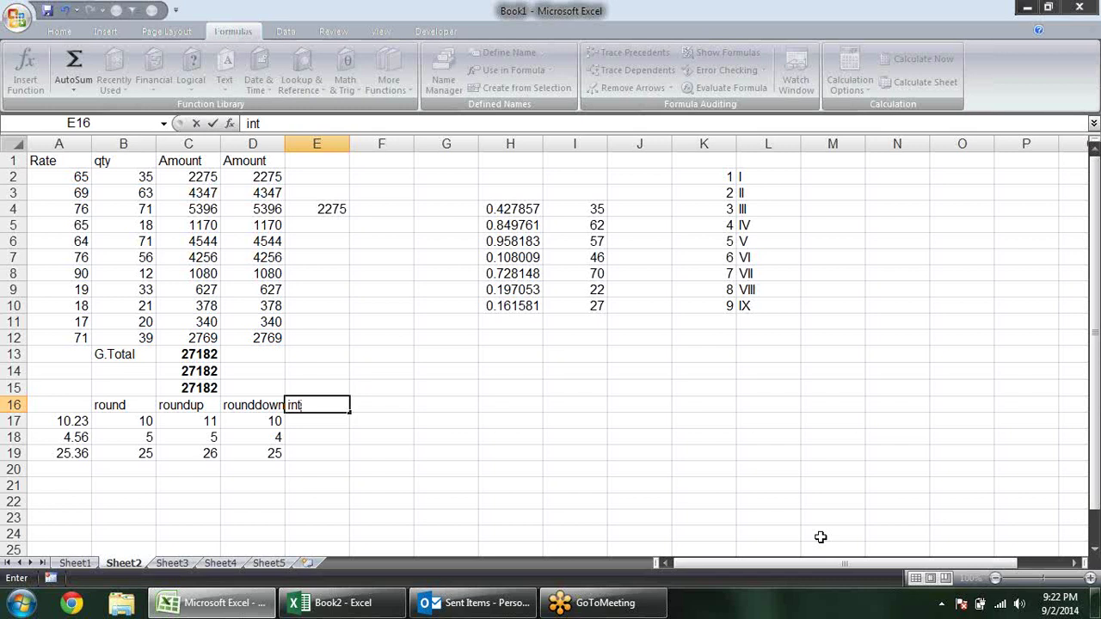
{"action": "key", "text": "Return"}
{"action": "type", "text": "="}
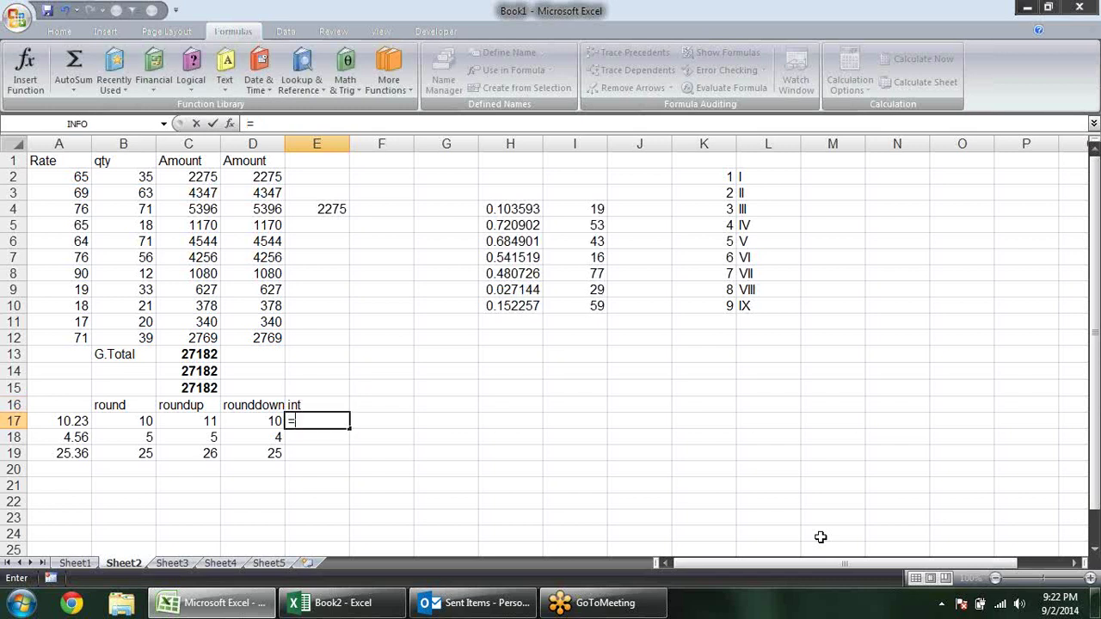
{"action": "type", "text": "int"}
{"action": "key", "text": "Tab"}
{"action": "left_click", "coordinate": [62, 421]}
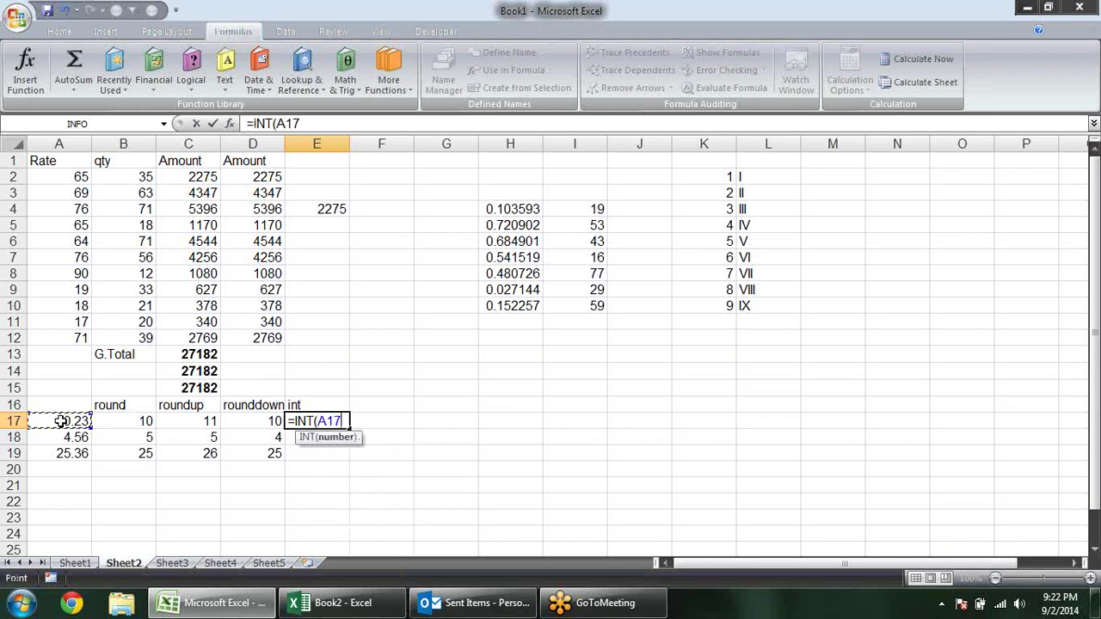
{"action": "key", "text": "Return"}
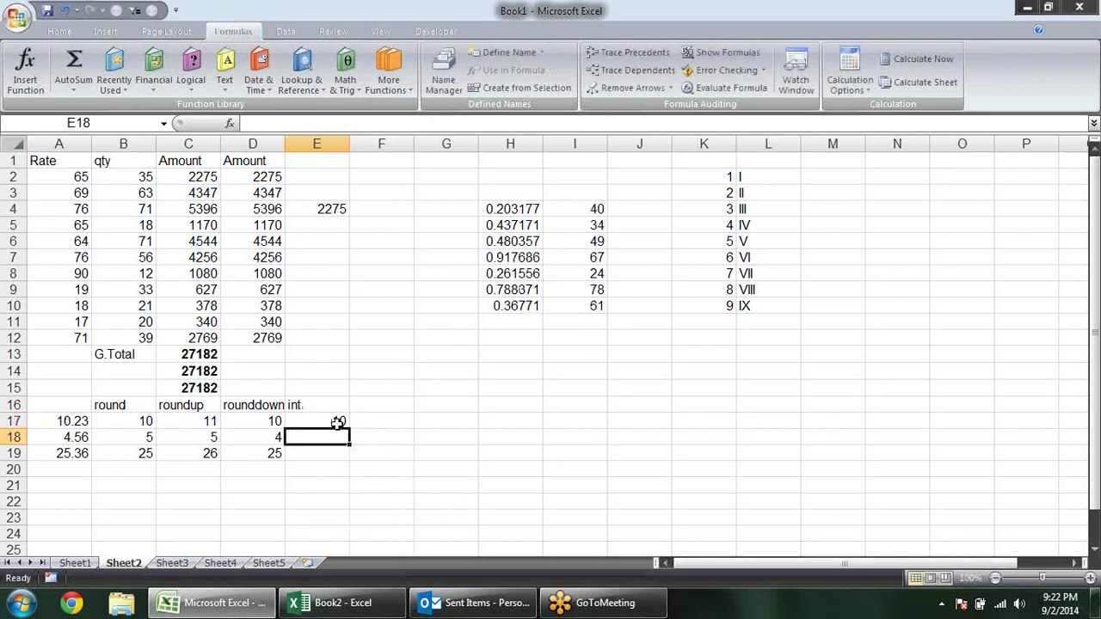
{"action": "left_click", "coordinate": [338, 424]}
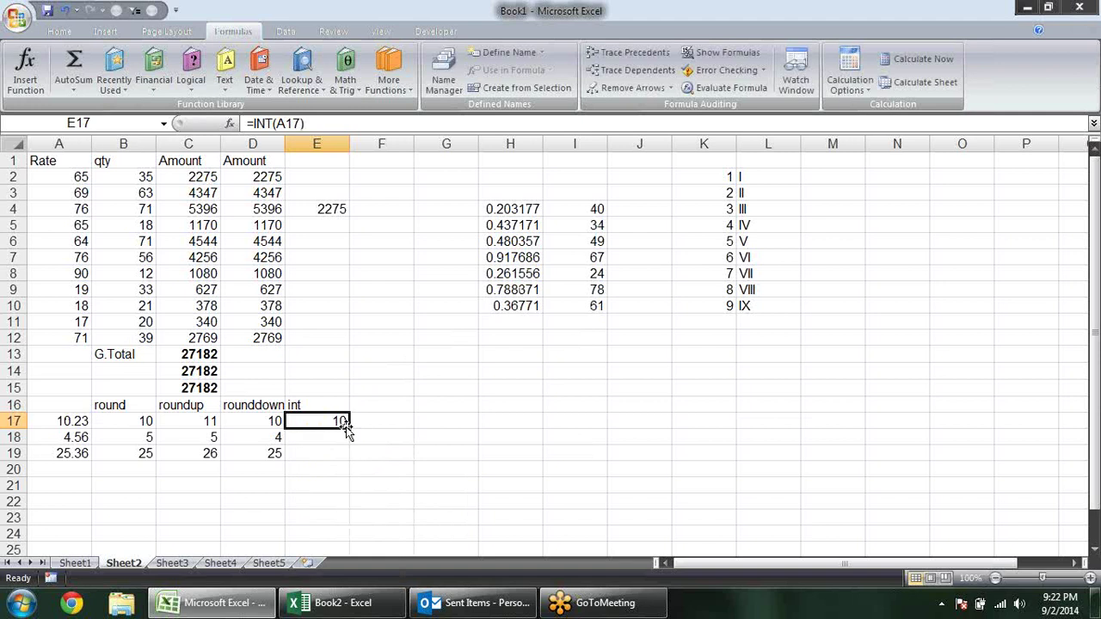
{"action": "left_click_drag", "start_coordinate": [348, 428], "coordinate": [349, 460]}
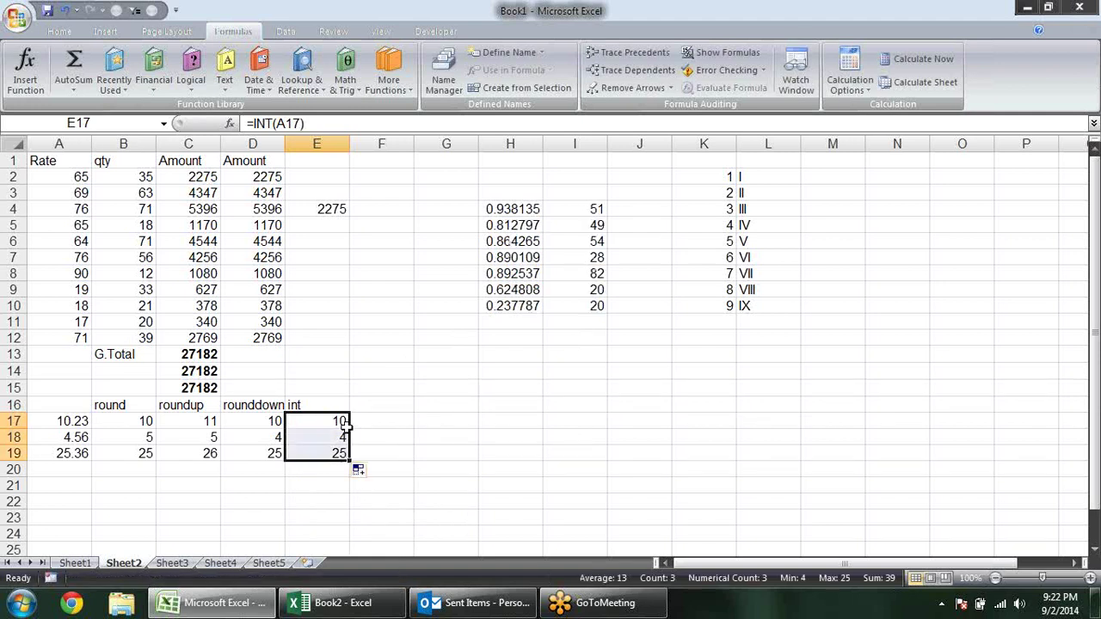
Step: Head F16 'trunc' and fill F17:F19 with =TRUNC(A17,0), giving 10, 4 and 25
{"action": "left_click", "coordinate": [398, 405]}
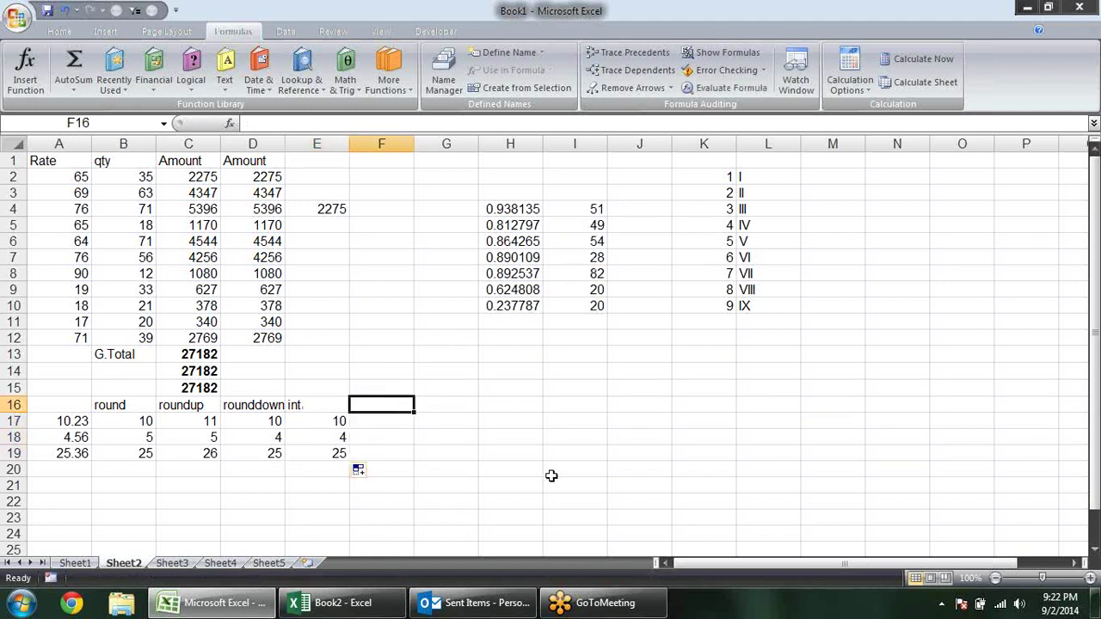
{"action": "type", "text": "trunc"}
{"action": "key", "text": "Return"}
{"action": "type", "text": "=tr"}
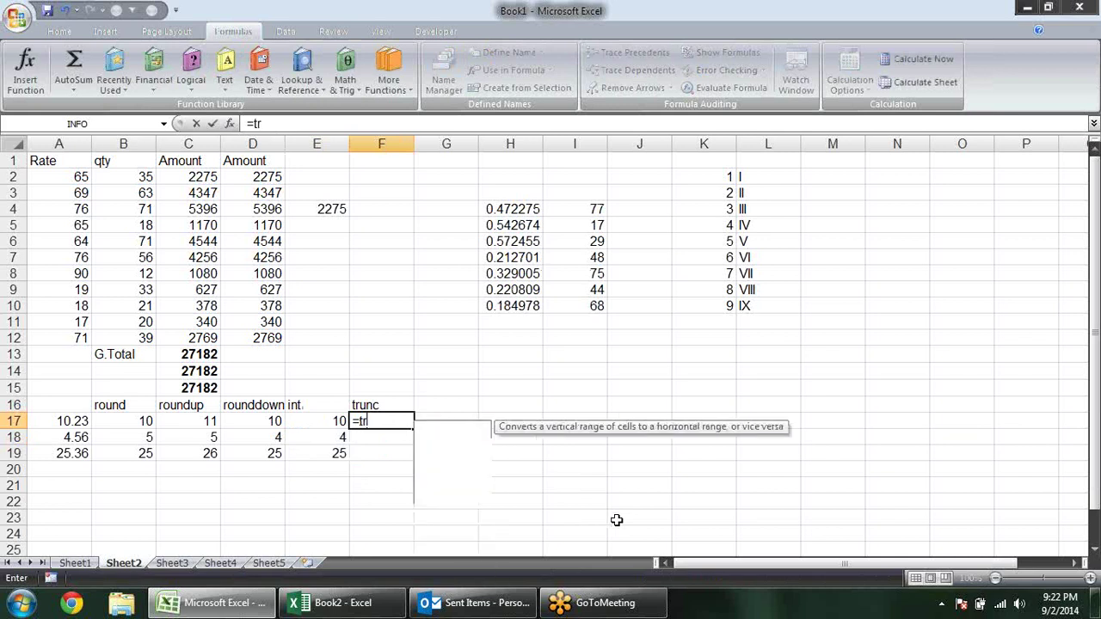
{"action": "type", "text": "u"}
{"action": "key", "text": "Down"}
{"action": "key", "text": "Tab"}
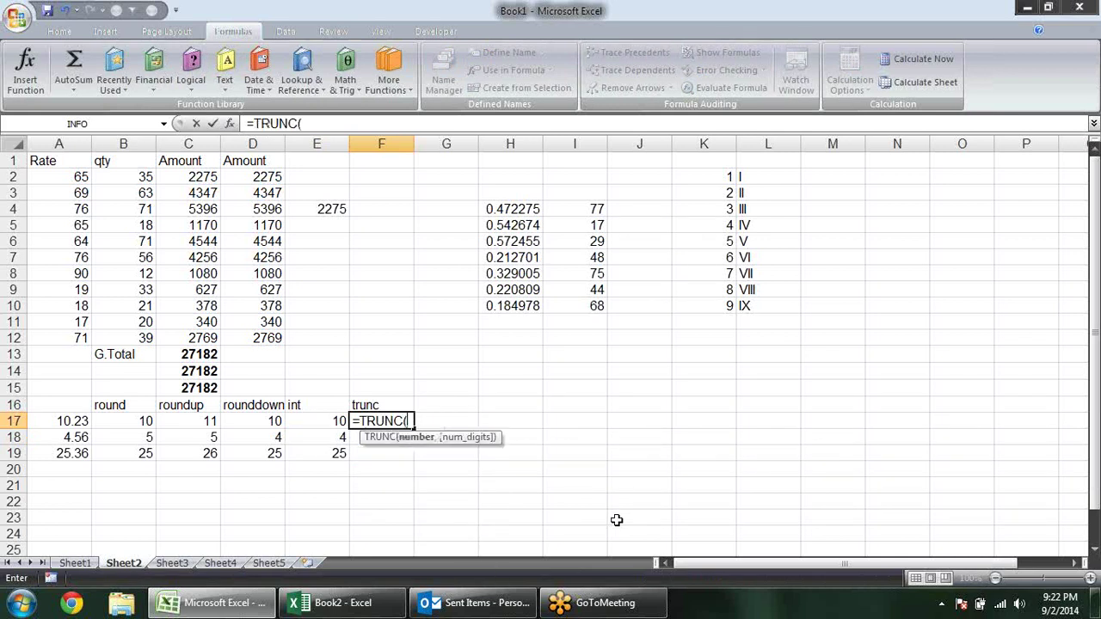
{"action": "left_click", "coordinate": [71, 421]}
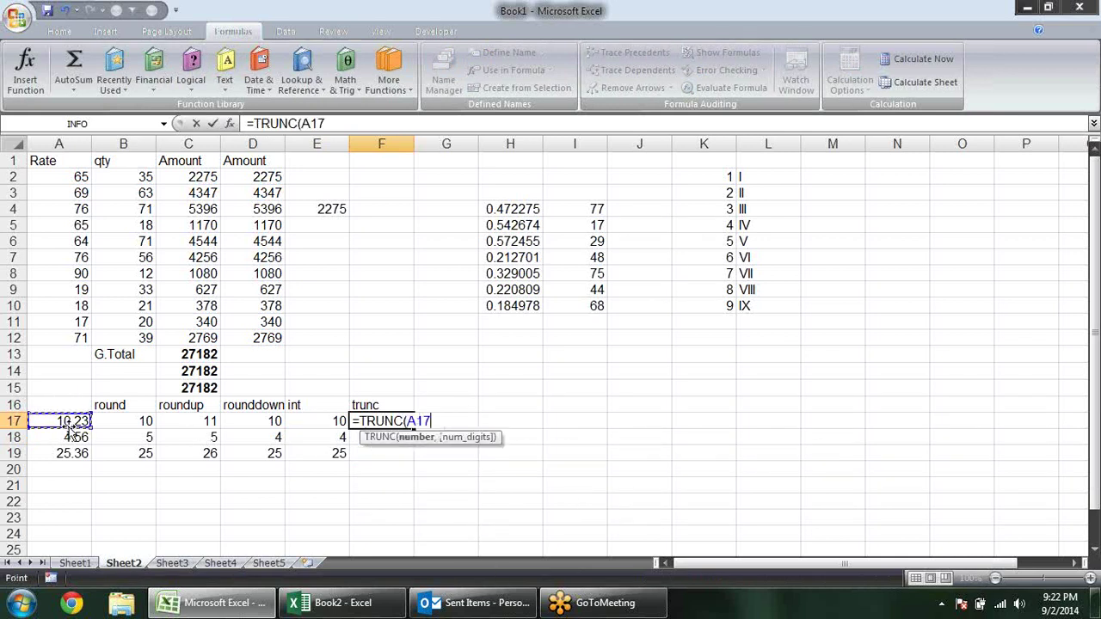
{"action": "type", "text": ",0"}
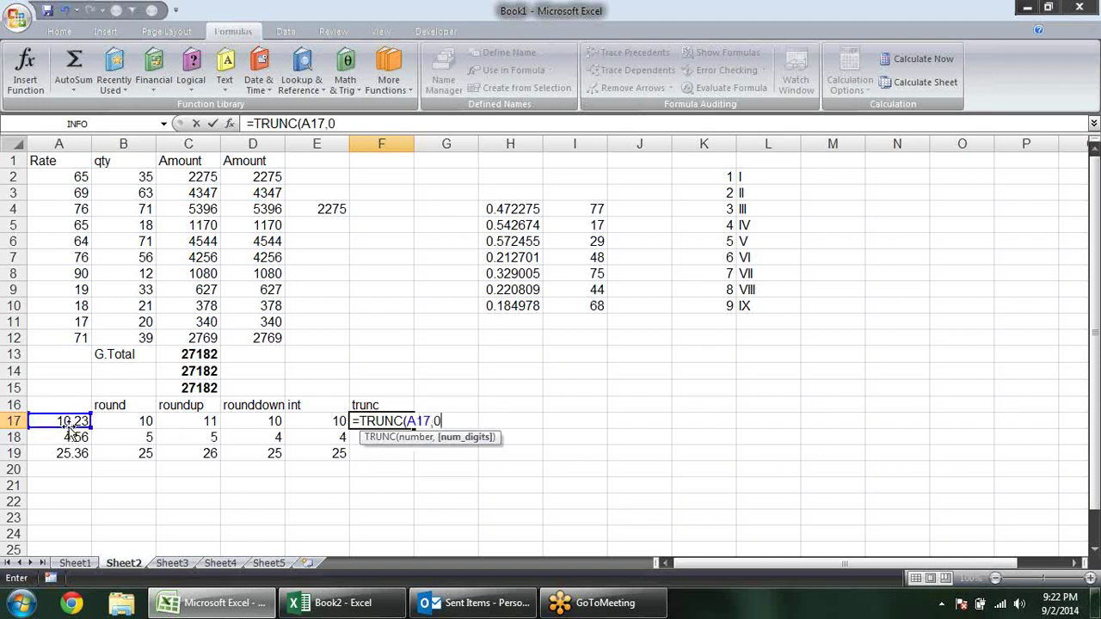
{"action": "key", "text": "Return"}
{"action": "key", "text": "ctrl+d"}
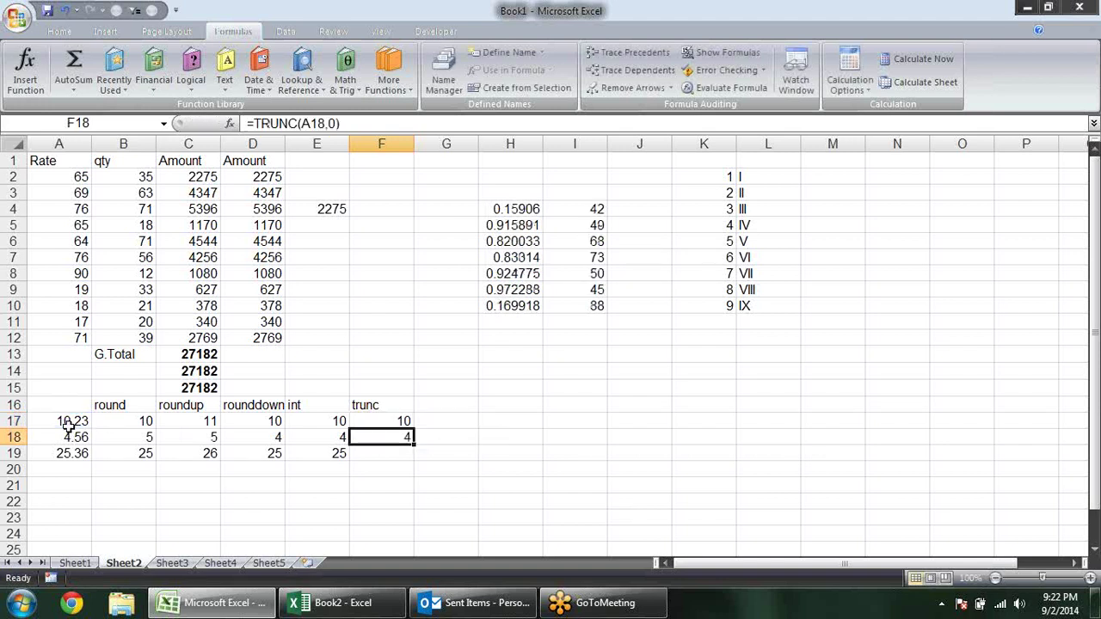
{"action": "key", "text": "Down"}
{"action": "key", "text": "ctrl+d"}
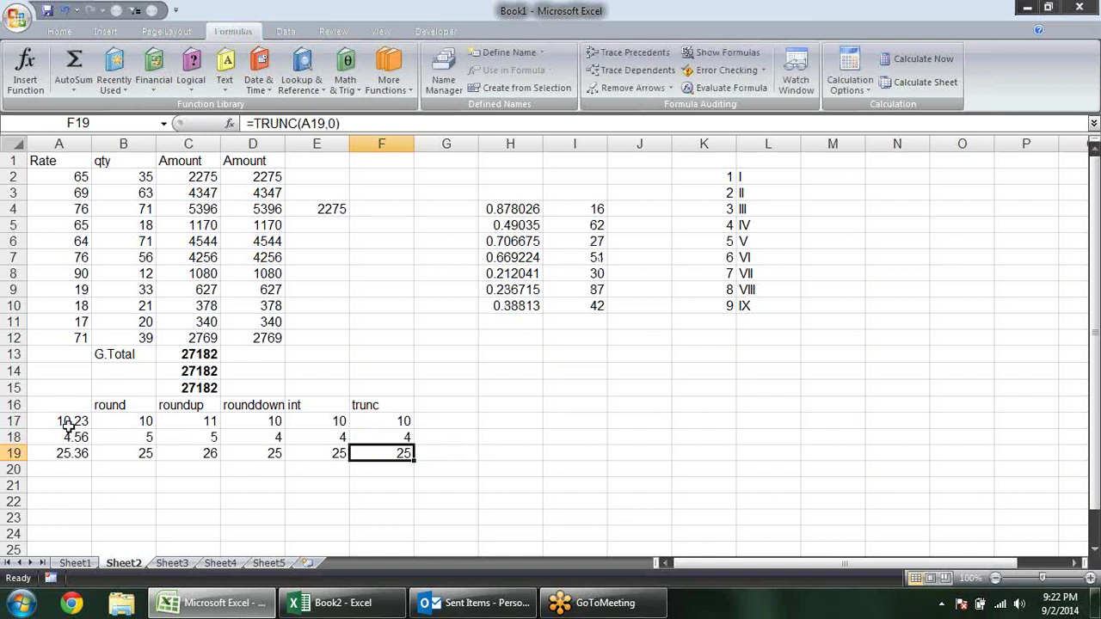
Step: Bold the rounddown, int and trunc headings, then check each column heading
{"action": "key", "text": "Up"}
{"action": "key", "text": "Up"}
{"action": "key", "text": "Up"}
{"action": "key", "text": "shift+Left"}
{"action": "key", "text": "shift+Left"}
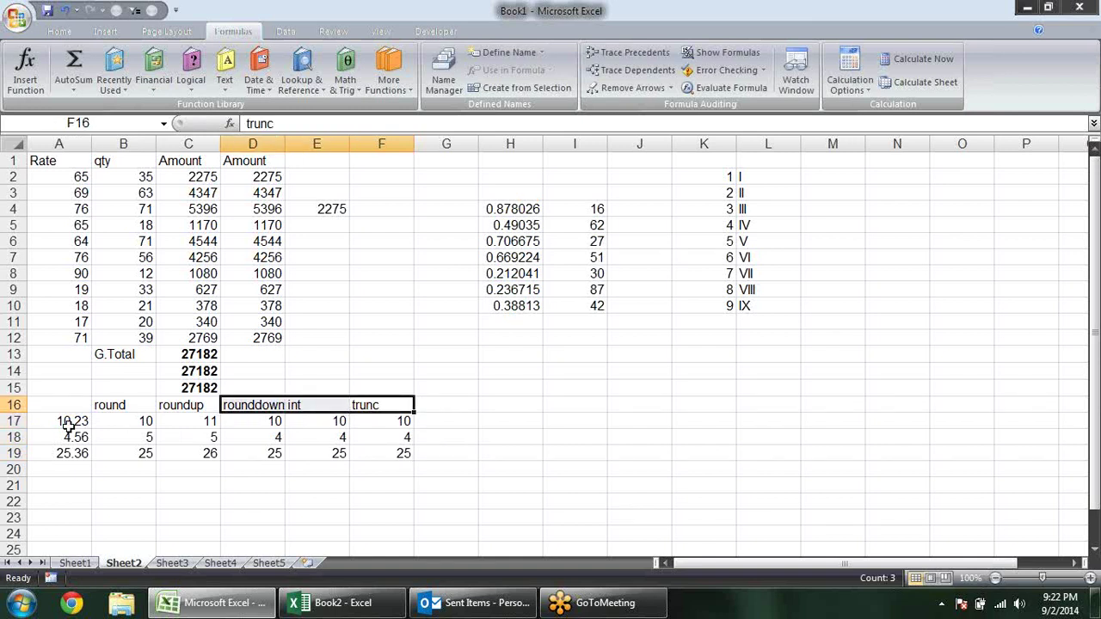
{"action": "key", "text": "ctrl+b"}
{"action": "key", "text": "Down"}
{"action": "key", "text": "Down"}
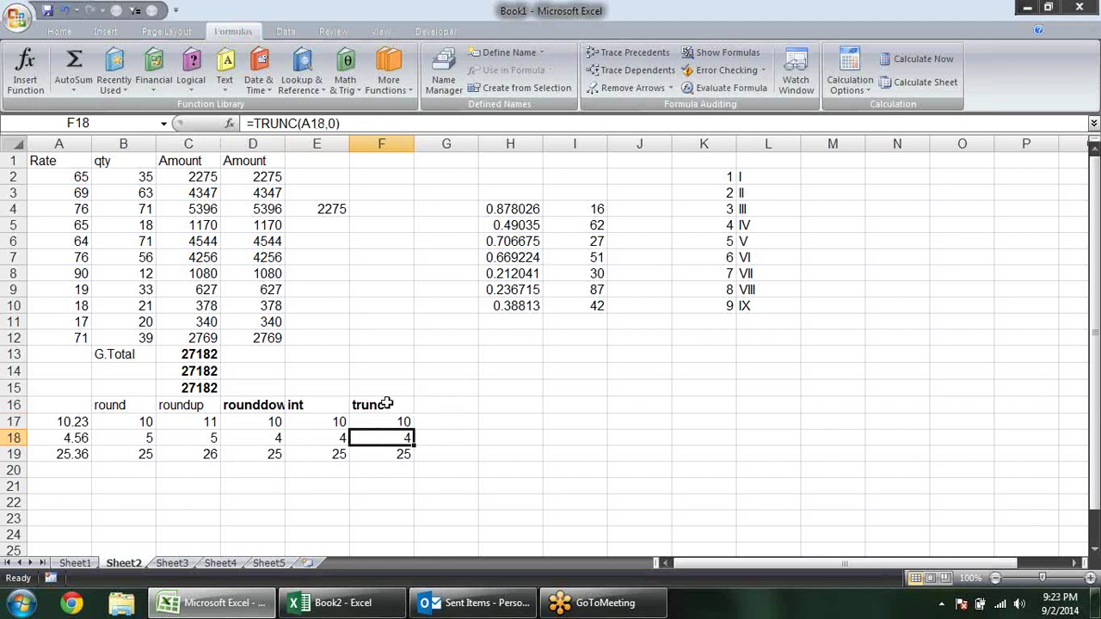
{"action": "left_click", "coordinate": [142, 397]}
{"action": "left_click", "coordinate": [163, 402]}
{"action": "left_click", "coordinate": [269, 405]}
{"action": "left_click", "coordinate": [299, 405]}
{"action": "left_click", "coordinate": [376, 403]}
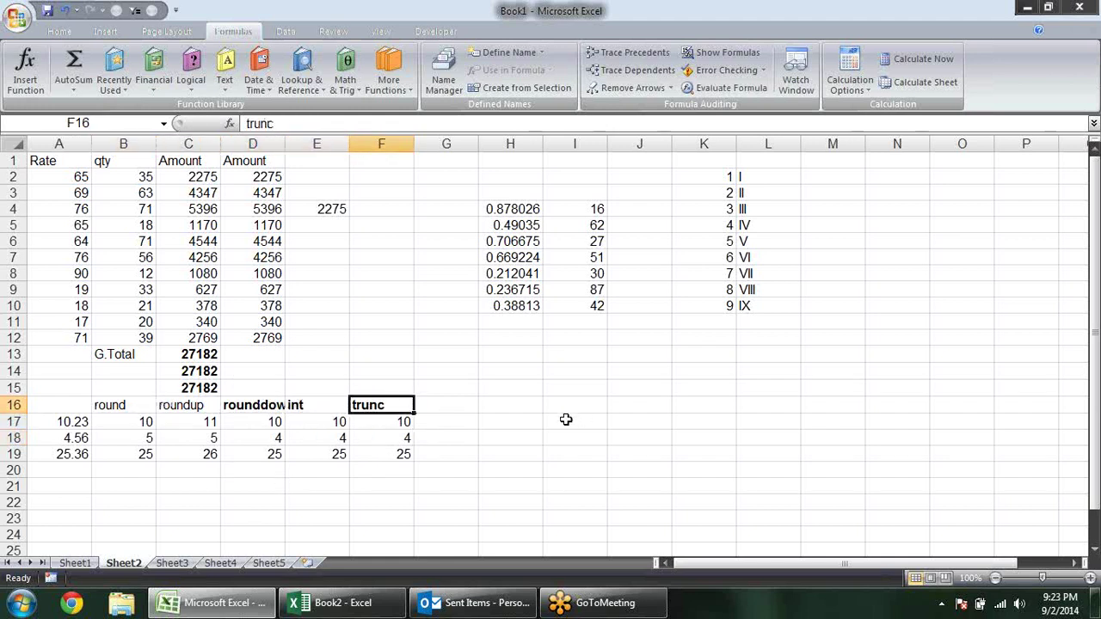
{"action": "left_click", "coordinate": [490, 434]}
Step: Browse the Formulas Math & Trig function list, then close it
{"action": "left_click", "coordinate": [344, 82]}
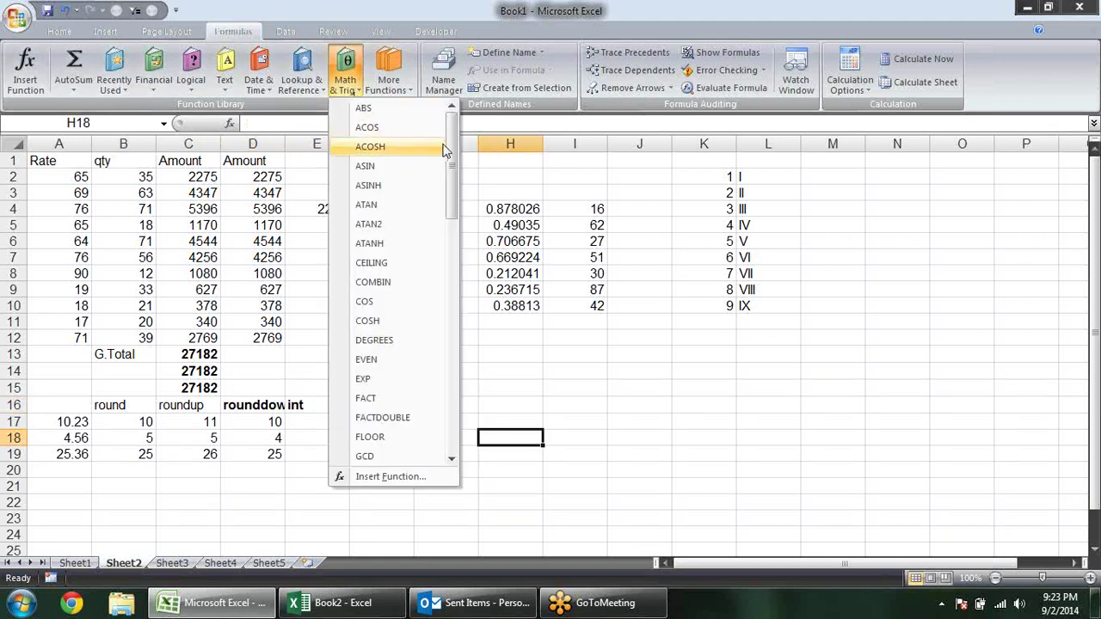
{"action": "left_click_drag", "start_coordinate": [454, 154], "coordinate": [433, 334]}
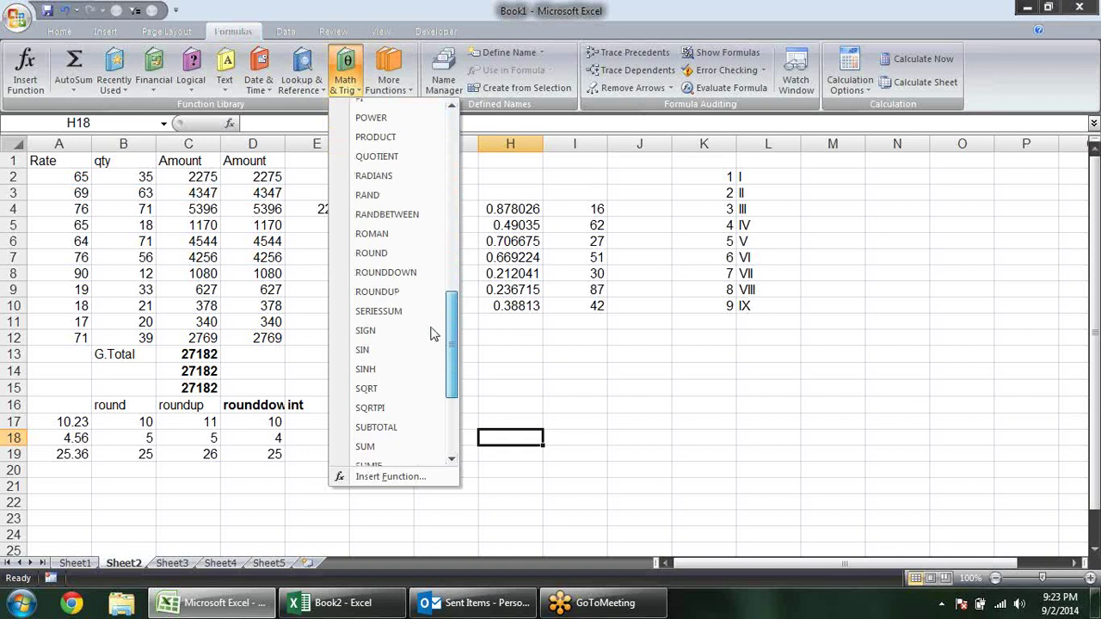
{"action": "scroll", "coordinate": [433, 335], "scroll_direction": "down", "scroll_amount": 1}
{"action": "scroll", "coordinate": [430, 361], "scroll_direction": "down", "scroll_amount": 2}
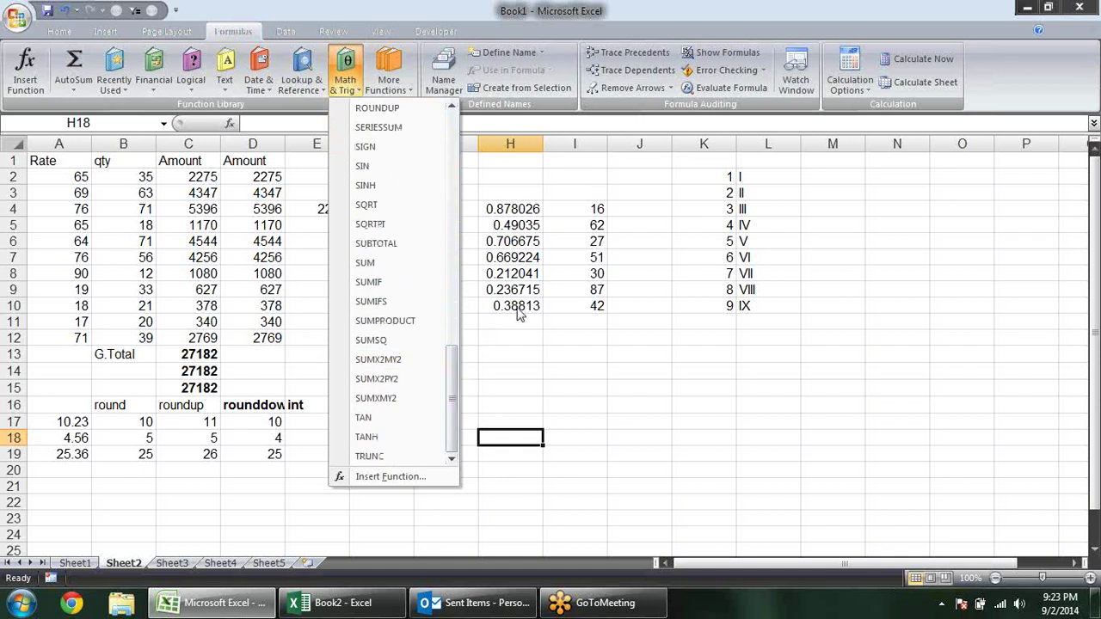
{"action": "left_click", "coordinate": [553, 354]}
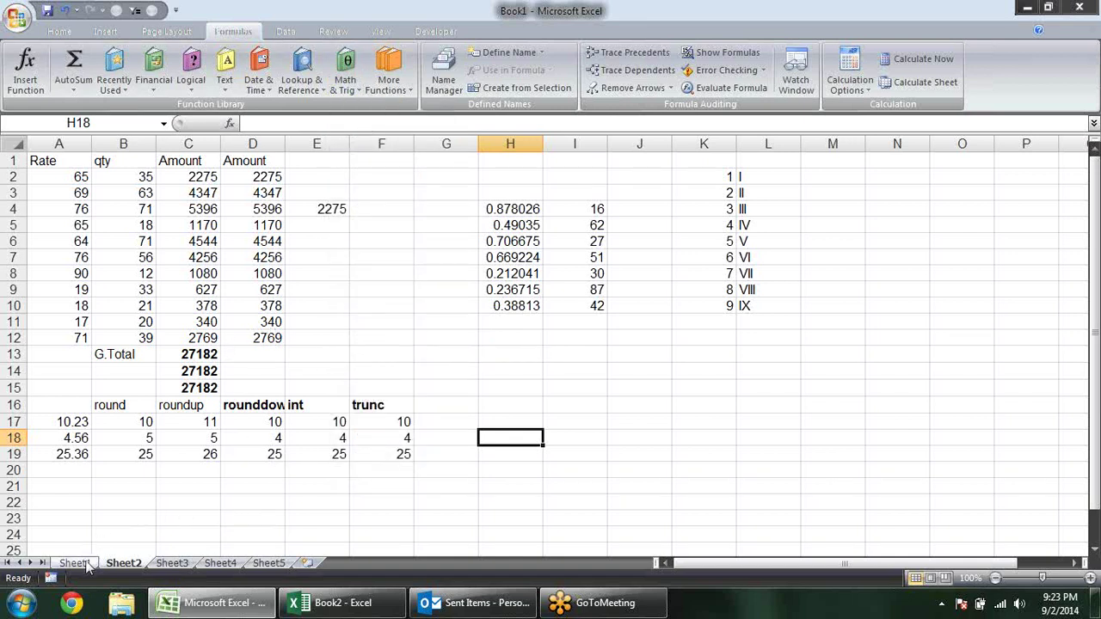
Step: Look through Sheet1 and Sheet2, then switch to the empty Sheet3
{"action": "left_click", "coordinate": [73, 563]}
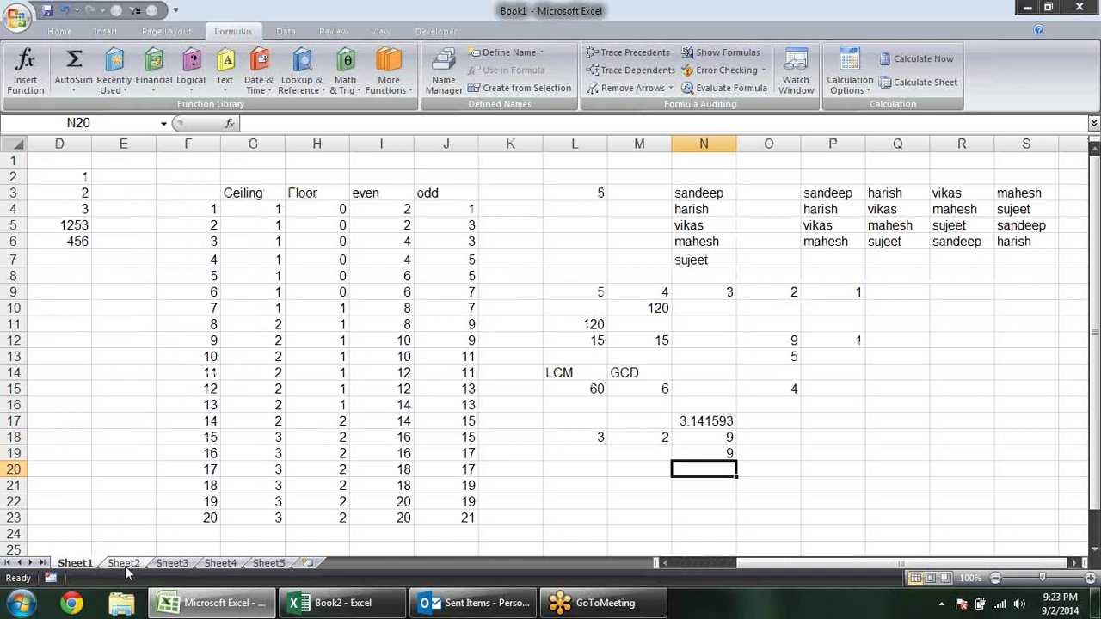
{"action": "left_click", "coordinate": [125, 566]}
{"action": "left_click", "coordinate": [84, 564]}
{"action": "left_click", "coordinate": [172, 563]}
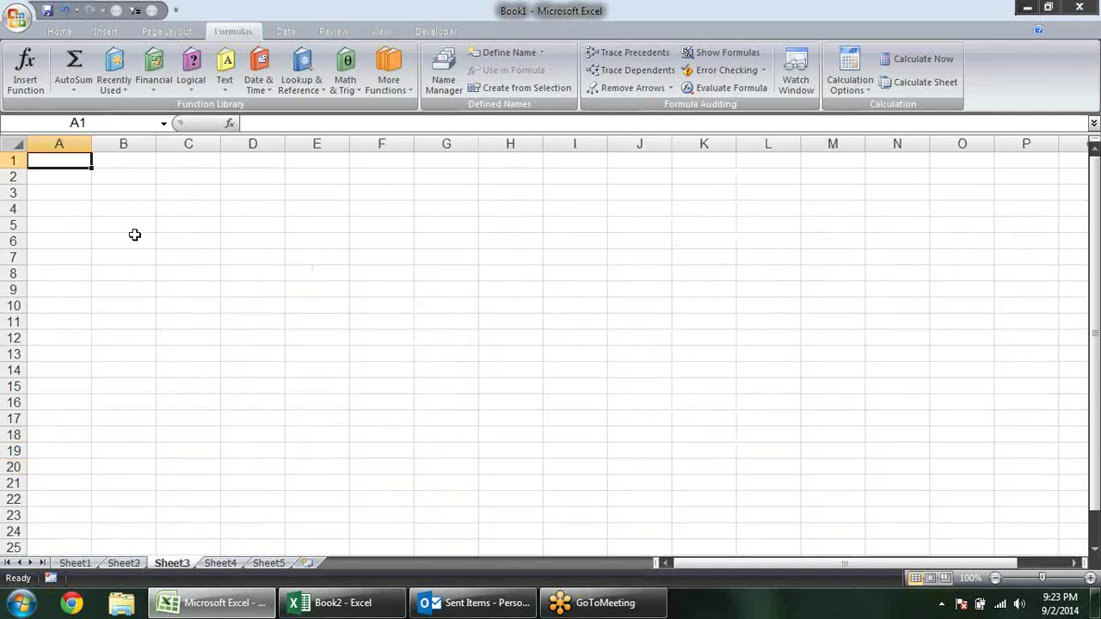
Step: Enter =RANDBETWEEN(10,90) into every cell of A2:C16 at once
{"action": "mouse_move", "coordinate": [84, 176]}
{"action": "left_mouse_down"}
{"action": "mouse_move", "coordinate": [139, 333]}
{"action": "mouse_move", "coordinate": [212, 406]}
{"action": "left_mouse_up"}
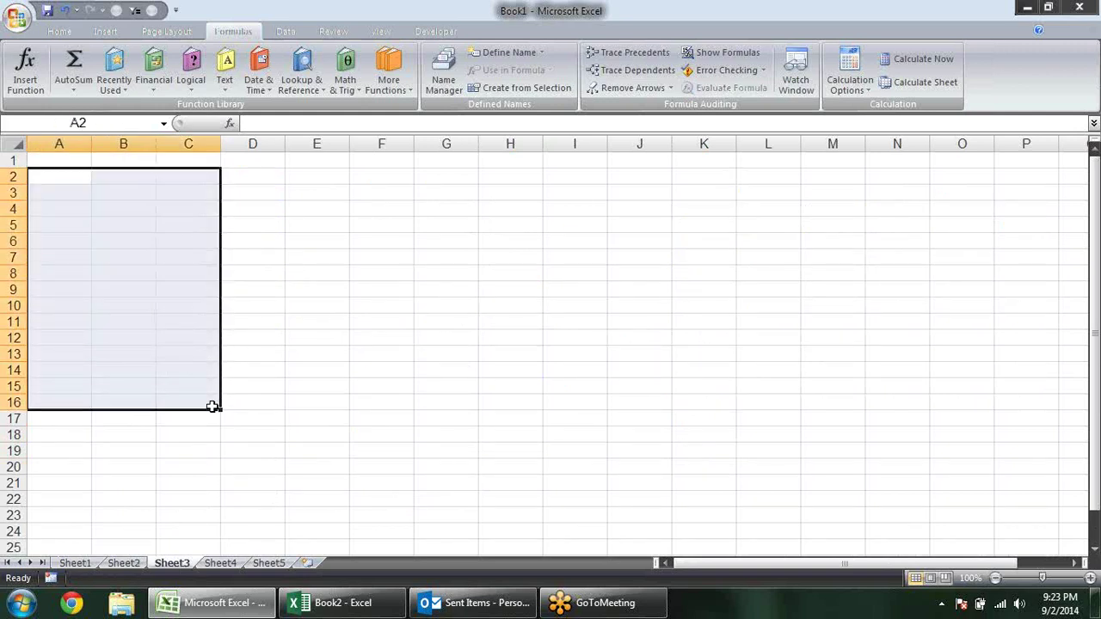
{"action": "type", "text": "=rou"}
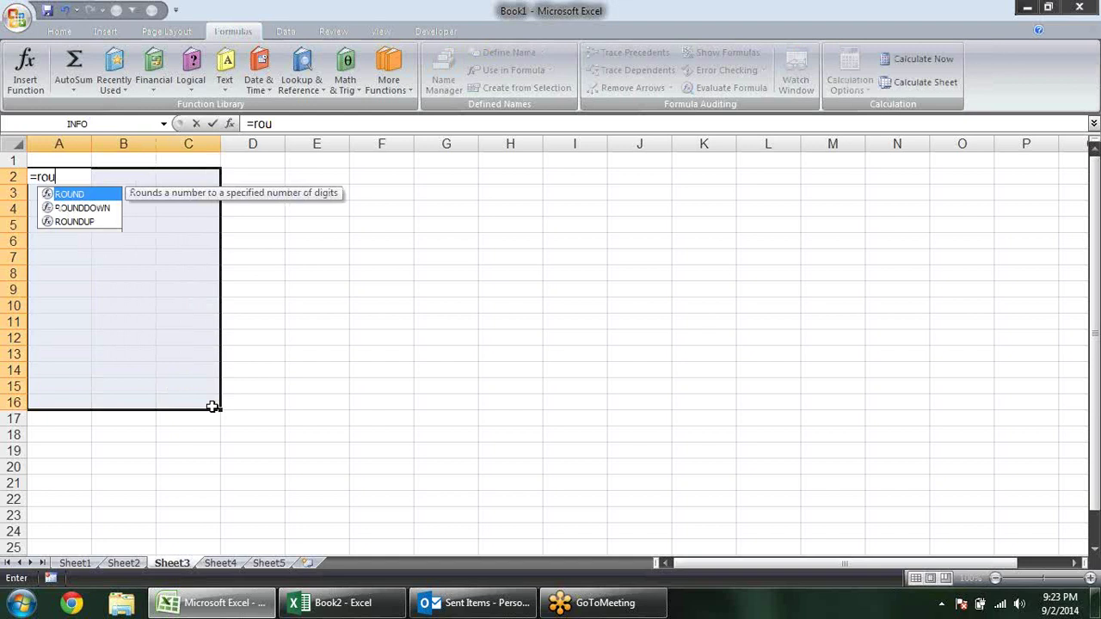
{"action": "key", "text": "BackSpace"}
{"action": "key", "text": "BackSpace"}
{"action": "key", "text": "BackSpace"}
{"action": "type", "text": "ran"}
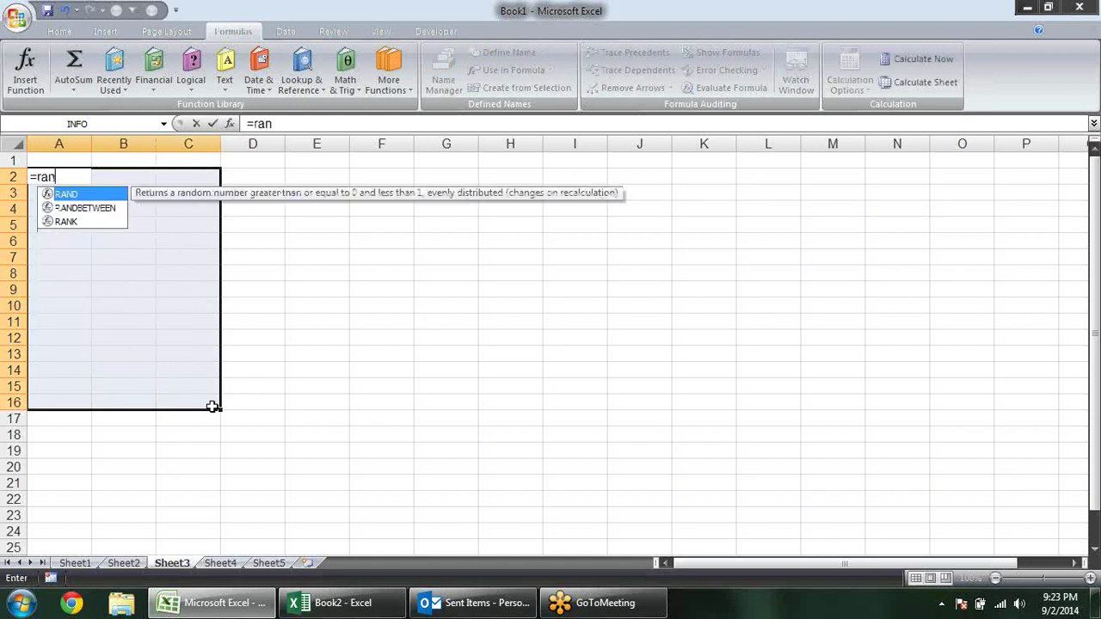
{"action": "key", "text": "Down"}
{"action": "key", "text": "Tab"}
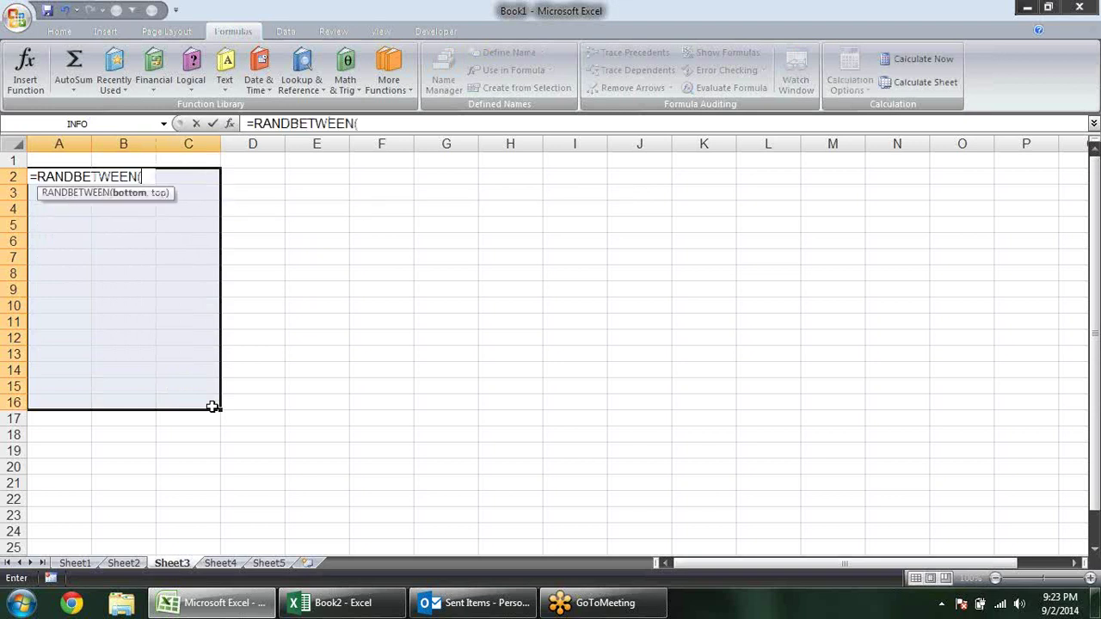
{"action": "type", "text": "10,"}
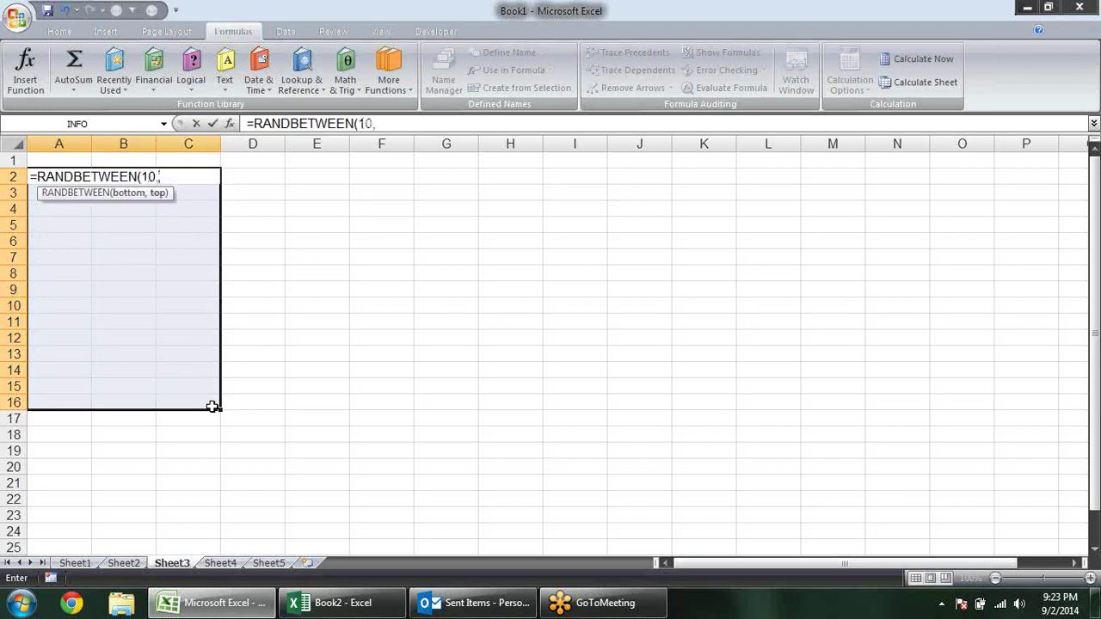
{"action": "type", "text": "90"}
{"action": "key", "text": "ctrl+Return"}
Step: Copy the random numbers and paste them back as fixed values
{"action": "key", "text": "ctrl+c"}
{"action": "key", "text": "alt+e"}
{"action": "key", "text": "s"}
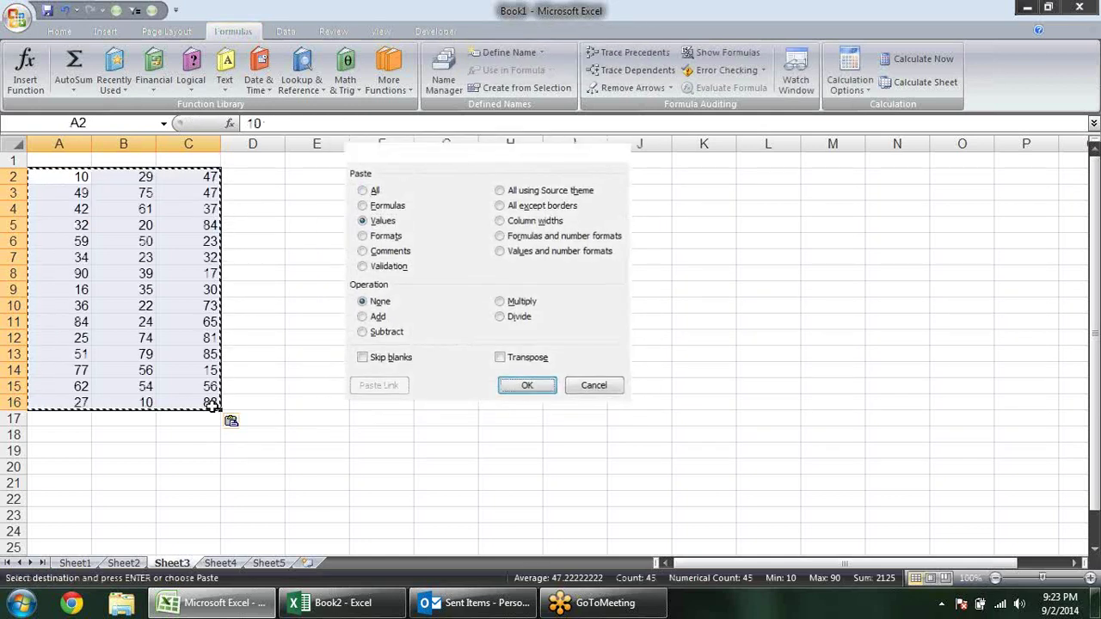
{"action": "key", "text": "Return"}
{"action": "left_click", "coordinate": [64, 163]}
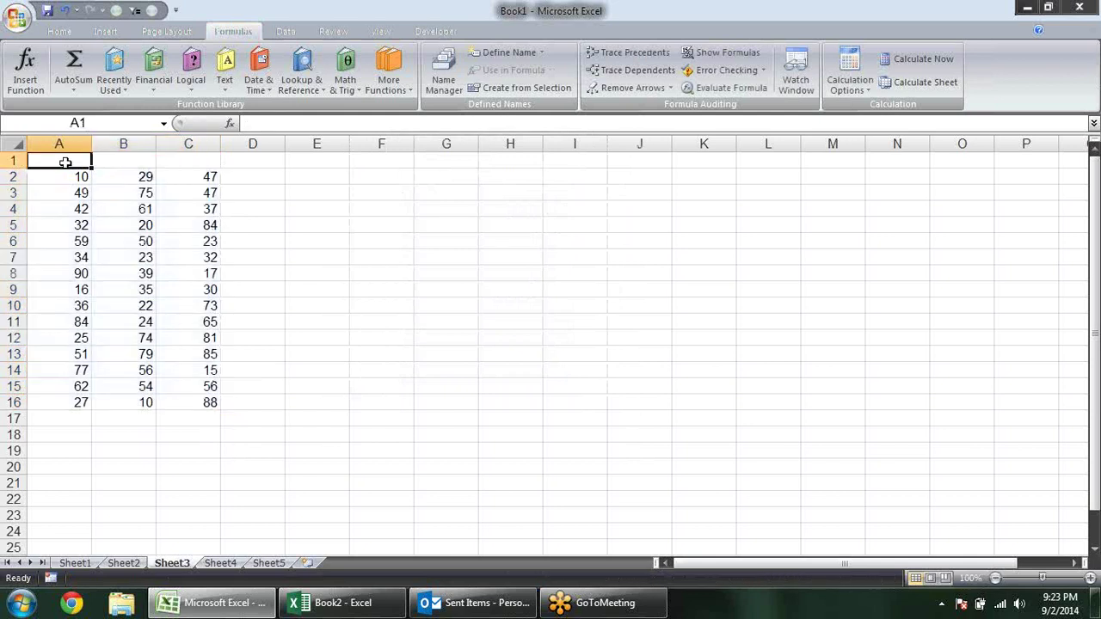
Step: Type headings a, d and c in A1:C1 and add AutoFilter to them
{"action": "type", "text": "aDc"}
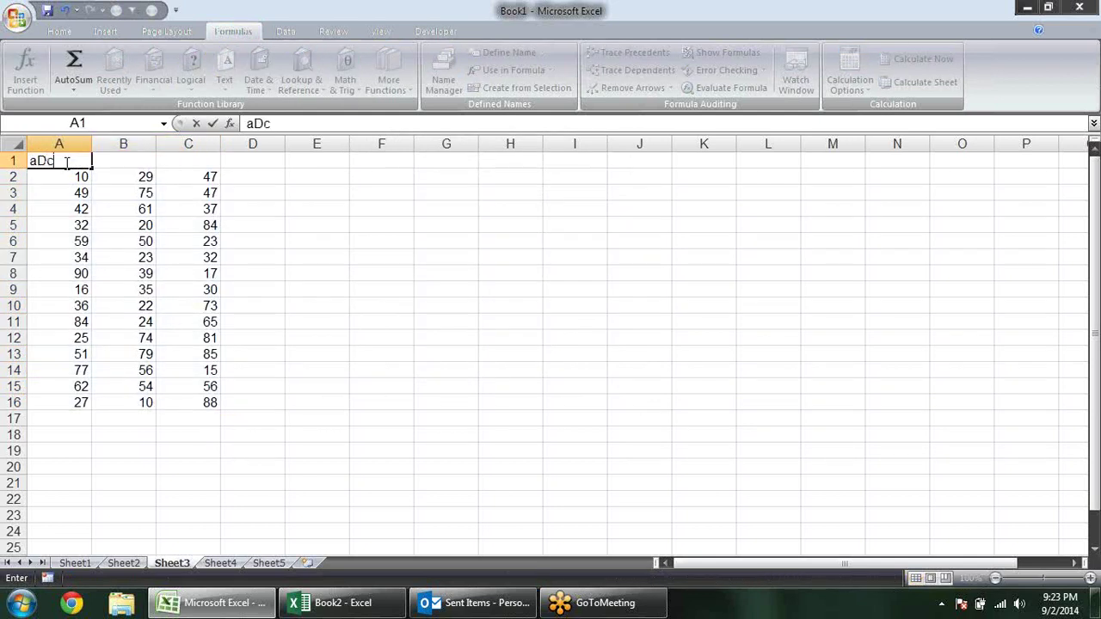
{"action": "key", "text": "Escape"}
{"action": "type", "text": "a"}
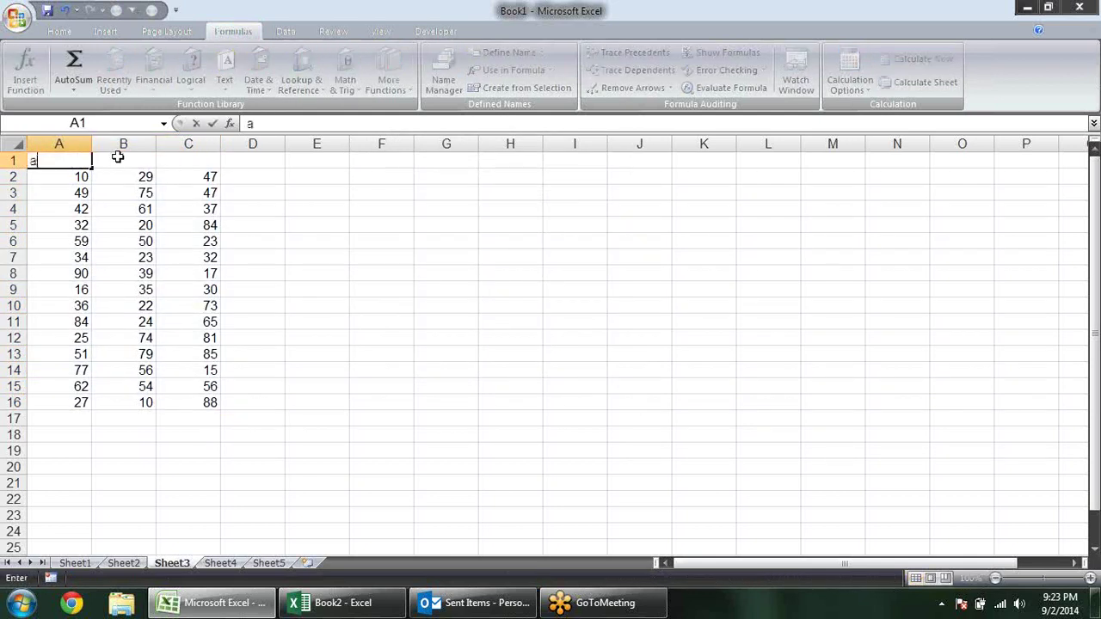
{"action": "left_click", "coordinate": [118, 158]}
{"action": "type", "text": "d"}
{"action": "key", "text": "Tab"}
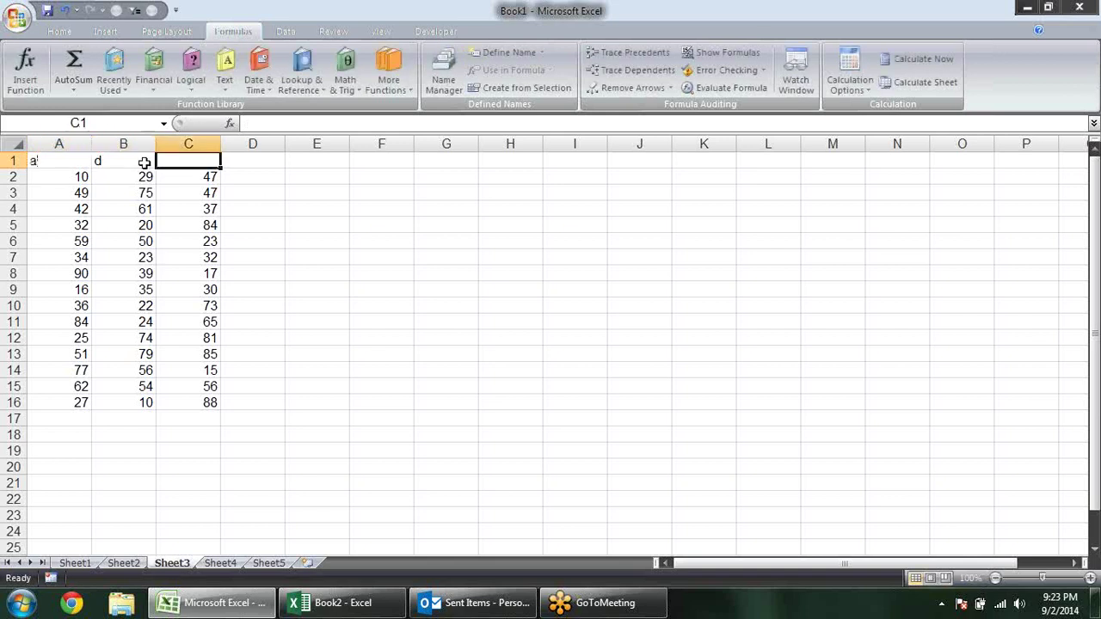
{"action": "type", "text": "c"}
{"action": "key", "text": "Tab"}
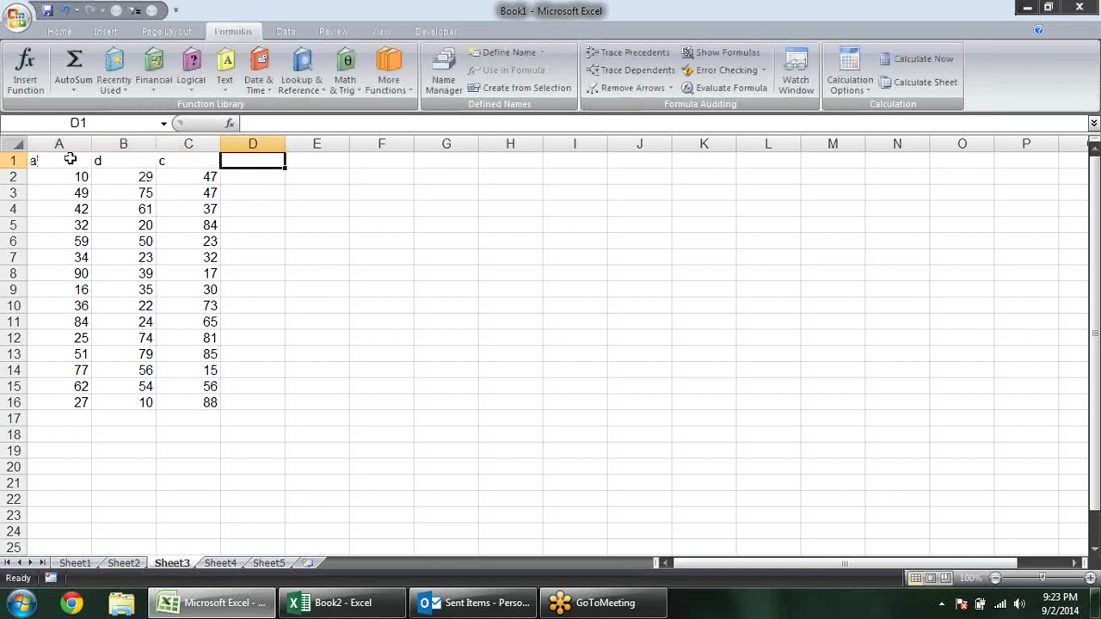
{"action": "left_click_drag", "start_coordinate": [71, 159], "coordinate": [166, 144]}
{"action": "key", "text": "ctrl+shift+l"}
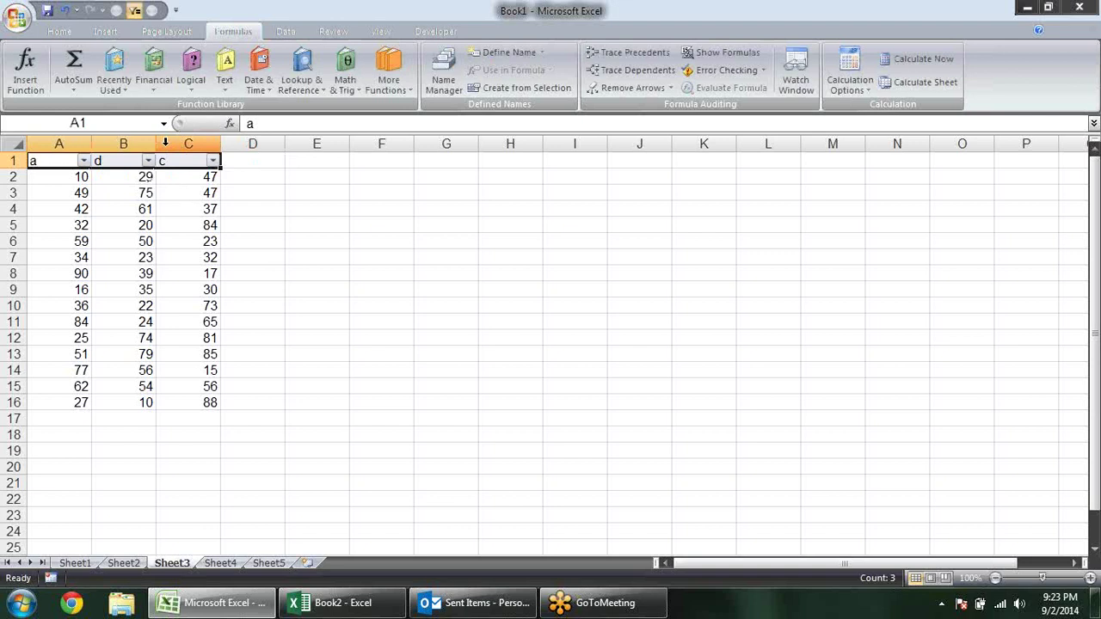
{"action": "left_click", "coordinate": [298, 209]}
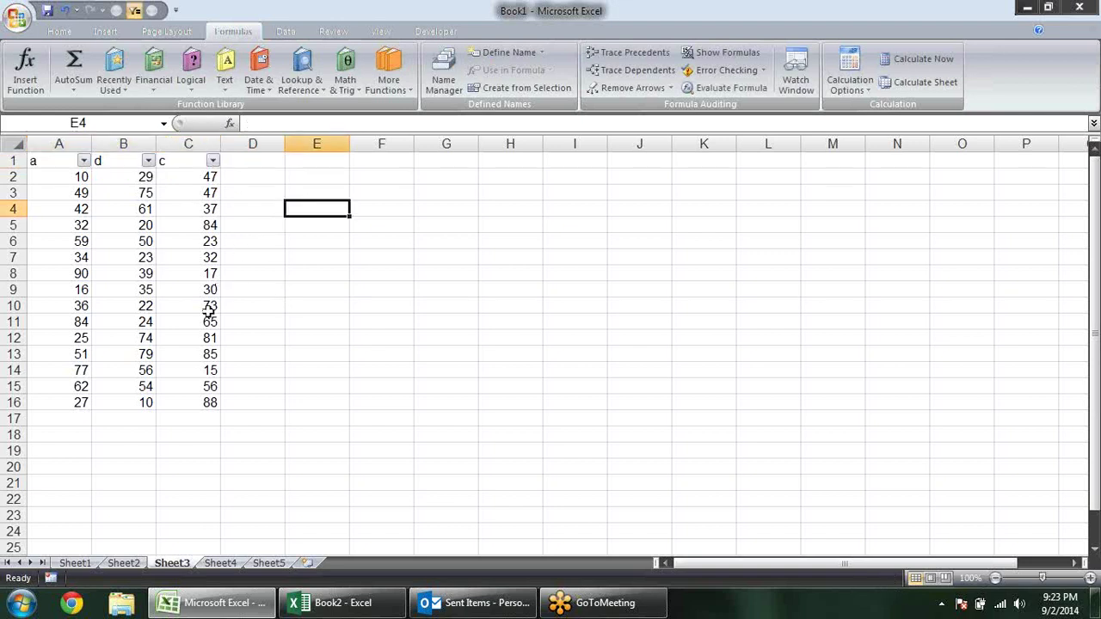
Step: Filter column c to values greater than 50 and inspect the filtered values' sum
{"action": "left_click", "coordinate": [212, 161]}
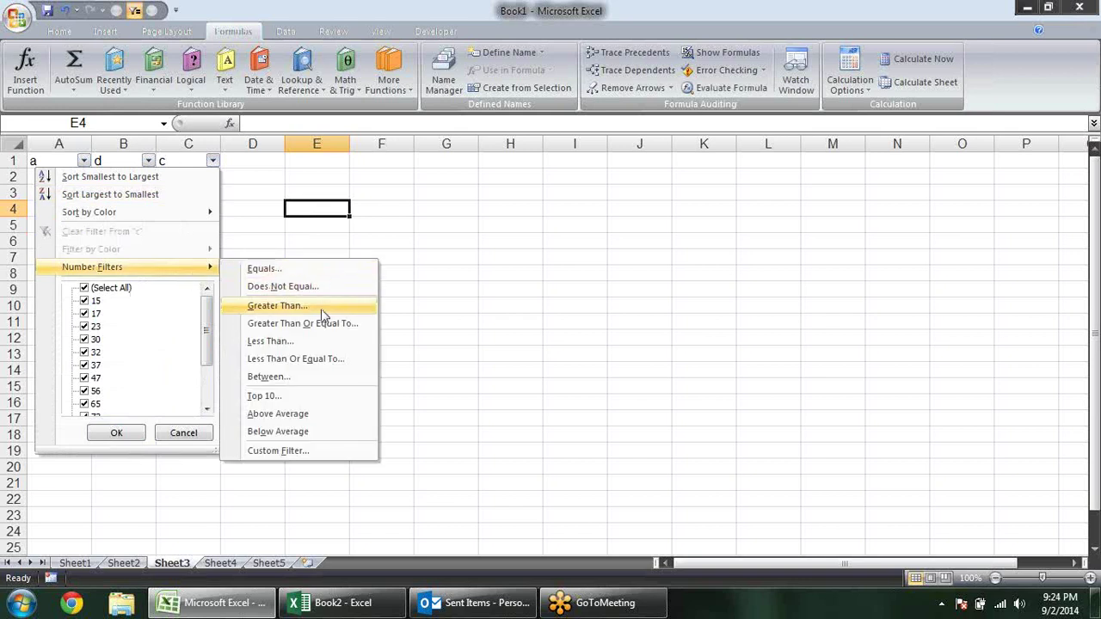
{"action": "left_click", "coordinate": [323, 315]}
{"action": "type", "text": "0"}
{"action": "key", "text": "Return"}
{"action": "left_click", "coordinate": [193, 177]}
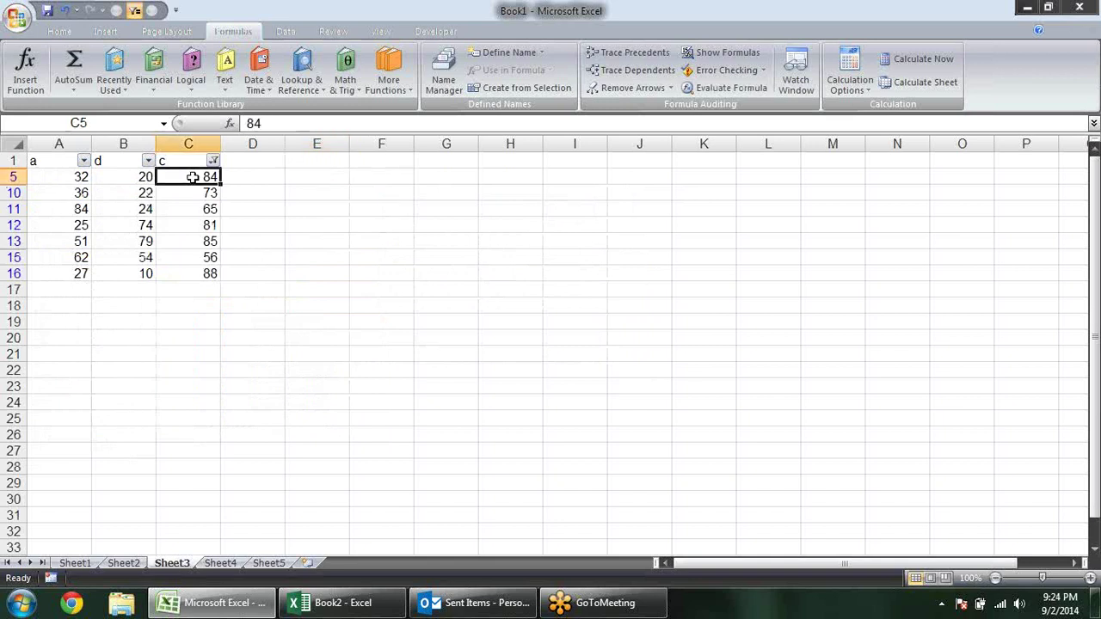
{"action": "left_click_drag", "start_coordinate": [192, 178], "coordinate": [192, 271]}
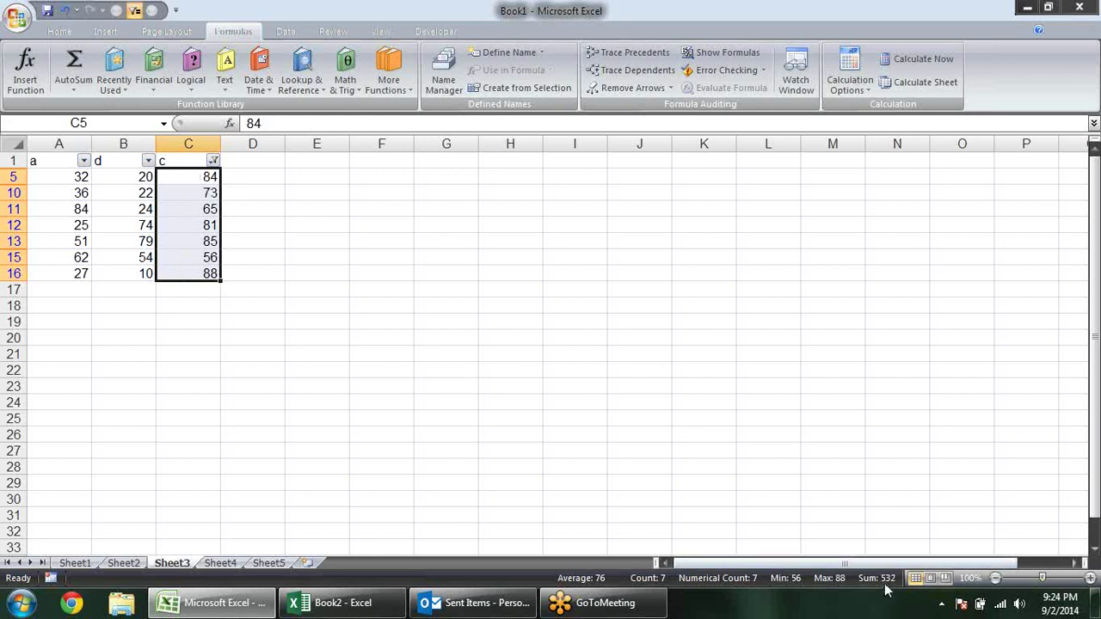
{"action": "left_click", "coordinate": [180, 292]}
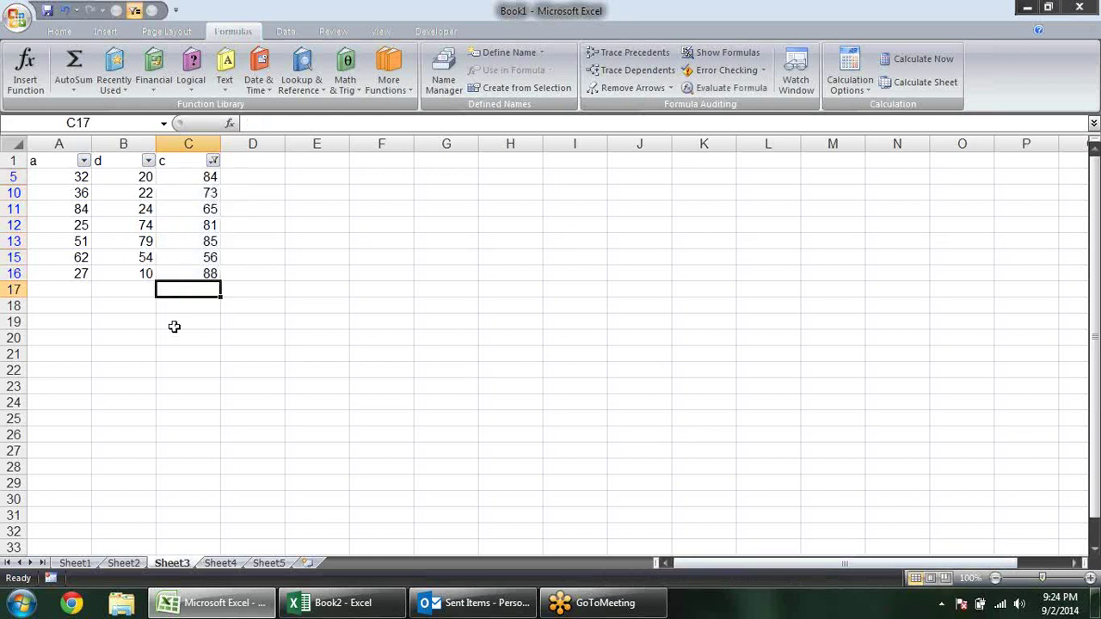
Step: Clear column c's filter with Select All so all rows show
{"action": "left_click", "coordinate": [212, 161]}
{"action": "left_click", "coordinate": [124, 289]}
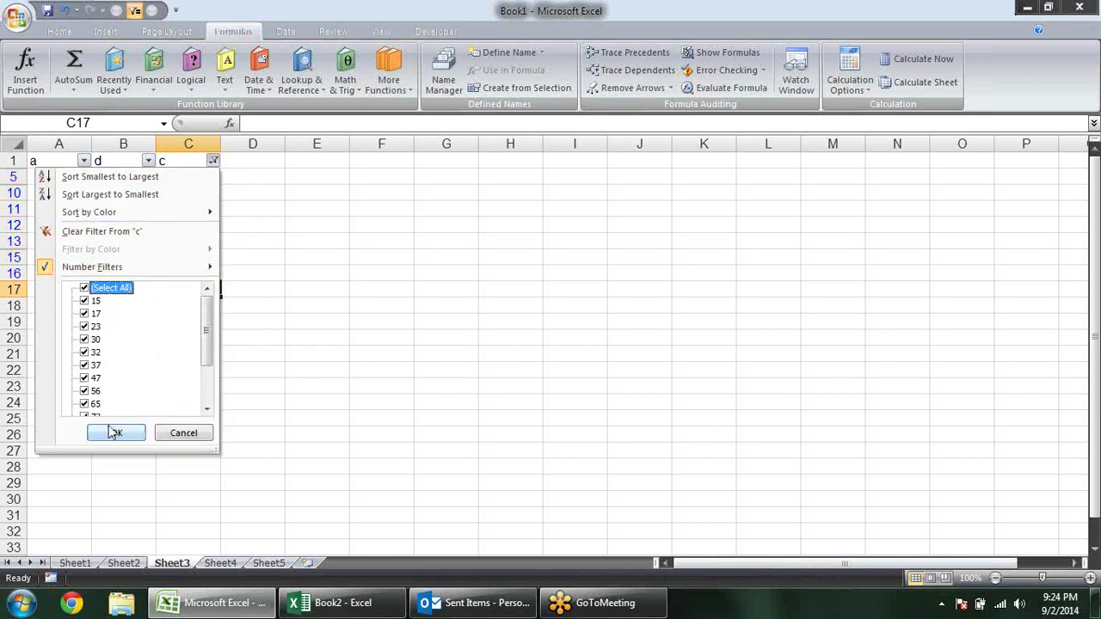
{"action": "left_click", "coordinate": [116, 433]}
{"action": "left_click", "coordinate": [277, 381]}
{"action": "left_click", "coordinate": [180, 436]}
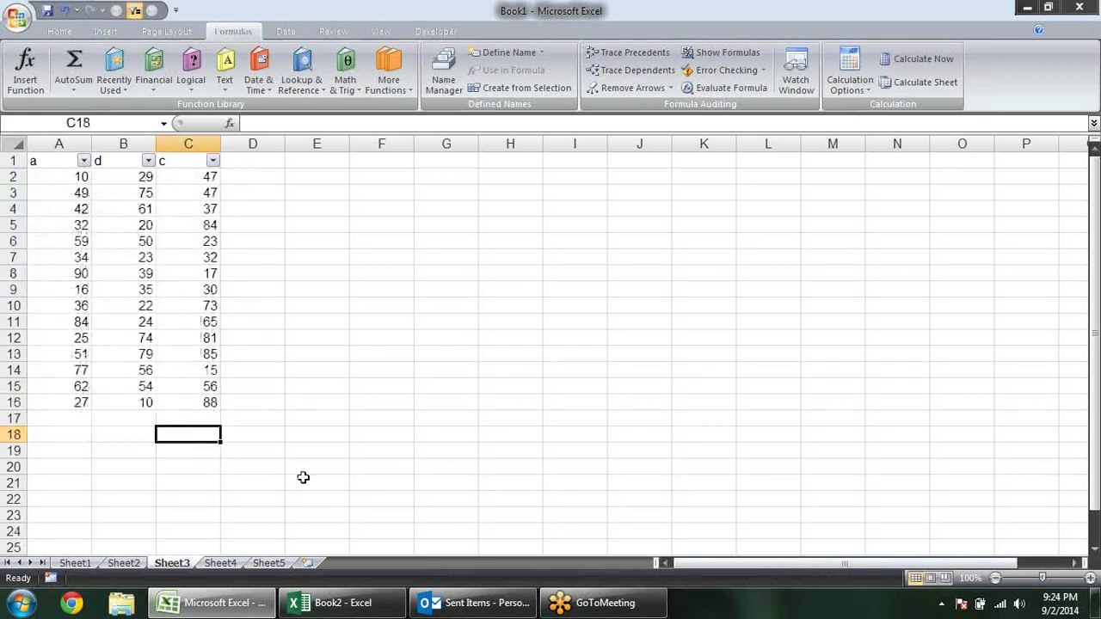
Step: Select the A2:C16 data block to view its statistics
{"action": "left_click", "coordinate": [74, 433]}
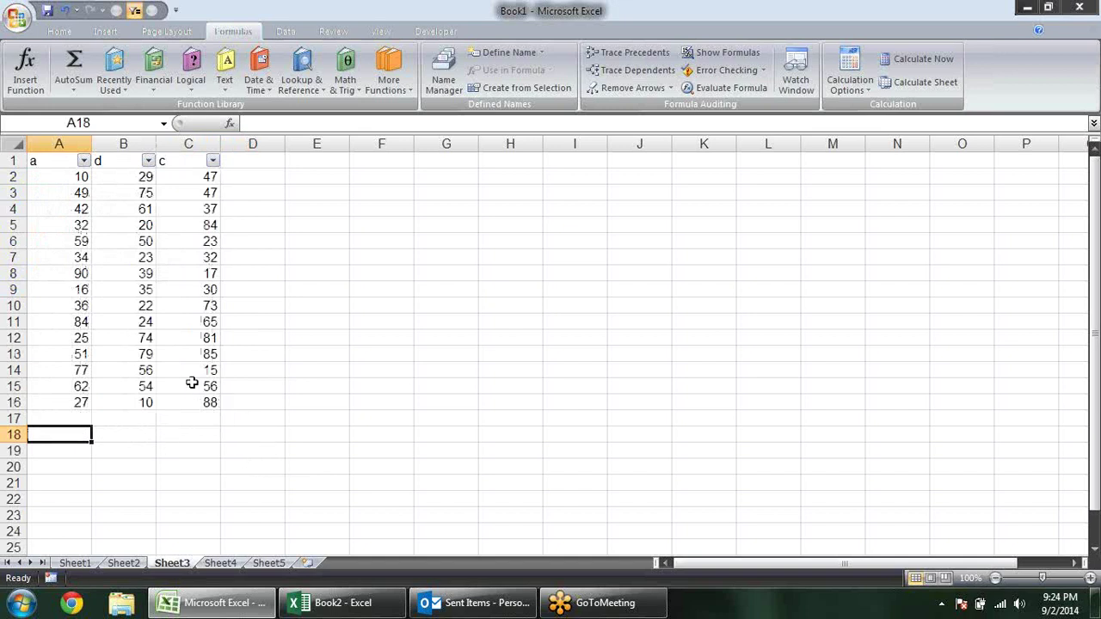
{"action": "left_click_drag", "start_coordinate": [60, 401], "coordinate": [202, 176]}
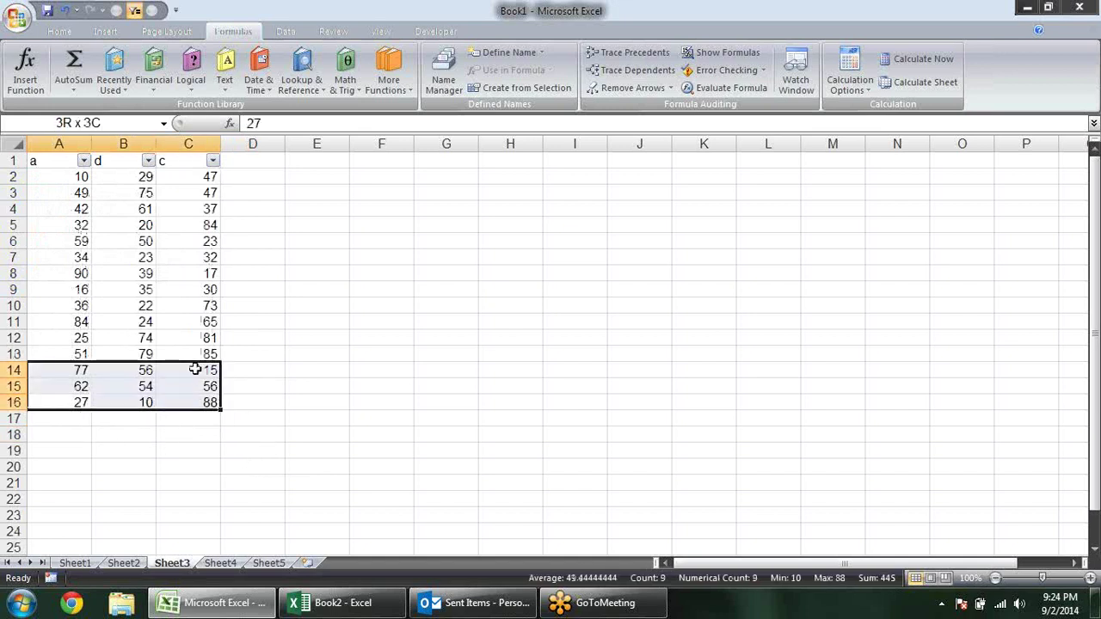
{"action": "left_click", "coordinate": [187, 418]}
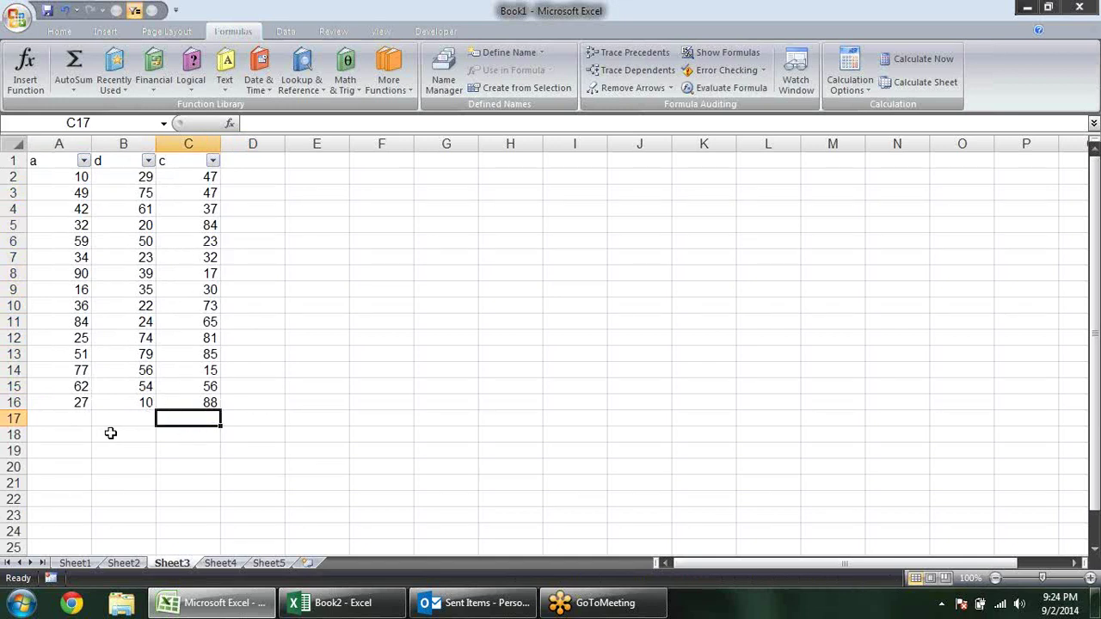
Step: Enter =SUBTOTAL(9,A2:A16) in A18 and fill it right to C18, giving 694, 651, 780
{"action": "left_click", "coordinate": [76, 436]}
{"action": "type", "text": "="}
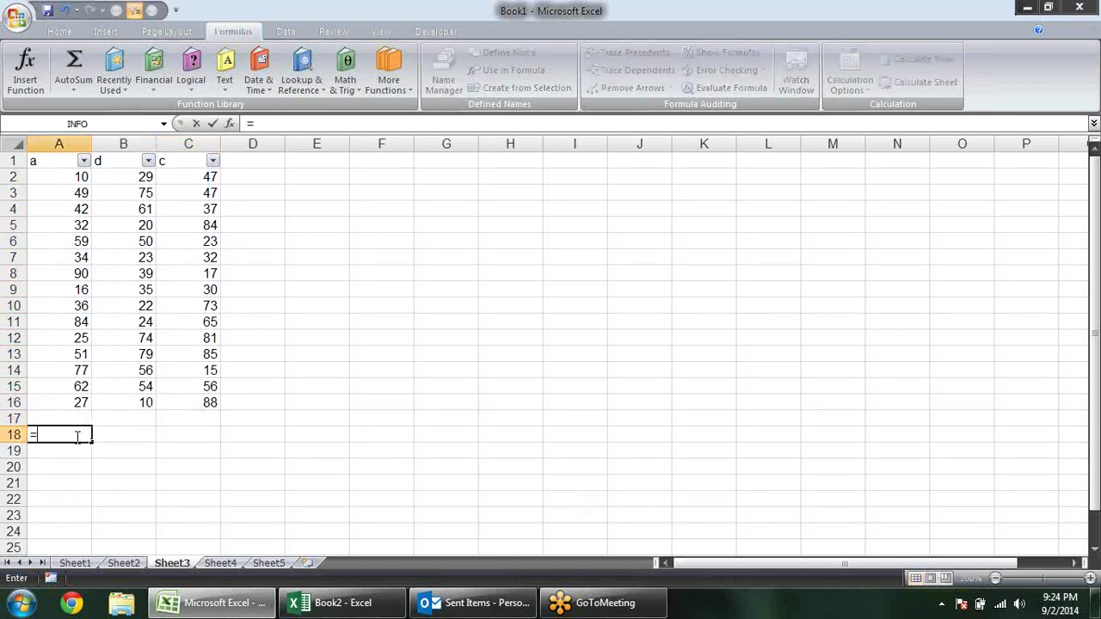
{"action": "type", "text": "sub"}
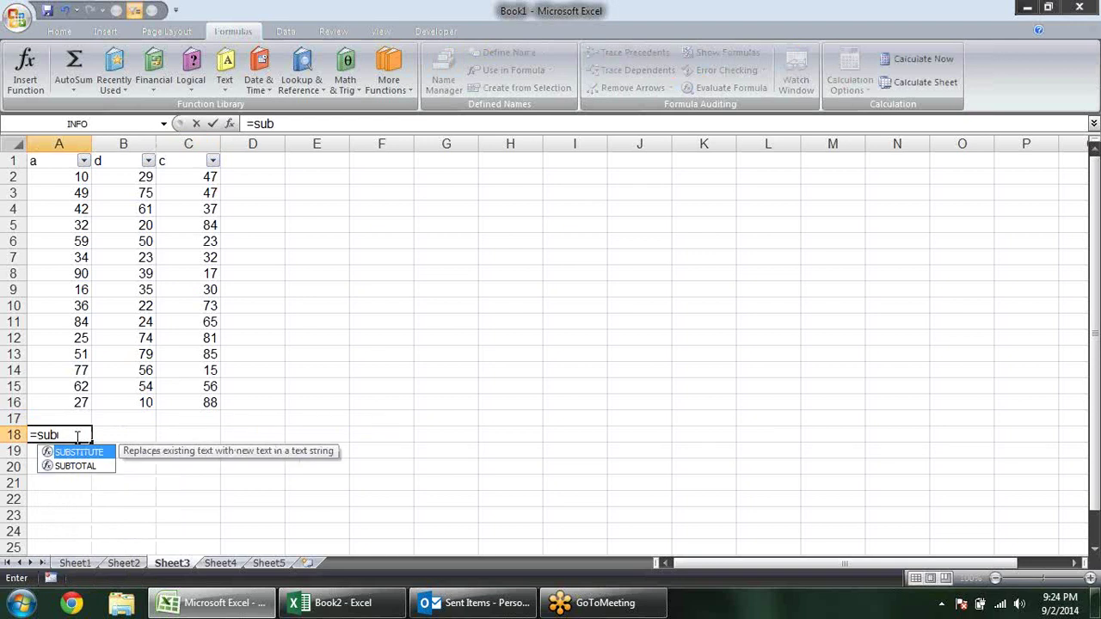
{"action": "key", "text": "Down"}
{"action": "key", "text": "Tab"}
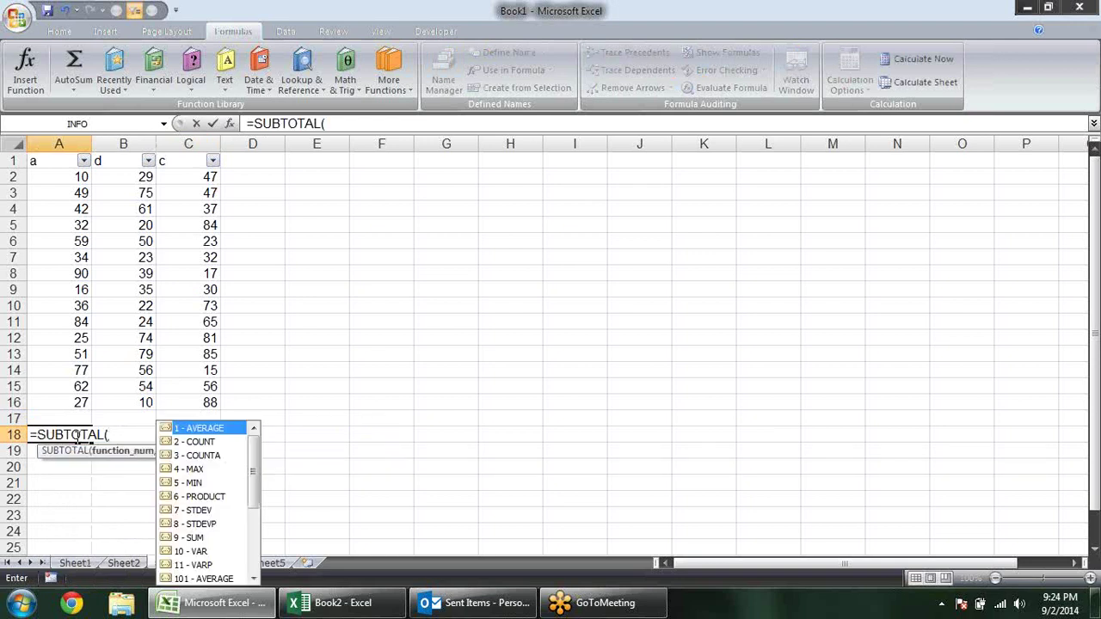
{"action": "key", "text": "Down"}
{"action": "key", "text": "Down"}
{"action": "key", "text": "Down"}
{"action": "key", "text": "Down"}
{"action": "key", "text": "Down"}
{"action": "key", "text": "Down"}
{"action": "key", "text": "Down"}
{"action": "key", "text": "Down"}
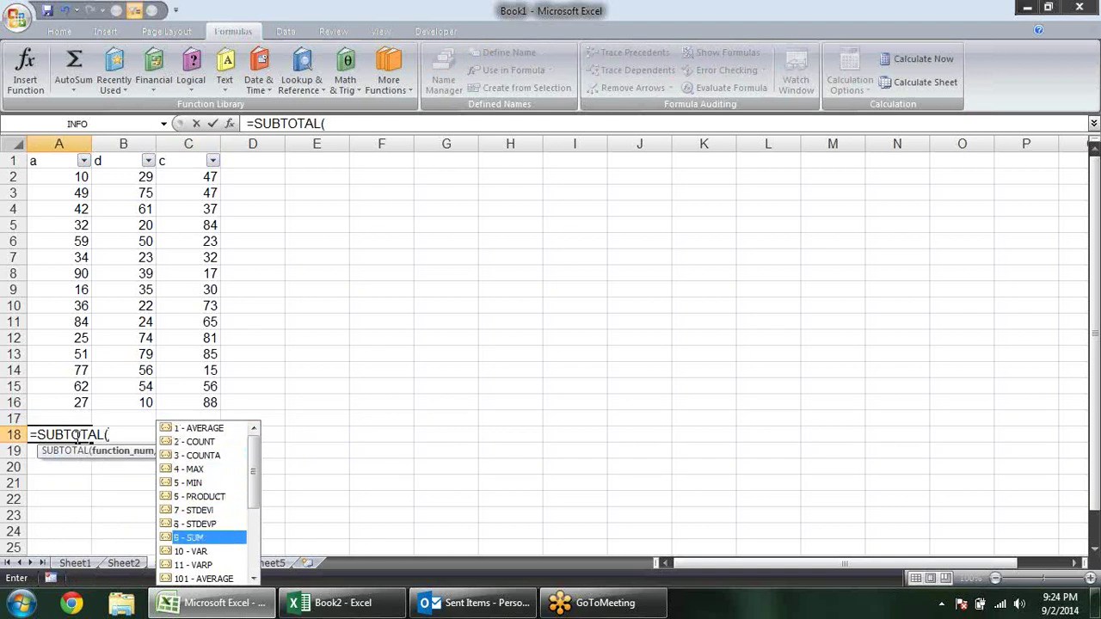
{"action": "key", "text": "Tab"}
{"action": "type", "text": ","}
{"action": "left_click_drag", "start_coordinate": [76, 402], "coordinate": [77, 179]}
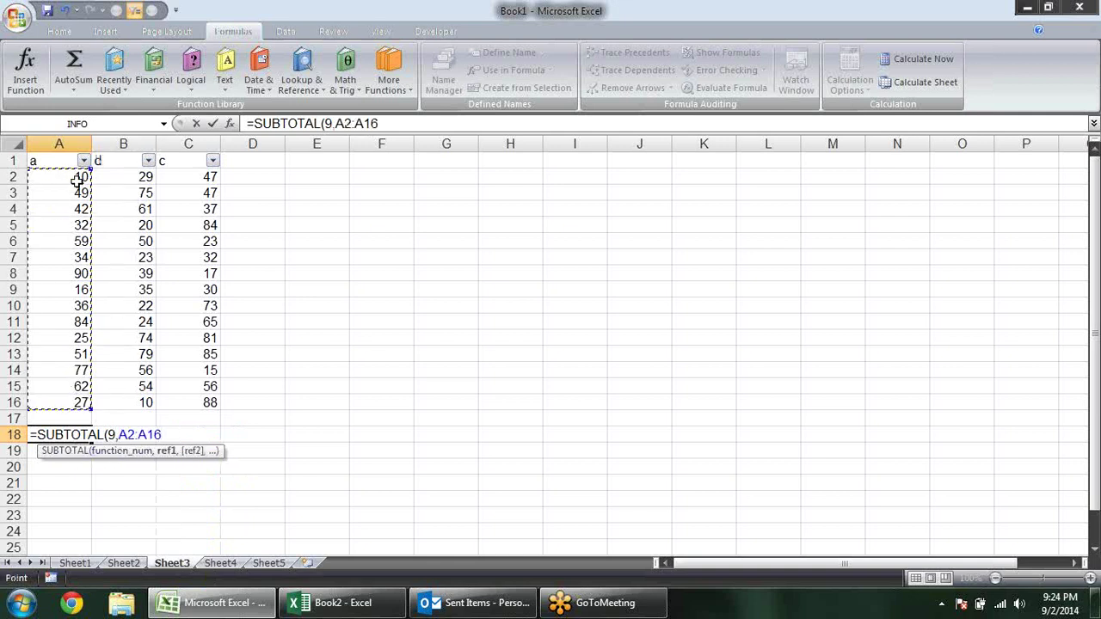
{"action": "key", "text": "Return"}
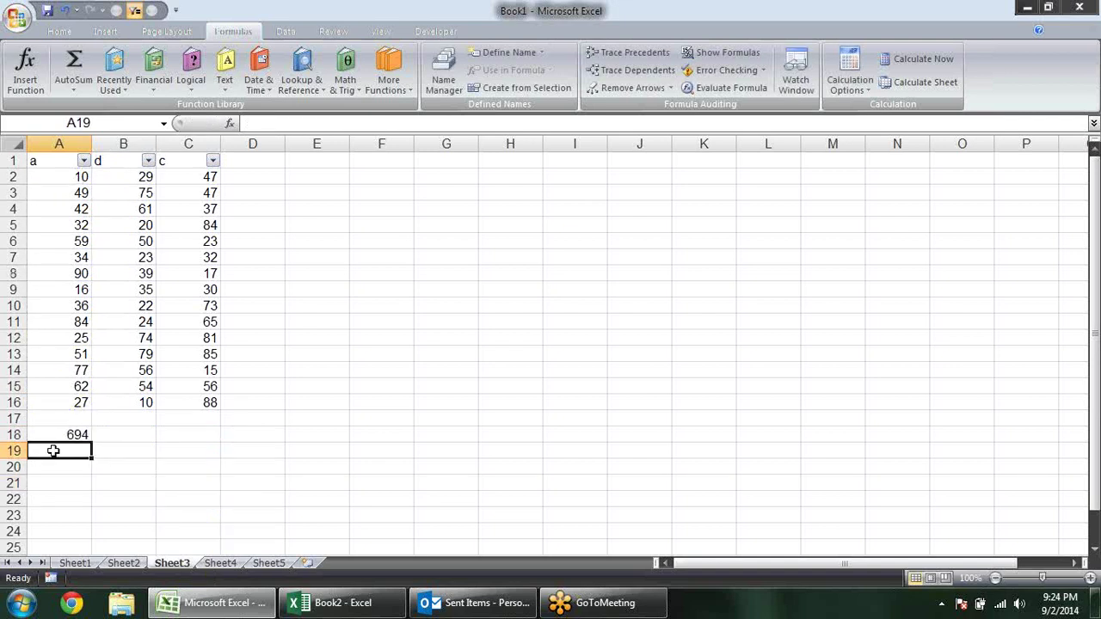
{"action": "left_click", "coordinate": [59, 431]}
{"action": "left_click_drag", "start_coordinate": [92, 440], "coordinate": [204, 443]}
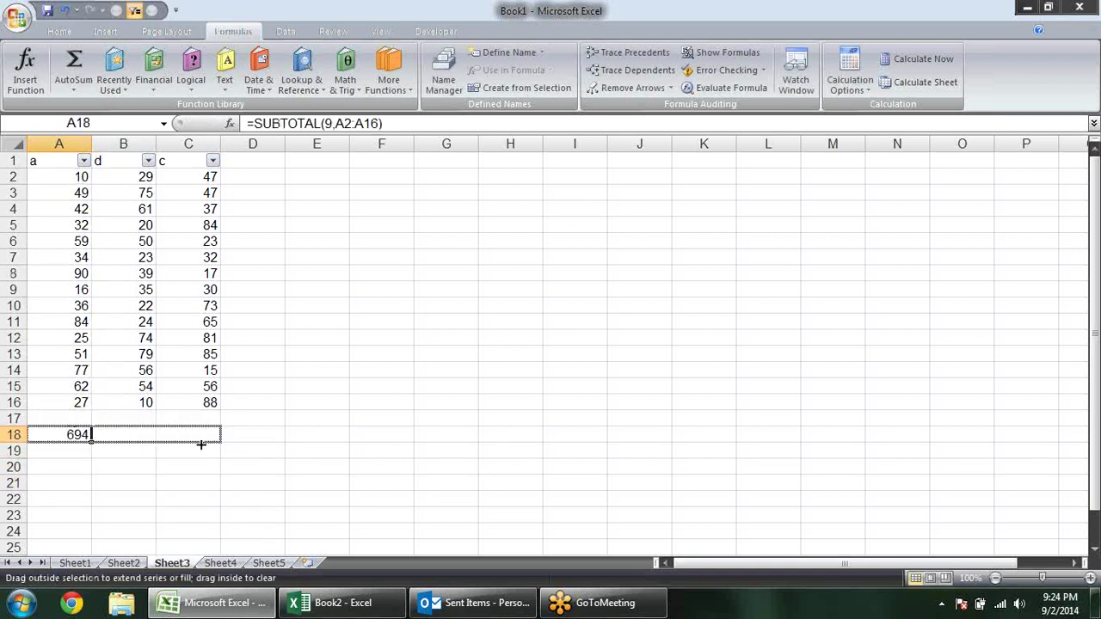
Step: Filter column c to greater than 50 and hide row 17, showing subtotals 317, 283, 532
{"action": "left_click", "coordinate": [289, 455]}
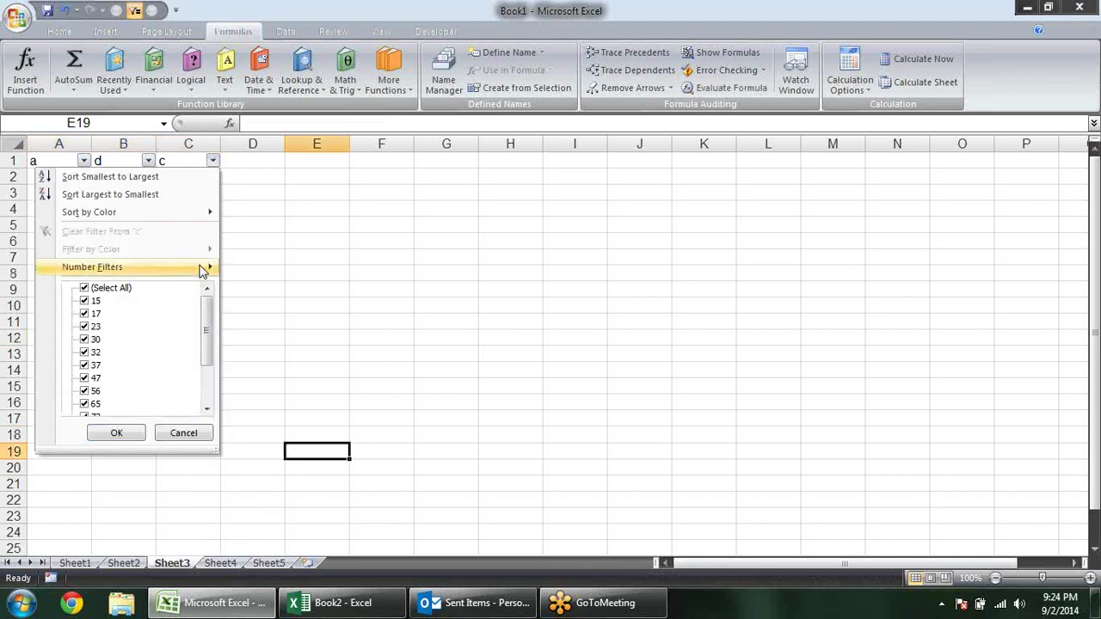
{"action": "mouse_move", "coordinate": [92, 266]}
{"action": "left_click", "coordinate": [305, 306]}
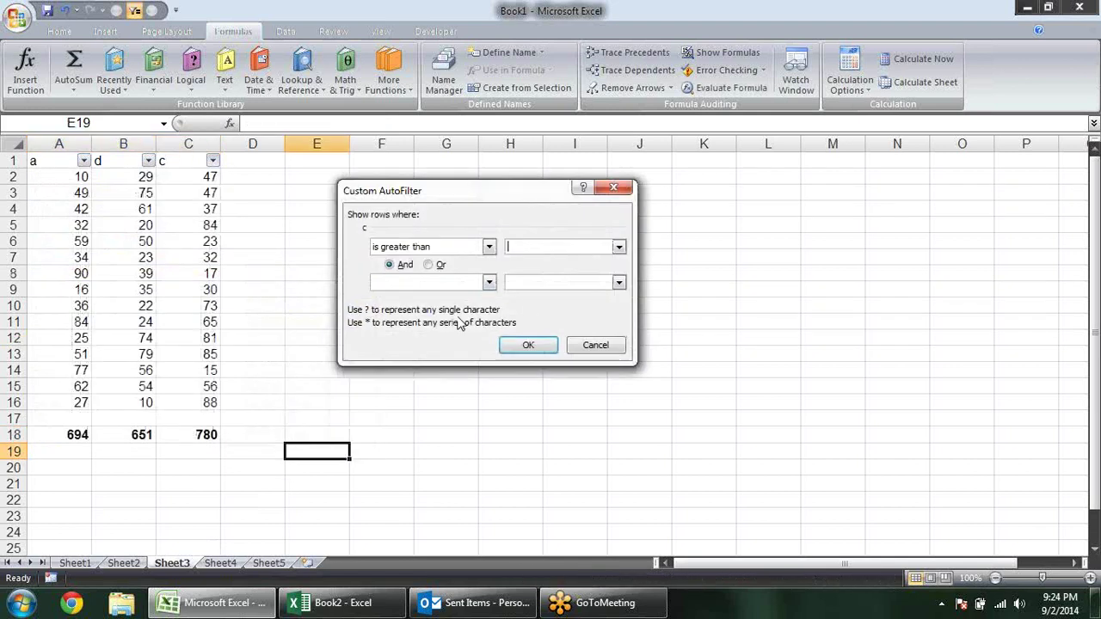
{"action": "key", "text": "Return"}
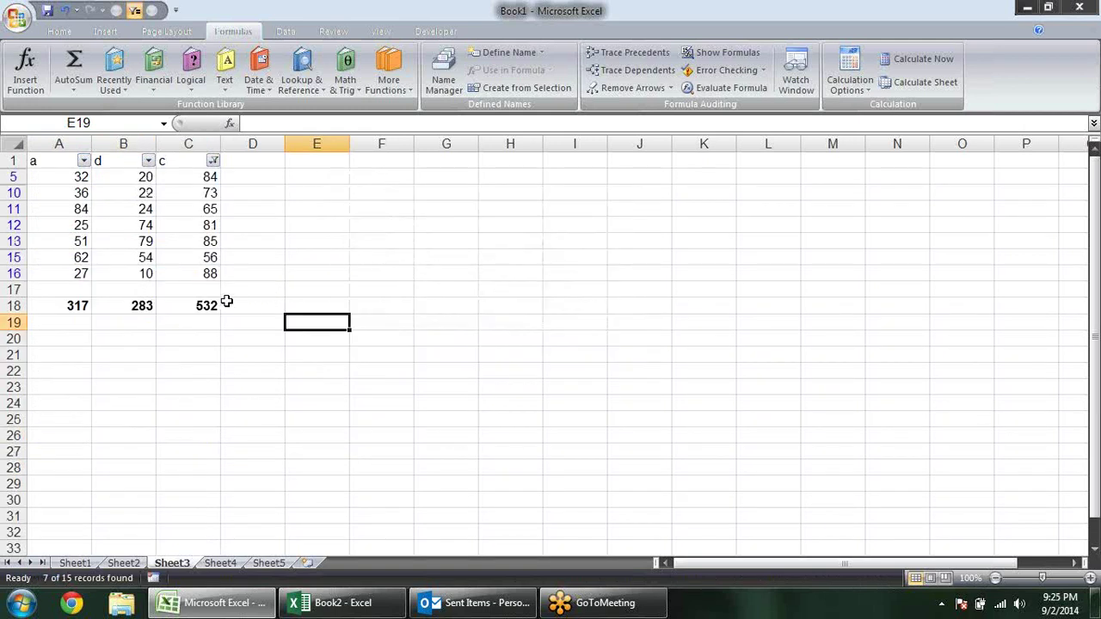
{"action": "left_click_drag", "start_coordinate": [207, 306], "coordinate": [73, 305]}
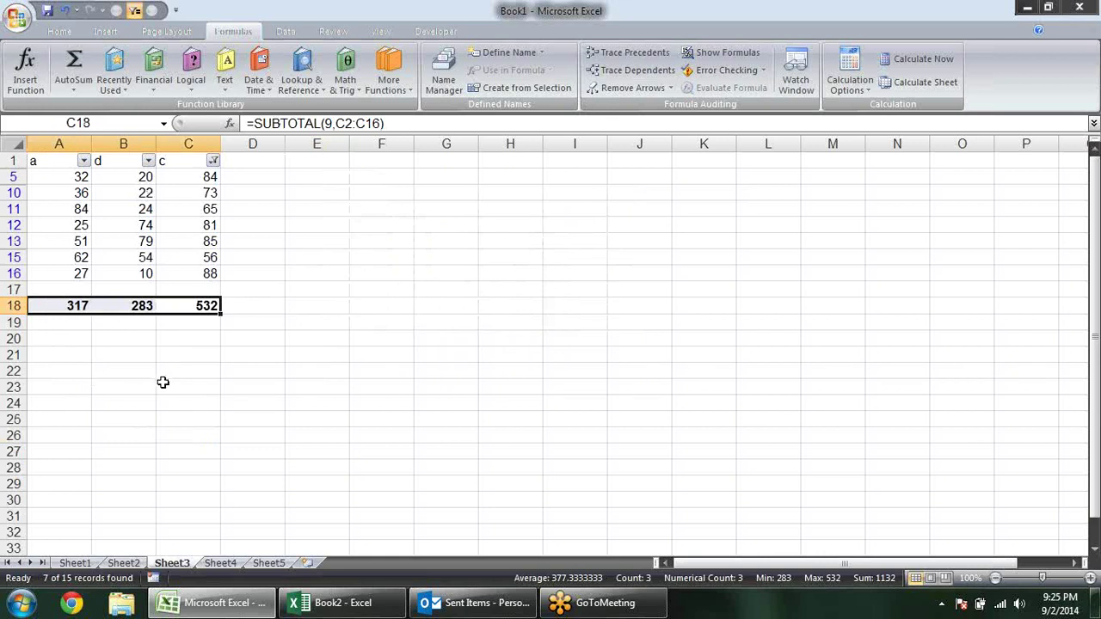
{"action": "left_click", "coordinate": [137, 337]}
{"action": "left_click_drag", "start_coordinate": [12, 297], "coordinate": [12, 287]}
{"action": "left_click", "coordinate": [389, 334]}
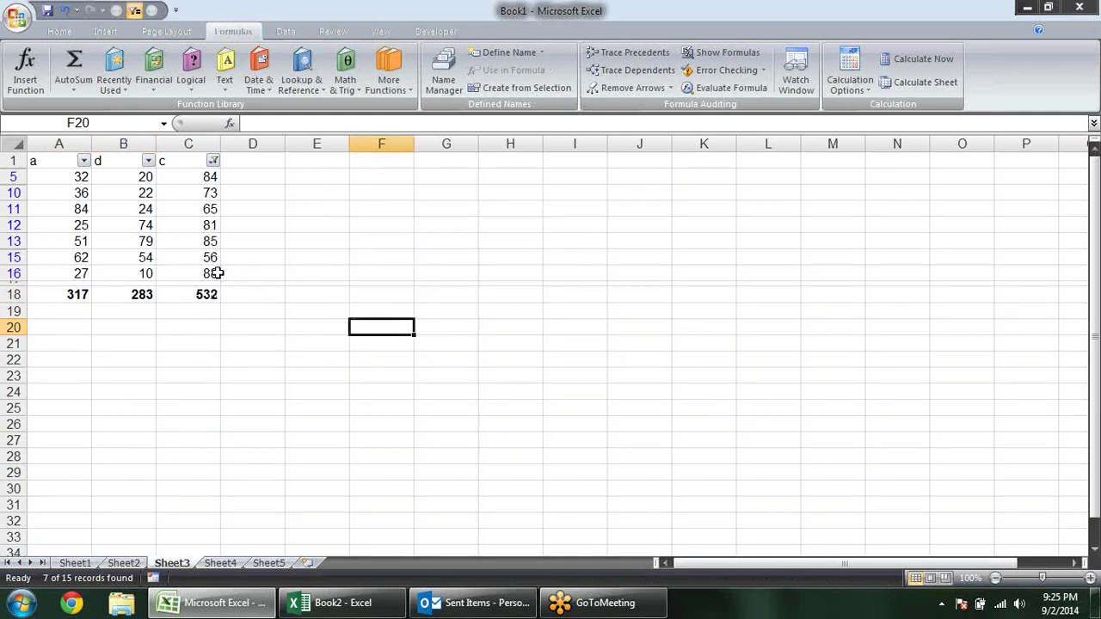
Step: Reset column c's filter to (Select All) so all 15 rows show again
{"action": "left_click", "coordinate": [212, 161]}
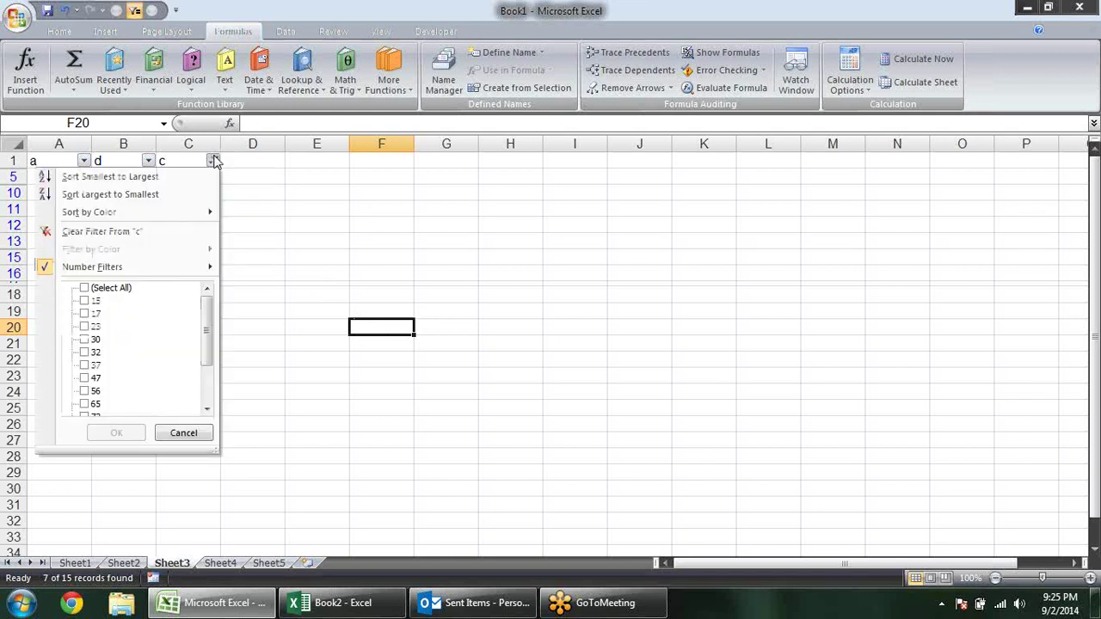
{"action": "left_click", "coordinate": [236, 223]}
{"action": "left_click", "coordinate": [213, 161]}
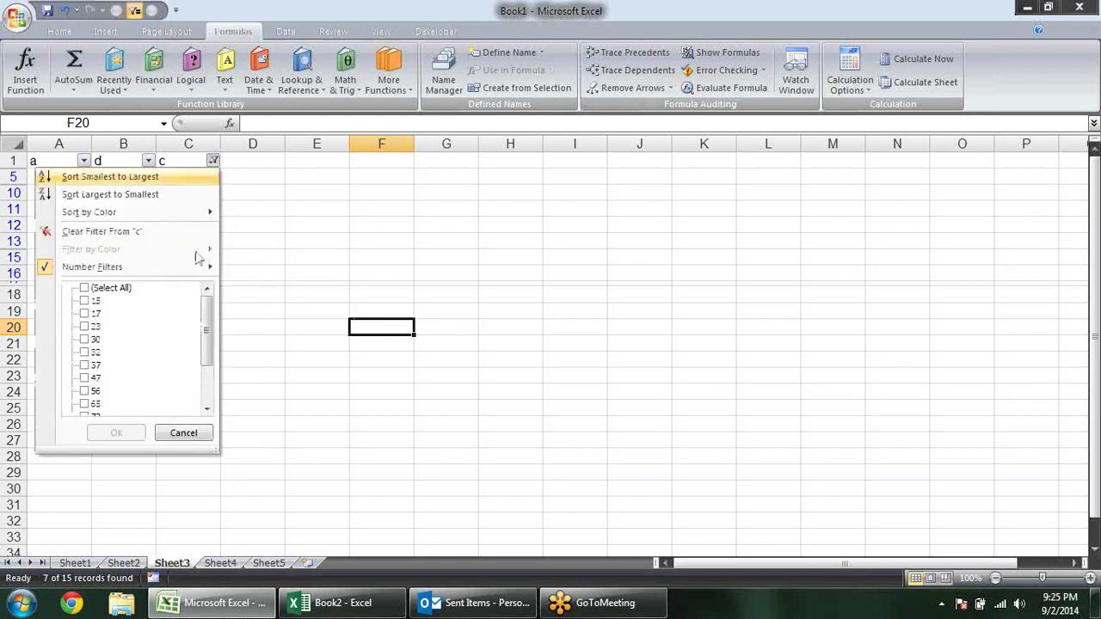
{"action": "left_click", "coordinate": [96, 290]}
{"action": "left_click", "coordinate": [96, 289]}
{"action": "left_click", "coordinate": [117, 433]}
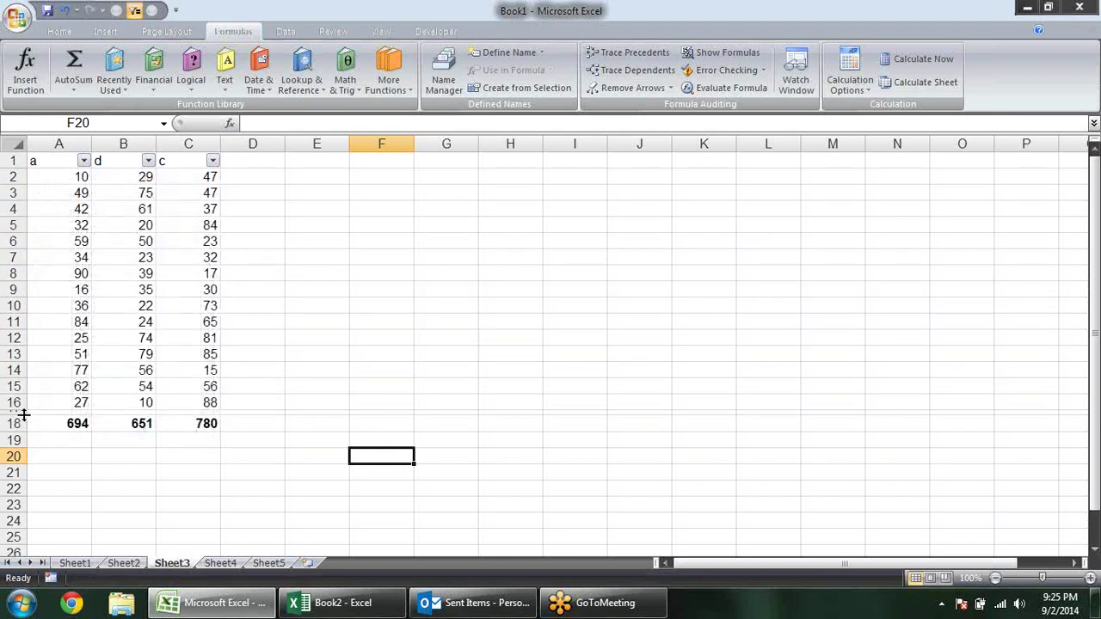
Step: Unhide row 17 and browse the Math & Trig function list
{"action": "left_click_drag", "start_coordinate": [24, 415], "coordinate": [24, 424]}
{"action": "left_click", "coordinate": [380, 271]}
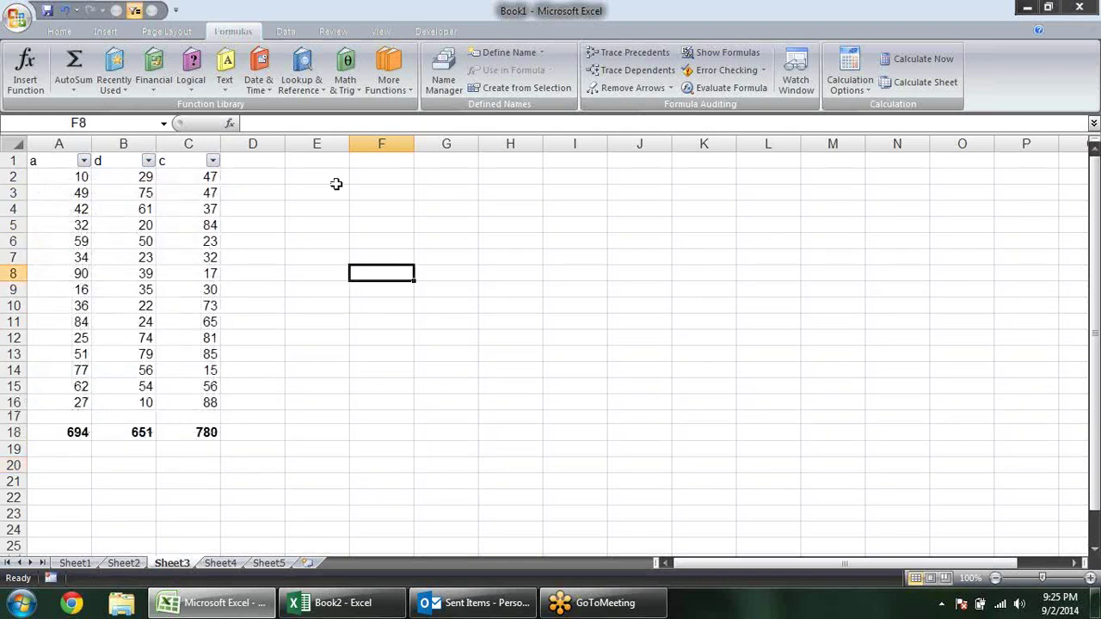
{"action": "left_click", "coordinate": [345, 78]}
{"action": "left_click_drag", "start_coordinate": [453, 129], "coordinate": [440, 404]}
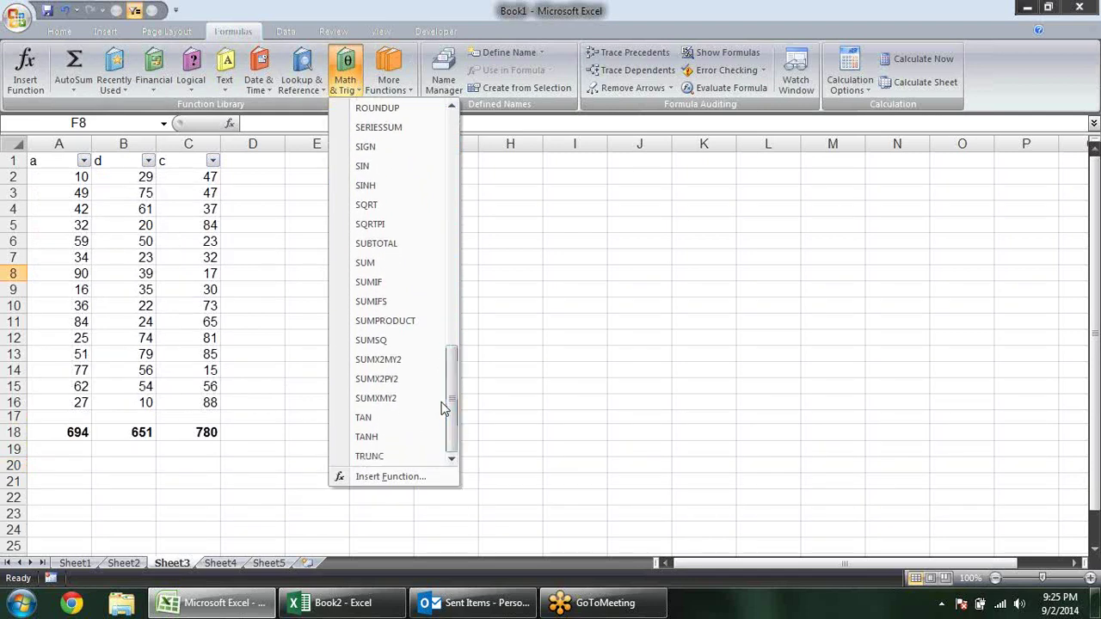
{"action": "left_click", "coordinate": [474, 228]}
{"action": "left_click", "coordinate": [394, 209]}
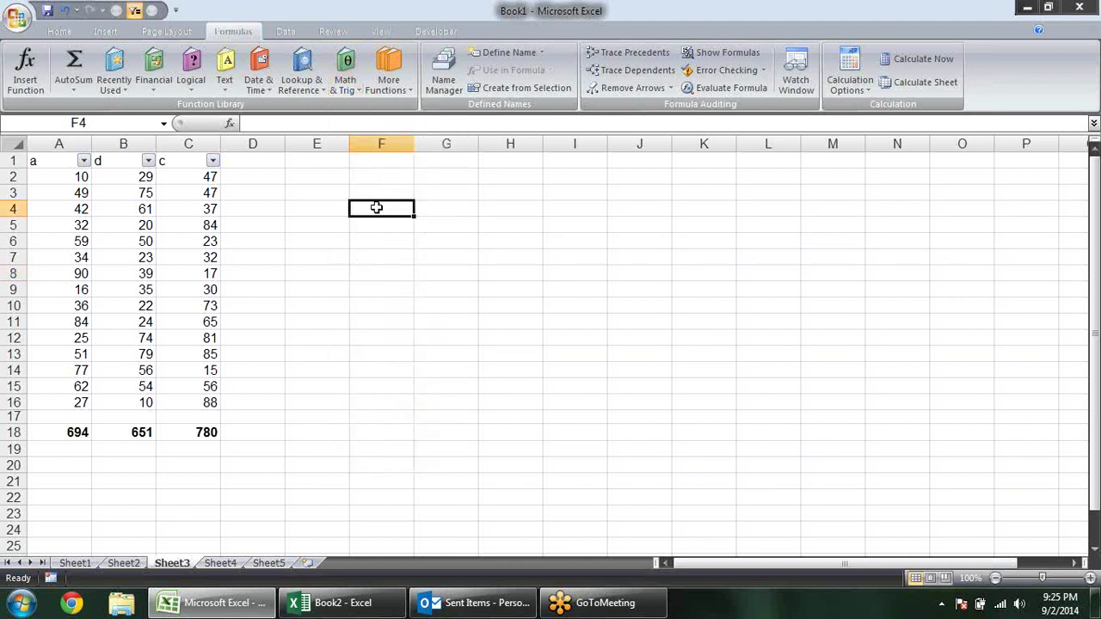
Step: Enter 16 in E3 and =SQRT(E3) in F3, which returns 4
{"action": "left_click", "coordinate": [338, 187]}
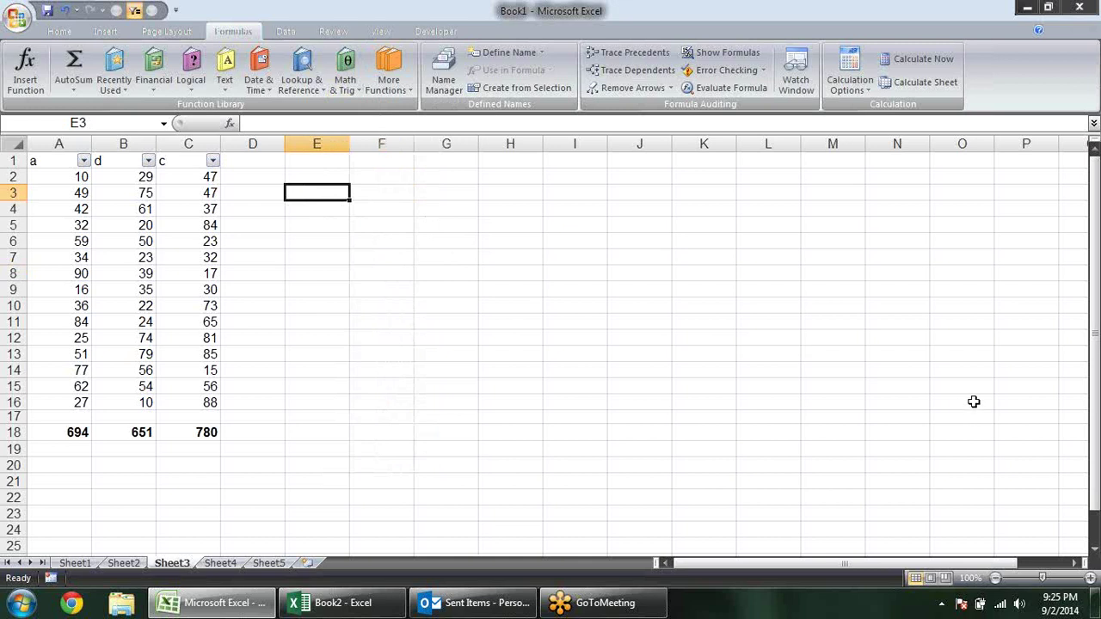
{"action": "type", "text": "16"}
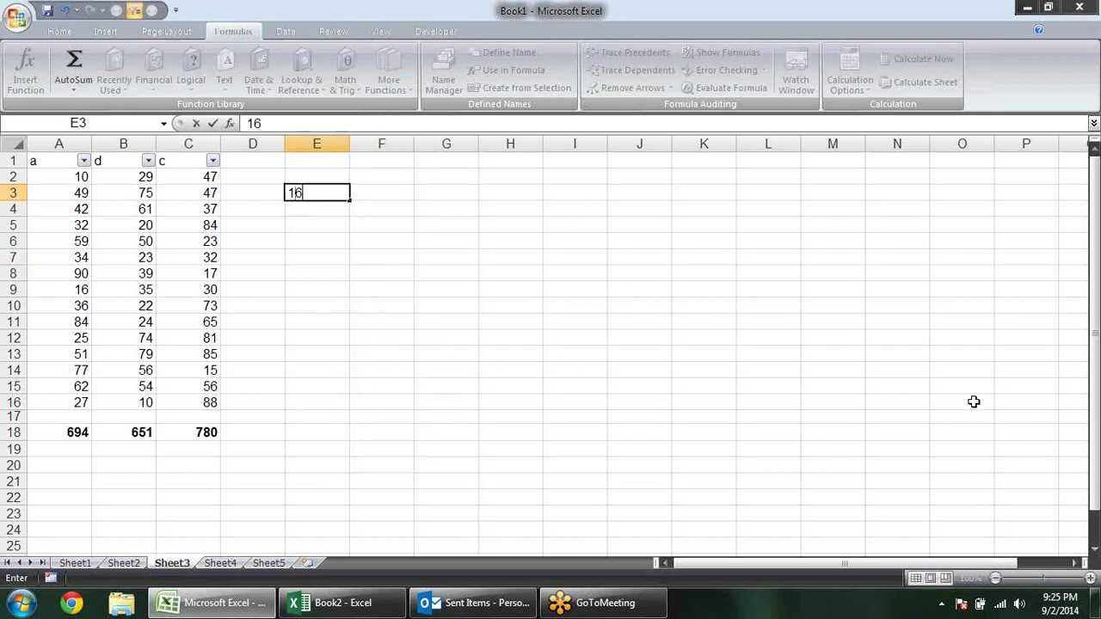
{"action": "key", "text": "Return"}
{"action": "key", "text": "Up"}
{"action": "key", "text": "Right"}
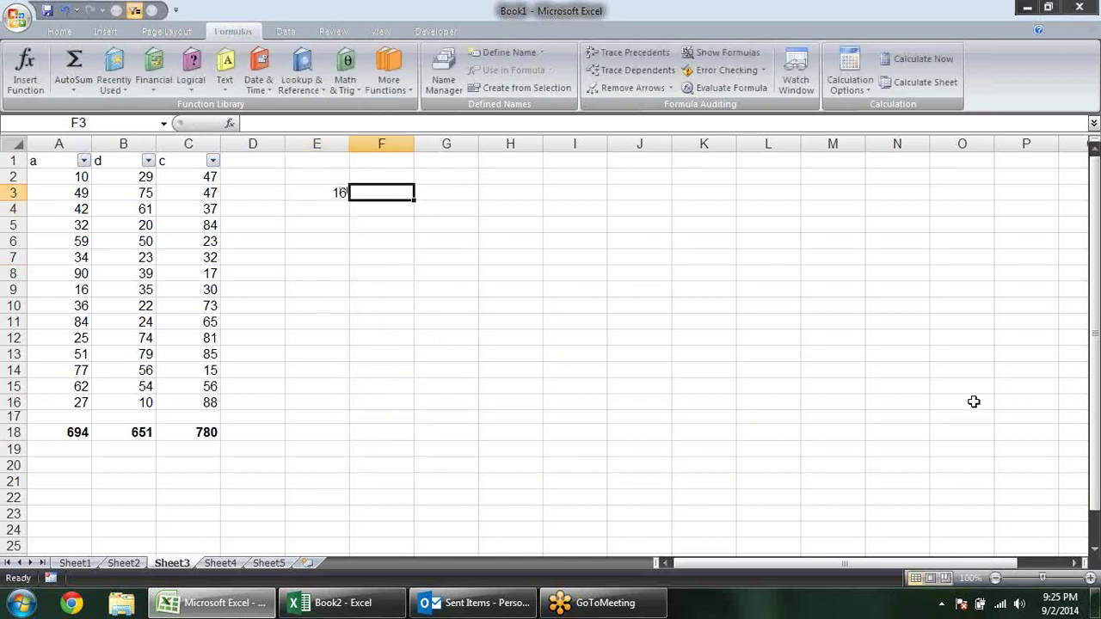
{"action": "type", "text": "="}
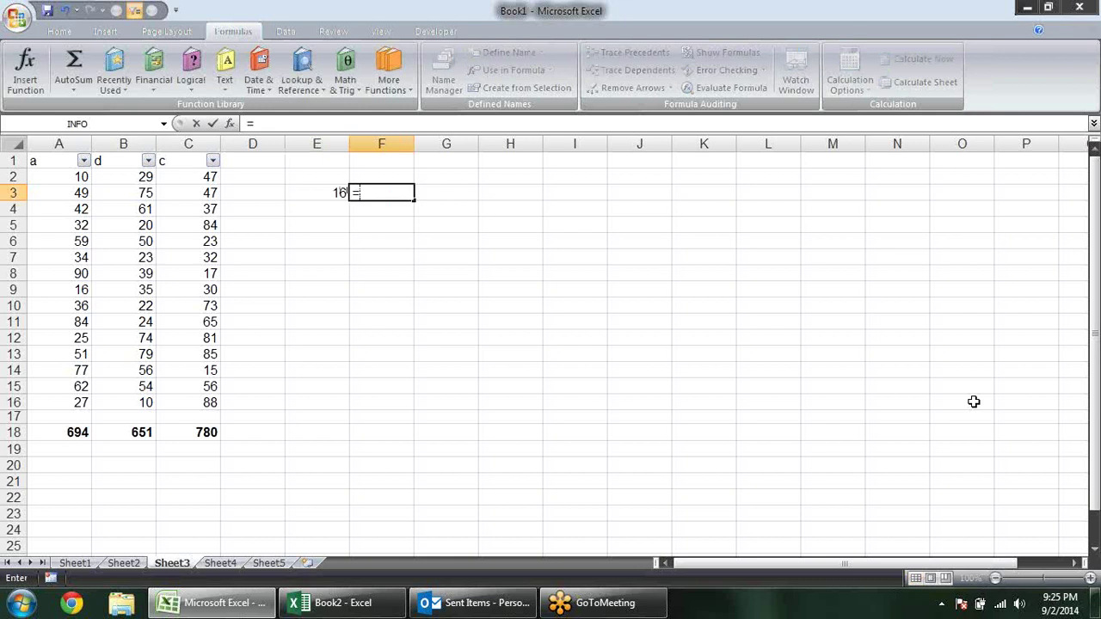
{"action": "type", "text": "sqr"}
{"action": "key", "text": "Tab"}
{"action": "key", "text": "Left"}
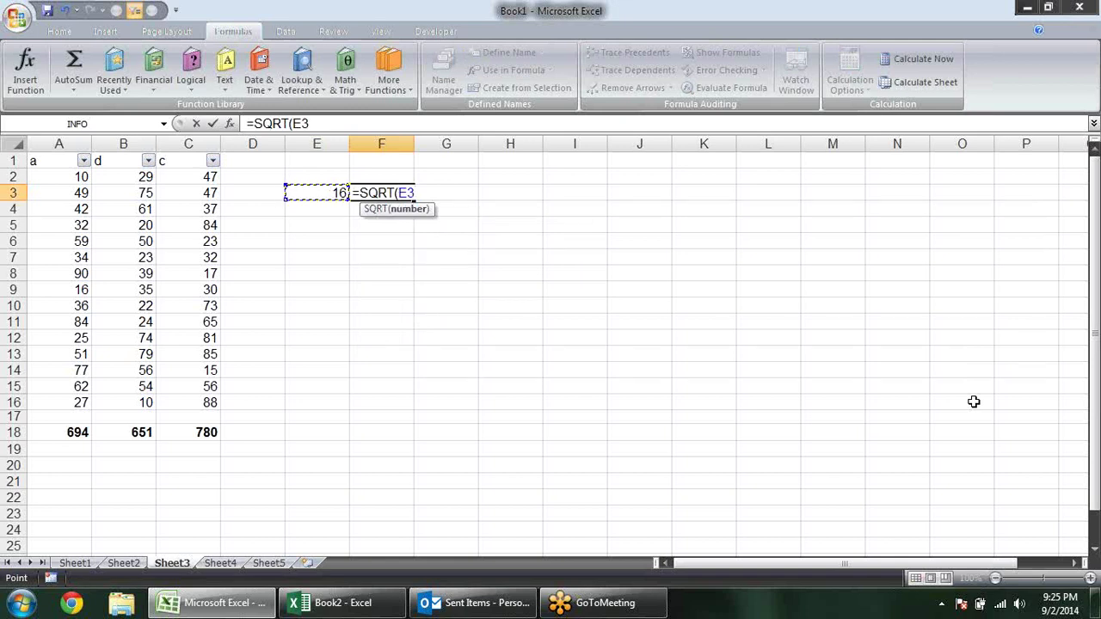
{"action": "key", "text": "Return"}
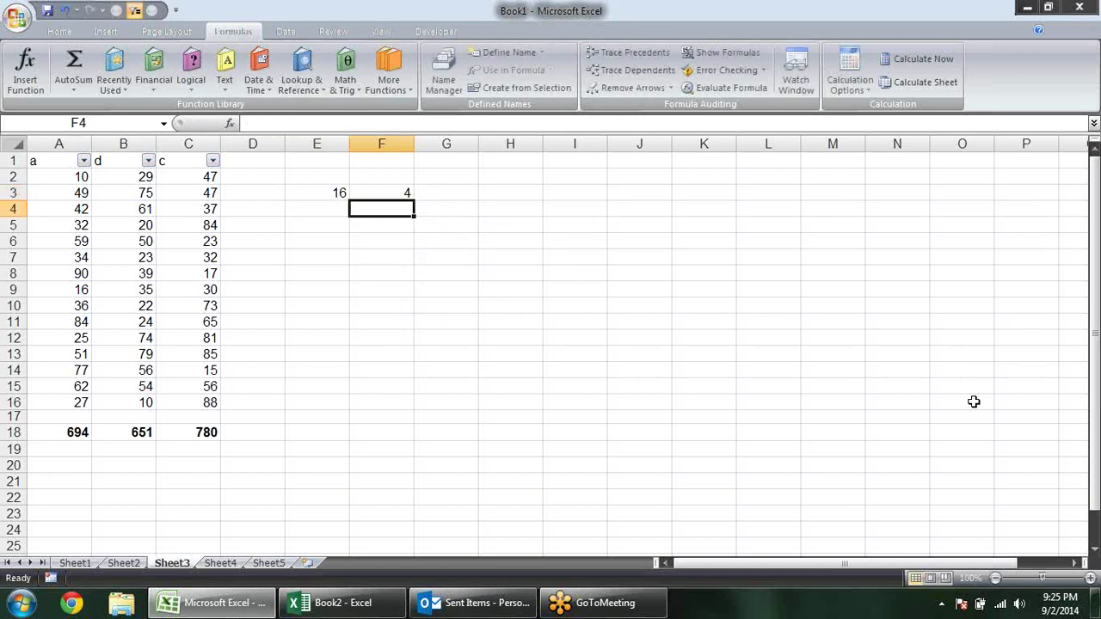
{"action": "key", "text": "Up"}
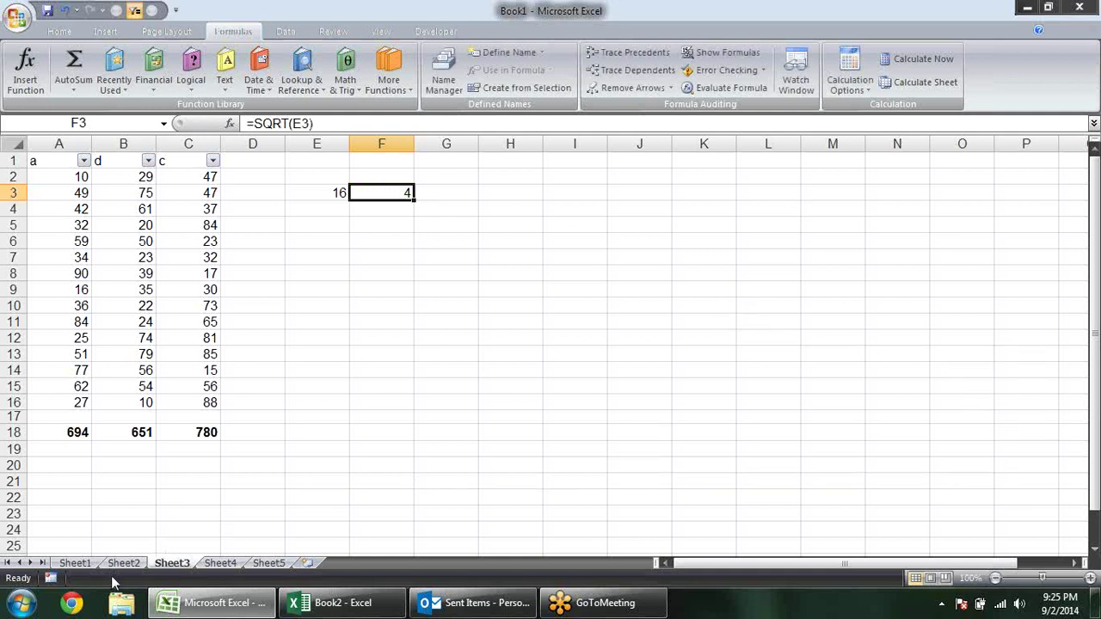
Step: Check the GCD result in M15 on Sheet1, then return to Sheet2
{"action": "left_click", "coordinate": [120, 564]}
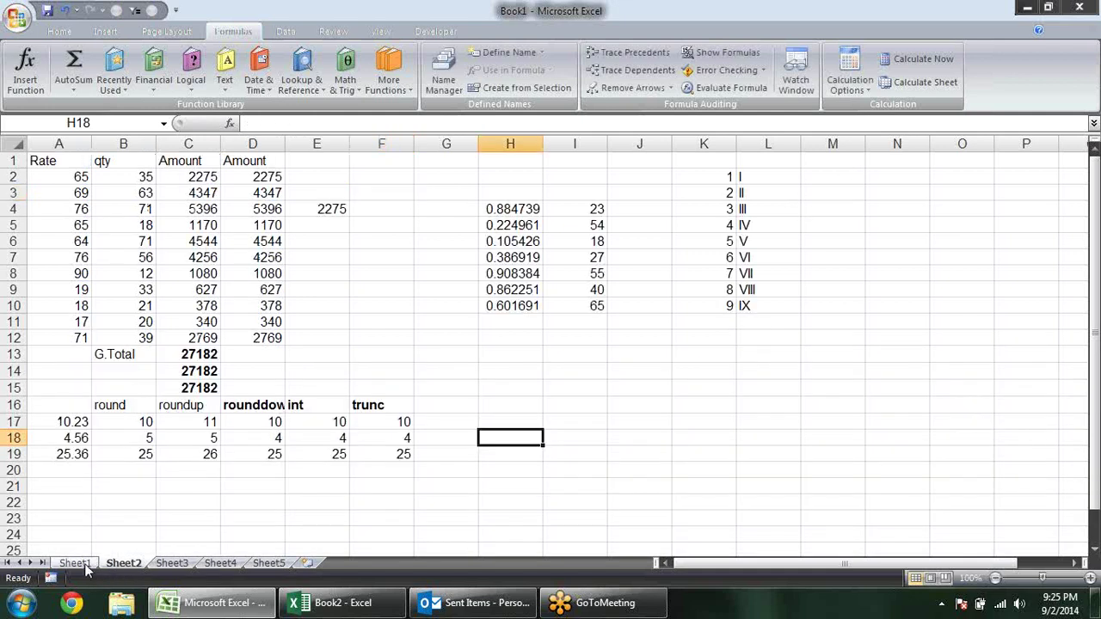
{"action": "left_click", "coordinate": [79, 564]}
{"action": "left_click", "coordinate": [627, 386]}
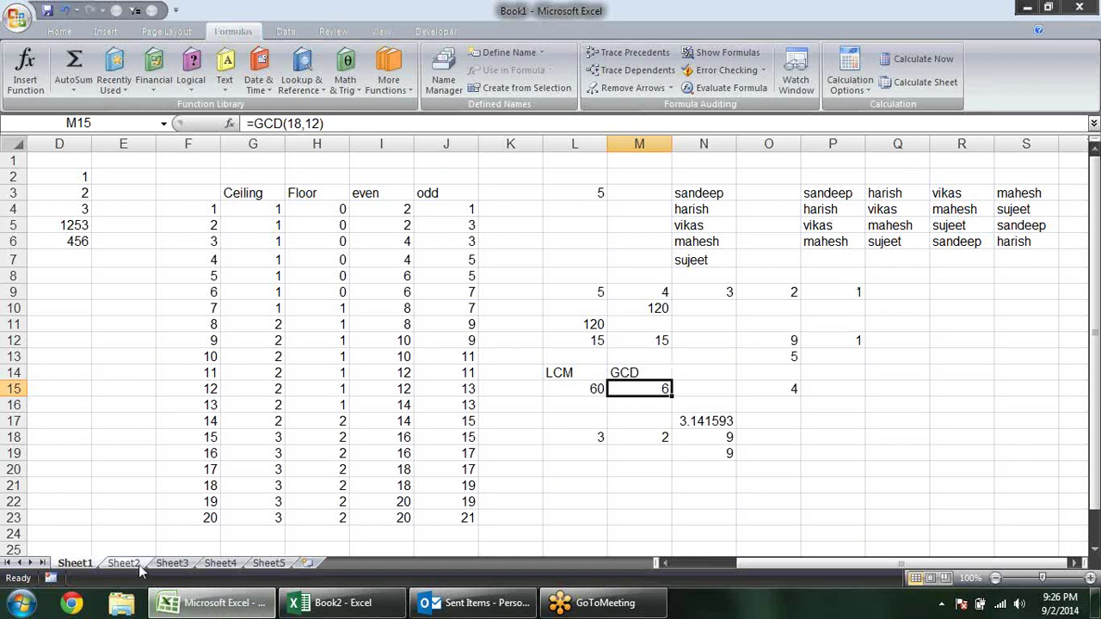
{"action": "left_click", "coordinate": [134, 565]}
{"action": "left_click", "coordinate": [498, 337]}
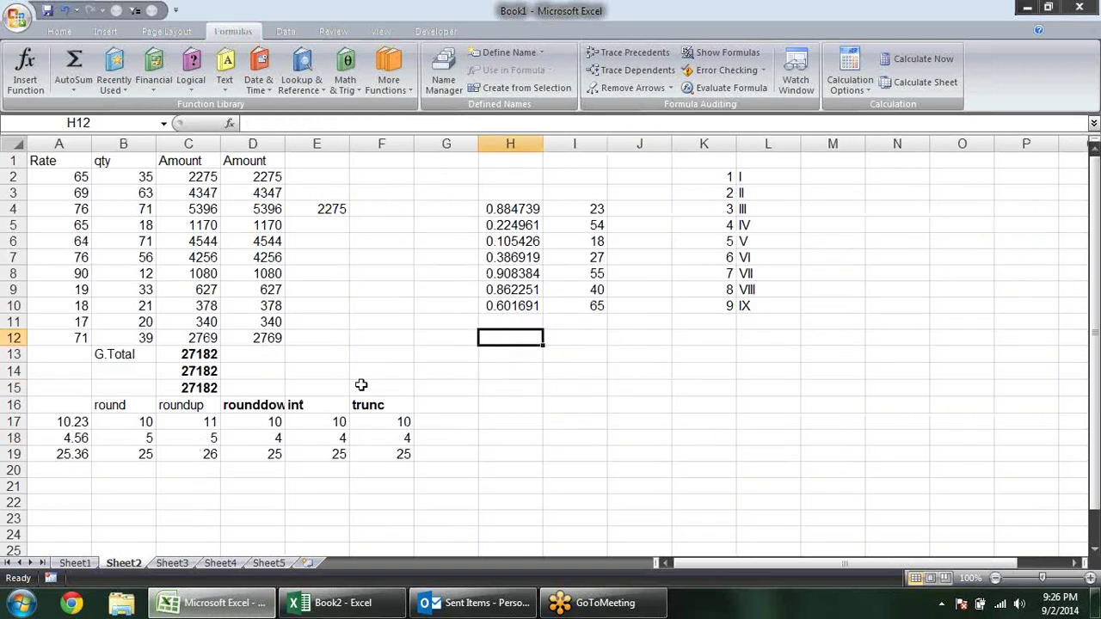
Step: AutoSum column D into D13 as =SUM(D2:D12), giving 27182, and bold it
{"action": "left_click", "coordinate": [282, 357]}
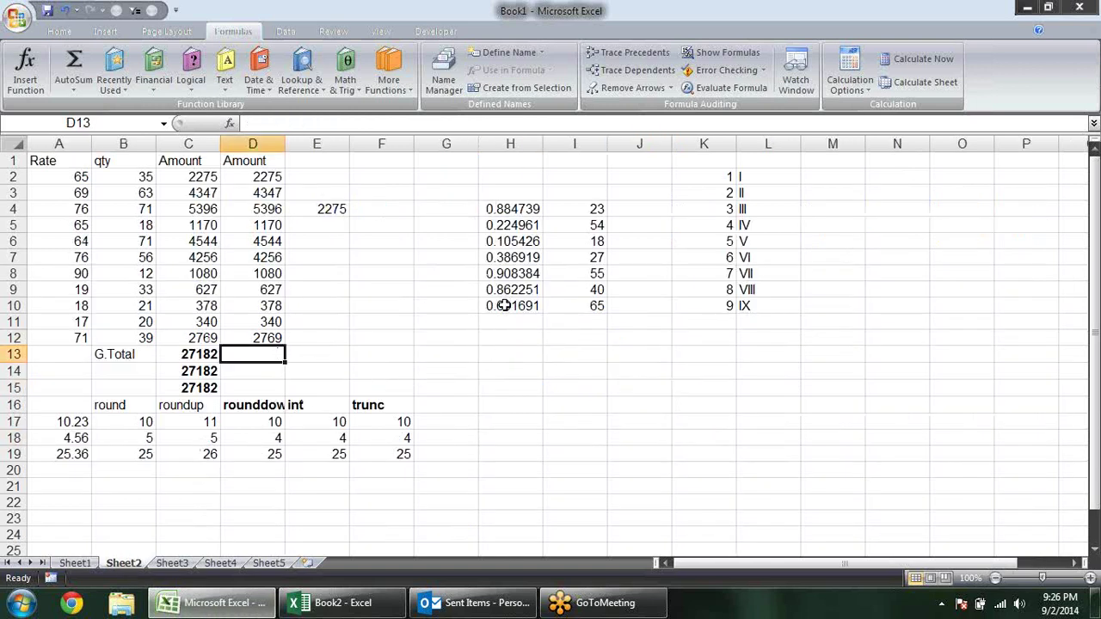
{"action": "key", "text": "alt+equal"}
{"action": "key", "text": "Return"}
{"action": "key", "text": "Up"}
{"action": "key", "text": "Up"}
{"action": "key", "text": "Down"}
{"action": "key", "text": "ctrl+b"}
Step: Copy the Rate and qty values in A2:B12
{"action": "key", "text": "Right"}
{"action": "key", "text": "Right"}
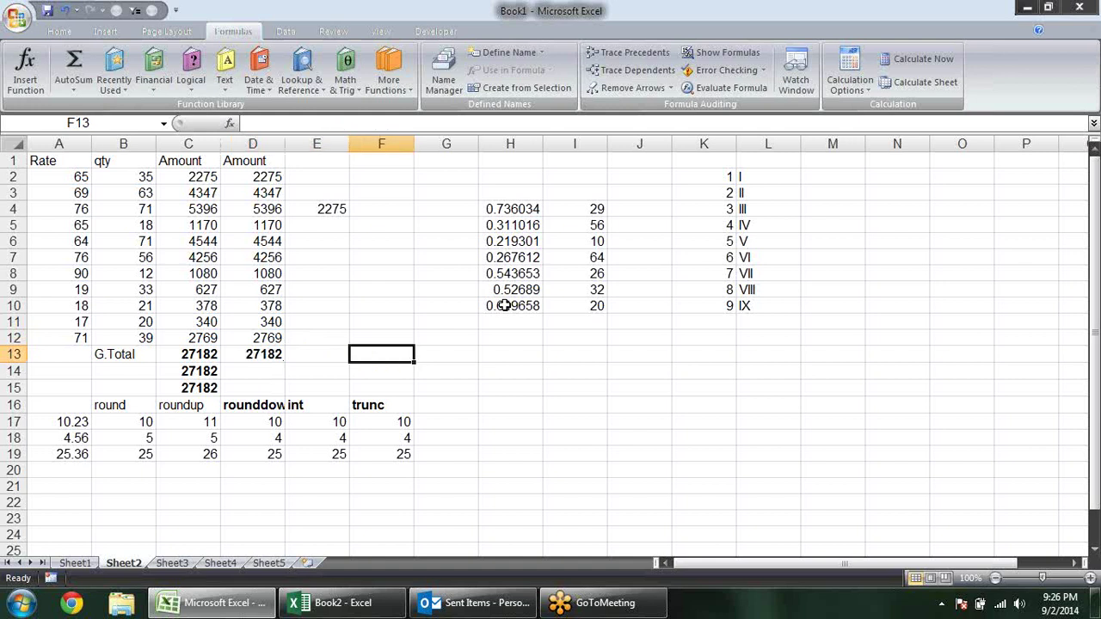
{"action": "key", "text": "Right"}
{"action": "key", "text": "Up"}
{"action": "key", "text": "Down"}
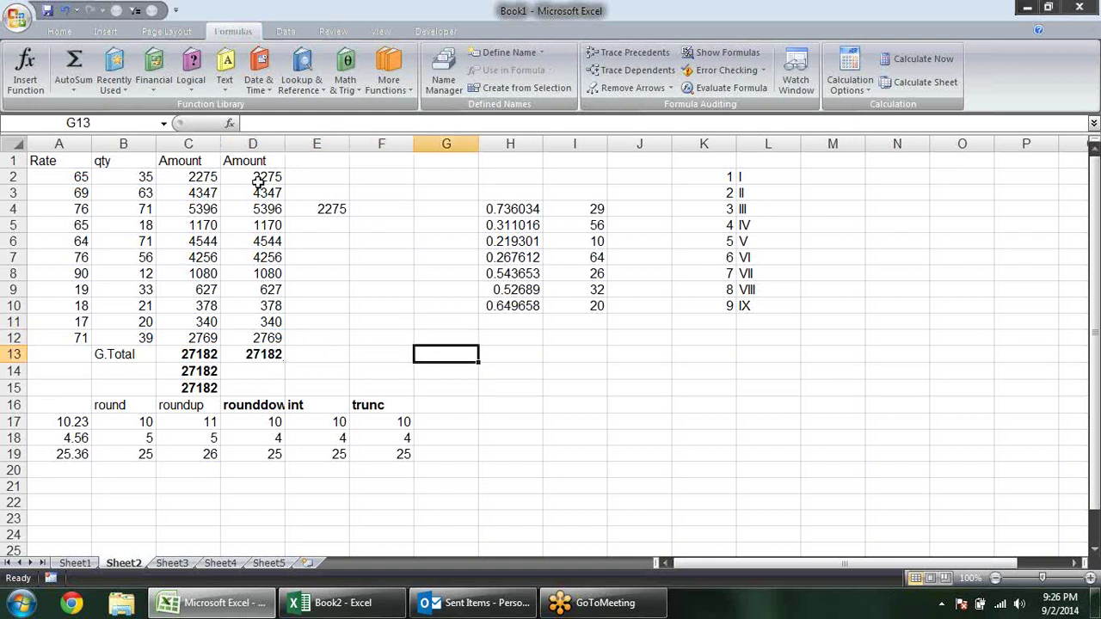
{"action": "left_click_drag", "start_coordinate": [75, 177], "coordinate": [121, 338]}
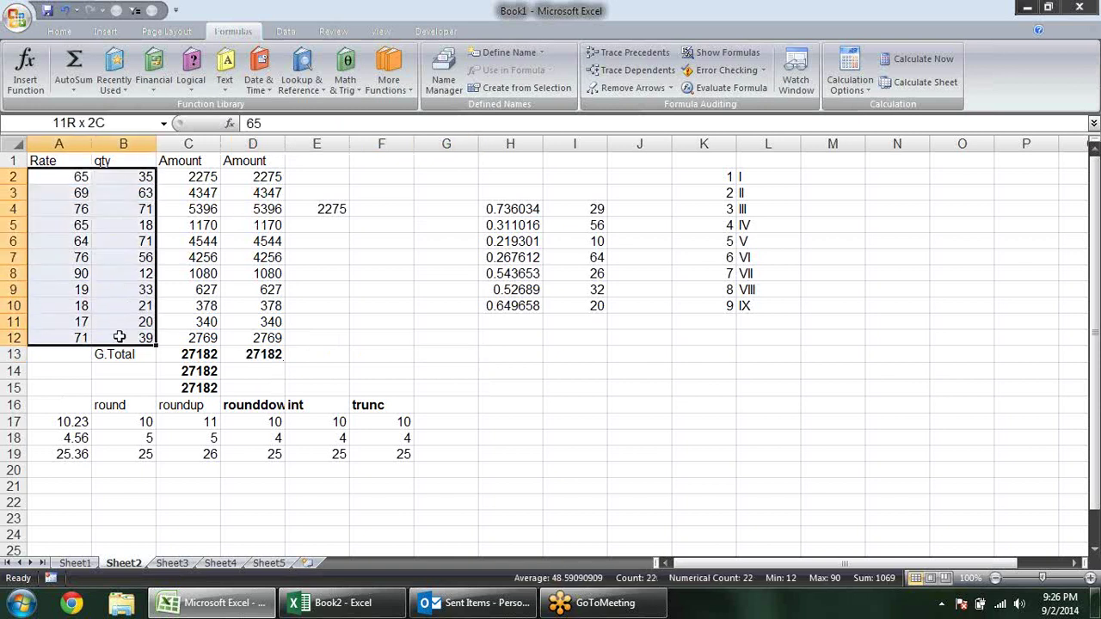
{"action": "key", "text": "ctrl+c"}
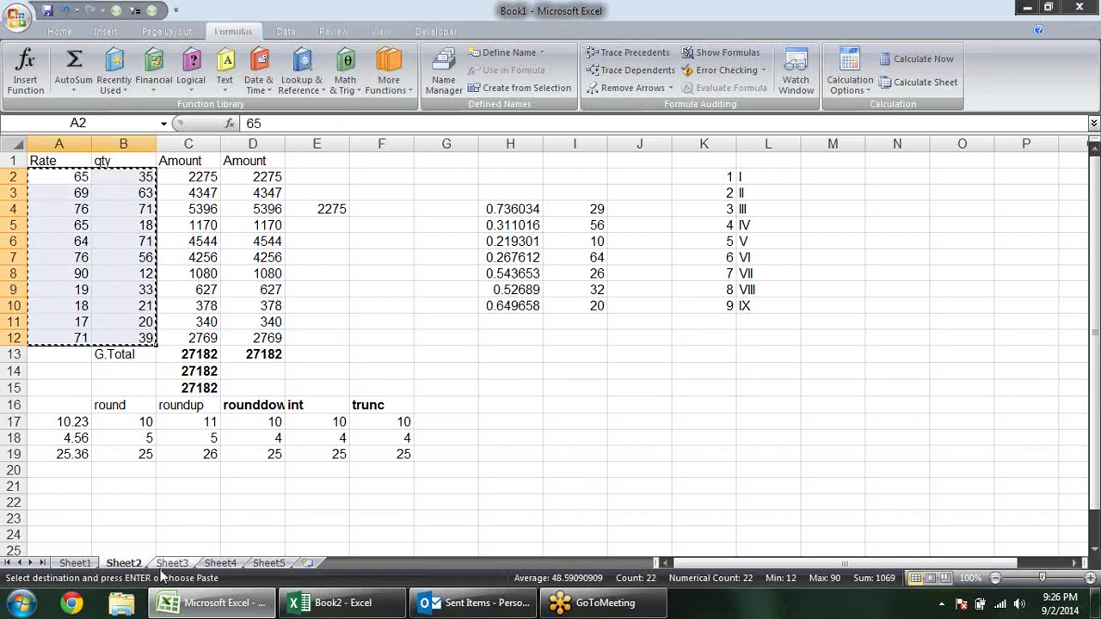
{"action": "left_click", "coordinate": [169, 562]}
Step: Paste the copied values into Sheet4 and move the block down to start at row 2
{"action": "left_click", "coordinate": [217, 562]}
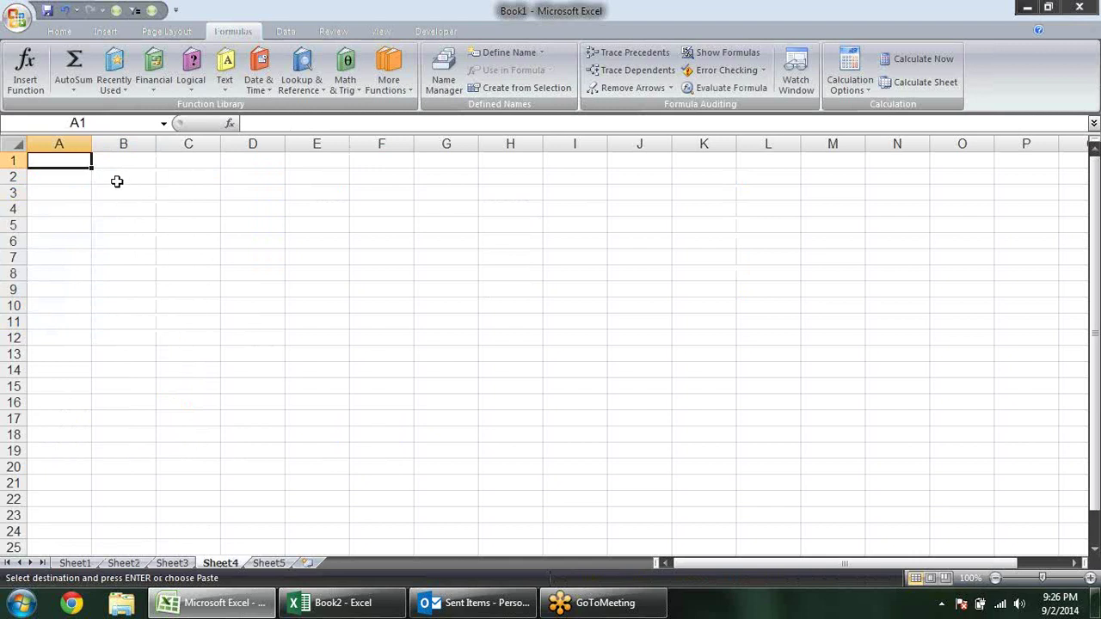
{"action": "key", "text": "ctrl+v"}
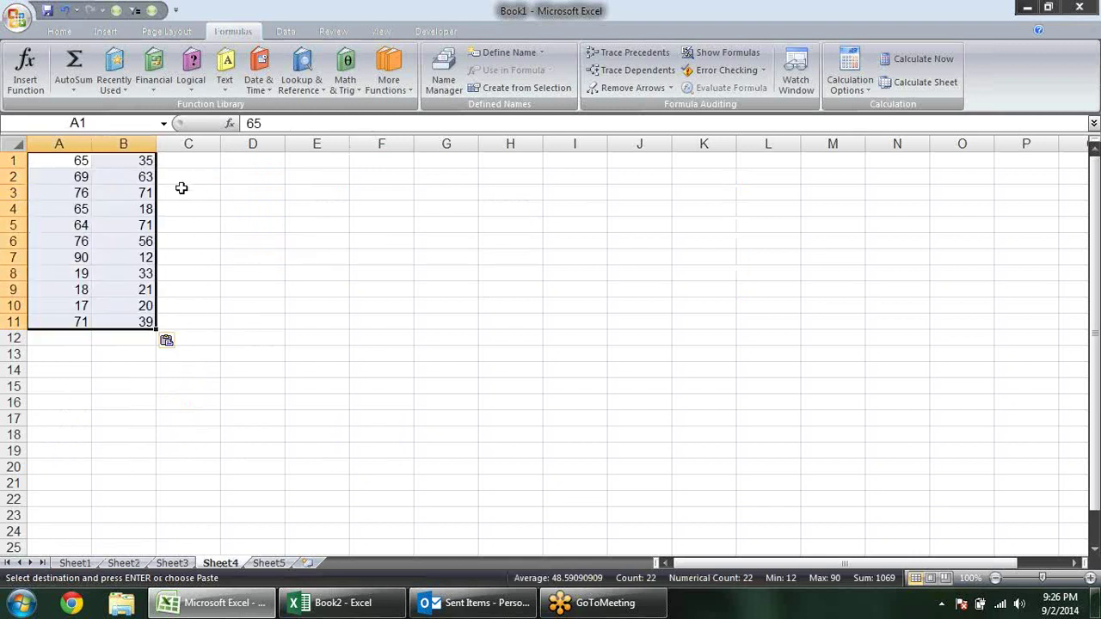
{"action": "left_click", "coordinate": [75, 175]}
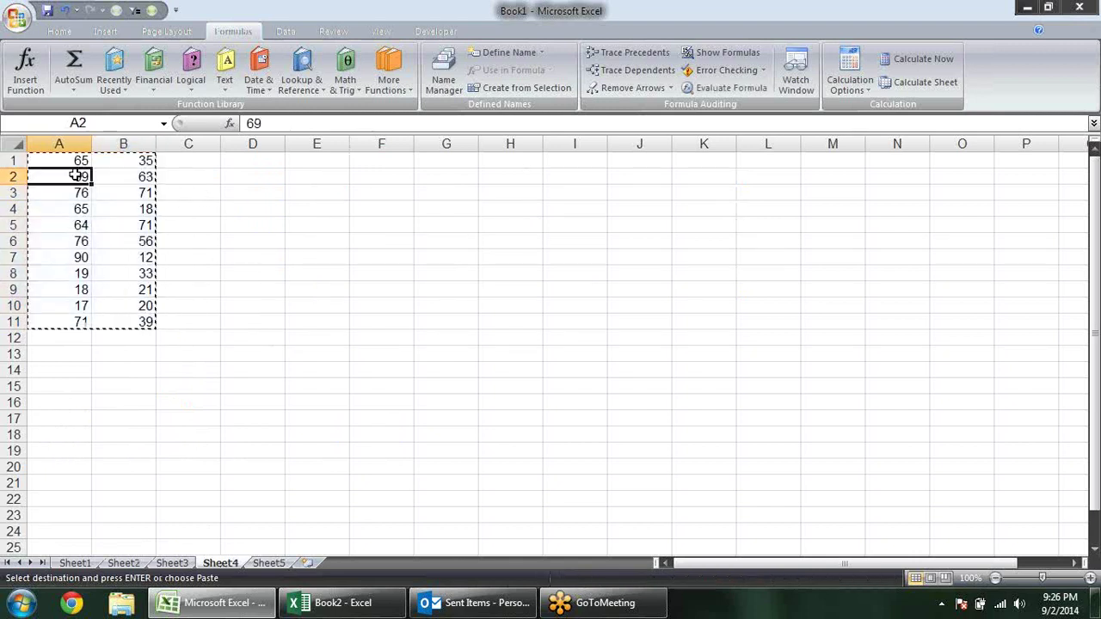
{"action": "key", "text": "Return"}
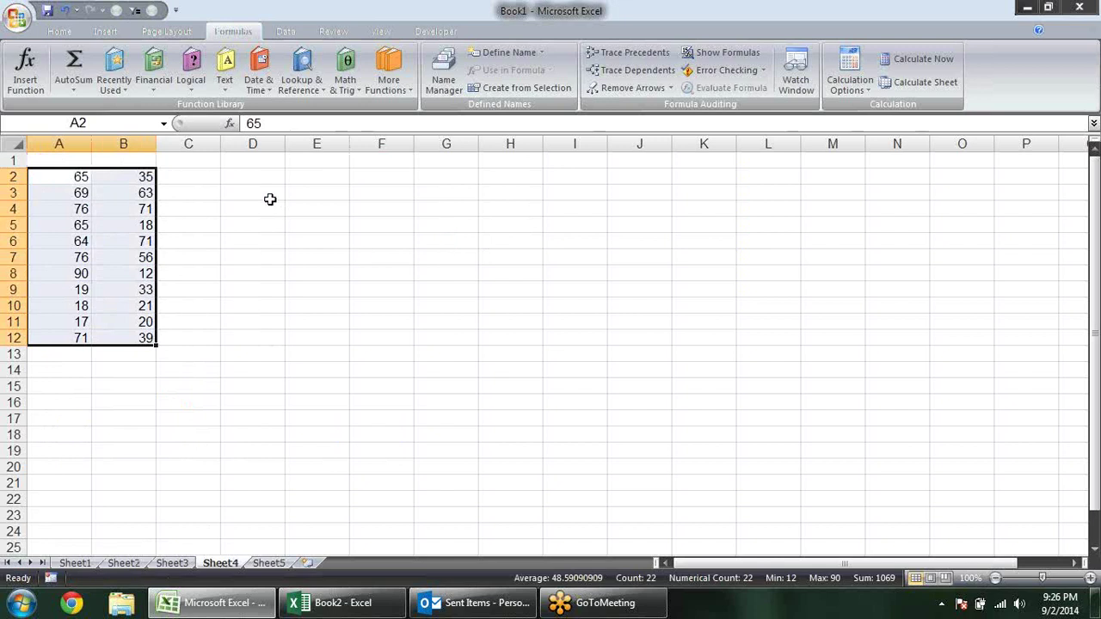
Step: Insert a new column A headed Name, type a first name in A2, and fill names to A12
{"action": "left_click", "coordinate": [267, 196]}
{"action": "right_click", "coordinate": [81, 144]}
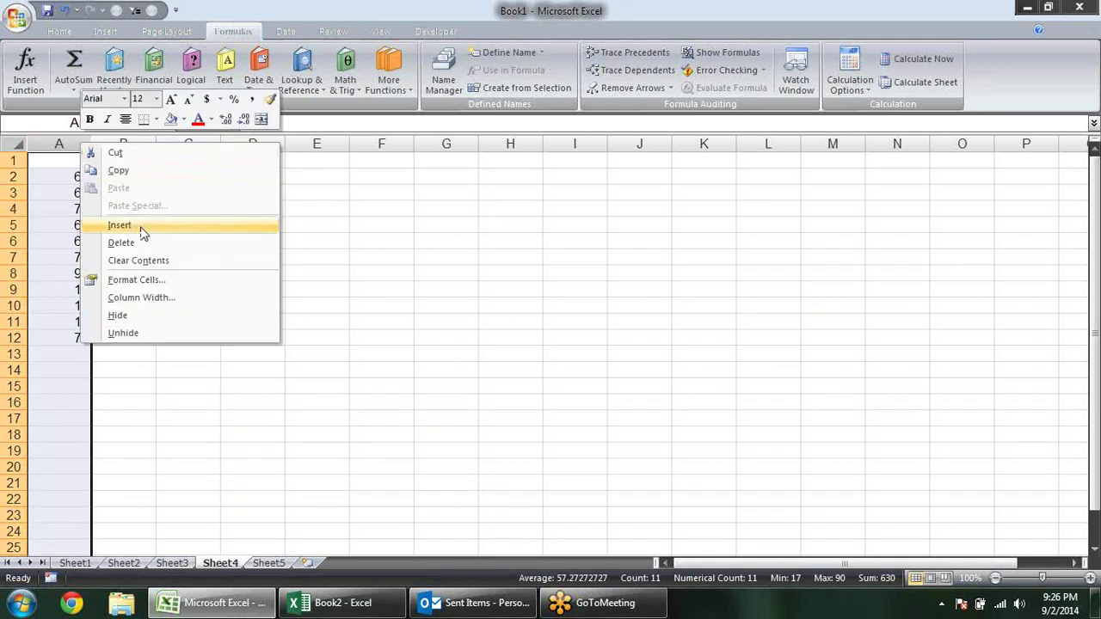
{"action": "left_click", "coordinate": [137, 225]}
{"action": "left_click", "coordinate": [63, 167]}
{"action": "type", "text": "Name"}
{"action": "key", "text": "Return"}
{"action": "type", "text": "Sandeep"}
{"action": "key", "text": "Return"}
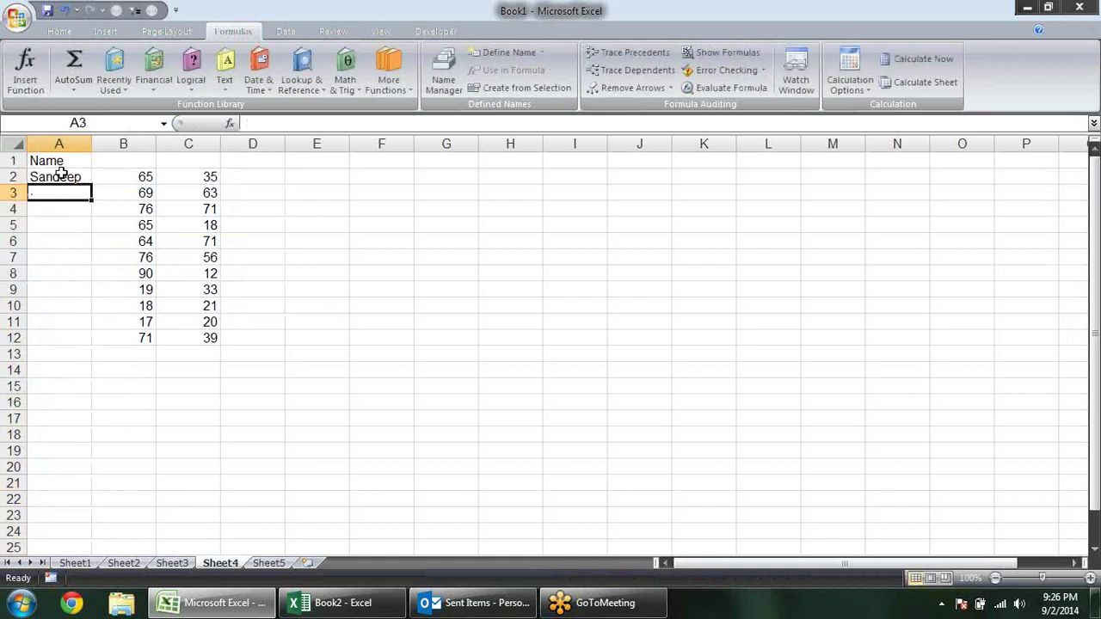
{"action": "left_click", "coordinate": [61, 173]}
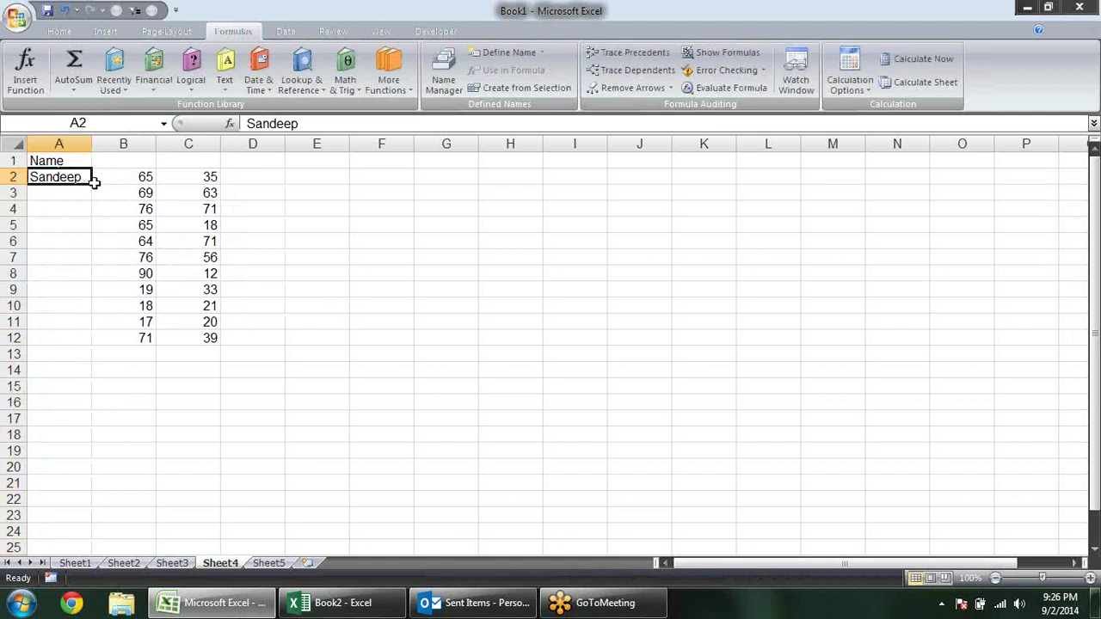
{"action": "left_click_drag", "start_coordinate": [92, 185], "coordinate": [86, 346]}
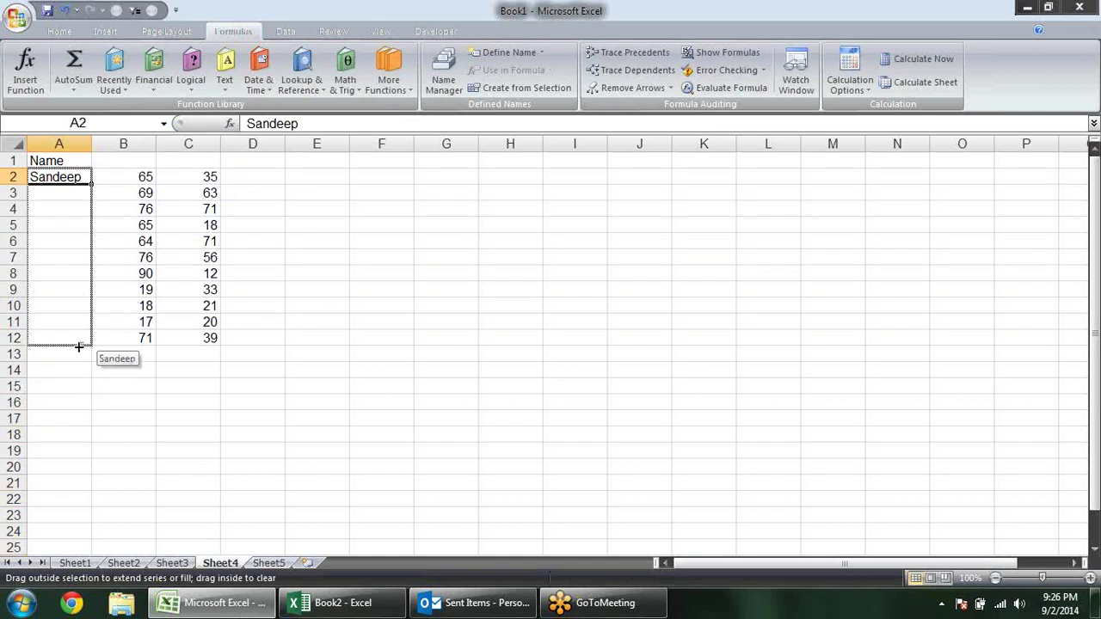
Step: Delete the extra column C and head column B as Sales
{"action": "left_click", "coordinate": [141, 161]}
{"action": "right_click", "coordinate": [188, 144]}
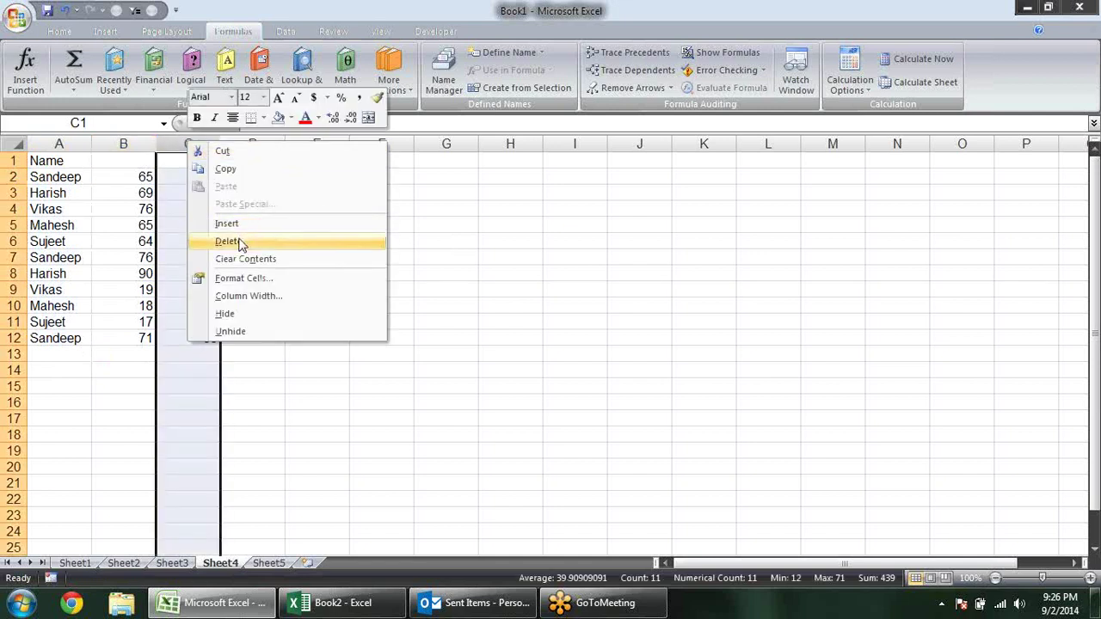
{"action": "left_click", "coordinate": [239, 241]}
{"action": "left_click", "coordinate": [140, 164]}
{"action": "type", "text": "Sales"}
{"action": "key", "text": "Return"}
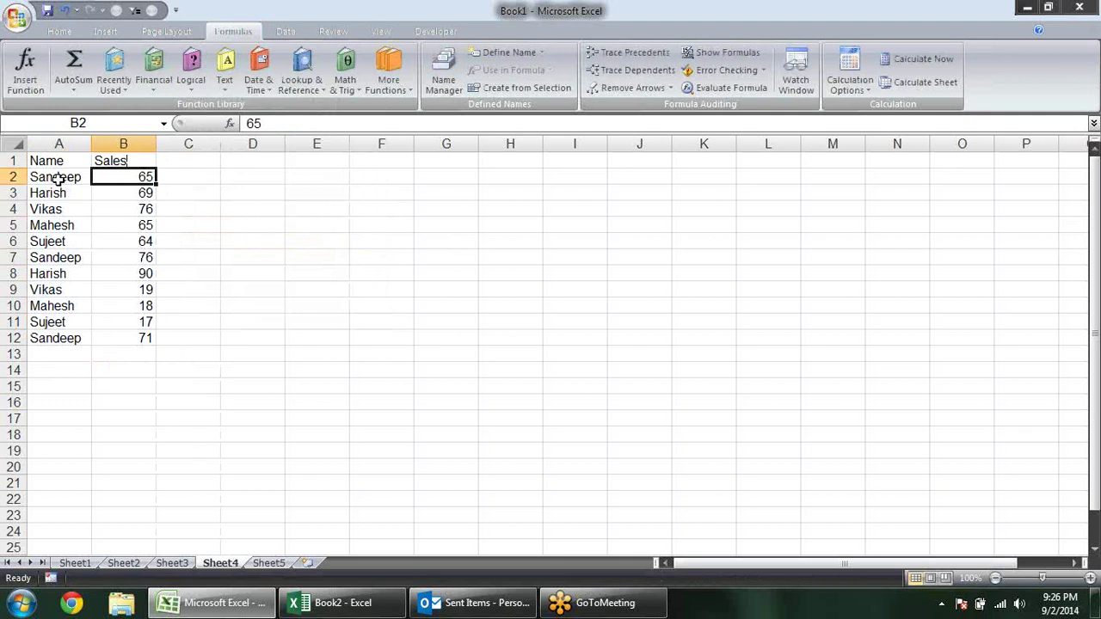
Step: Extend the names down to row 269 and select B12:B269
{"action": "left_click_drag", "start_coordinate": [58, 178], "coordinate": [98, 542]}
{"action": "left_click", "coordinate": [122, 273]}
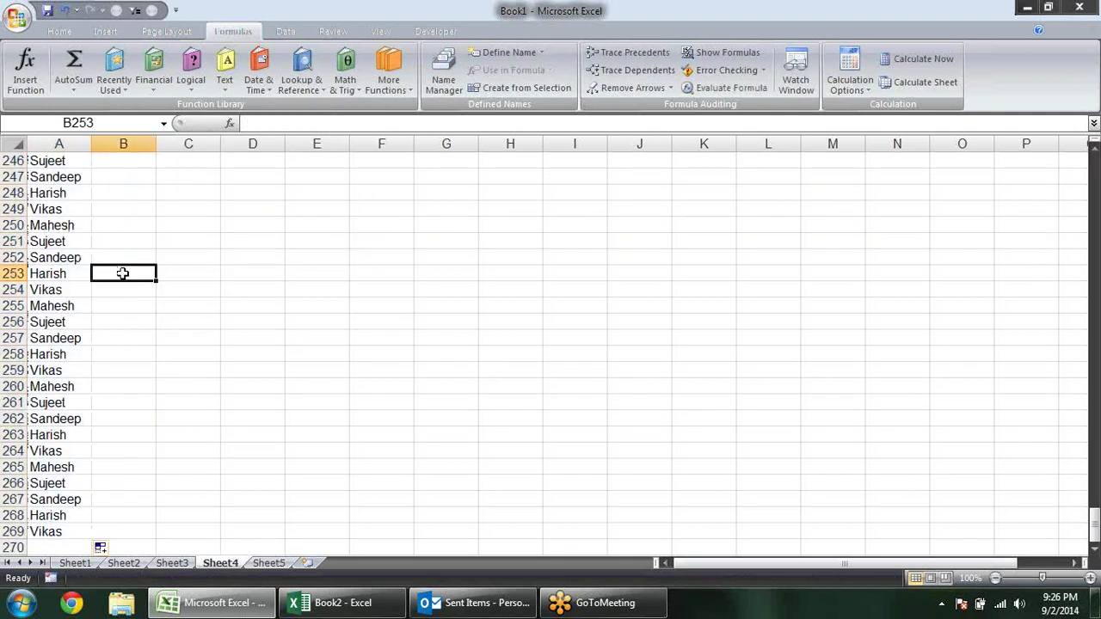
{"action": "key", "text": "ctrl+Up"}
{"action": "key", "text": "Up"}
{"action": "key", "text": "Up"}
{"action": "key", "text": "Up"}
{"action": "key", "text": "Down"}
{"action": "key", "text": "Down"}
{"action": "key", "text": "Down"}
{"action": "key", "text": "Down"}
{"action": "key", "text": "Left"}
{"action": "key", "text": "ctrl+Down"}
{"action": "key", "text": "Right"}
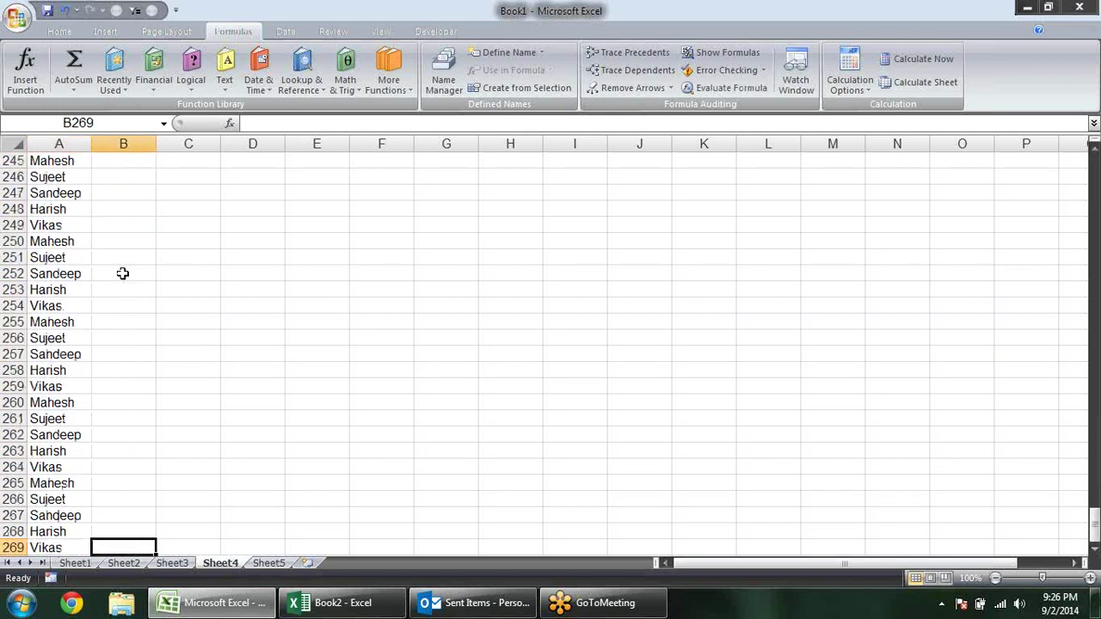
{"action": "key", "text": "ctrl+shift+Up"}
Step: Fill the selected Sales cells with =RANDBETWEEN(10,90)
{"action": "type", "text": "=ran"}
{"action": "key", "text": "Down"}
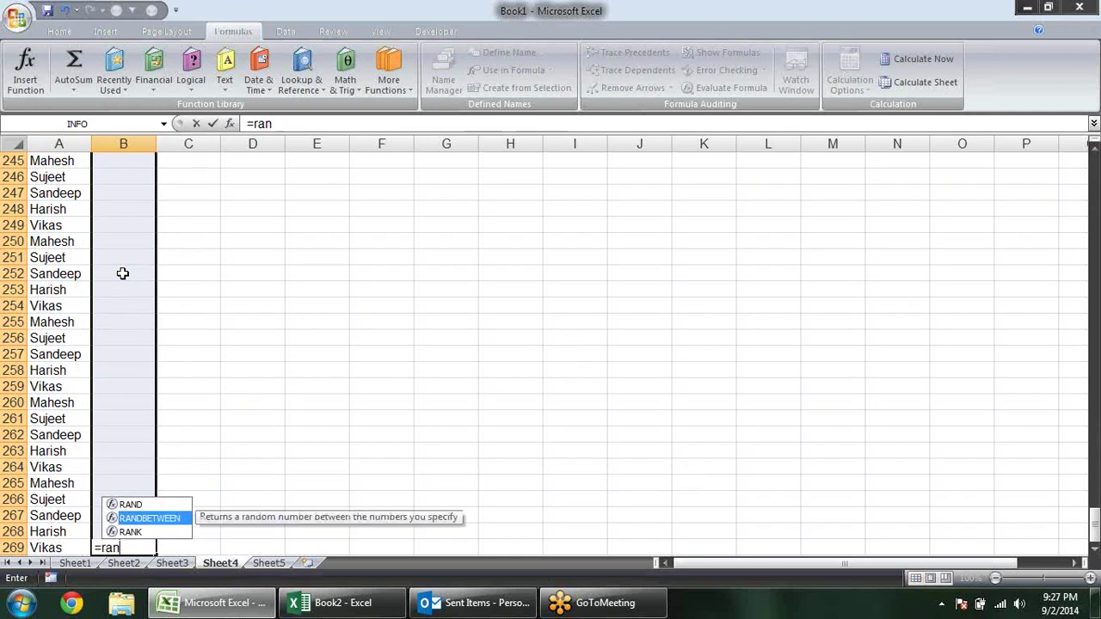
{"action": "key", "text": "Tab"}
{"action": "type", "text": "10,90)"}
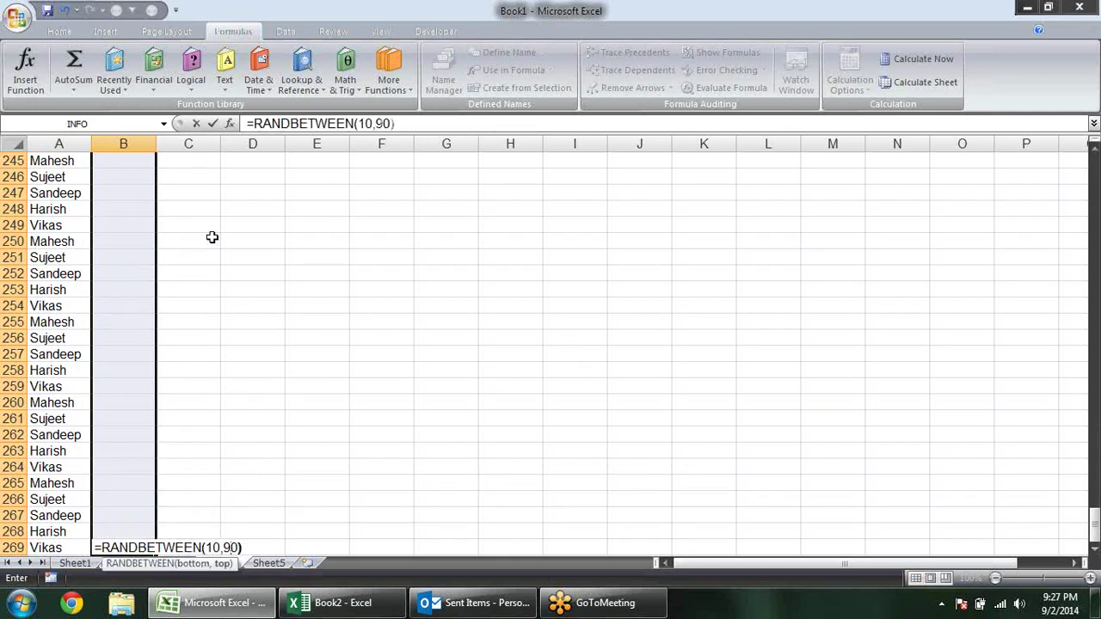
{"action": "key", "text": "ctrl+Return"}
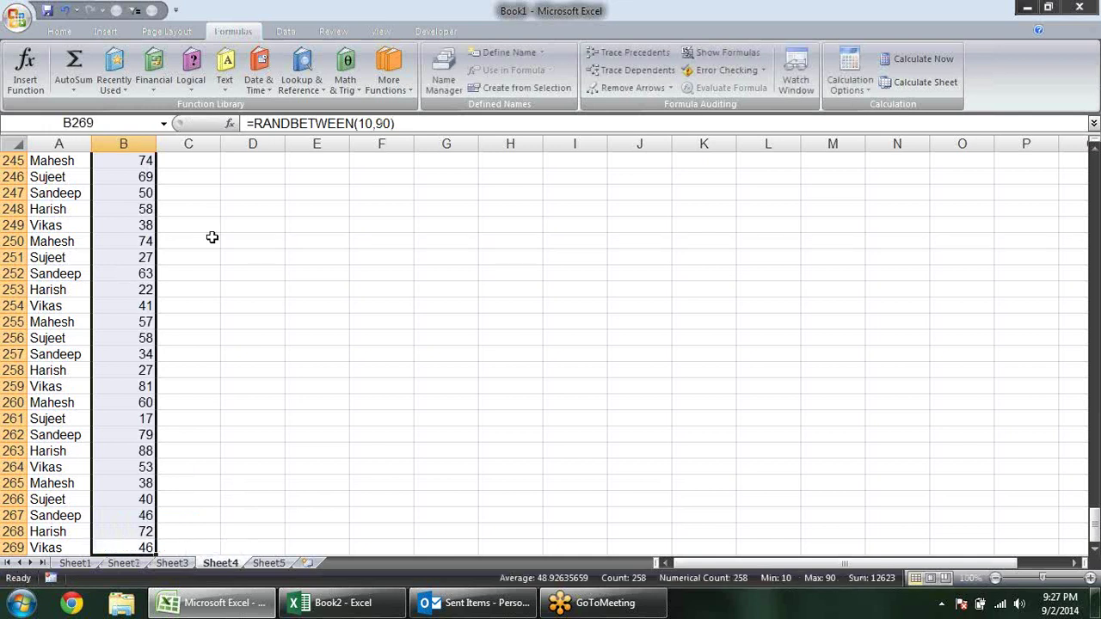
Step: Convert the random Sales numbers to fixed values with Paste Special > Values
{"action": "key", "text": "ctrl+c"}
{"action": "key", "text": "ctrl+alt+v"}
{"action": "key", "text": "v"}
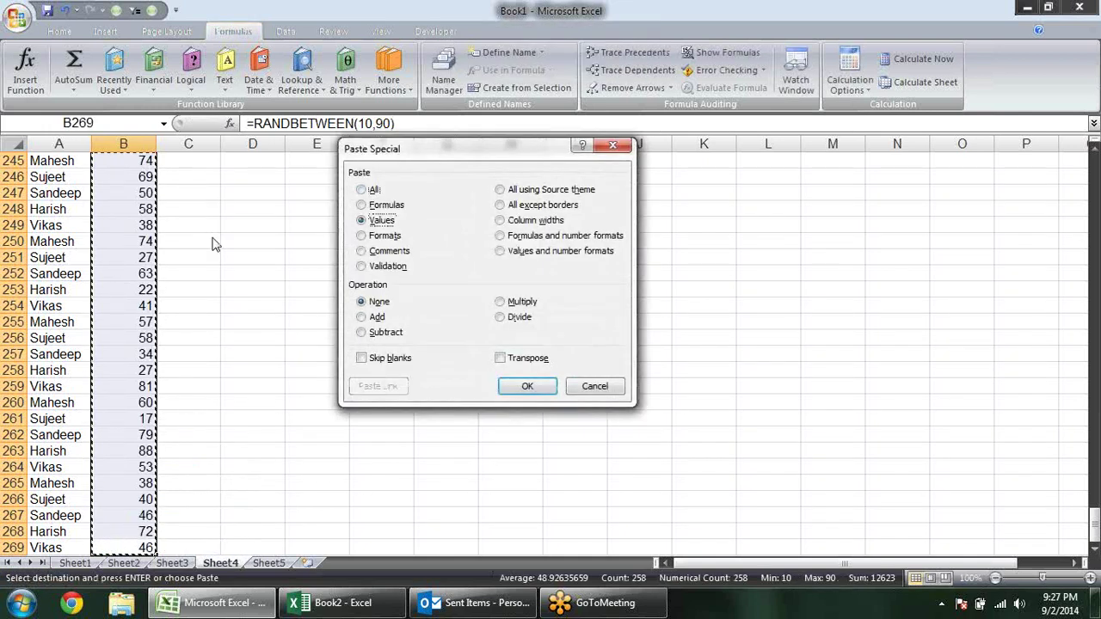
{"action": "key", "text": "Return"}
{"action": "key", "text": "Escape"}
{"action": "key", "text": "Up"}
{"action": "key", "text": "ctrl+Up"}
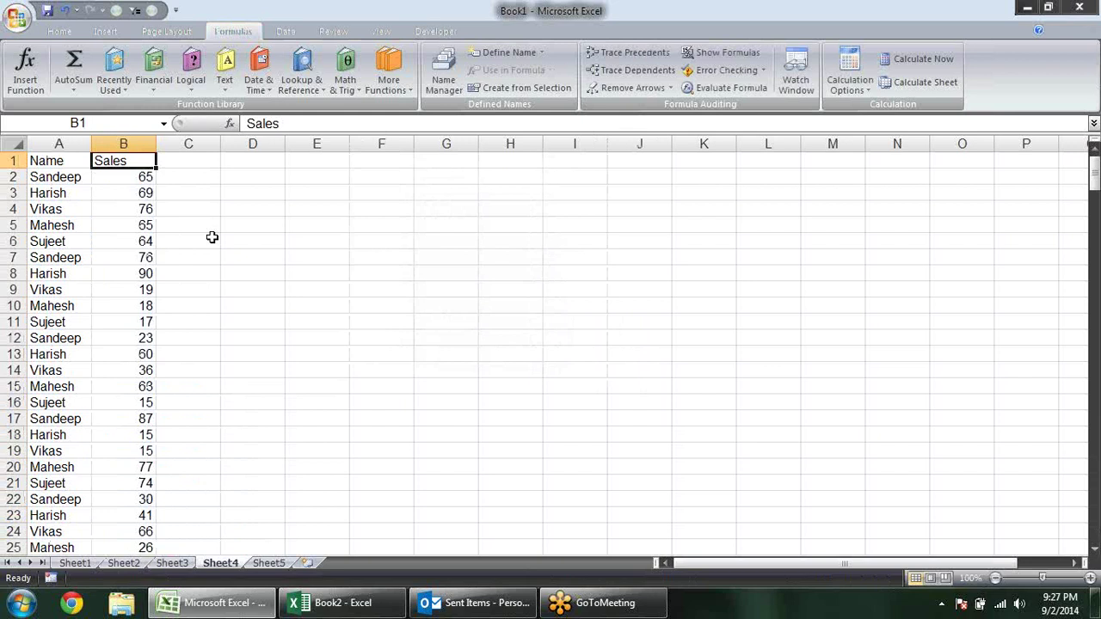
{"action": "key", "text": "Down"}
{"action": "key", "text": "Down"}
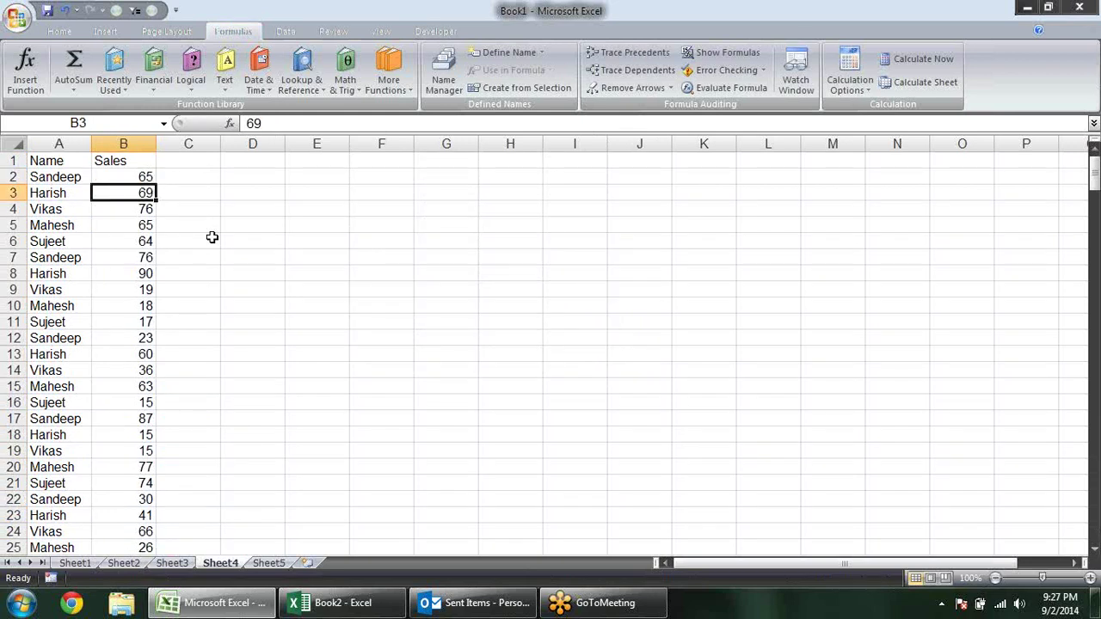
{"action": "key", "text": "Up"}
{"action": "key", "text": "Right"}
{"action": "key", "text": "Right"}
{"action": "key", "text": "Right"}
{"action": "key", "text": "Right"}
{"action": "key", "text": "Left"}
{"action": "key", "text": "Left"}
{"action": "key", "text": "Left"}
{"action": "key", "text": "Left"}
{"action": "key", "text": "Right"}
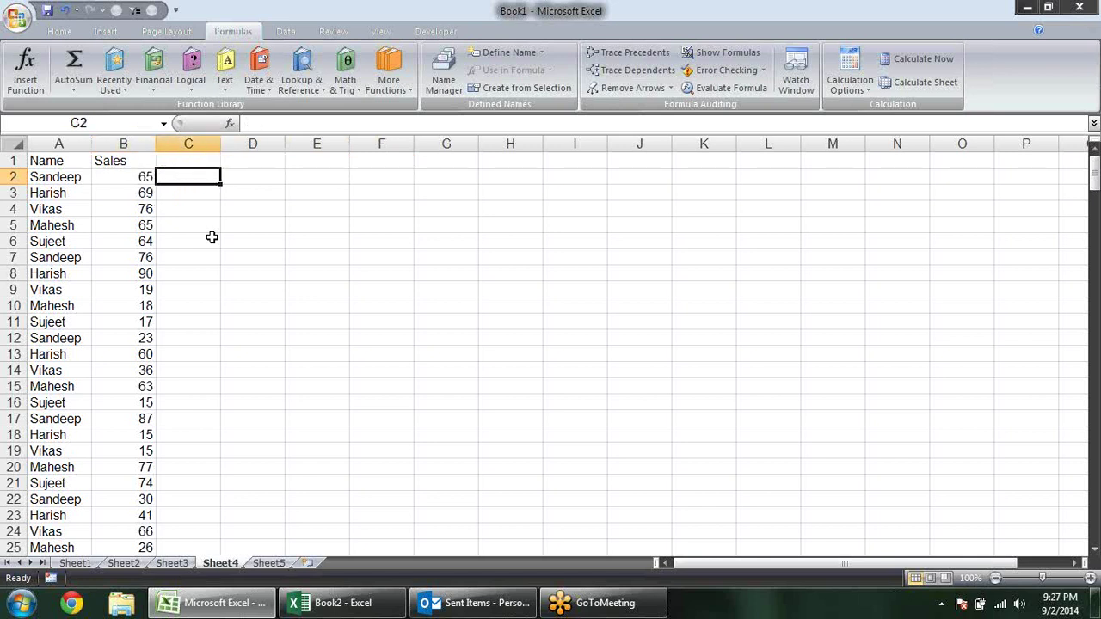
{"action": "key", "text": "Right"}
{"action": "key", "text": "Right"}
Step: Type the first name in E3 and paste the four names from A3:A6 into E4:E7
{"action": "key", "text": "Down"}
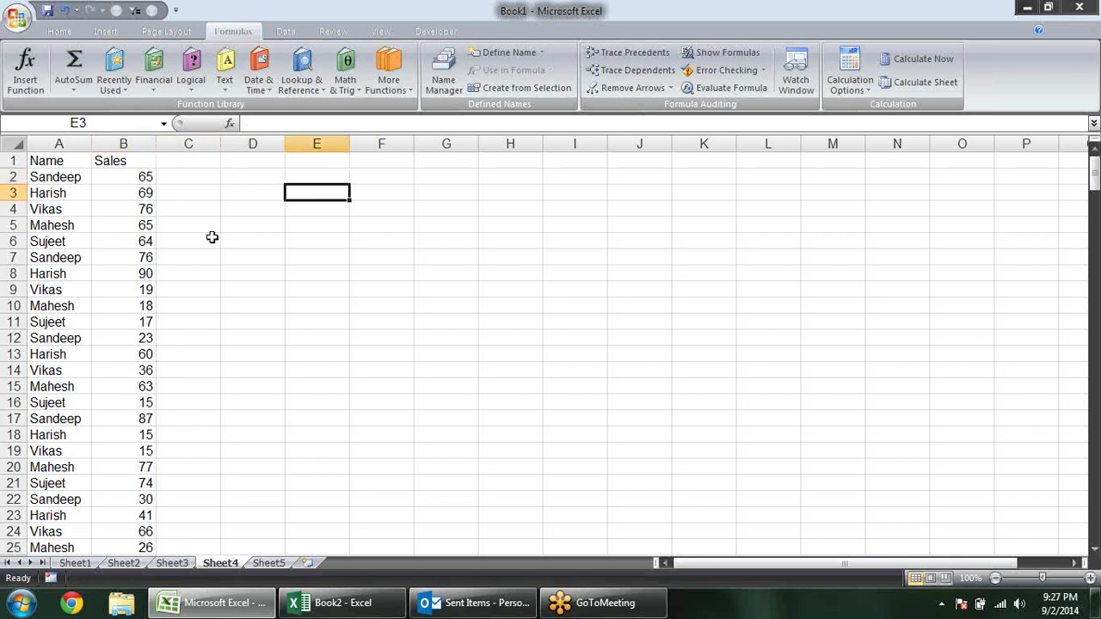
{"action": "type", "text": "sandeep"}
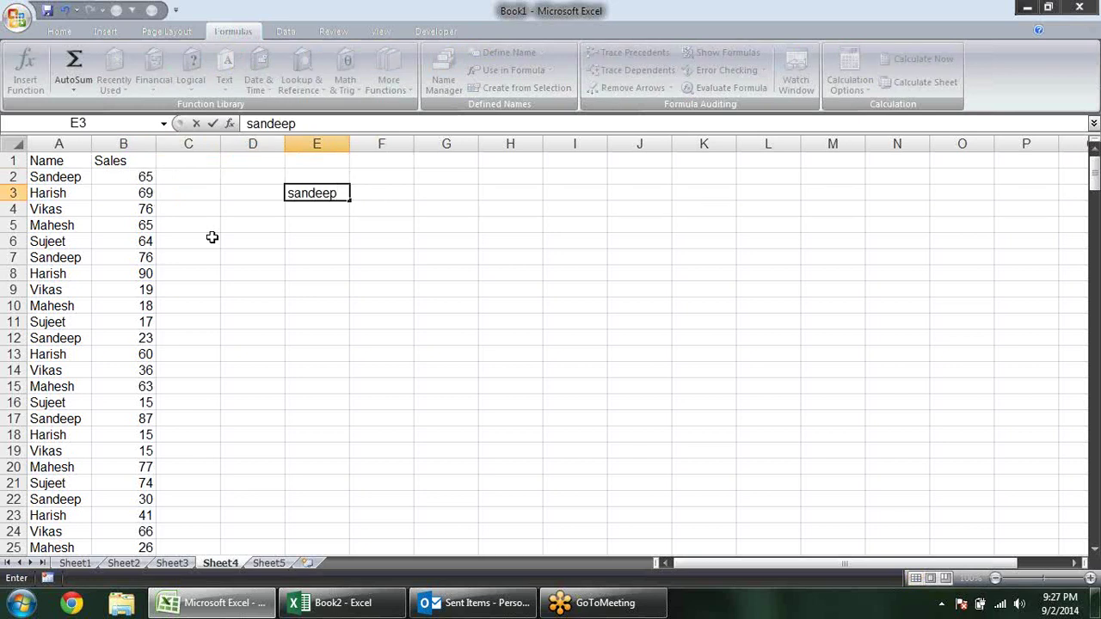
{"action": "key", "text": "Right"}
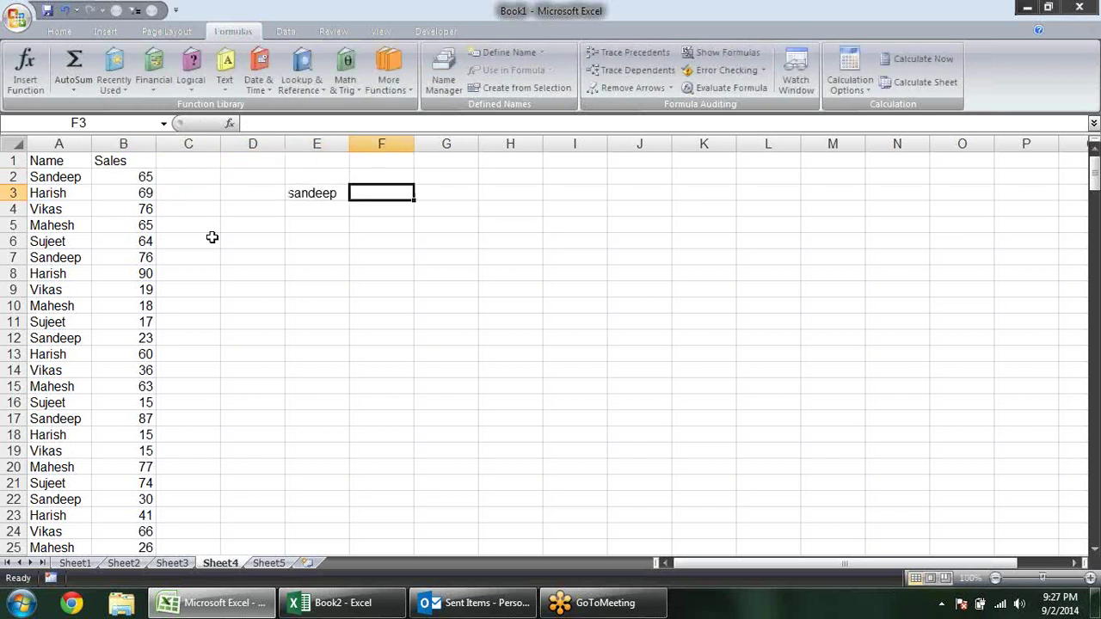
{"action": "key", "text": "Left"}
{"action": "key", "text": "Left"}
{"action": "key", "text": "Left"}
{"action": "key", "text": "Left"}
{"action": "key", "text": "Left"}
{"action": "key", "text": "shift+Down"}
{"action": "key", "text": "shift+Down"}
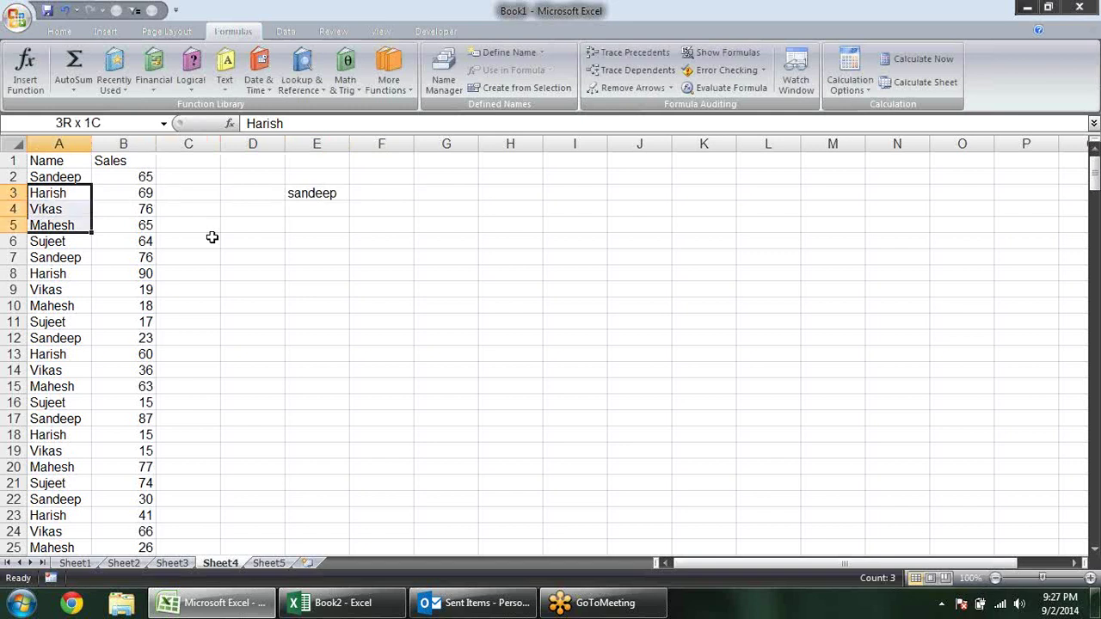
{"action": "key", "text": "shift+Down"}
{"action": "key", "text": "ctrl+c"}
{"action": "key", "text": "Right"}
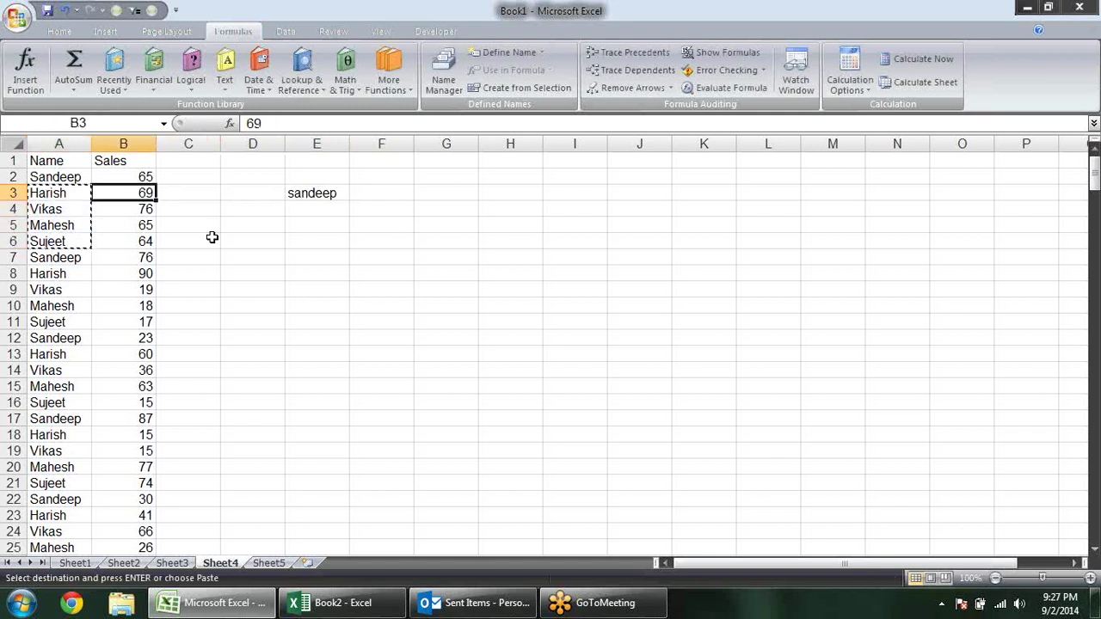
{"action": "key", "text": "Right"}
{"action": "key", "text": "Right"}
{"action": "key", "text": "Right"}
{"action": "key", "text": "Down"}
{"action": "key", "text": "Return"}
Step: Start a SUMIF formula in F3
{"action": "key", "text": "Up"}
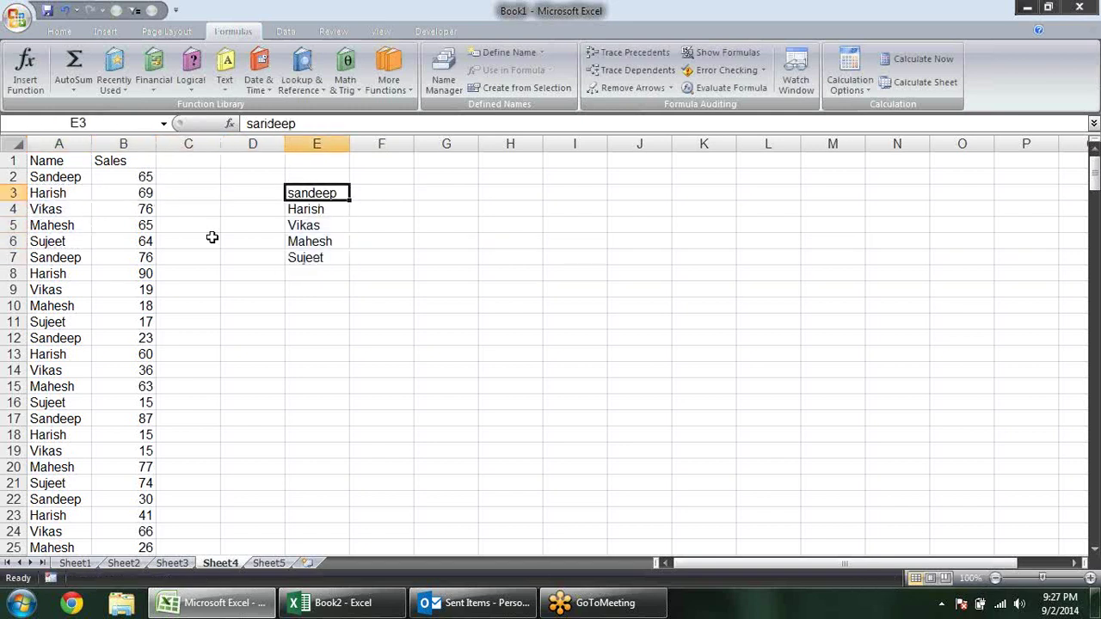
{"action": "key", "text": "Right"}
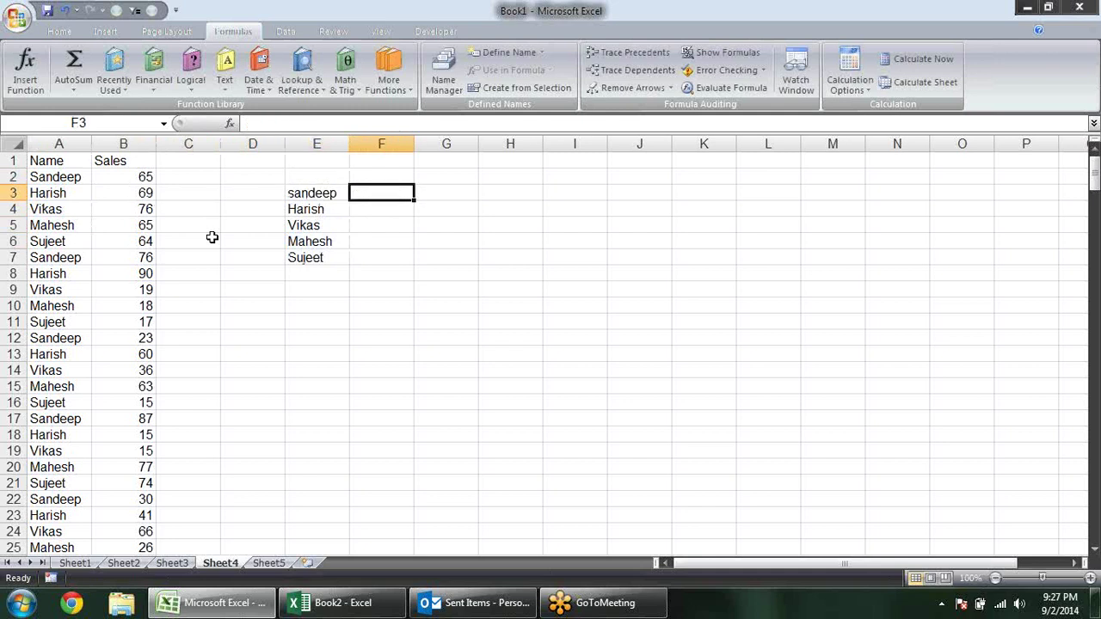
{"action": "type", "text": "="}
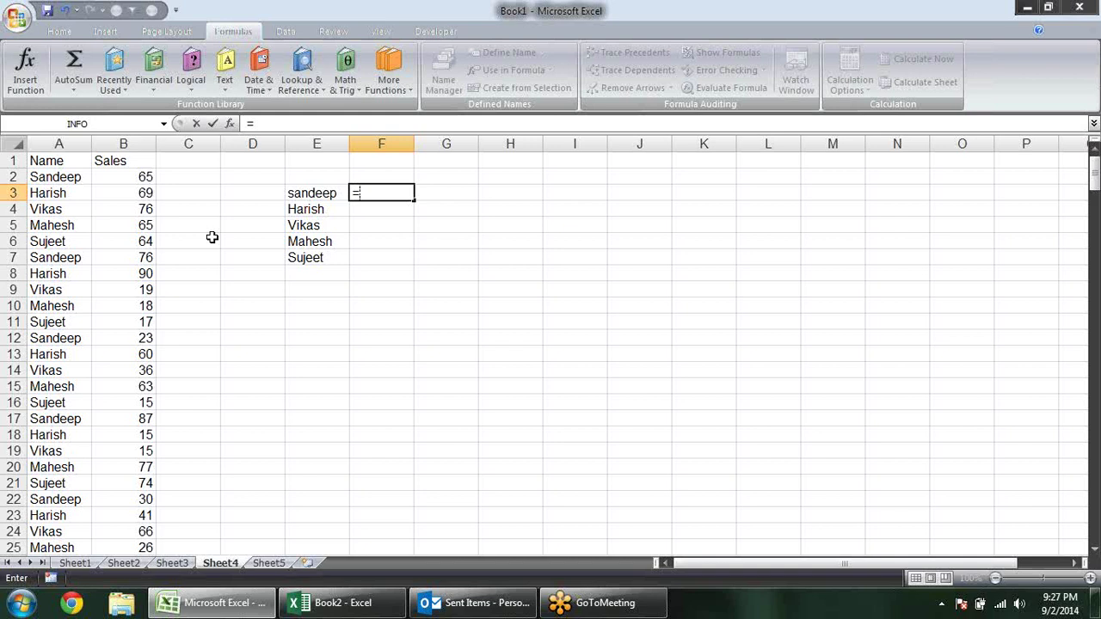
{"action": "type", "text": "sum"}
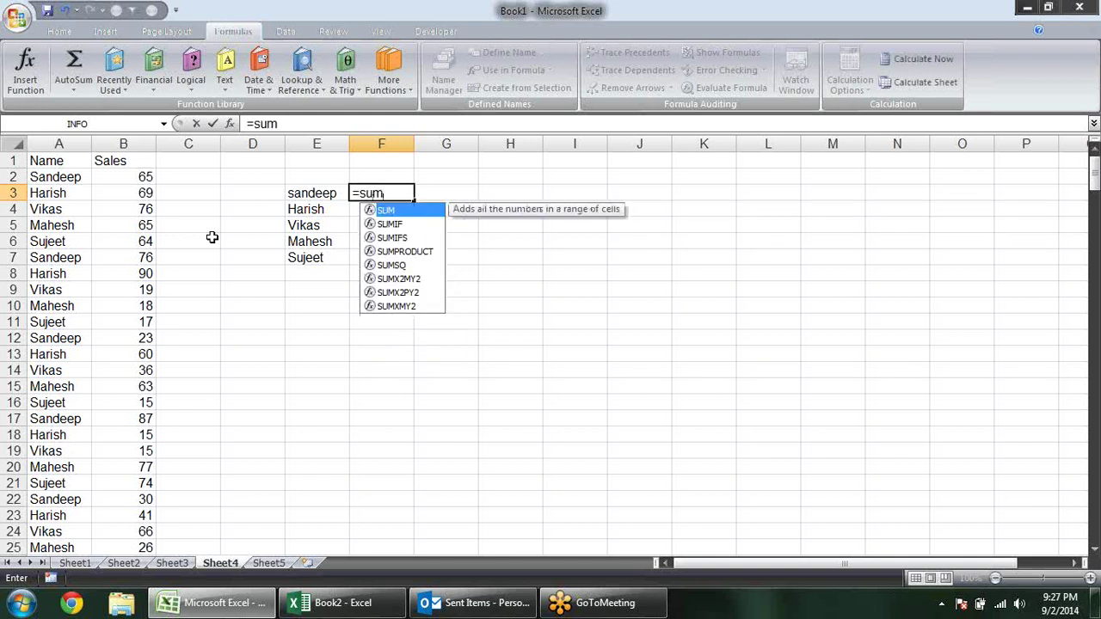
{"action": "type", "text": "if"}
Step: Build =SUMIF(A:A,E3,B:B) in F3 to total the first name's sales
{"action": "key", "text": "Tab"}
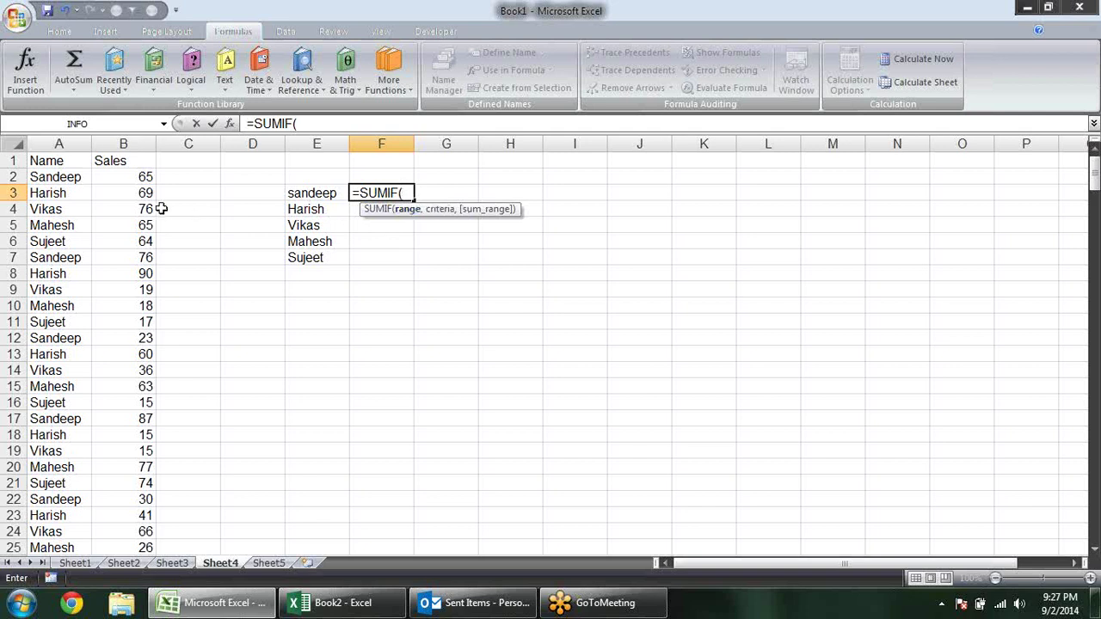
{"action": "left_click", "coordinate": [57, 142]}
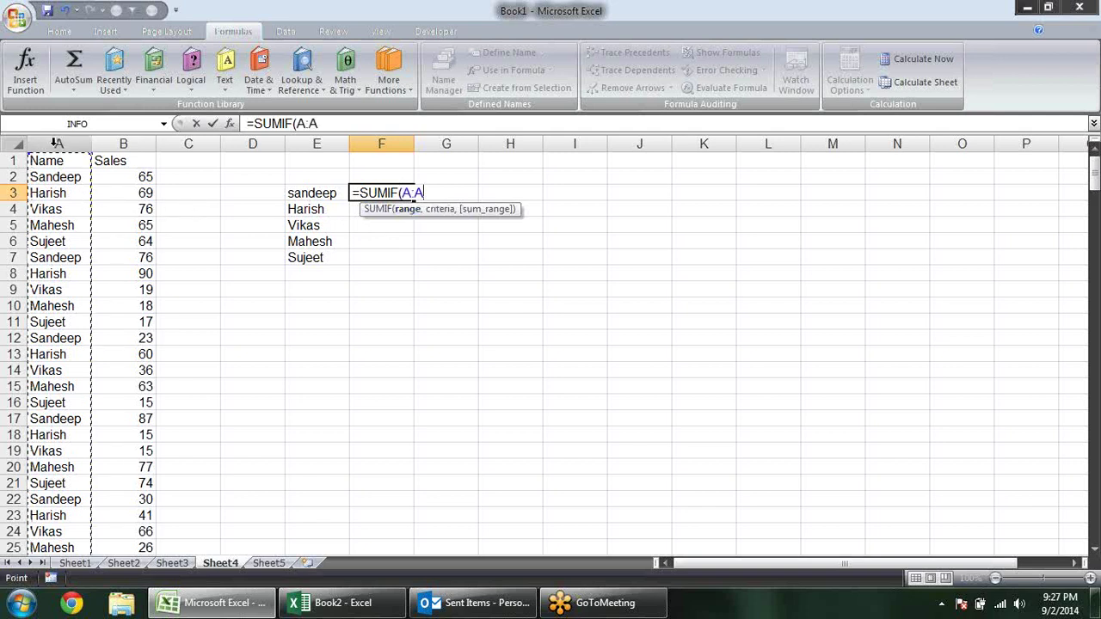
{"action": "type", "text": ","}
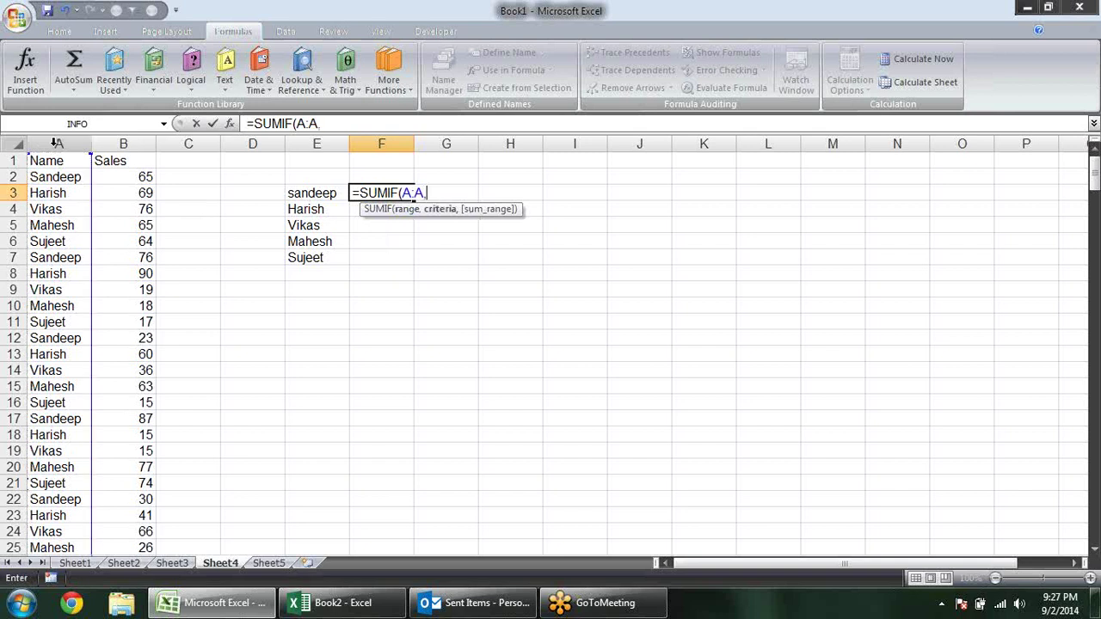
{"action": "left_click", "coordinate": [314, 192]}
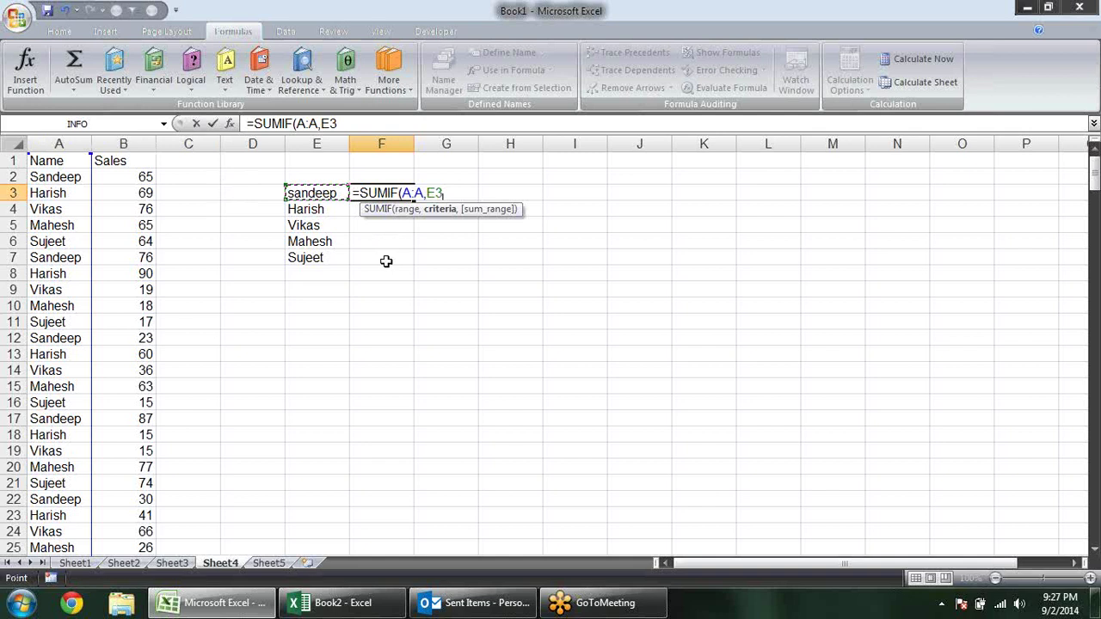
{"action": "type", "text": ",E3,"}
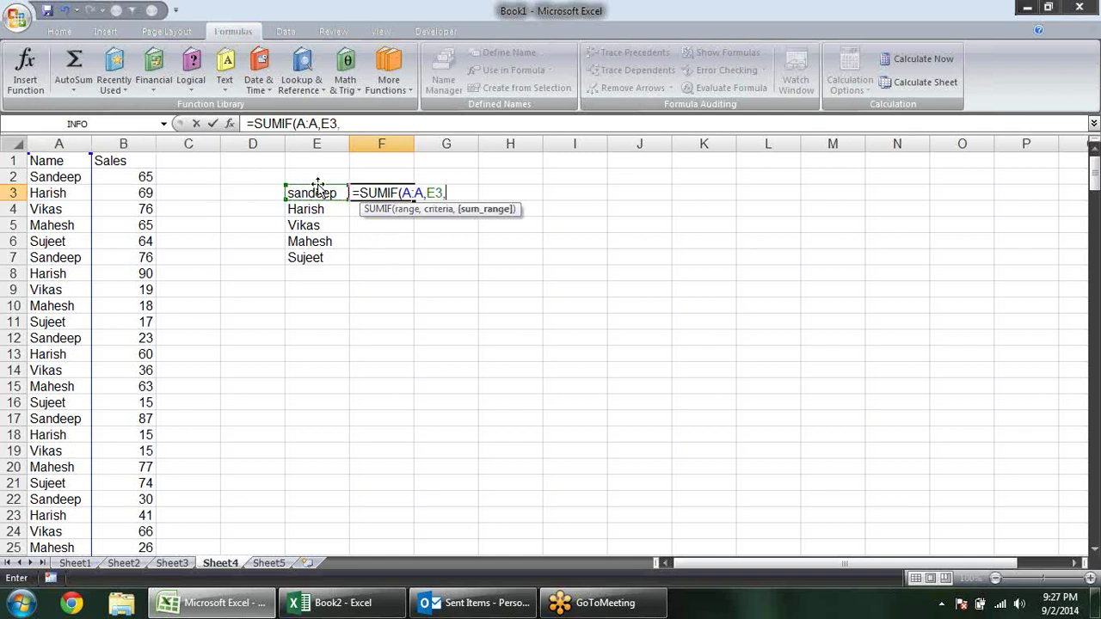
{"action": "left_click", "coordinate": [147, 145]}
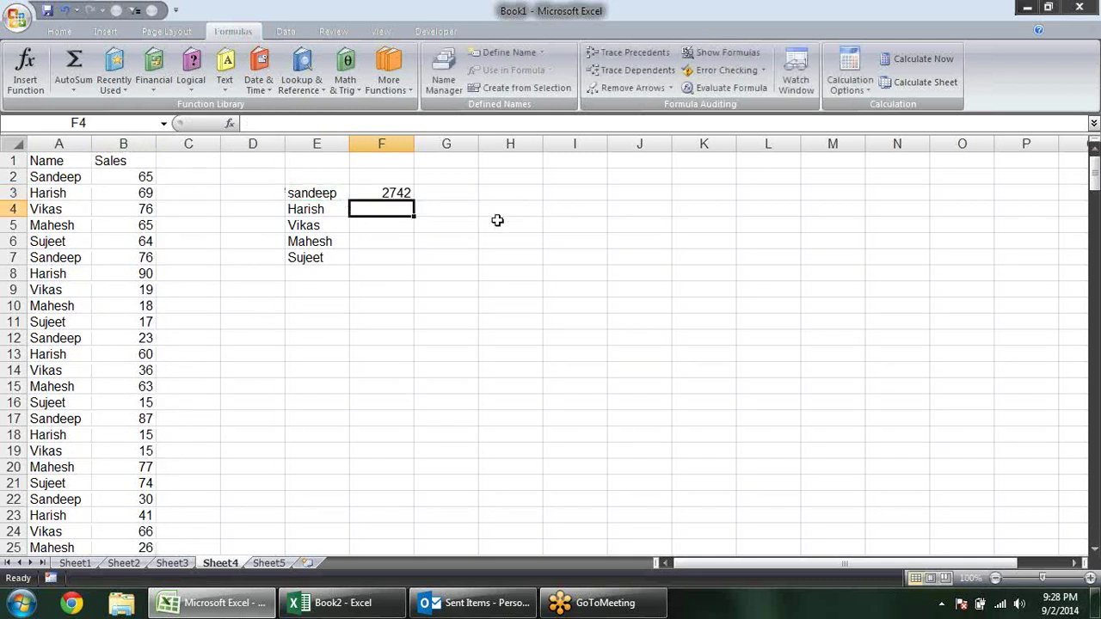
Step: Fill the SUMIF formula down to F7, giving 2742, 2648, 2575, 2604 and 2613
{"action": "left_click", "coordinate": [394, 196]}
{"action": "left_click", "coordinate": [418, 197]}
{"action": "left_click", "coordinate": [408, 194]}
{"action": "left_click_drag", "start_coordinate": [414, 200], "coordinate": [416, 266]}
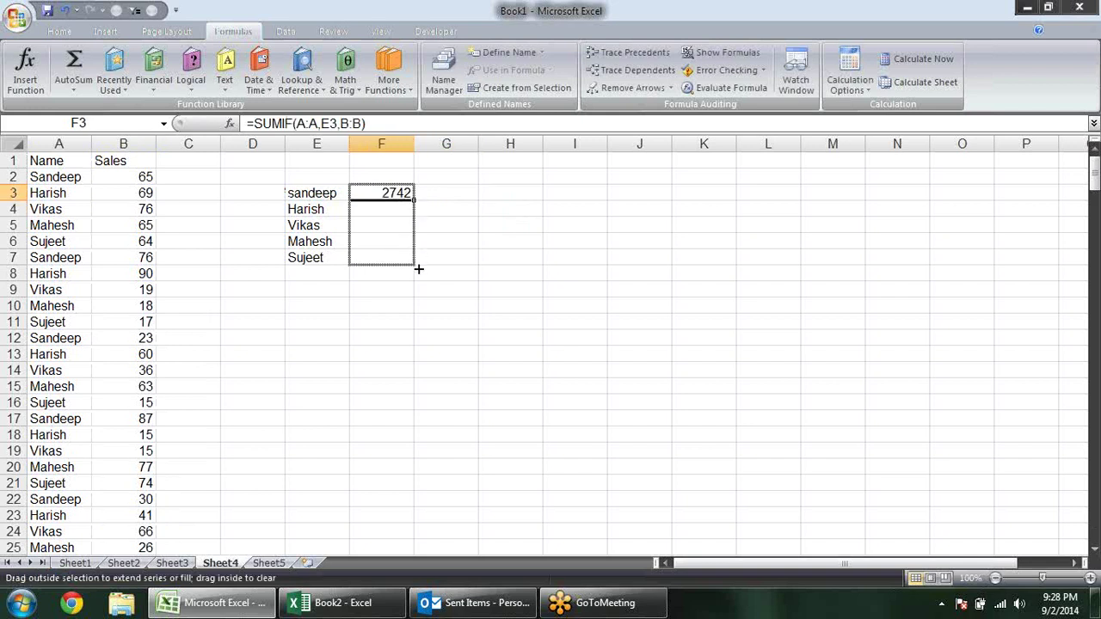
{"action": "left_click", "coordinate": [630, 331]}
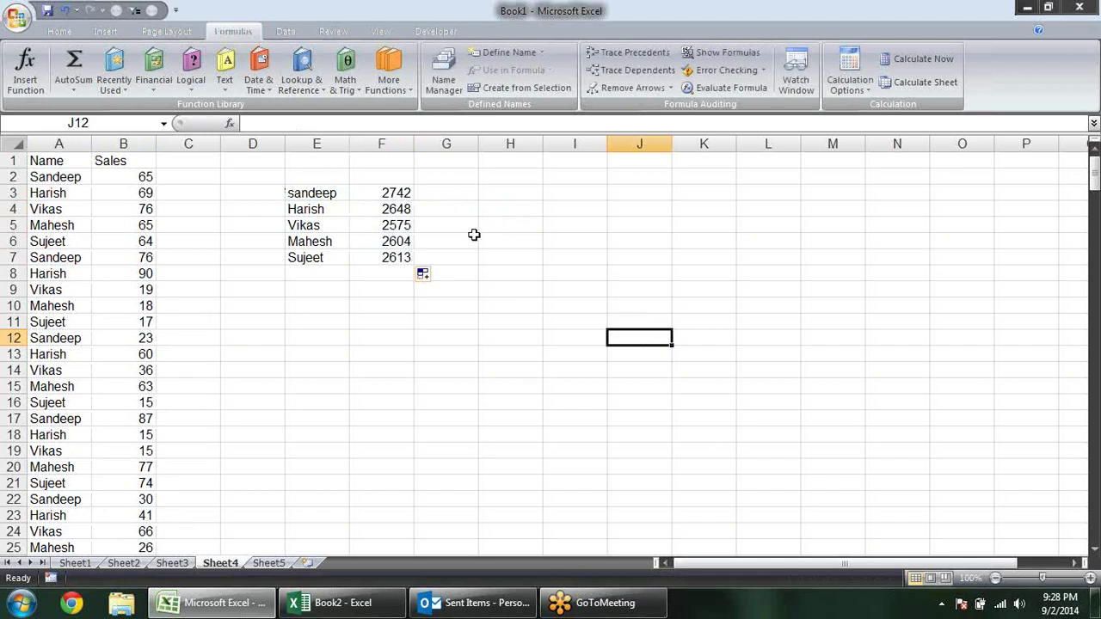
Step: Type the >50 condition into F2 for the SUMIFS totals
{"action": "left_click", "coordinate": [410, 177]}
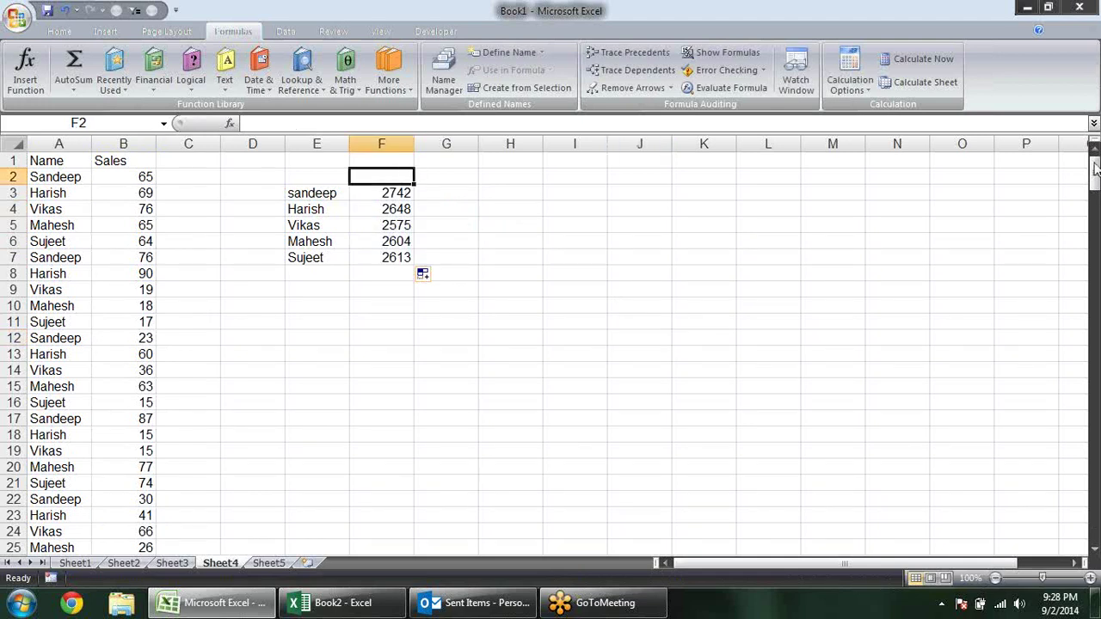
{"action": "type", "text": ">50"}
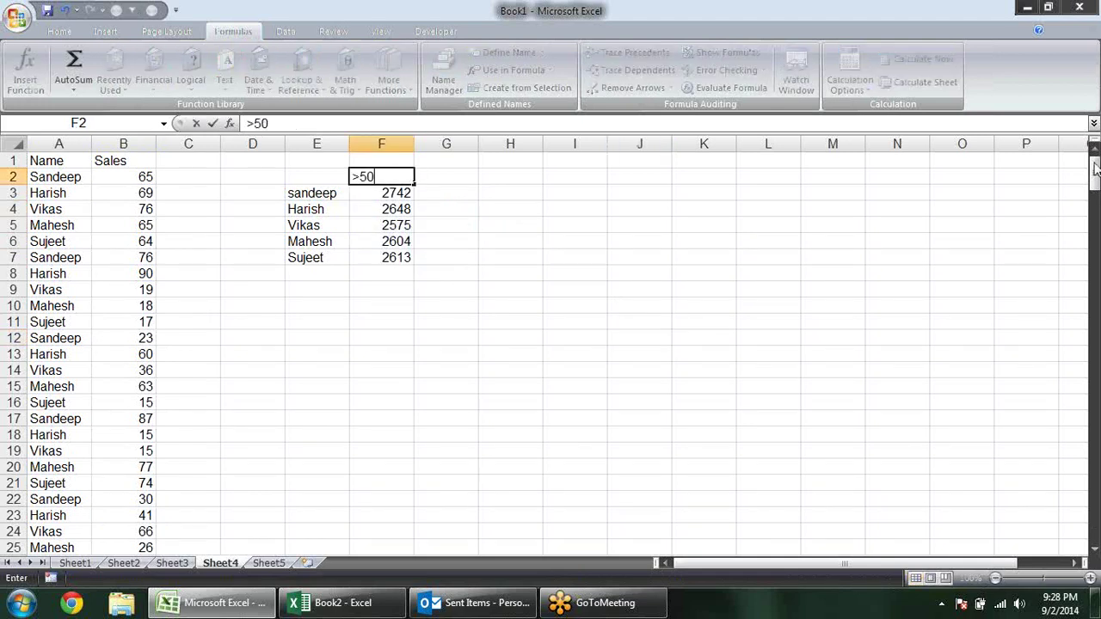
{"action": "key", "text": "Return"}
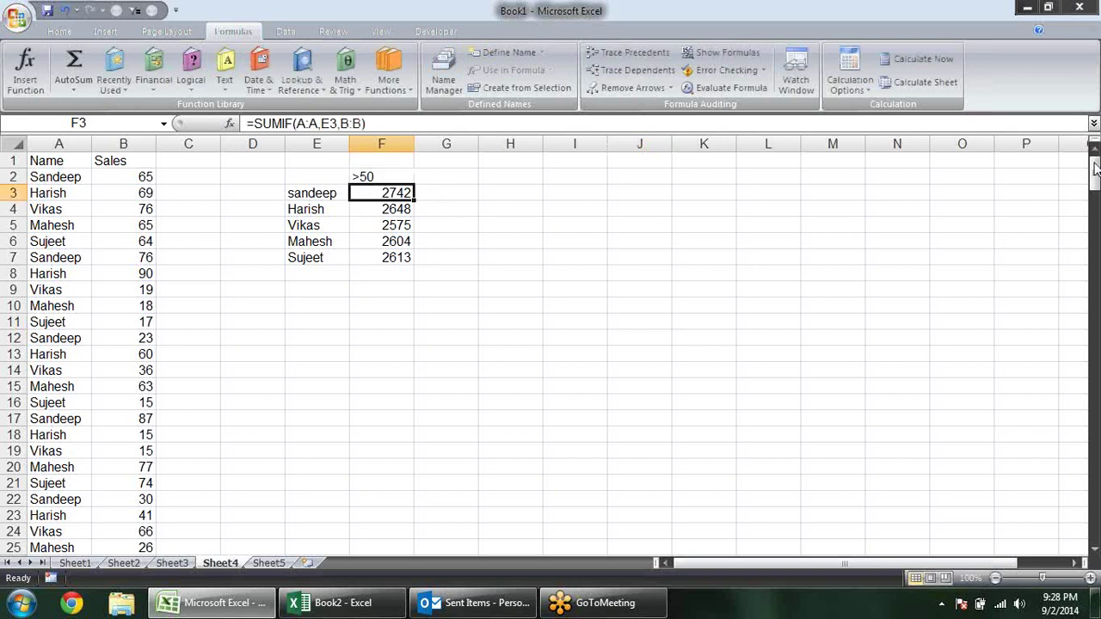
{"action": "key", "text": "Right"}
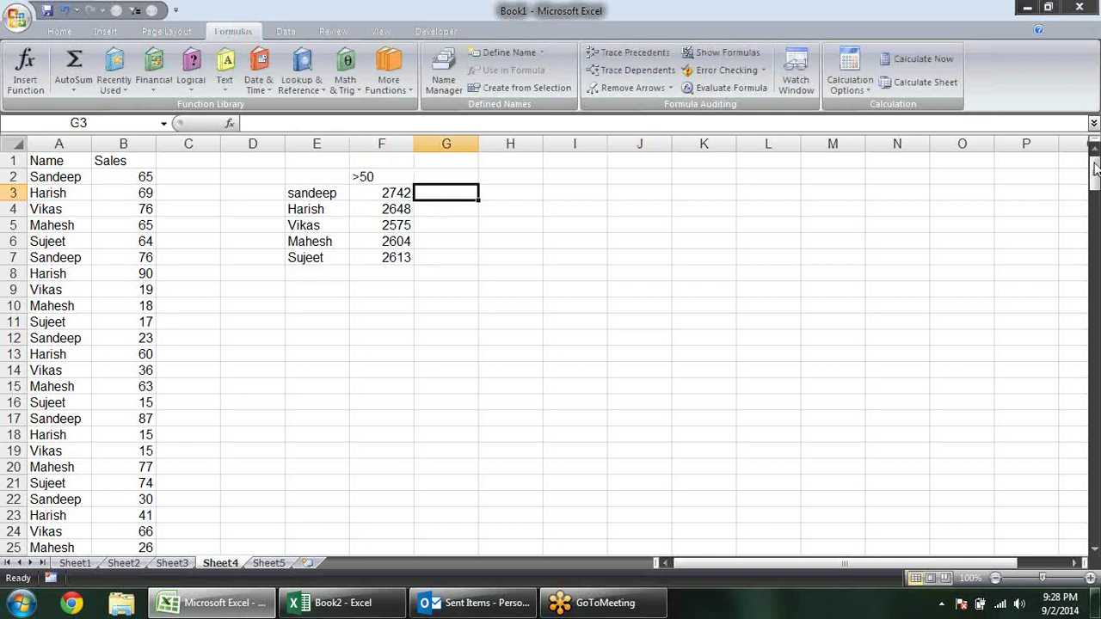
Step: Enter a SUMIFS formula in G3 summing Sales for name E3 with Sales meeting F2
{"action": "type", "text": "=sumifs"}
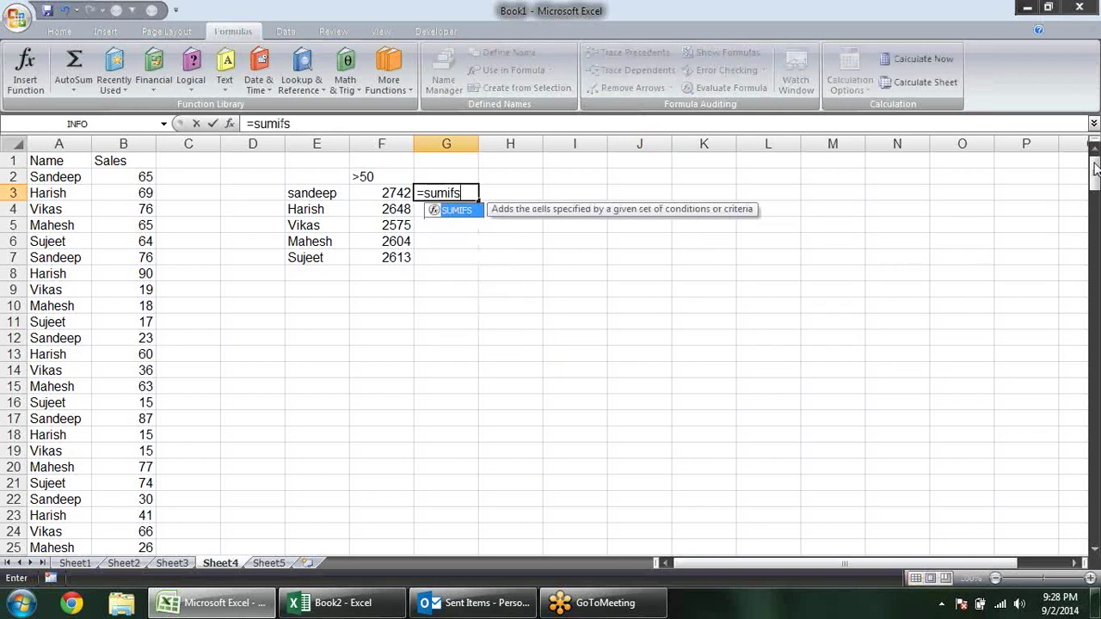
{"action": "key", "text": "Tab"}
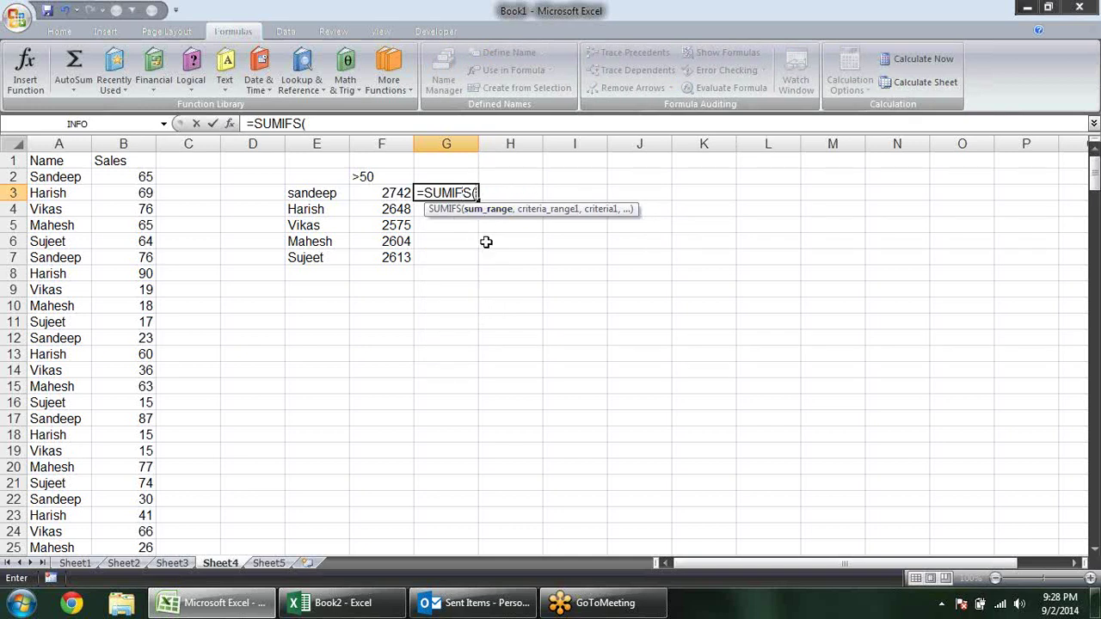
{"action": "left_click", "coordinate": [118, 145]}
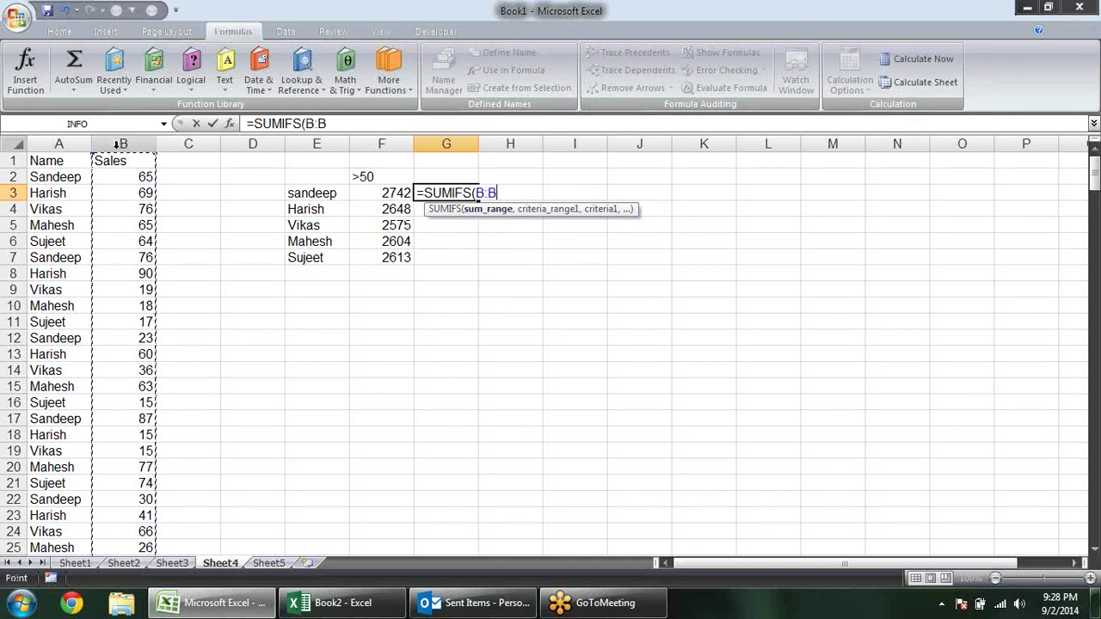
{"action": "type", "text": ","}
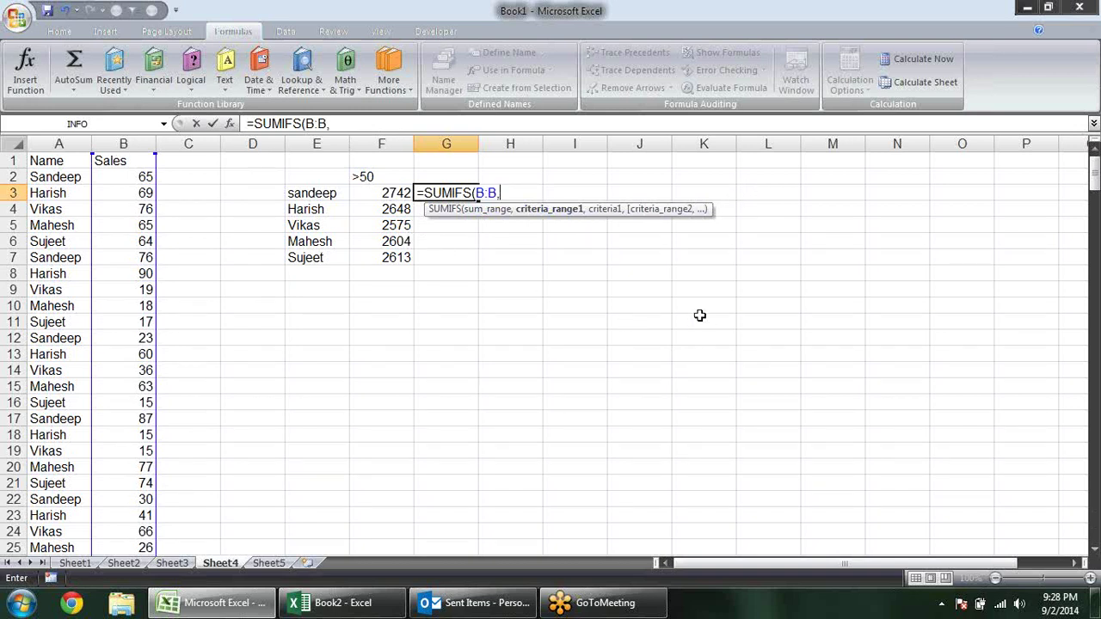
{"action": "left_click", "coordinate": [59, 143]}
{"action": "type", "text": ",A:A"}
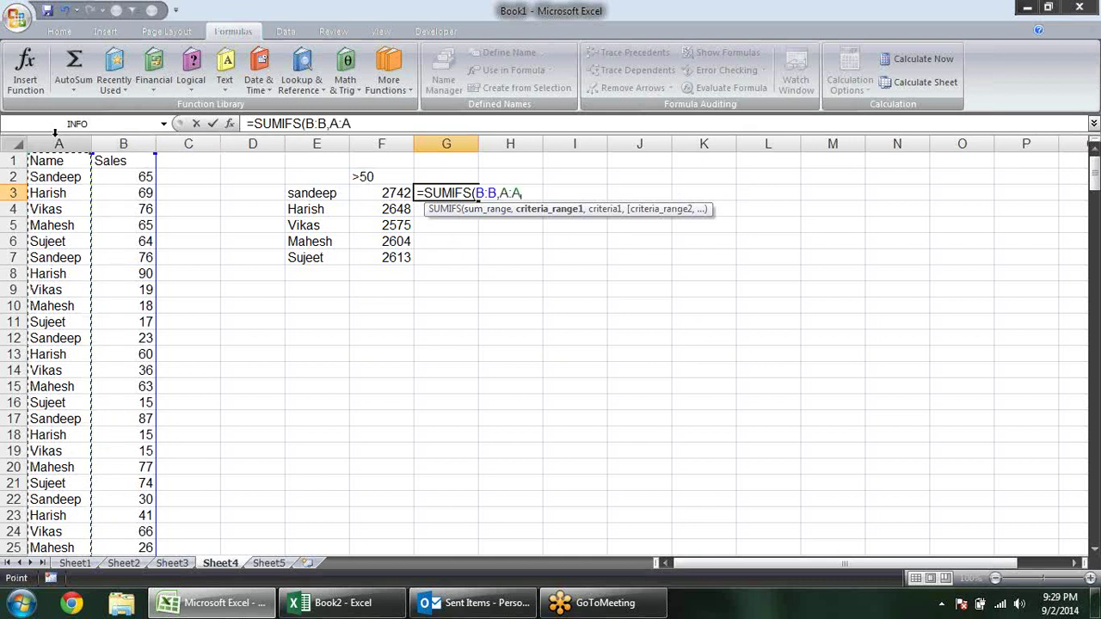
{"action": "type", "text": ","}
{"action": "left_click", "coordinate": [313, 194]}
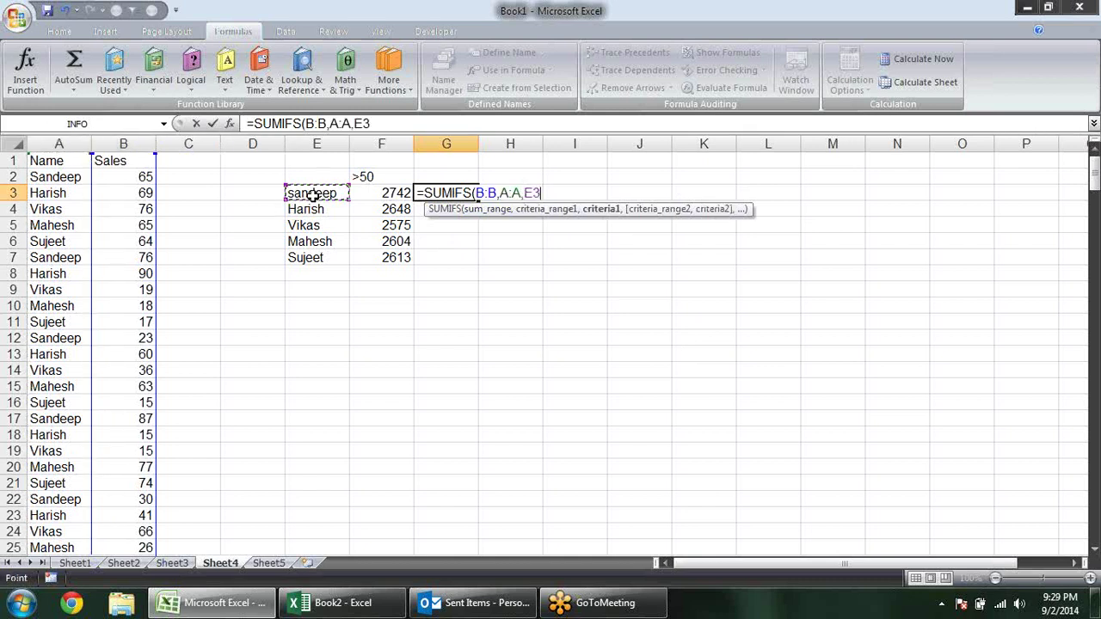
{"action": "type", "text": ","}
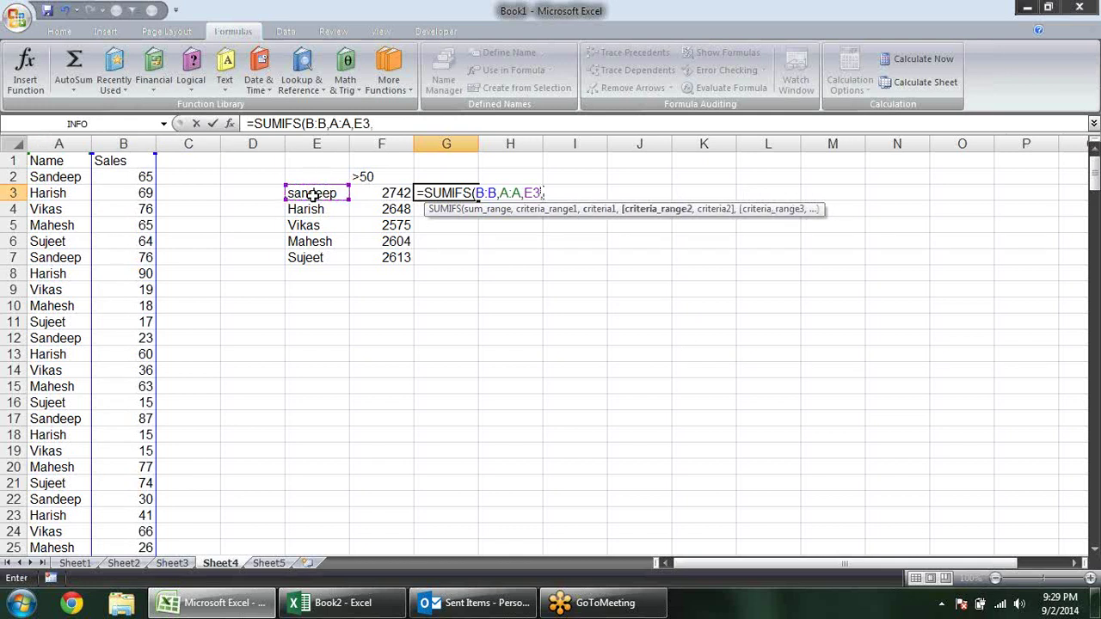
{"action": "left_click", "coordinate": [152, 141]}
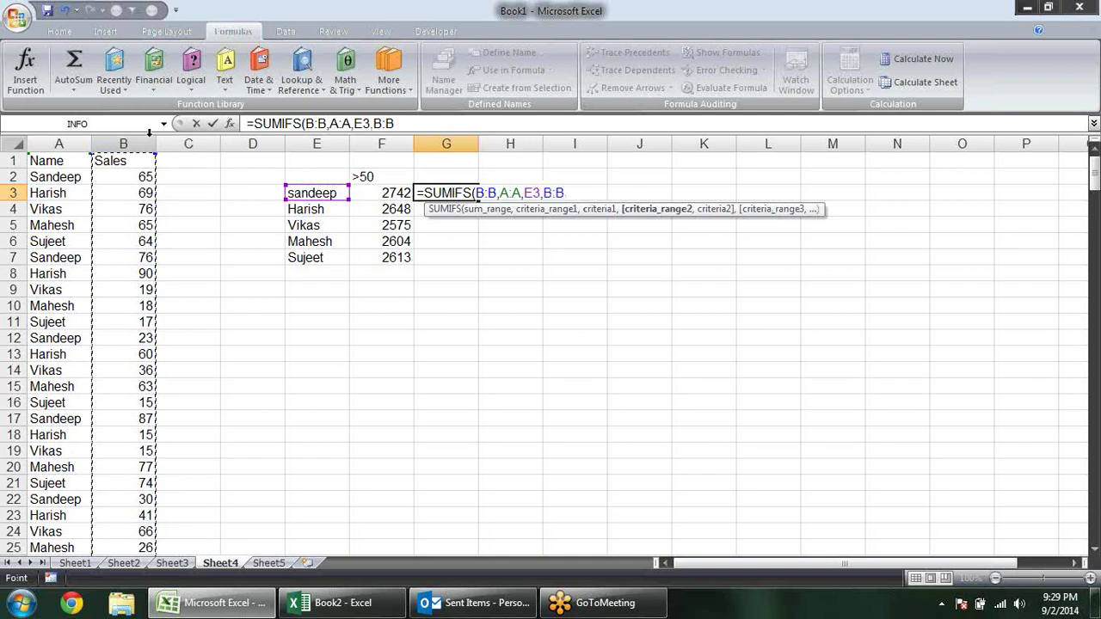
{"action": "type", "text": ","}
{"action": "left_click", "coordinate": [392, 177]}
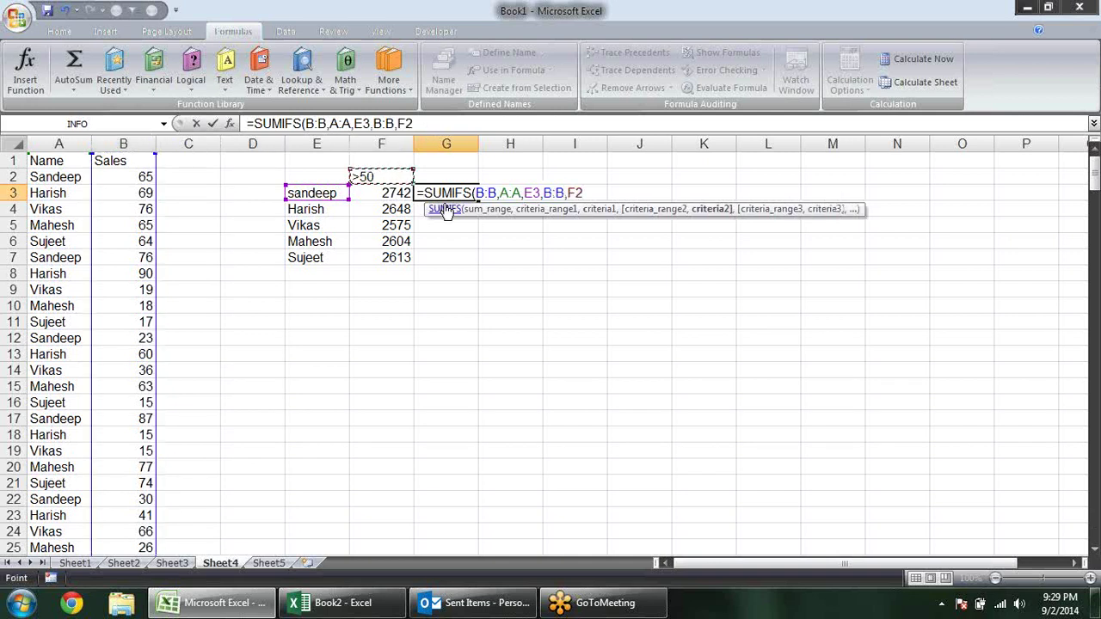
{"action": "type", "text": ")"}
{"action": "key", "text": "Return"}
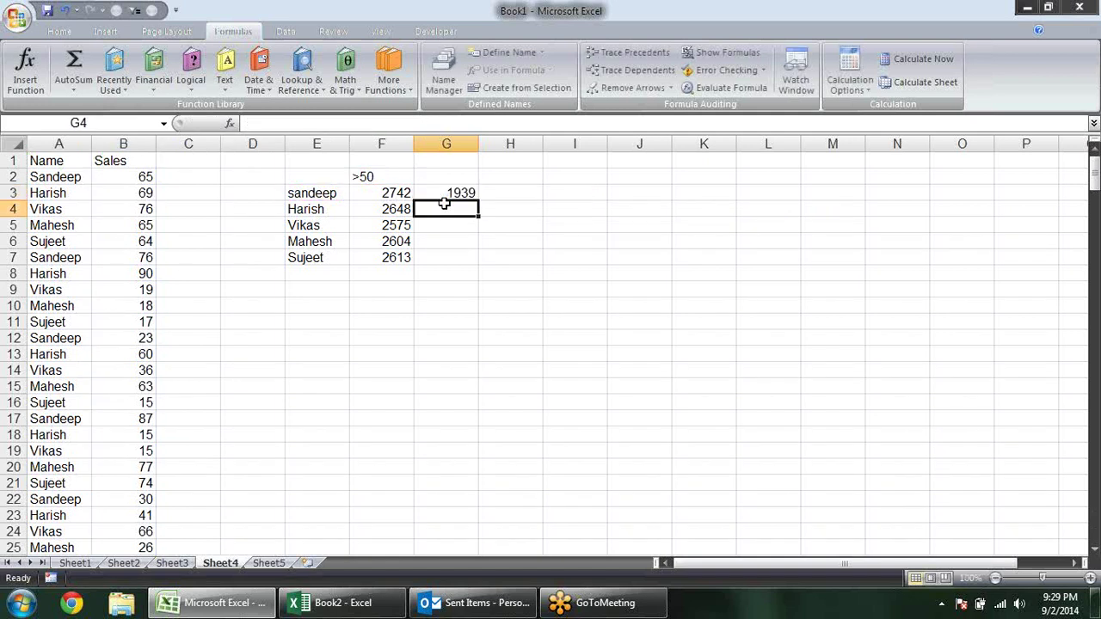
Step: Make the F2 reference absolute, giving =SUMIFS(B:B,A:A,E3,B:B,$F$2)
{"action": "left_click", "coordinate": [446, 194]}
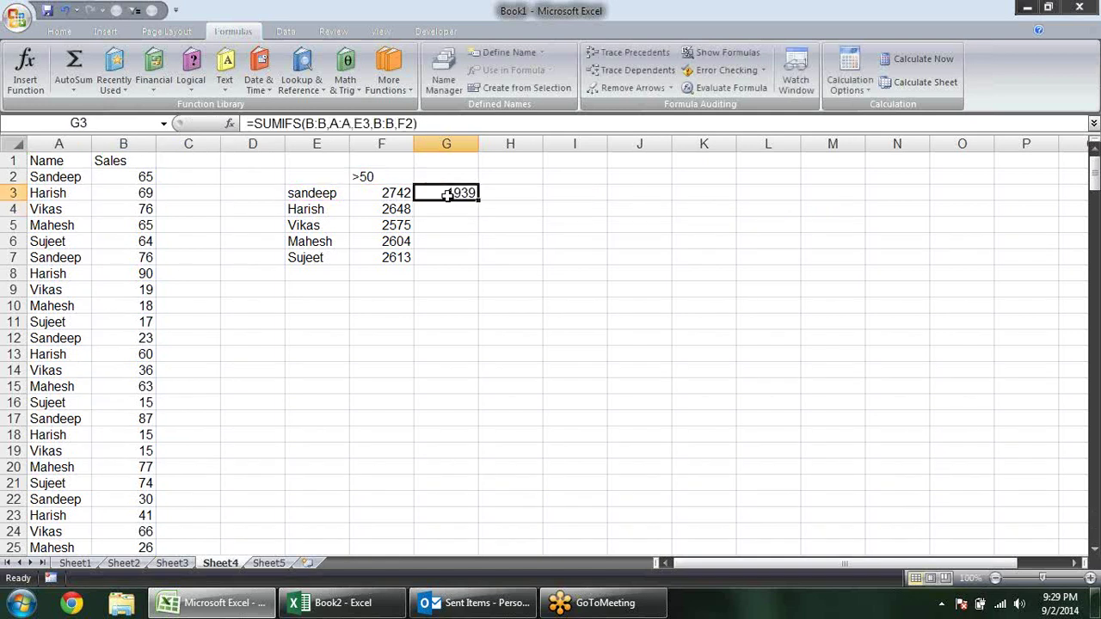
{"action": "key", "text": "F2"}
{"action": "left_click", "coordinate": [579, 193]}
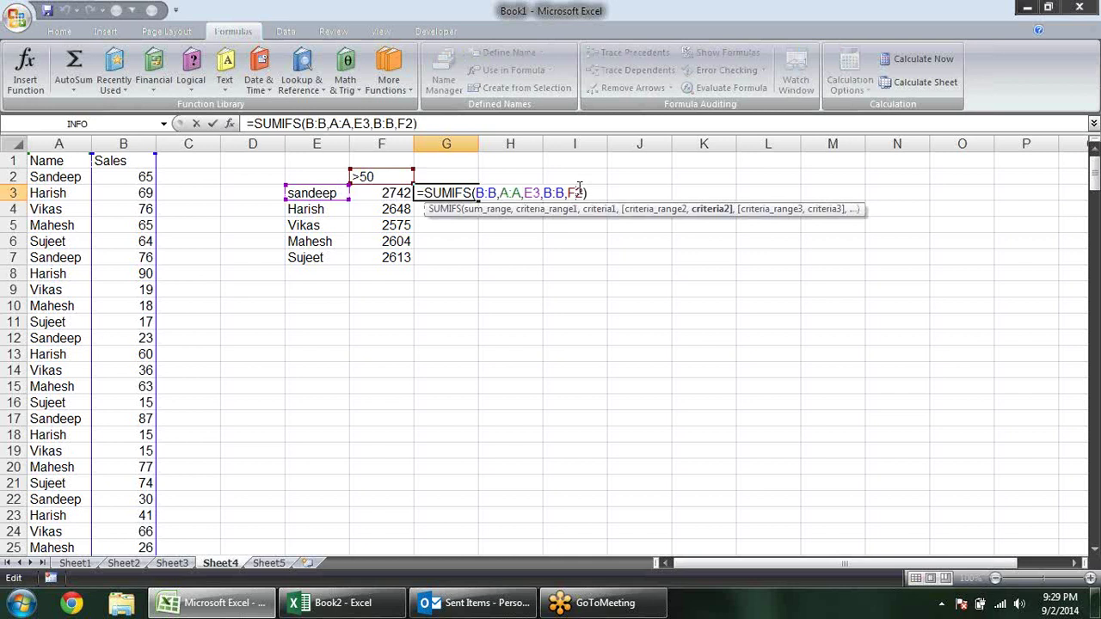
{"action": "key", "text": "F4"}
{"action": "key", "text": "Return"}
Step: Fill the SUMIFS formula down to G7, giving 1939, 1809, 1748, 1819 and 1825
{"action": "left_click", "coordinate": [467, 192]}
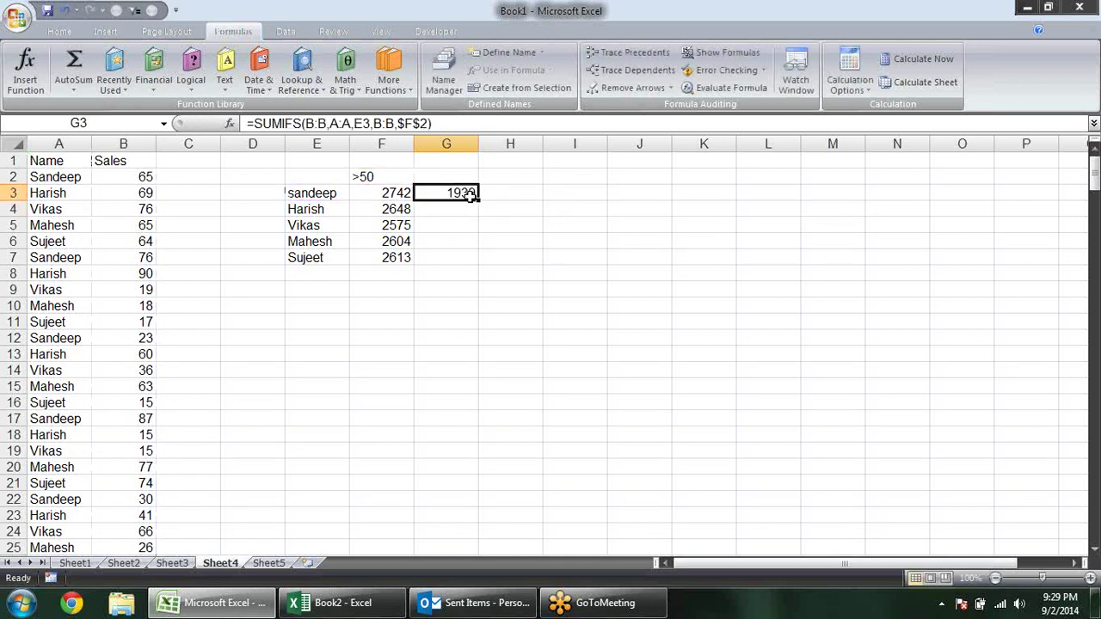
{"action": "left_click_drag", "start_coordinate": [479, 200], "coordinate": [479, 260]}
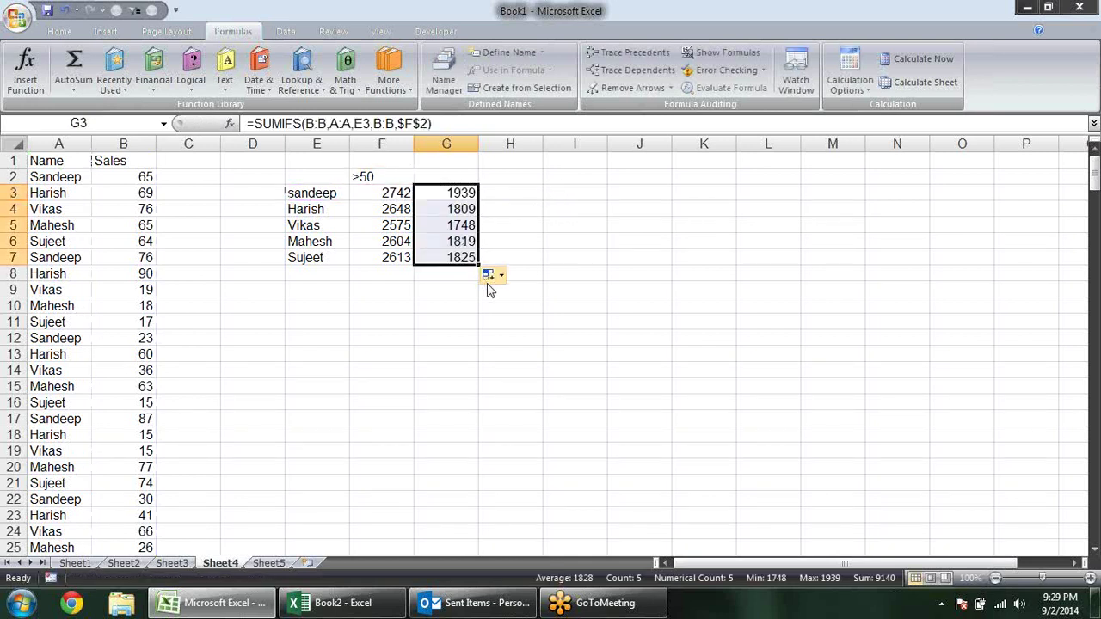
{"action": "left_click", "coordinate": [523, 296]}
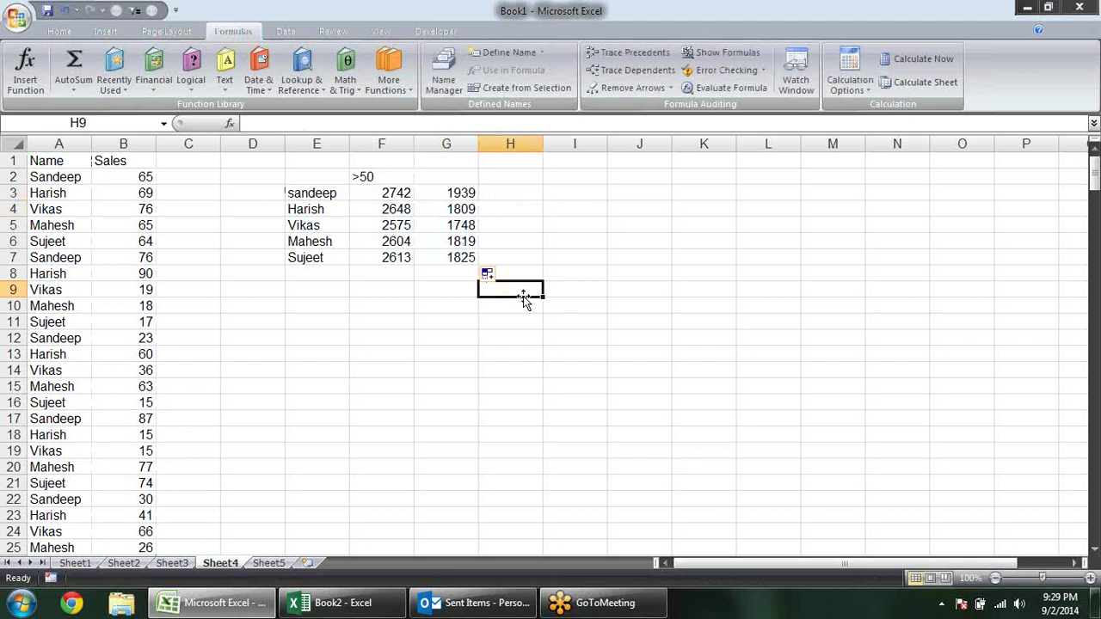
{"action": "left_click", "coordinate": [404, 175]}
Step: Cut the >50 criterion from F2, paste it into G2, and step through the over-50 totals
{"action": "key", "text": "ctrl+x"}
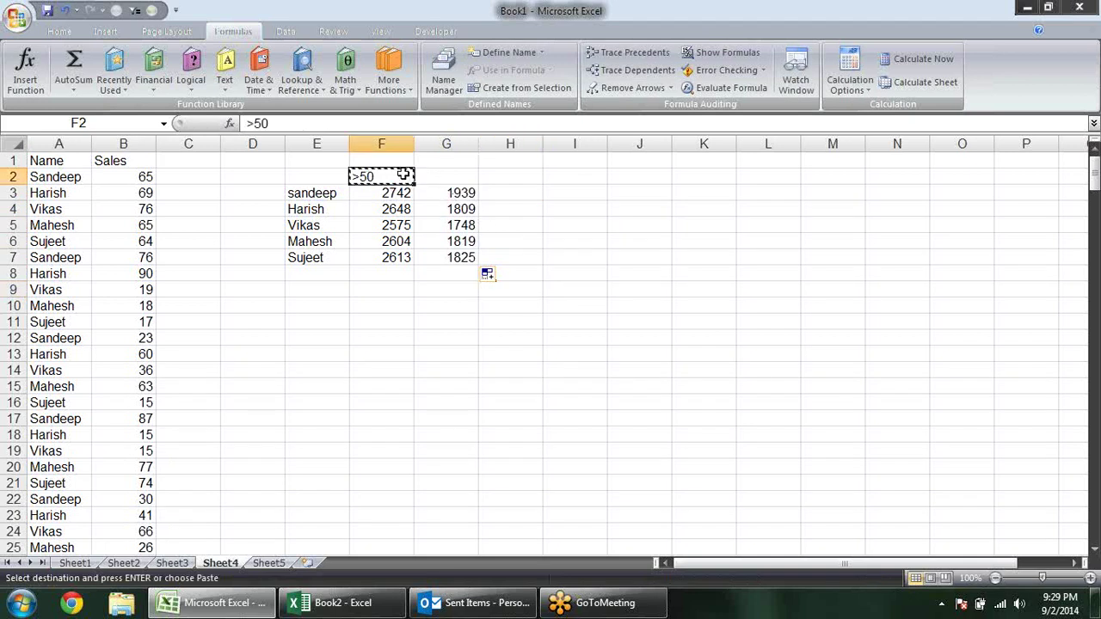
{"action": "key", "text": "Right"}
{"action": "key", "text": "ctrl+v"}
{"action": "key", "text": "Down"}
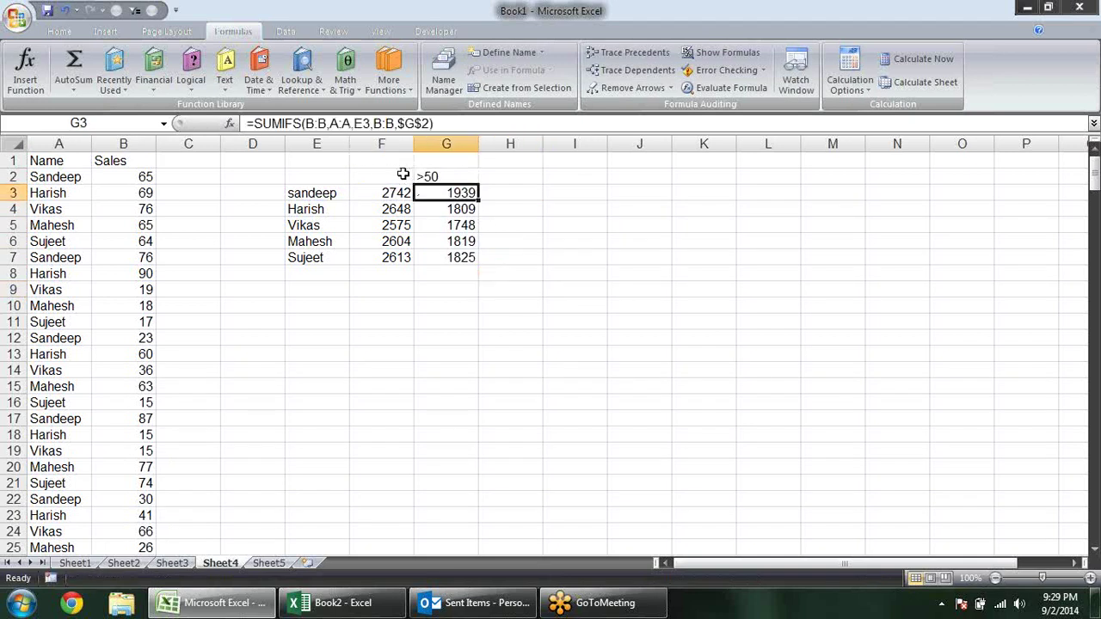
{"action": "key", "text": "Down"}
{"action": "key", "text": "Down"}
{"action": "key", "text": "Down"}
{"action": "key", "text": "Down"}
{"action": "key", "text": "Down"}
{"action": "key", "text": "Up"}
{"action": "key", "text": "Up"}
{"action": "key", "text": "Up"}
{"action": "key", "text": "Up"}
{"action": "key", "text": "Up"}
Step: Inspect the G3 SUMIFS formula's $G$2 reference and compare it with the F3 SUMIF formula
{"action": "key", "text": "F2"}
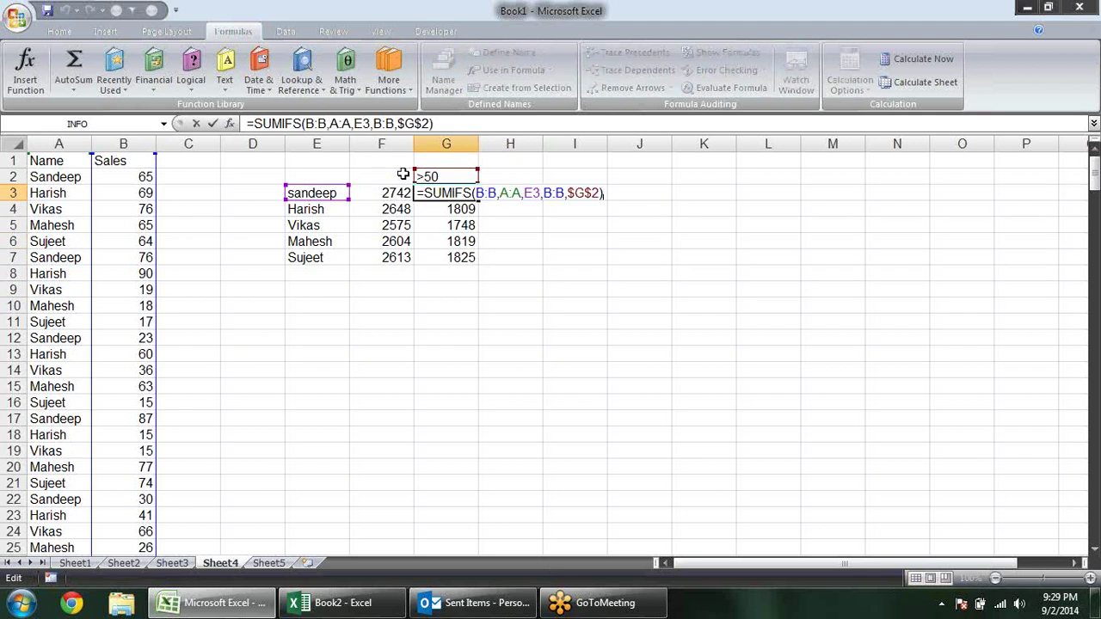
{"action": "key", "text": "Escape"}
{"action": "key", "text": "Left"}
{"action": "key", "text": "F2"}
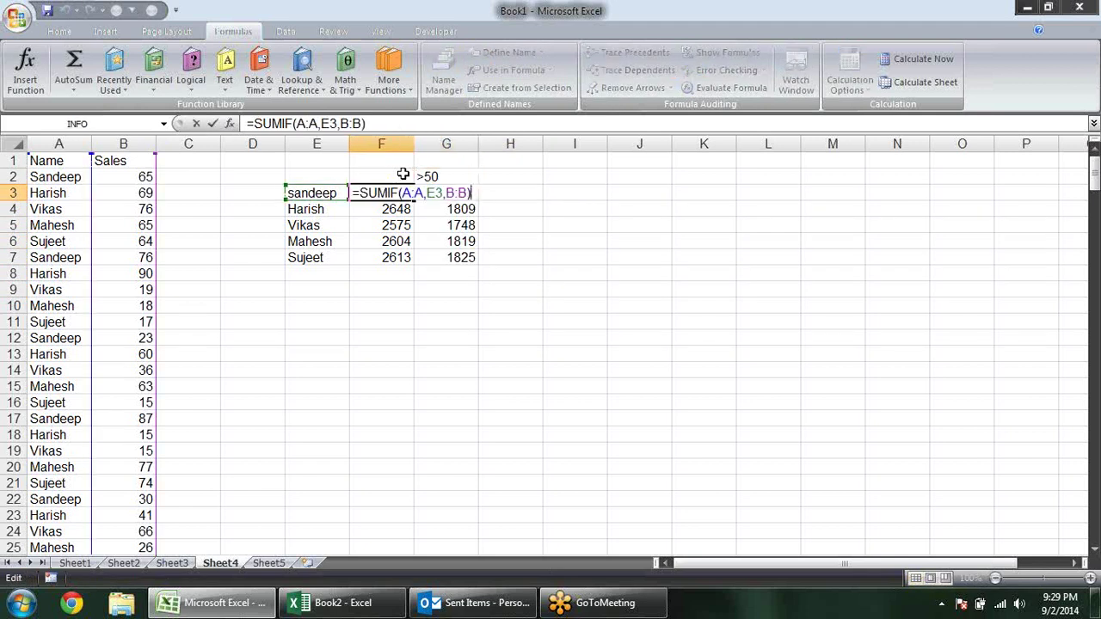
{"action": "key", "text": "Escape"}
Step: Select the Sales values from B2 down to row 269, then move to the empty cell C2
{"action": "key", "text": "Left"}
{"action": "key", "text": "Left"}
{"action": "key", "text": "Left"}
{"action": "key", "text": "Left"}
{"action": "key", "text": "Up"}
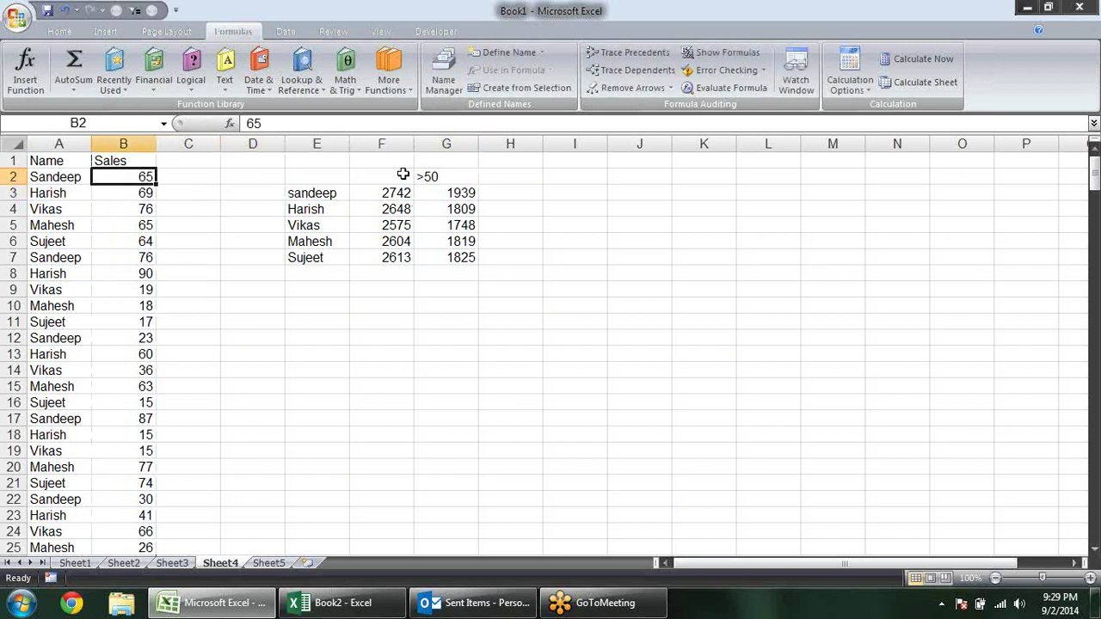
{"action": "key", "text": "ctrl+shift+Down"}
{"action": "key", "text": "ctrl+Up"}
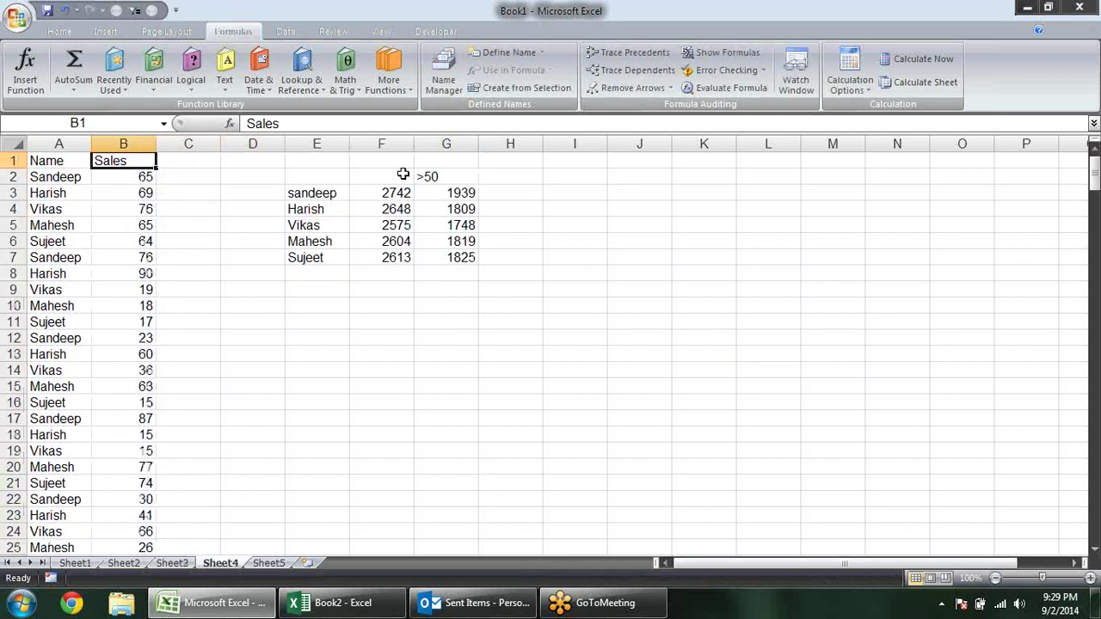
{"action": "key", "text": "Right"}
{"action": "key", "text": "Down"}
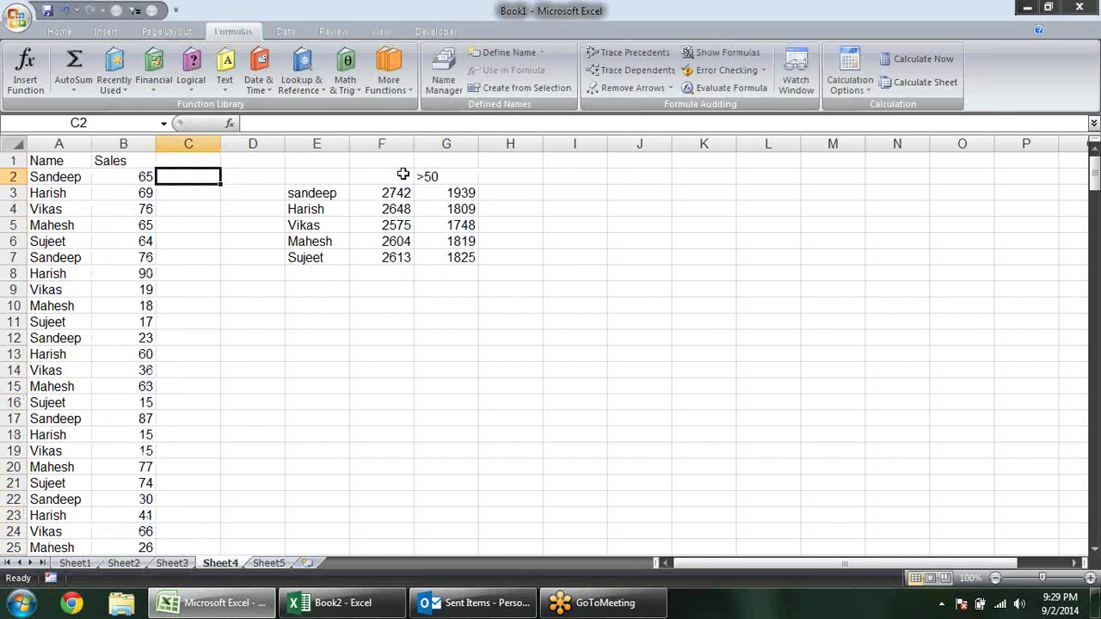
Step: Enter =SUM(B2:B269) in C2 for a 13182 grand total and make it bold
{"action": "type", "text": "="}
{"action": "type", "text": "um"}
{"action": "key", "text": "Tab"}
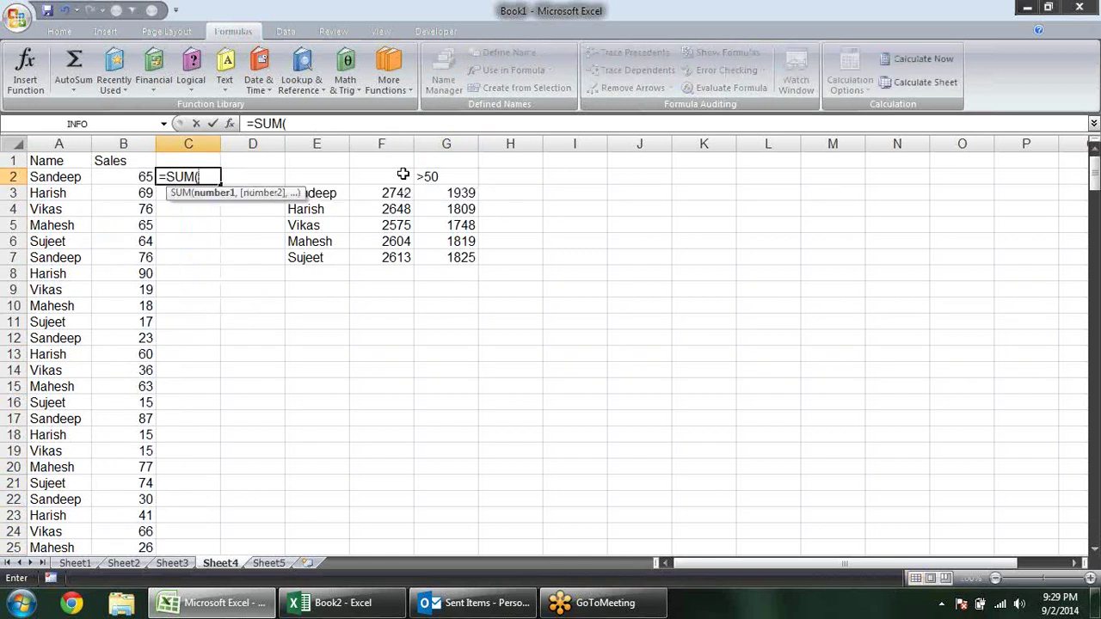
{"action": "left_click", "coordinate": [125, 175]}
{"action": "key", "text": "ctrl+shift+Down"}
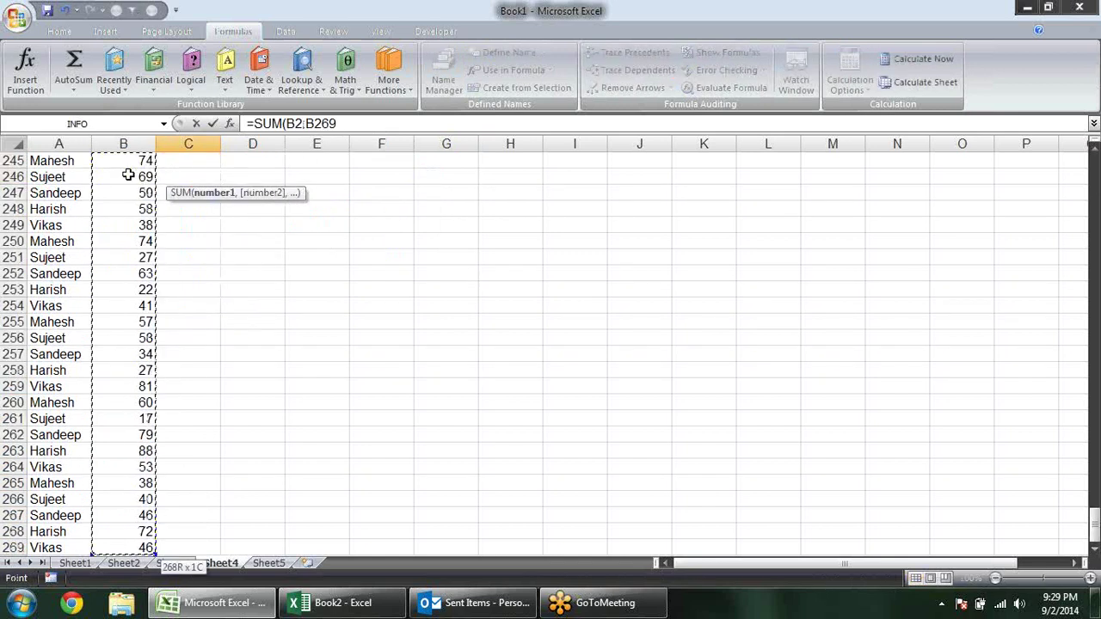
{"action": "key", "text": "Return"}
{"action": "scroll", "coordinate": [172, 189], "scroll_direction": "up", "scroll_amount": 1}
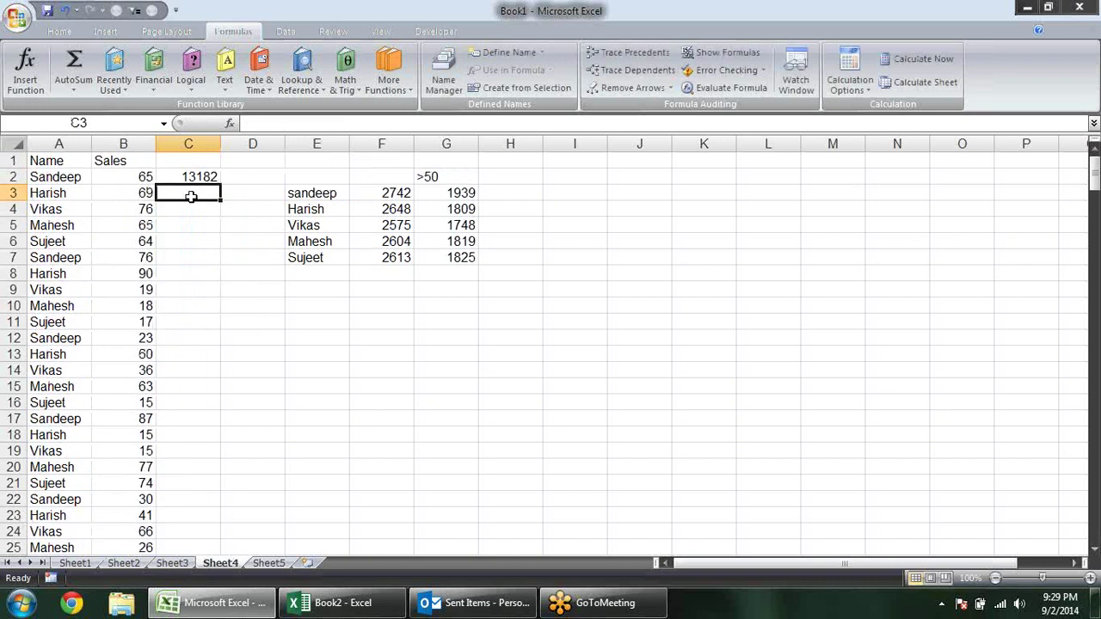
{"action": "left_click", "coordinate": [190, 170]}
{"action": "key", "text": "ctrl+b"}
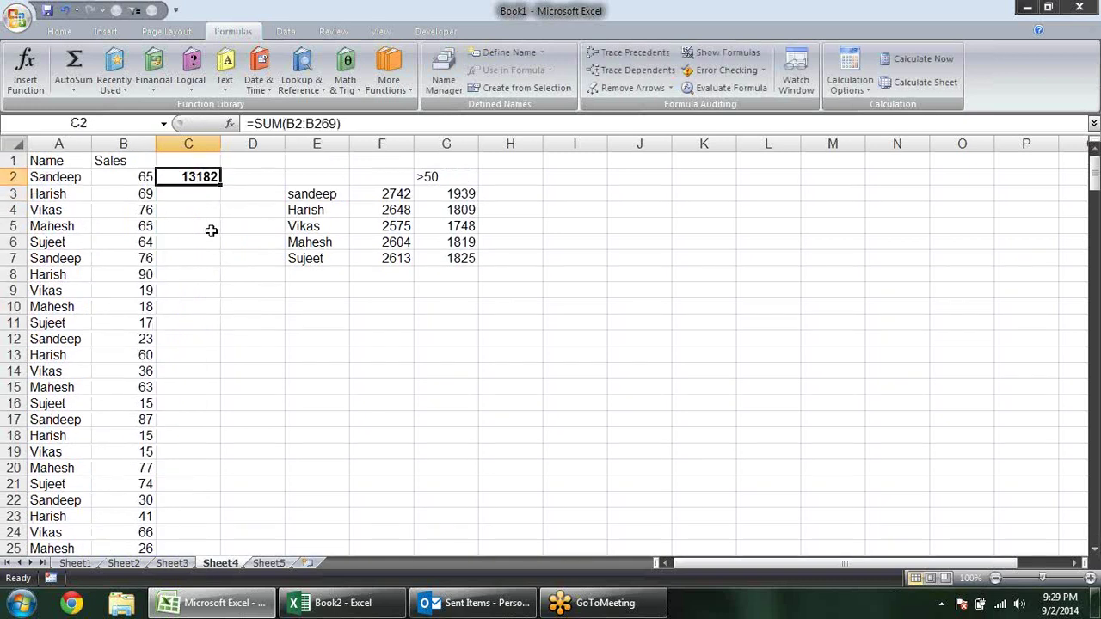
Step: Turn on AutoFilter for the Name and Sales headings and filter Name to show only Sandeep
{"action": "left_click", "coordinate": [62, 192]}
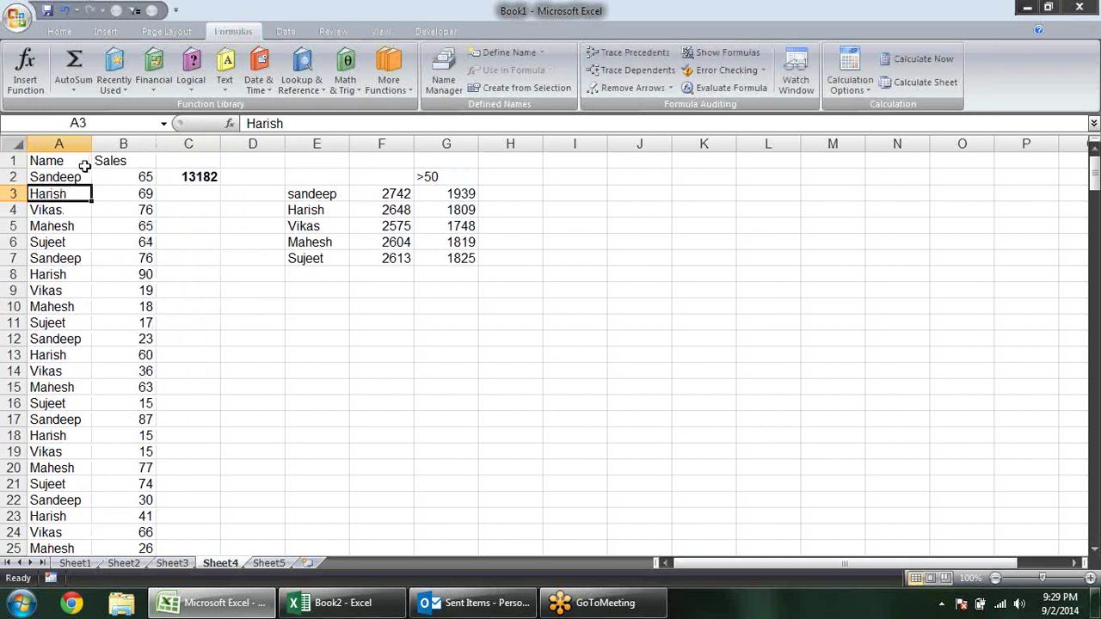
{"action": "left_click_drag", "start_coordinate": [82, 161], "coordinate": [109, 162]}
{"action": "key", "text": "ctrl+shift+l"}
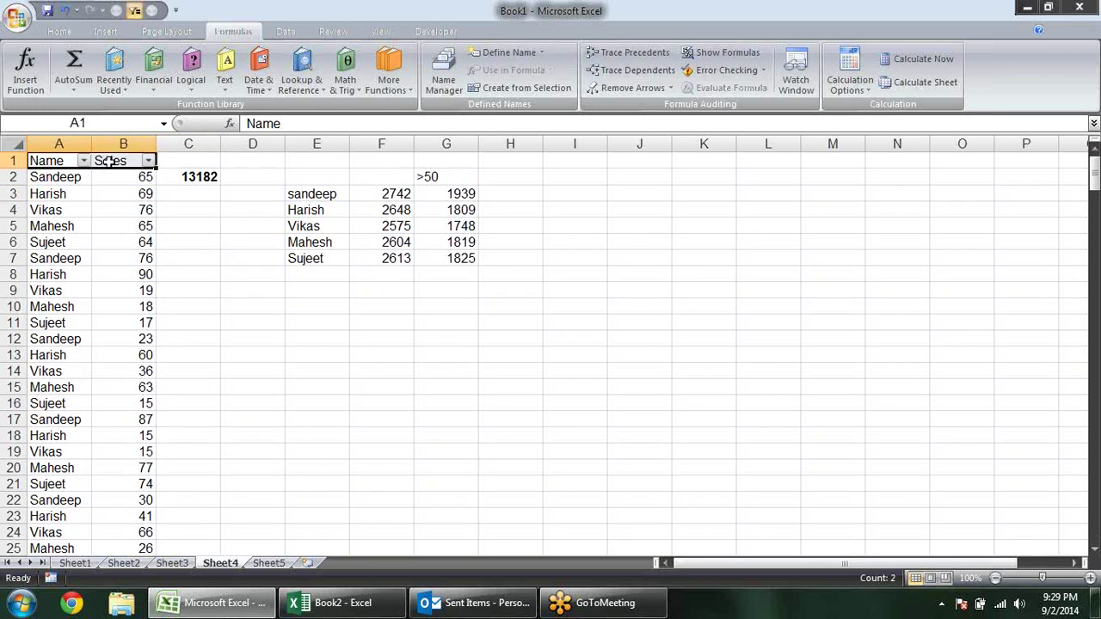
{"action": "left_click", "coordinate": [255, 344]}
{"action": "left_click", "coordinate": [83, 161]}
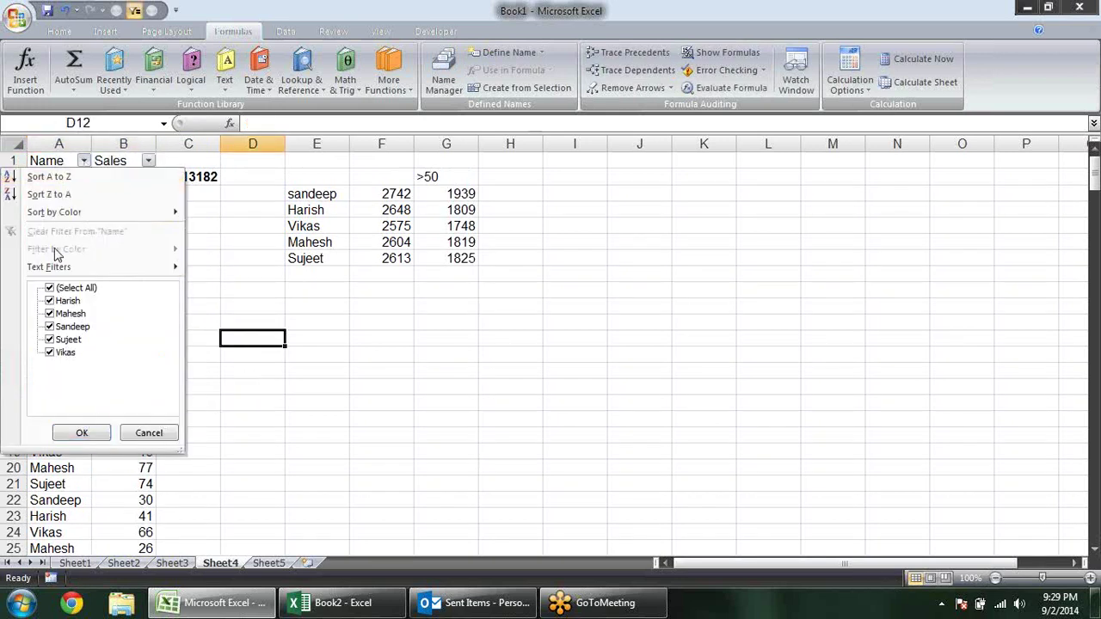
{"action": "left_click", "coordinate": [50, 288]}
{"action": "left_click", "coordinate": [74, 328]}
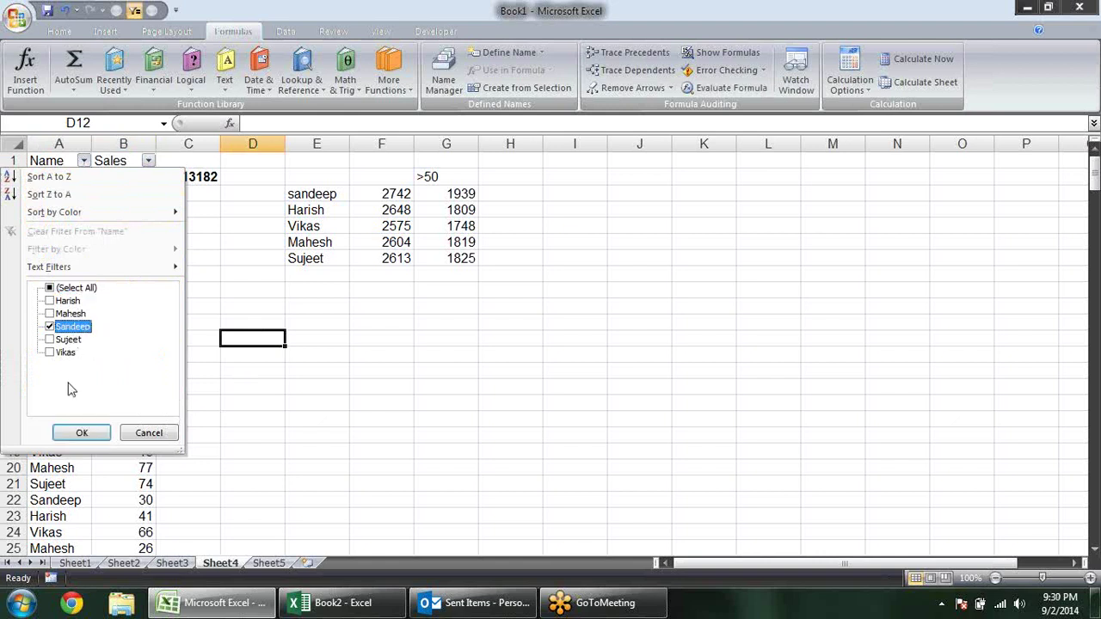
{"action": "left_click", "coordinate": [82, 433]}
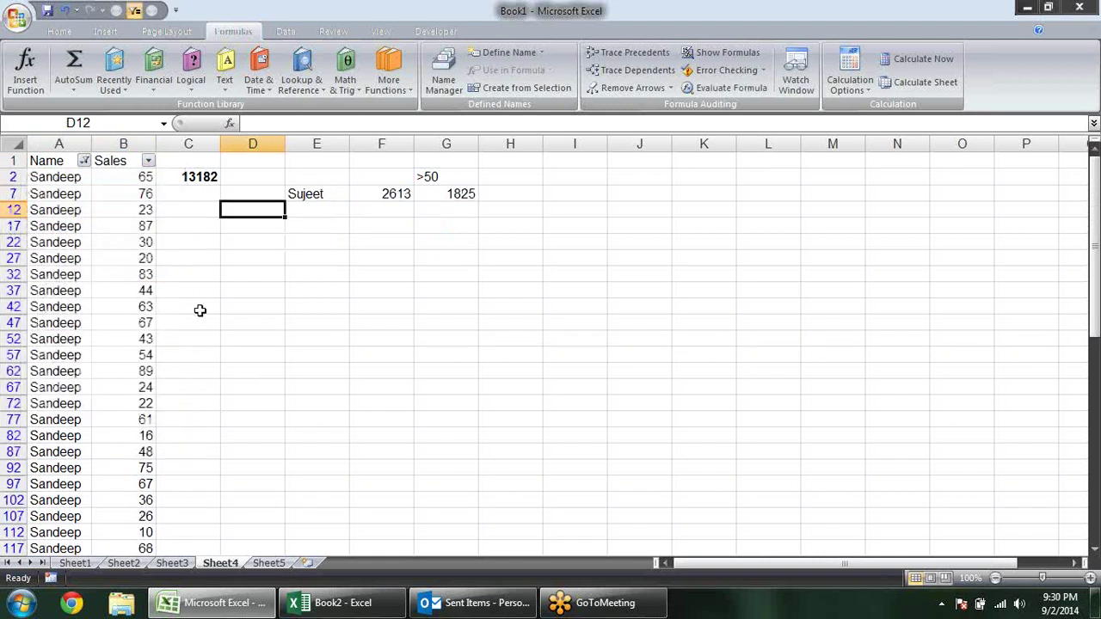
Step: Select Sandeep's filtered Sales values in B2:B267 to read the 2742 sum
{"action": "left_click", "coordinate": [142, 177]}
{"action": "key", "text": "shift+Left"}
{"action": "key", "text": "ctrl+shift+Down"}
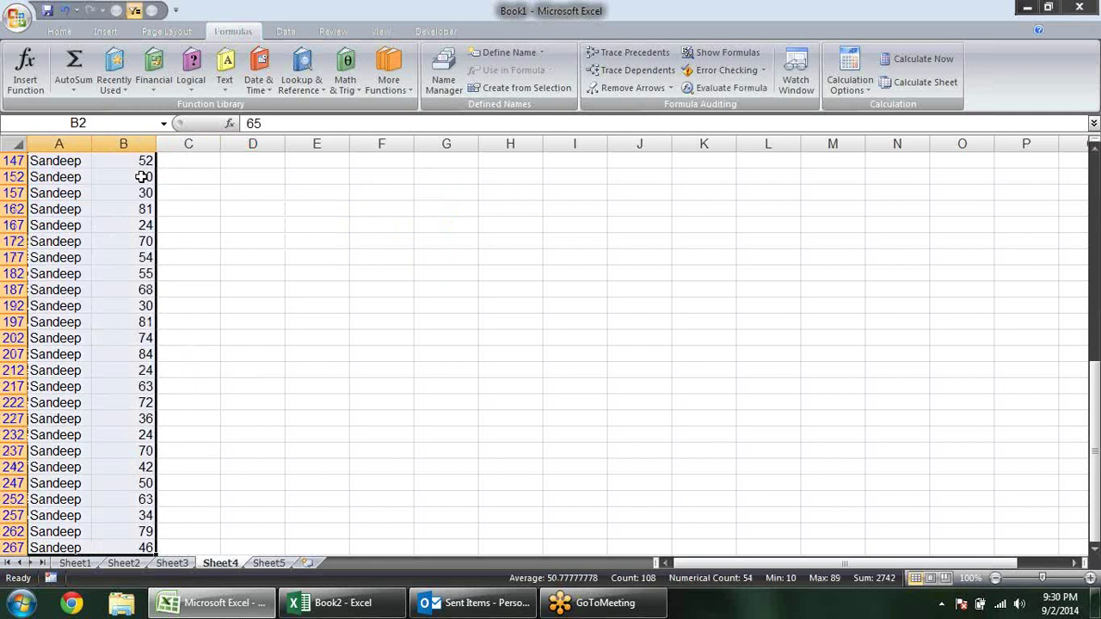
{"action": "key", "text": "shift+Right"}
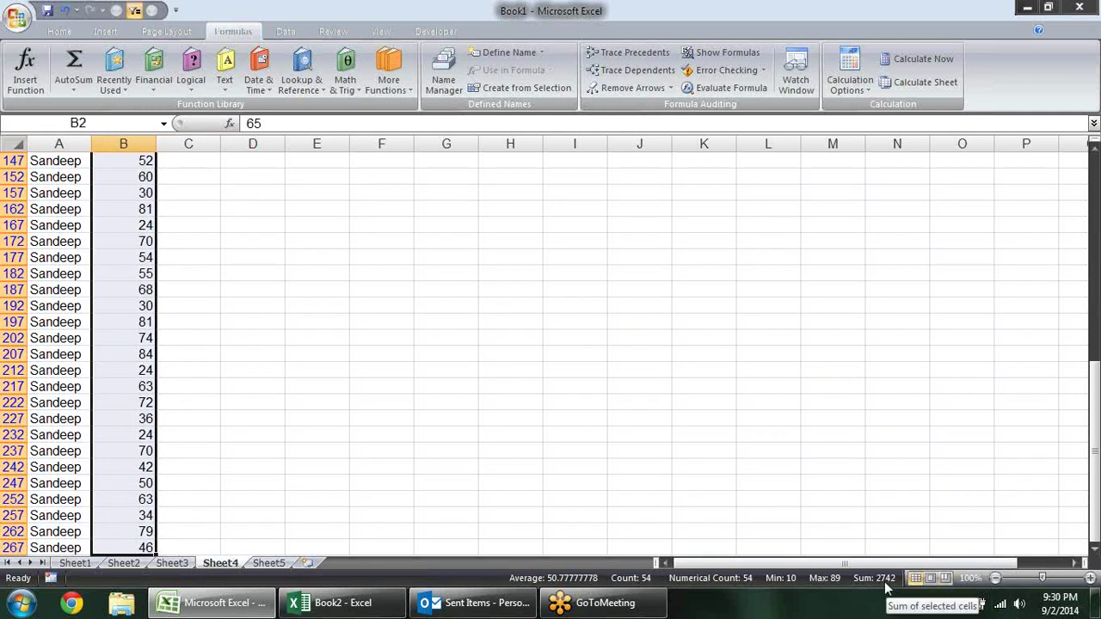
{"action": "scroll", "coordinate": [246, 197], "scroll_direction": "up", "scroll_amount": 3}
{"action": "scroll", "coordinate": [247, 198], "scroll_direction": "up", "scroll_amount": 4}
{"action": "scroll", "coordinate": [247, 197], "scroll_direction": "up", "scroll_amount": 3}
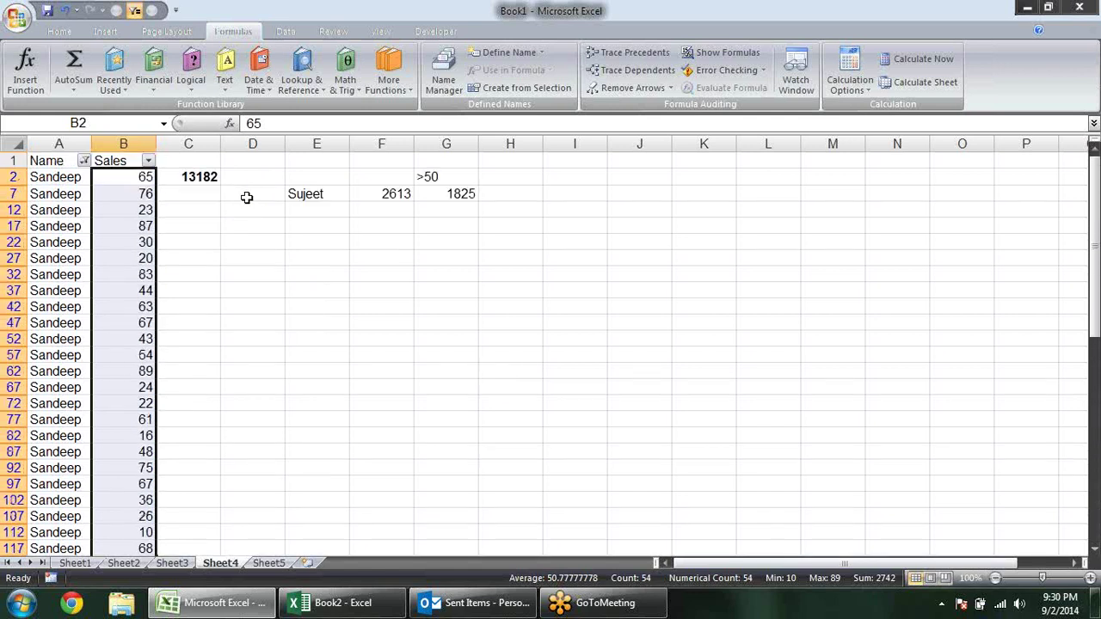
{"action": "left_click", "coordinate": [191, 206]}
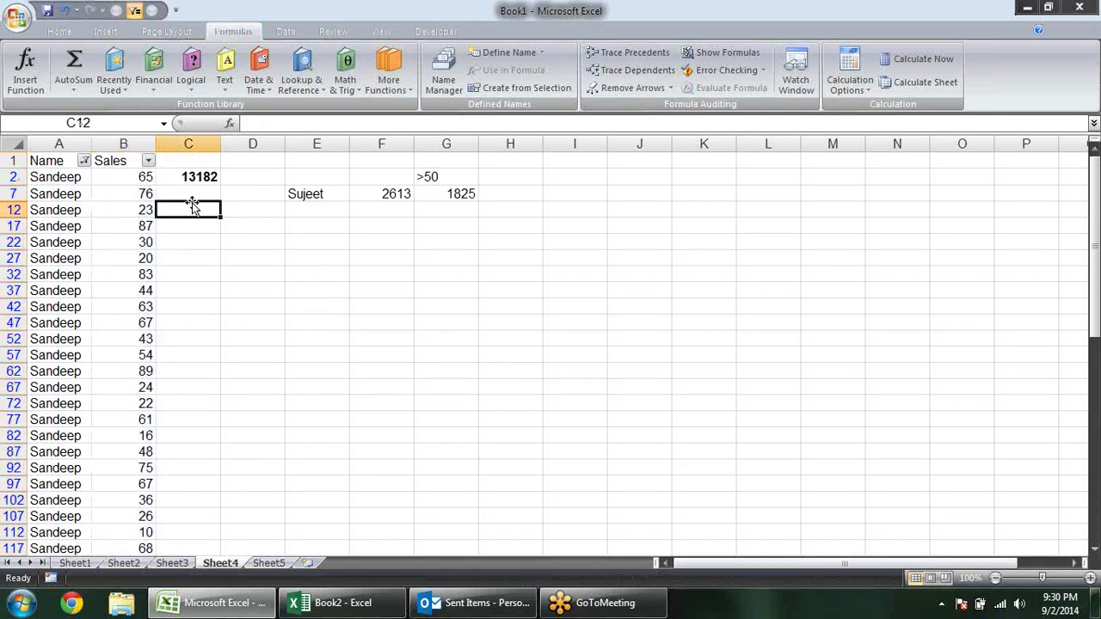
Step: Set the Name filter back to (Select All) so every row shows, then select F3
{"action": "left_click", "coordinate": [84, 160]}
{"action": "left_click", "coordinate": [70, 288]}
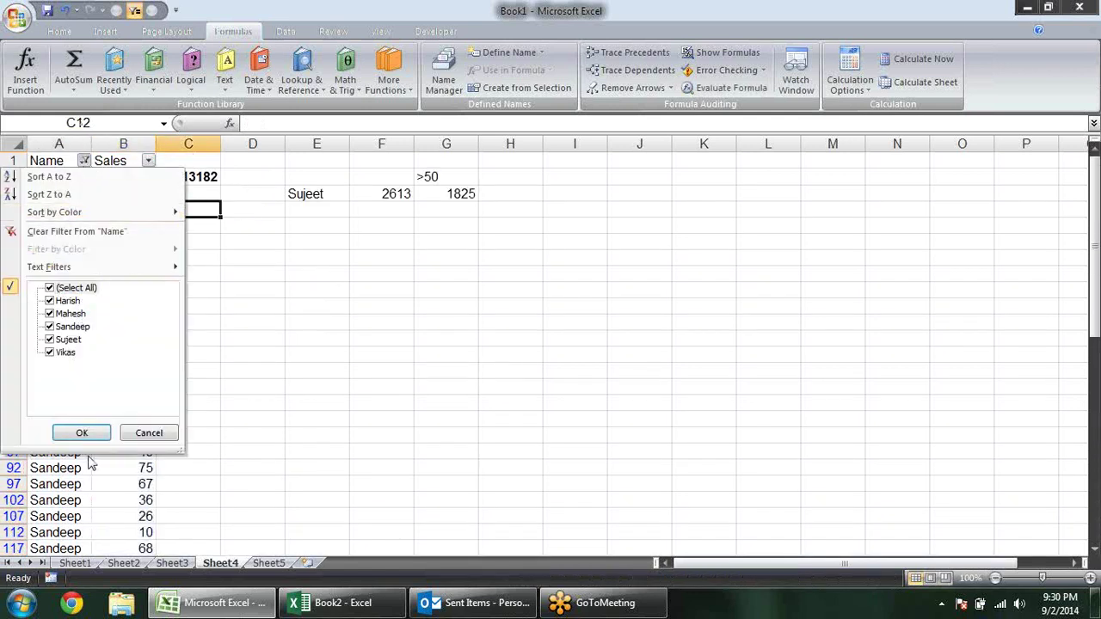
{"action": "left_click", "coordinate": [81, 433]}
{"action": "left_click", "coordinate": [397, 193]}
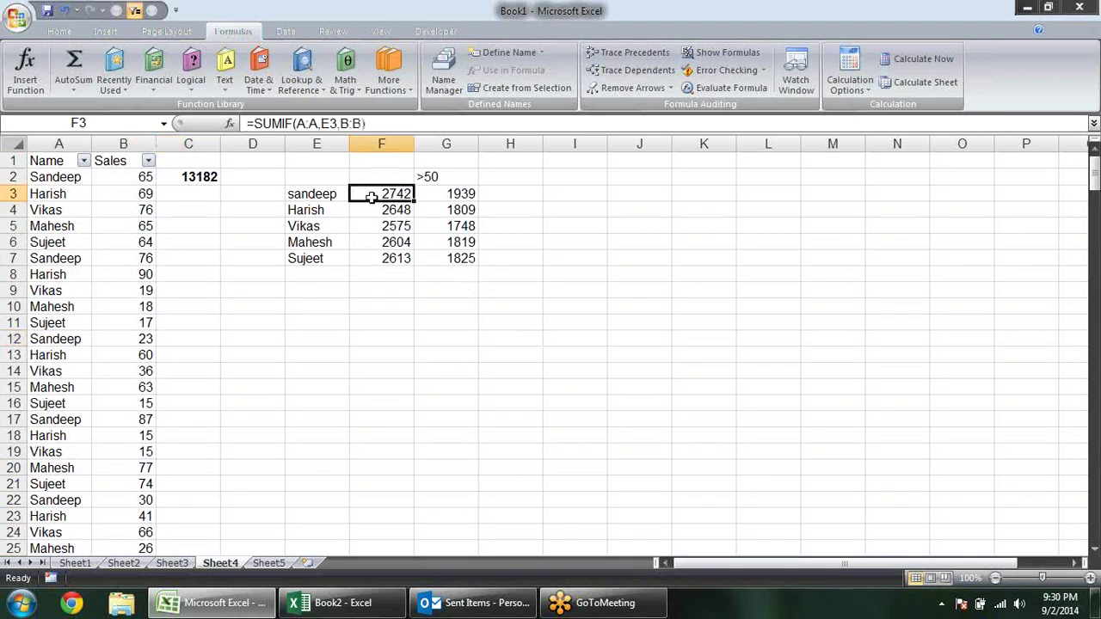
Step: Open Sandeep's SUMIF formula in F3, highlight its range and sum range arguments, and keep it unchanged
{"action": "left_click", "coordinate": [80, 177]}
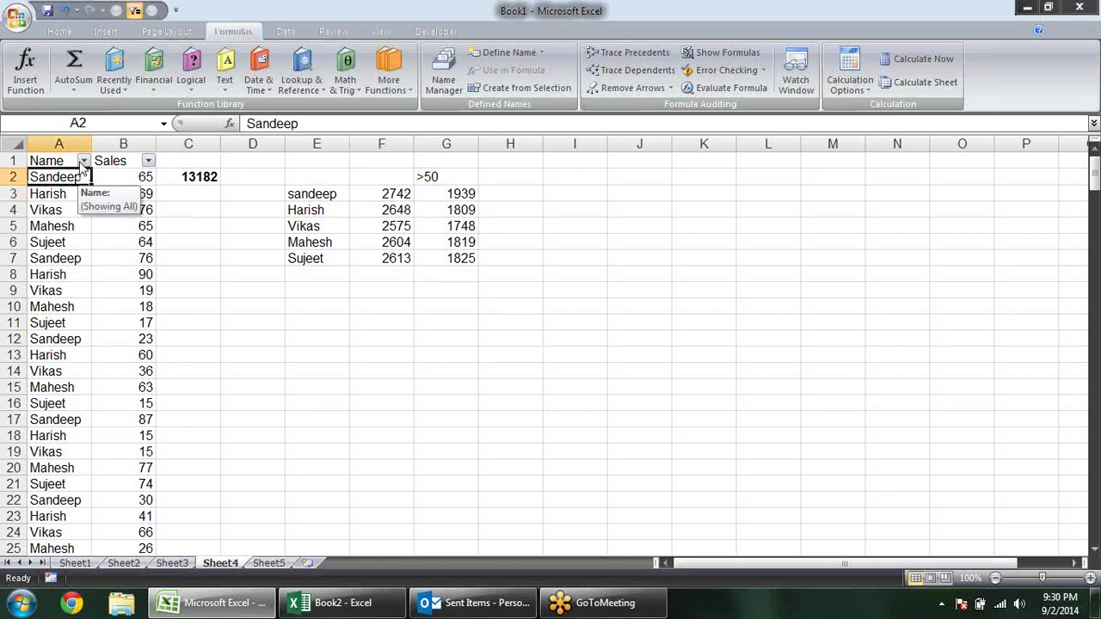
{"action": "left_click_drag", "start_coordinate": [107, 177], "coordinate": [128, 481]}
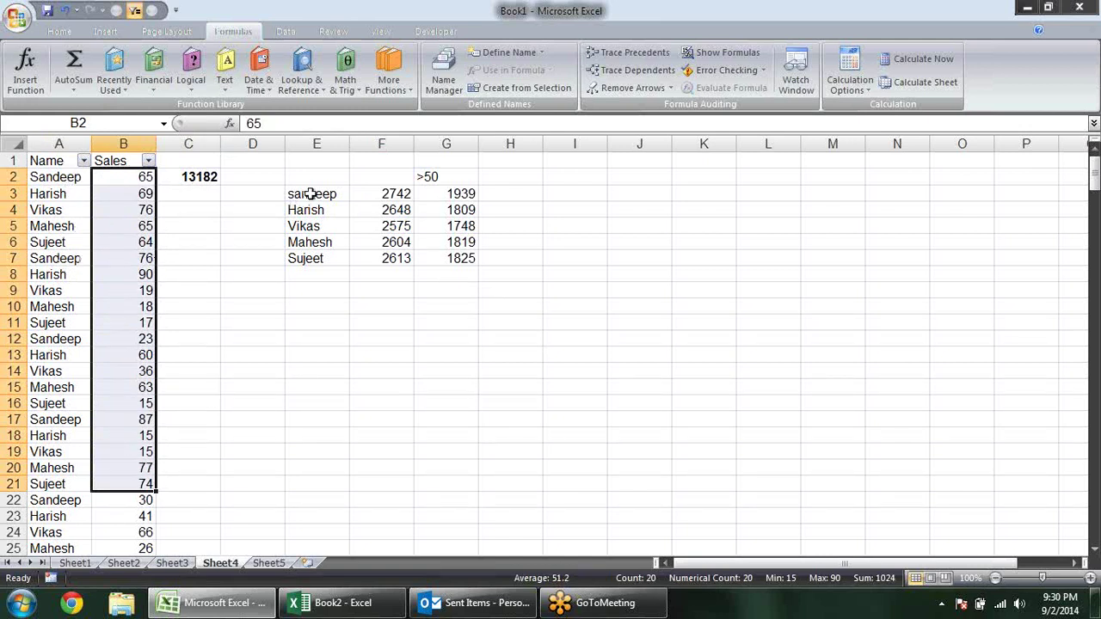
{"action": "double_click", "coordinate": [394, 190]}
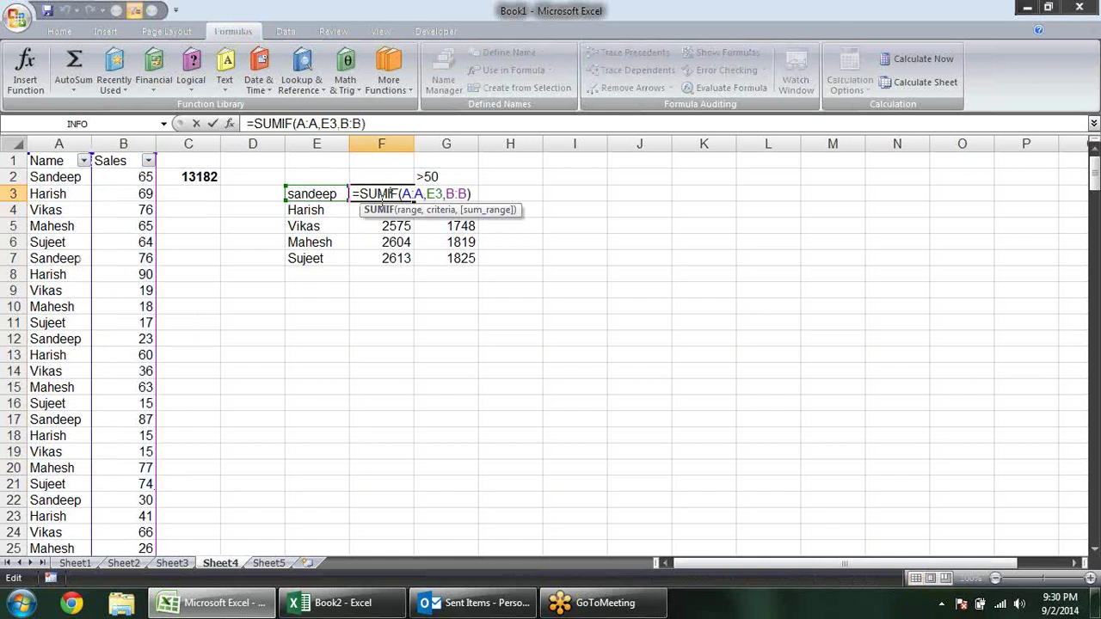
{"action": "left_click", "coordinate": [408, 213]}
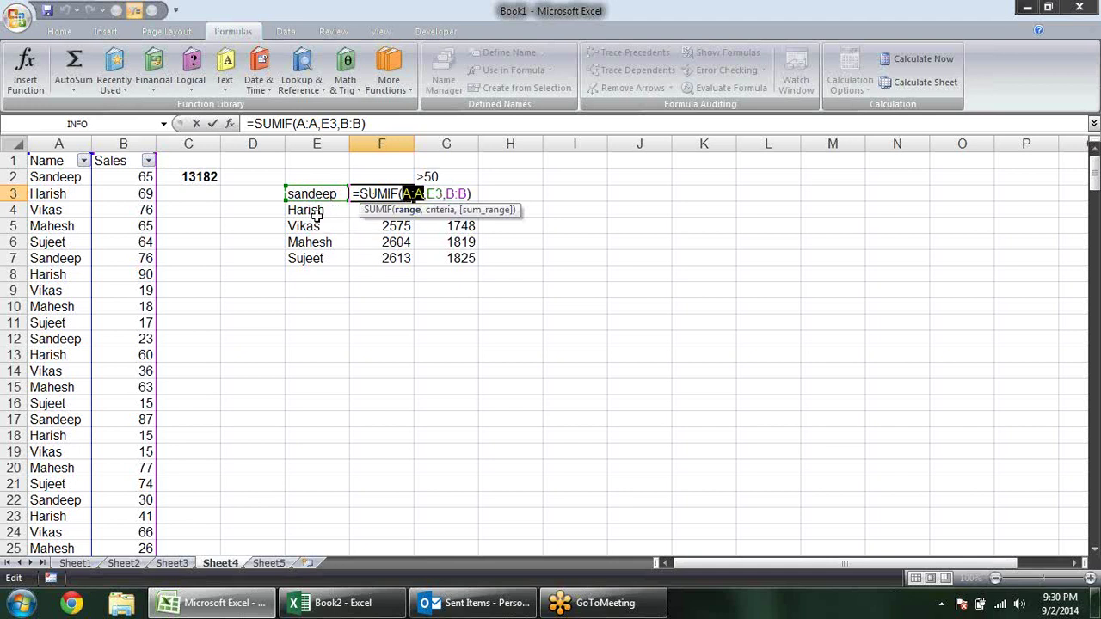
{"action": "left_click", "coordinate": [464, 211]}
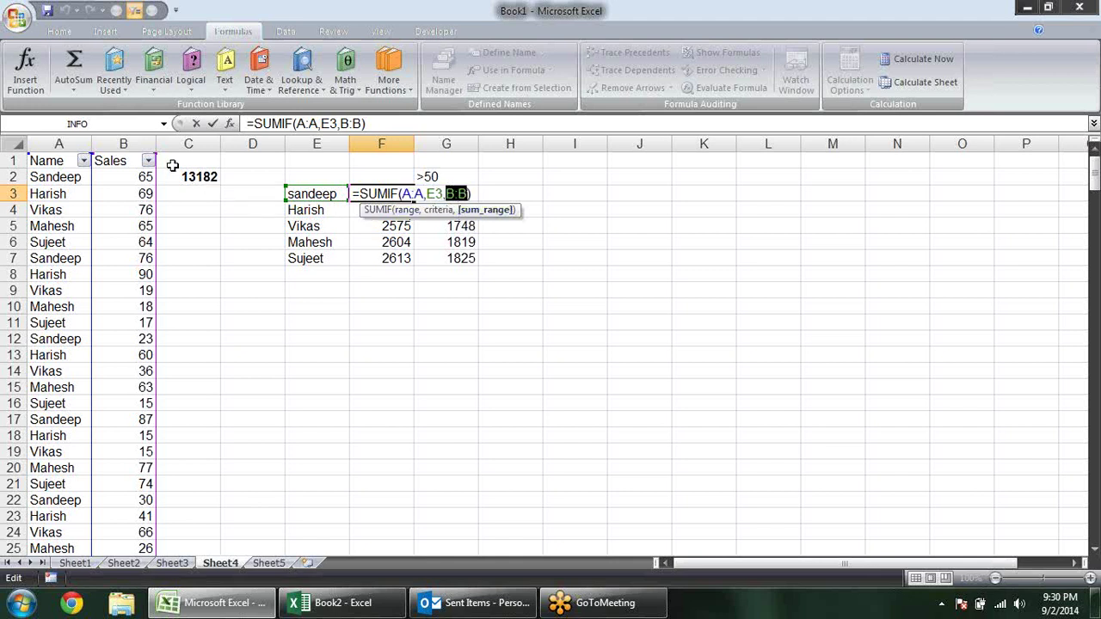
{"action": "left_click_drag", "start_coordinate": [155, 177], "coordinate": [156, 178]}
{"action": "key", "text": "Return"}
Step: Check the SUMIF totals for Sandeep, Harish and Vikas, then open G3's SUMIFS formula for editing
{"action": "left_click", "coordinate": [404, 197]}
{"action": "left_click", "coordinate": [401, 212]}
{"action": "left_click", "coordinate": [405, 224]}
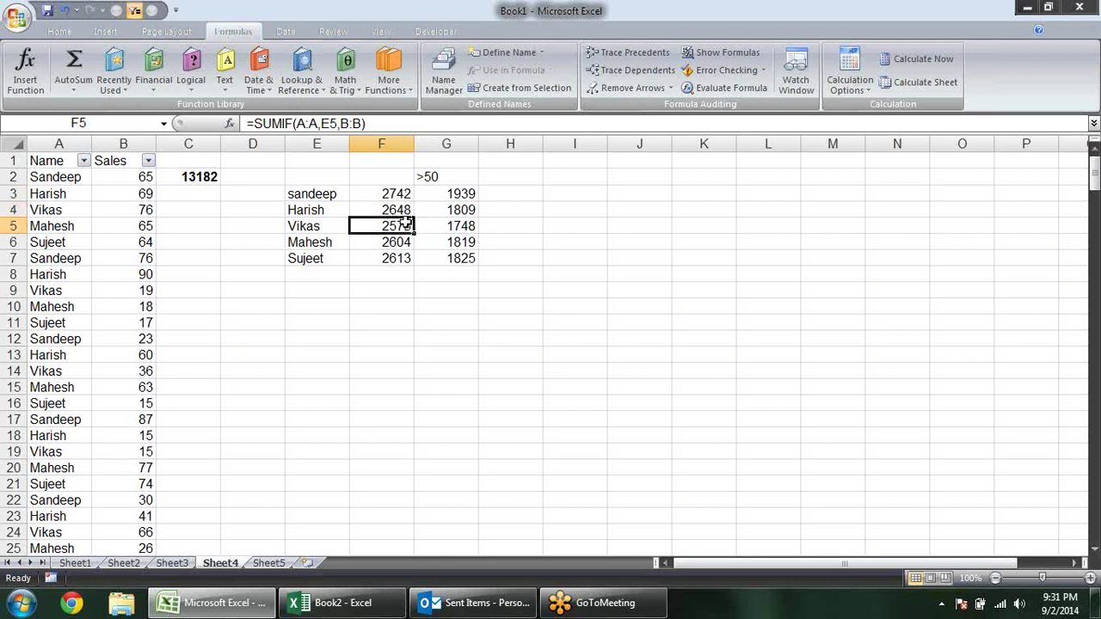
{"action": "double_click", "coordinate": [460, 195]}
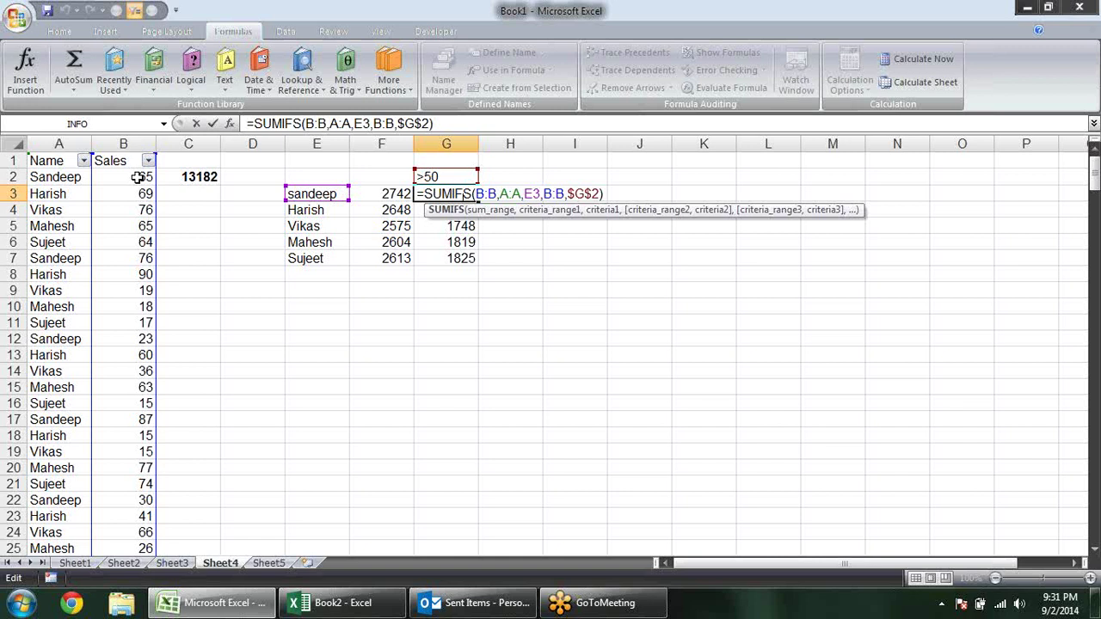
Step: Review the G3 SUMIFS arguments, then replace the $G$2 criterion with ">50" typed inline
{"action": "left_click", "coordinate": [123, 339]}
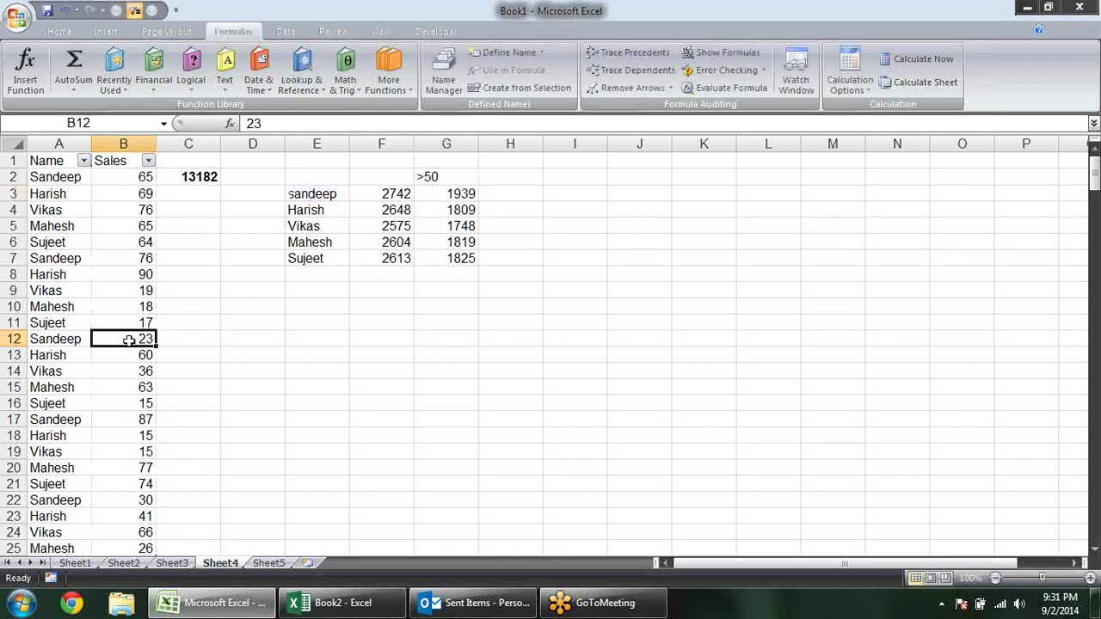
{"action": "double_click", "coordinate": [455, 191]}
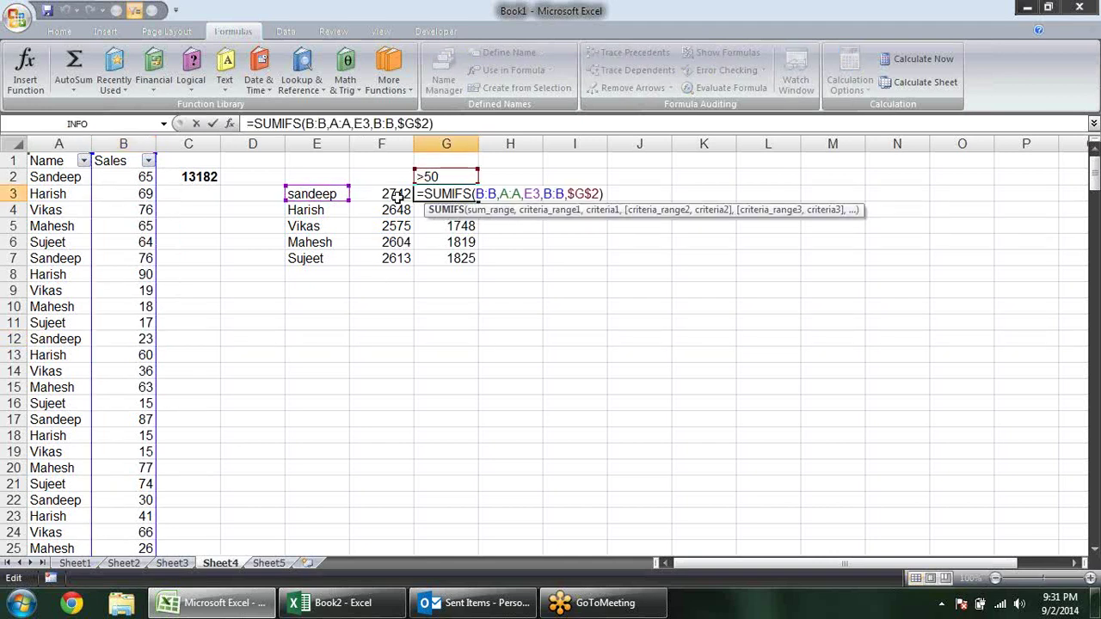
{"action": "left_click", "coordinate": [490, 210]}
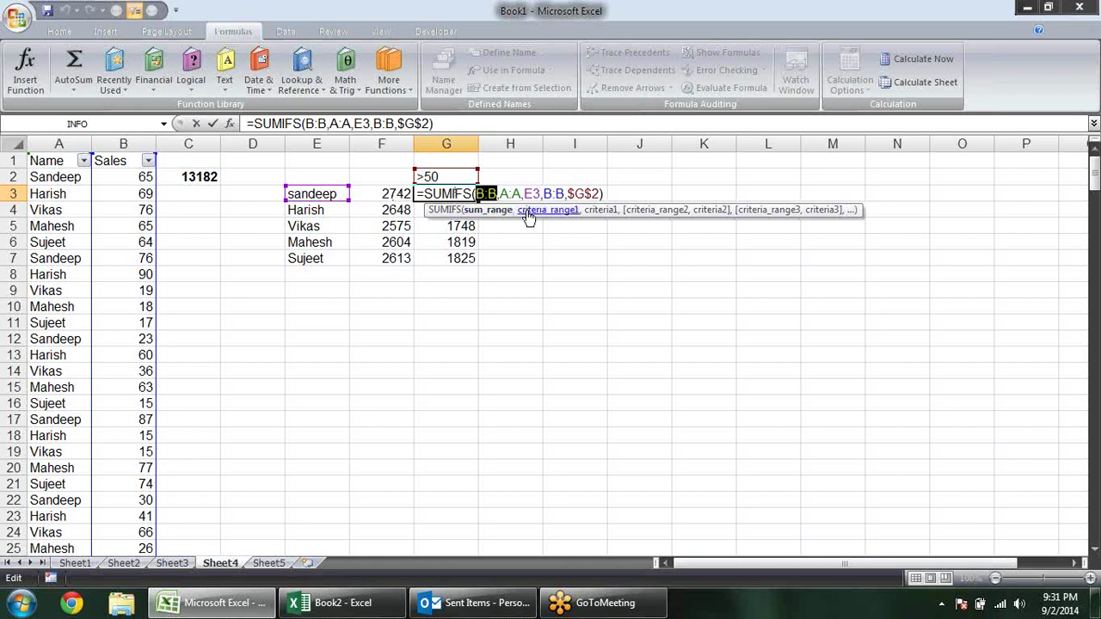
{"action": "left_click", "coordinate": [528, 211]}
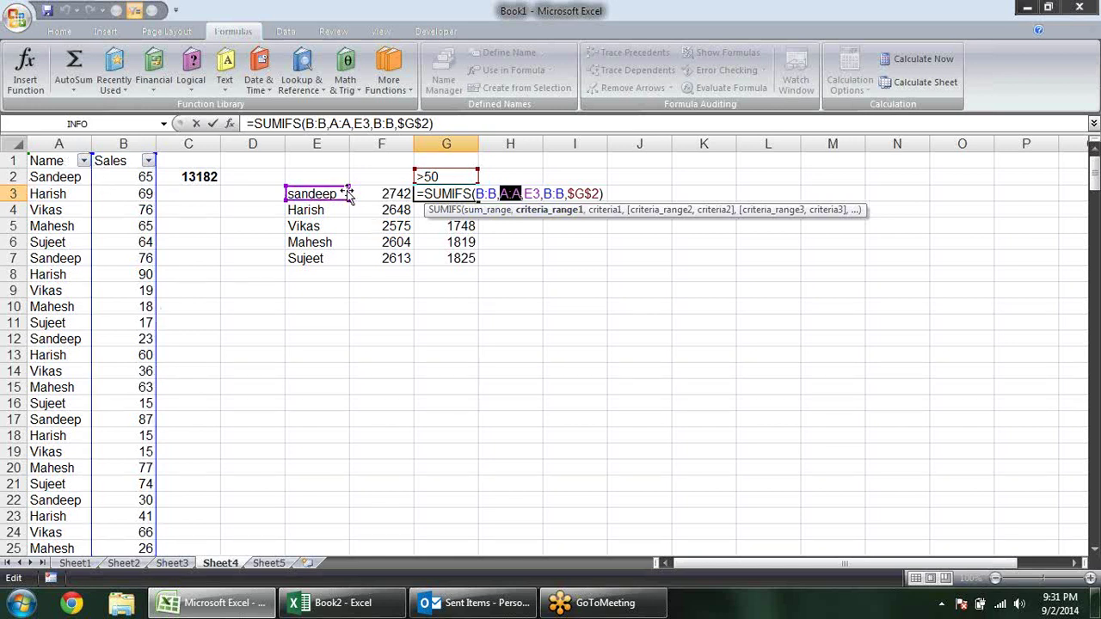
{"action": "left_click", "coordinate": [641, 211]}
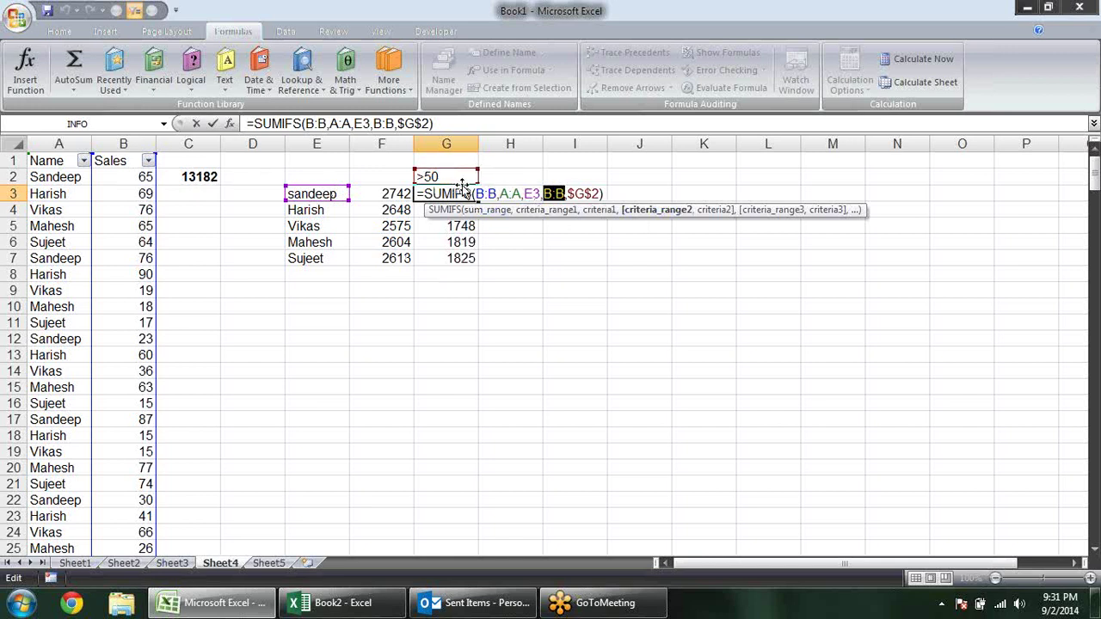
{"action": "left_click", "coordinate": [602, 192]}
{"action": "key", "text": "BackSpace"}
{"action": "key", "text": "BackSpace"}
{"action": "key", "text": "BackSpace"}
{"action": "key", "text": "BackSpace"}
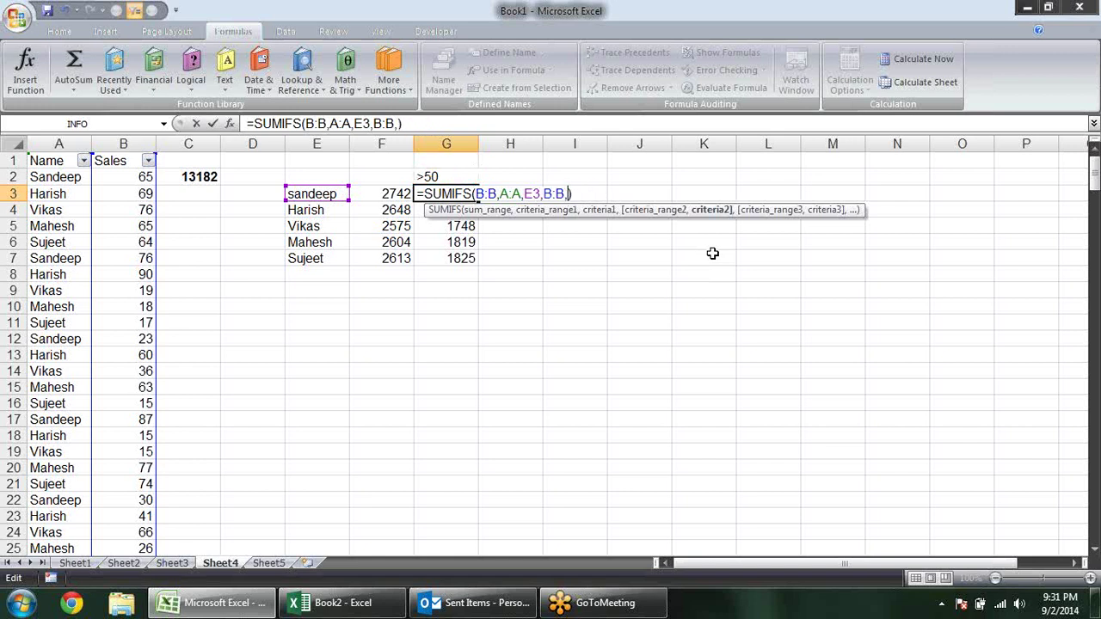
{"action": "type", "text": "\""}
{"action": "type", "text": ">50"}
{"action": "type", "text": "\""}
Step: Commit G3 as =SUMIFS(B:B,A:A,E3,B:B,">50") and reopen it to confirm it still gives 1939
{"action": "key", "text": "Return"}
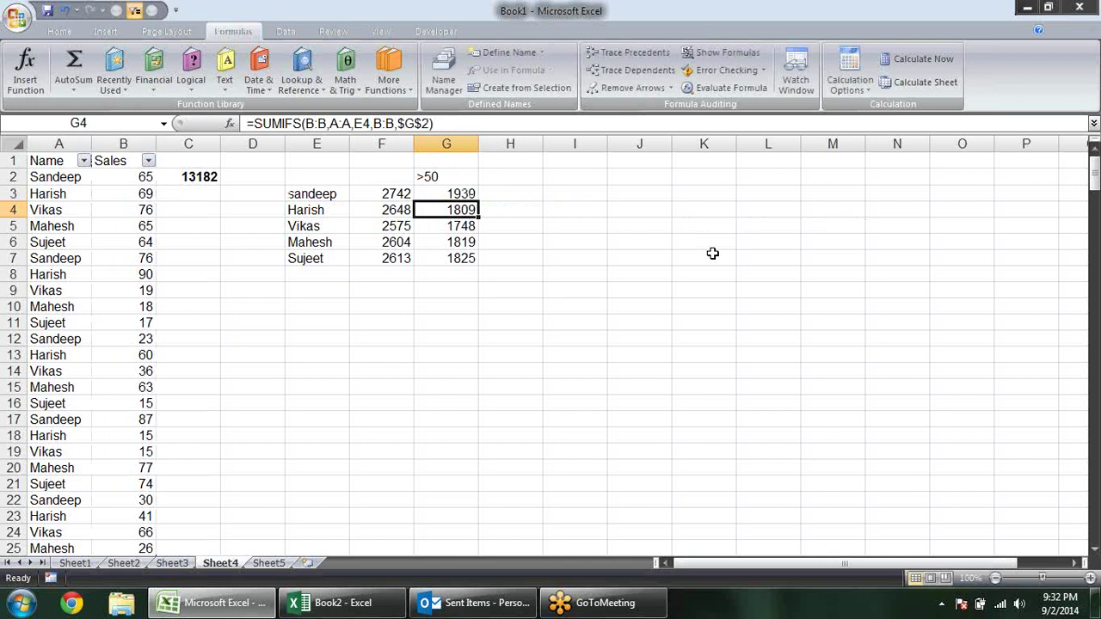
{"action": "key", "text": "Up"}
{"action": "key", "text": "F2"}
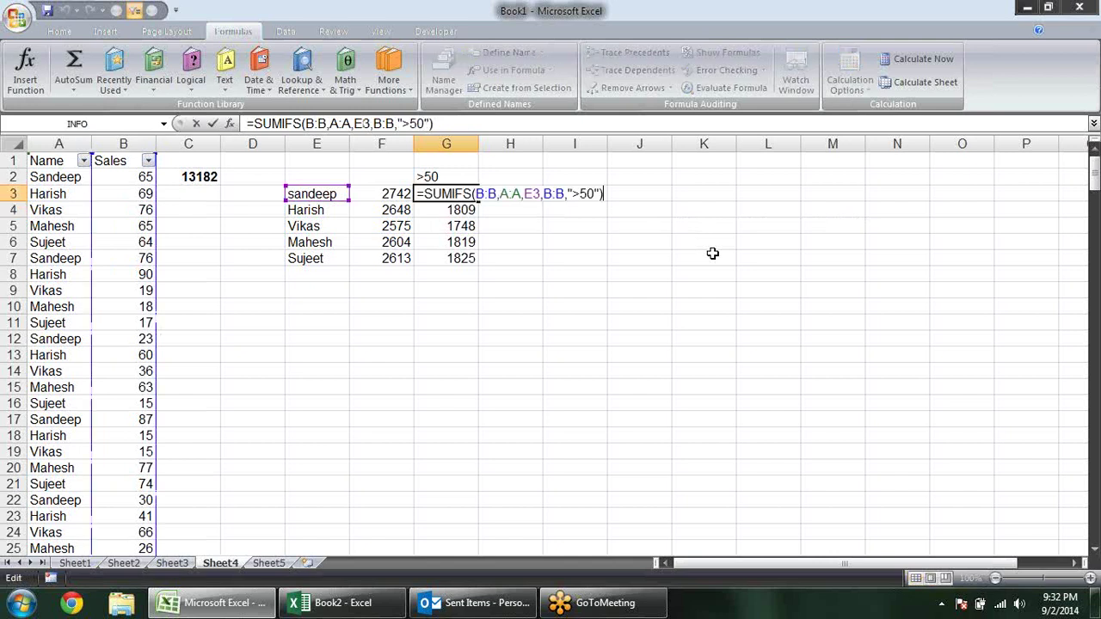
{"action": "key", "text": "Left"}
{"action": "key", "text": "Left"}
{"action": "key", "text": "Left"}
{"action": "key", "text": "Left"}
{"action": "key", "text": "Left"}
{"action": "key", "text": "Left"}
{"action": "key", "text": "Escape"}
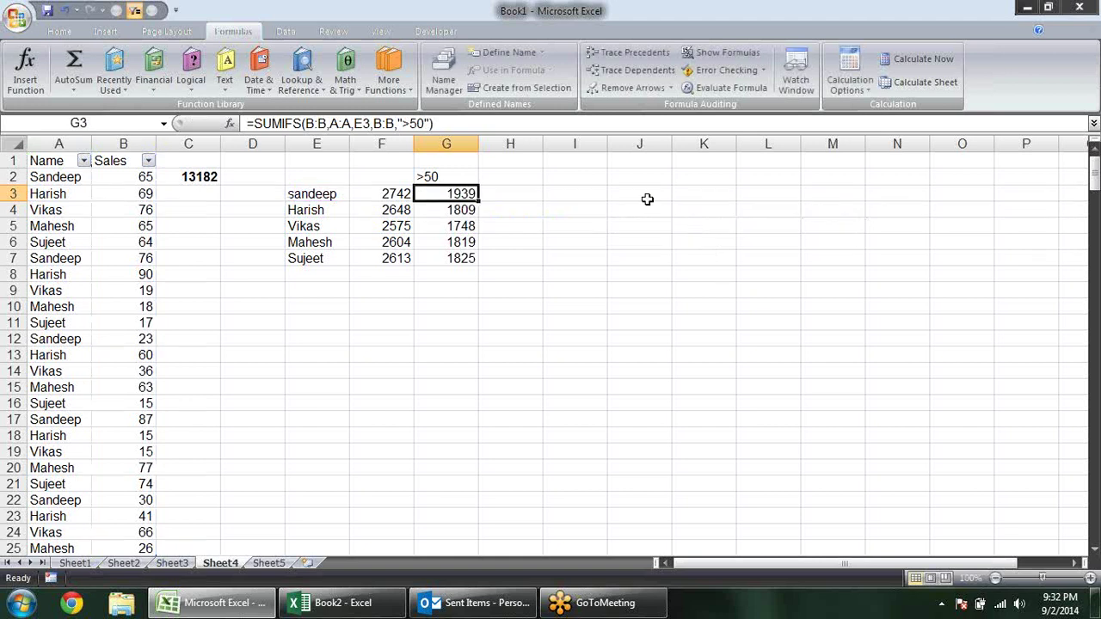
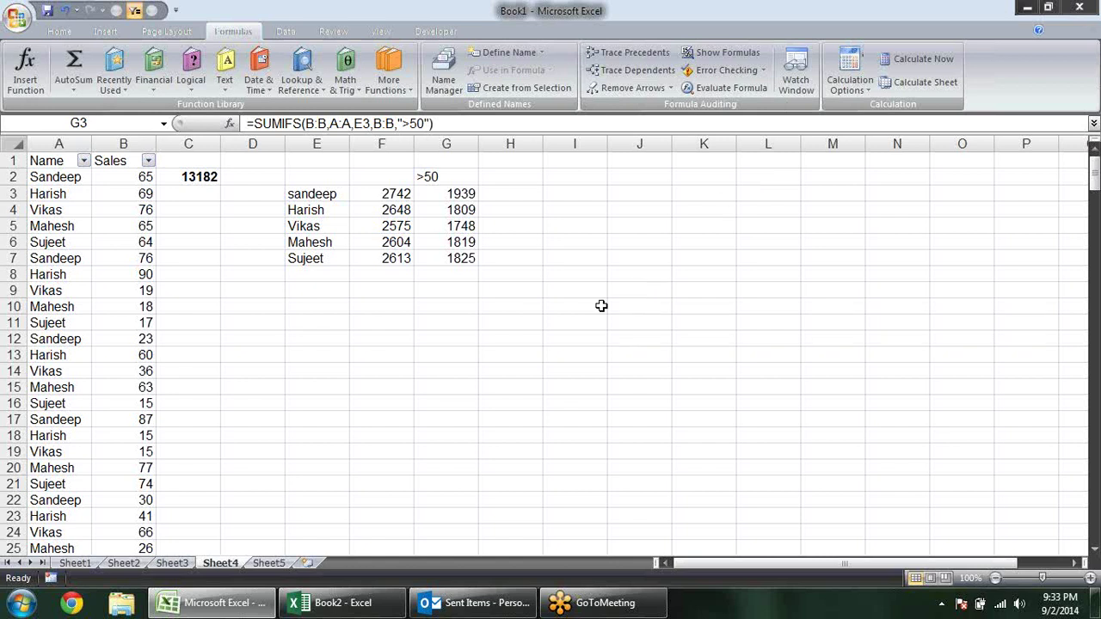
Step: Switch to the empty Sheet5 of Book1
{"action": "left_click", "coordinate": [270, 563]}
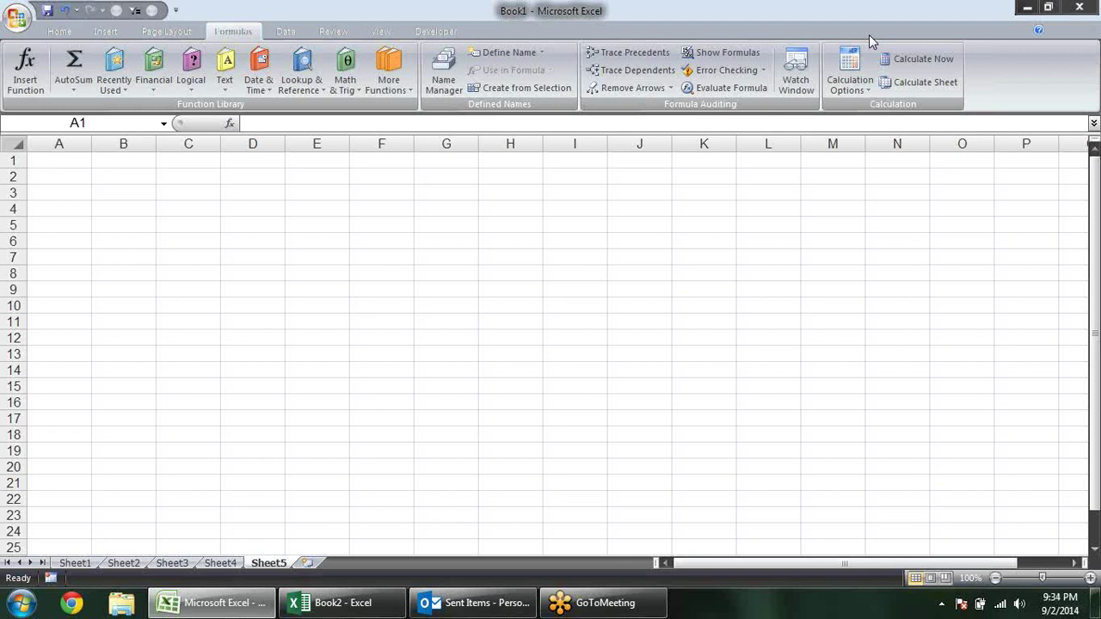
Step: Enter the array constant ={1,2} in cell B2
{"action": "left_click", "coordinate": [93, 175]}
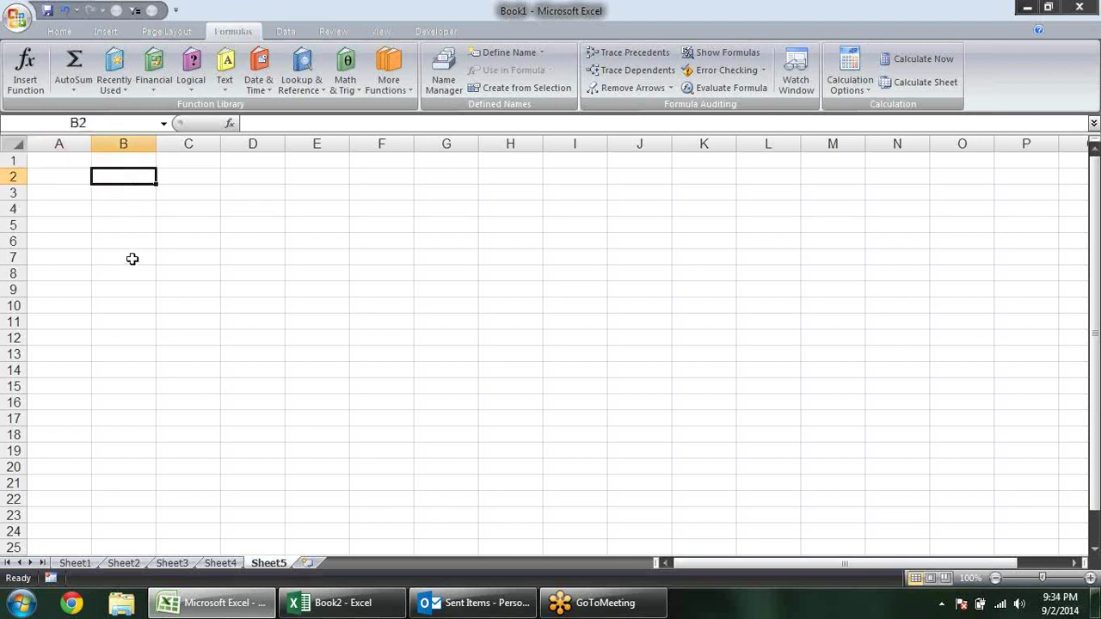
{"action": "type", "text": "="}
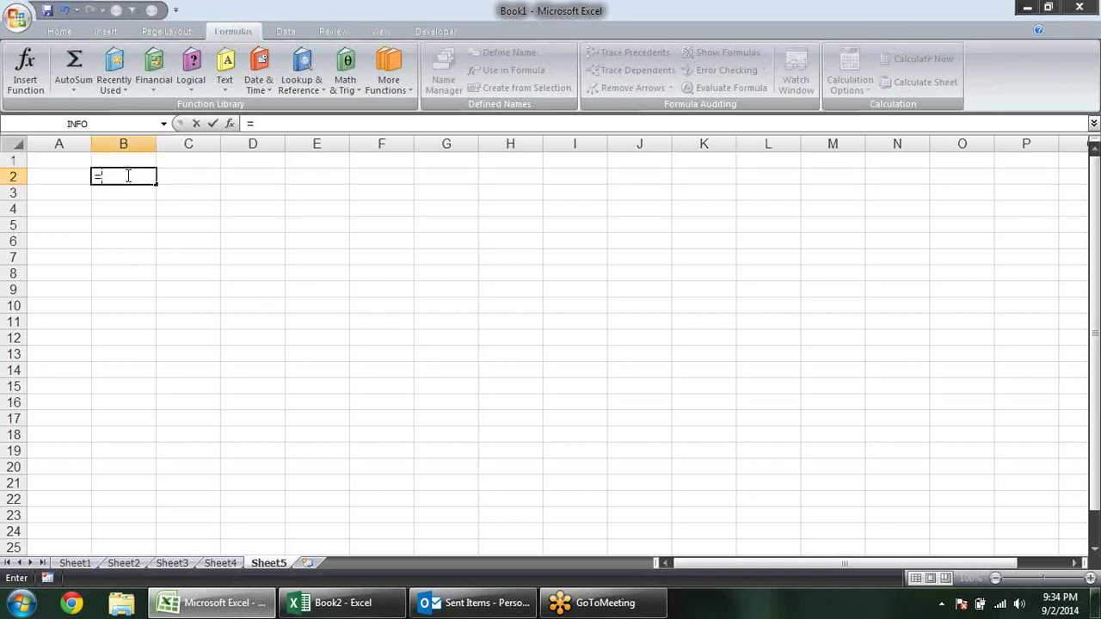
{"action": "type", "text": "("}
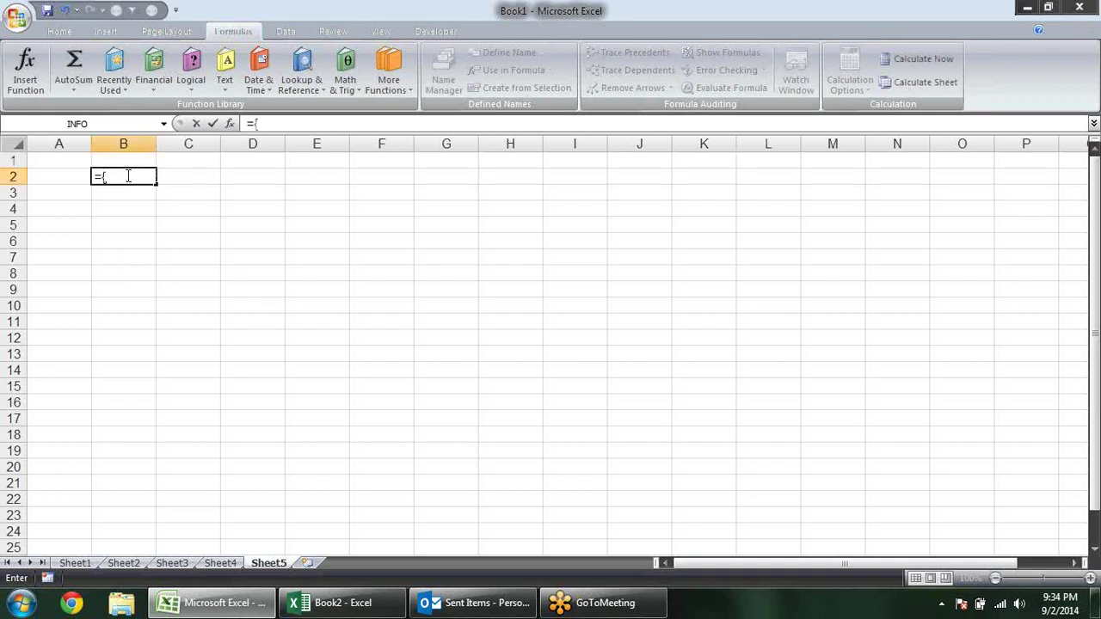
{"action": "type", "text": "1,2"}
{"action": "type", "text": "}"}
{"action": "key", "text": "Return"}
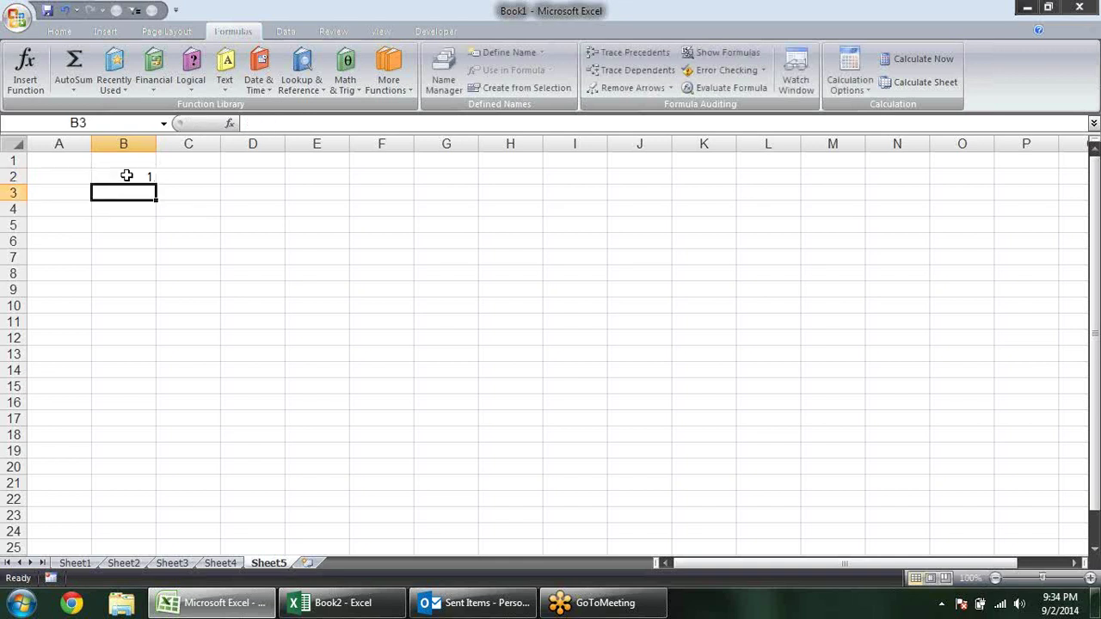
Step: Re-enter ={1,2} as an array formula spanning B2:C2, so C2 shows 2
{"action": "left_click", "coordinate": [127, 175]}
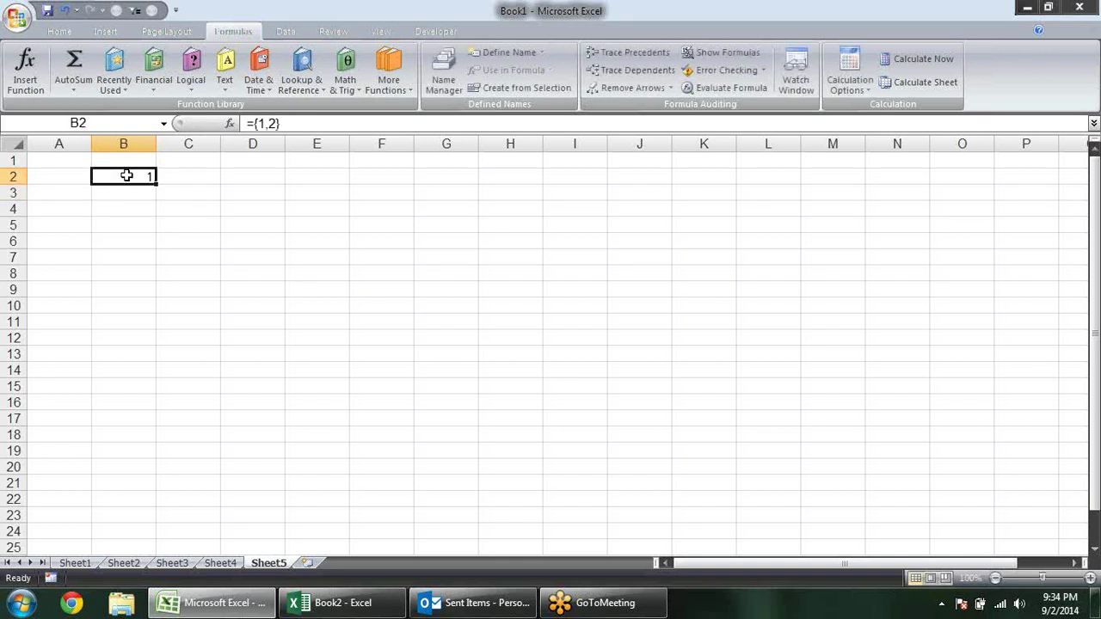
{"action": "key", "text": "shift+Right"}
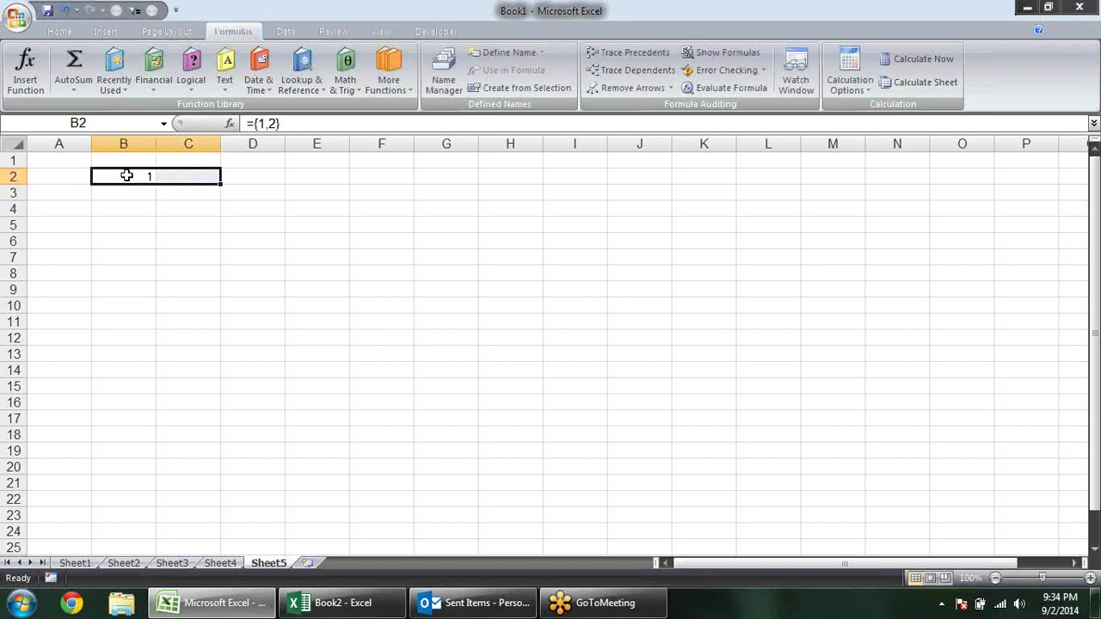
{"action": "key", "text": "F2"}
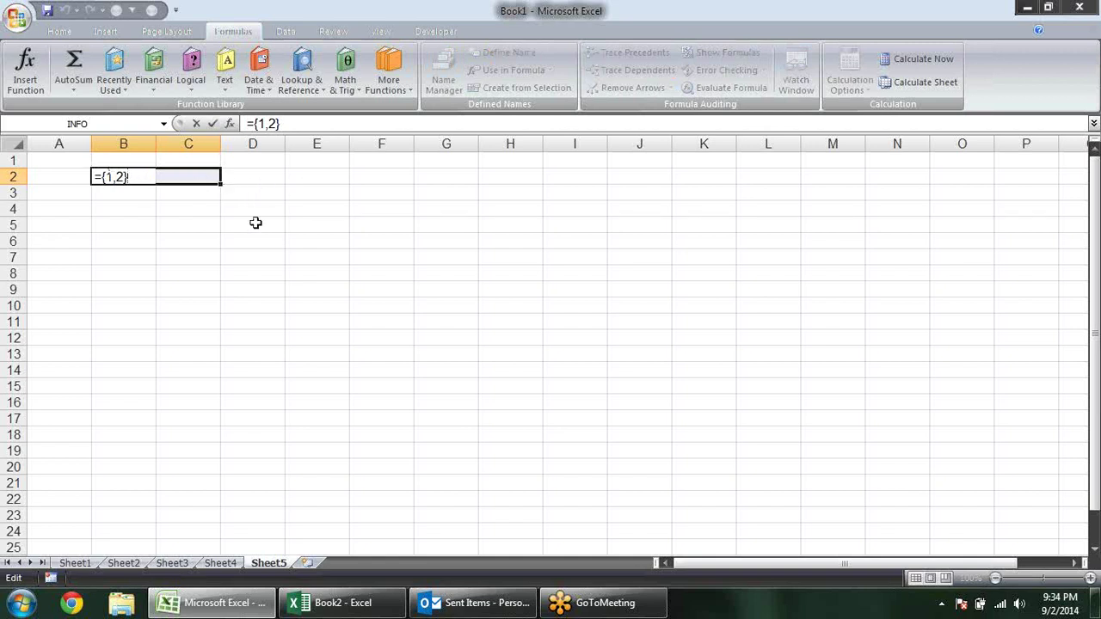
{"action": "key", "text": "ctrl+shift+Return"}
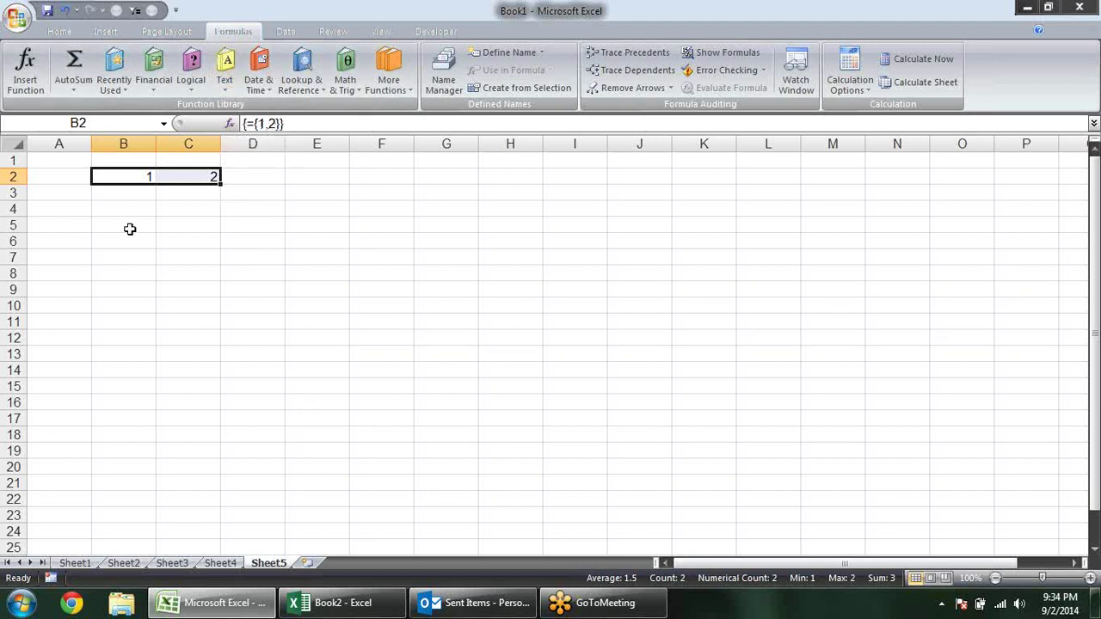
{"action": "left_click", "coordinate": [196, 207]}
{"action": "left_click", "coordinate": [143, 177]}
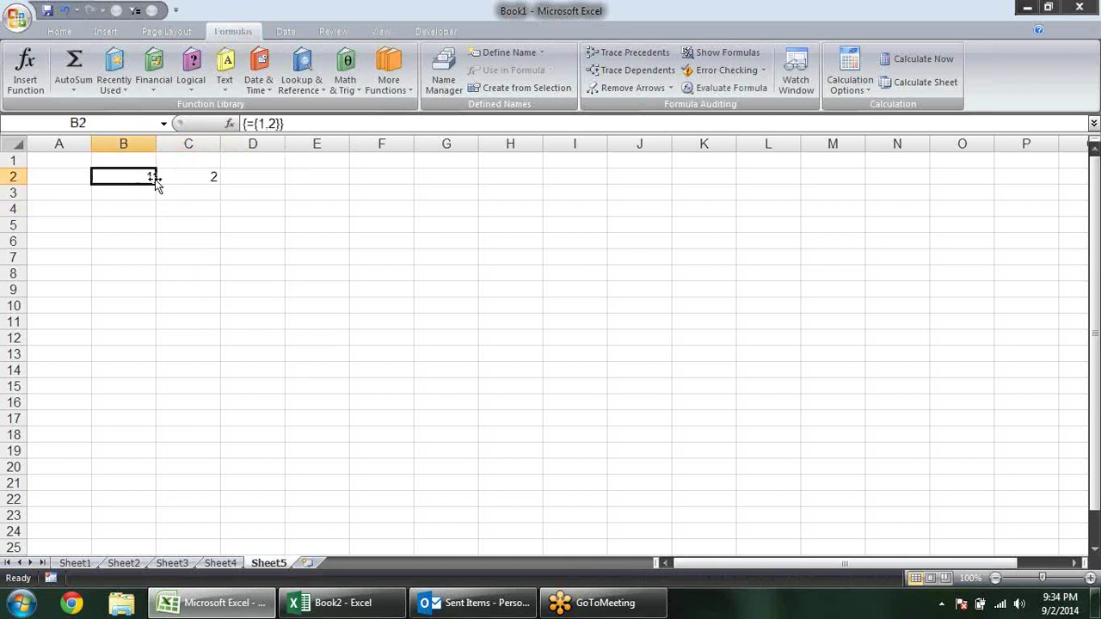
{"action": "left_click", "coordinate": [184, 174]}
{"action": "left_click_drag", "start_coordinate": [147, 177], "coordinate": [179, 182]}
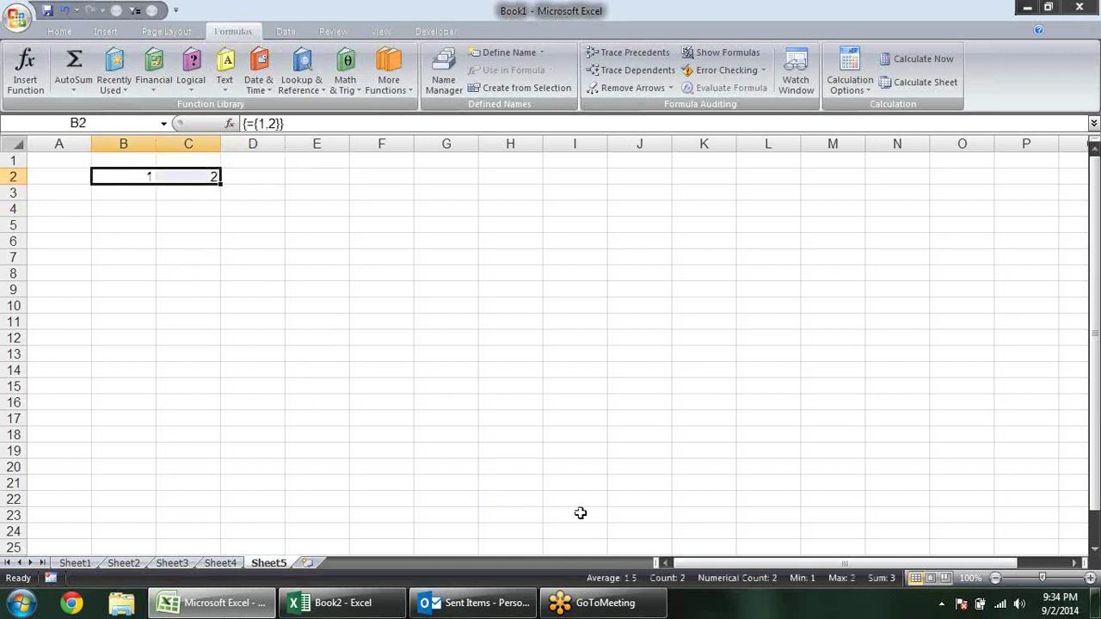
{"action": "left_click", "coordinate": [238, 248]}
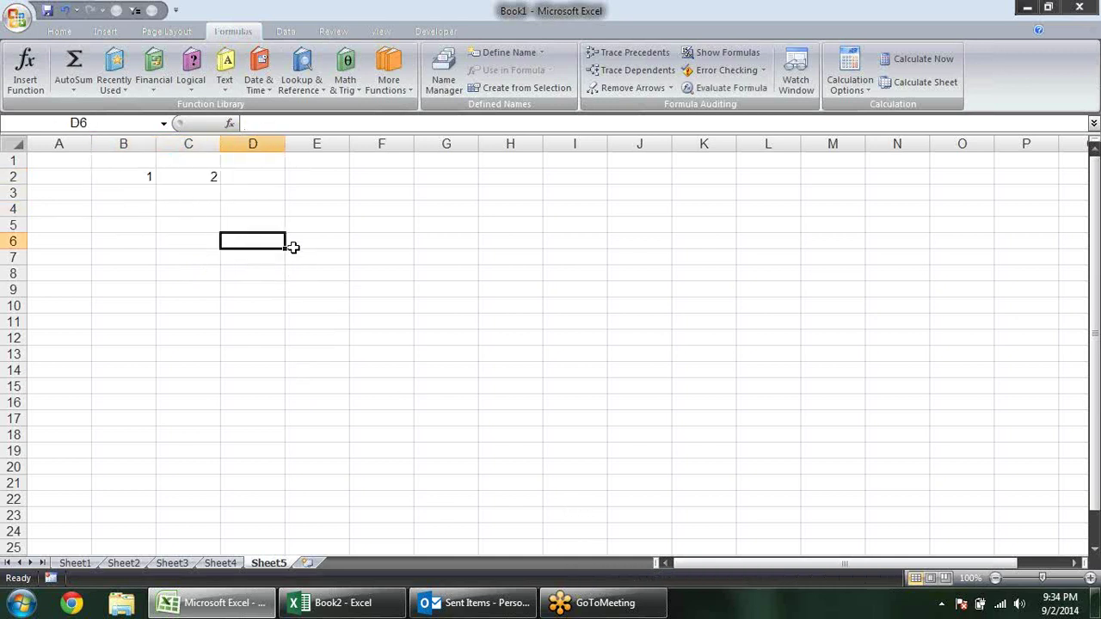
Step: Extend the array over B2:C4 and change it to ={1,2,3,4}
{"action": "left_click", "coordinate": [148, 177]}
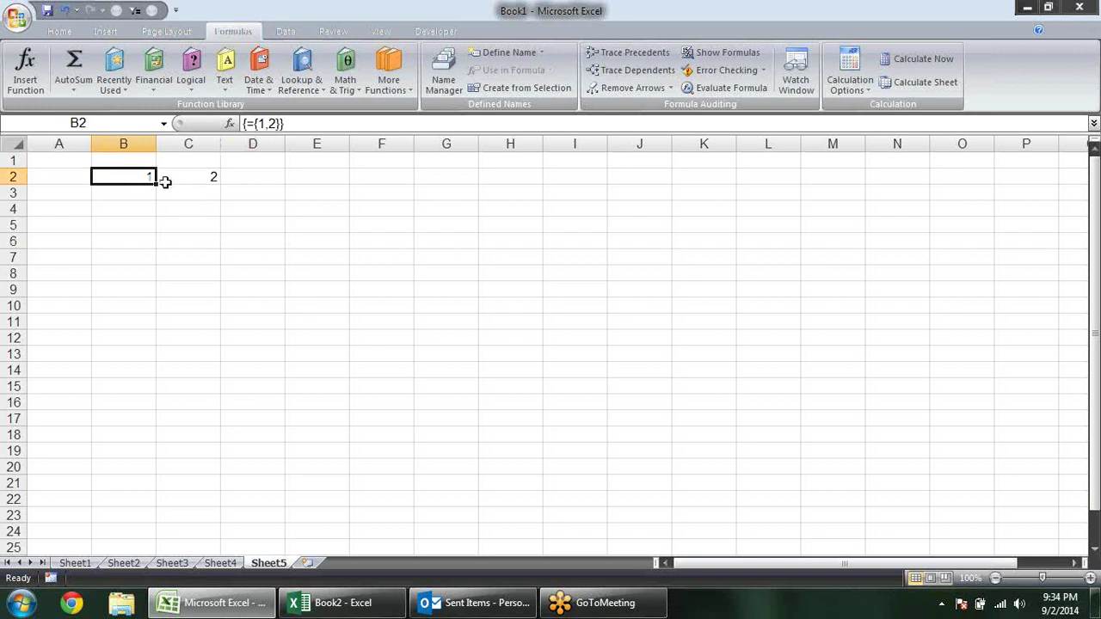
{"action": "left_click_drag", "start_coordinate": [146, 178], "coordinate": [218, 212]}
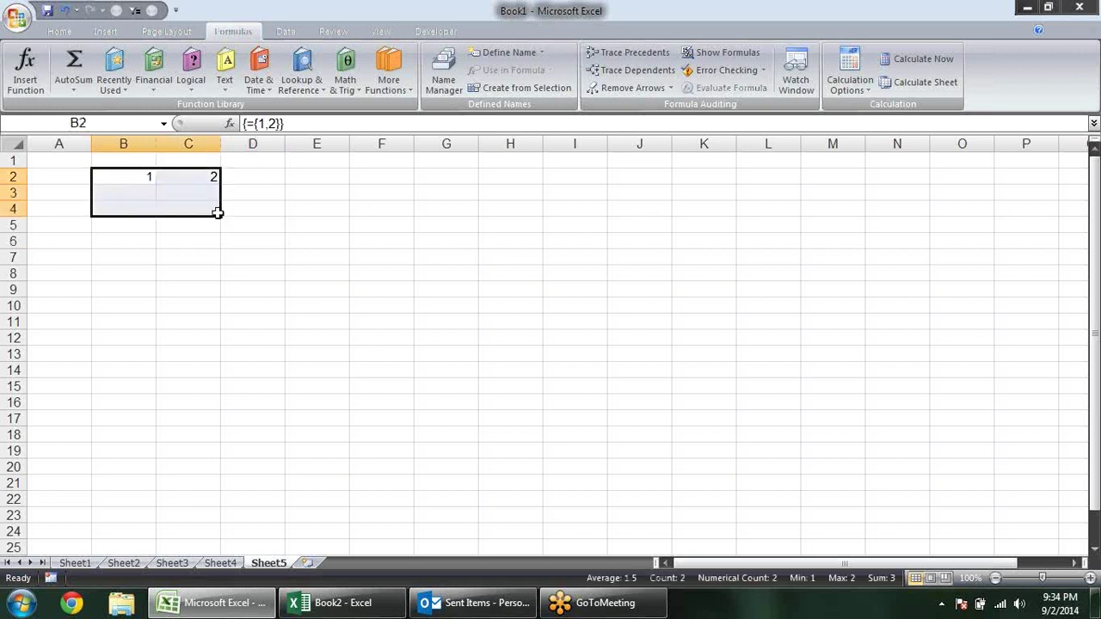
{"action": "key", "text": "F2"}
{"action": "key", "text": "ctrl+shift+Return"}
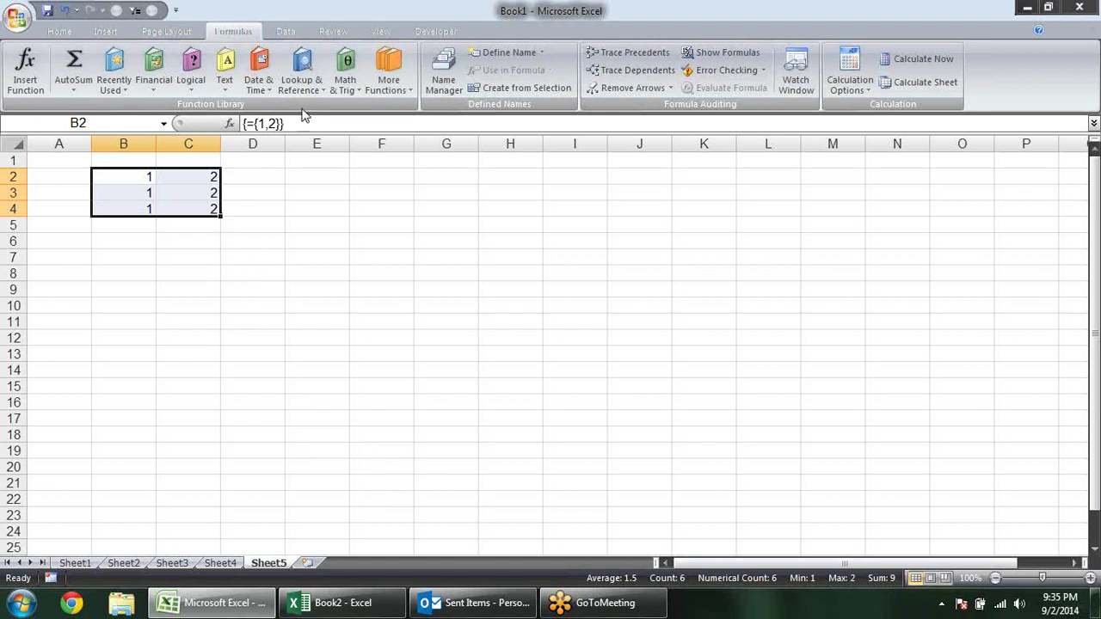
{"action": "left_click", "coordinate": [279, 123]}
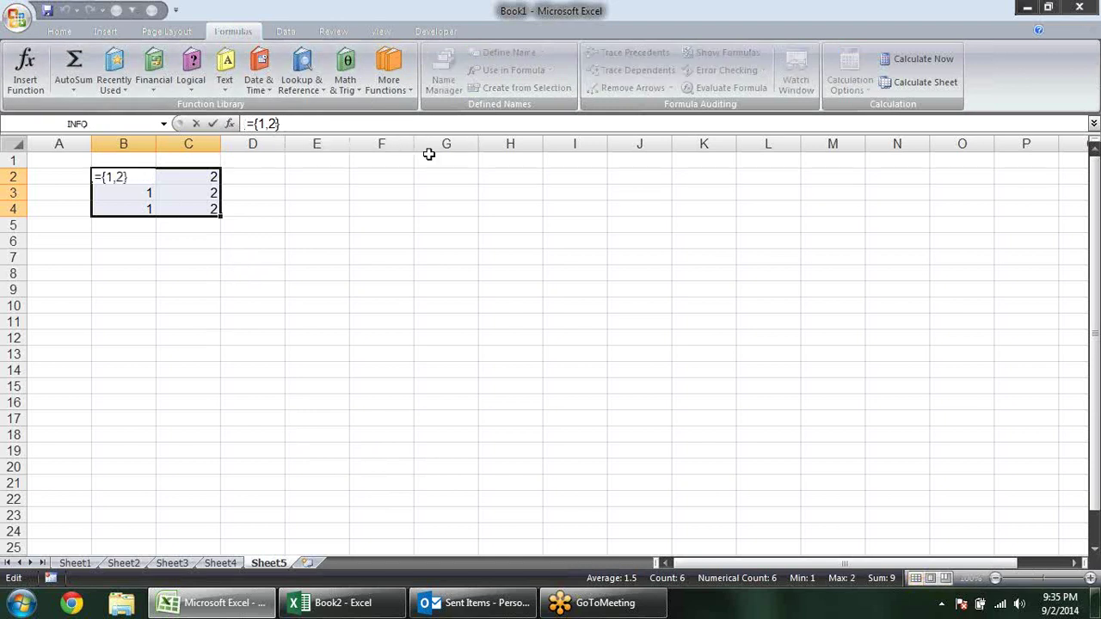
{"action": "type", "text": ",3,4"}
{"action": "key", "text": "ctrl+shift+Return"}
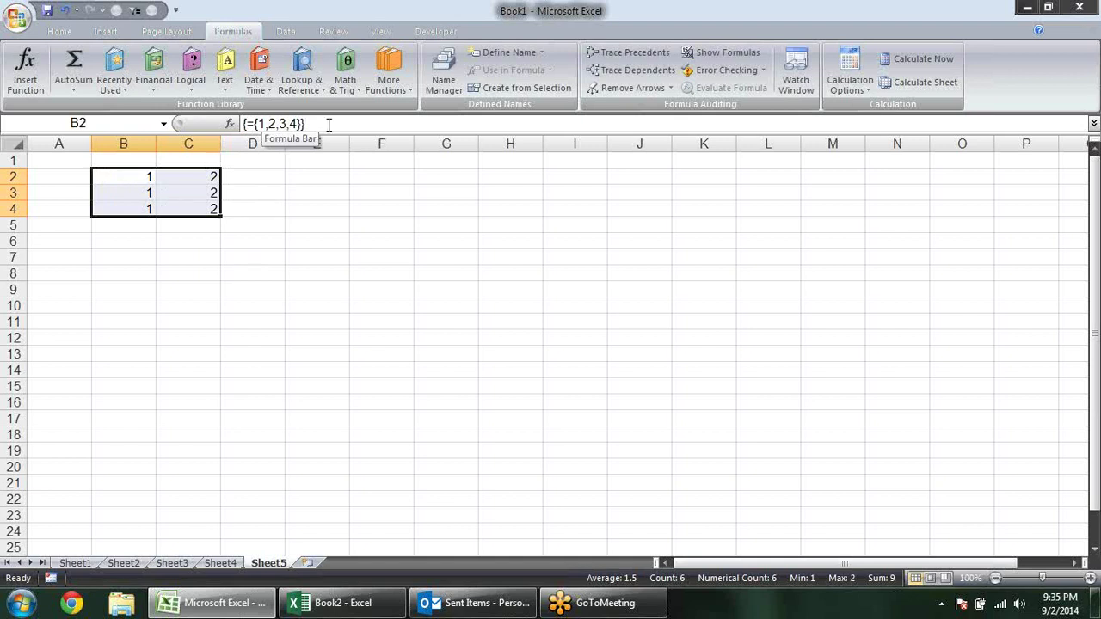
Step: Inspect cells B2 through F2 and the B2 array formula, leaving it unchanged
{"action": "left_click", "coordinate": [131, 179]}
{"action": "left_click", "coordinate": [188, 174]}
{"action": "left_click", "coordinate": [258, 176]}
{"action": "left_click", "coordinate": [301, 175]}
{"action": "left_click", "coordinate": [206, 177]}
{"action": "left_click", "coordinate": [245, 176]}
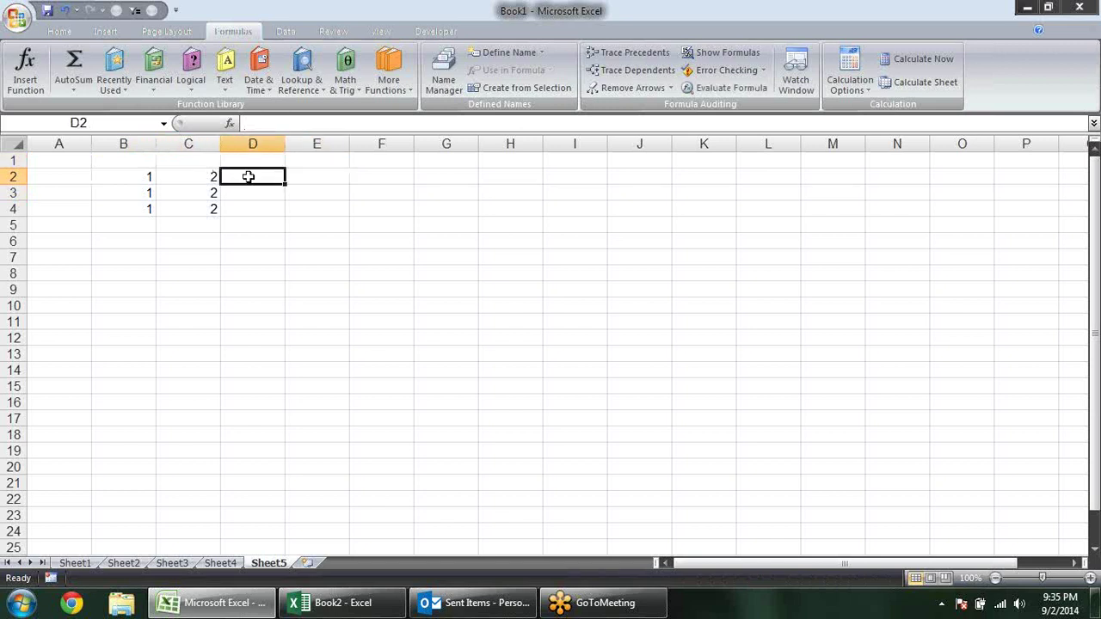
{"action": "left_click", "coordinate": [329, 178]}
{"action": "left_click", "coordinate": [370, 178]}
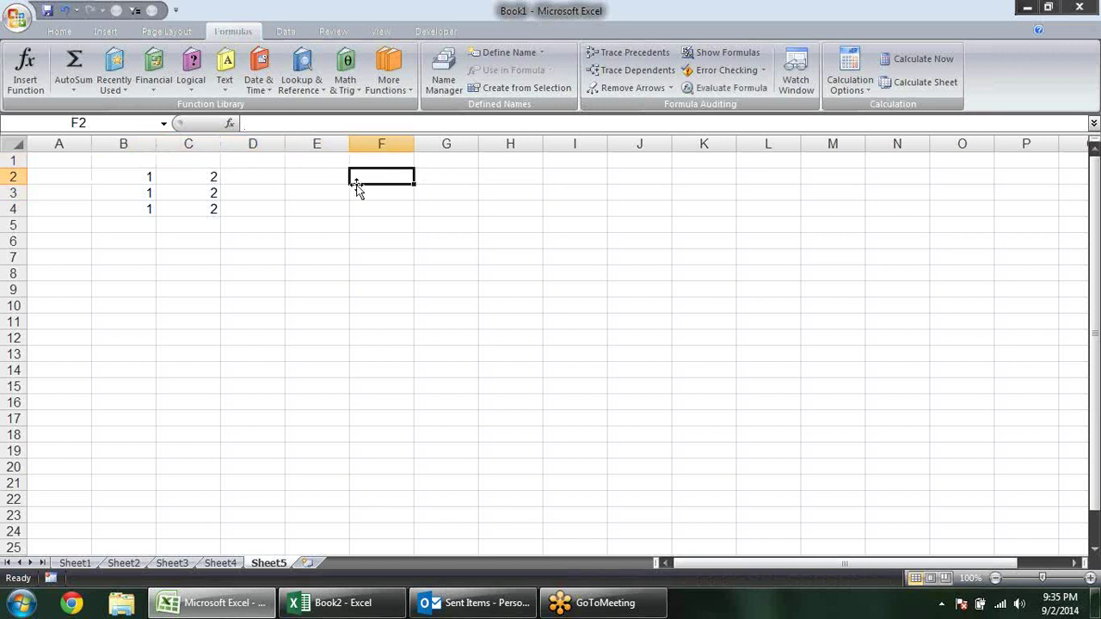
{"action": "left_click", "coordinate": [148, 176]}
{"action": "double_click", "coordinate": [148, 175]}
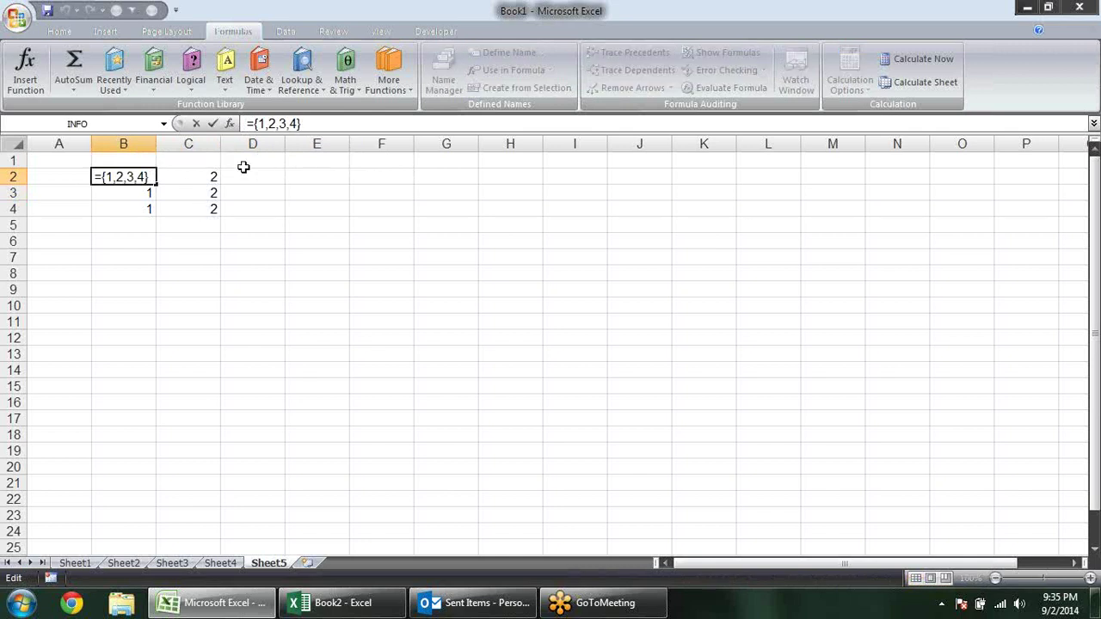
{"action": "key", "text": "Escape"}
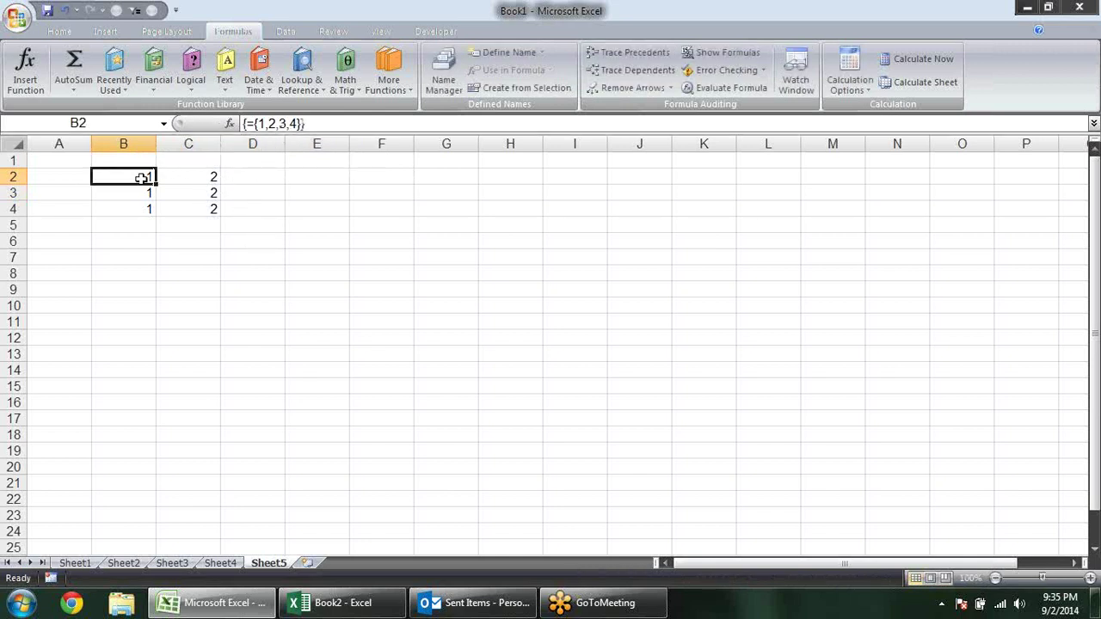
Step: Change the B2:C4 array to the two-row constant ={1,2;3,4} and check its cells
{"action": "left_click_drag", "start_coordinate": [146, 177], "coordinate": [165, 203]}
{"action": "left_click", "coordinate": [275, 124]}
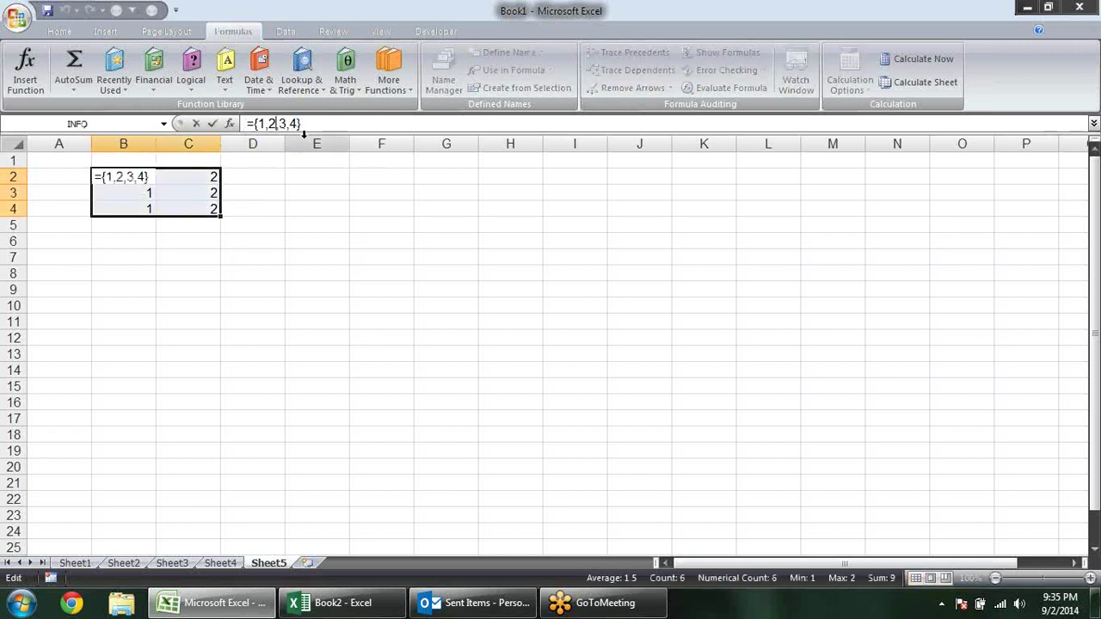
{"action": "key", "text": "BackSpace"}
{"action": "type", "text": ";"}
{"action": "key", "text": "ctrl+shift+Return"}
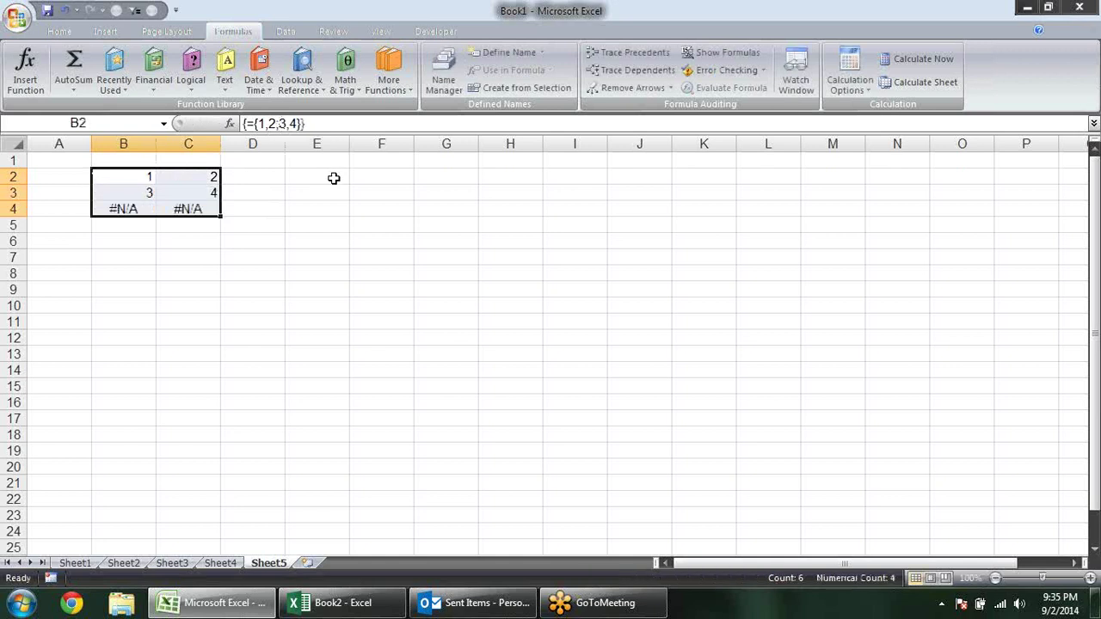
{"action": "left_click", "coordinate": [264, 212]}
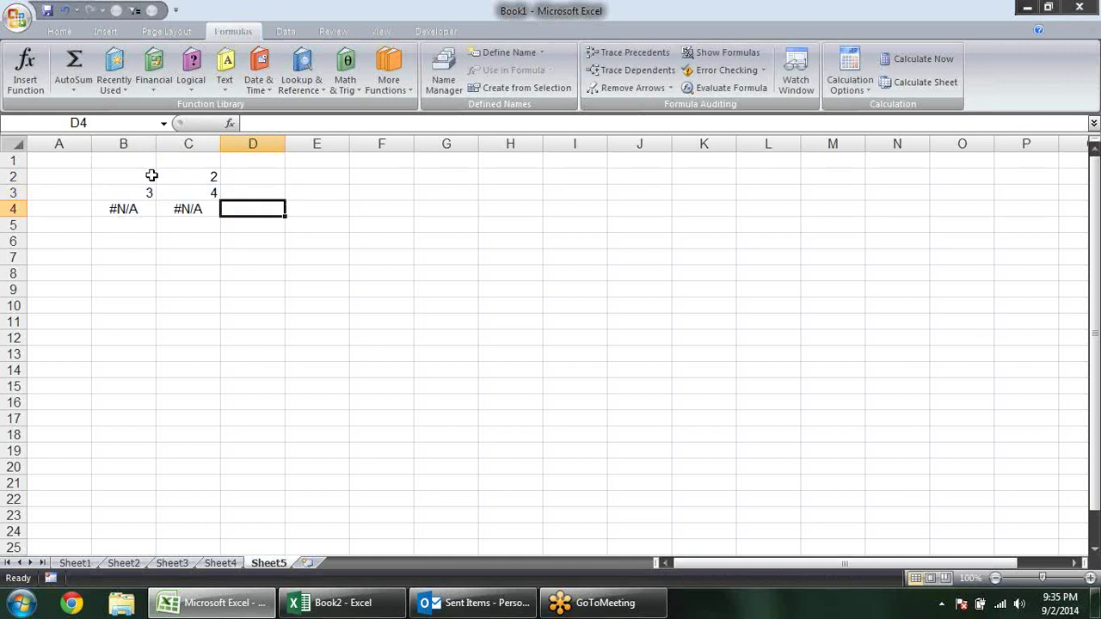
{"action": "left_click", "coordinate": [188, 176]}
{"action": "left_click", "coordinate": [148, 194]}
{"action": "left_click", "coordinate": [185, 193]}
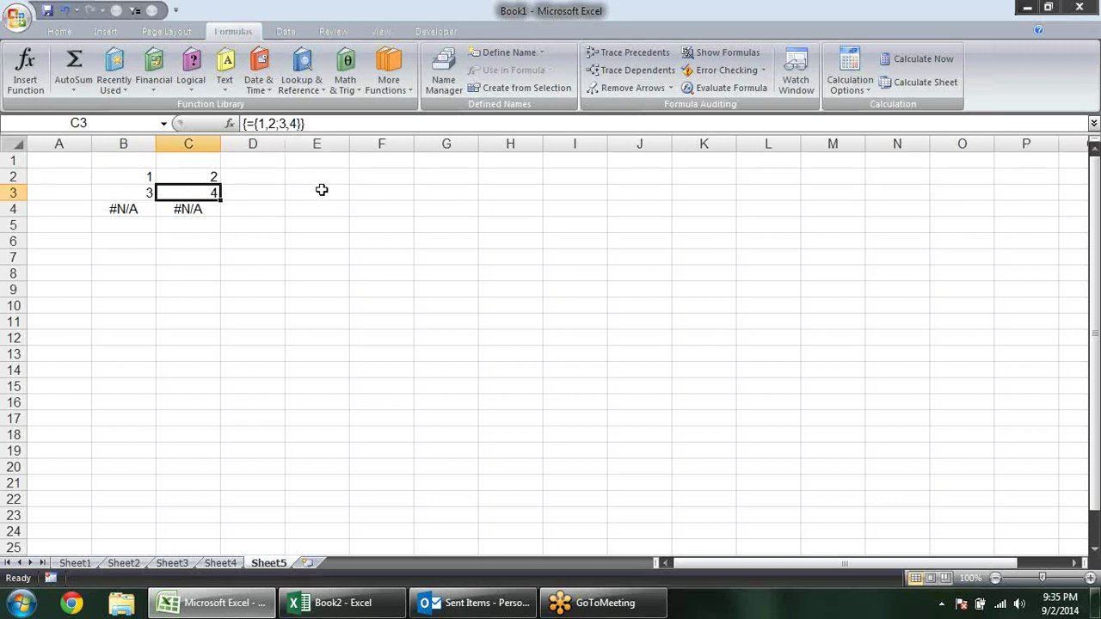
Step: Array-enter ={1;2;3;4;5} across E3:E13, showing 1–5 then #N/A
{"action": "left_click_drag", "start_coordinate": [320, 189], "coordinate": [347, 346]}
{"action": "type", "text": "=("}
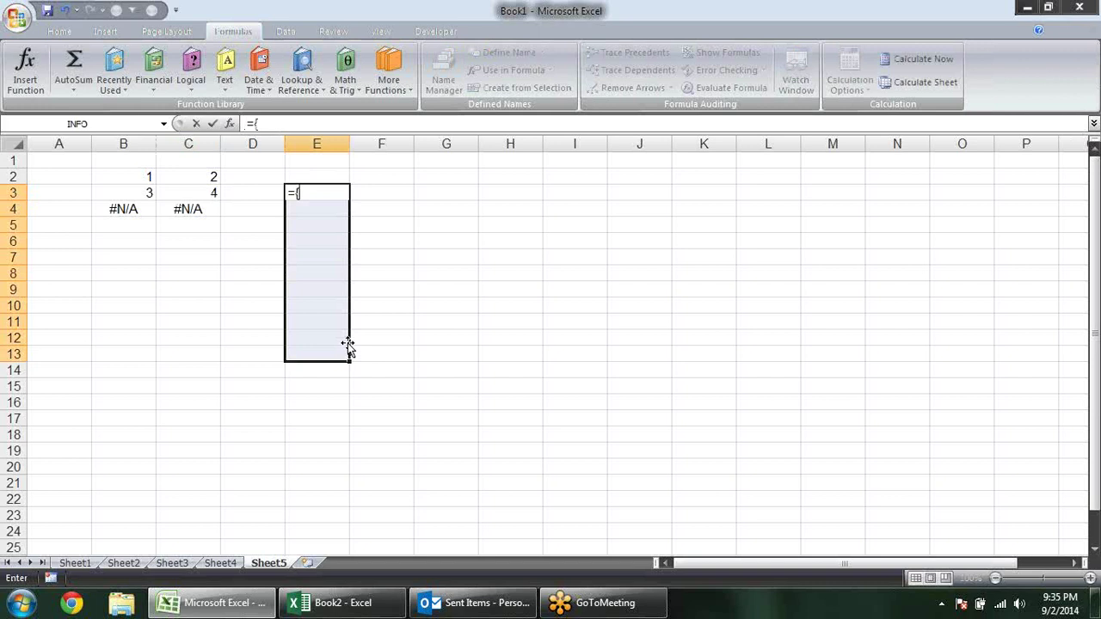
{"action": "type", "text": "2;3"}
{"action": "type", "text": ";4"}
{"action": "type", "text": ";5"}
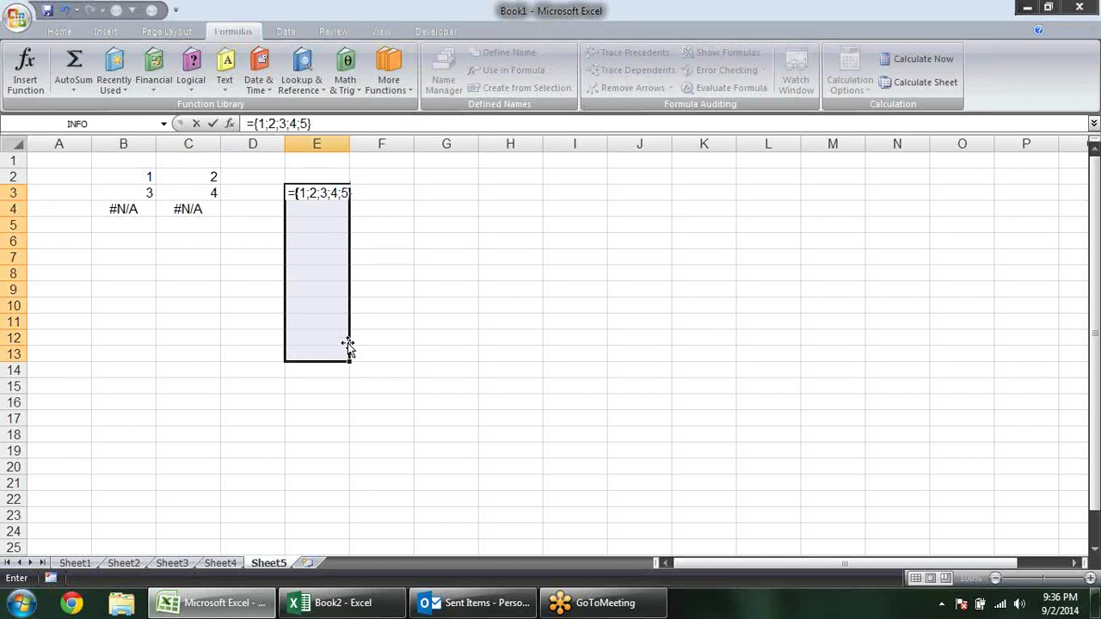
{"action": "key", "text": "ctrl+shift+Return"}
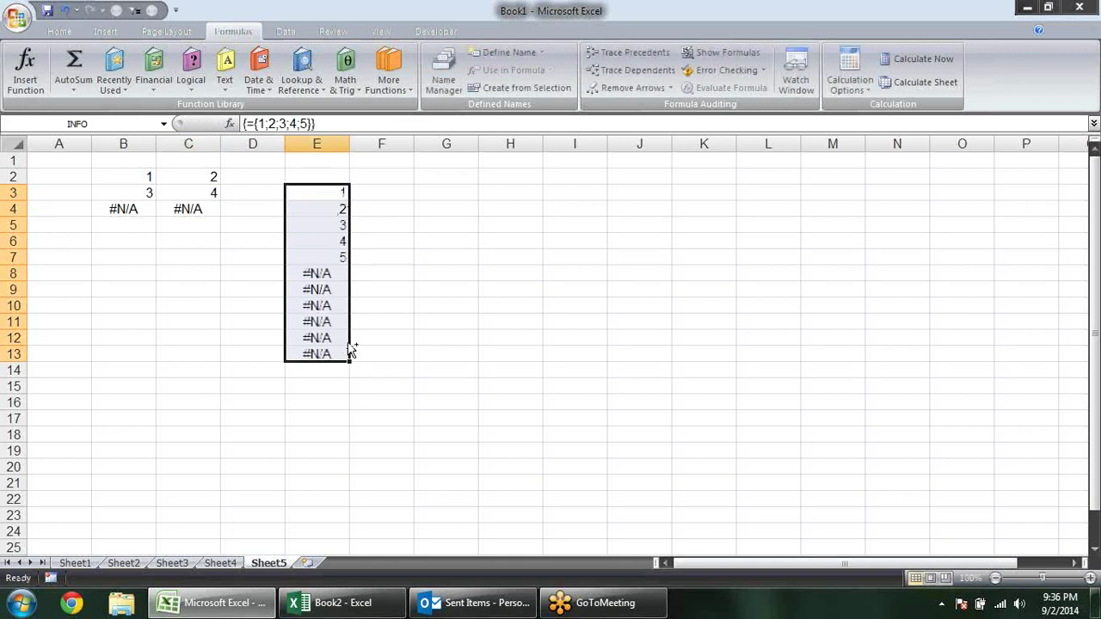
{"action": "left_click_drag", "start_coordinate": [418, 274], "coordinate": [747, 268]}
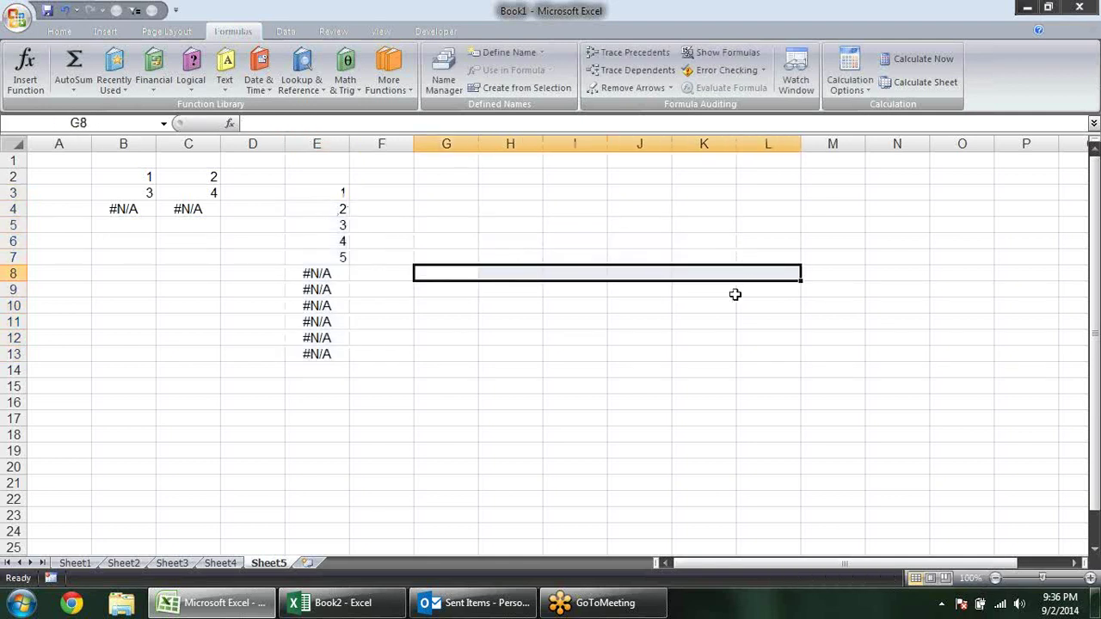
Step: Array-enter ={1,2,3,4} across G8:L8, leaving #N/A in K8:L8, then review column E's results
{"action": "type", "text": "={1"}
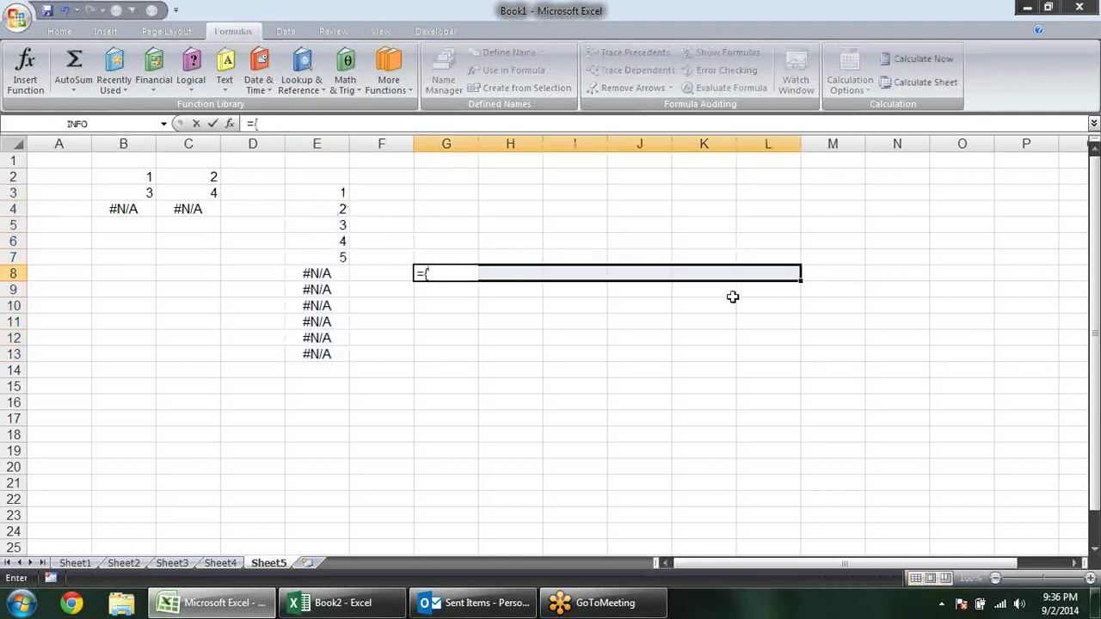
{"action": "type", "text": ",2,3,4"}
{"action": "key", "text": "ctrl+shift+Return"}
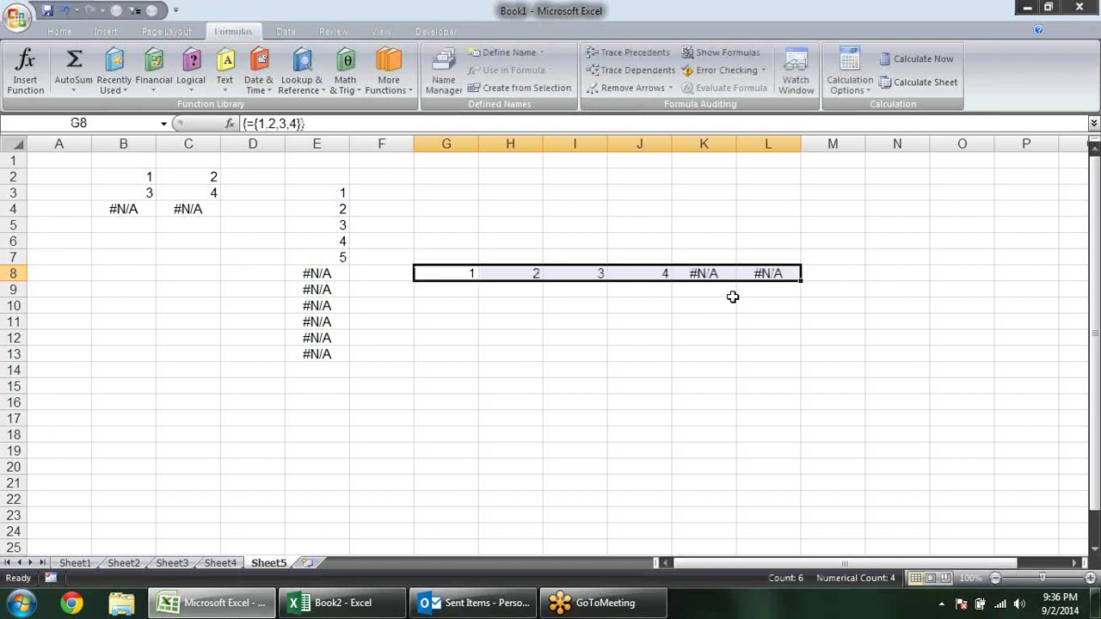
{"action": "left_click", "coordinate": [343, 256]}
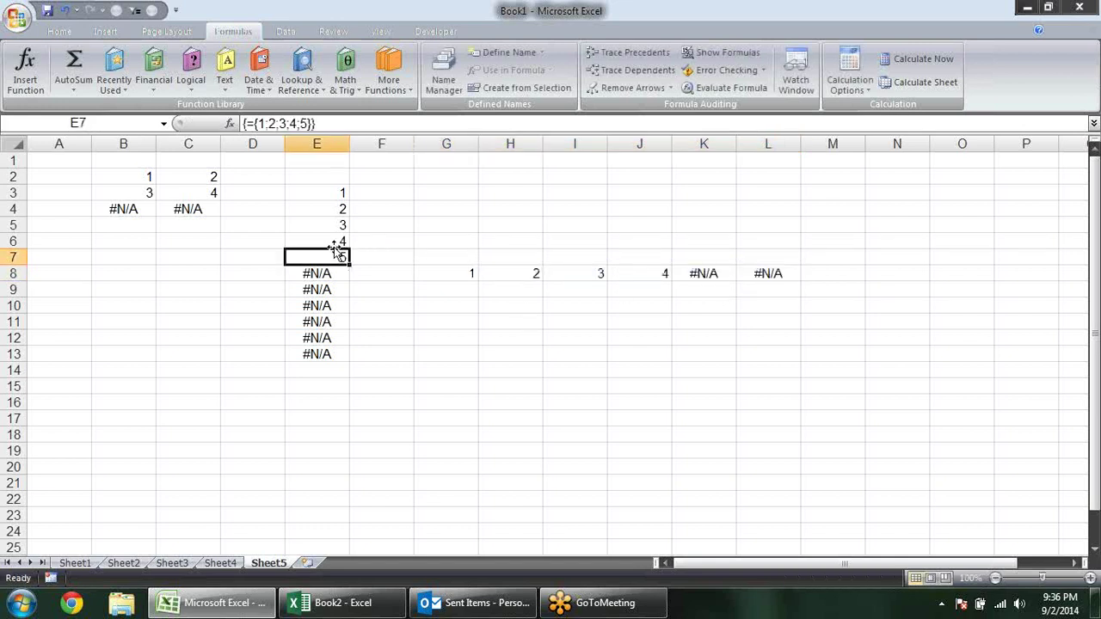
{"action": "left_click", "coordinate": [339, 226]}
{"action": "left_click", "coordinate": [333, 206]}
{"action": "left_click", "coordinate": [344, 241]}
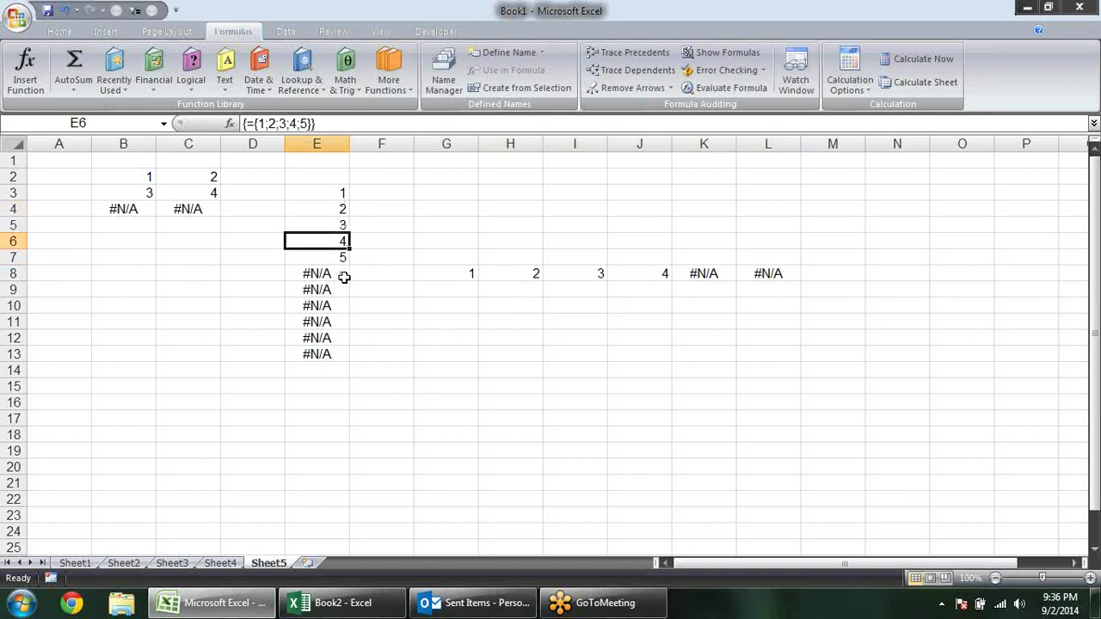
{"action": "left_click", "coordinate": [343, 273]}
{"action": "left_click", "coordinate": [331, 301]}
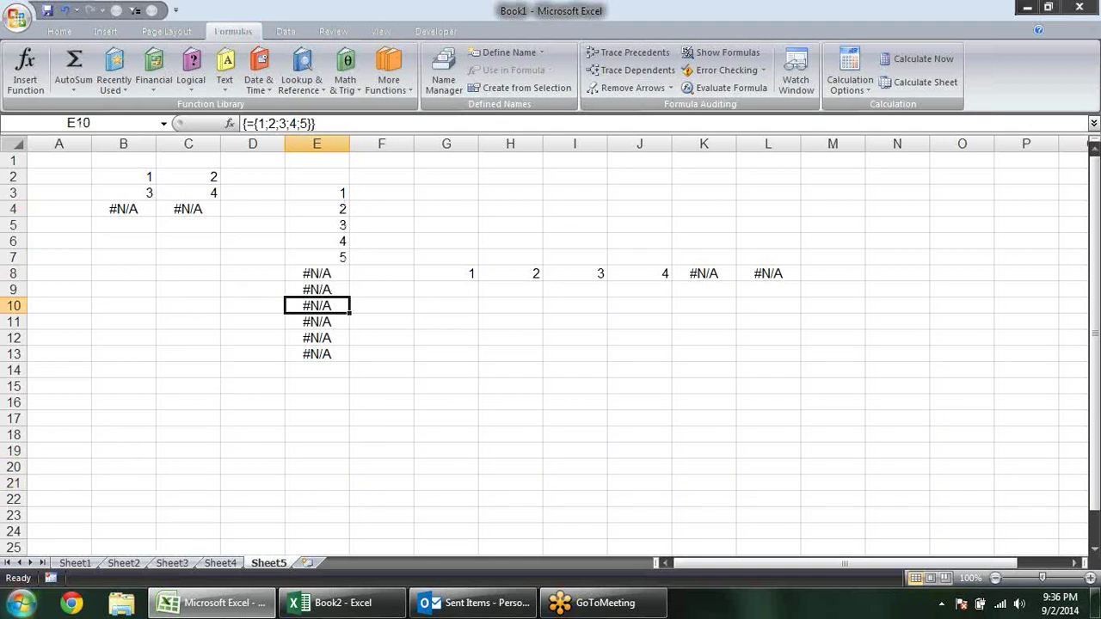
{"action": "left_click", "coordinate": [232, 388]}
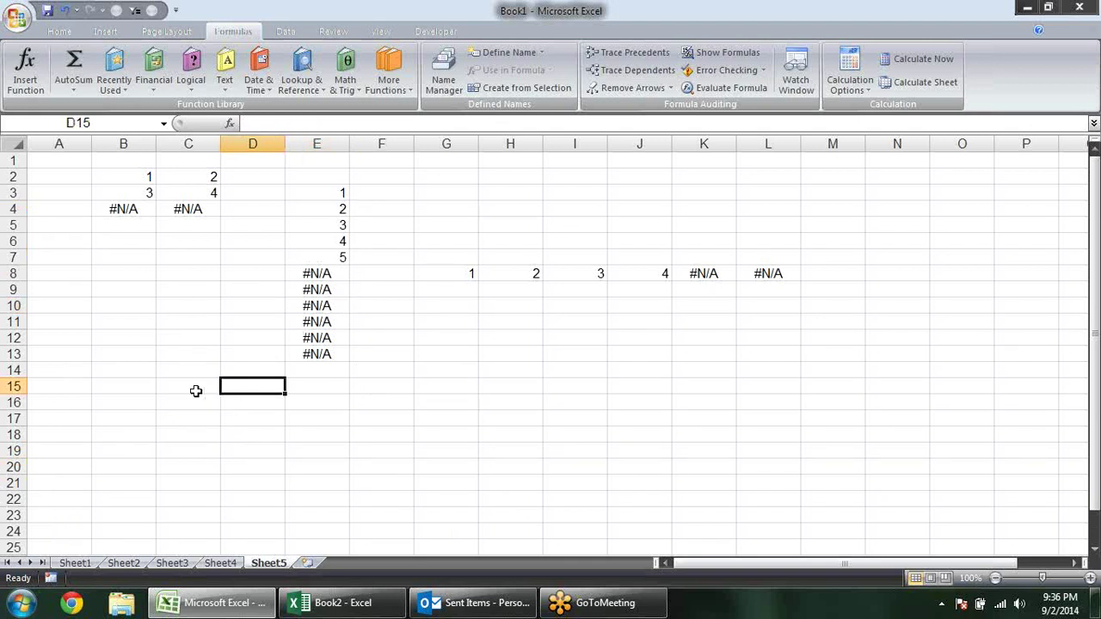
{"action": "left_click", "coordinate": [313, 208]}
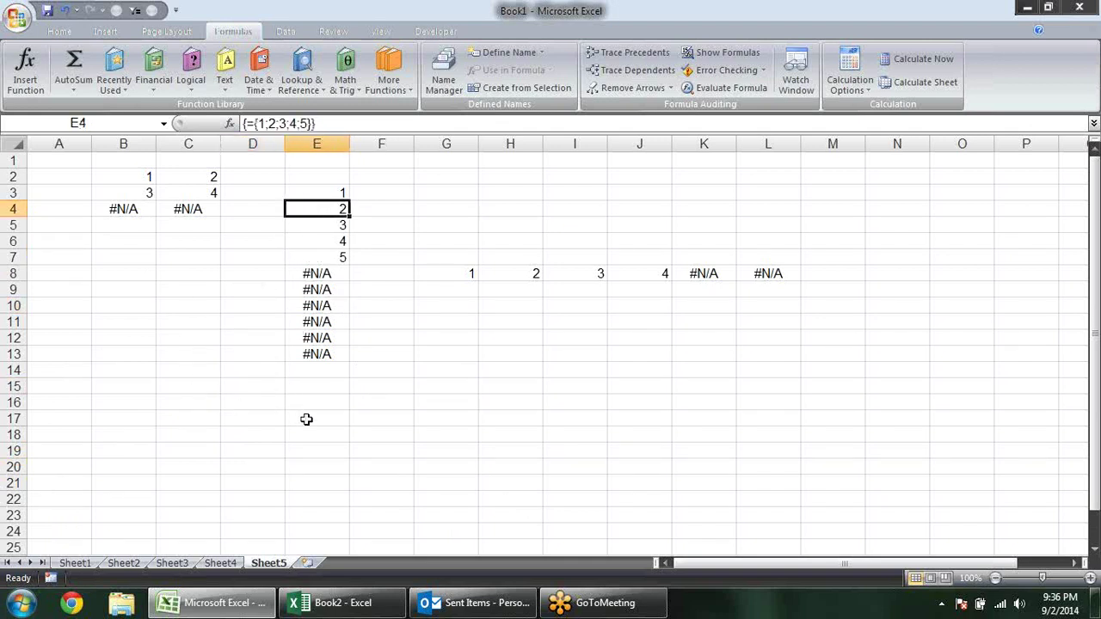
{"action": "left_click", "coordinate": [86, 387]}
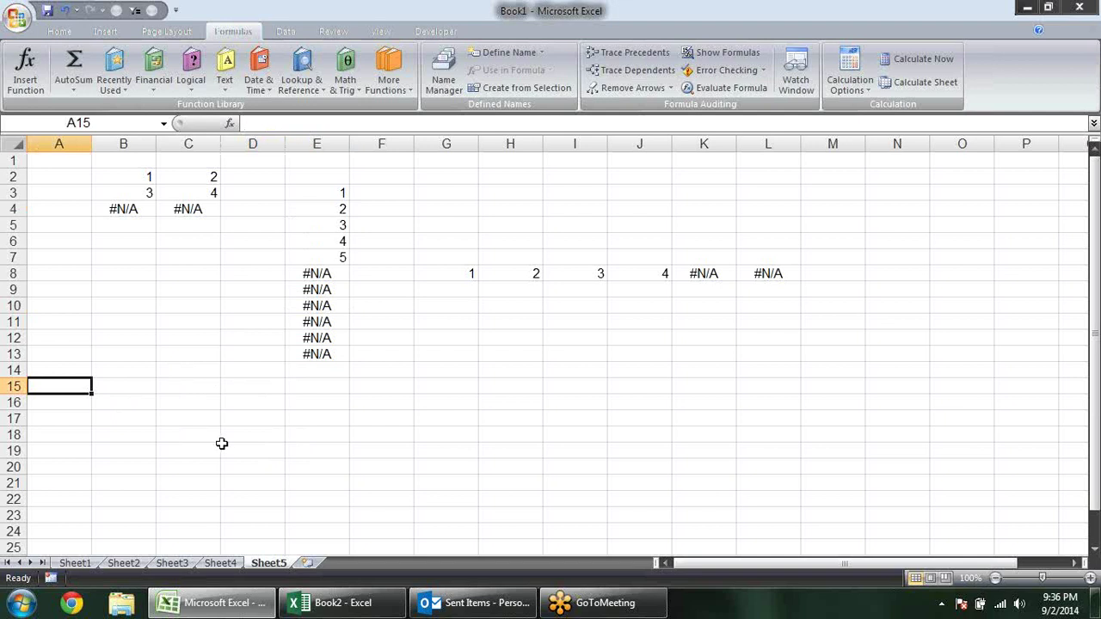
Step: Enter the sample name sandeep in A15
{"action": "type", "text": "sandeep"}
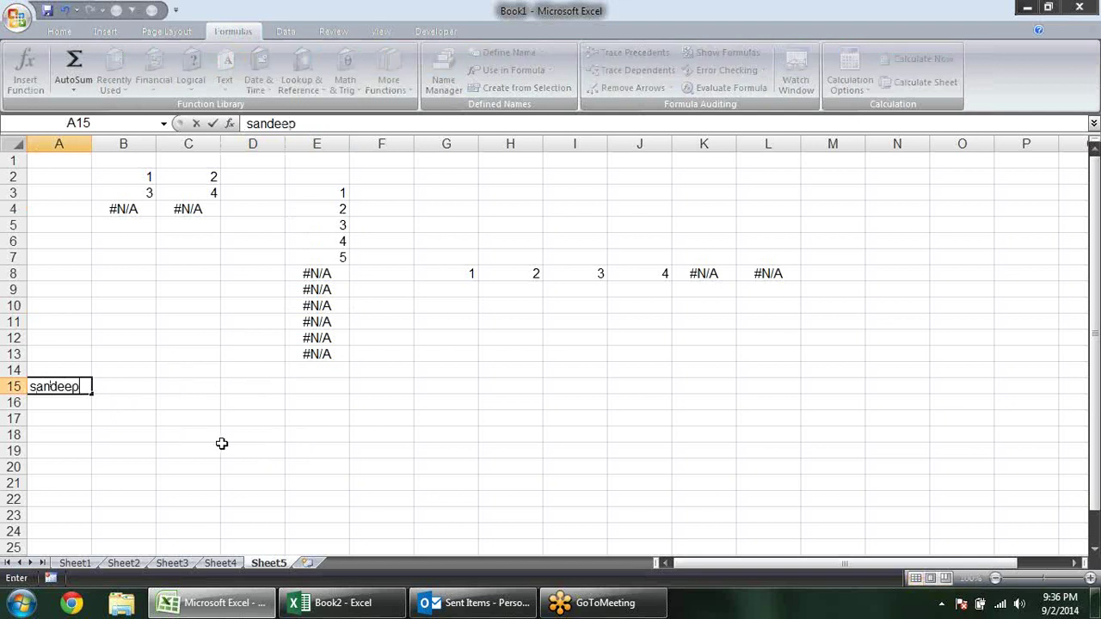
{"action": "key", "text": "Tab"}
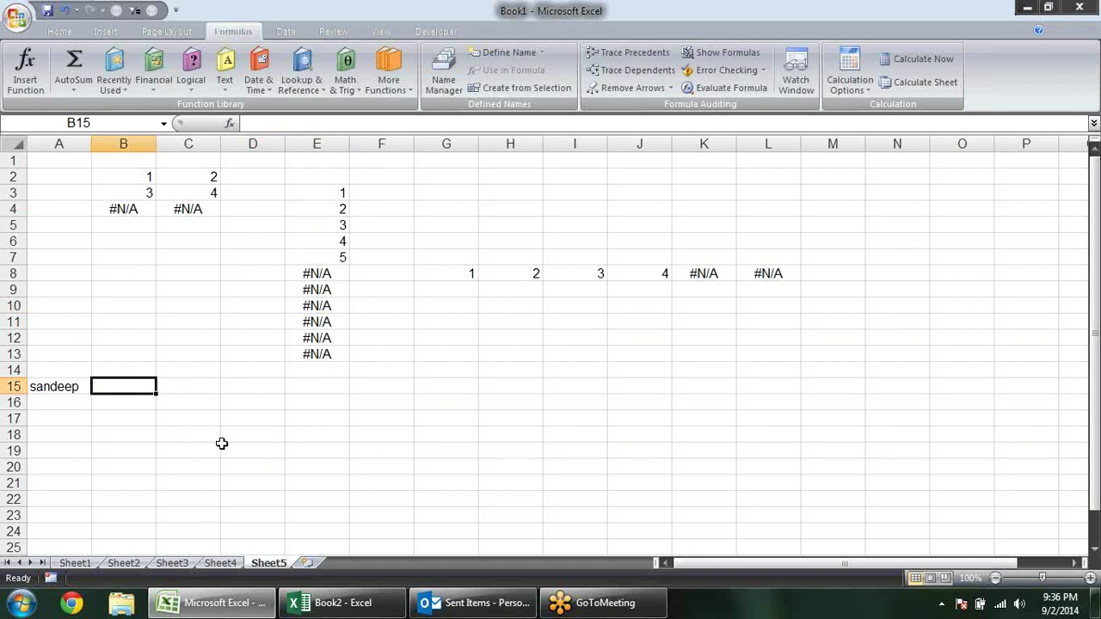
{"action": "type", "text": "="}
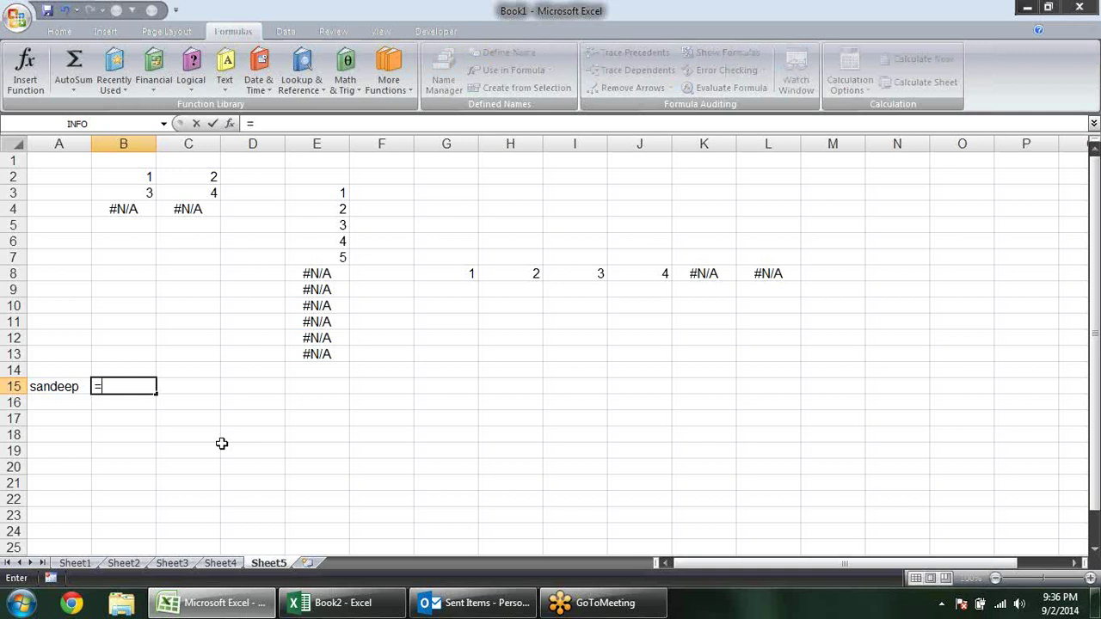
{"action": "type", "text": "nid"}
{"action": "key", "text": "Escape"}
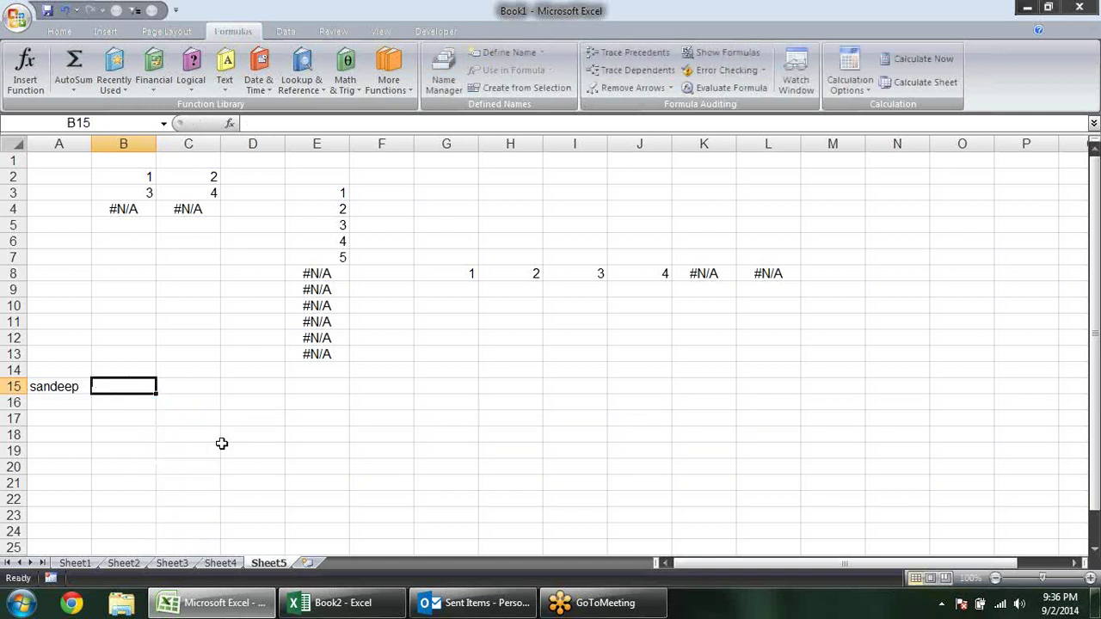
{"action": "key", "text": "Up"}
{"action": "key", "text": "Left"}
{"action": "key", "text": "Down"}
{"action": "key", "text": "Down"}
{"action": "key", "text": "Right"}
{"action": "key", "text": "Down"}
{"action": "key", "text": "Up"}
{"action": "key", "text": "Right"}
{"action": "key", "text": "Right"}
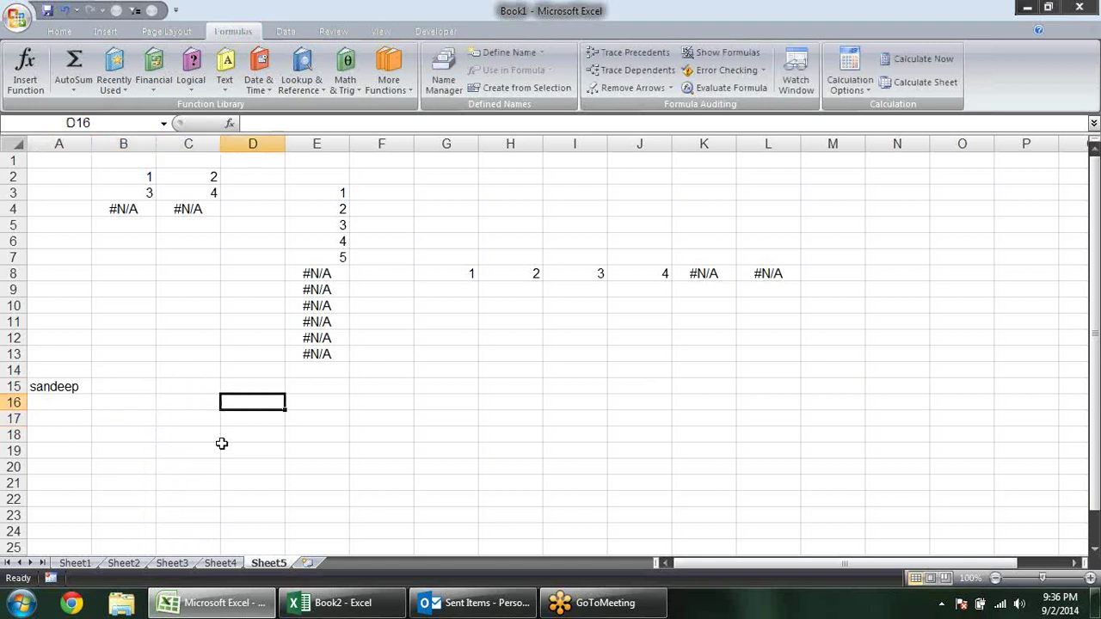
{"action": "key", "text": "Right"}
{"action": "key", "text": "Right"}
{"action": "key", "text": "Left"}
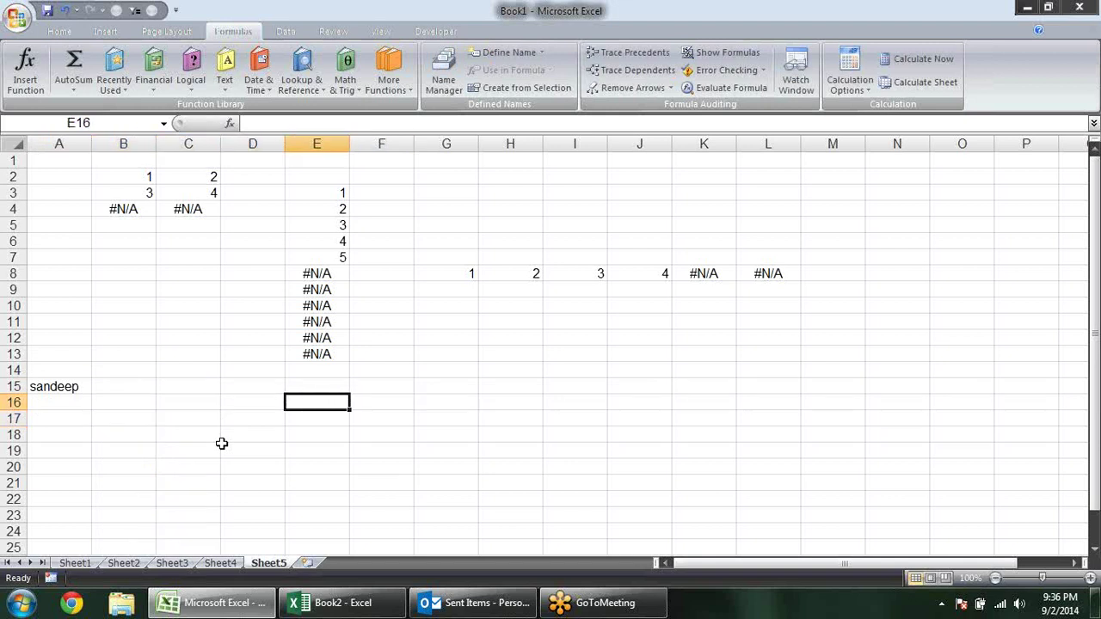
{"action": "key", "text": "Left"}
{"action": "key", "text": "Left"}
Step: Narrow columns B through I so the #N/A cells show ###
{"action": "mouse_move", "coordinate": [123, 144]}
{"action": "left_mouse_down"}
{"action": "mouse_move", "coordinate": [590, 175]}
{"action": "mouse_move", "coordinate": [573, 135]}
{"action": "left_mouse_up"}
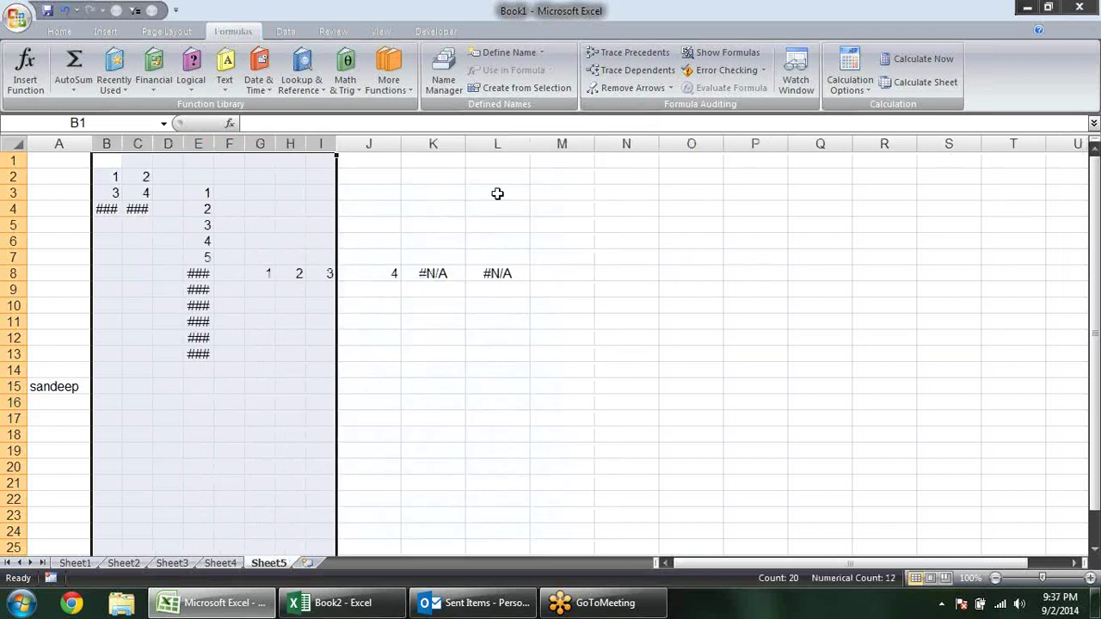
{"action": "left_click", "coordinate": [381, 366]}
{"action": "left_click", "coordinate": [119, 388]}
{"action": "left_click", "coordinate": [155, 386]}
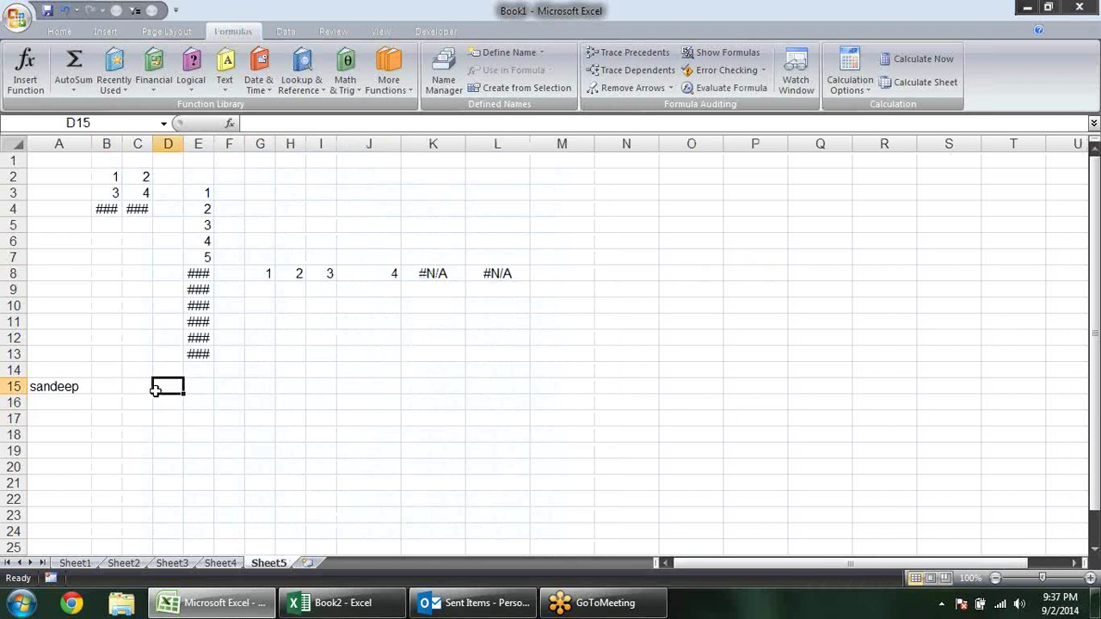
{"action": "left_click", "coordinate": [226, 391]}
{"action": "key", "text": "Return"}
{"action": "left_click", "coordinate": [118, 384]}
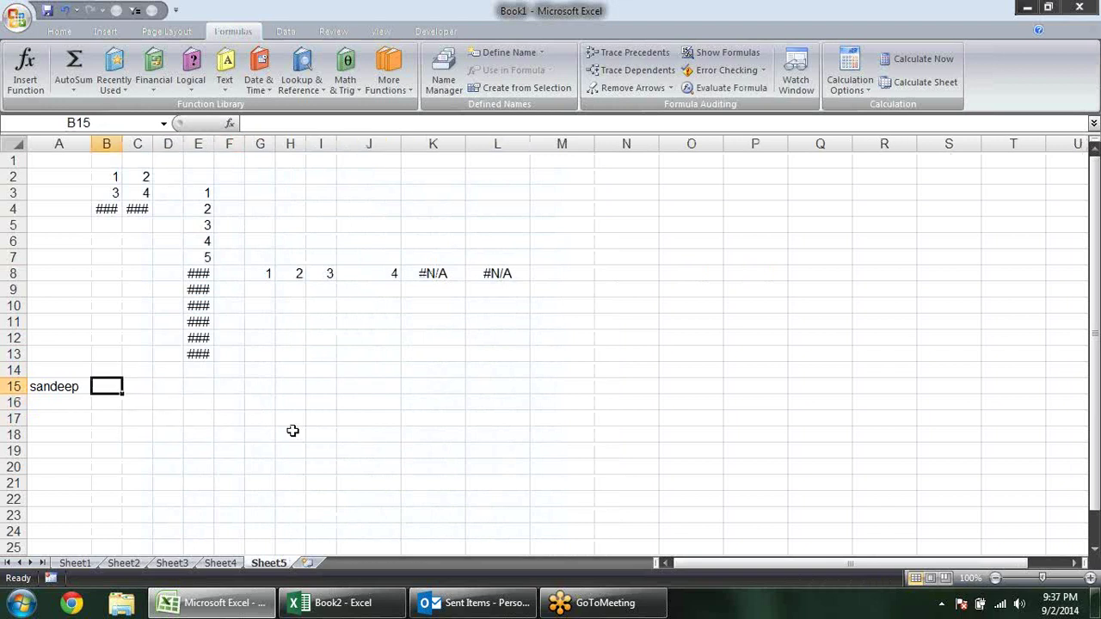
Step: Enter =MID(A15,1,1) in B15 to extract the name's first letter
{"action": "type", "text": "=MID("}
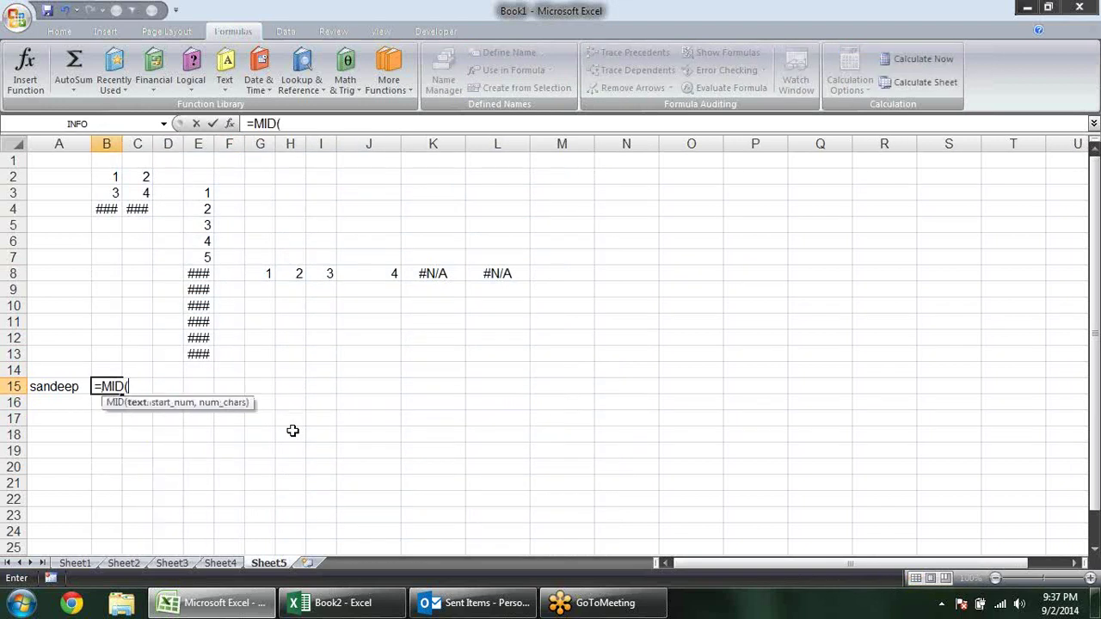
{"action": "left_click", "coordinate": [55, 389]}
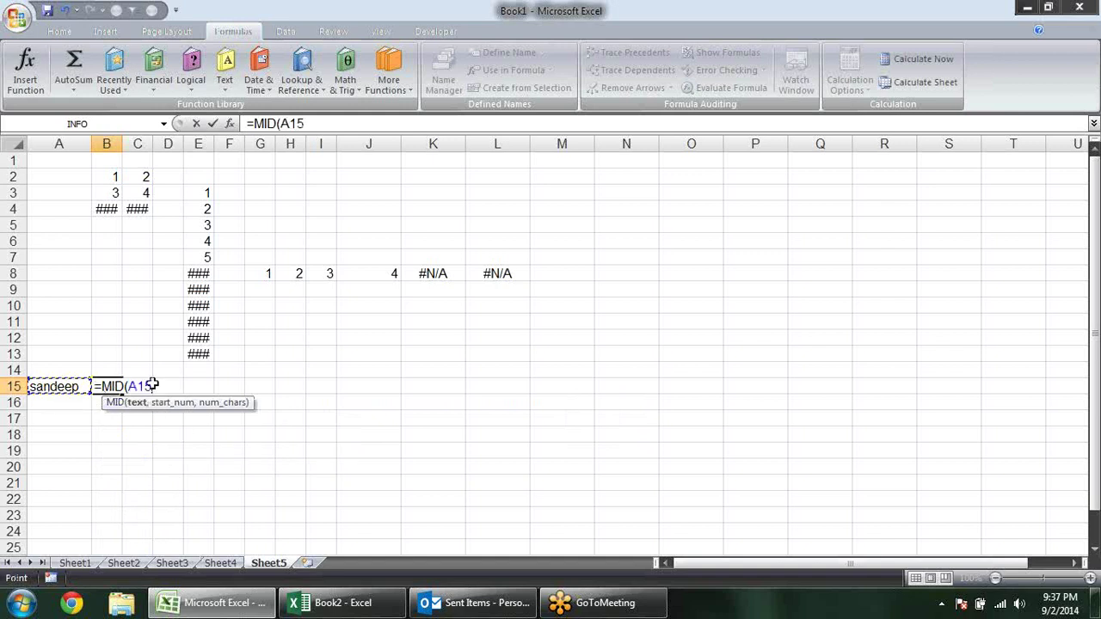
{"action": "type", "text": ","}
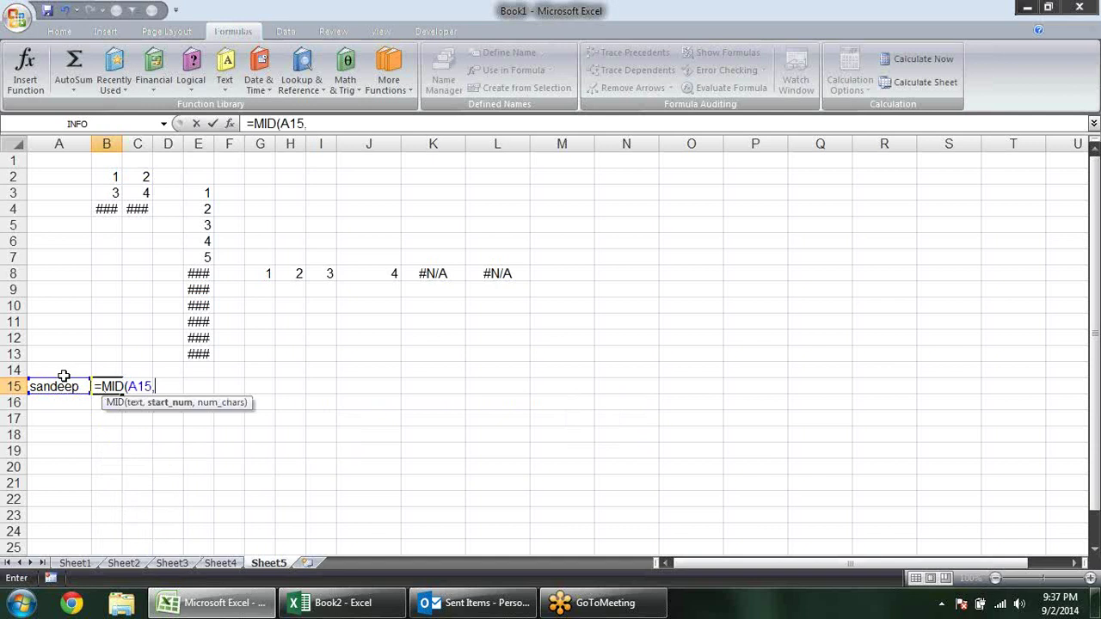
{"action": "type", "text": "1,1"}
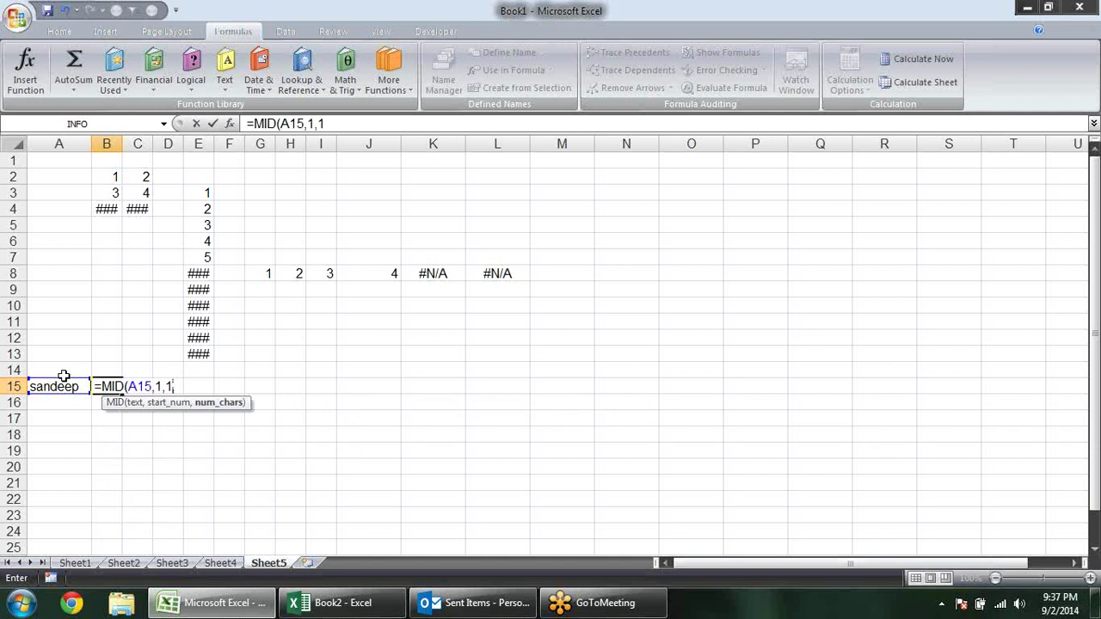
{"action": "key", "text": "Return"}
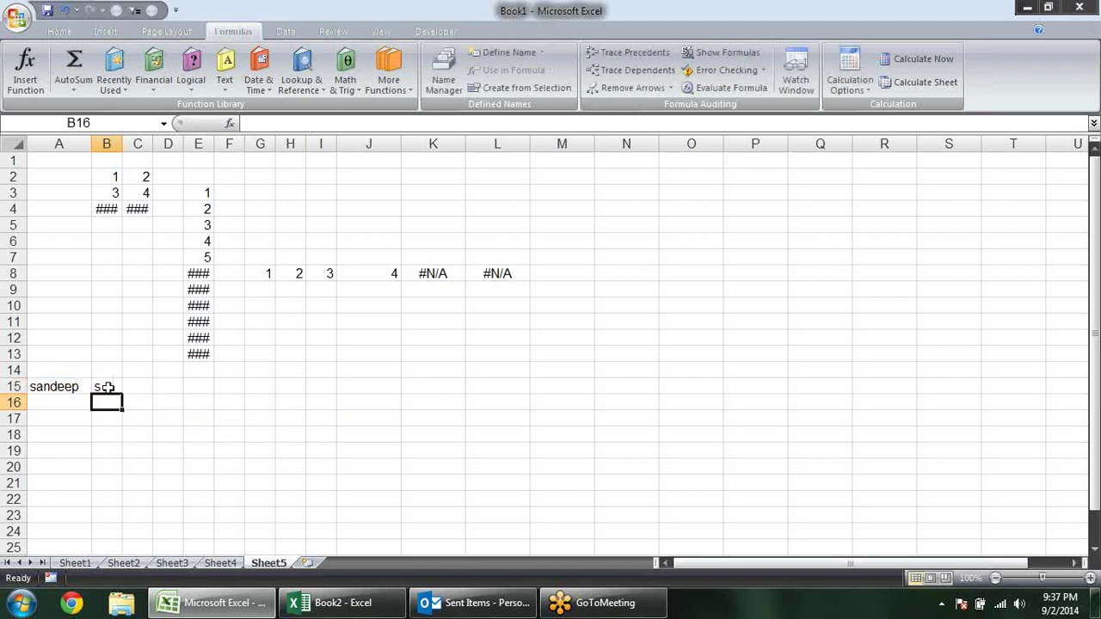
Step: Make the reference absolute as $A$15 and fill the formula across to G15
{"action": "double_click", "coordinate": [108, 387]}
{"action": "left_click", "coordinate": [135, 387]}
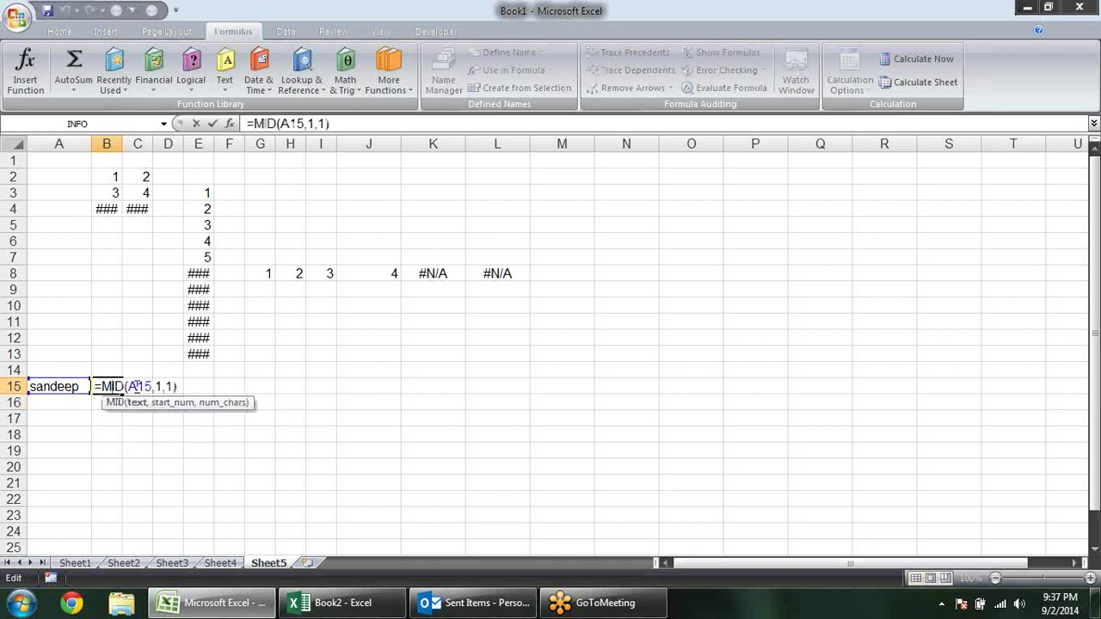
{"action": "key", "text": "F4"}
{"action": "key", "text": "Return"}
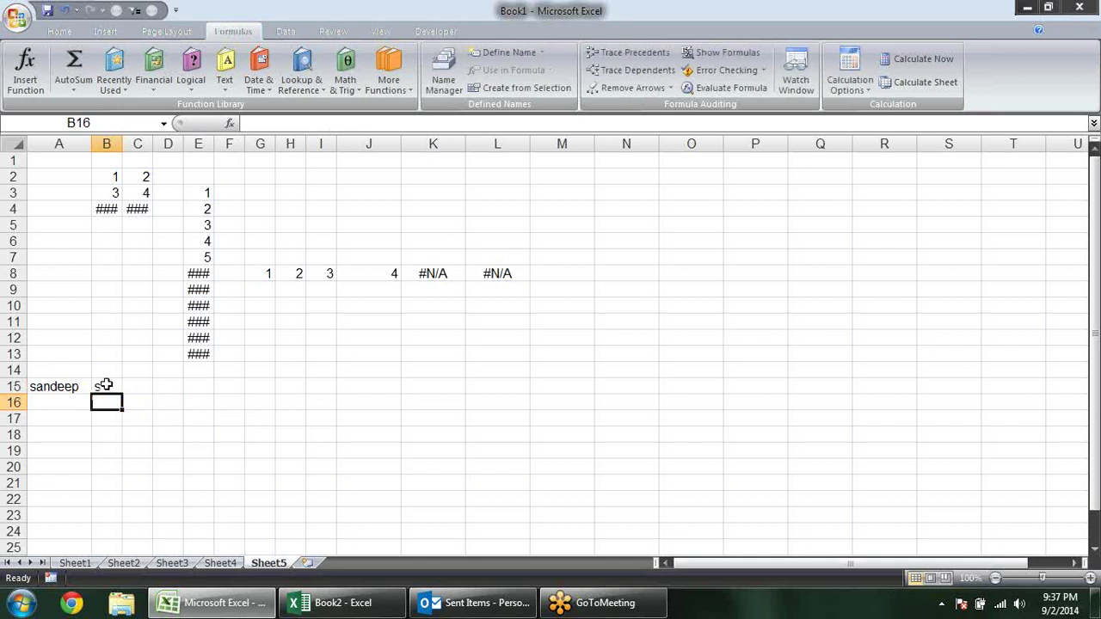
{"action": "left_click", "coordinate": [105, 385]}
{"action": "mouse_move", "coordinate": [121, 393]}
{"action": "left_mouse_down"}
{"action": "mouse_move", "coordinate": [295, 398]}
{"action": "mouse_move", "coordinate": [275, 395]}
{"action": "left_mouse_up"}
{"action": "left_click", "coordinate": [150, 387]}
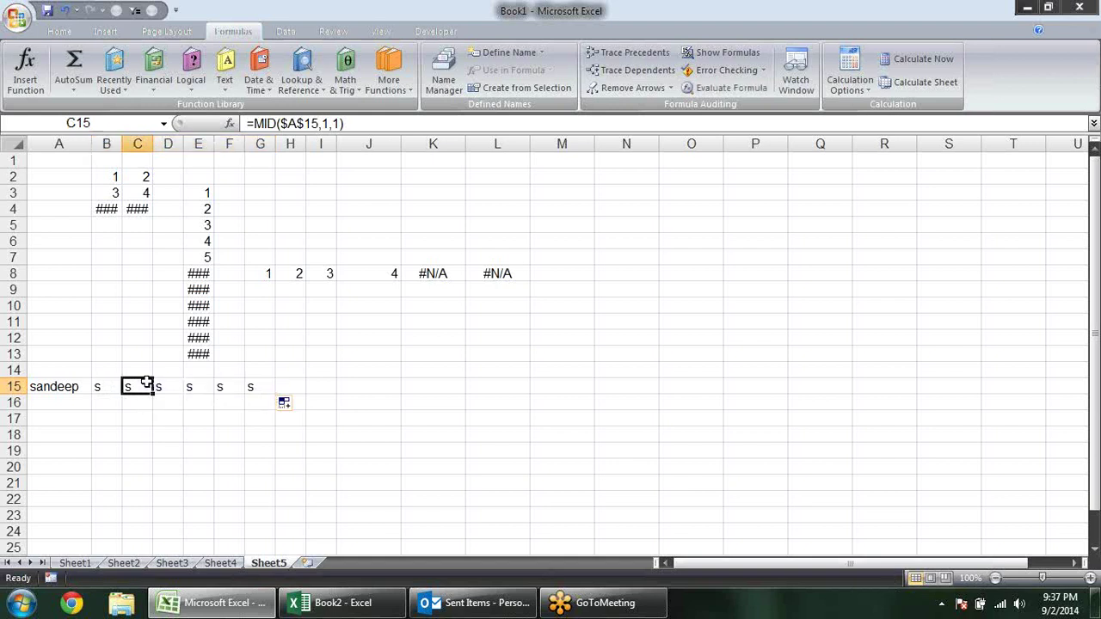
{"action": "double_click", "coordinate": [155, 389]}
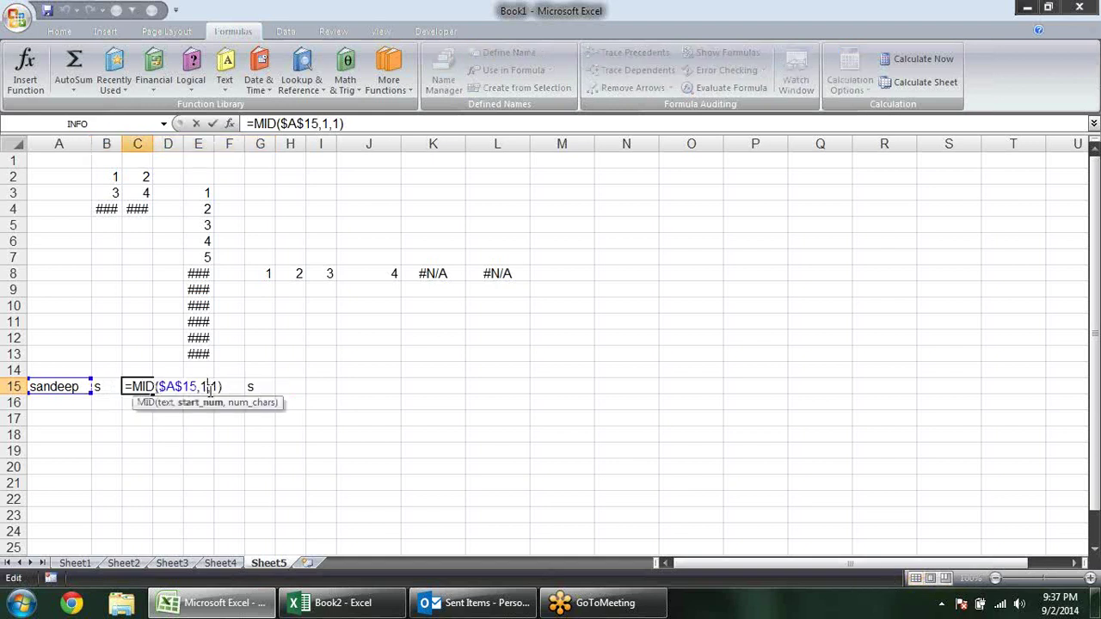
{"action": "key", "text": "BackSpace"}
{"action": "type", "text": "2"}
{"action": "key", "text": "Return"}
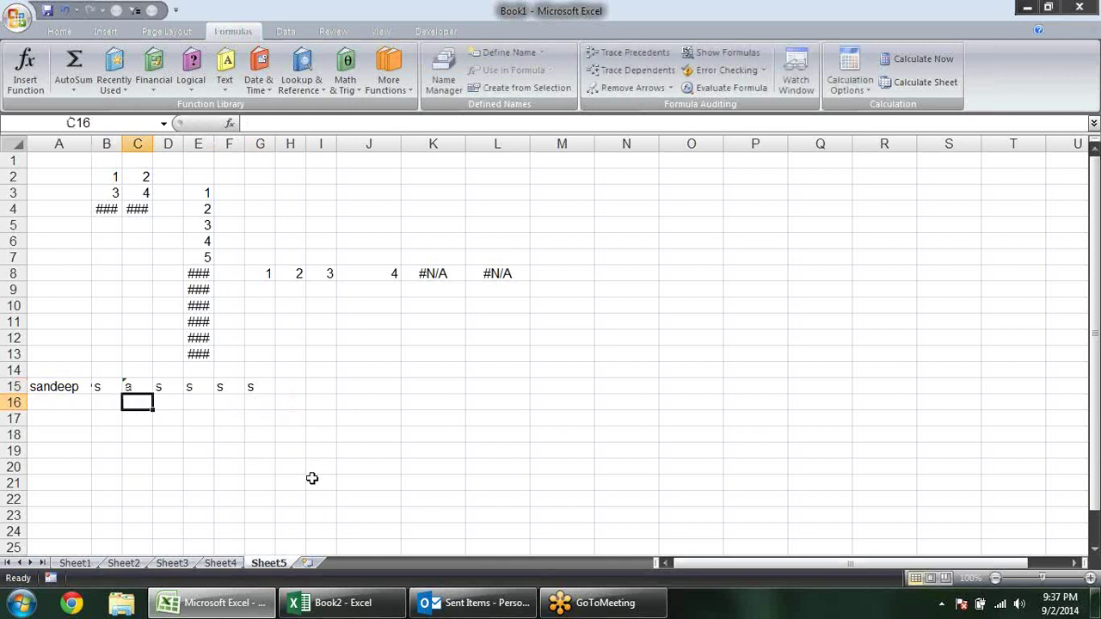
{"action": "key", "text": "Up"}
{"action": "key", "text": "Right"}
{"action": "key", "text": "F2"}
{"action": "key", "text": "BackSpace"}
{"action": "type", "text": "3"}
{"action": "key", "text": "Return"}
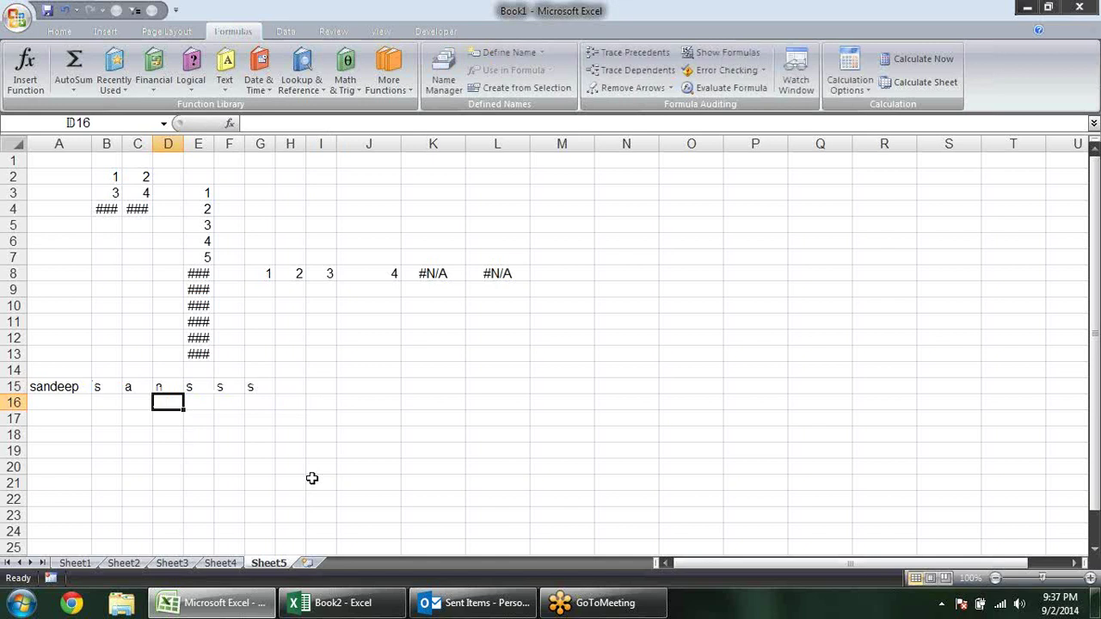
{"action": "key", "text": "Down"}
{"action": "key", "text": "Up"}
{"action": "key", "text": "Up"}
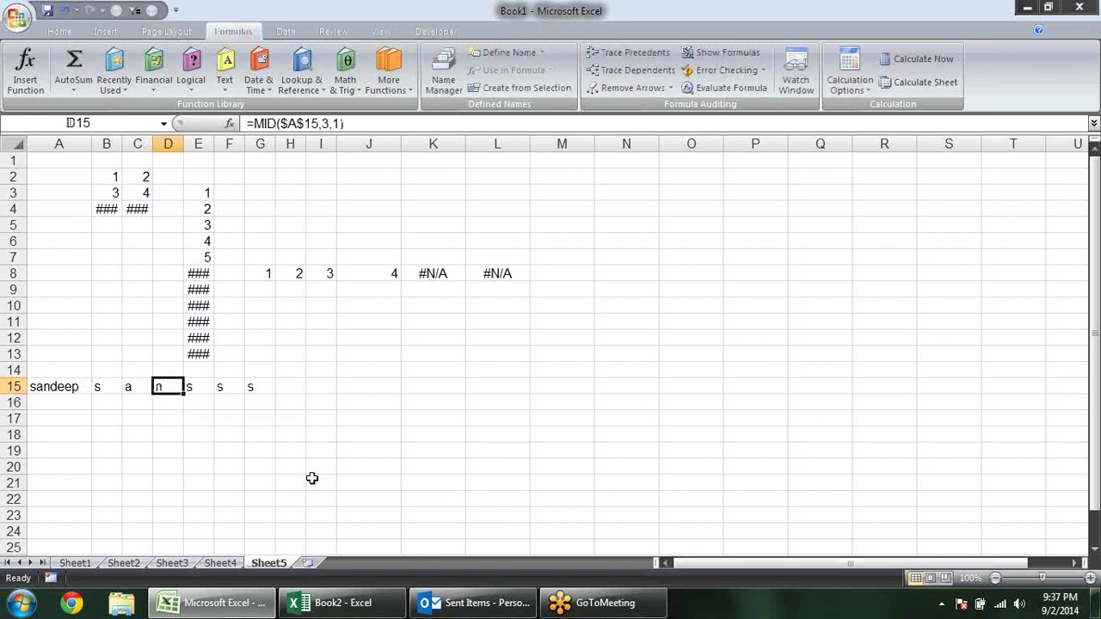
{"action": "key", "text": "Right"}
{"action": "key", "text": "F2"}
{"action": "key", "text": "Left"}
{"action": "key", "text": "Left"}
{"action": "key", "text": "Left"}
{"action": "key", "text": "BackSpace"}
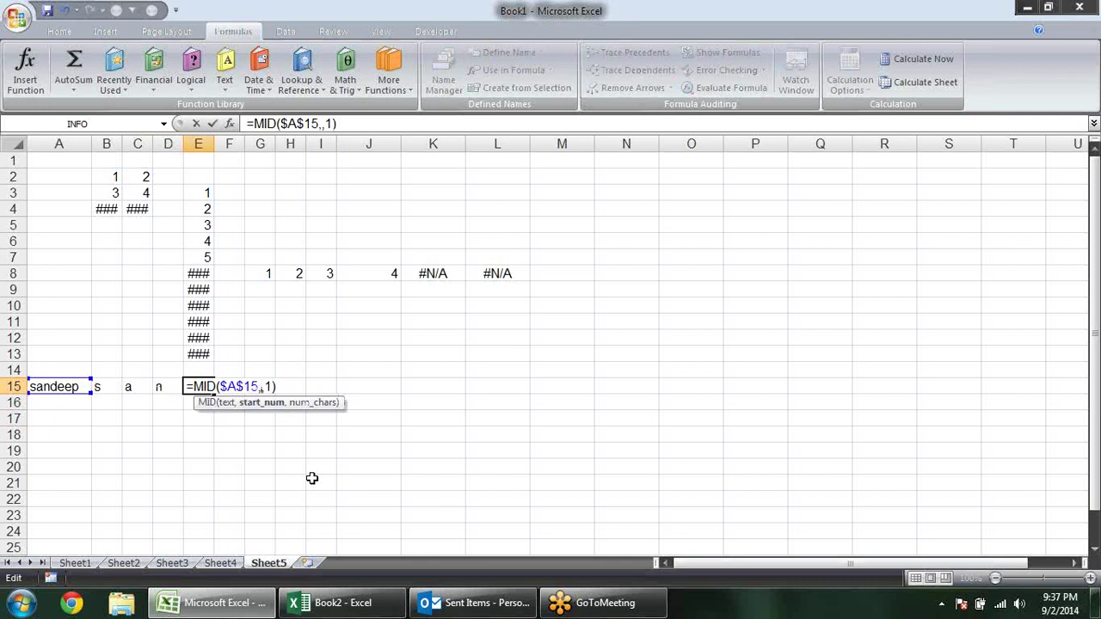
{"action": "type", "text": "4"}
{"action": "key", "text": "Return"}
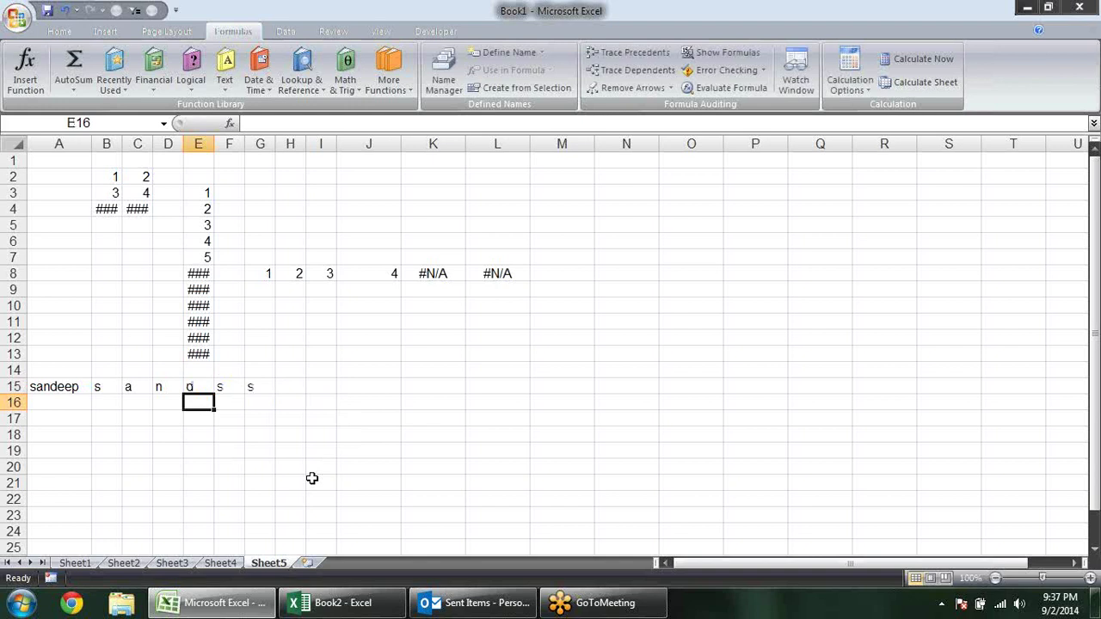
{"action": "key", "text": "Up"}
{"action": "key", "text": "Right"}
{"action": "key", "text": "F2"}
{"action": "key", "text": "Left"}
{"action": "key", "text": "Left"}
{"action": "key", "text": "Left"}
{"action": "key", "text": "BackSpace"}
{"action": "type", "text": "5"}
{"action": "key", "text": "Return"}
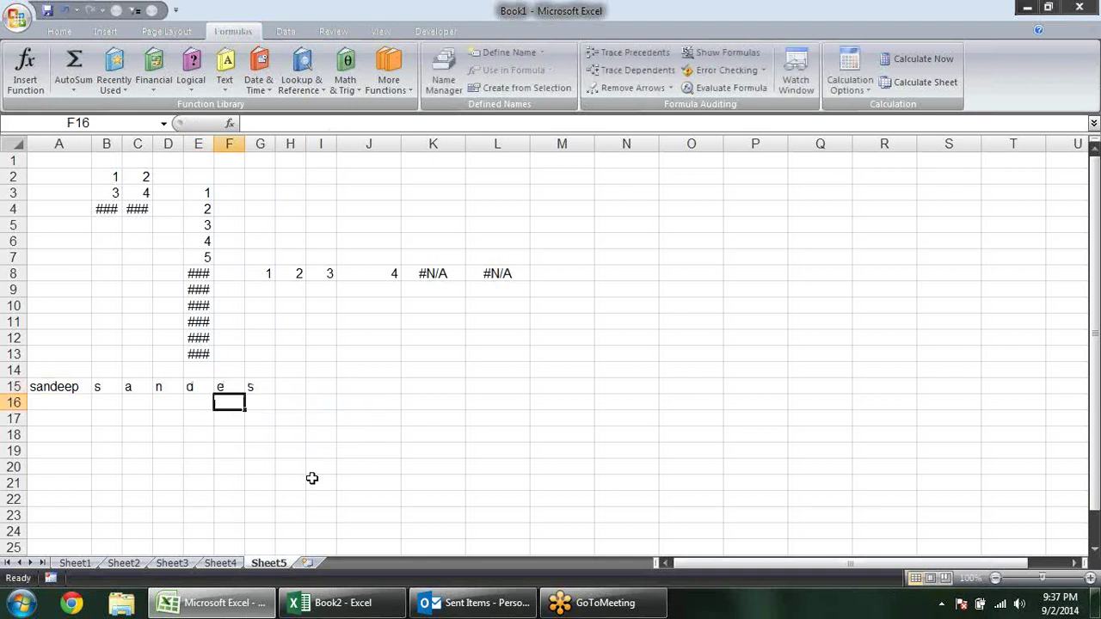
{"action": "left_click", "coordinate": [113, 390]}
{"action": "left_click", "coordinate": [162, 389]}
{"action": "left_click", "coordinate": [197, 391]}
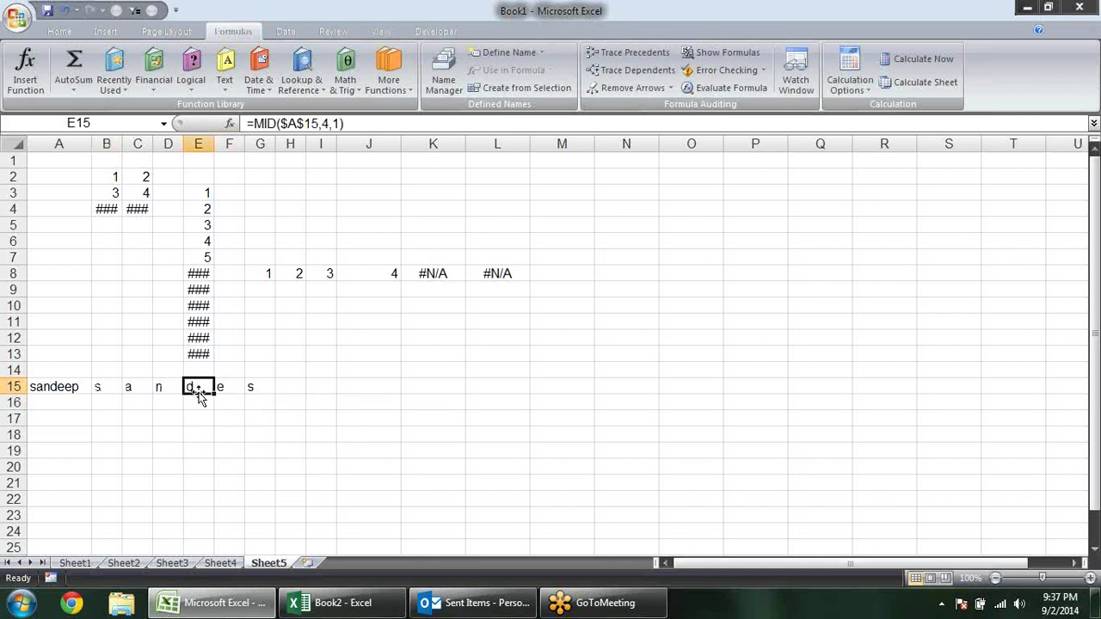
{"action": "left_click", "coordinate": [229, 392]}
{"action": "left_click", "coordinate": [104, 387]}
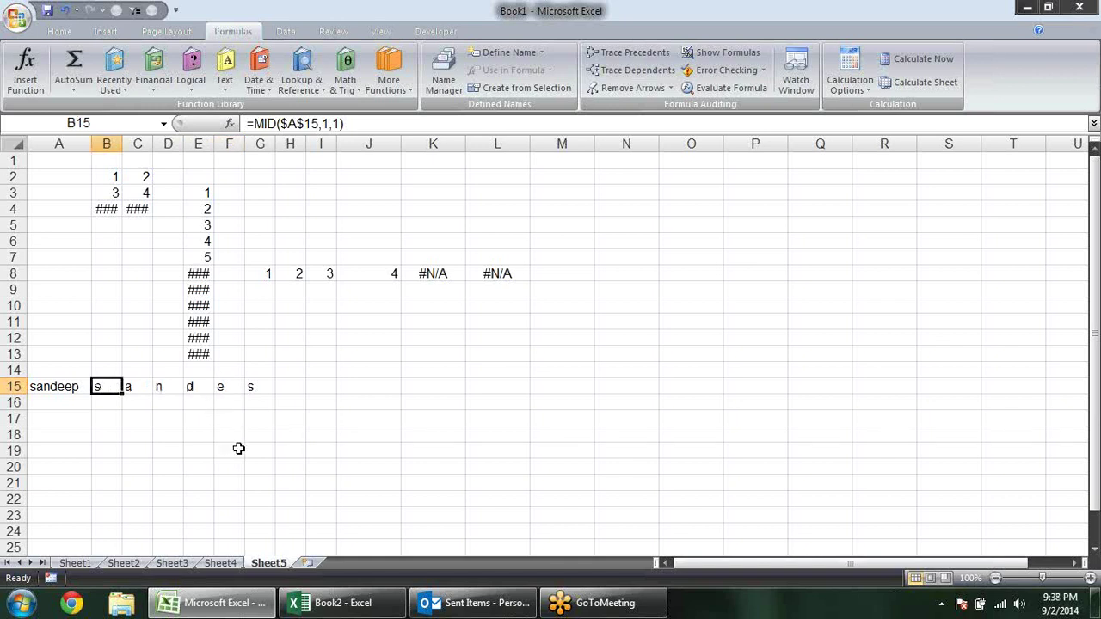
Step: Change B15's start position to the array {1,2,3,4,5,6,7}
{"action": "key", "text": "F2"}
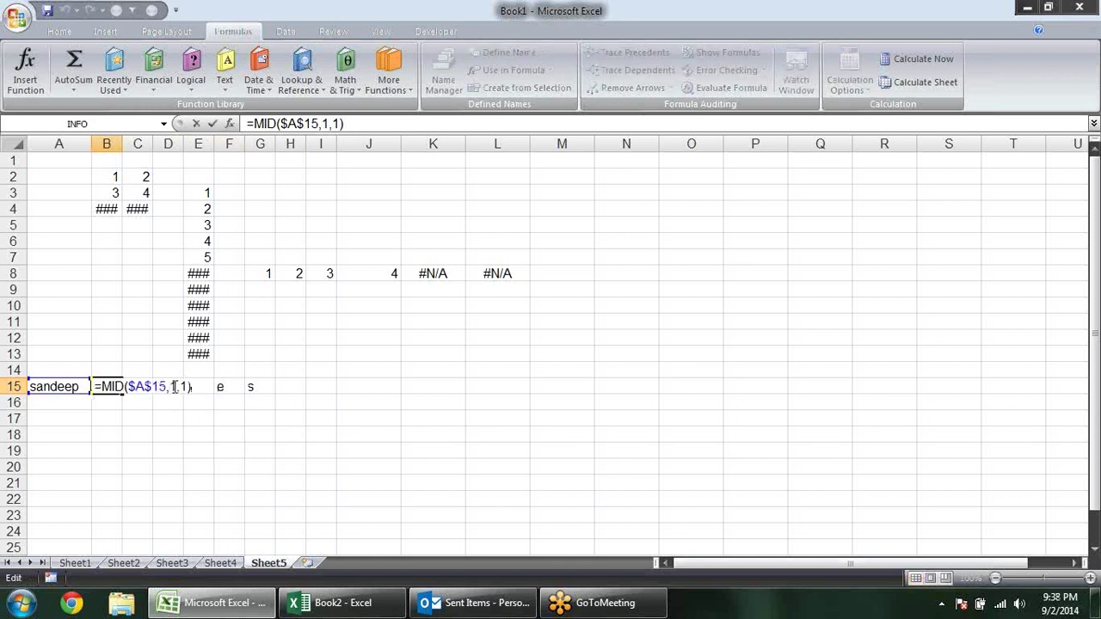
{"action": "left_click", "coordinate": [175, 387]}
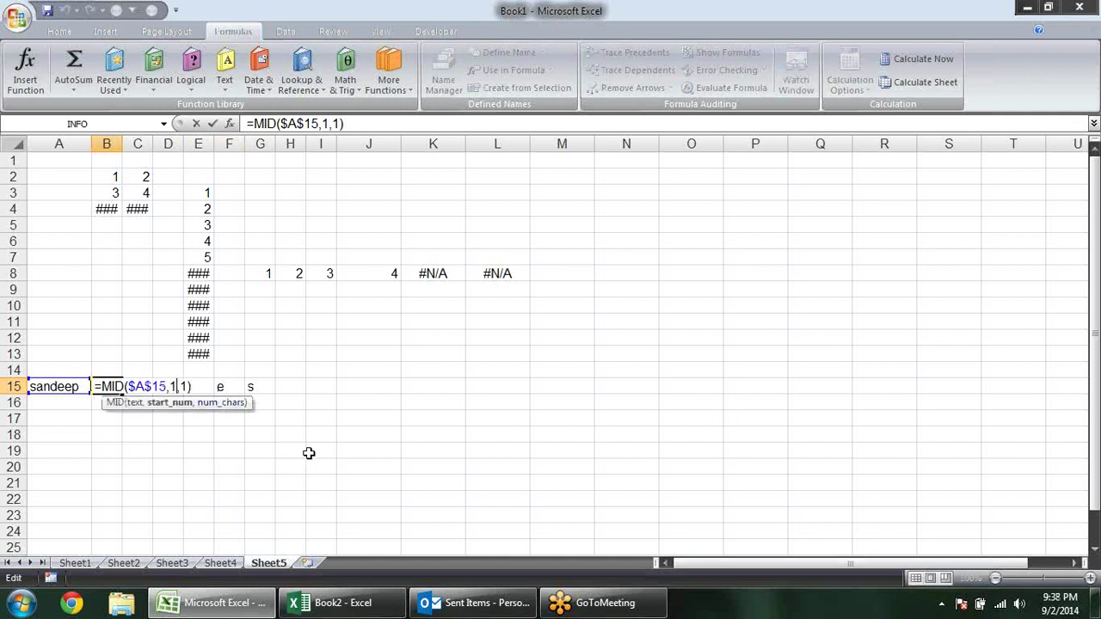
{"action": "key", "text": "BackSpace"}
{"action": "type", "text": "()"}
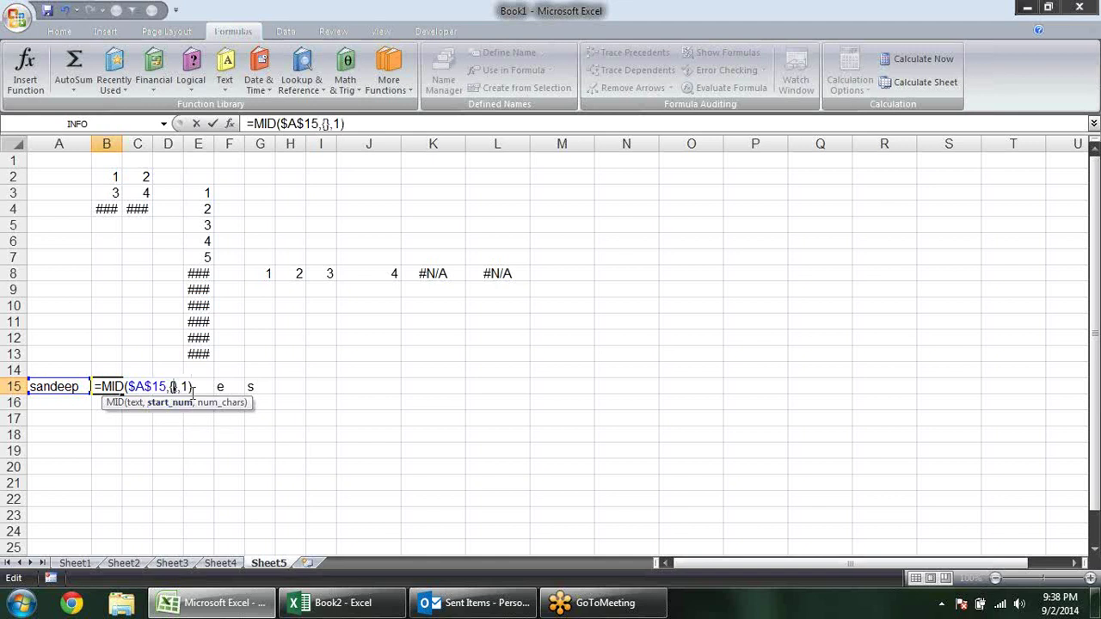
{"action": "type", "text": "1,2,3,4,5,6,7"}
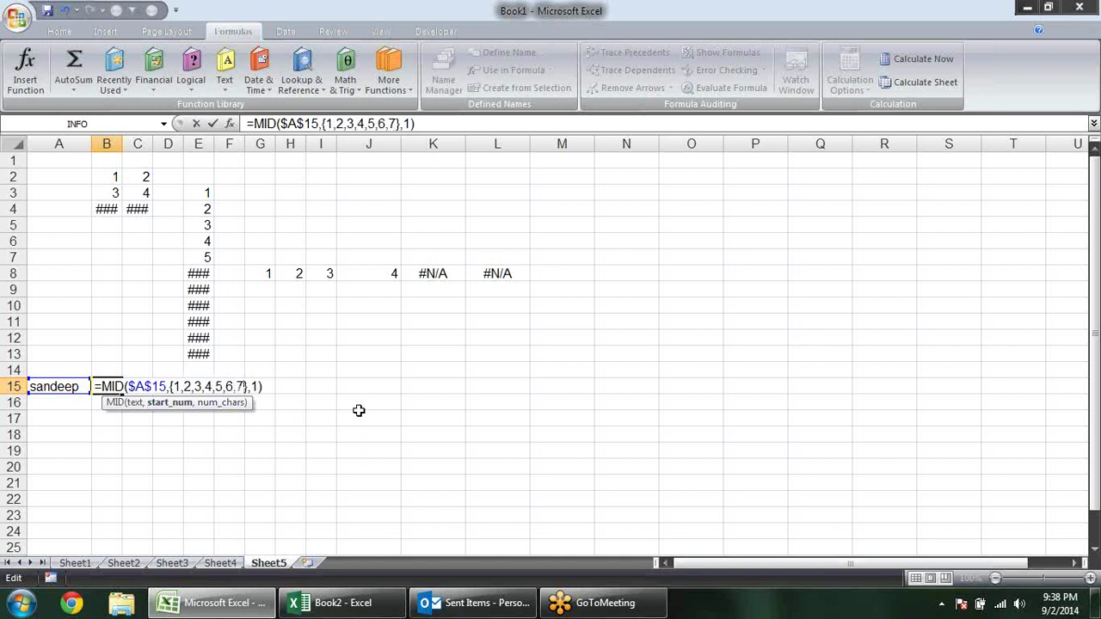
{"action": "key", "text": "Return"}
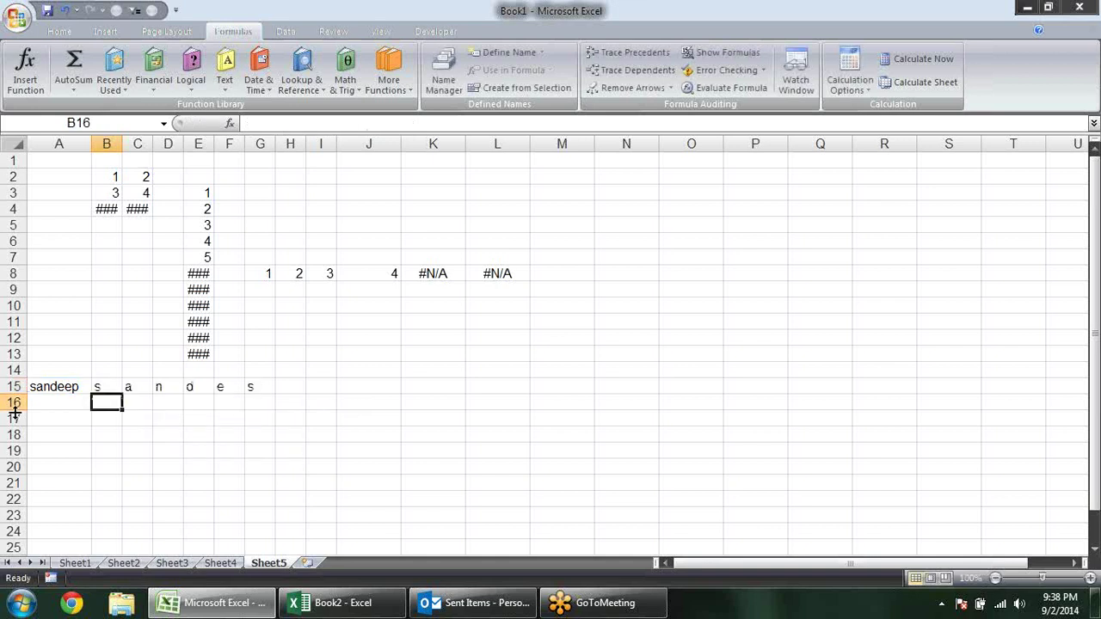
Step: Array-enter the formula across B15:K15 so the row spells sandeep, with #N/A in I15:K15
{"action": "left_click_drag", "start_coordinate": [111, 378], "coordinate": [453, 389]}
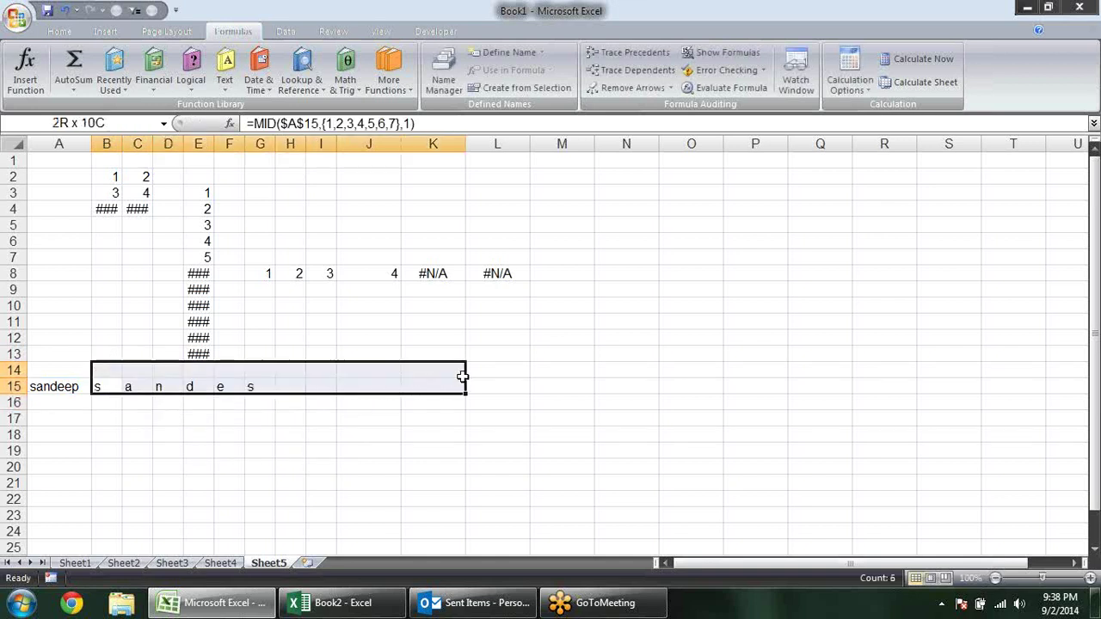
{"action": "key", "text": "F2"}
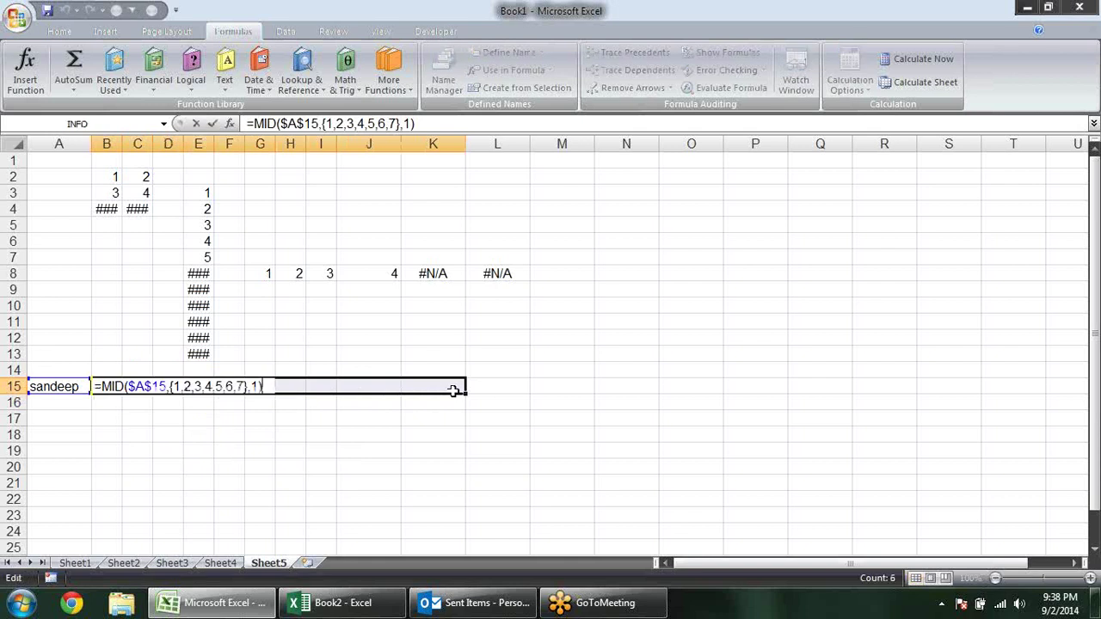
{"action": "key", "text": "ctrl+shift+Return"}
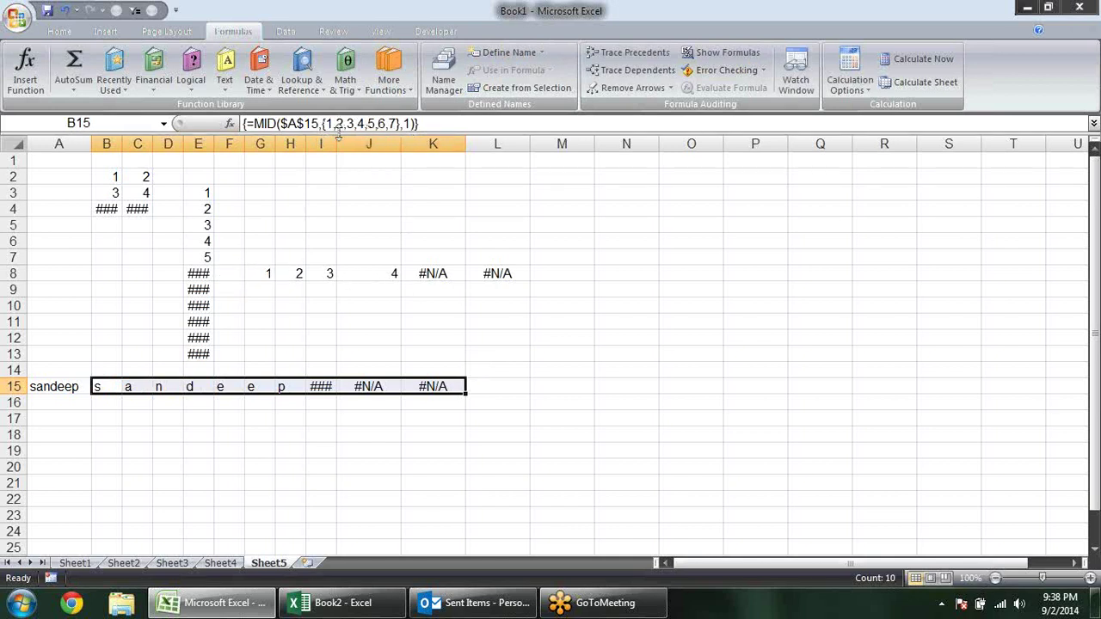
Step: Check that B15, C15, D15, E15 and the whole B15:K15 range share one array formula
{"action": "left_click", "coordinate": [105, 387]}
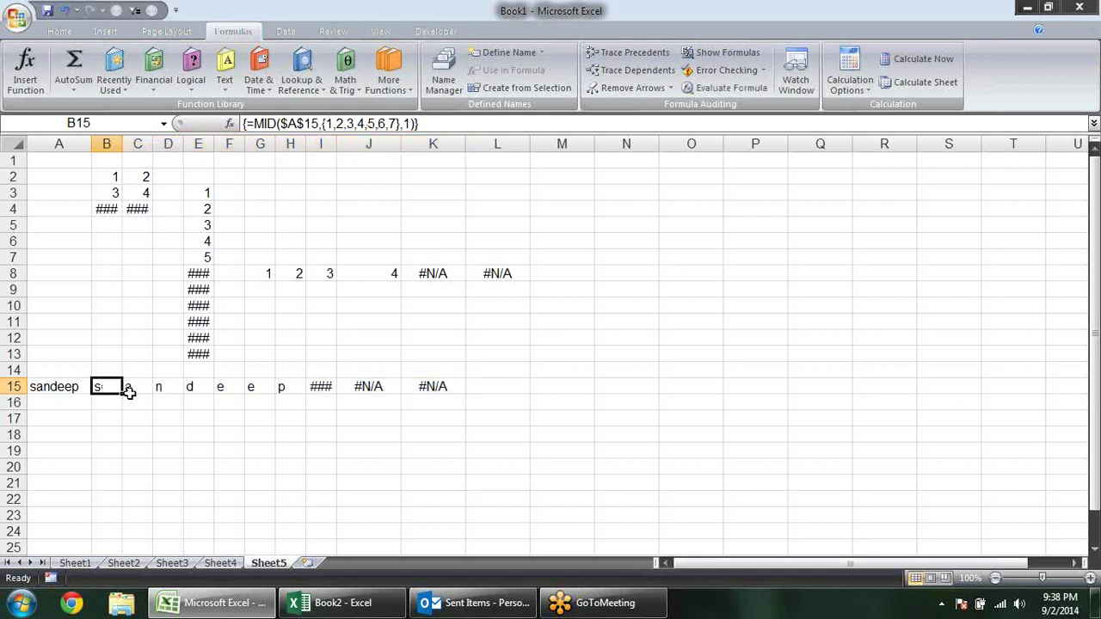
{"action": "left_click", "coordinate": [140, 389]}
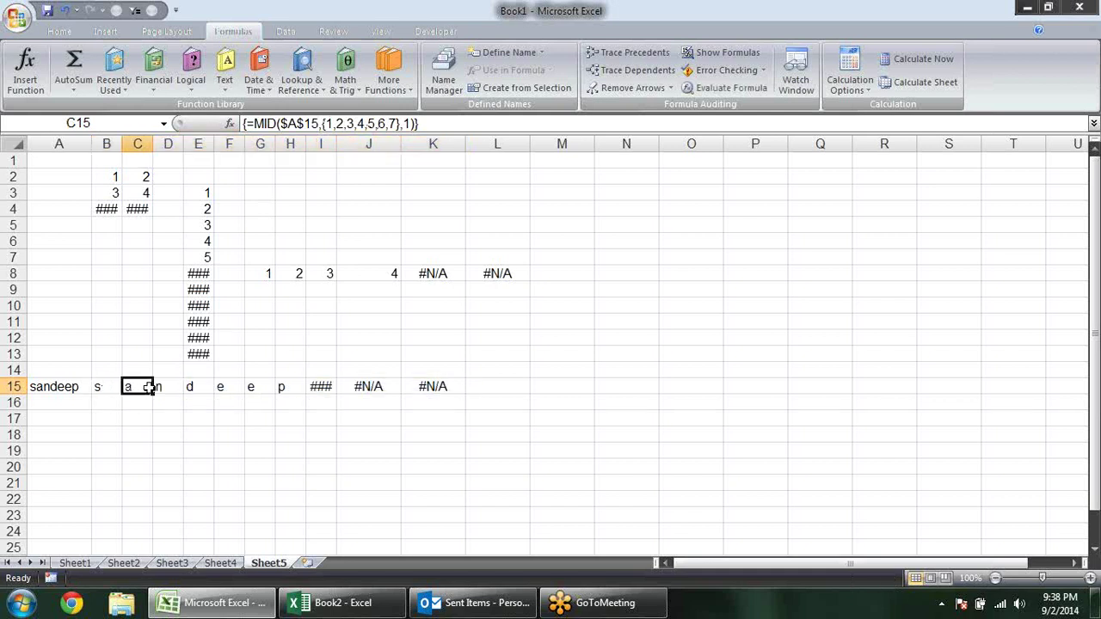
{"action": "left_click", "coordinate": [169, 388]}
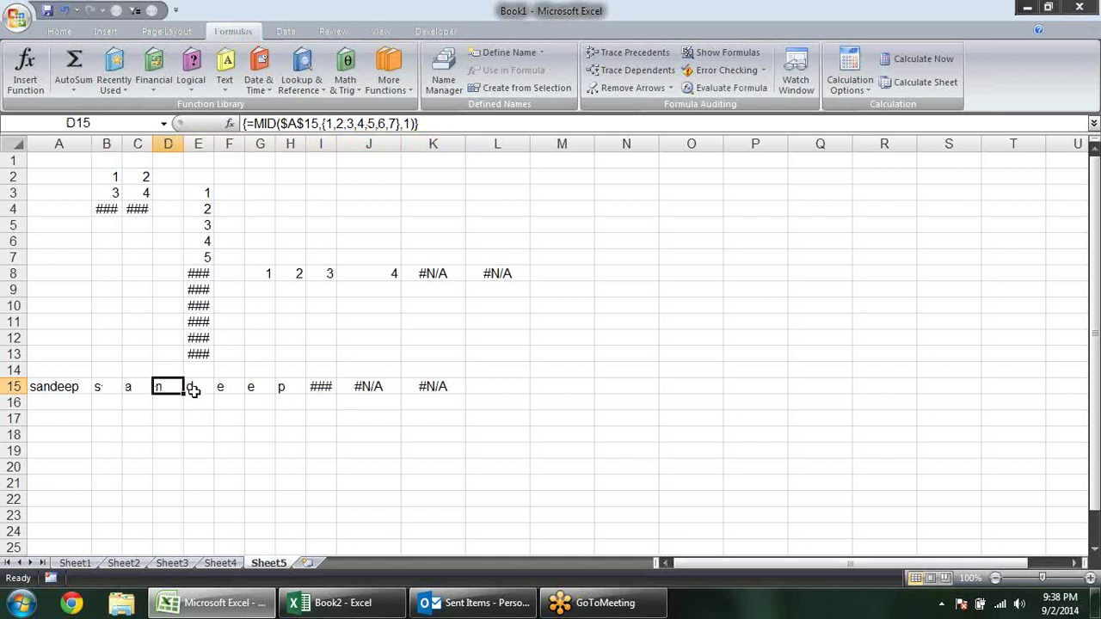
{"action": "left_click", "coordinate": [197, 389]}
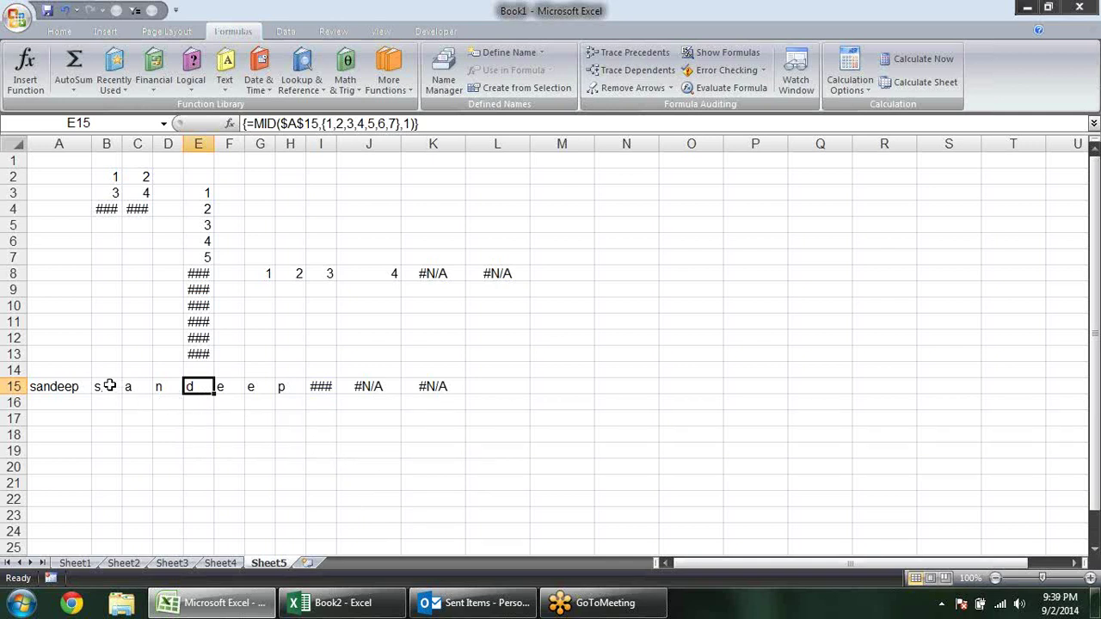
{"action": "left_click_drag", "start_coordinate": [110, 386], "coordinate": [452, 387]}
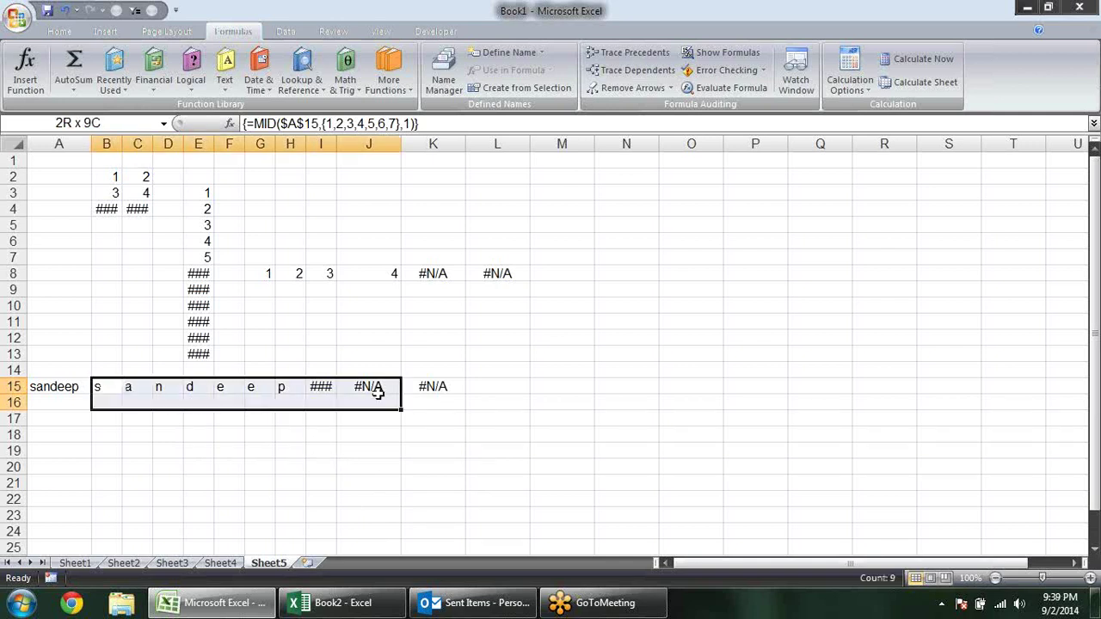
{"action": "left_click", "coordinate": [115, 404]}
{"action": "type", "text": "="}
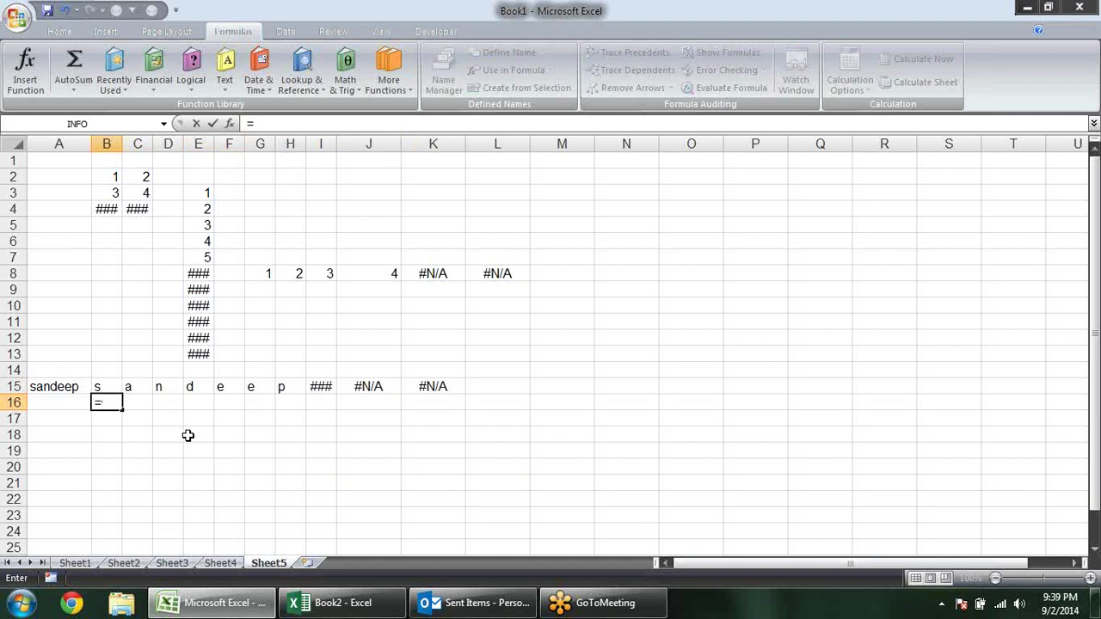
Step: Enter =MID(A15,COLUMN(1:7),1) in B16, which shows s
{"action": "type", "text": "mid"}
{"action": "key", "text": "Tab"}
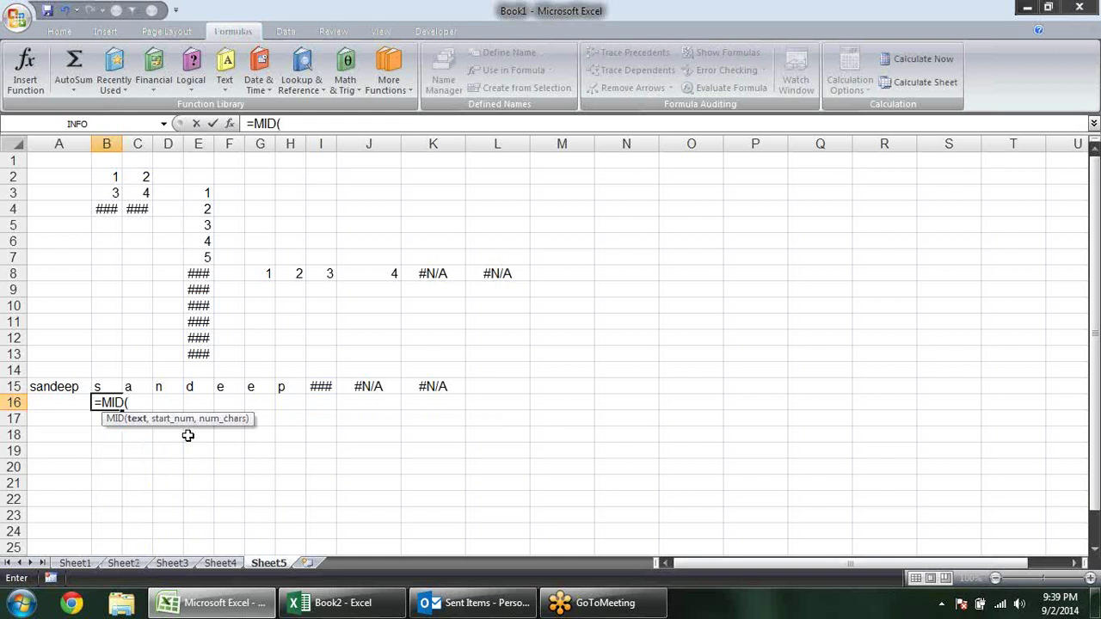
{"action": "left_click", "coordinate": [58, 387]}
{"action": "type", "text": ","}
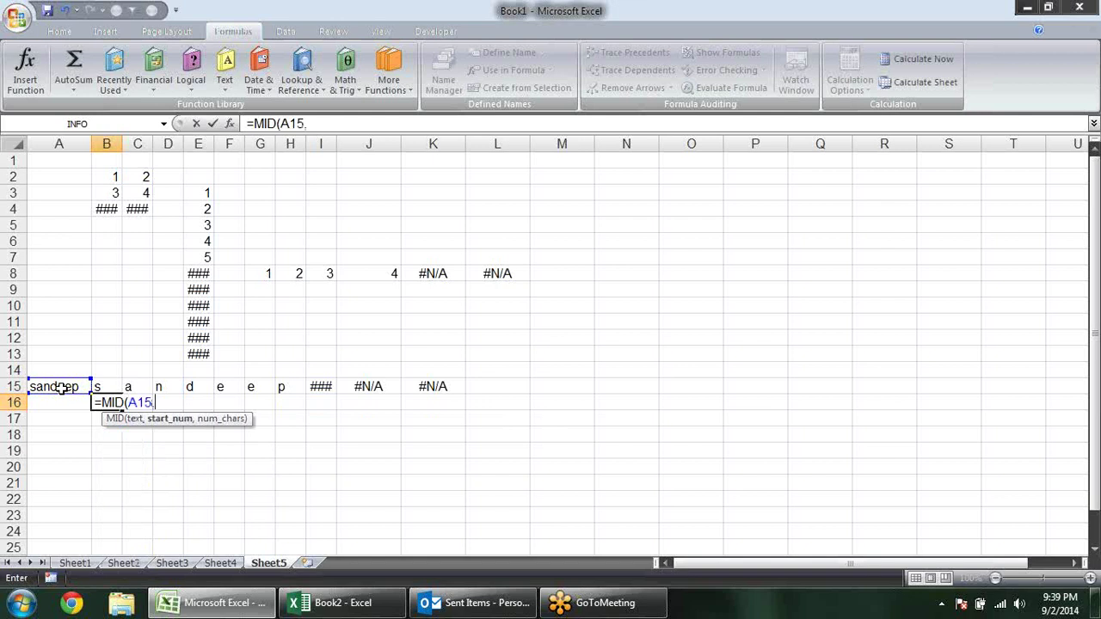
{"action": "type", "text": "column"}
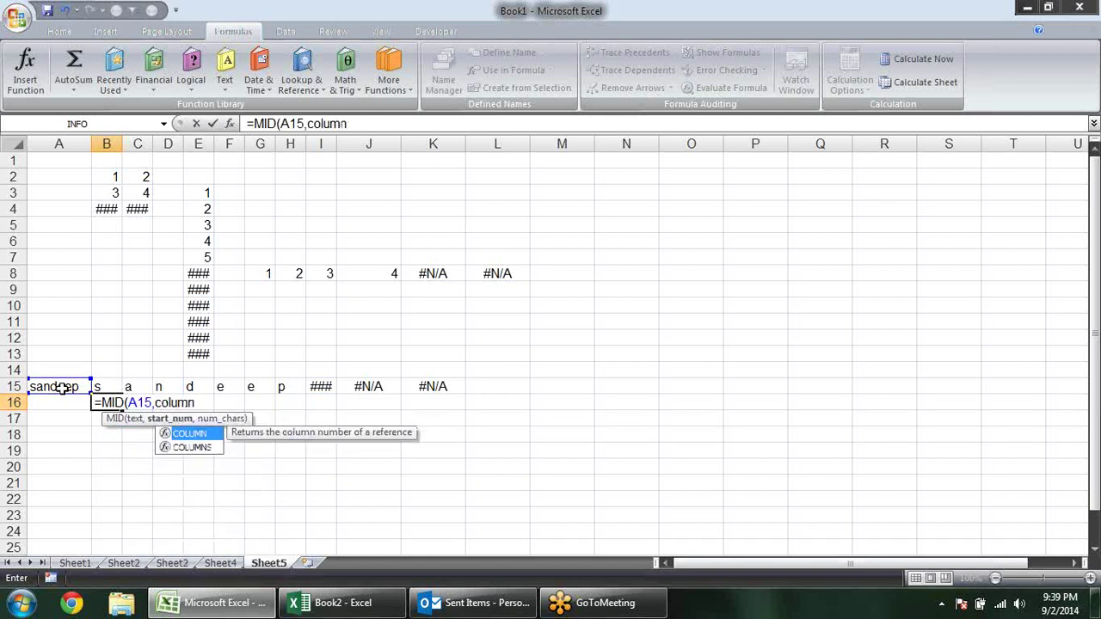
{"action": "type", "text": "("}
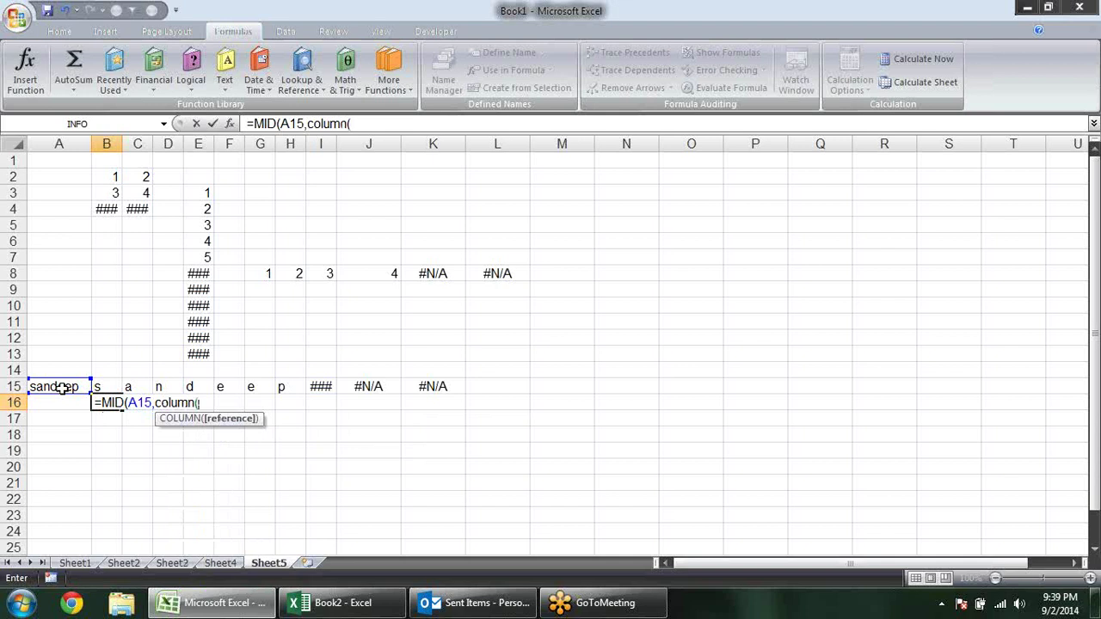
{"action": "type", "text": "1:4"}
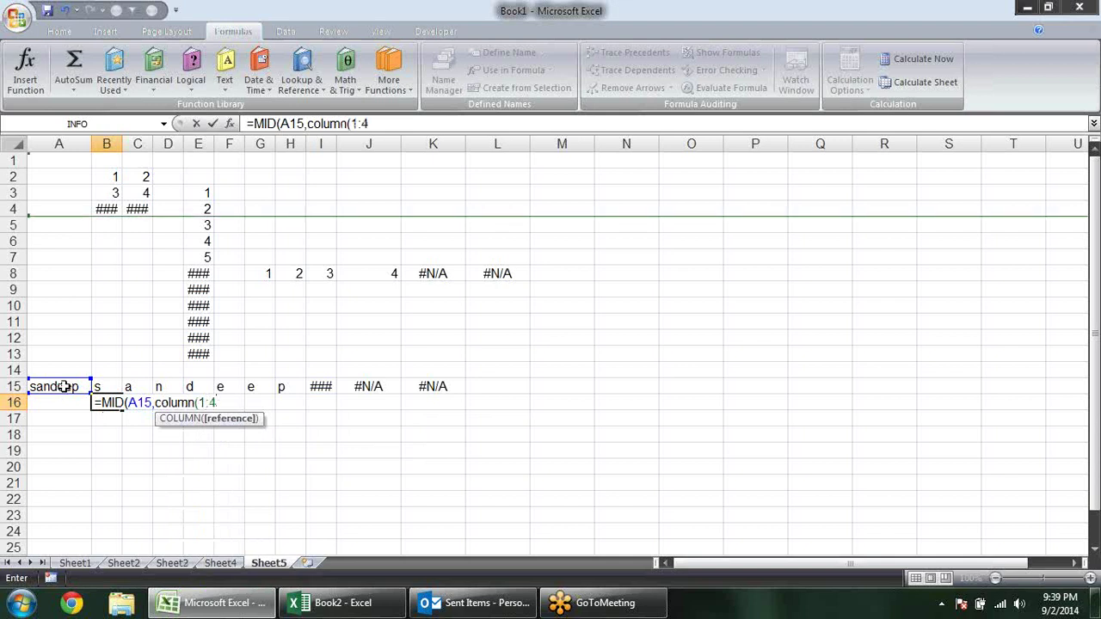
{"action": "key", "text": "BackSpace"}
{"action": "type", "text": "7"}
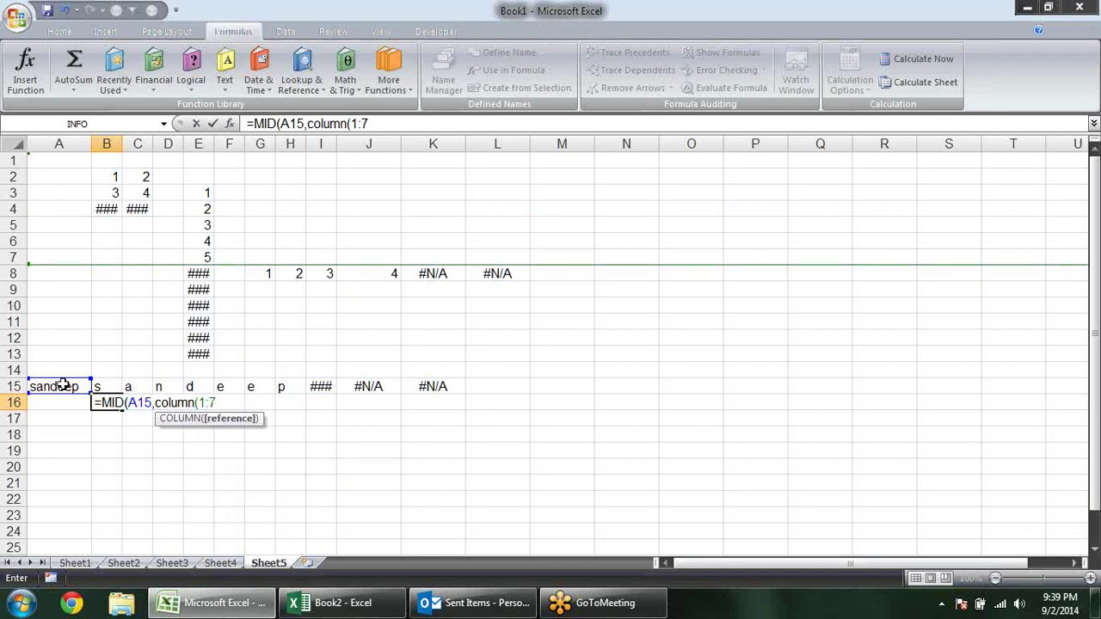
{"action": "type", "text": ")"}
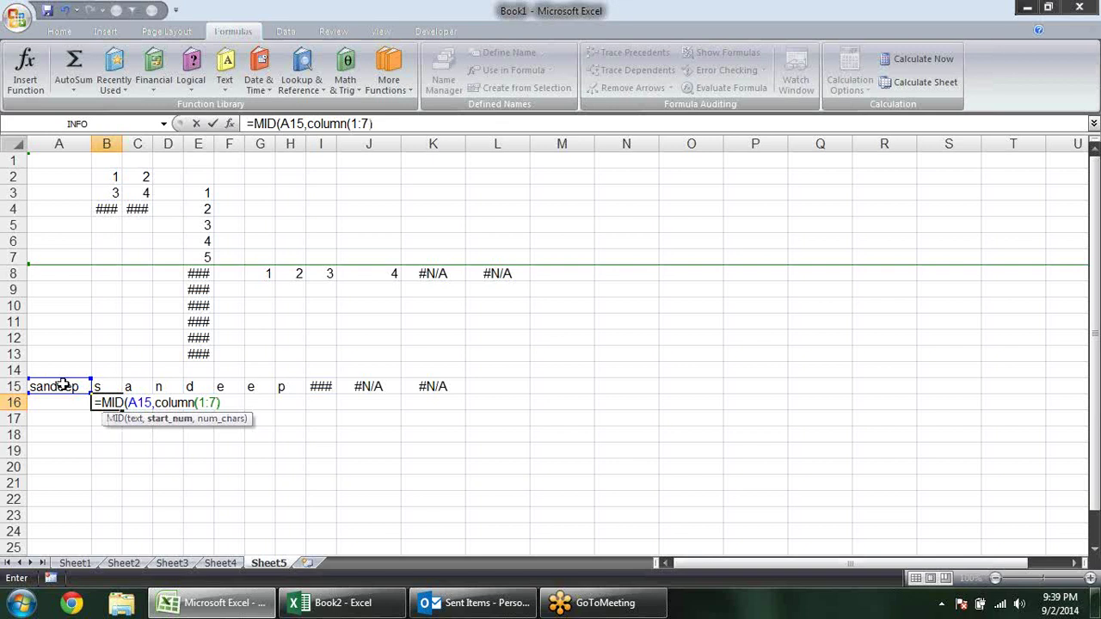
{"action": "type", "text": ","}
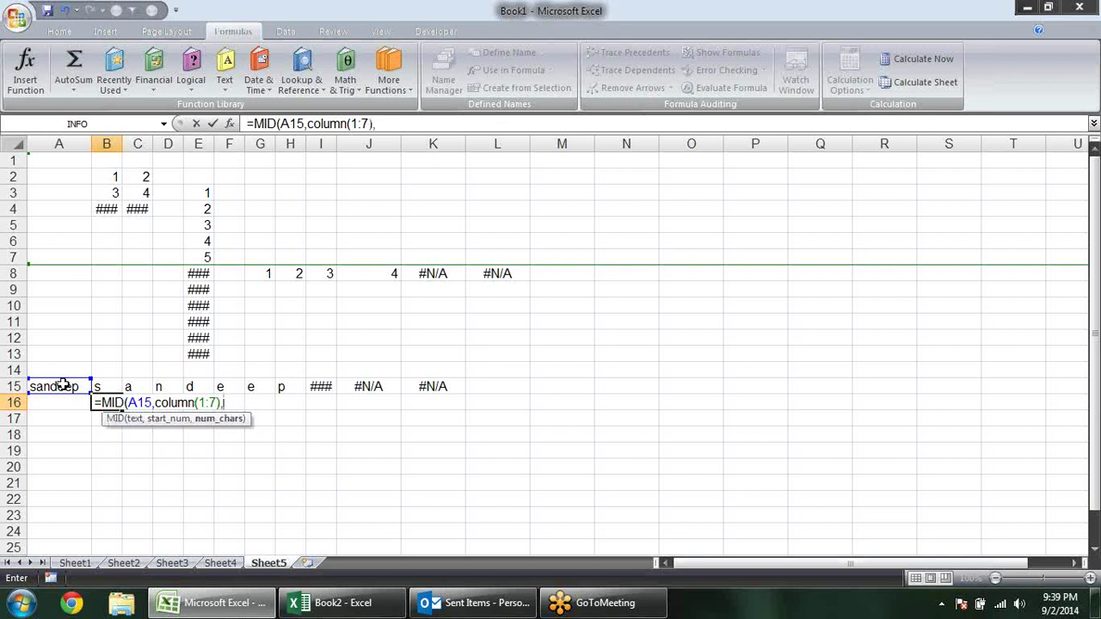
{"action": "type", "text": "1)"}
{"action": "key", "text": "Return"}
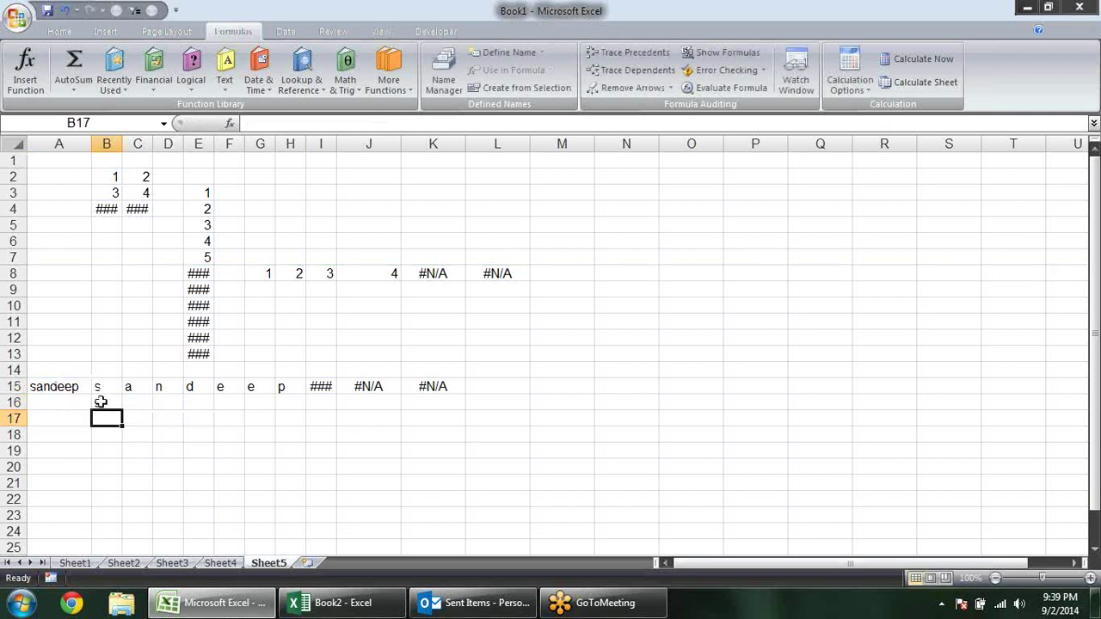
Step: Change the A15 reference in B16's formula to absolute $A$15
{"action": "left_click", "coordinate": [101, 402]}
{"action": "double_click", "coordinate": [101, 402]}
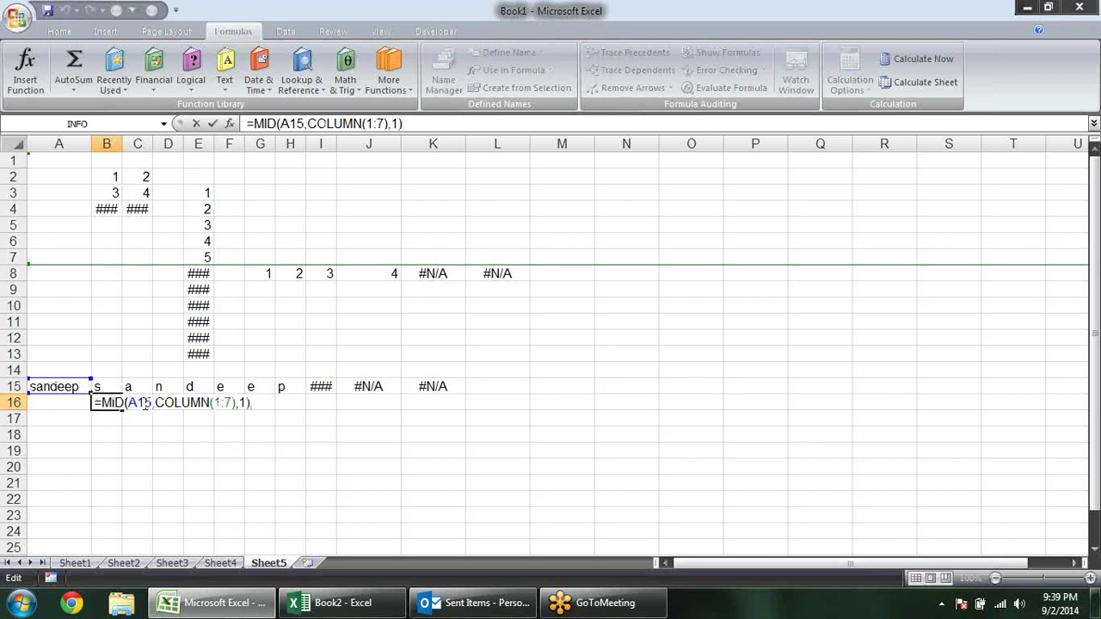
{"action": "key", "text": "F4"}
{"action": "key", "text": "Return"}
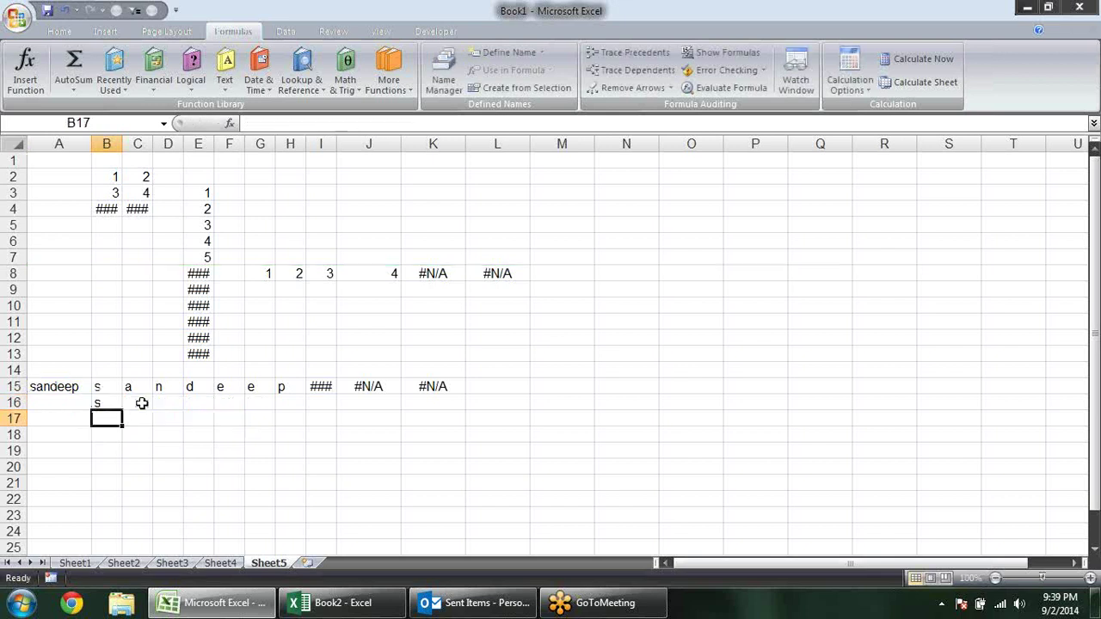
Step: Enter =MID($A$15,COLUMN(1:7),1) as an array formula across B16:K16, spelling the A15 name letter by letter
{"action": "left_click_drag", "start_coordinate": [101, 402], "coordinate": [453, 404]}
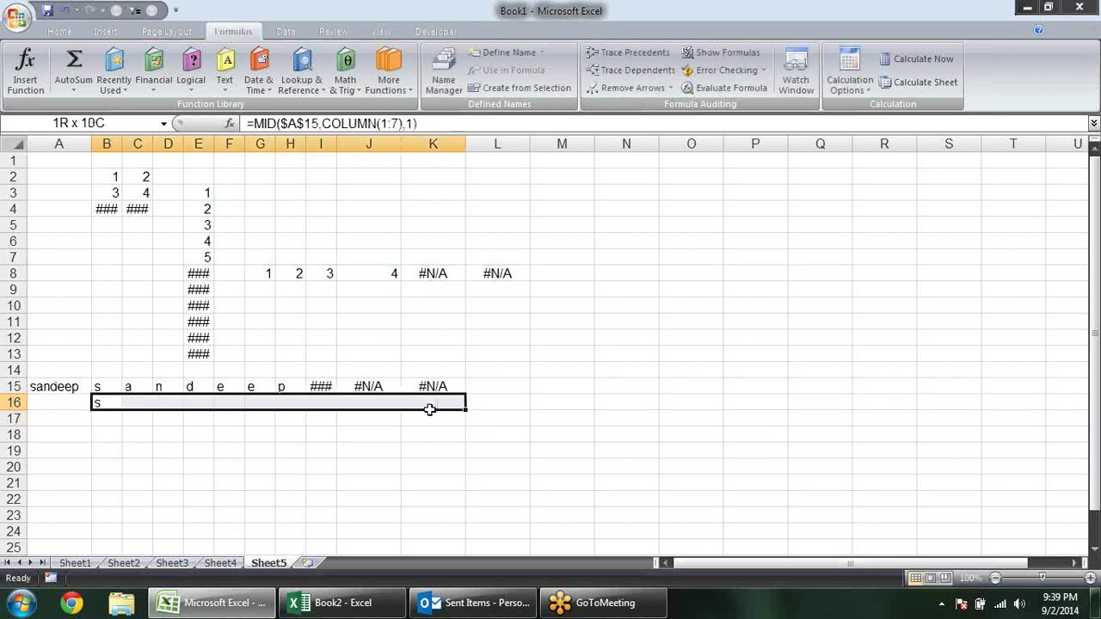
{"action": "key", "text": "F2"}
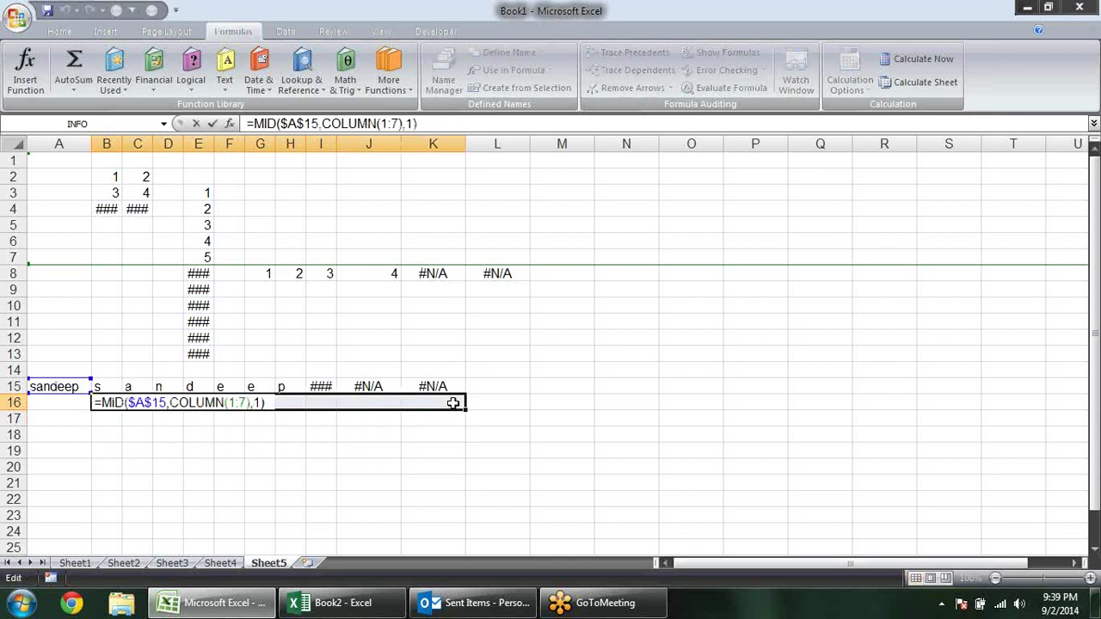
{"action": "key", "text": "ctrl+shift+Return"}
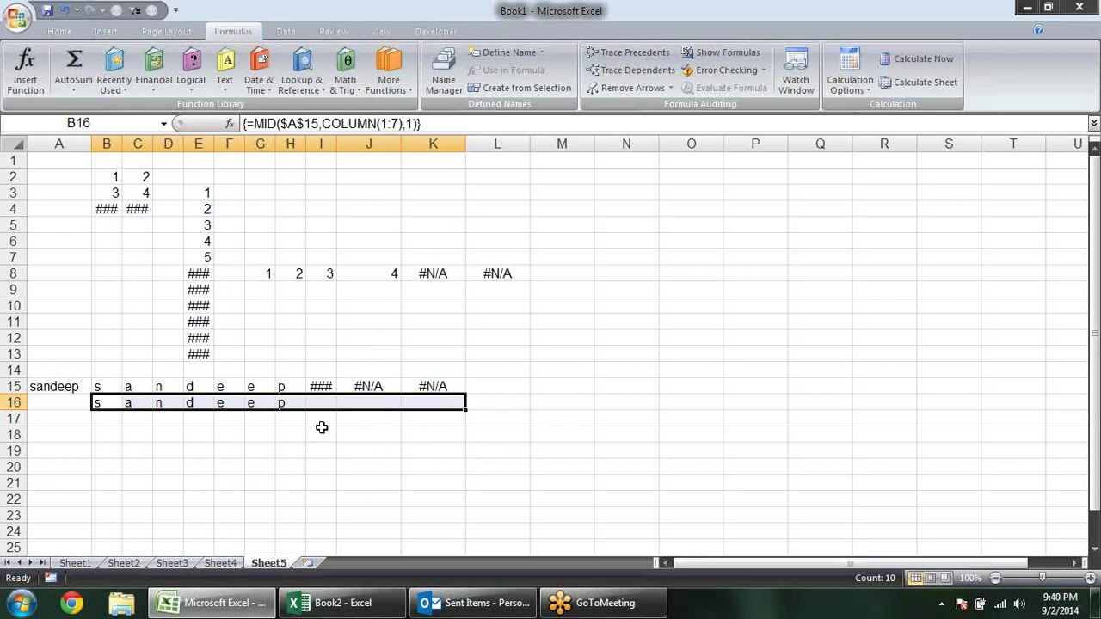
{"action": "left_click", "coordinate": [295, 422]}
{"action": "left_click", "coordinate": [204, 404]}
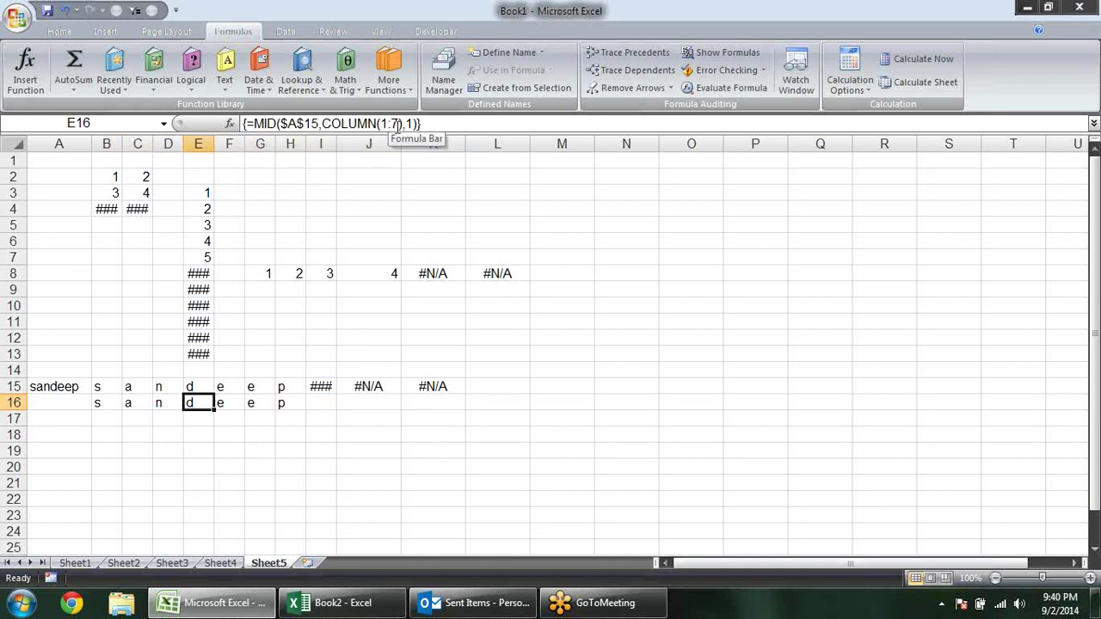
Step: Widen column A to fit the name and apply All Borders to B17:Q17
{"action": "left_click", "coordinate": [57, 386]}
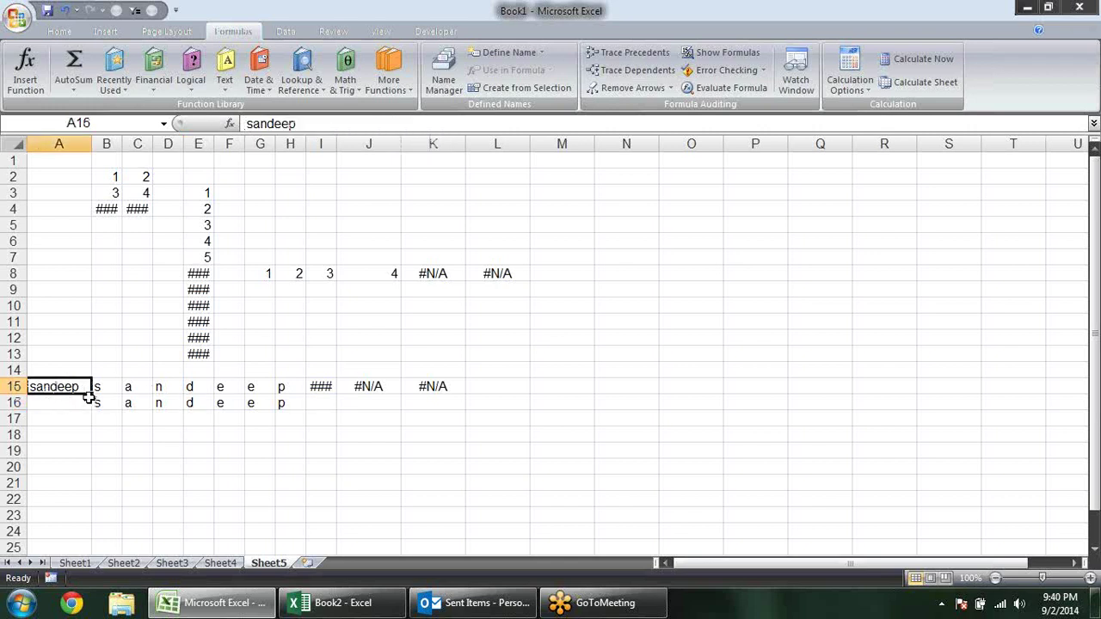
{"action": "left_click_drag", "start_coordinate": [92, 144], "coordinate": [146, 144]}
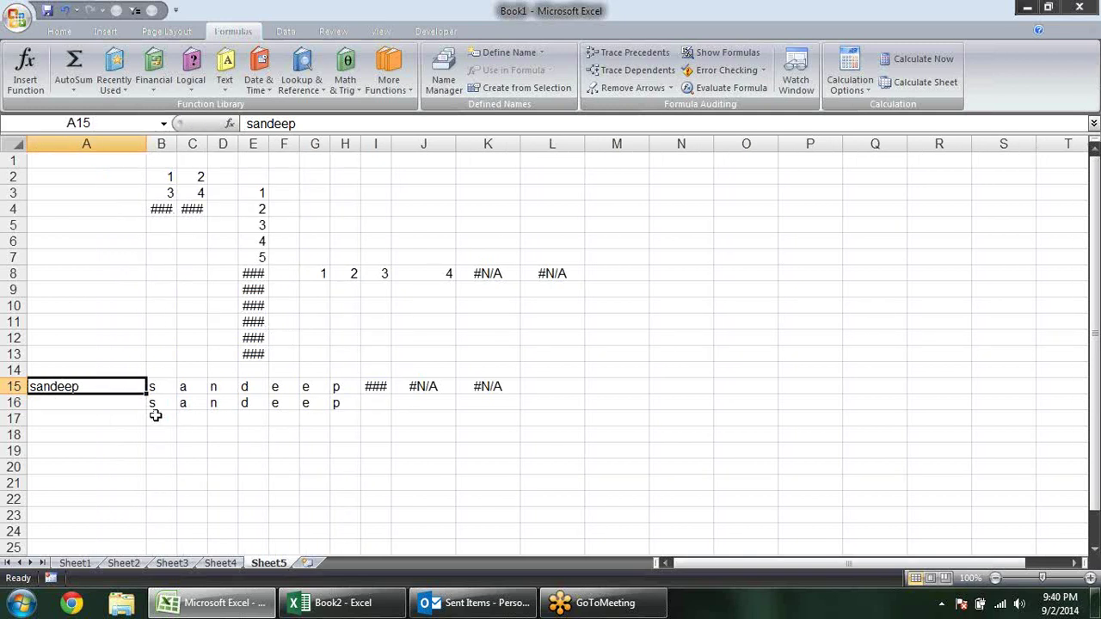
{"action": "mouse_move", "coordinate": [157, 418]}
{"action": "left_mouse_down"}
{"action": "mouse_move", "coordinate": [505, 403]}
{"action": "mouse_move", "coordinate": [853, 422]}
{"action": "left_mouse_up"}
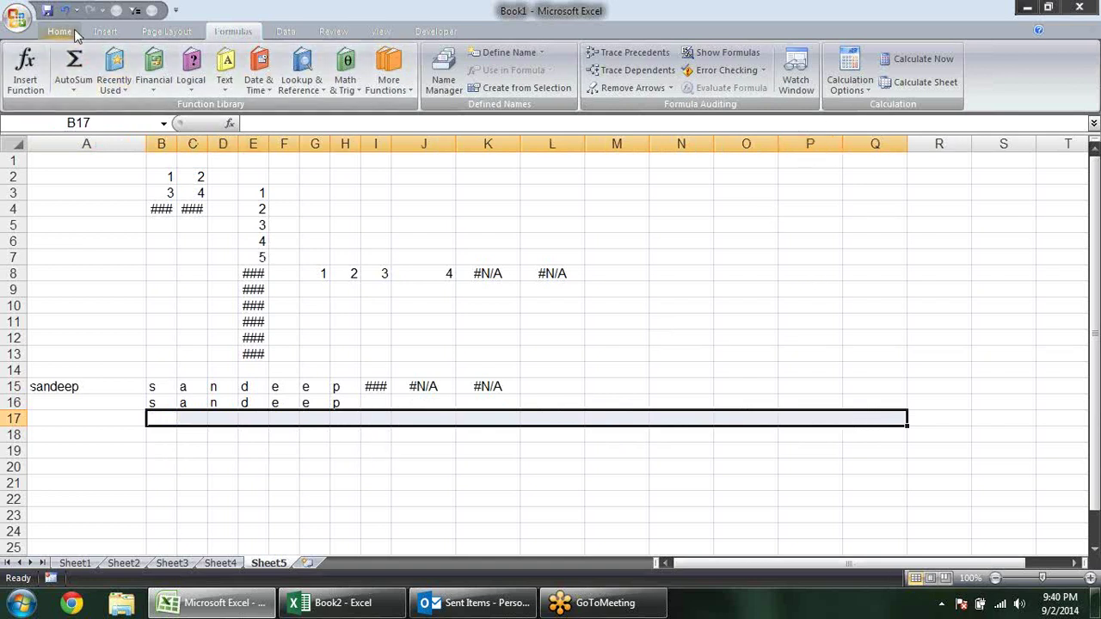
{"action": "left_click", "coordinate": [69, 31]}
{"action": "left_click", "coordinate": [219, 82]}
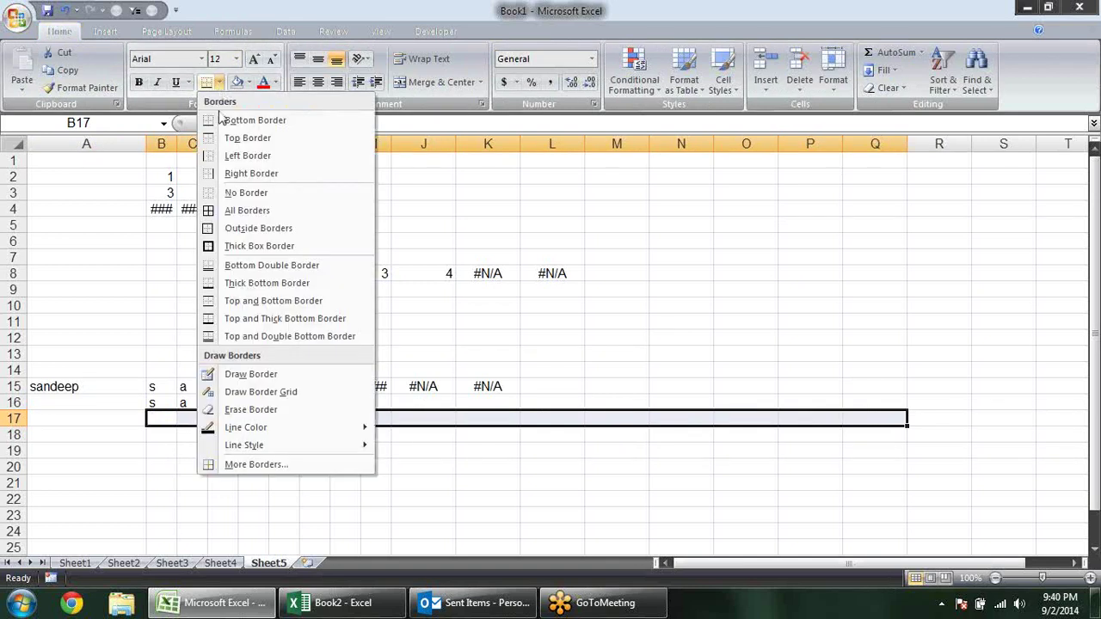
{"action": "left_click", "coordinate": [231, 211]}
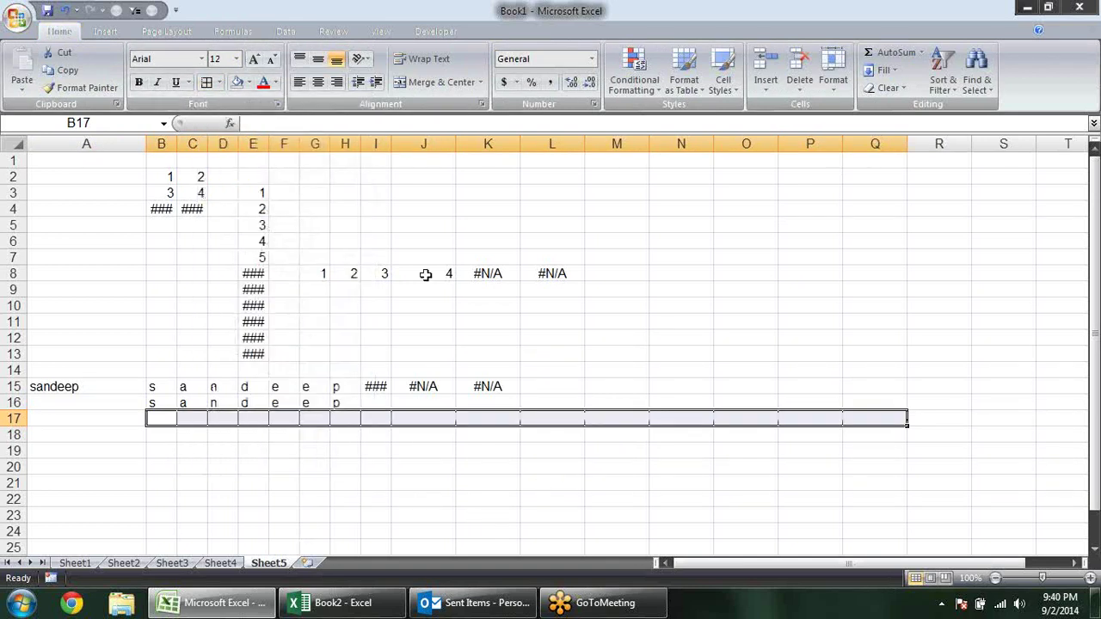
Step: Narrow columns I through Q to 39 pixels (width 3.56), then select B17:Q17
{"action": "left_click", "coordinate": [383, 141]}
{"action": "left_click_drag", "start_coordinate": [383, 142], "coordinate": [894, 197]}
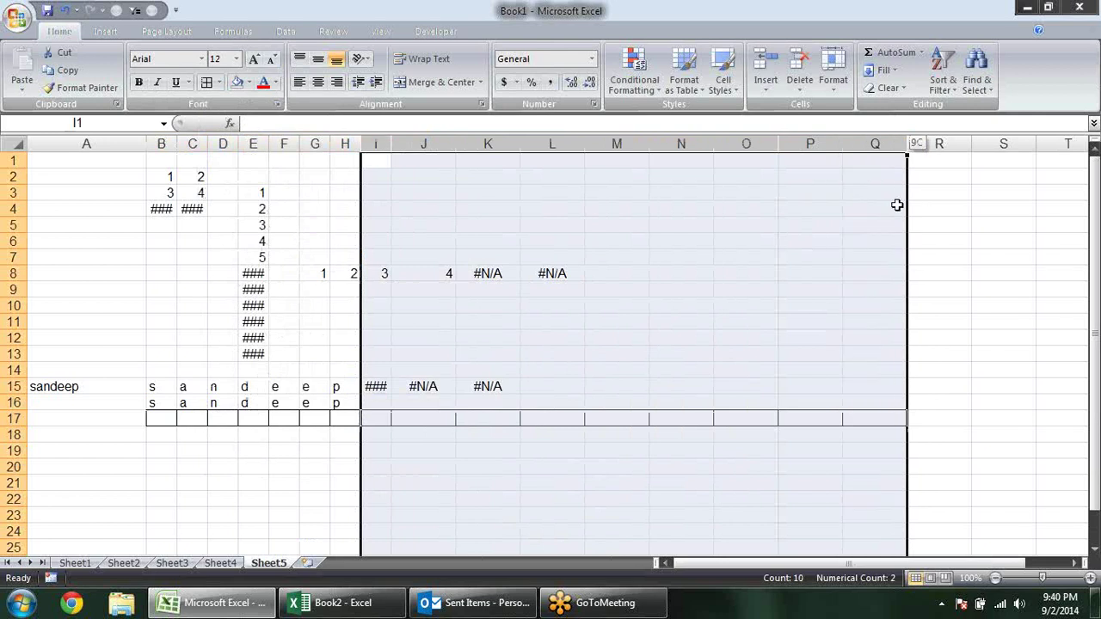
{"action": "left_click_drag", "start_coordinate": [390, 142], "coordinate": [389, 142]}
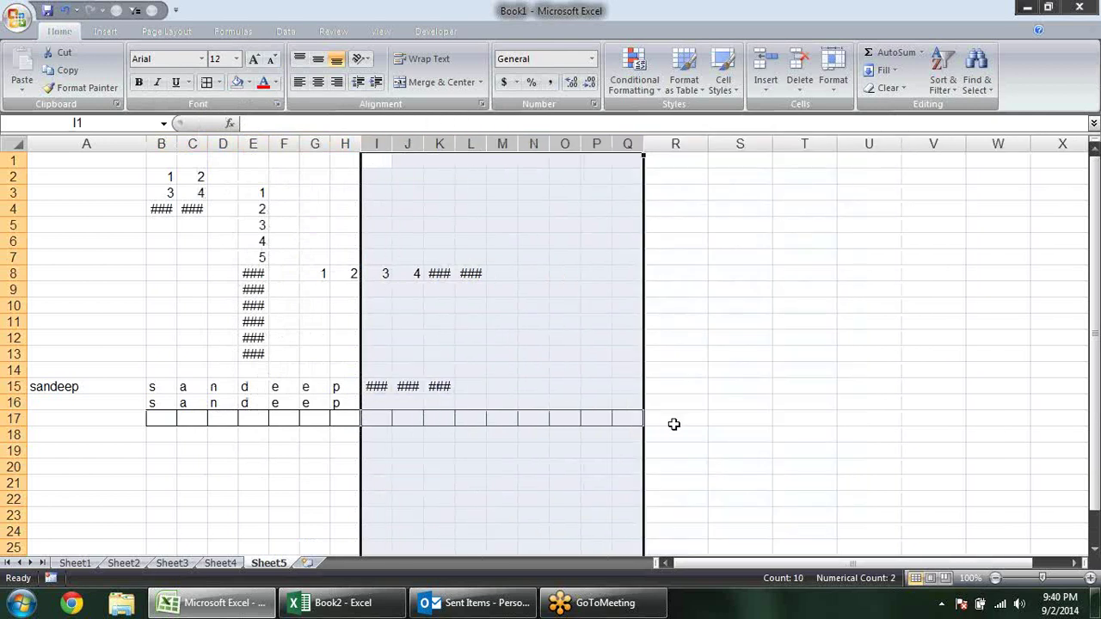
{"action": "left_click", "coordinate": [675, 419]}
{"action": "left_click_drag", "start_coordinate": [172, 419], "coordinate": [628, 417]}
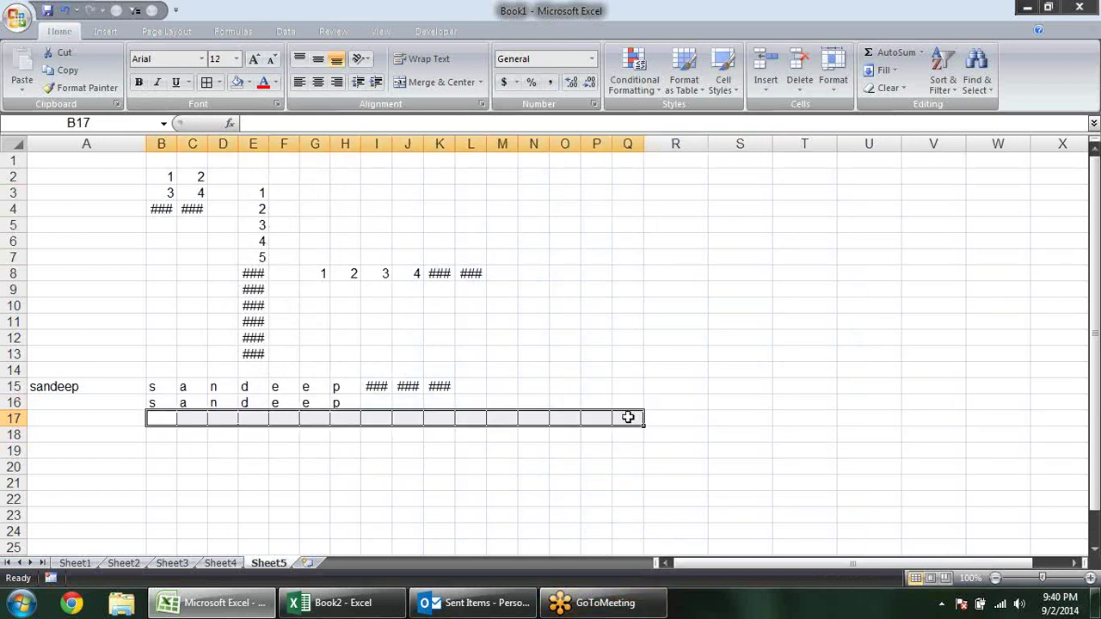
{"action": "type", "text": "="}
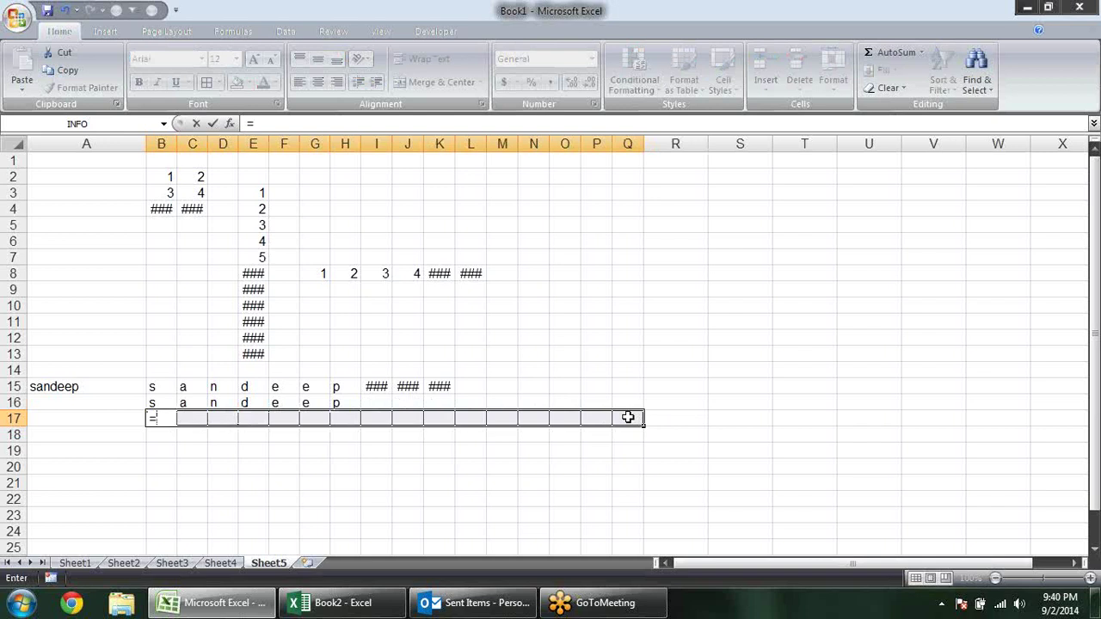
{"action": "type", "text": "mid"}
{"action": "key", "text": "Tab"}
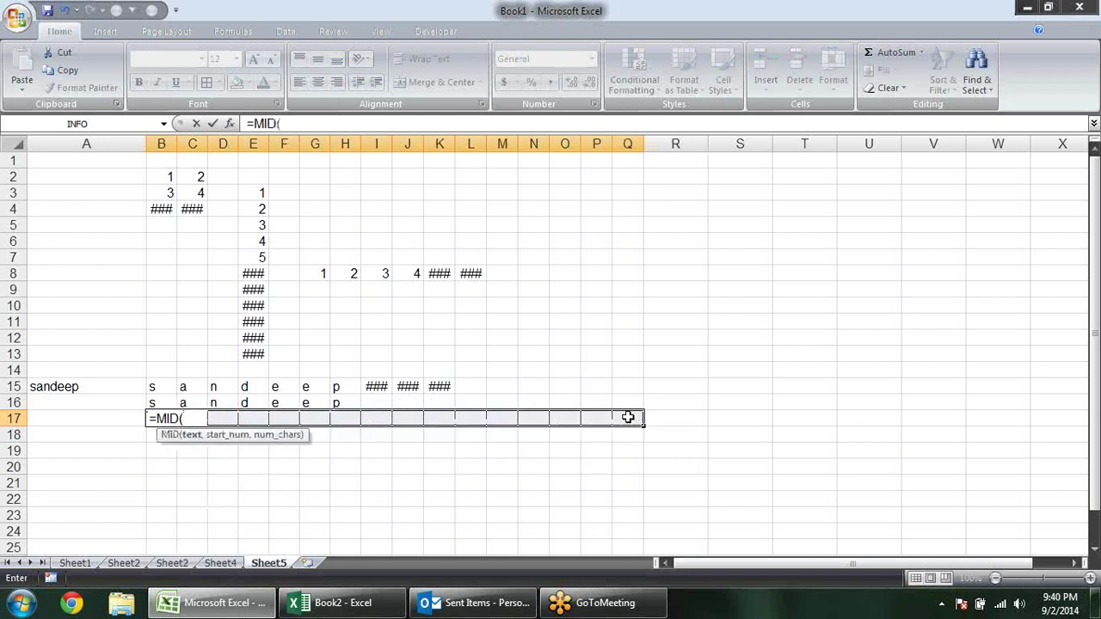
{"action": "left_click", "coordinate": [103, 388]}
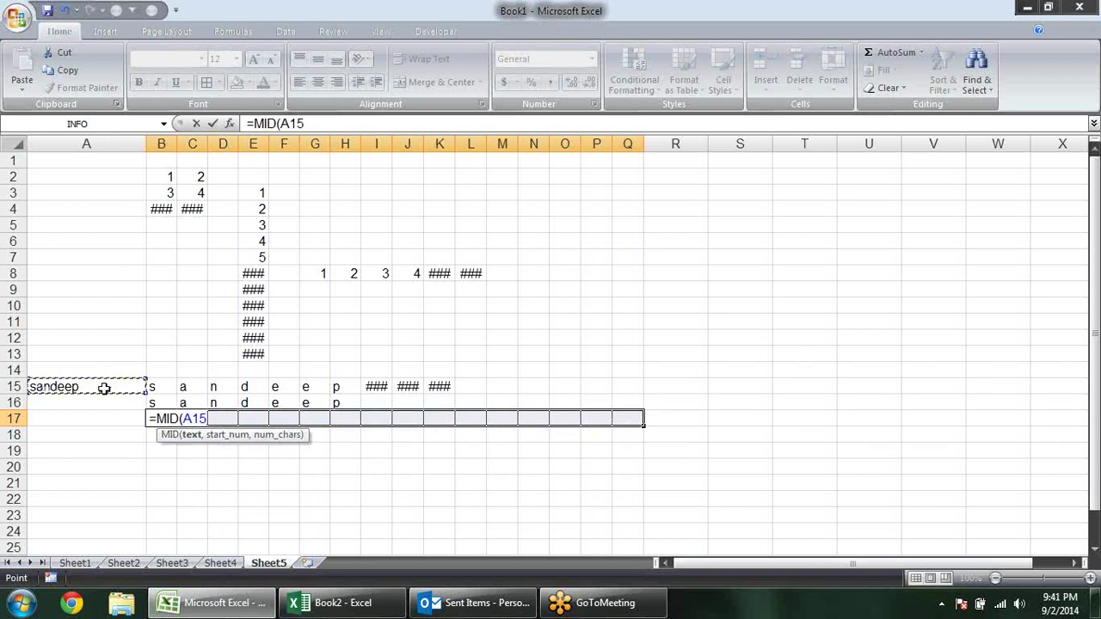
{"action": "type", "text": ","}
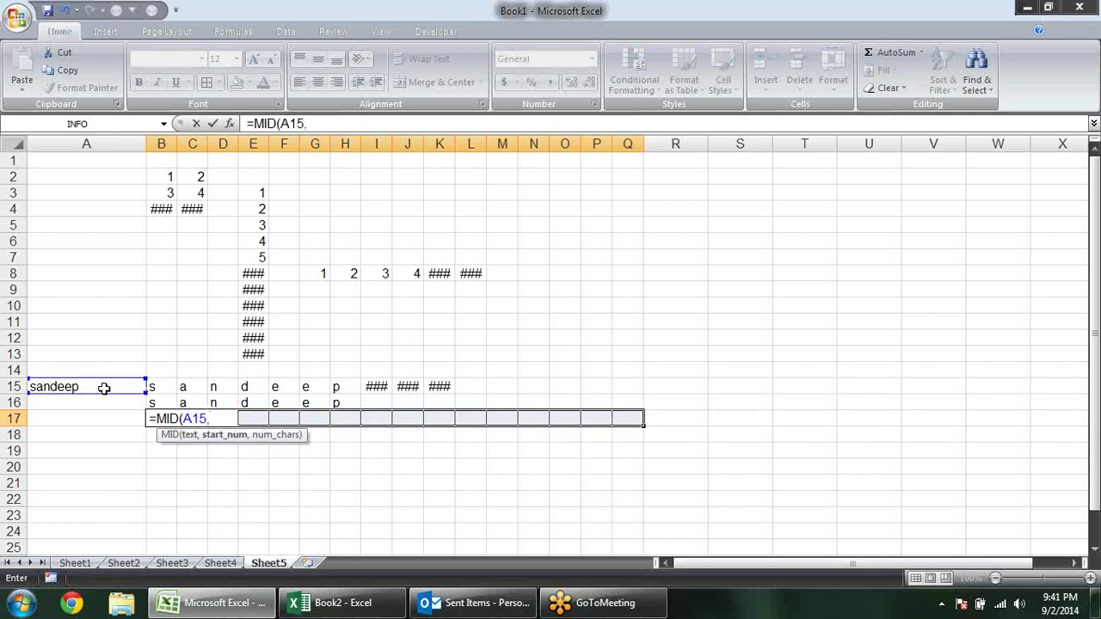
{"action": "type", "text": "colu"}
{"action": "key", "text": "Tab"}
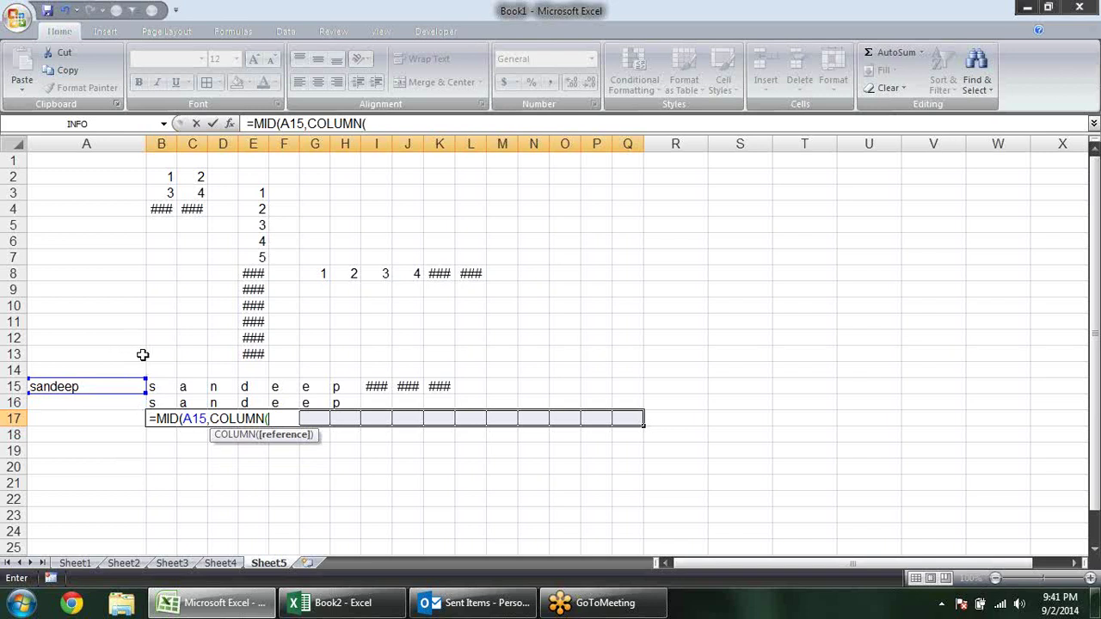
{"action": "key", "text": "Escape"}
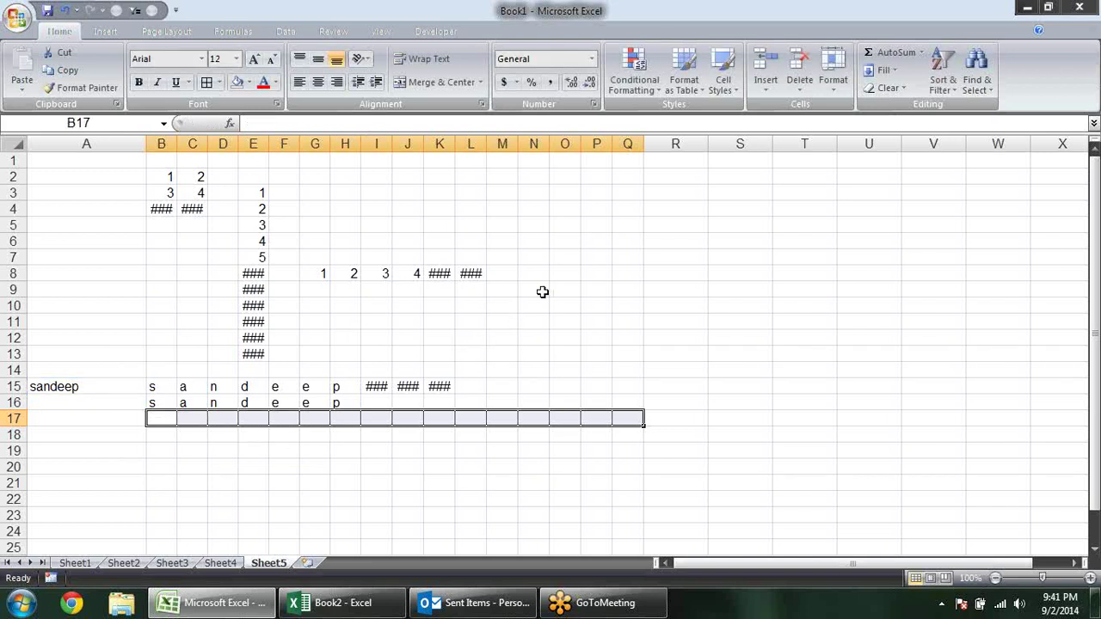
{"action": "left_click", "coordinate": [616, 291]}
{"action": "type", "text": "=A:A"}
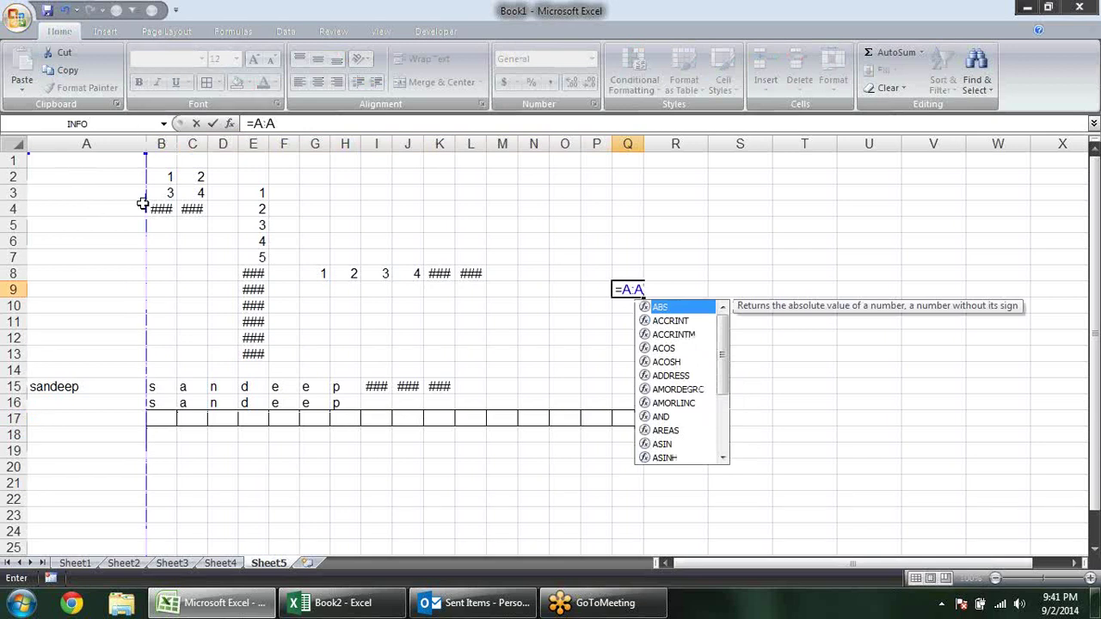
{"action": "key", "text": "Escape"}
{"action": "key", "text": "Escape"}
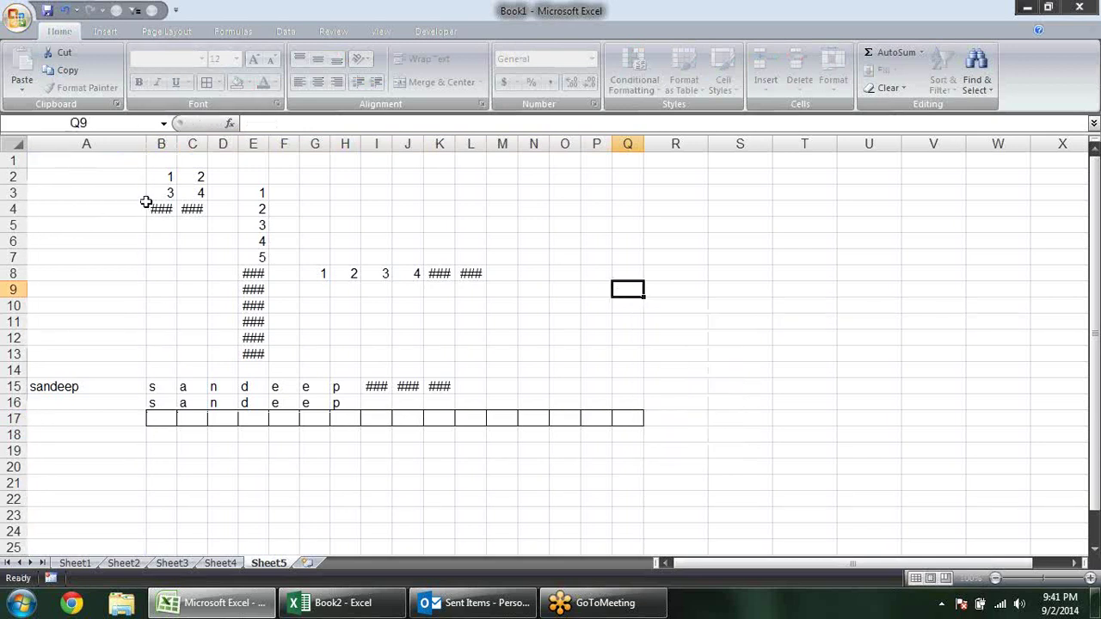
{"action": "type", "text": "=\""}
{"action": "key", "text": "BackSpace"}
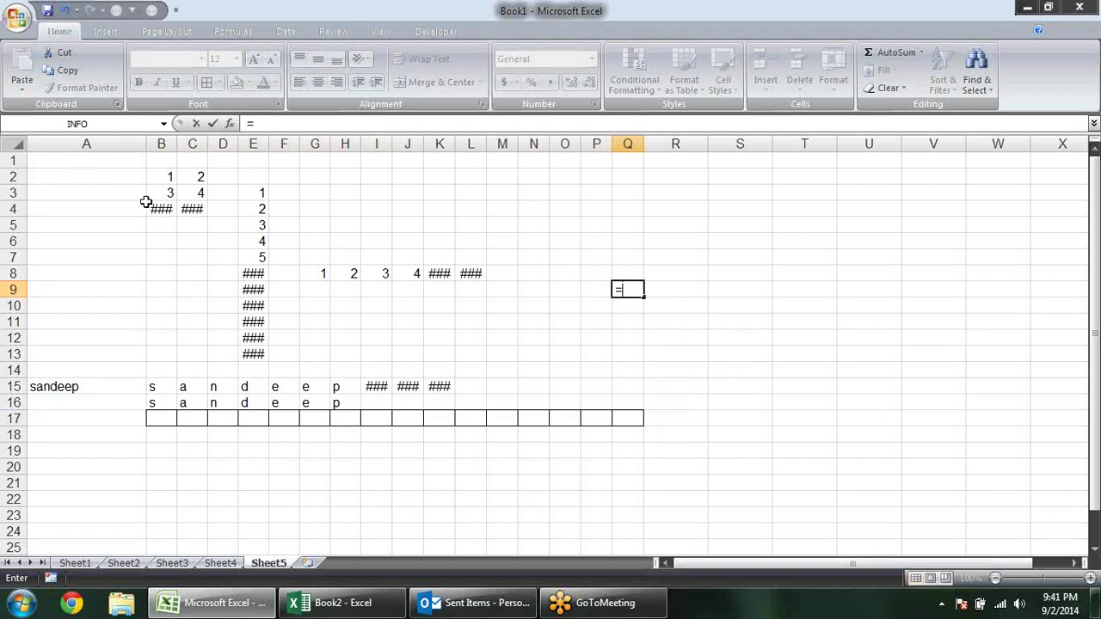
{"action": "type", "text": "a"}
{"action": "key", "text": "BackSpace"}
{"action": "type", "text": "1:7"}
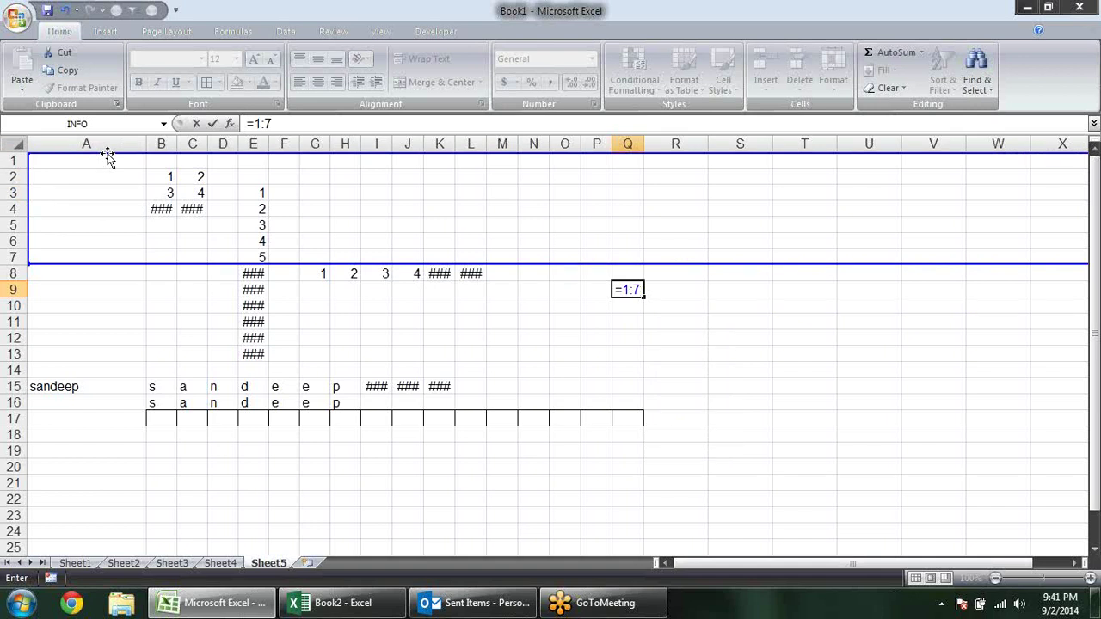
{"action": "key", "text": "Escape"}
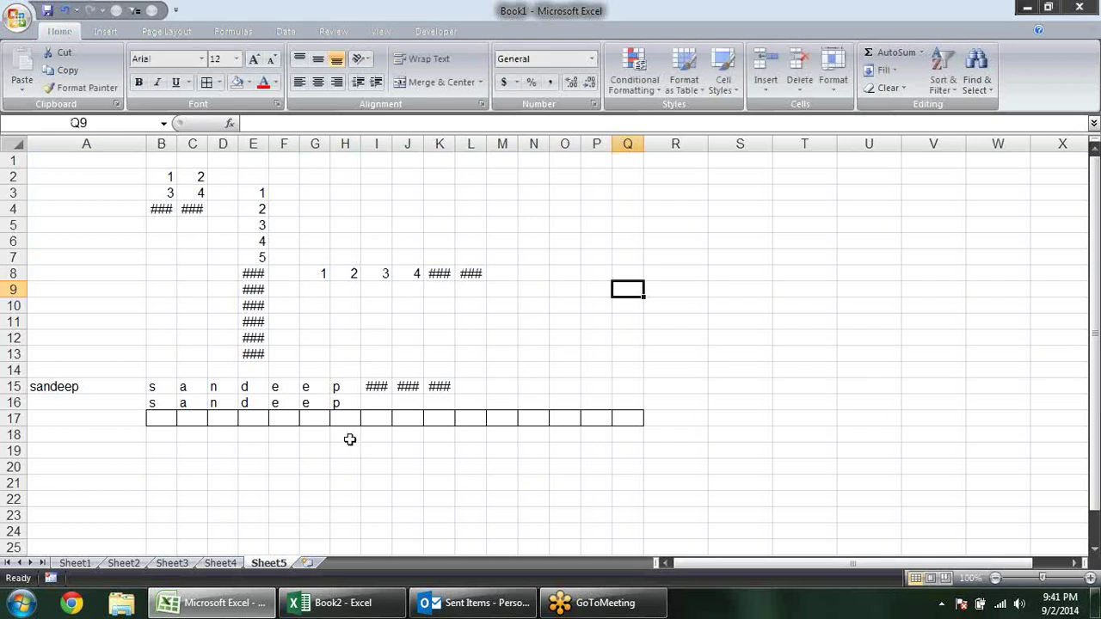
Step: In B17:Q17 start the formula =MID($A$15,COLUMN( with an absolute A15 reference
{"action": "mouse_move", "coordinate": [163, 417]}
{"action": "left_mouse_down"}
{"action": "mouse_move", "coordinate": [605, 395]}
{"action": "mouse_move", "coordinate": [619, 398]}
{"action": "mouse_move", "coordinate": [617, 418]}
{"action": "left_mouse_up"}
{"action": "type", "text": "="}
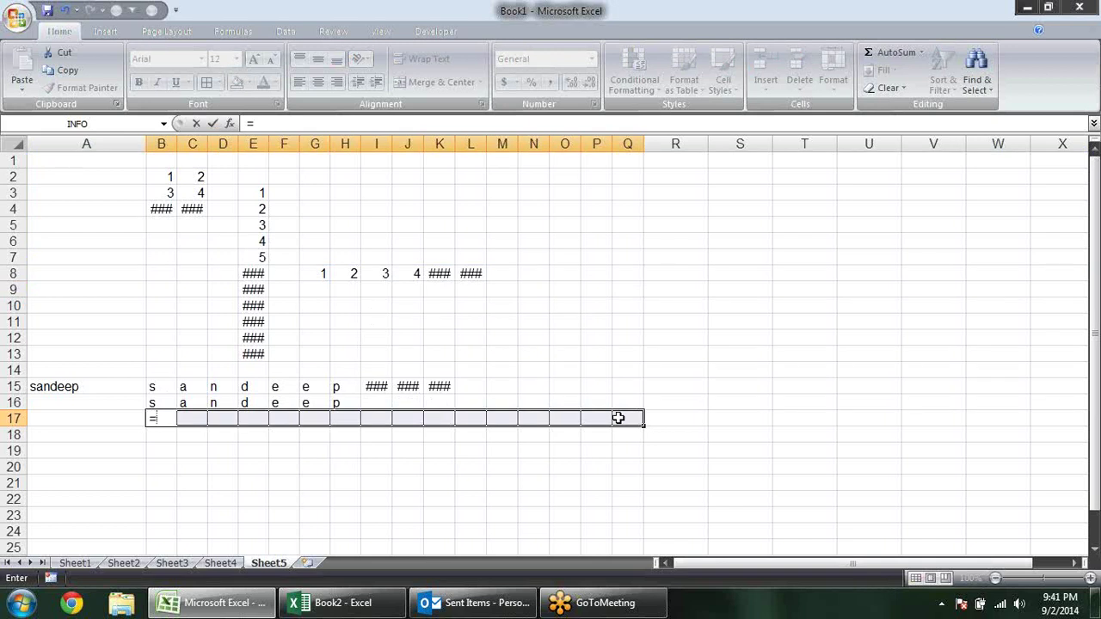
{"action": "type", "text": "MID("}
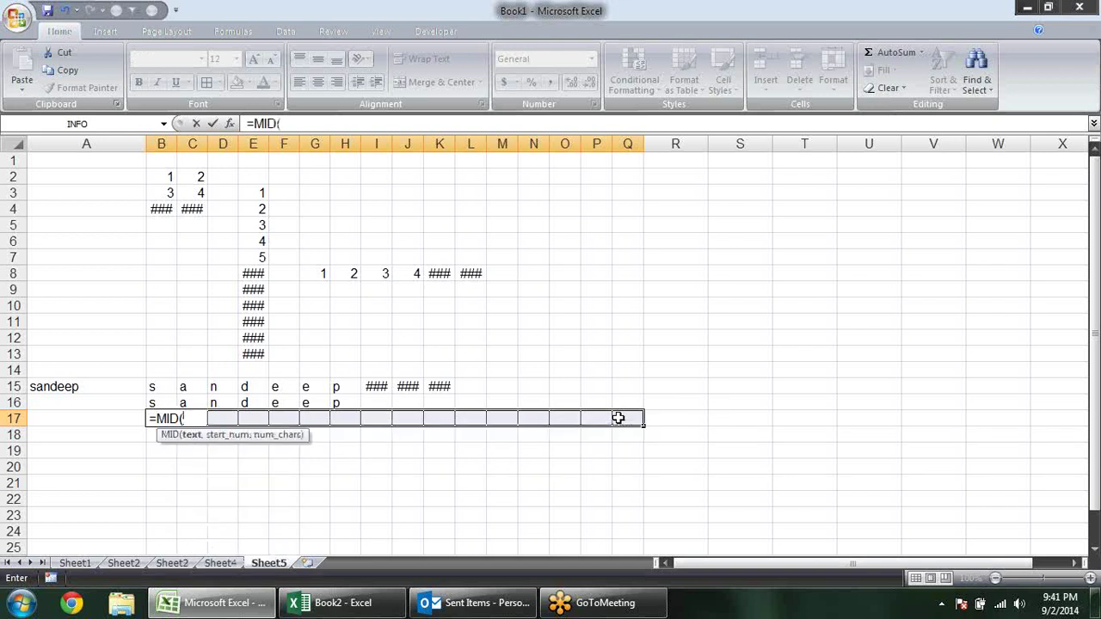
{"action": "left_click", "coordinate": [125, 386]}
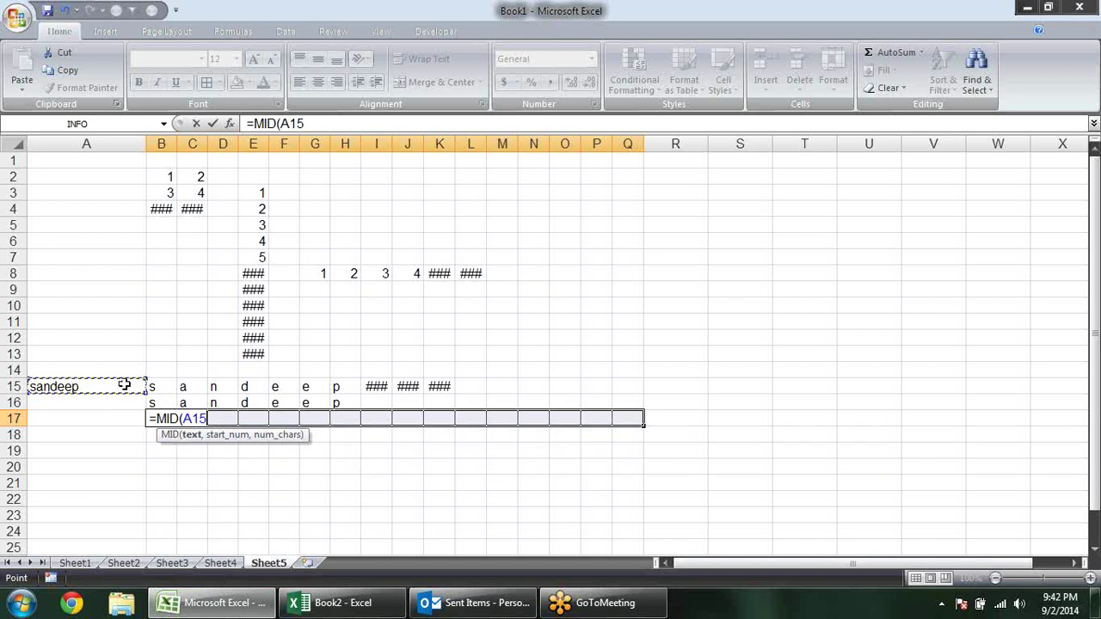
{"action": "type", "text": ","}
{"action": "key", "text": "BackSpace"}
{"action": "key", "text": "BackSpace"}
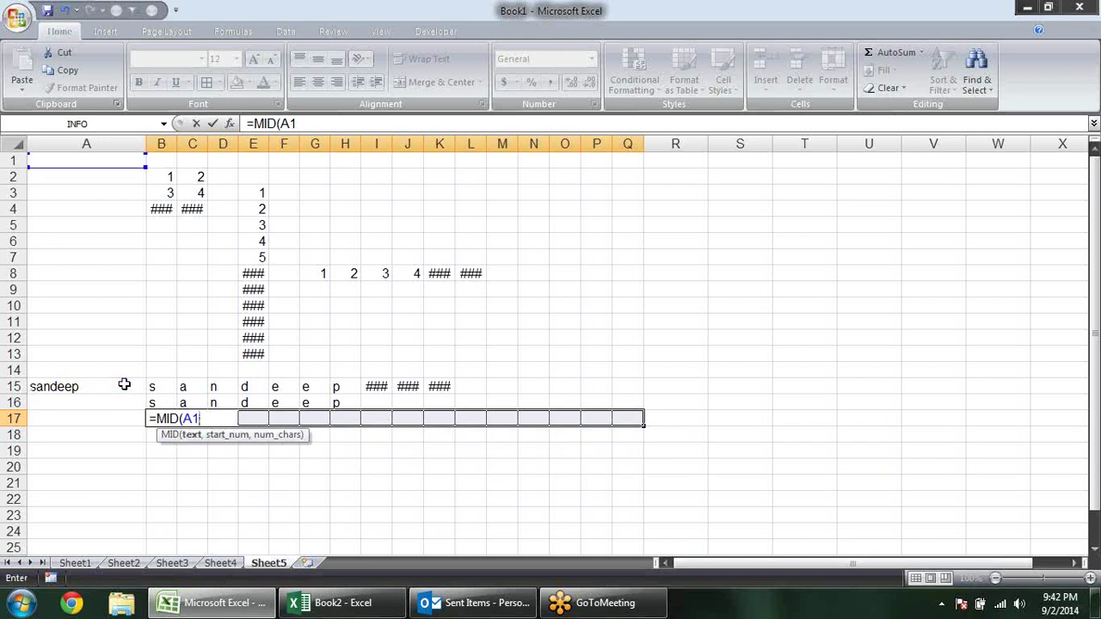
{"action": "type", "text": "5"}
{"action": "key", "text": "F4"}
{"action": "type", "text": ","}
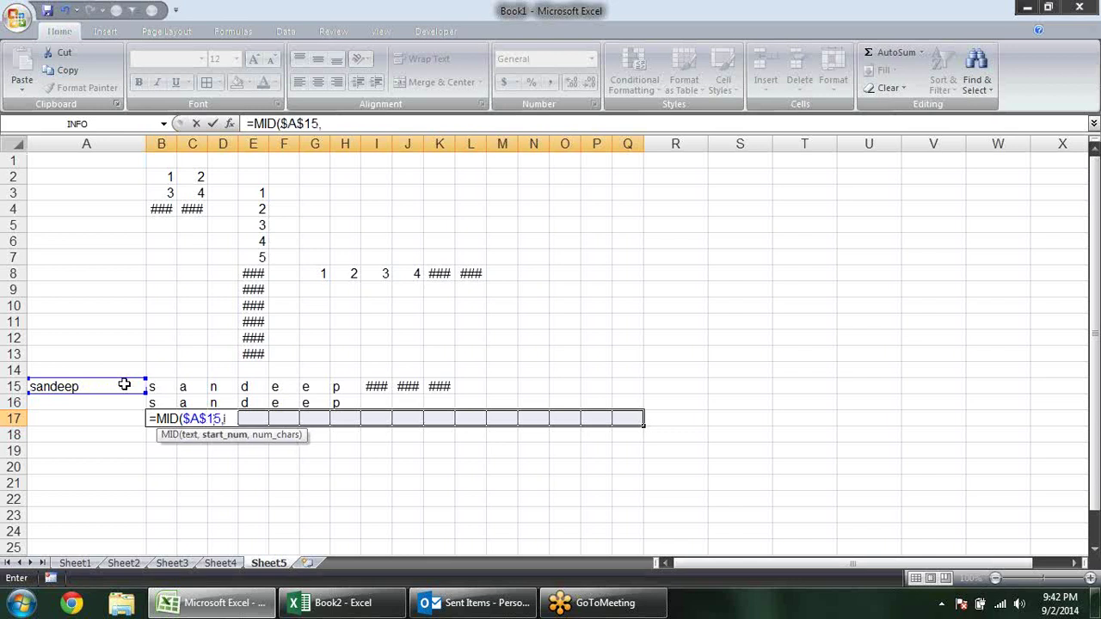
{"action": "type", "text": "colu"}
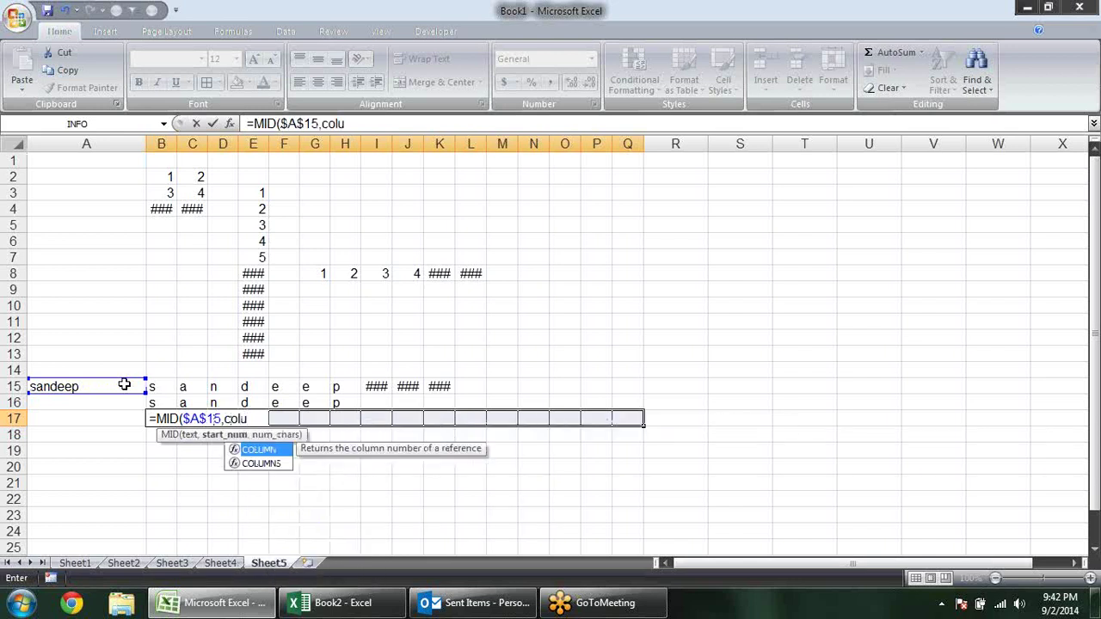
{"action": "key", "text": "Tab"}
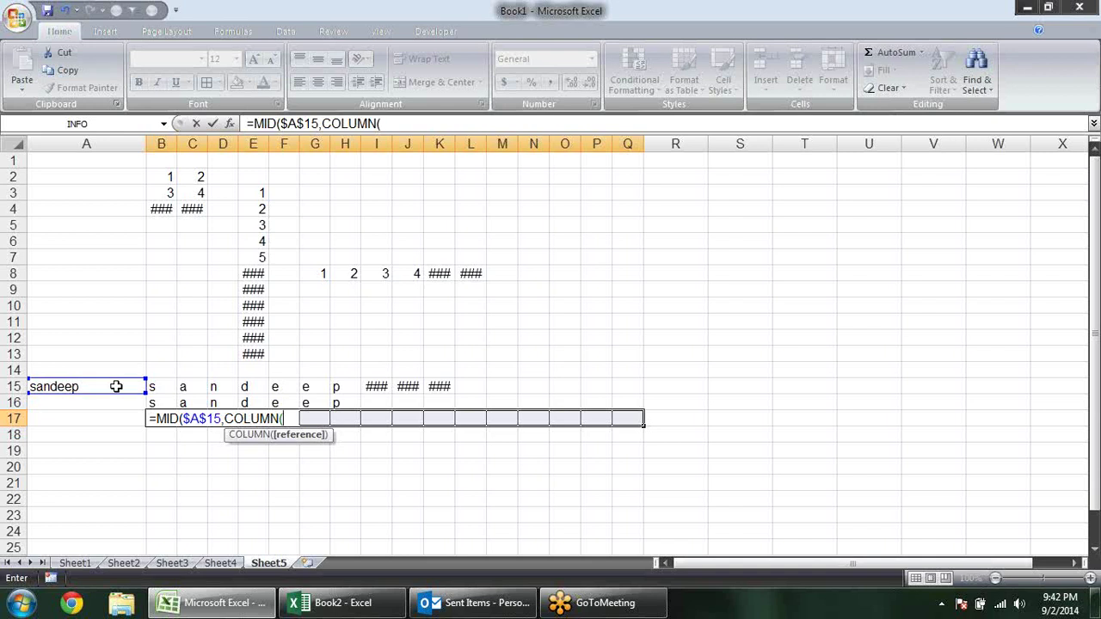
Step: Finish it as =MID($A$15,COLUMN(INDIRECT("1:"&LEN(A15))),1) and commit it as an array formula
{"action": "type", "text": "ind"}
{"action": "key", "text": "Tab"}
{"action": "key", "text": "BackSpace"}
{"action": "key", "text": "BackSpace"}
{"action": "key", "text": "BackSpace"}
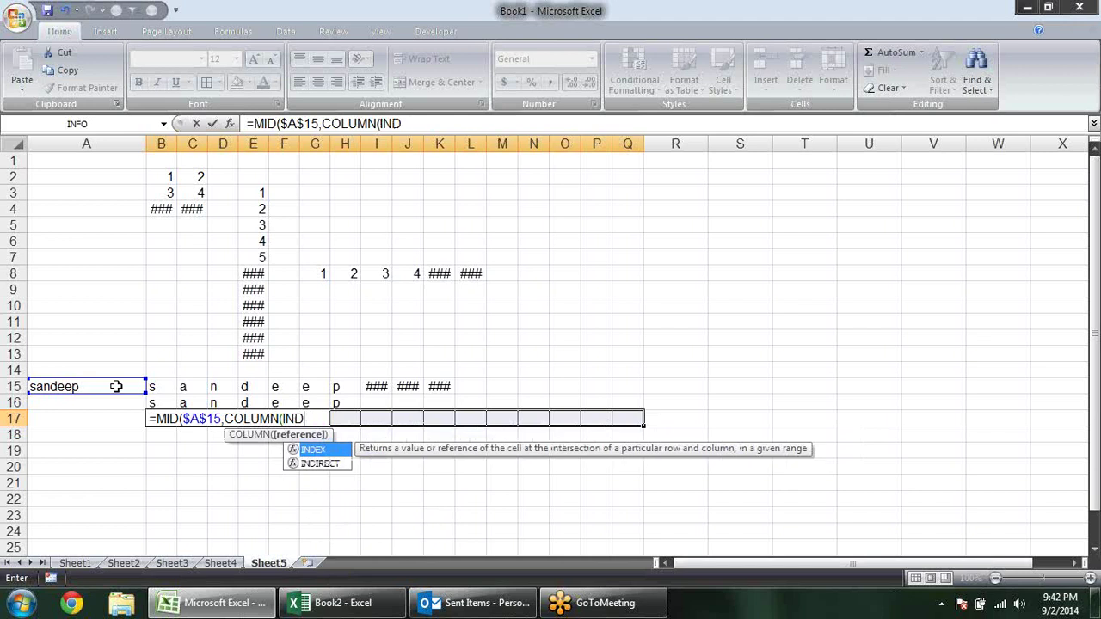
{"action": "key", "text": "BackSpace"}
{"action": "key", "text": "Down"}
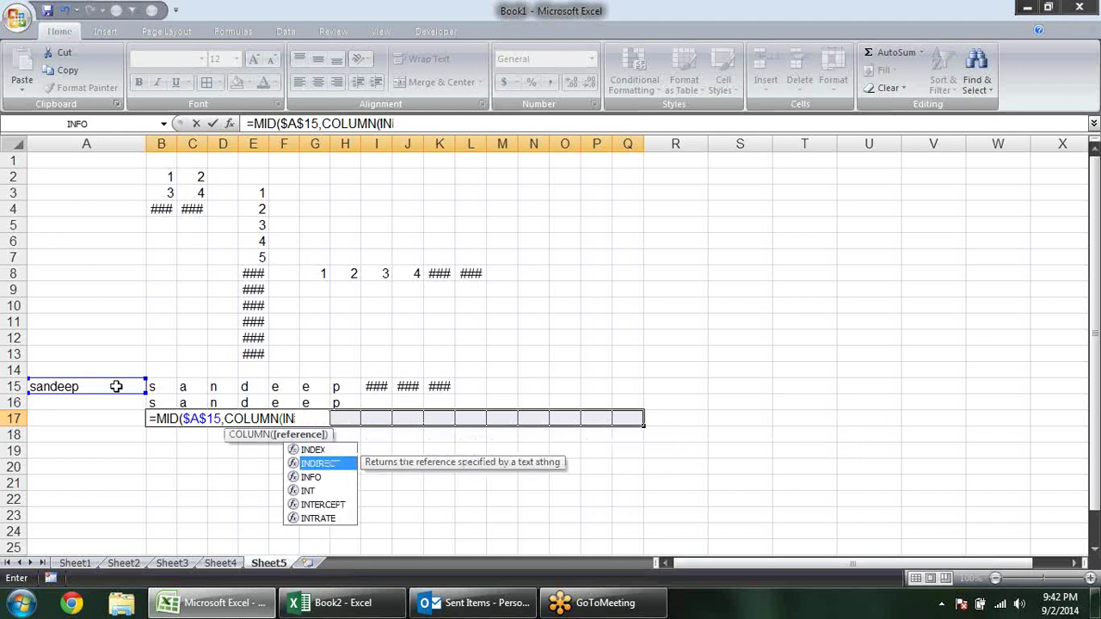
{"action": "key", "text": "Tab"}
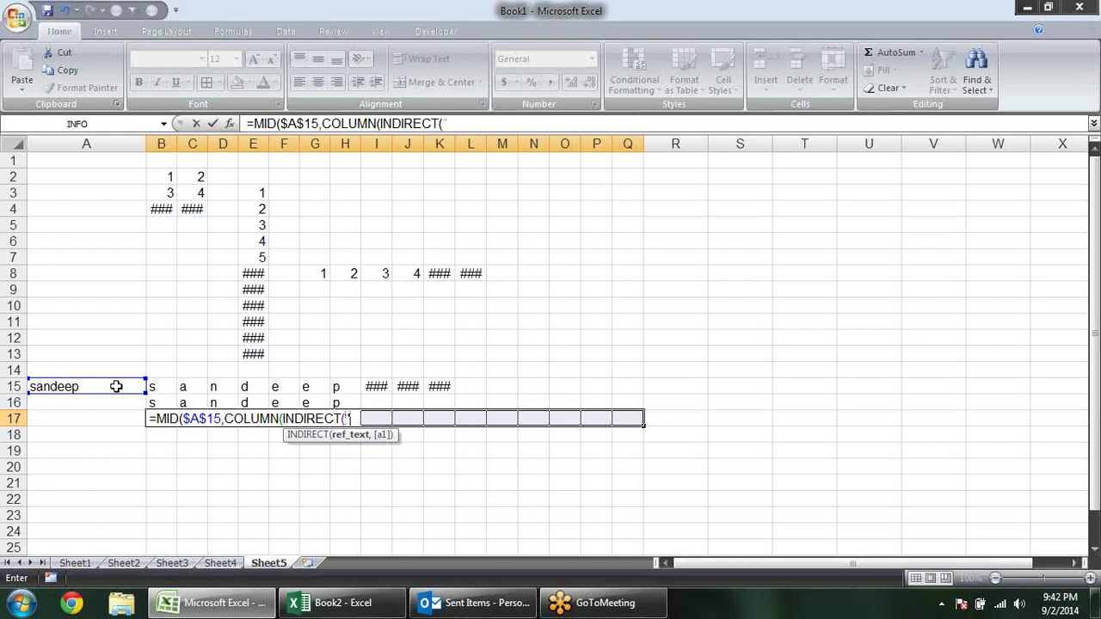
{"action": "type", "text": "1:"}
{"action": "type", "text": "&"}
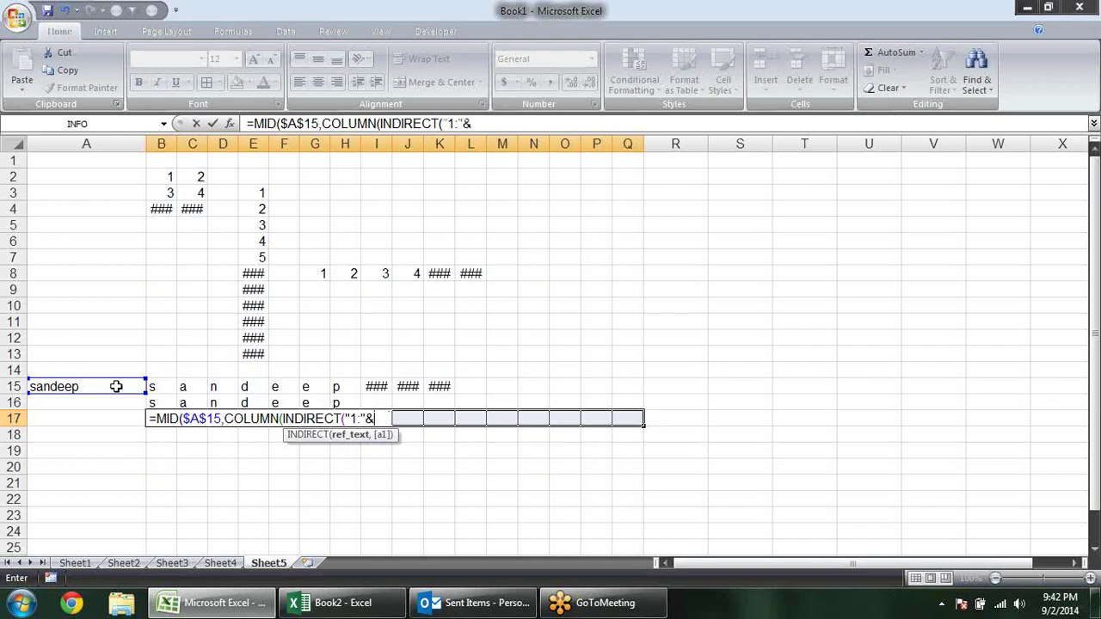
{"action": "type", "text": "len("}
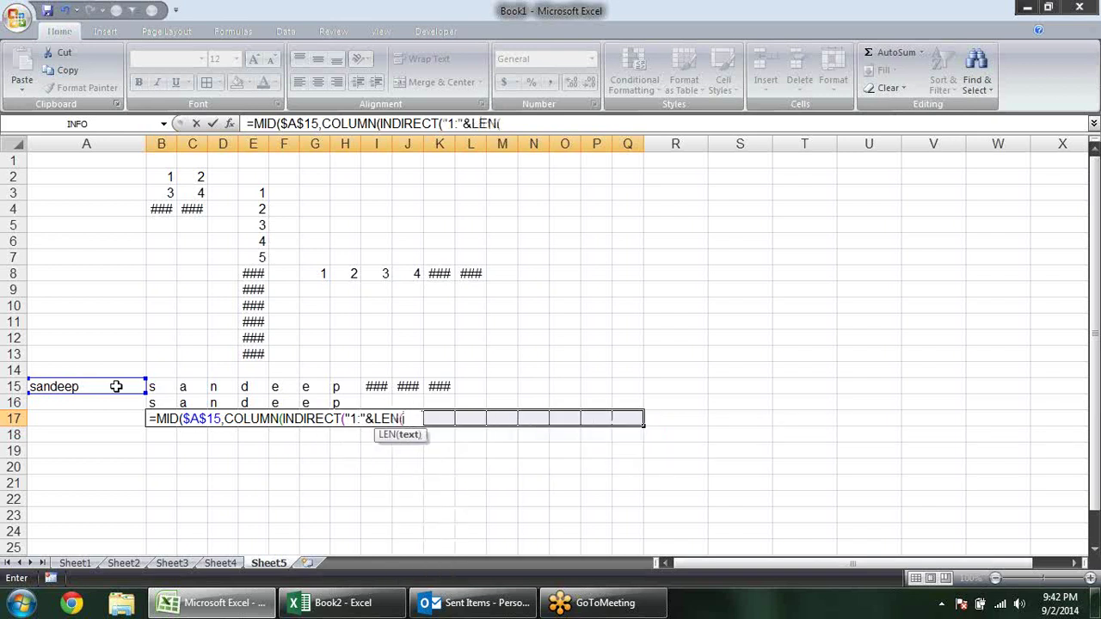
{"action": "left_click", "coordinate": [116, 386]}
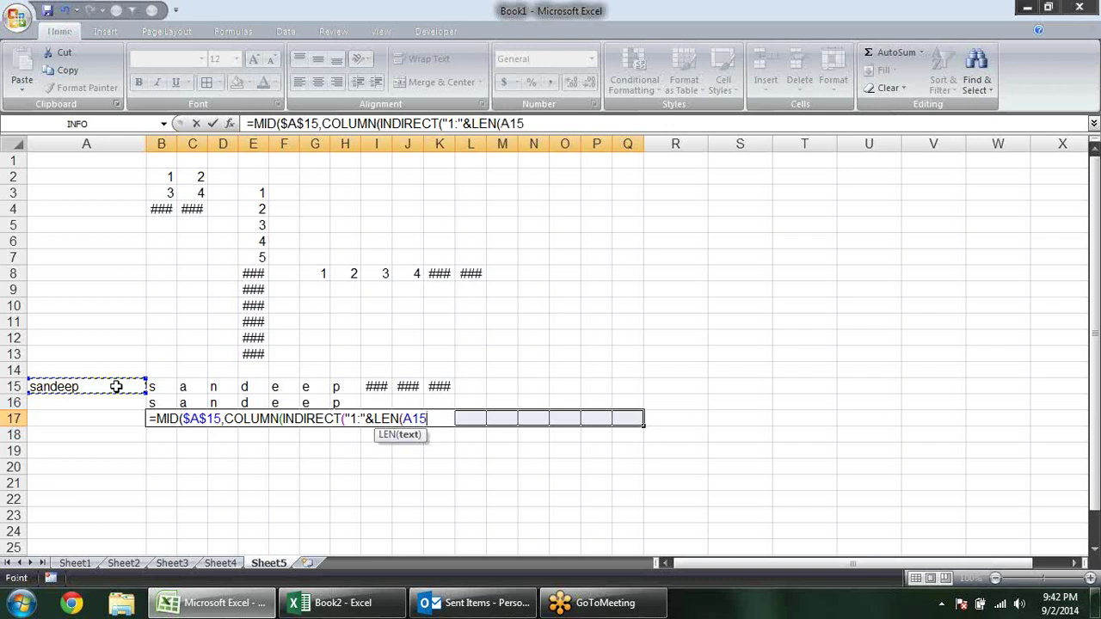
{"action": "type", "text": "))"}
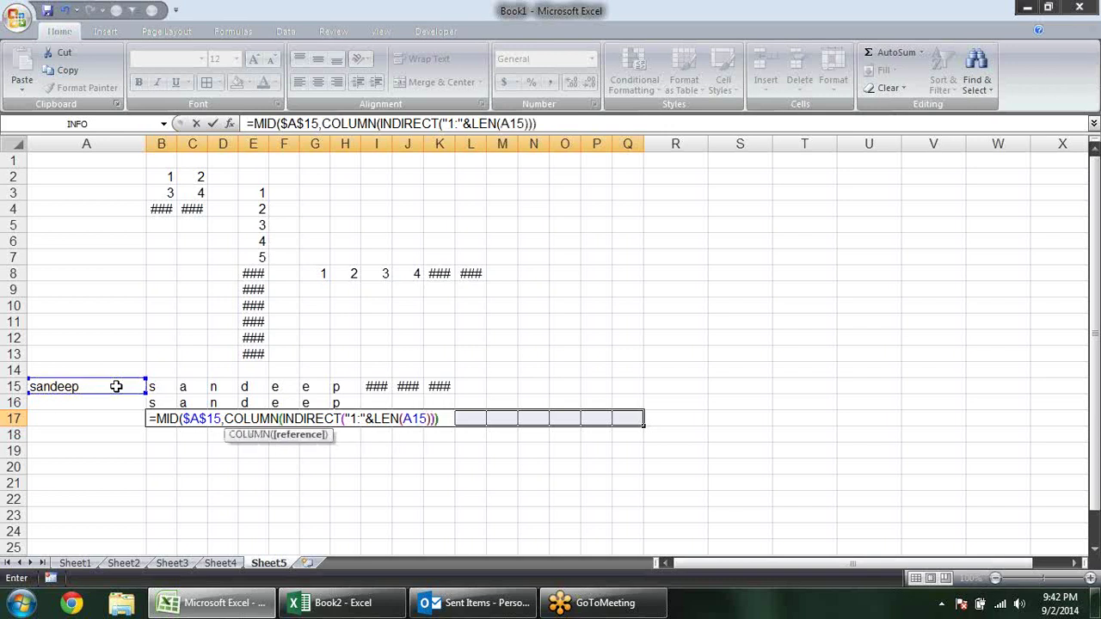
{"action": "type", "text": "),1)"}
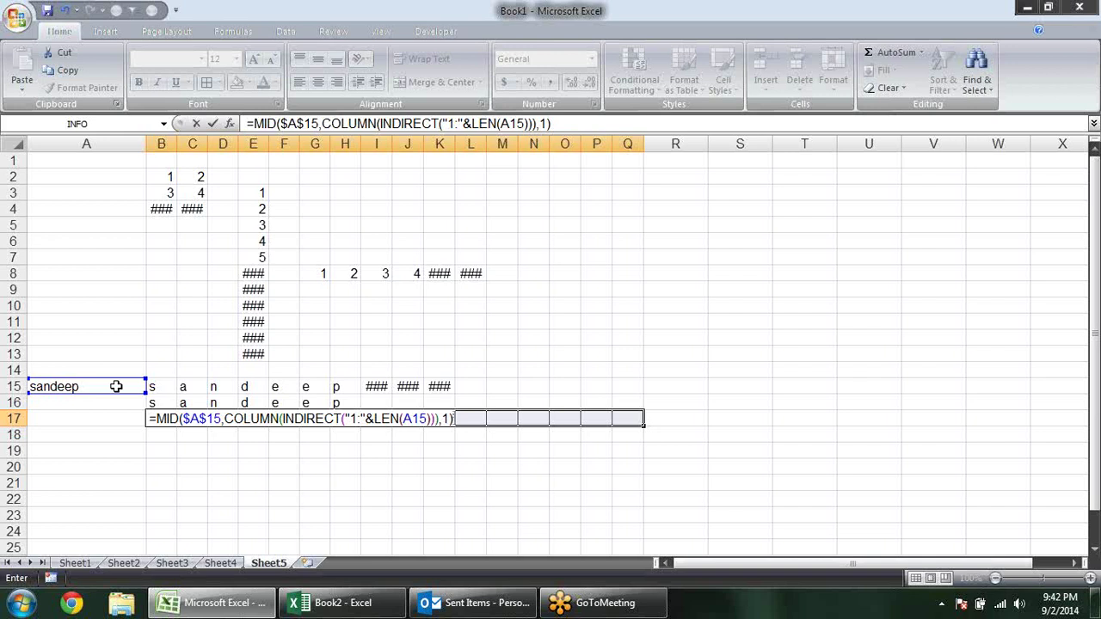
{"action": "key", "text": "ctrl+shift+Return"}
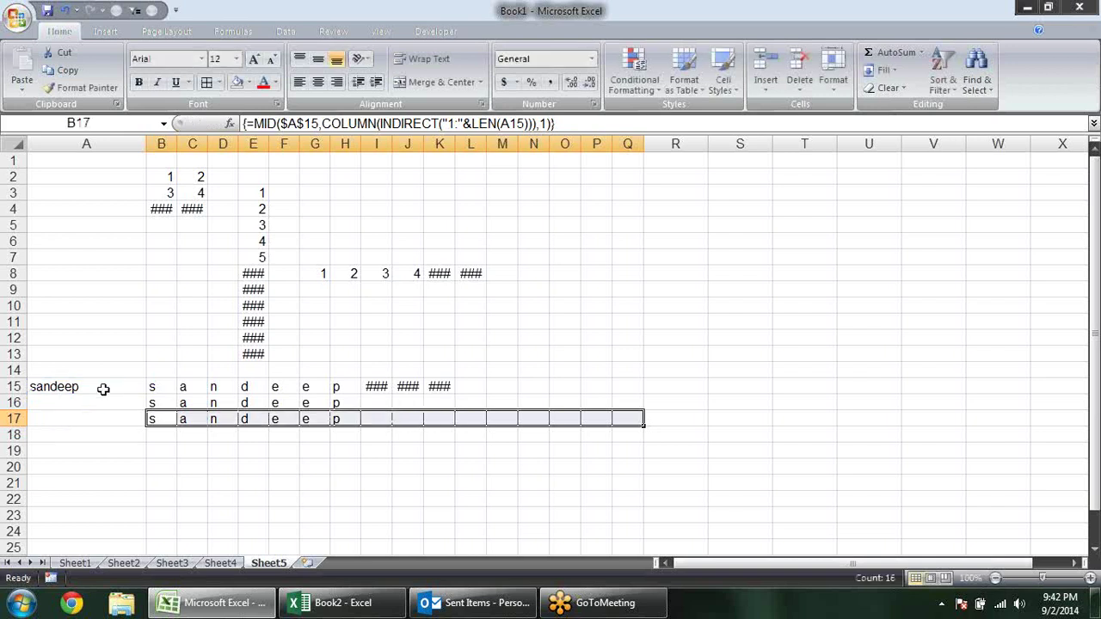
Step: Add a surname to the name in A15 so row 17 spells it, then go to Sheet3
{"action": "double_click", "coordinate": [102, 387]}
{"action": "type", "text": "kumar"}
{"action": "key", "text": "Return"}
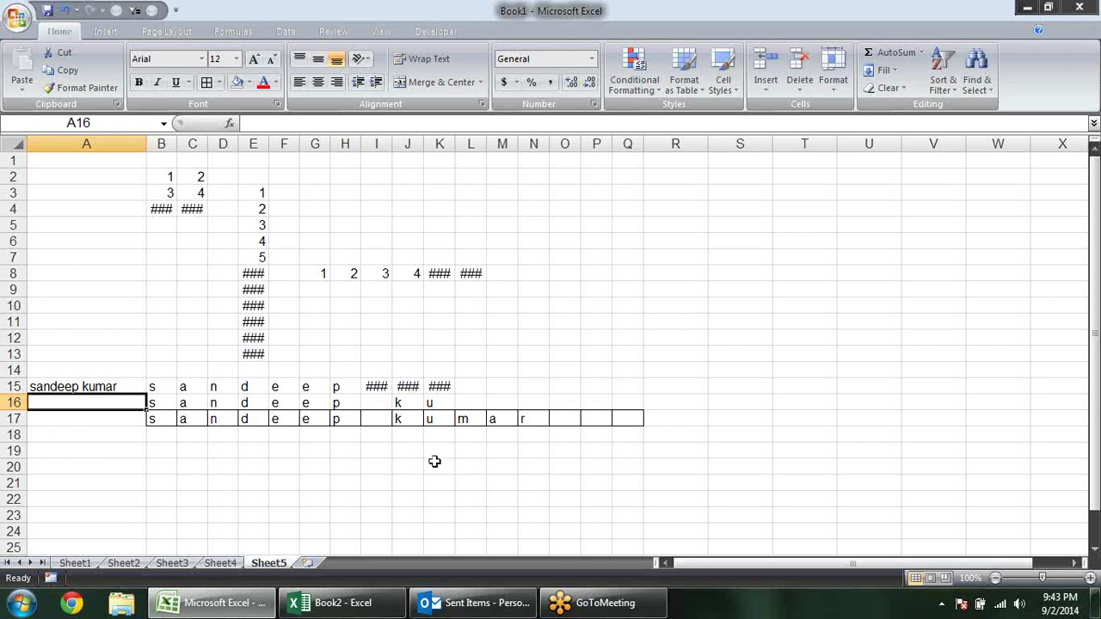
{"action": "left_click", "coordinate": [175, 420]}
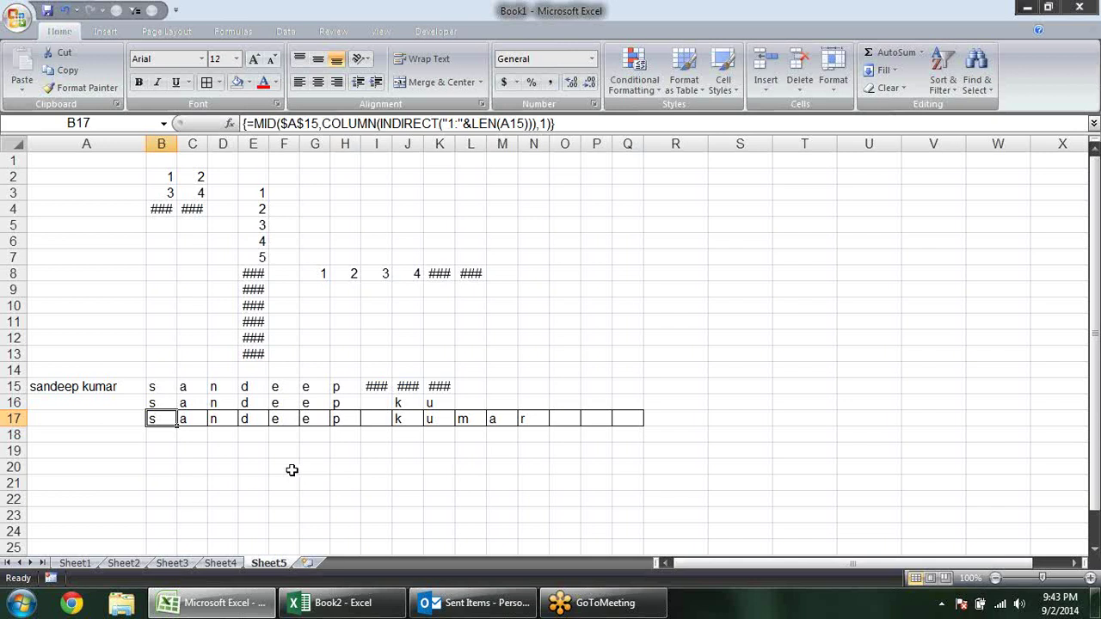
{"action": "left_click", "coordinate": [174, 564]}
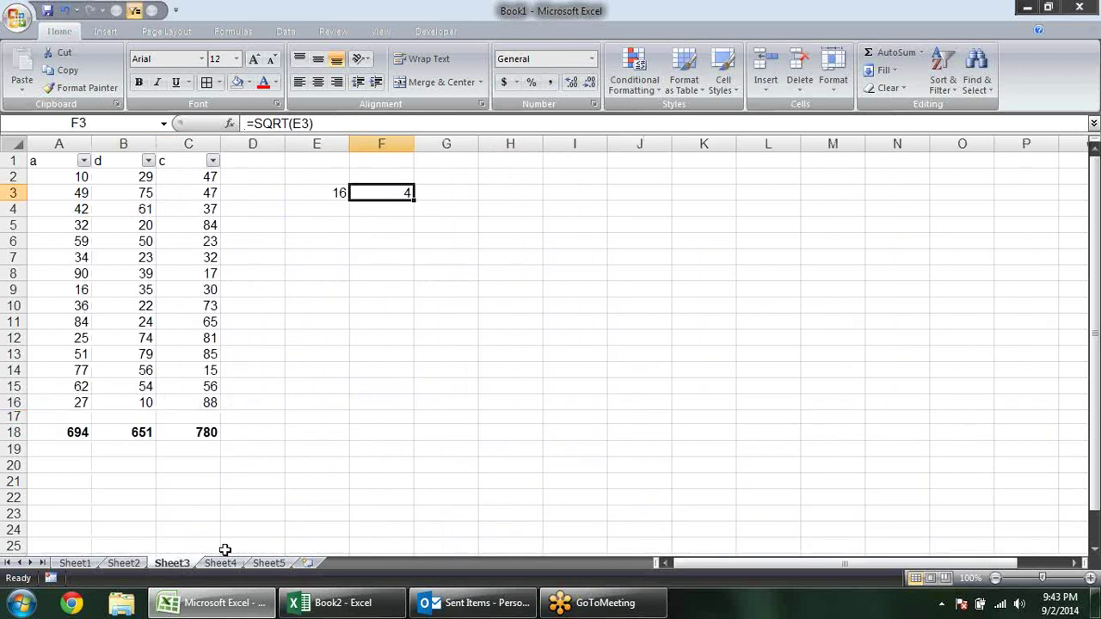
Step: On Sheet2, inspect the Amount formula in C2 and the grand total in C13
{"action": "left_click", "coordinate": [129, 566]}
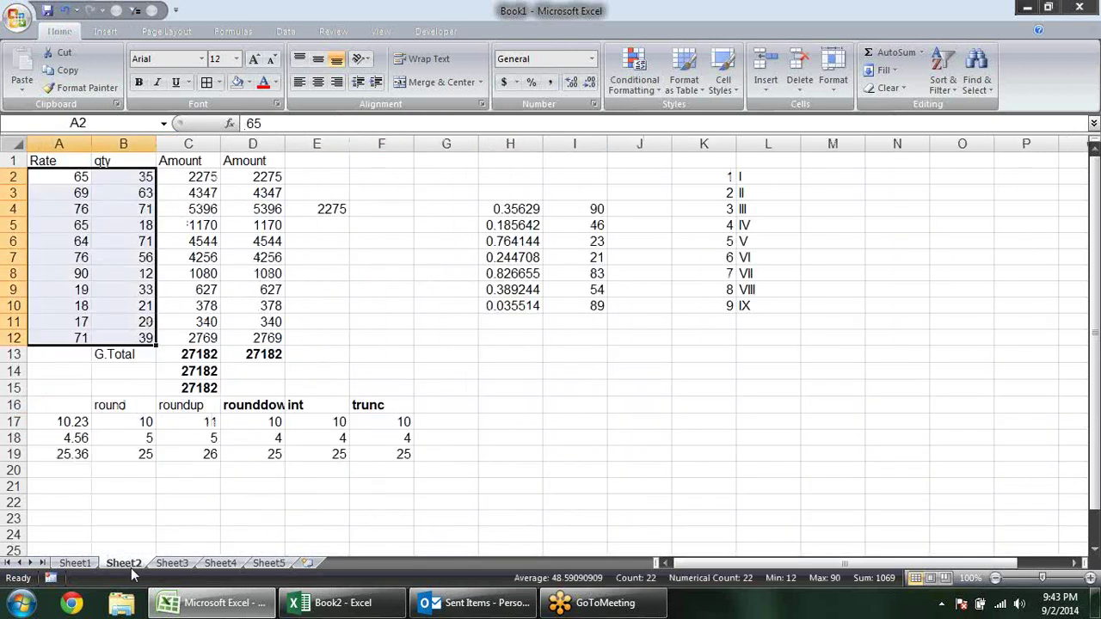
{"action": "left_click", "coordinate": [204, 389]}
{"action": "mouse_move", "coordinate": [69, 160]}
{"action": "left_mouse_down"}
{"action": "mouse_move", "coordinate": [148, 181]}
{"action": "mouse_move", "coordinate": [146, 342]}
{"action": "left_mouse_up"}
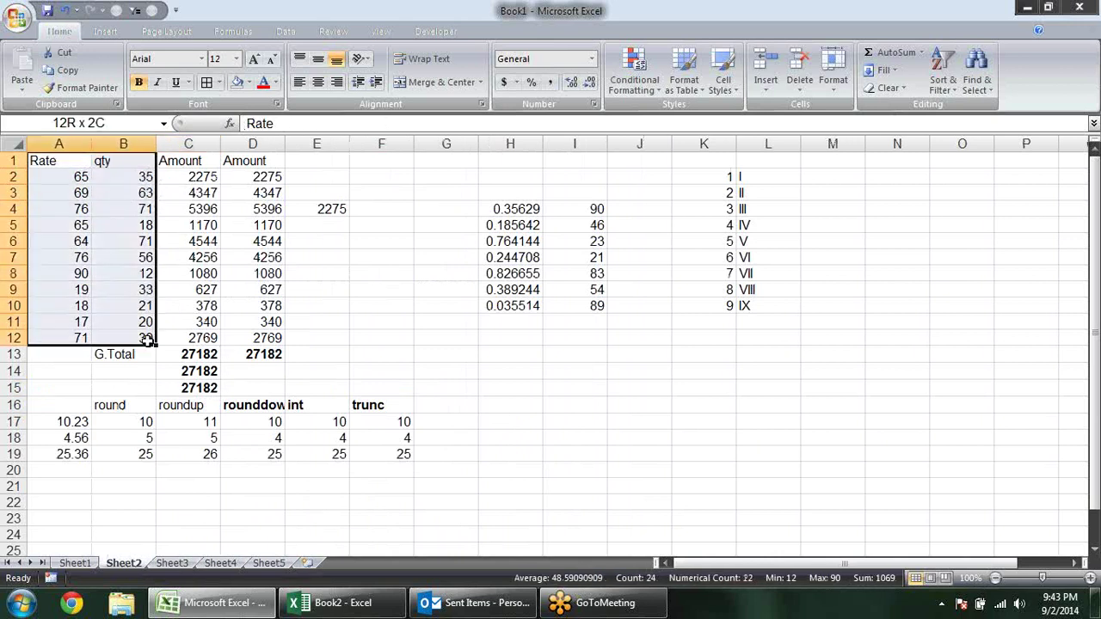
{"action": "double_click", "coordinate": [184, 176]}
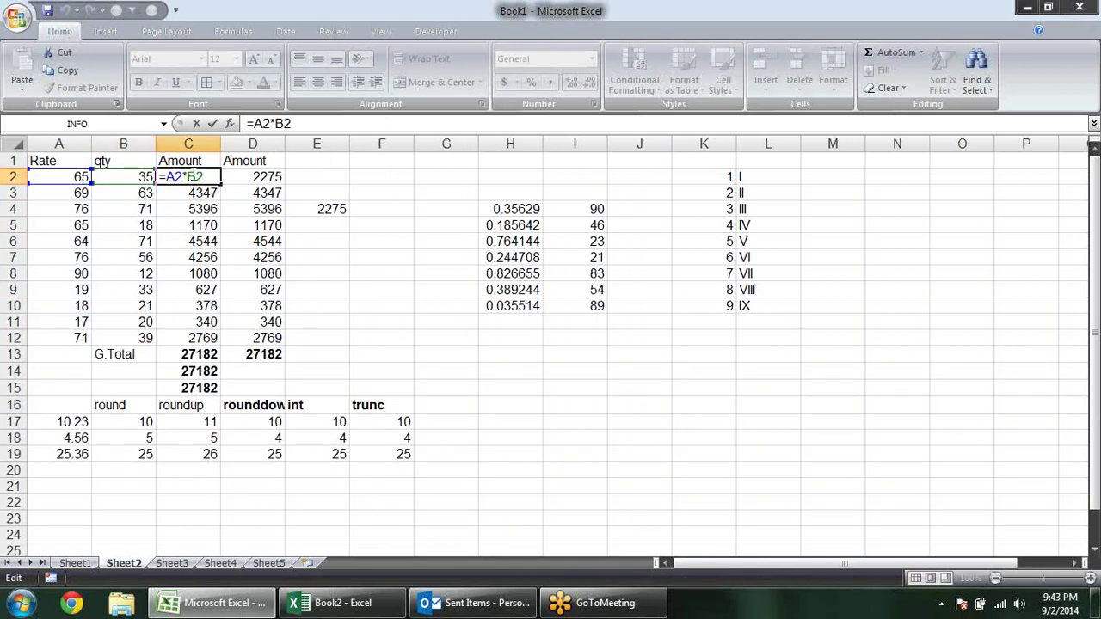
{"action": "left_click", "coordinate": [204, 355]}
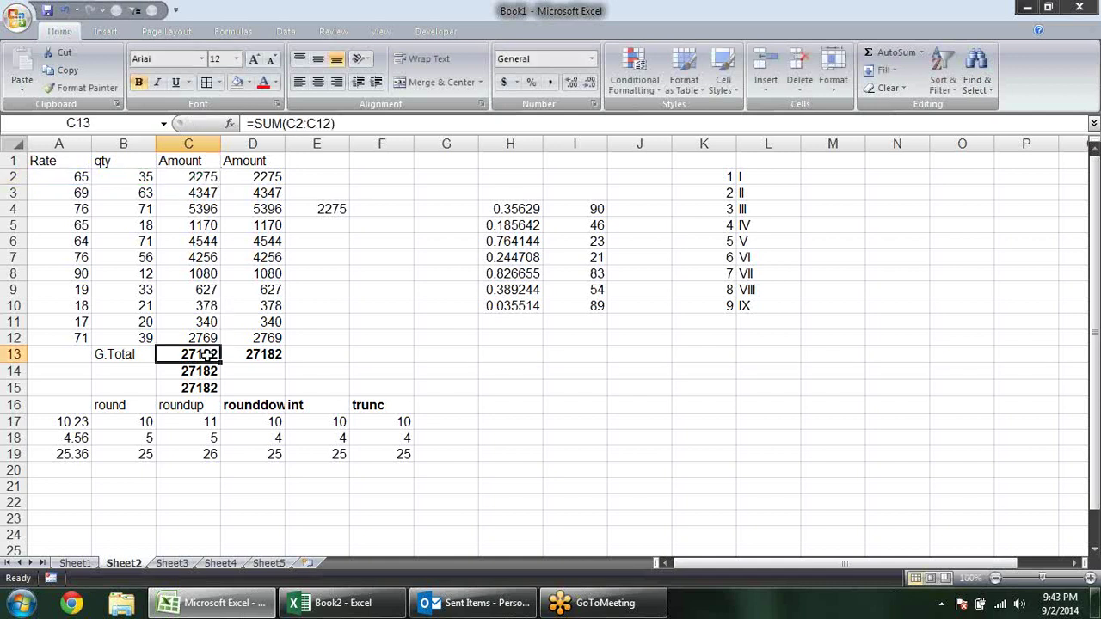
Step: Review the PRODUCT formula in D2, the D13 total and C14's SUMPRODUCT without changing them
{"action": "double_click", "coordinate": [246, 176]}
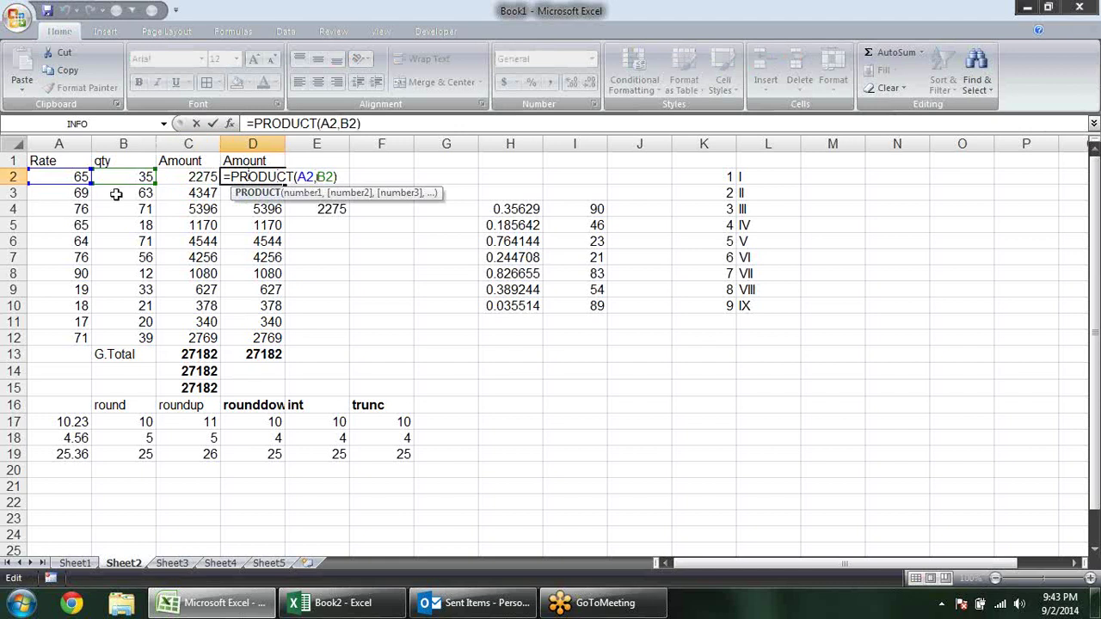
{"action": "key", "text": "Escape"}
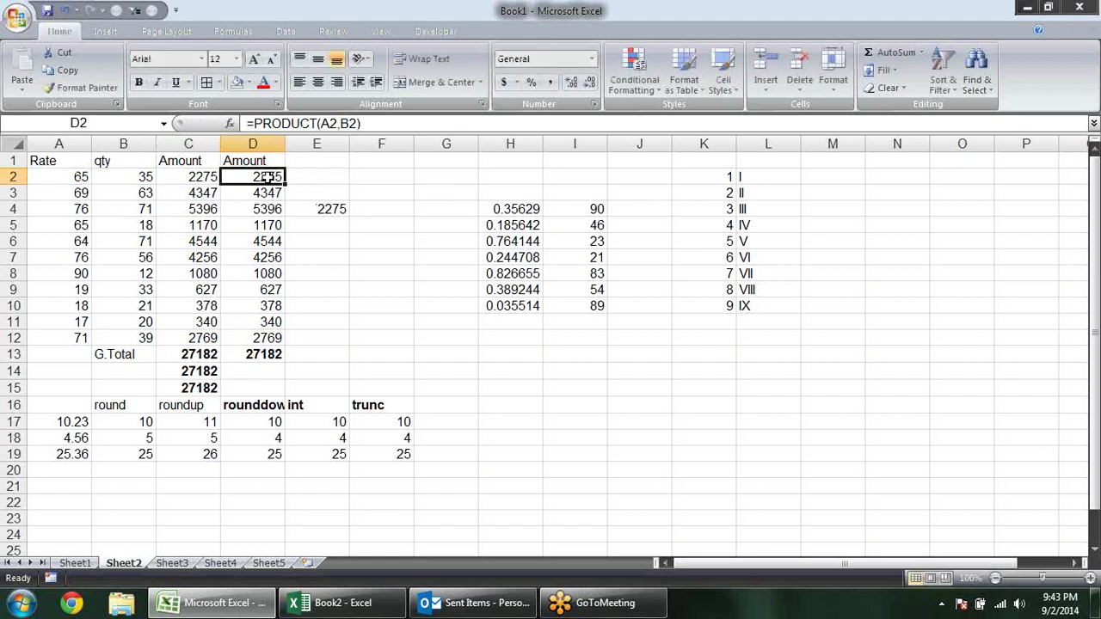
{"action": "double_click", "coordinate": [260, 354]}
{"action": "key", "text": "Escape"}
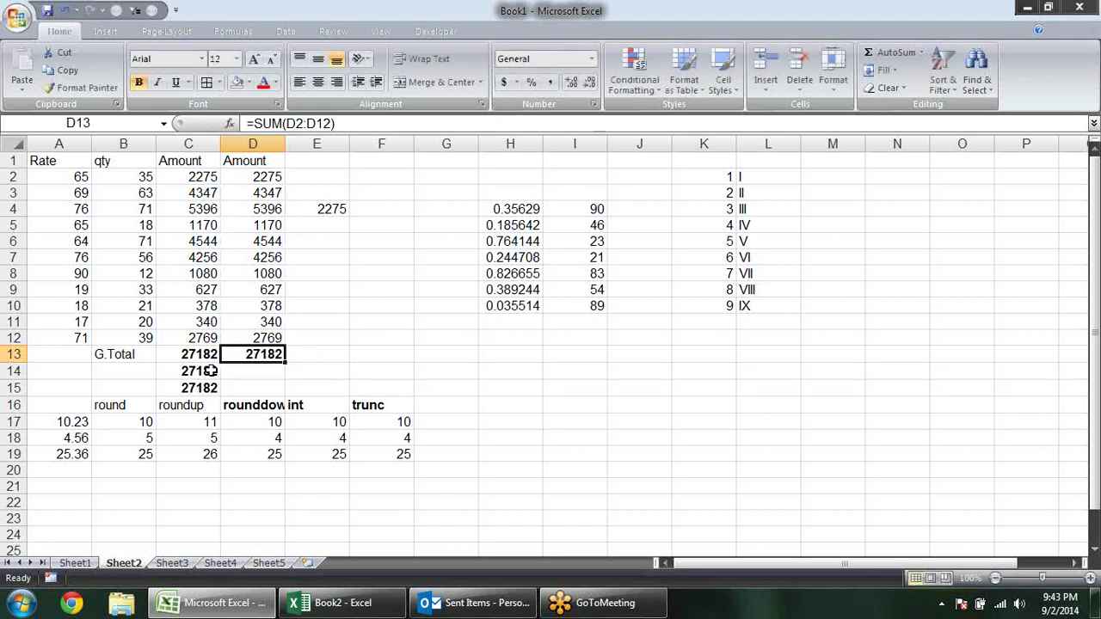
{"action": "double_click", "coordinate": [210, 371]}
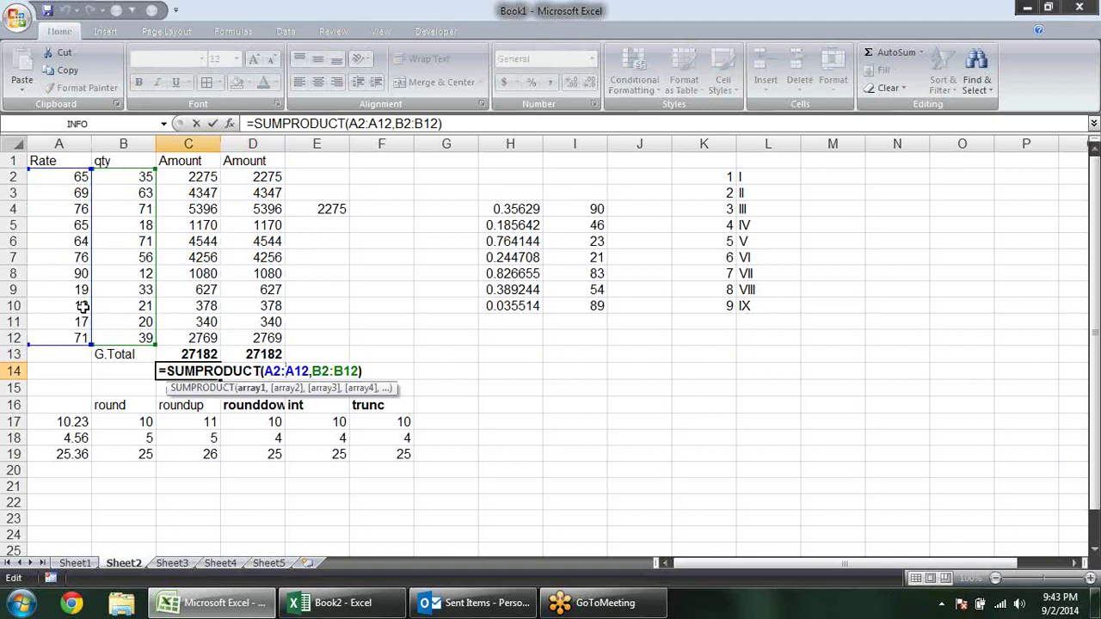
{"action": "left_click", "coordinate": [333, 371]}
{"action": "key", "text": "Escape"}
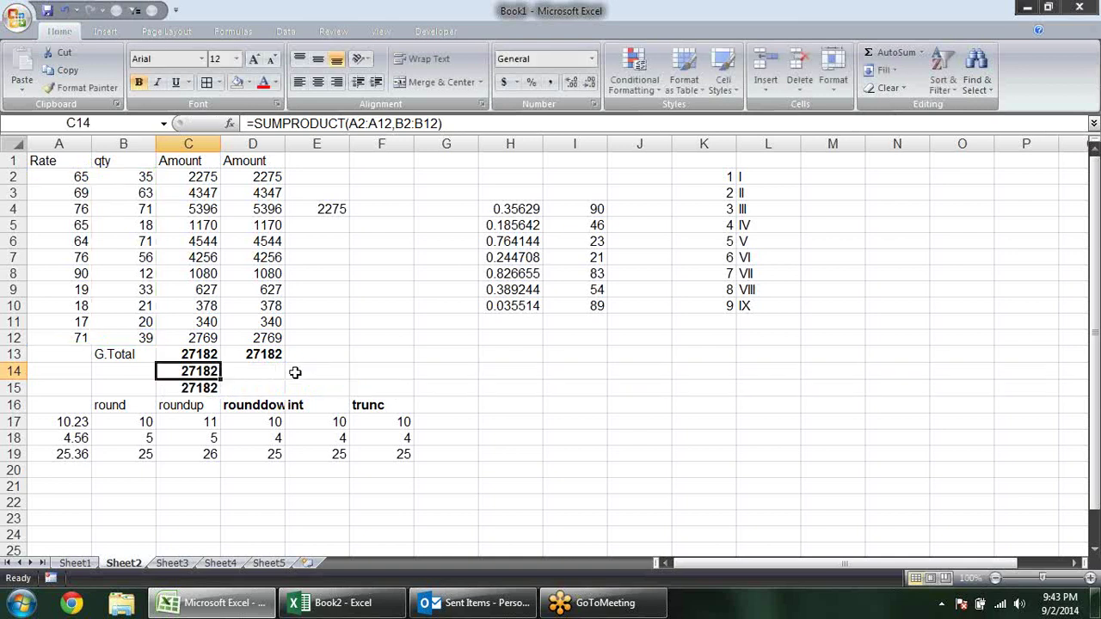
Step: Enter =SUMPRODUCT(A2:A12,B2:B12) in C14
{"action": "type", "text": "=sum("}
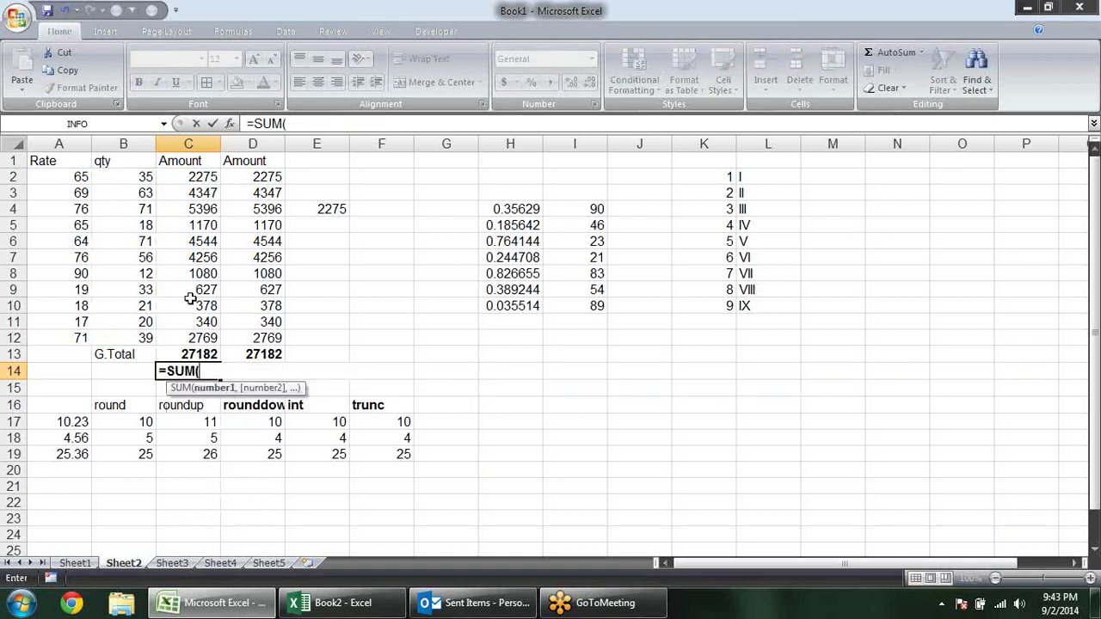
{"action": "left_click", "coordinate": [81, 175]}
{"action": "key", "text": "BackSpace"}
{"action": "key", "text": "BackSpace"}
{"action": "key", "text": "BackSpace"}
{"action": "type", "text": "pr"}
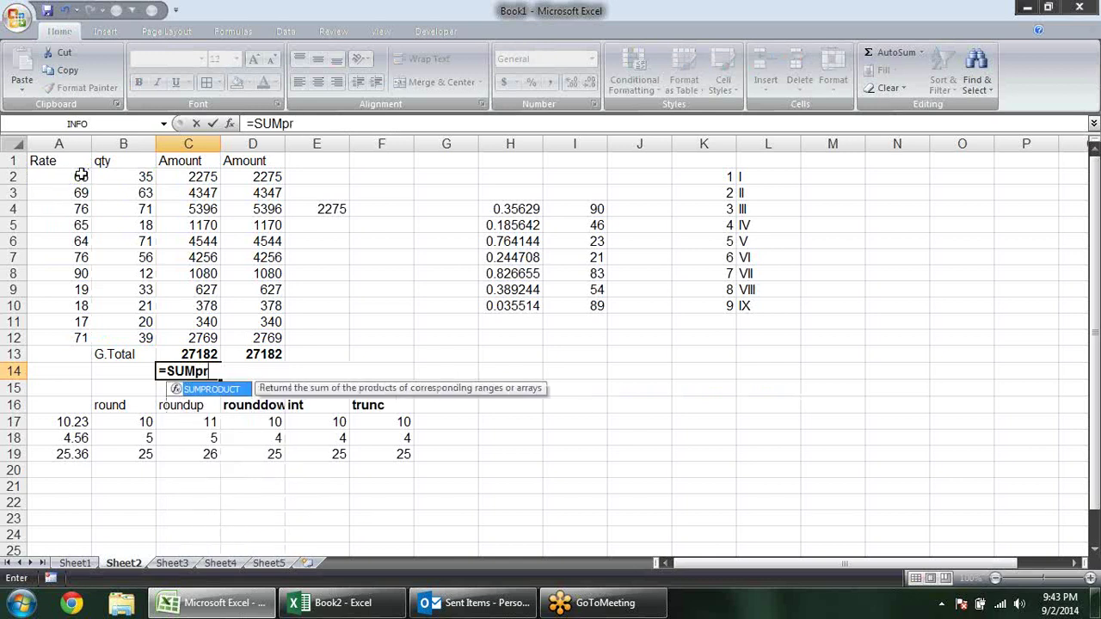
{"action": "key", "text": "Tab"}
{"action": "left_click", "coordinate": [63, 180]}
{"action": "left_click_drag", "start_coordinate": [64, 180], "coordinate": [71, 338]}
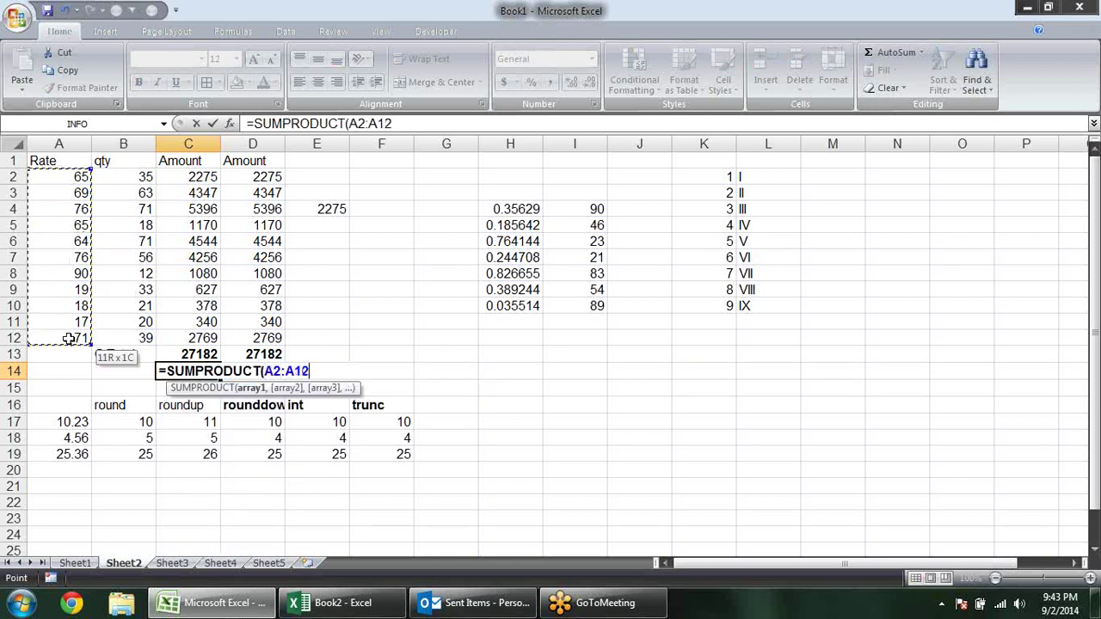
{"action": "type", "text": ","}
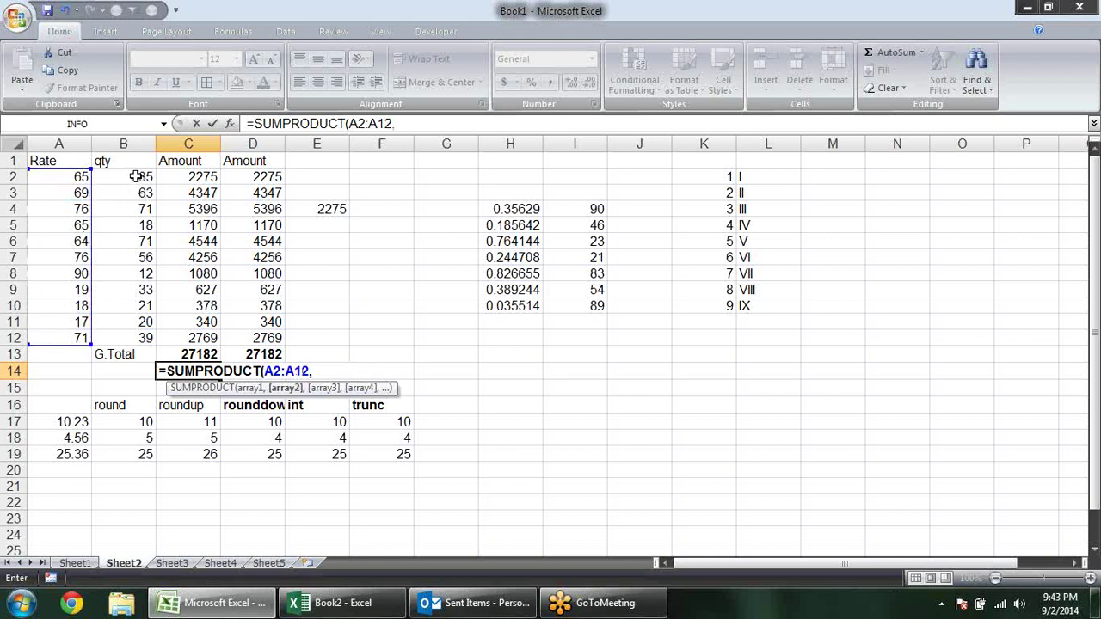
{"action": "left_click_drag", "start_coordinate": [138, 176], "coordinate": [145, 345]}
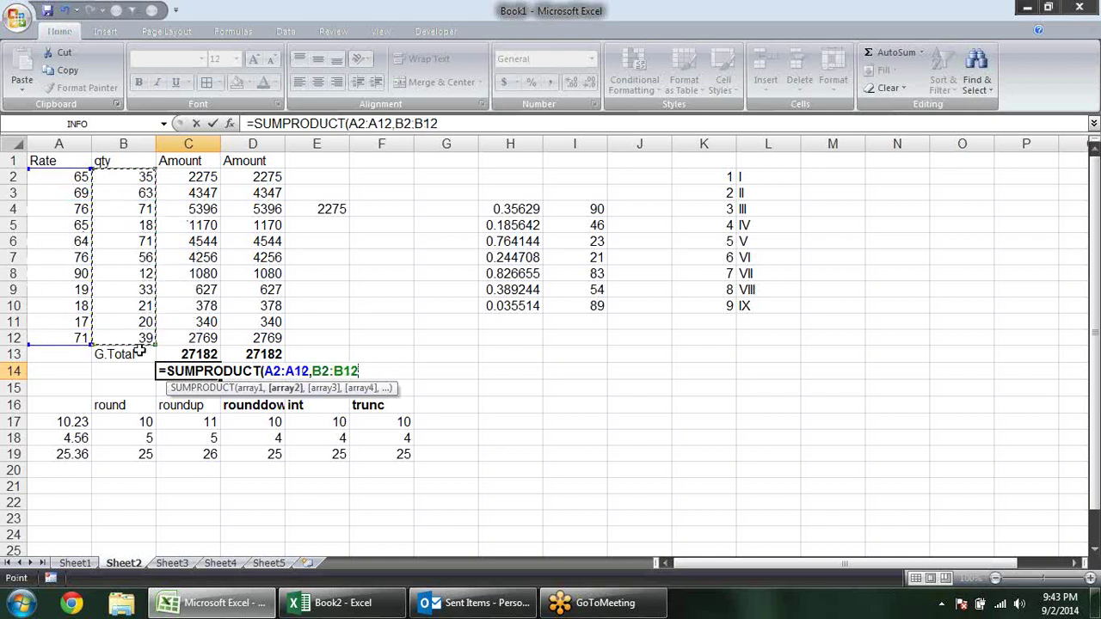
{"action": "type", "text": ")"}
{"action": "key", "text": "Return"}
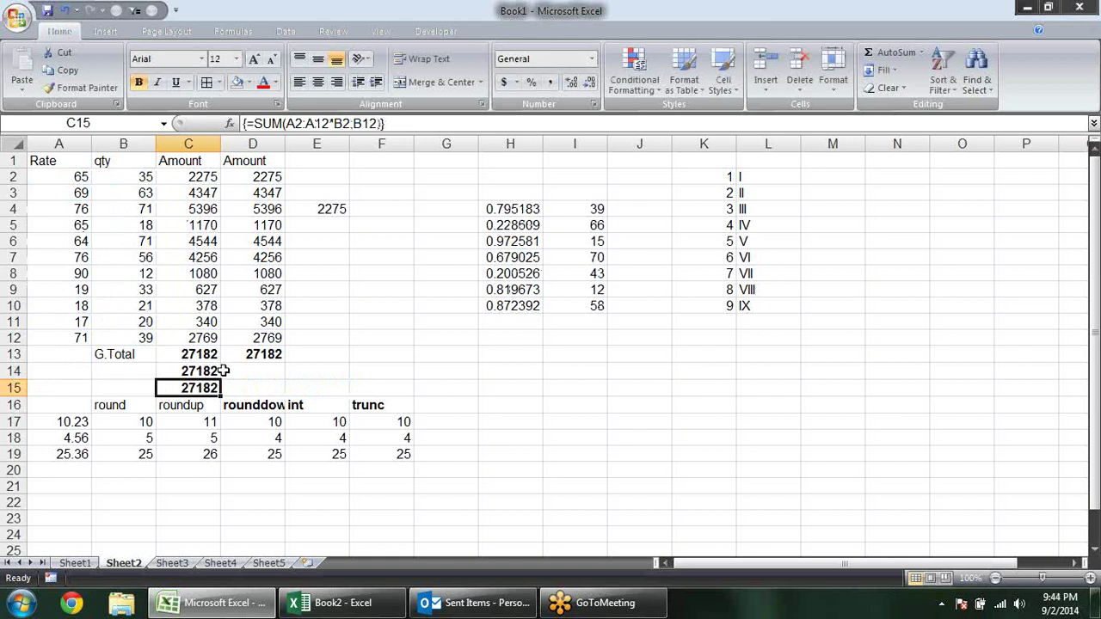
Step: Enter =SUM(A2:A12*B2:B12) in C15 and re-commit it as an array formula
{"action": "type", "text": "=sum"}
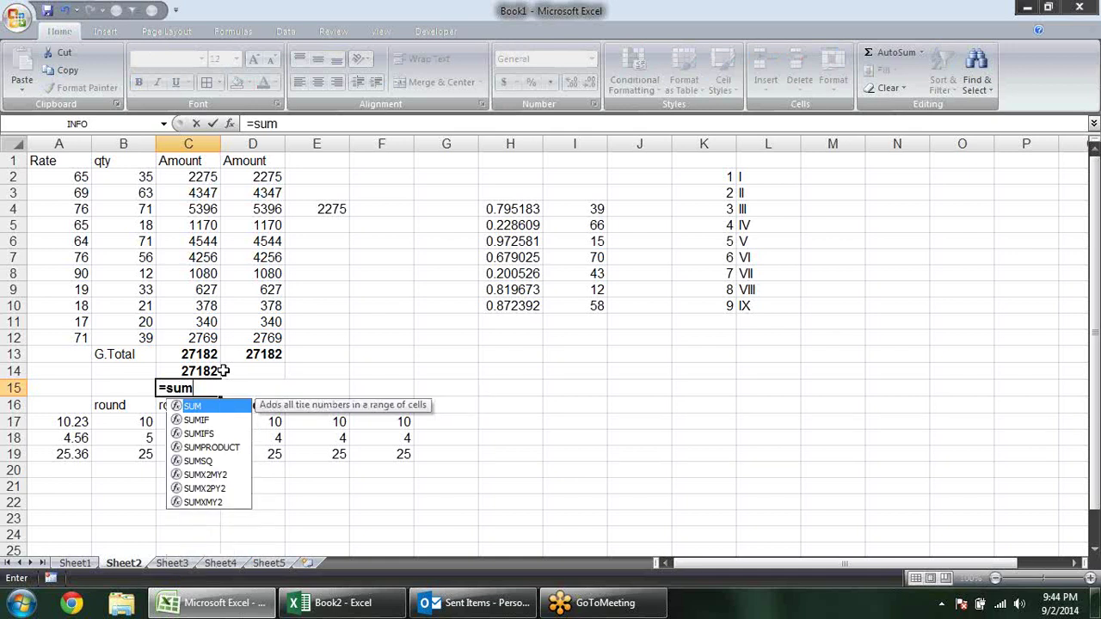
{"action": "key", "text": "Tab"}
{"action": "left_click_drag", "start_coordinate": [77, 176], "coordinate": [78, 338]}
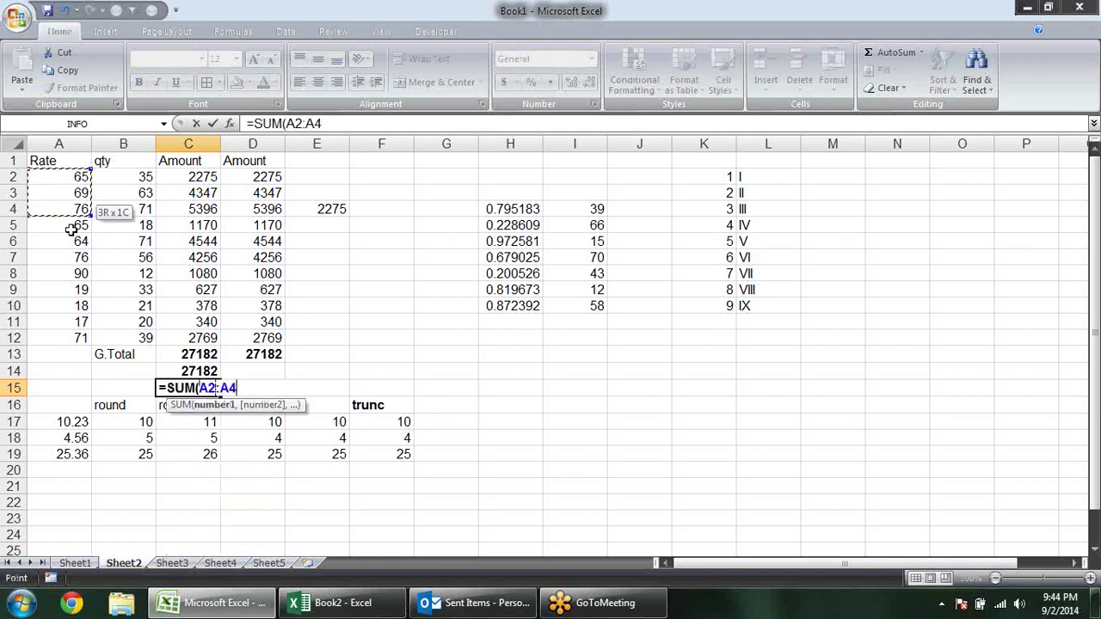
{"action": "type", "text": "*"}
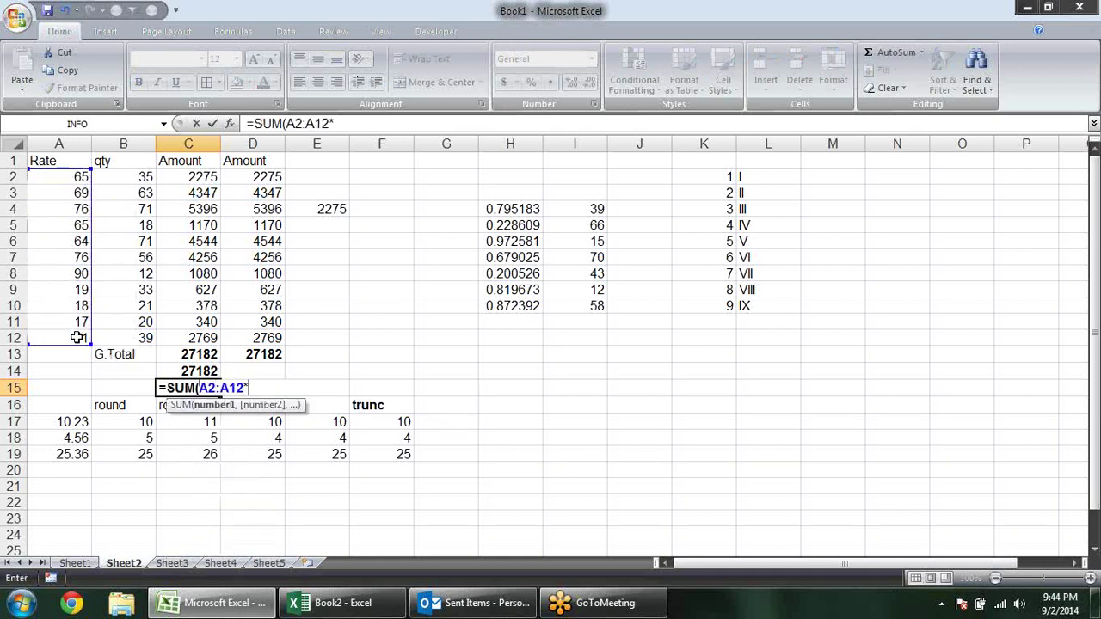
{"action": "left_click_drag", "start_coordinate": [142, 177], "coordinate": [142, 338]}
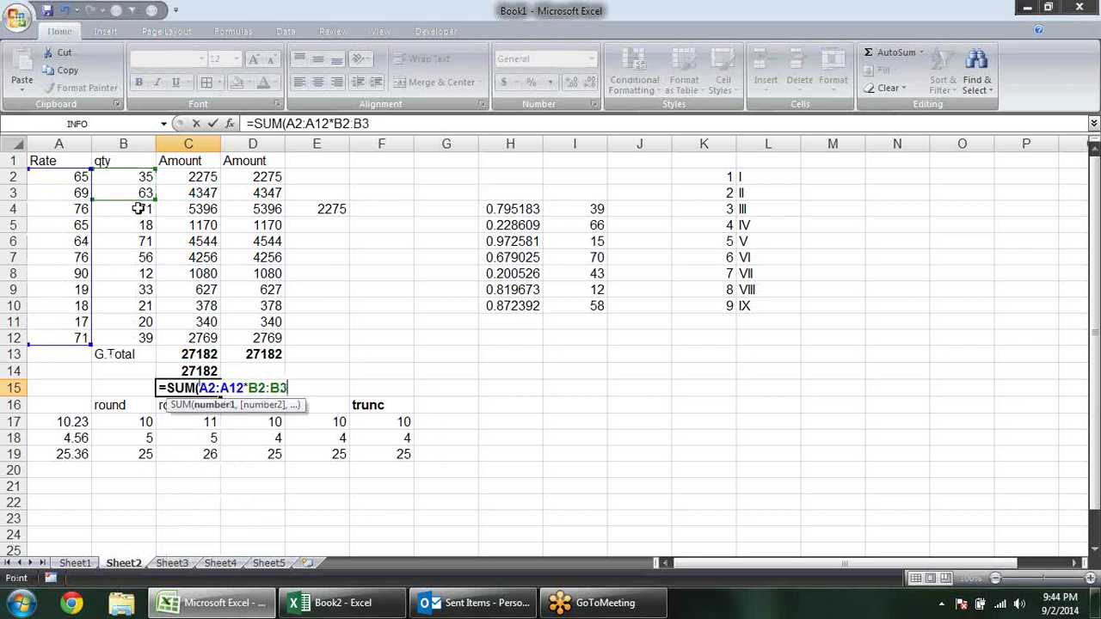
{"action": "type", "text": ")"}
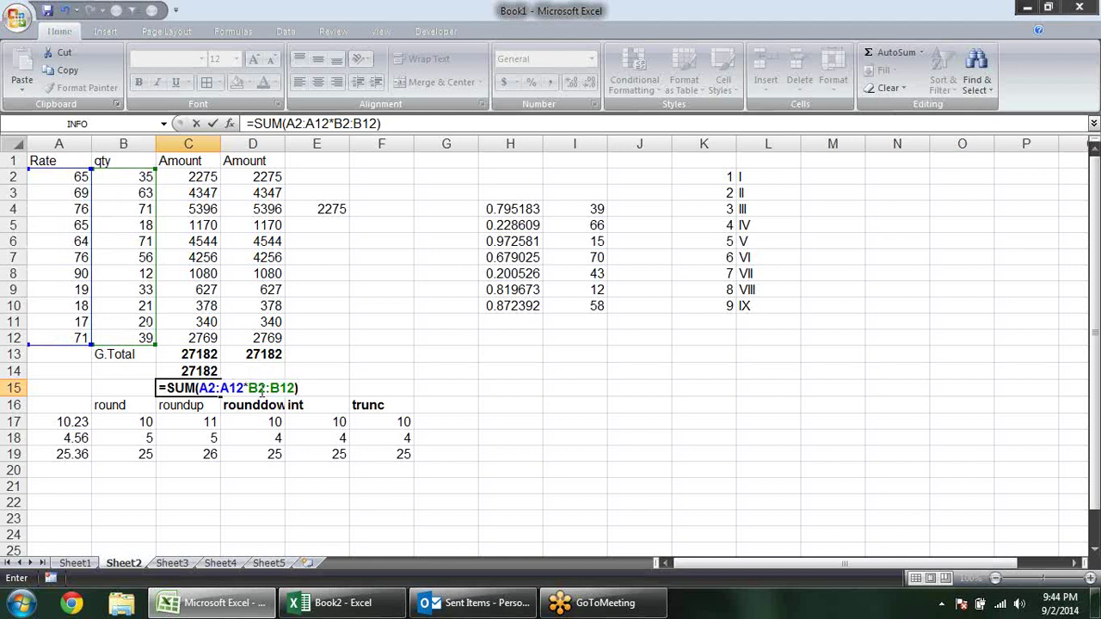
{"action": "key", "text": "Return"}
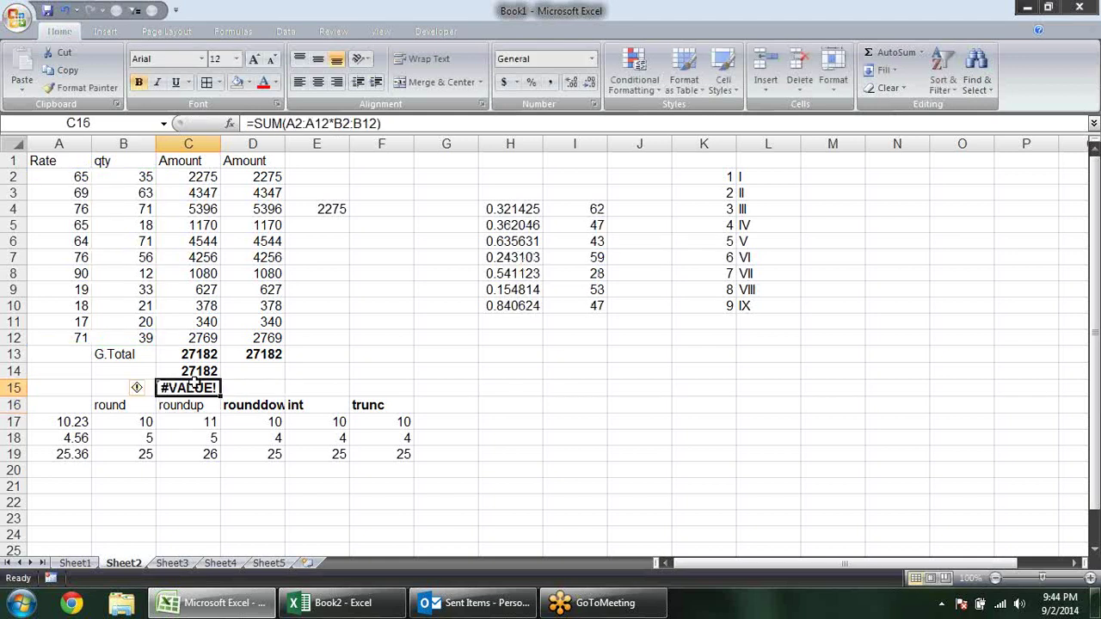
{"action": "key", "text": "F2"}
{"action": "key", "text": "ctrl+shift+Return"}
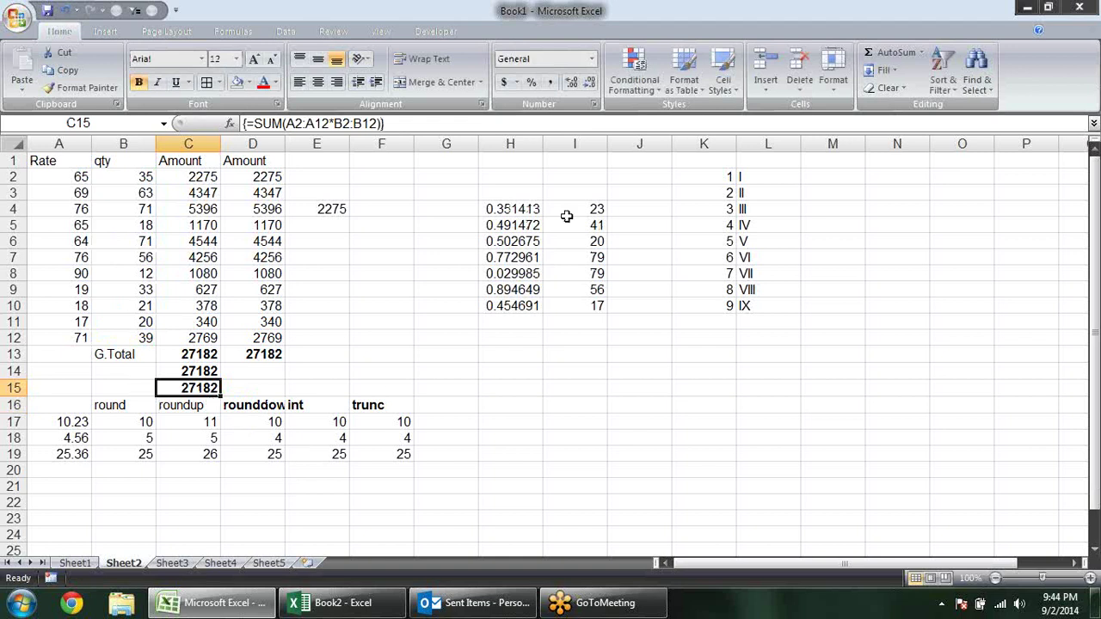
Step: Run Evaluate Formula on C15, stepping the A2:A12*B2:B12 products through to 27182, then close it
{"action": "left_click", "coordinate": [234, 31]}
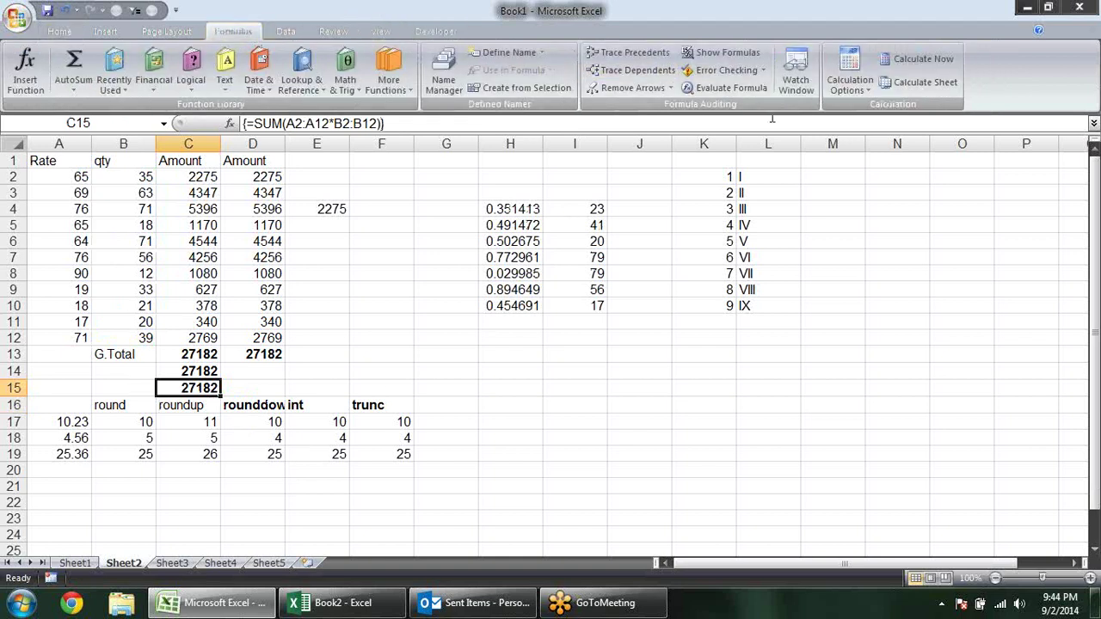
{"action": "left_click", "coordinate": [721, 88]}
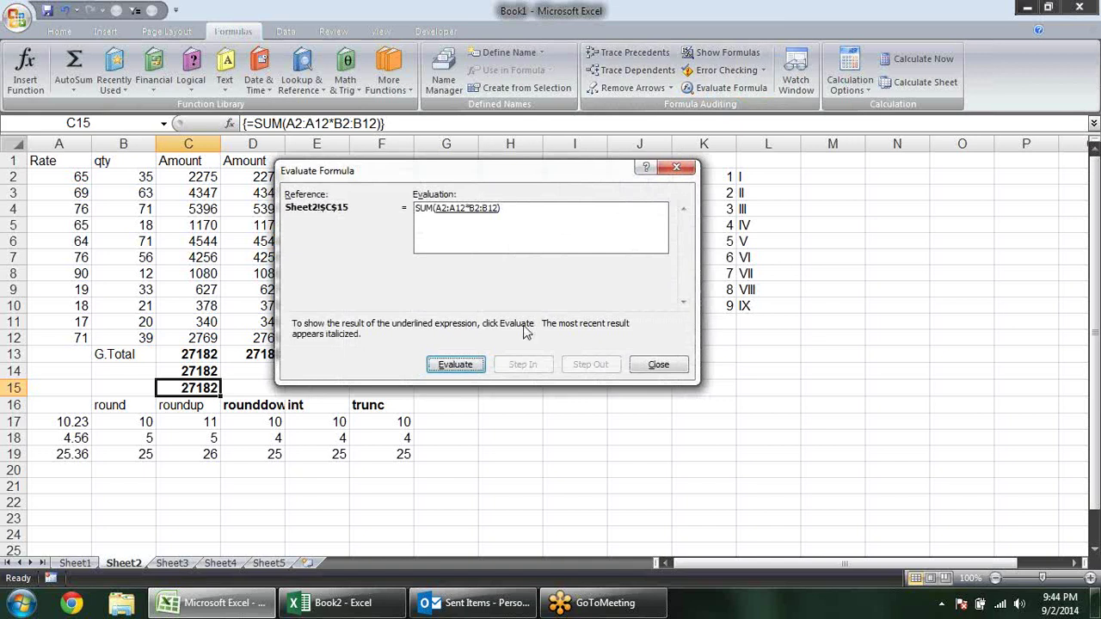
{"action": "left_click", "coordinate": [472, 360]}
{"action": "left_click_drag", "start_coordinate": [465, 172], "coordinate": [504, 157]}
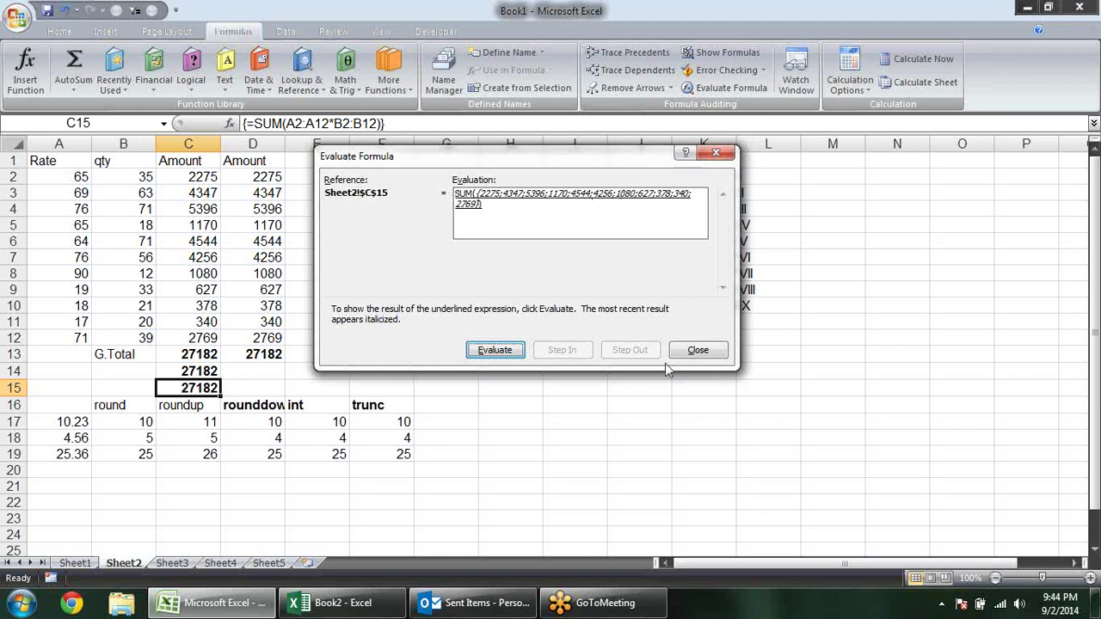
{"action": "left_click", "coordinate": [506, 351]}
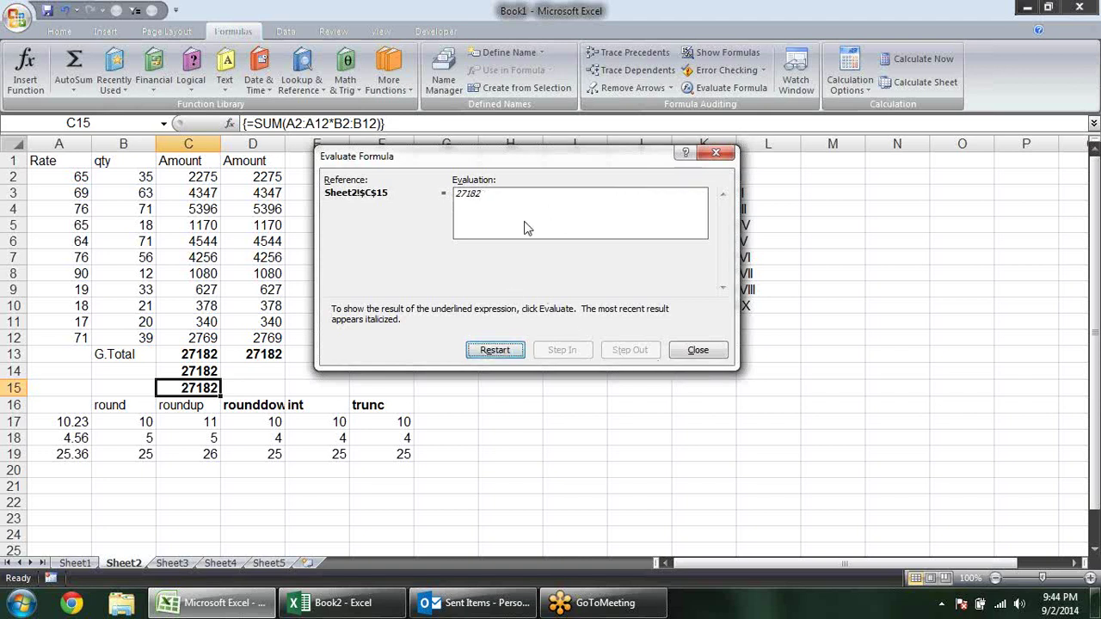
{"action": "left_click", "coordinate": [692, 350]}
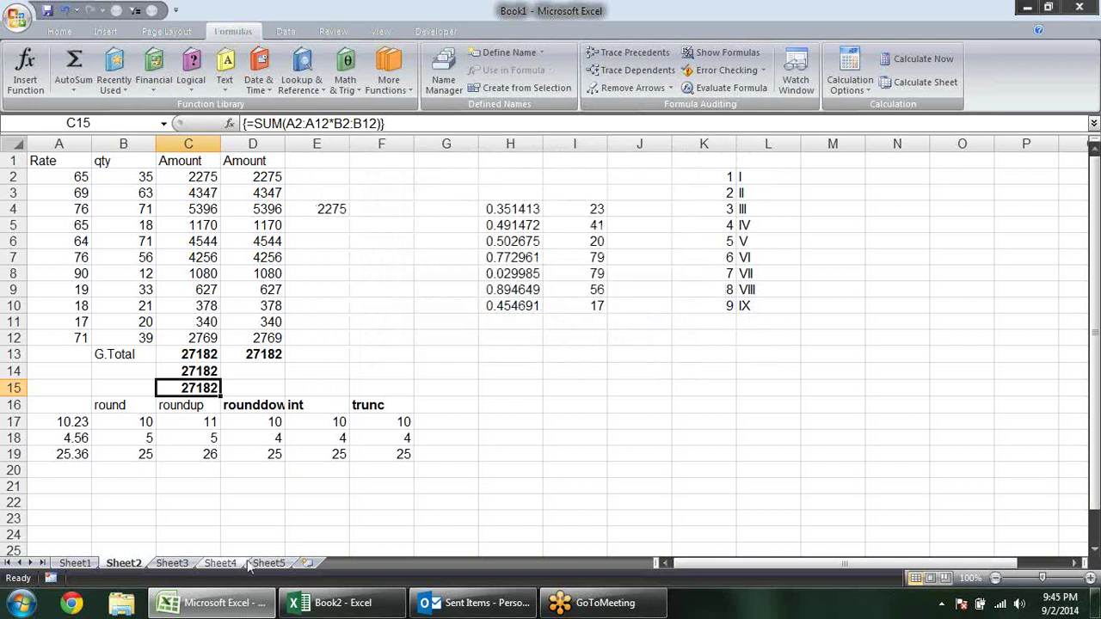
Step: Insert a new sheet, type a first name in A1, and fill a repeating name series down to A11
{"action": "left_click", "coordinate": [270, 564]}
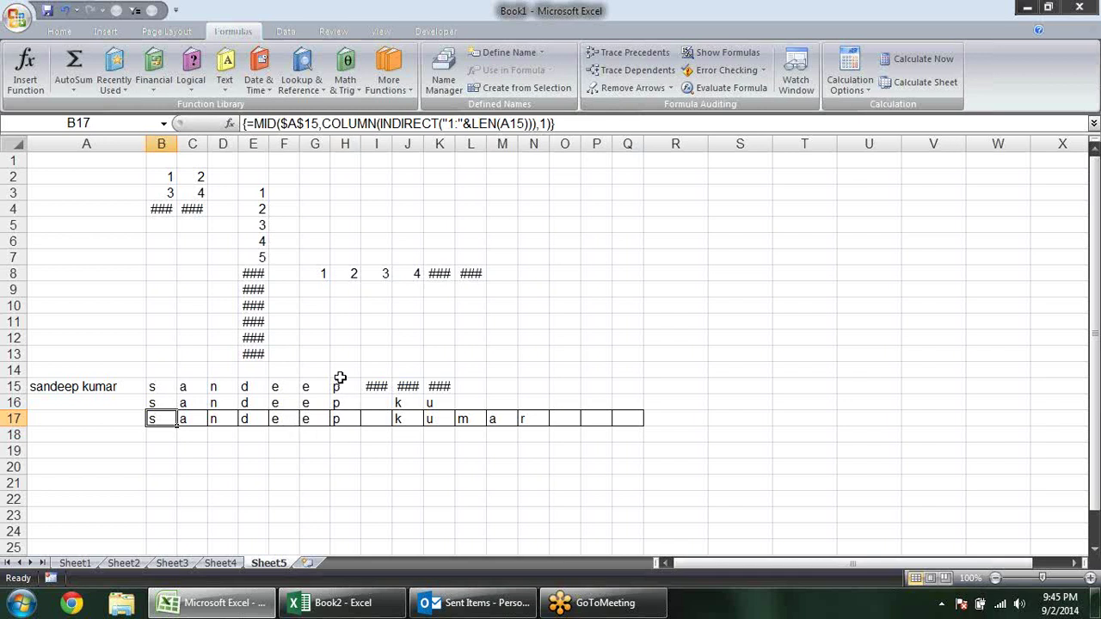
{"action": "left_click", "coordinate": [307, 563]}
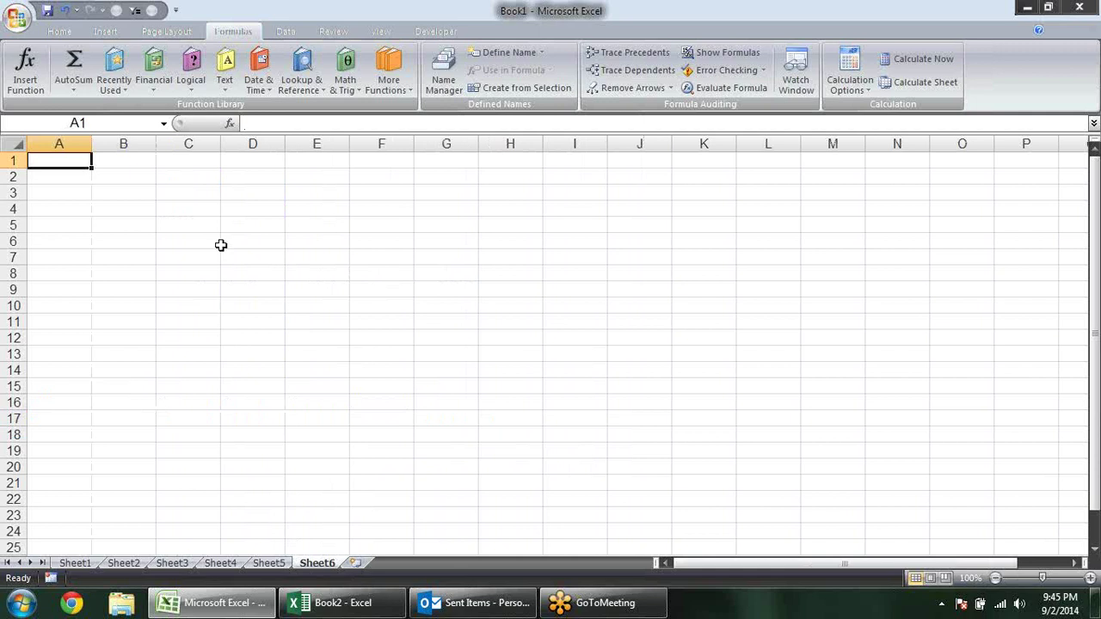
{"action": "type", "text": "sandeep"}
{"action": "key", "text": "Return"}
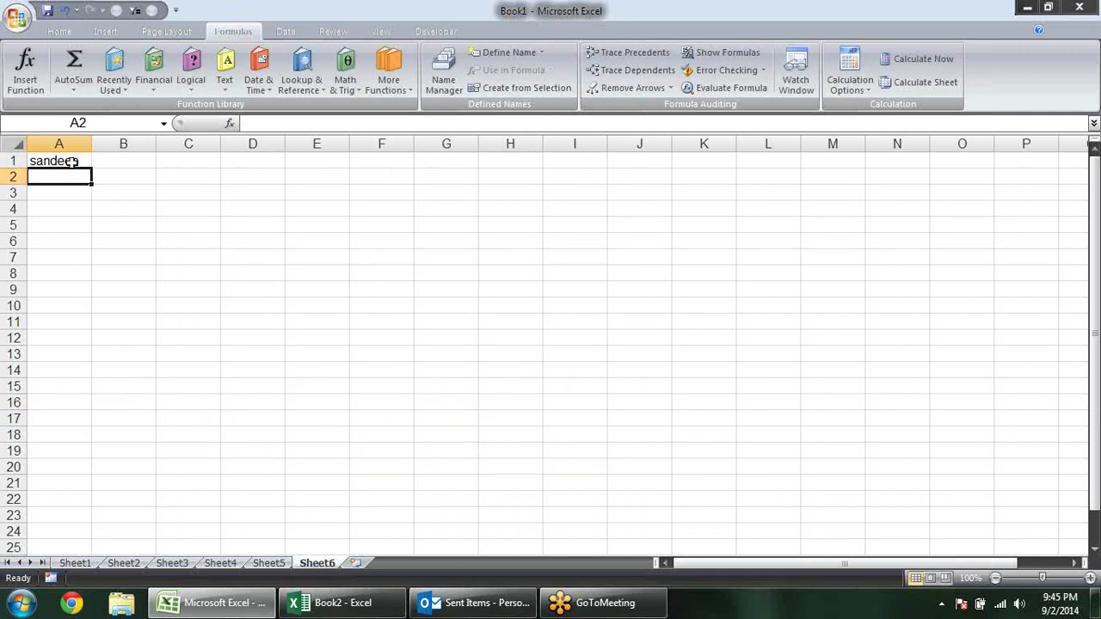
{"action": "left_click", "coordinate": [72, 163]}
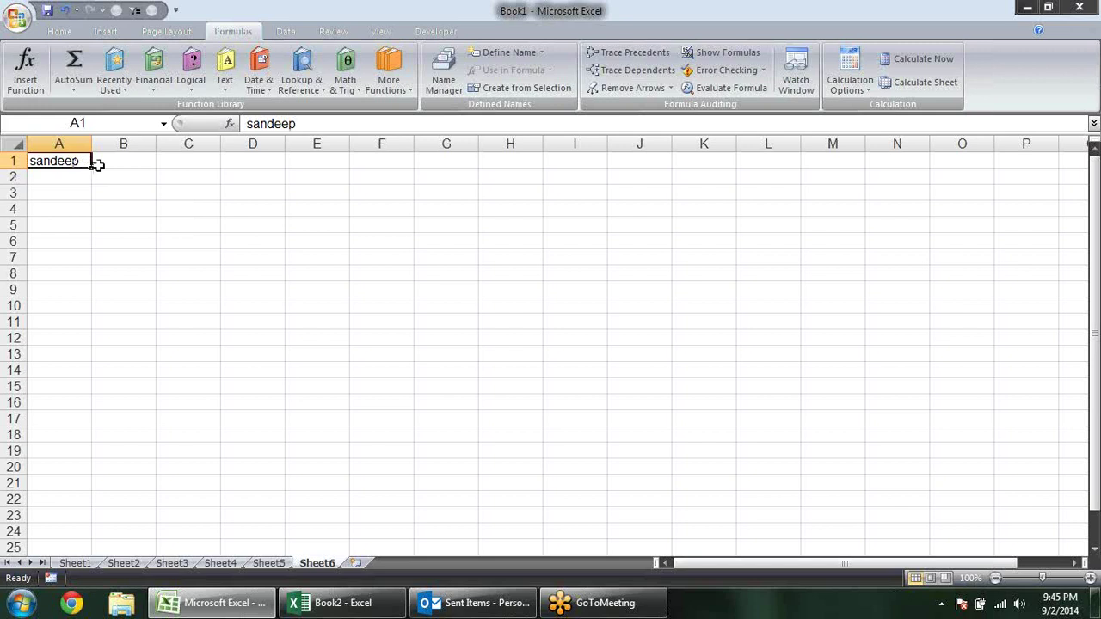
{"action": "left_click_drag", "start_coordinate": [90, 168], "coordinate": [117, 322]}
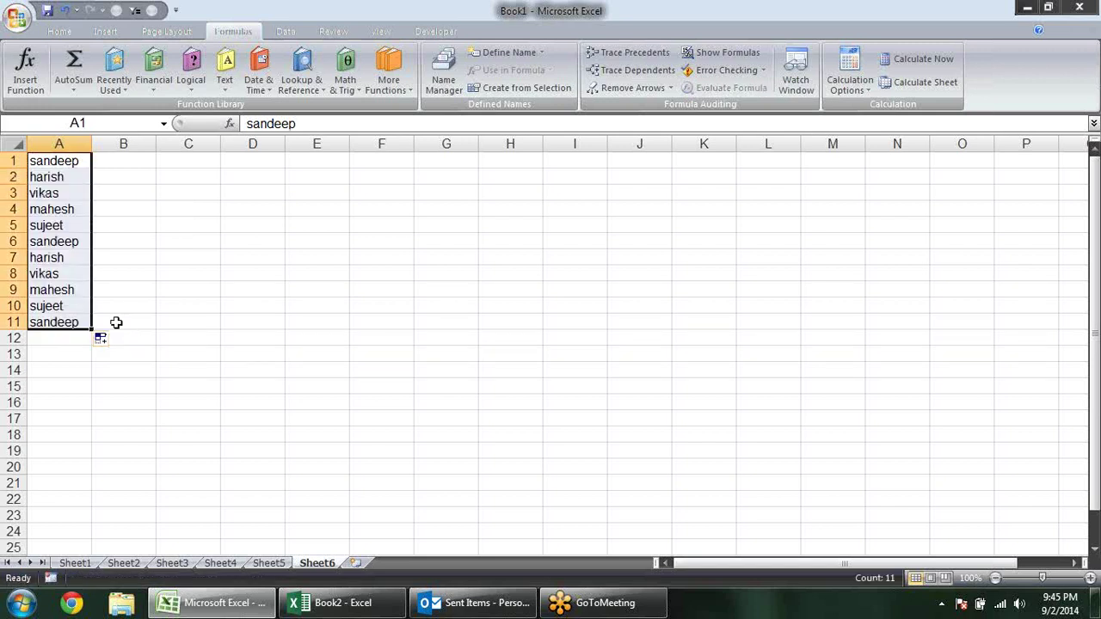
{"action": "left_click", "coordinate": [157, 238]}
{"action": "left_click", "coordinate": [118, 159]}
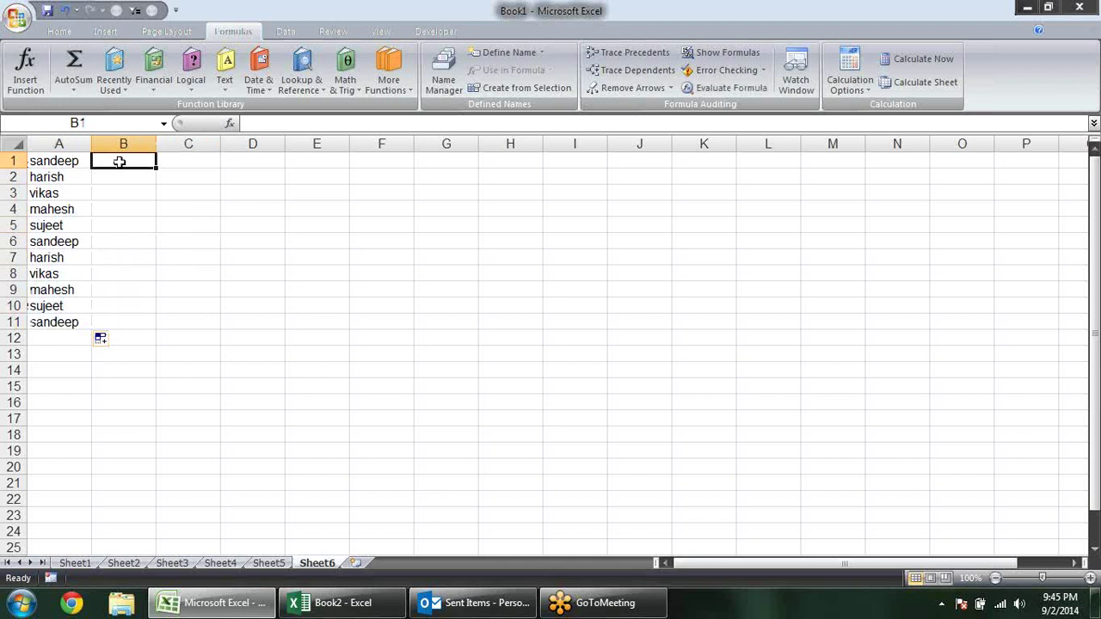
{"action": "left_click_drag", "start_coordinate": [52, 162], "coordinate": [78, 322]}
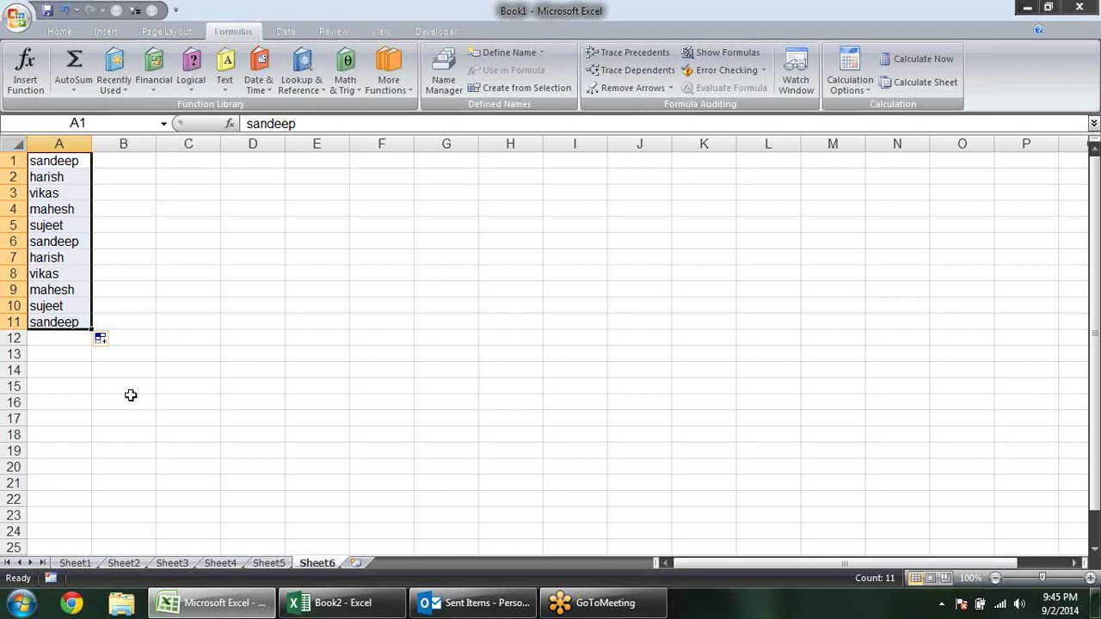
{"action": "left_click", "coordinate": [144, 157]}
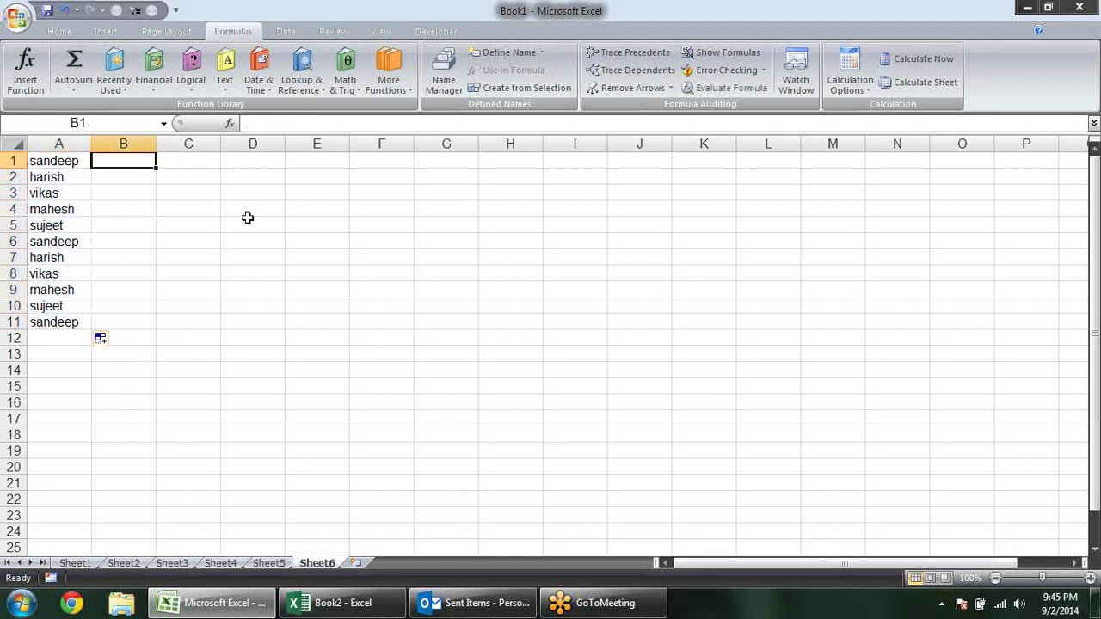
Step: Enter =LEN(A1) in B1, fill it to B11, and AutoSum the lengths to 67 in B12
{"action": "type", "text": "=len"}
{"action": "key", "text": "Tab"}
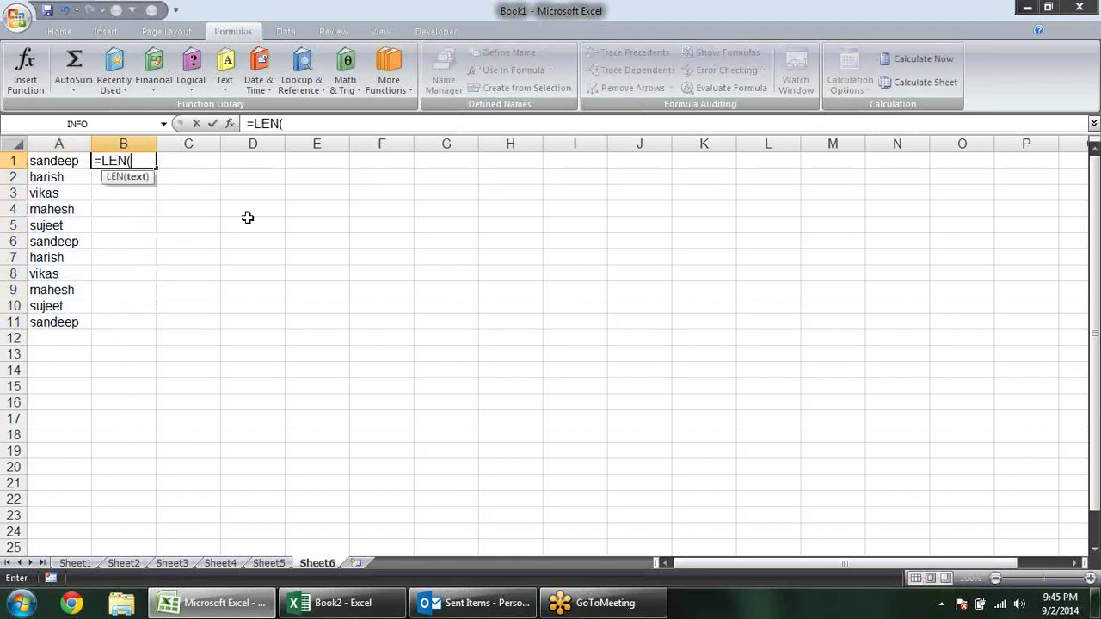
{"action": "key", "text": "Left"}
{"action": "key", "text": "Return"}
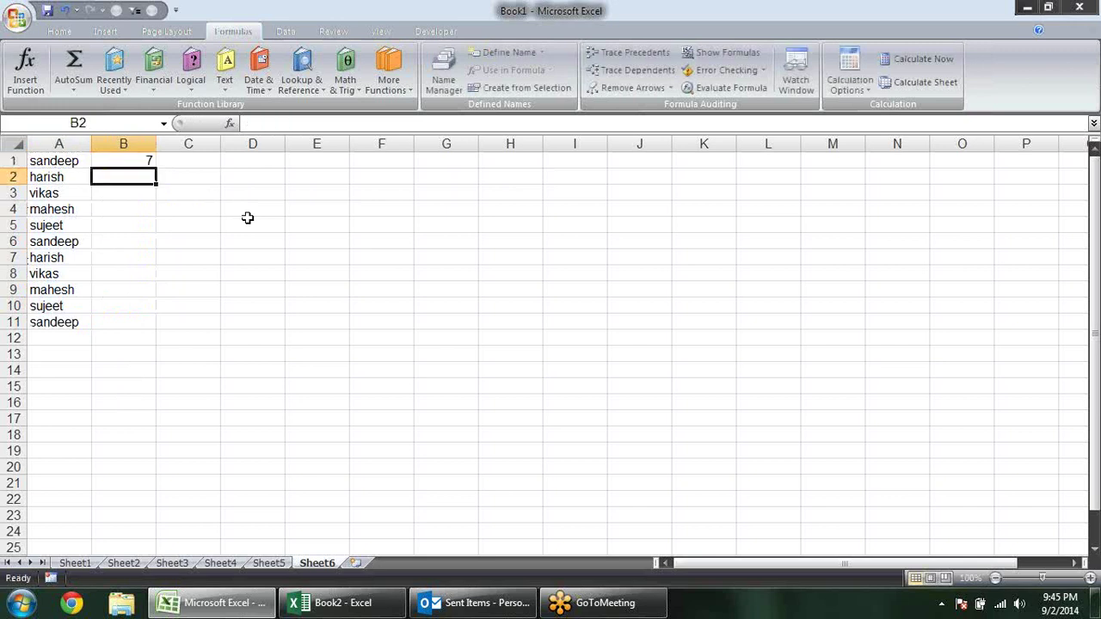
{"action": "left_click", "coordinate": [135, 160]}
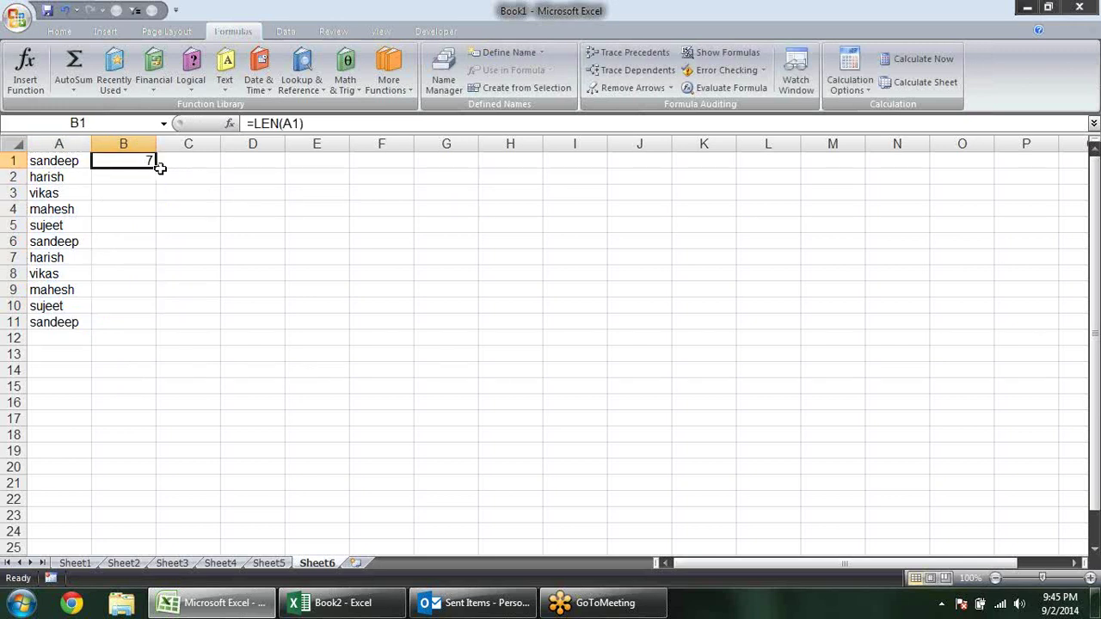
{"action": "left_click_drag", "start_coordinate": [158, 169], "coordinate": [156, 330]}
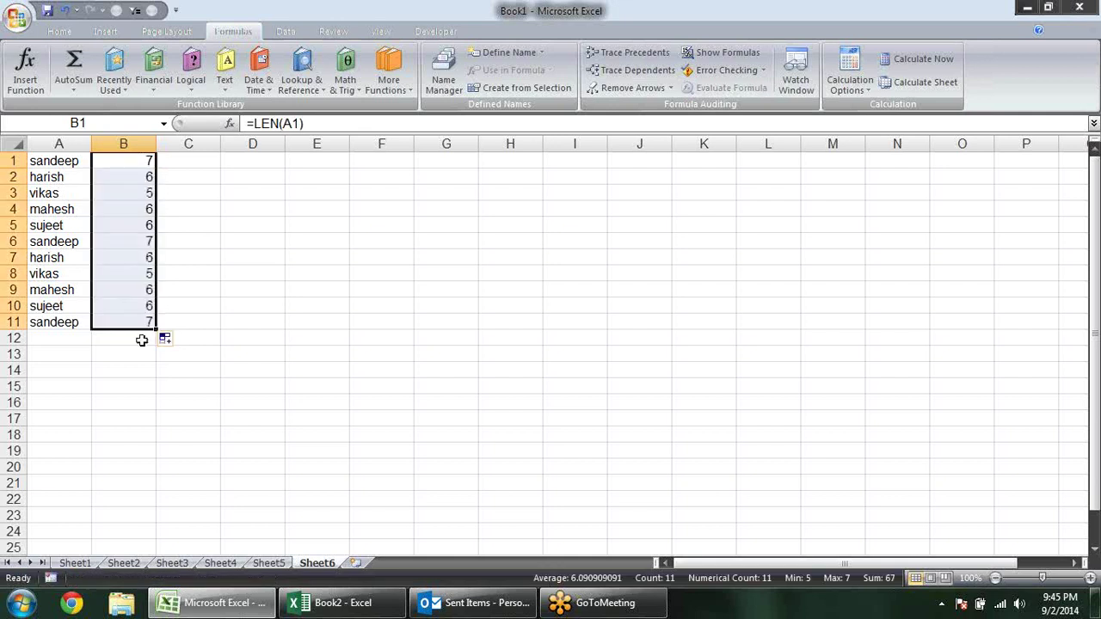
{"action": "left_click", "coordinate": [143, 339]}
{"action": "key", "text": "alt+equal"}
{"action": "key", "text": "Return"}
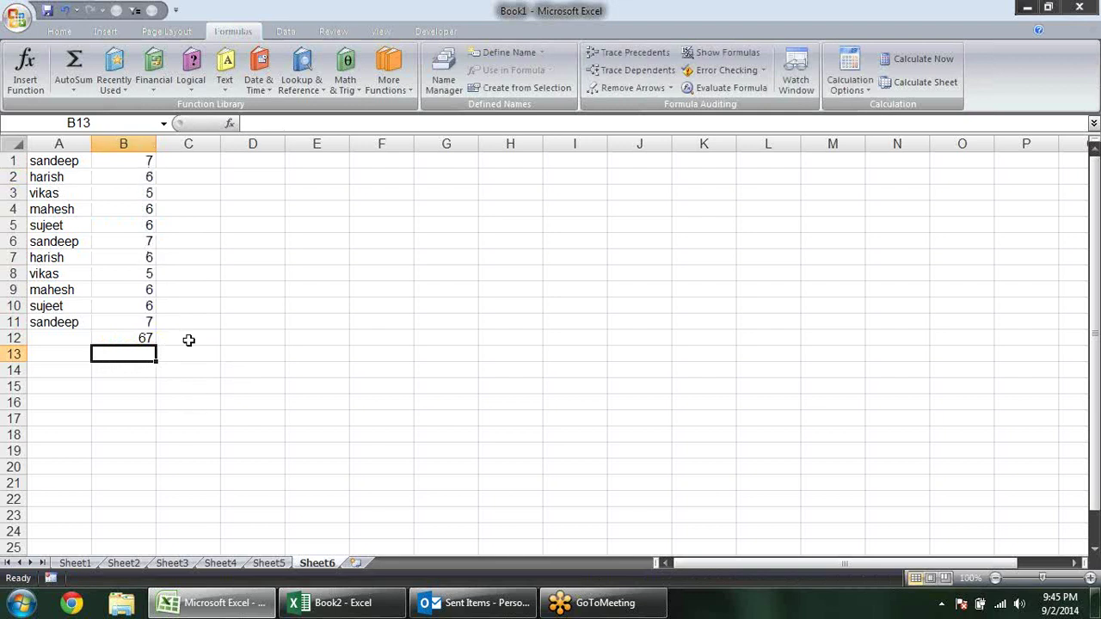
Step: Abandon a SUM in C12, try a test =LEN(A4:A6) formula in C6, then delete it
{"action": "left_click", "coordinate": [188, 339]}
{"action": "type", "text": "="}
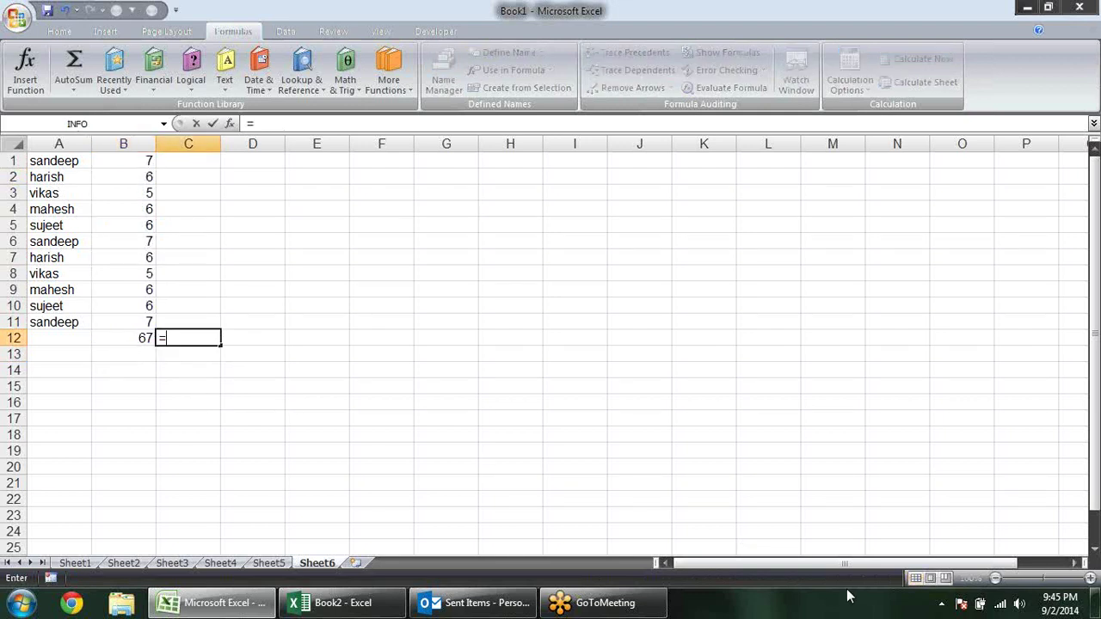
{"action": "type", "text": "sum"}
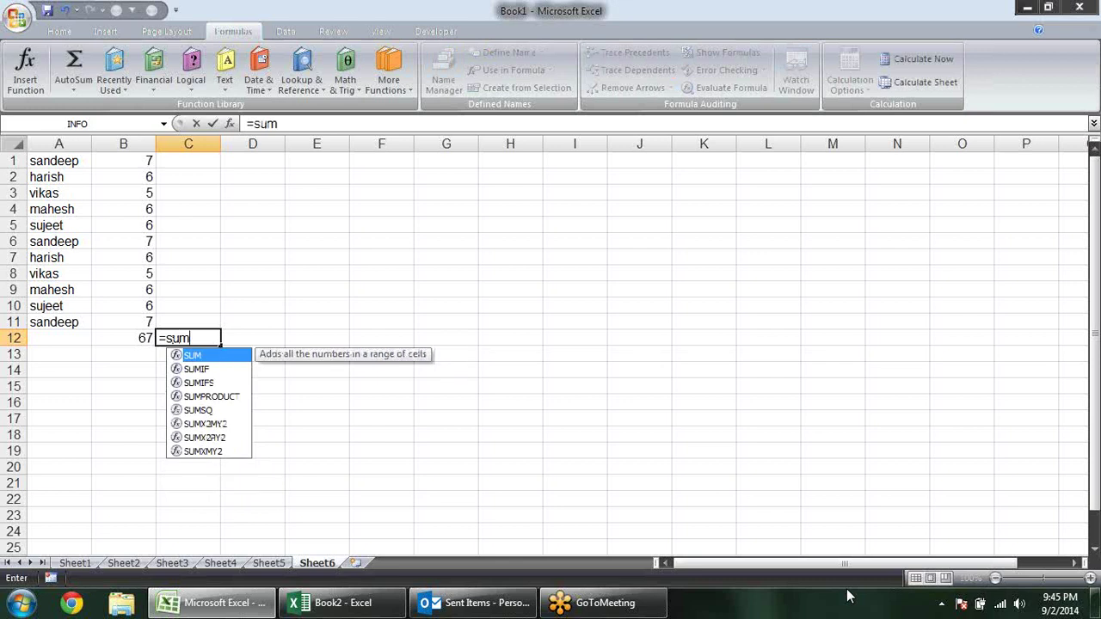
{"action": "key", "text": "Tab"}
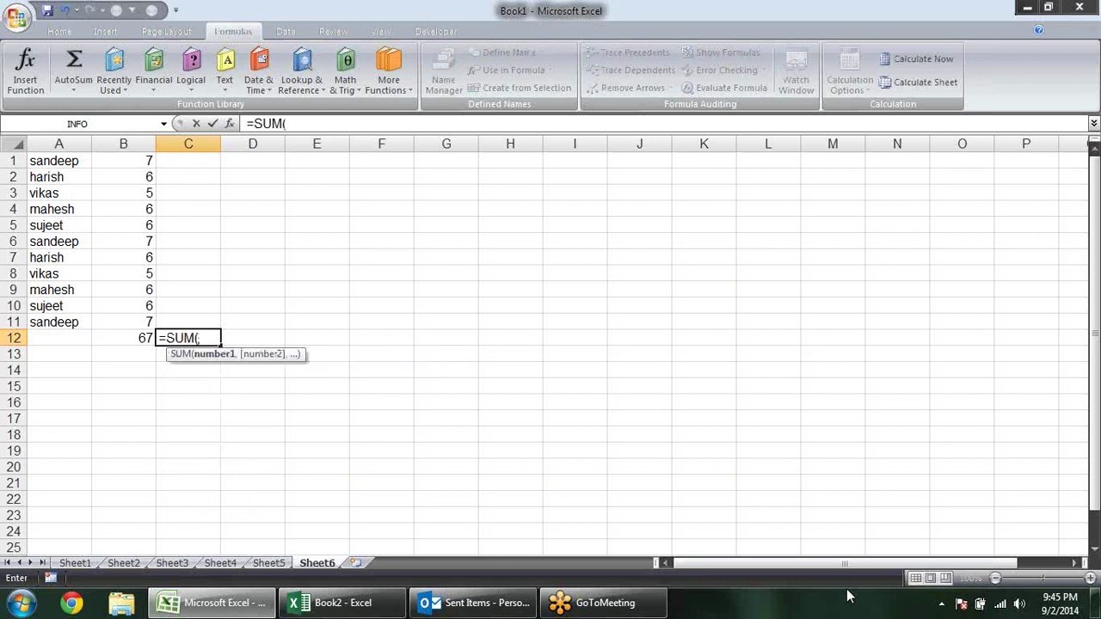
{"action": "key", "text": "Escape"}
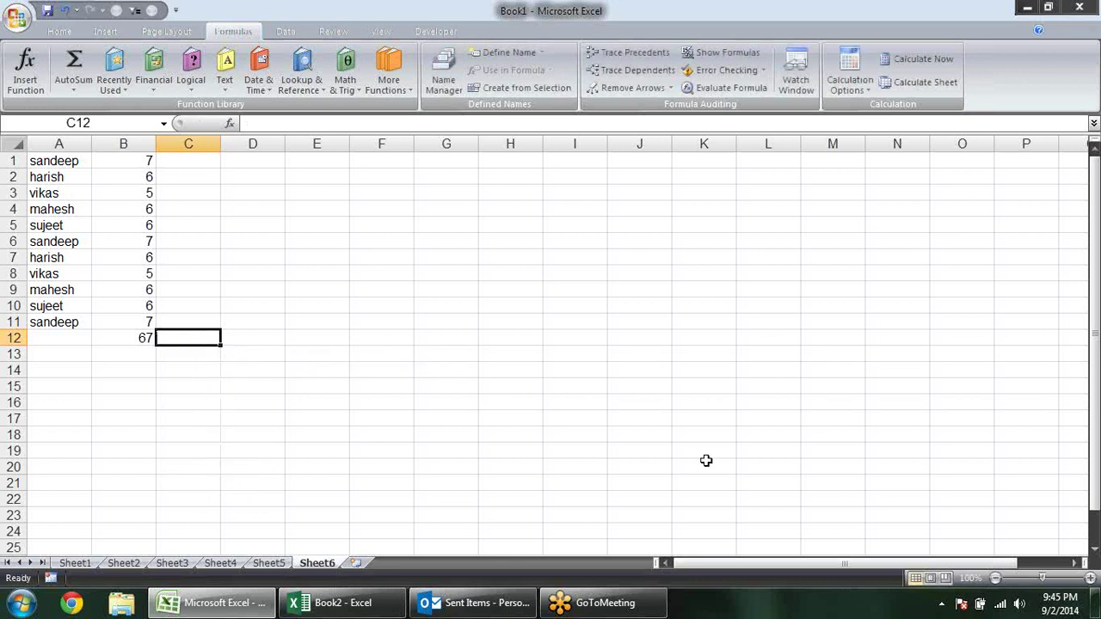
{"action": "left_click", "coordinate": [219, 239]}
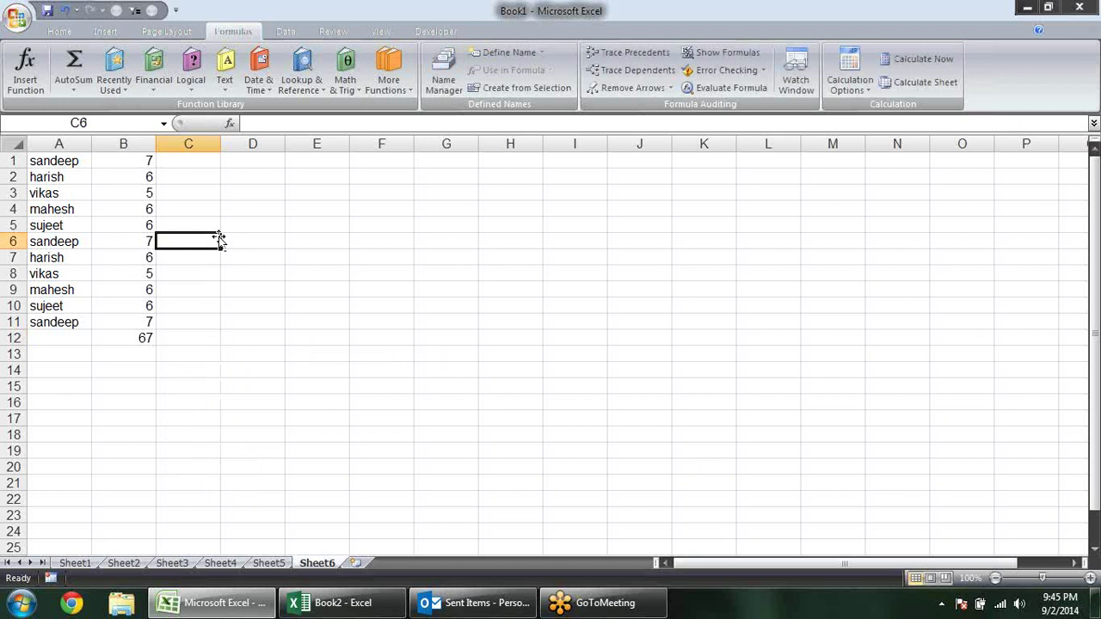
{"action": "type", "text": "=len"}
{"action": "key", "text": "Tab"}
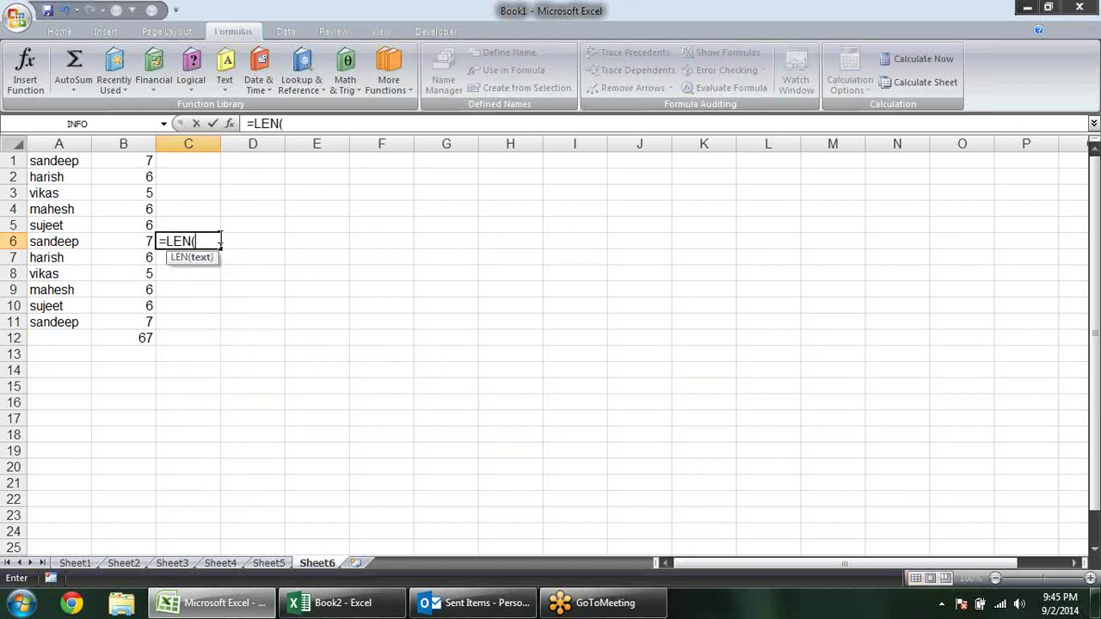
{"action": "left_click_drag", "start_coordinate": [65, 209], "coordinate": [78, 245]}
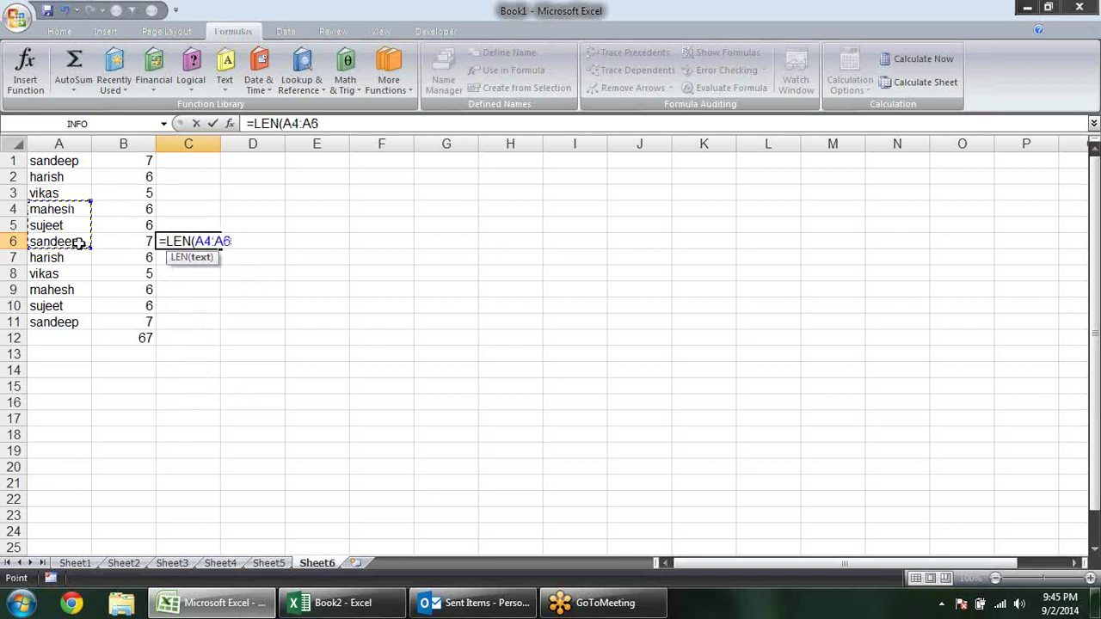
{"action": "key", "text": "Return"}
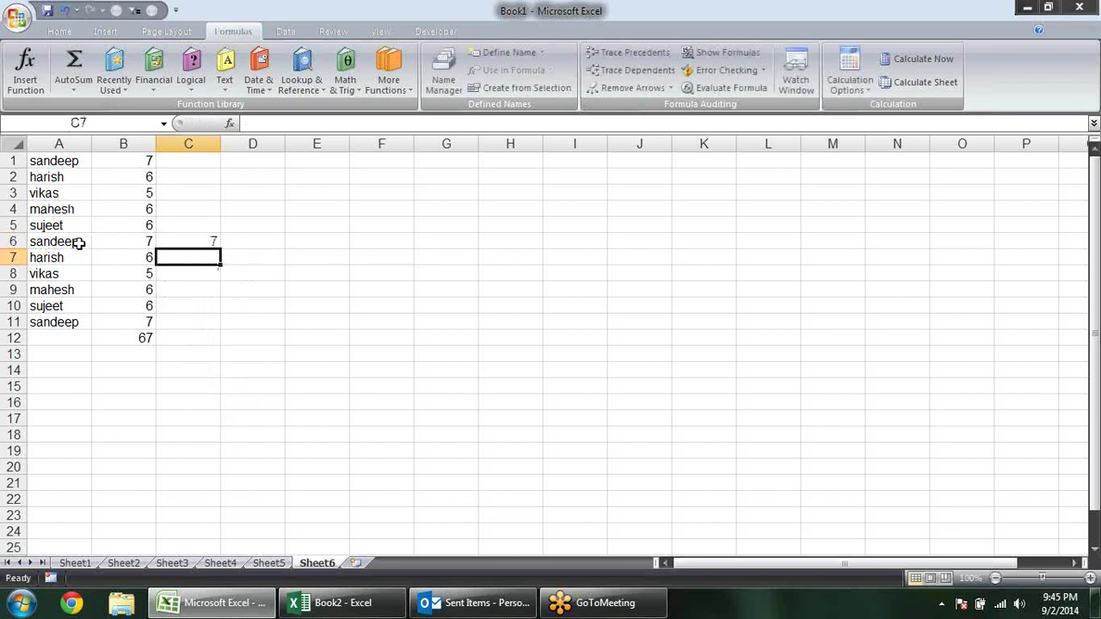
{"action": "key", "text": "Up"}
{"action": "key", "text": "Delete"}
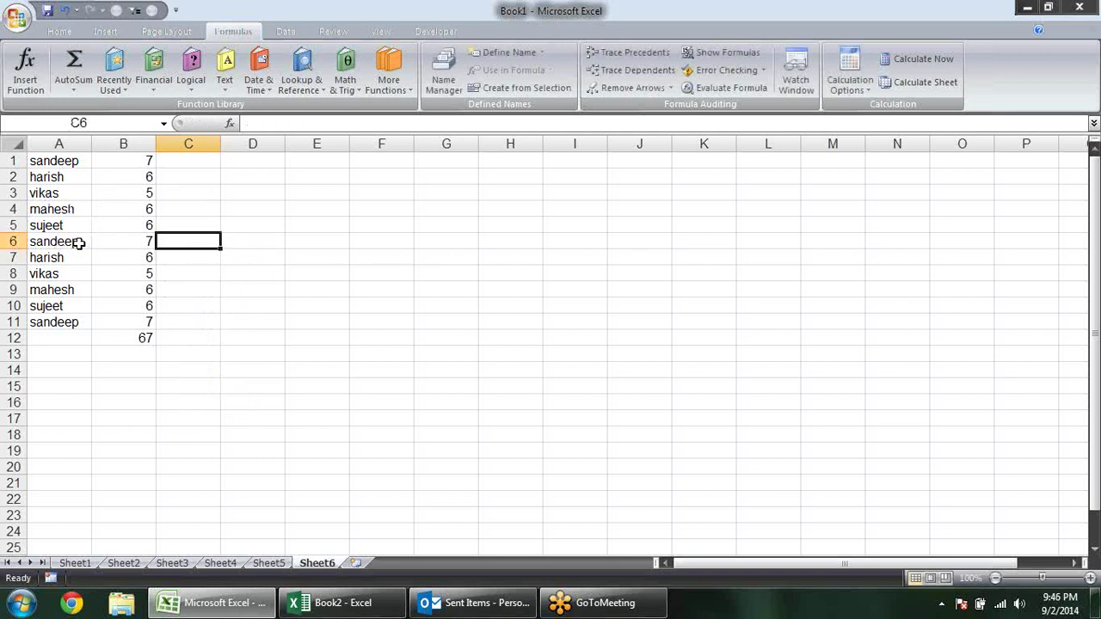
Step: Enter =SUM(LEN(A1:A11)) in C12 as an array formula
{"action": "left_click", "coordinate": [184, 337]}
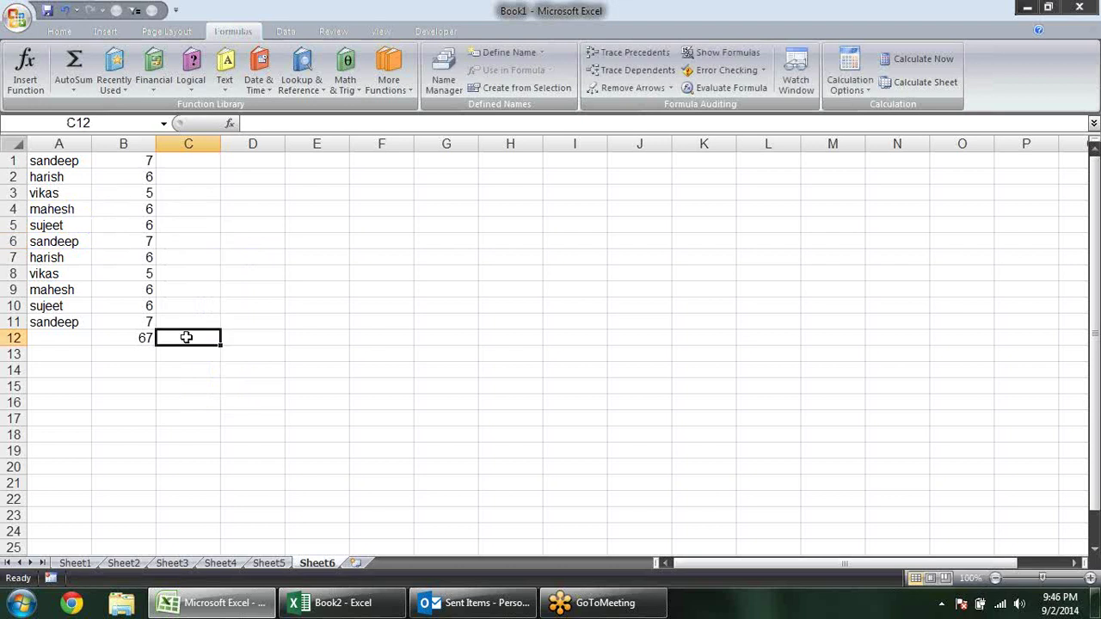
{"action": "type", "text": "=SUM("}
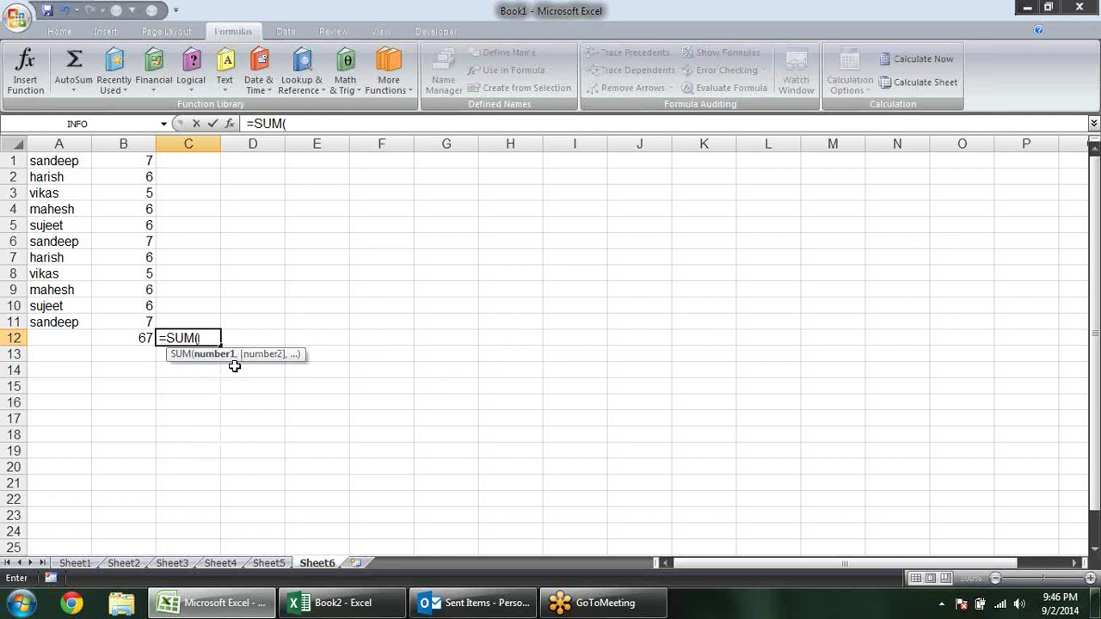
{"action": "type", "text": "le"}
{"action": "key", "text": "Tab"}
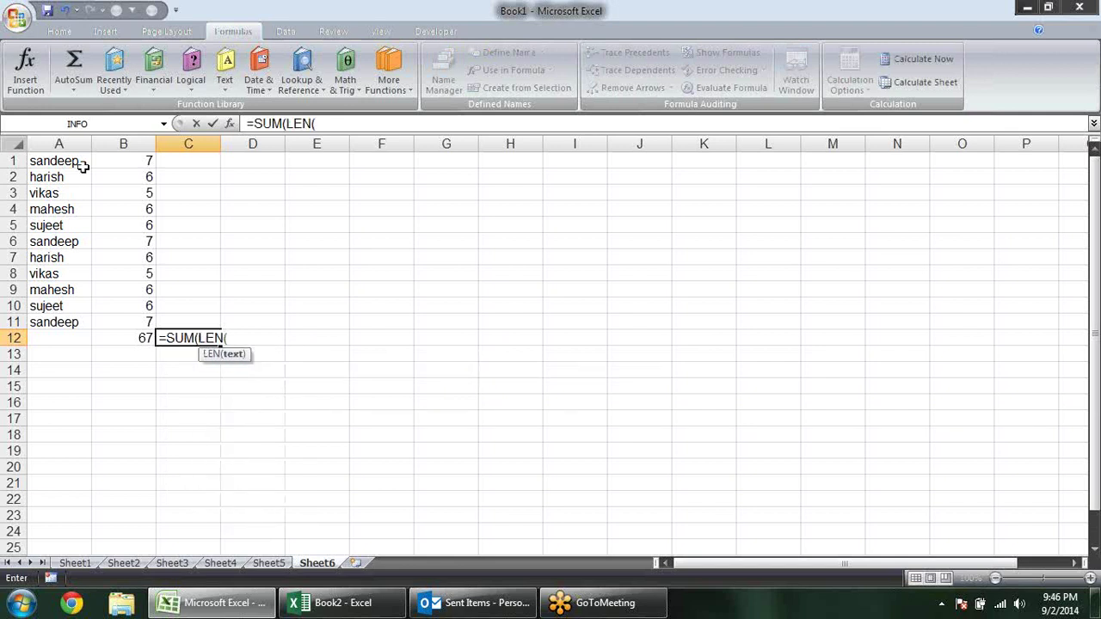
{"action": "left_click_drag", "start_coordinate": [82, 163], "coordinate": [85, 321]}
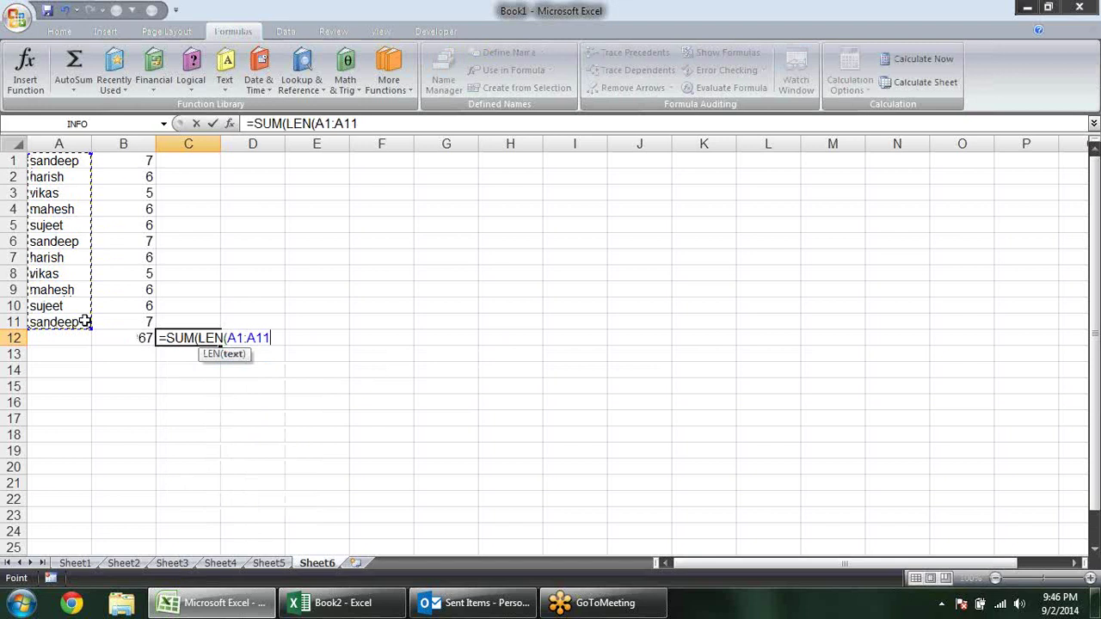
{"action": "type", "text": "))"}
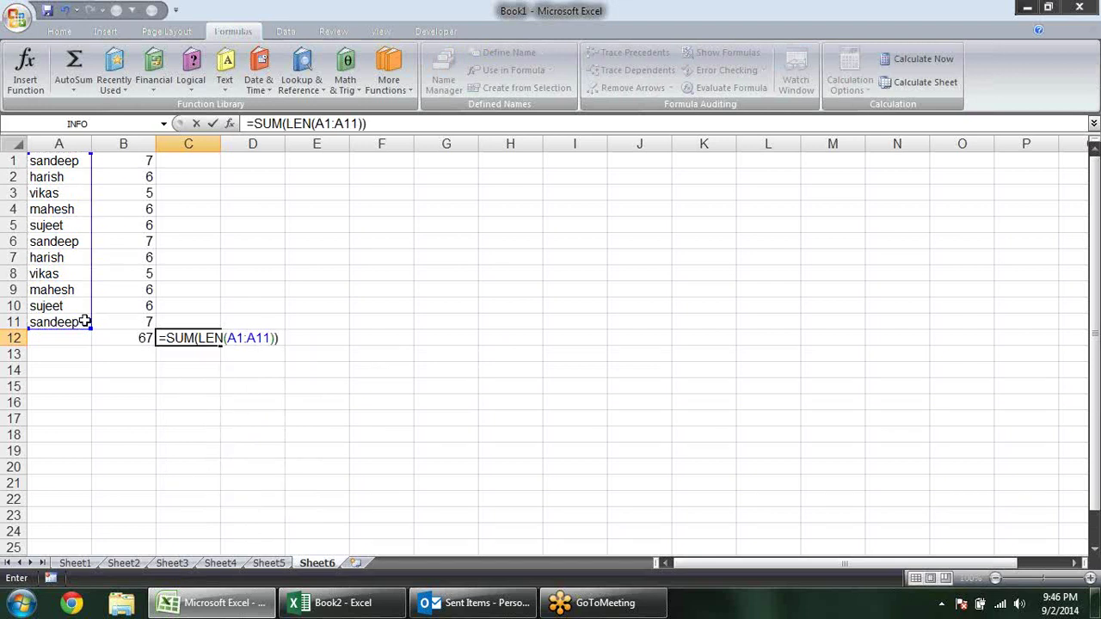
{"action": "key", "text": "ctrl+shift+Return"}
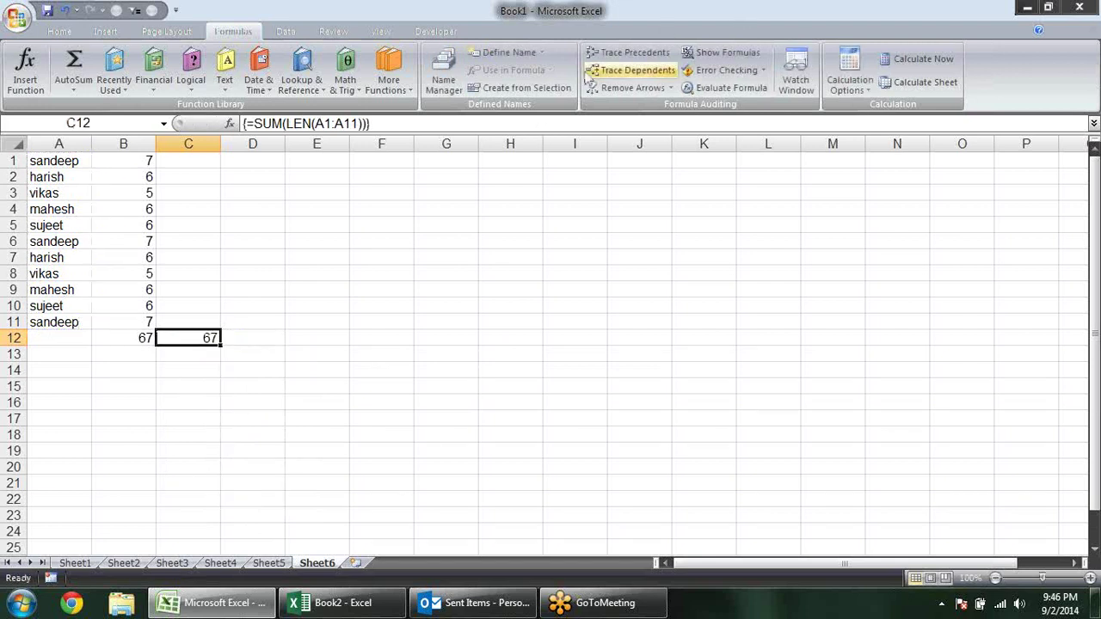
Step: Step C12's {=SUM(LEN(A1:A11))} through the name-length array to 67, then close Evaluate Formula
{"action": "left_click", "coordinate": [722, 88]}
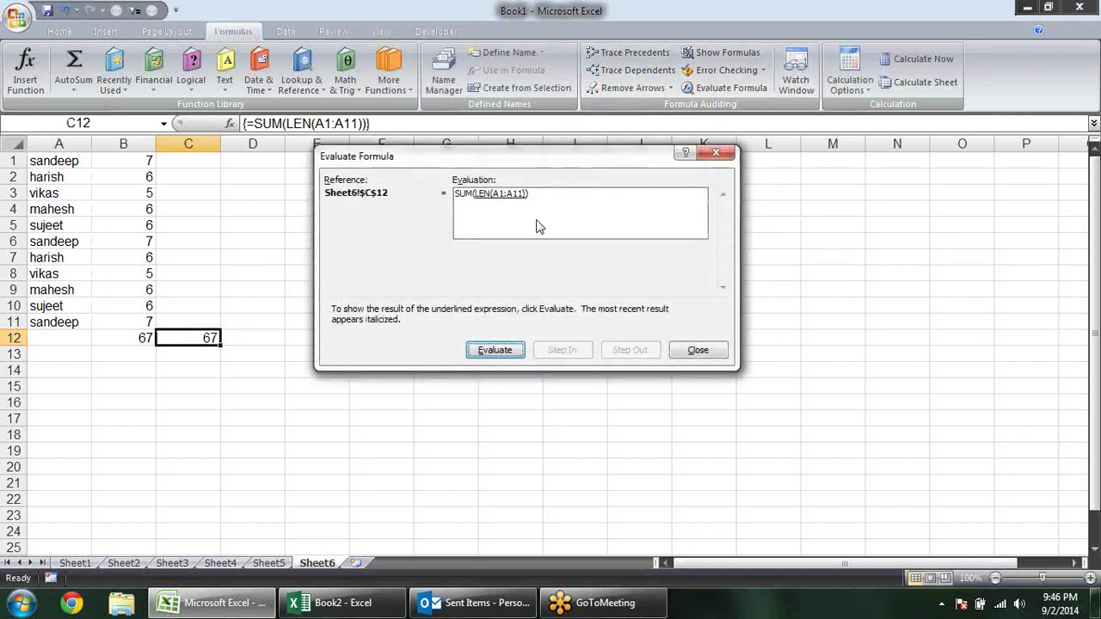
{"action": "left_click", "coordinate": [497, 349]}
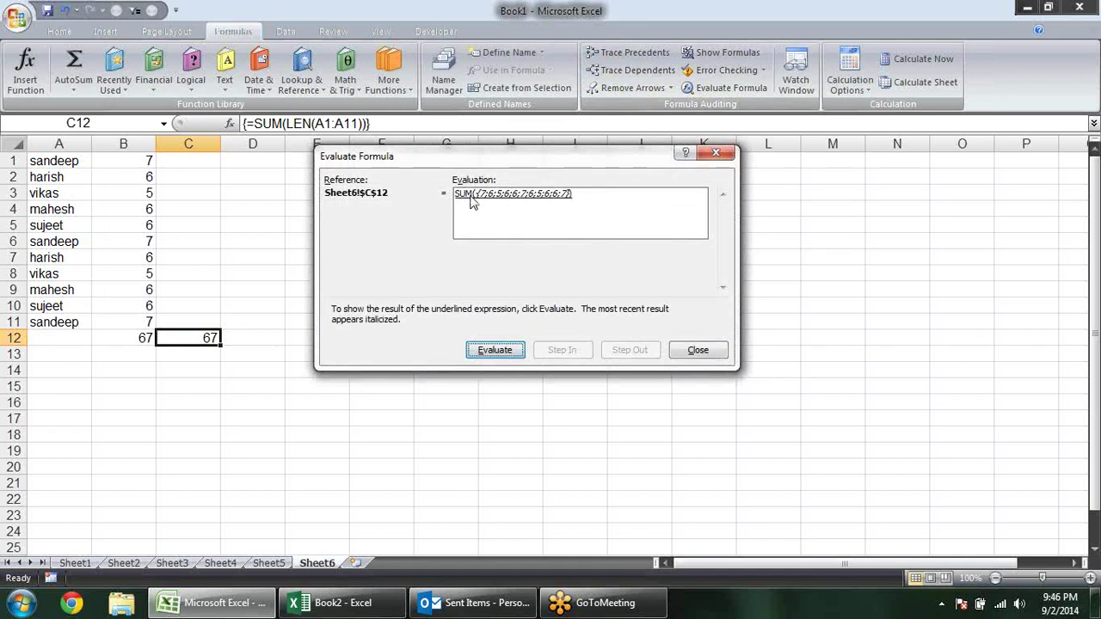
{"action": "left_click", "coordinate": [502, 350]}
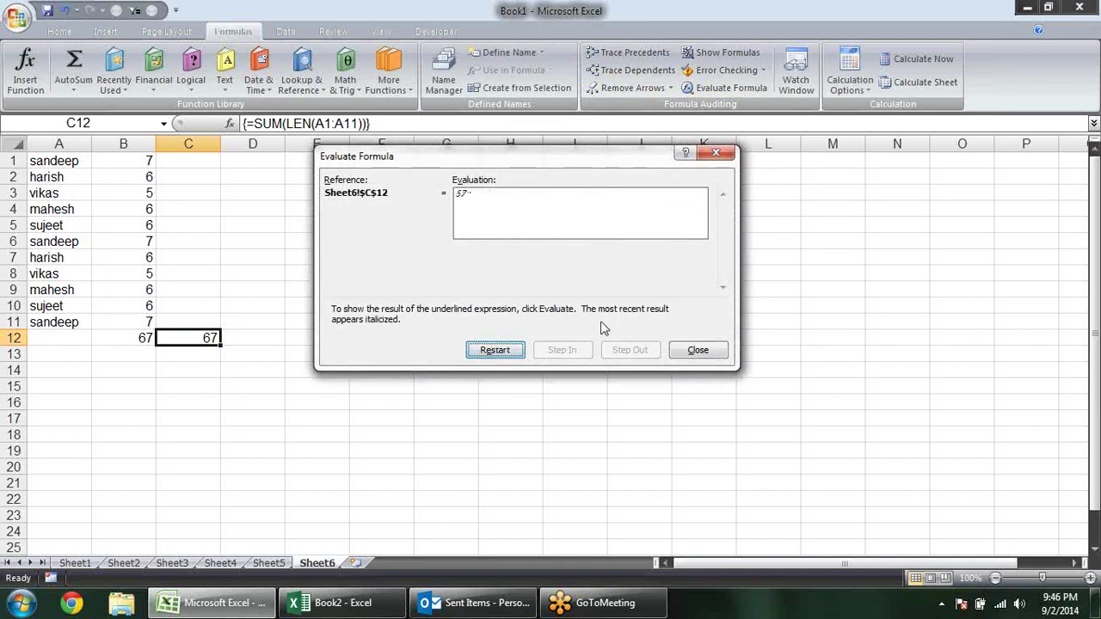
{"action": "left_click", "coordinate": [698, 350]}
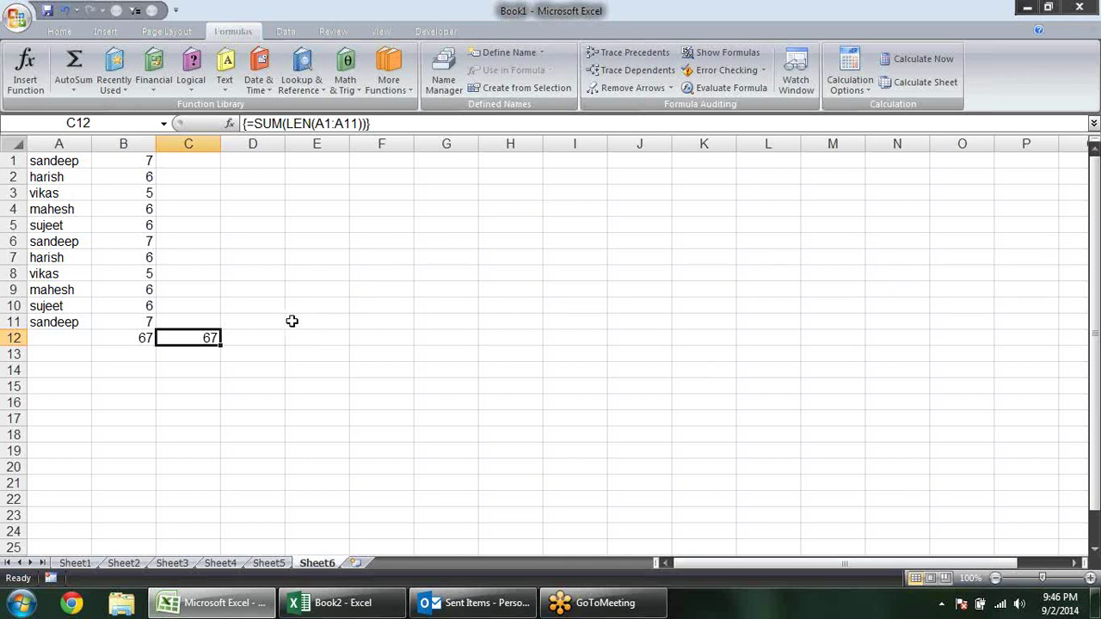
{"action": "double_click", "coordinate": [78, 226]}
{"action": "type", "text": "kumar"}
{"action": "key", "text": "Return"}
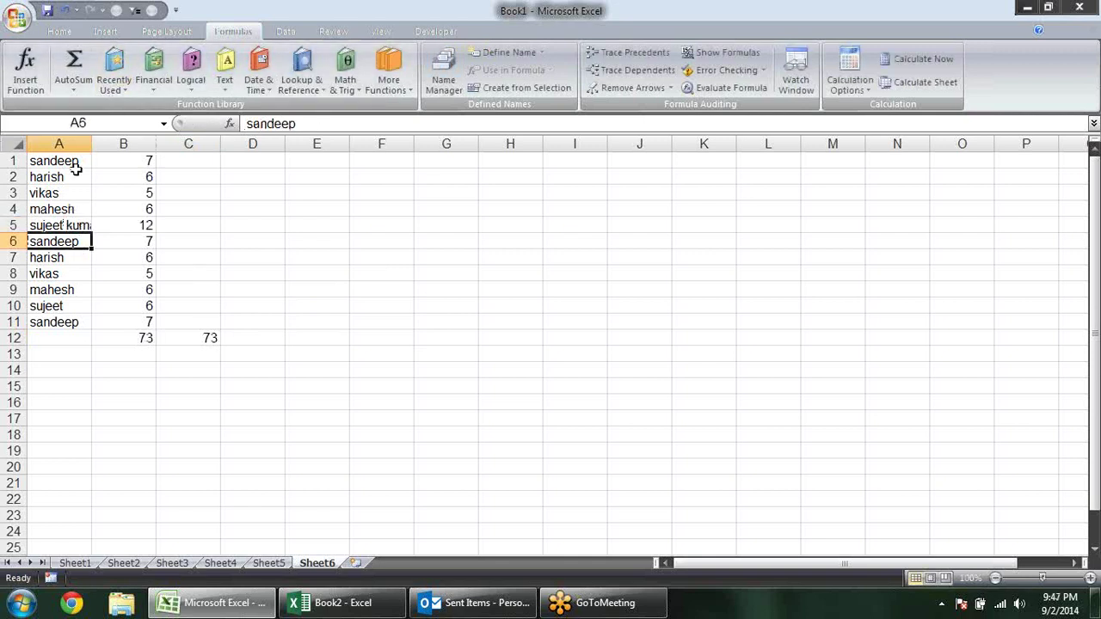
{"action": "double_click", "coordinate": [90, 143]}
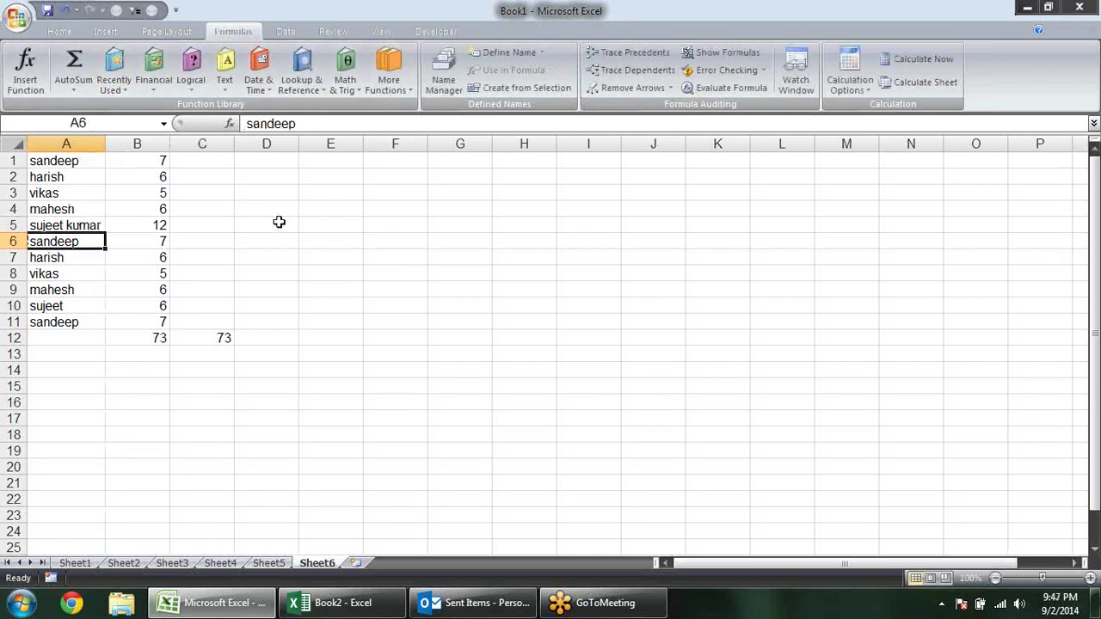
Step: Enter =MAX(B1:B11) in D1 to show the longest name length
{"action": "left_click", "coordinate": [214, 341]}
{"action": "left_click", "coordinate": [258, 159]}
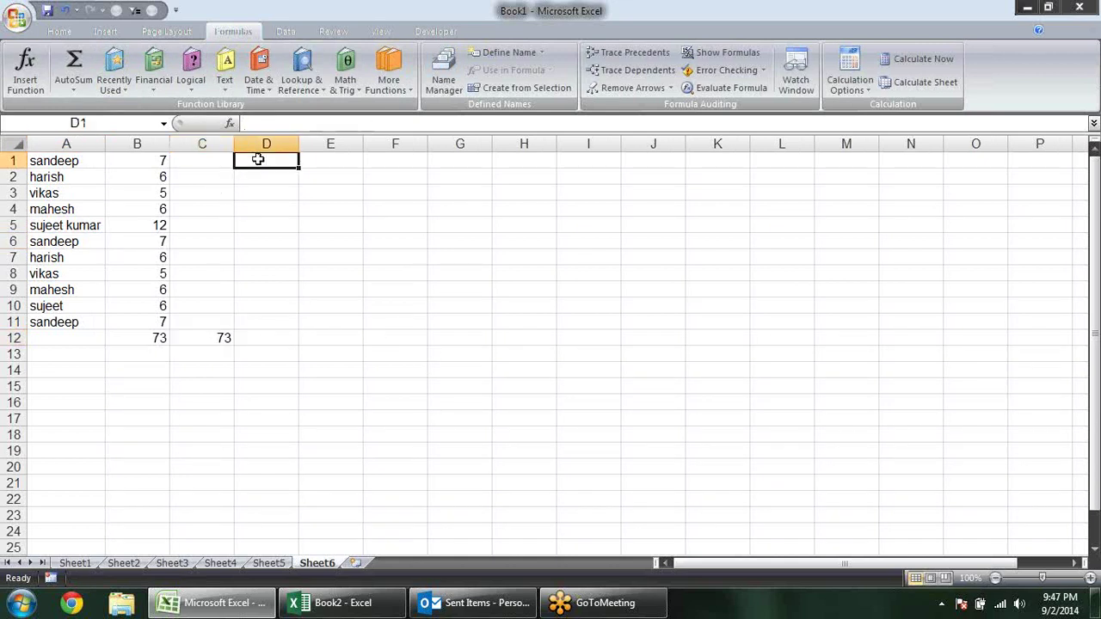
{"action": "type", "text": "="}
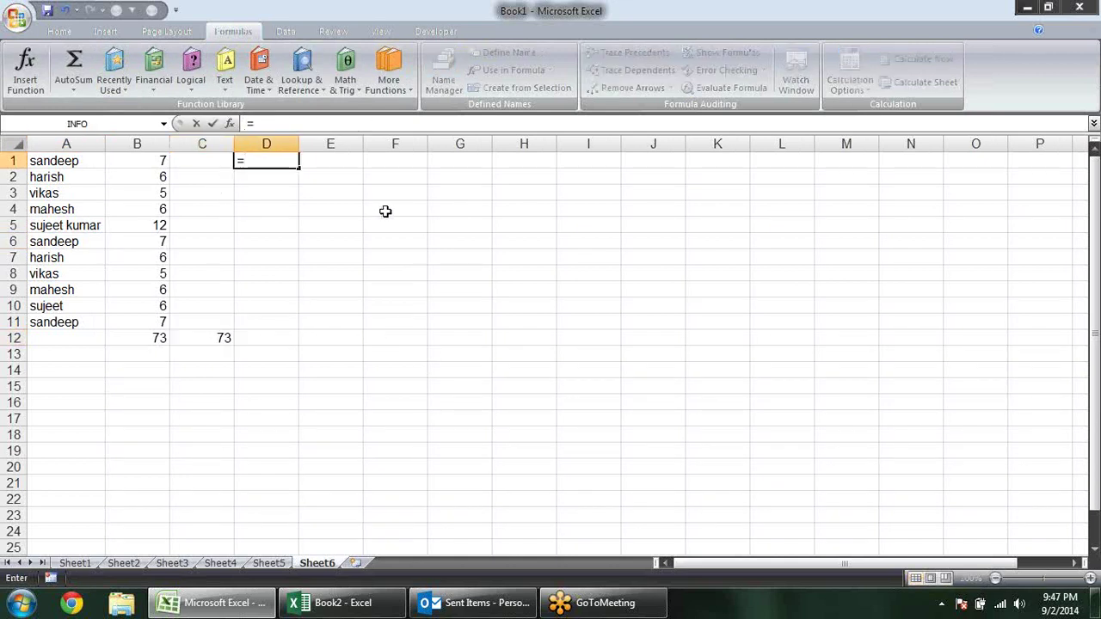
{"action": "key", "text": "Escape"}
{"action": "type", "text": "="}
{"action": "type", "text": "max"}
{"action": "key", "text": "Tab"}
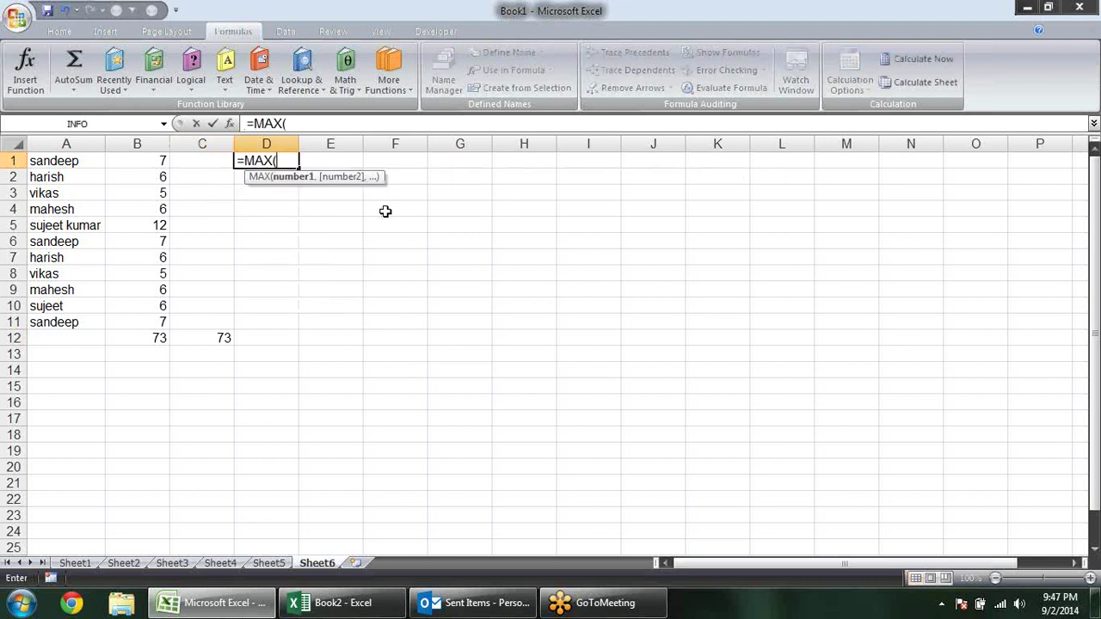
{"action": "left_click_drag", "start_coordinate": [162, 161], "coordinate": [161, 317]}
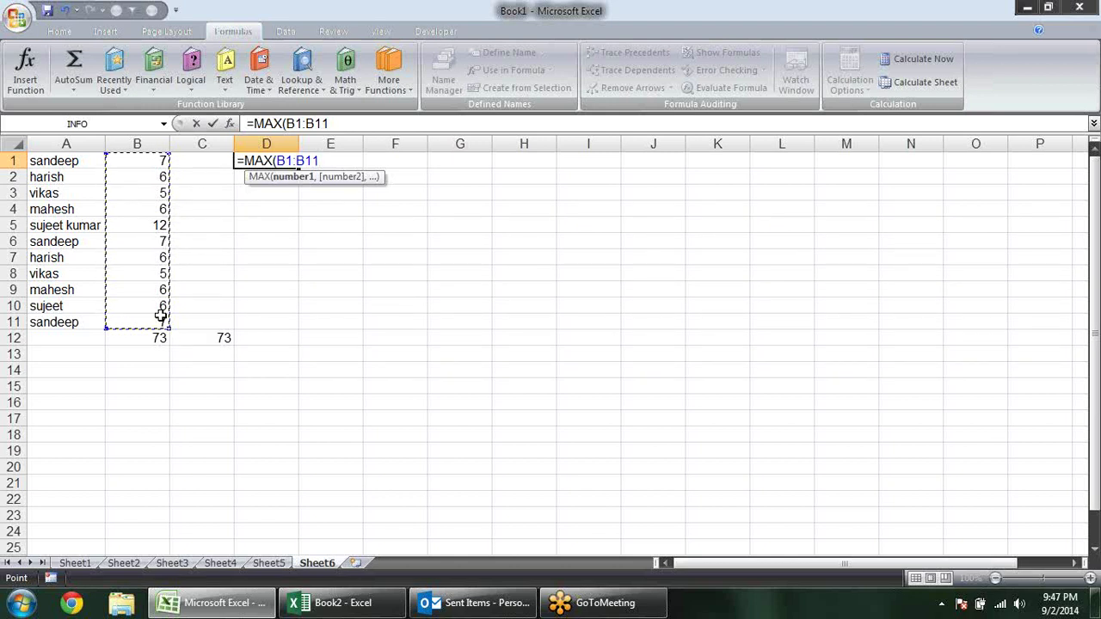
{"action": "key", "text": "Return"}
Step: Review the length values in B1:B11 that feed D1's MAX result
{"action": "key", "text": "Up"}
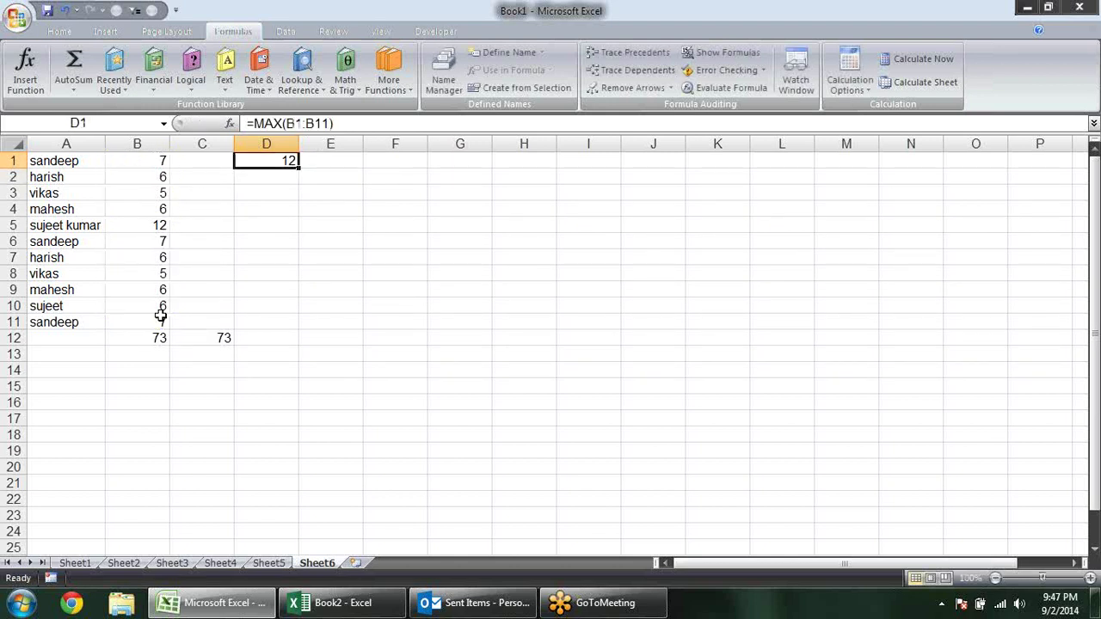
{"action": "key", "text": "Left"}
{"action": "key", "text": "Left"}
{"action": "key", "text": "shift+Down"}
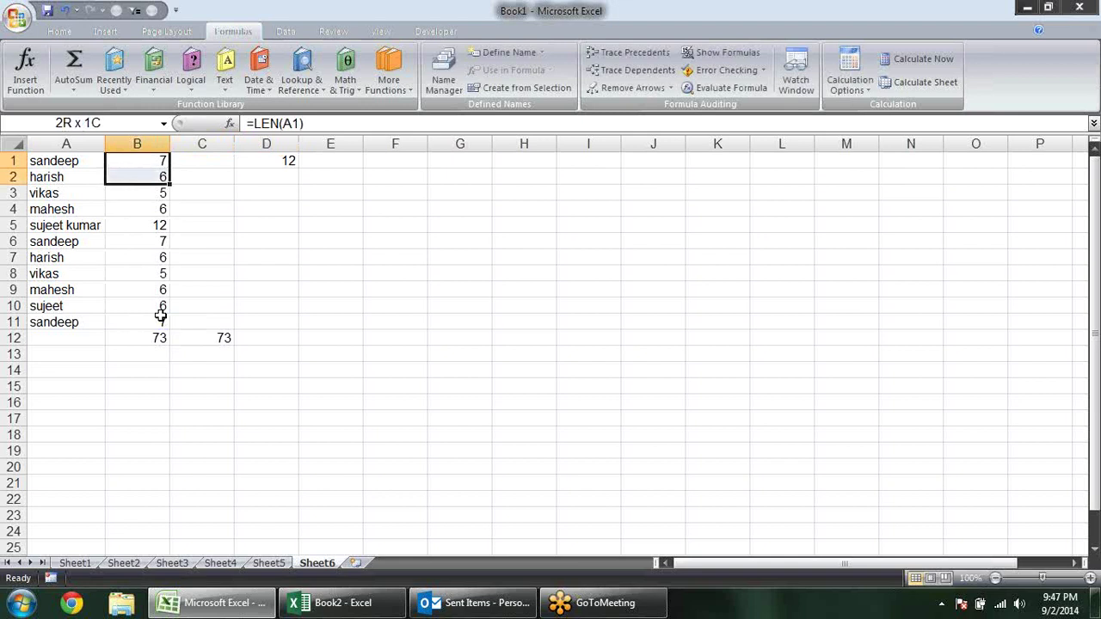
{"action": "key", "text": "shift+Down"}
{"action": "key", "text": "shift+Down"}
{"action": "key", "text": "shift+Down"}
{"action": "key", "text": "shift+Down"}
{"action": "key", "text": "shift+Down"}
{"action": "key", "text": "shift+Down"}
{"action": "key", "text": "shift+Down"}
{"action": "key", "text": "shift+Down"}
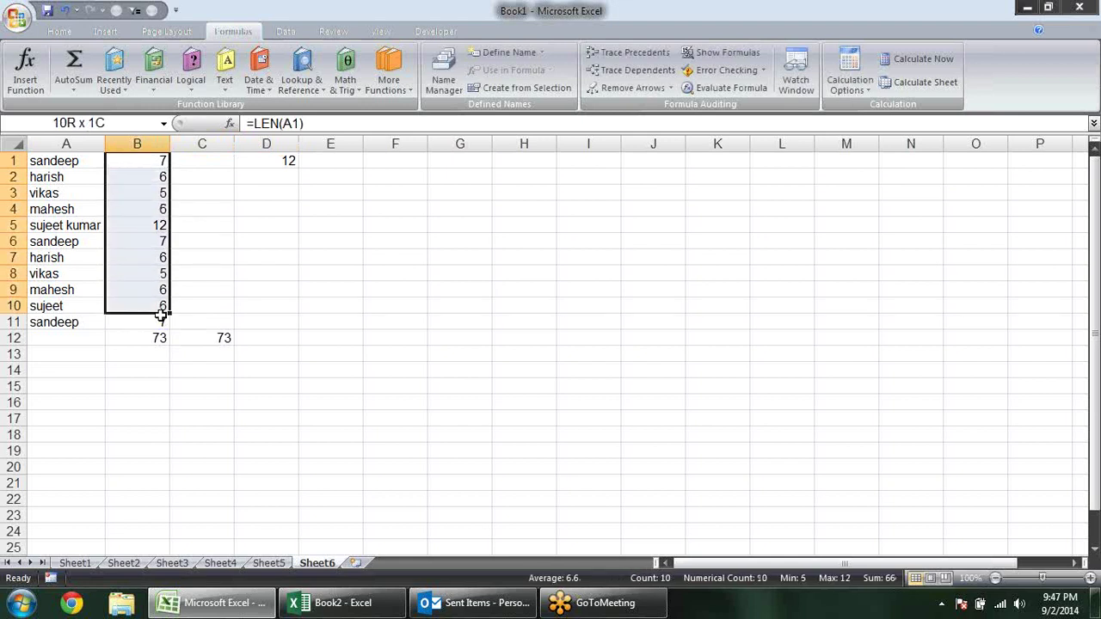
{"action": "key", "text": "shift+Down"}
{"action": "key", "text": "Up"}
{"action": "key", "text": "Right"}
{"action": "key", "text": "Right"}
{"action": "key", "text": "Left"}
{"action": "key", "text": "Left"}
{"action": "key", "text": "Down"}
{"action": "key", "text": "Down"}
{"action": "key", "text": "Down"}
{"action": "key", "text": "Down"}
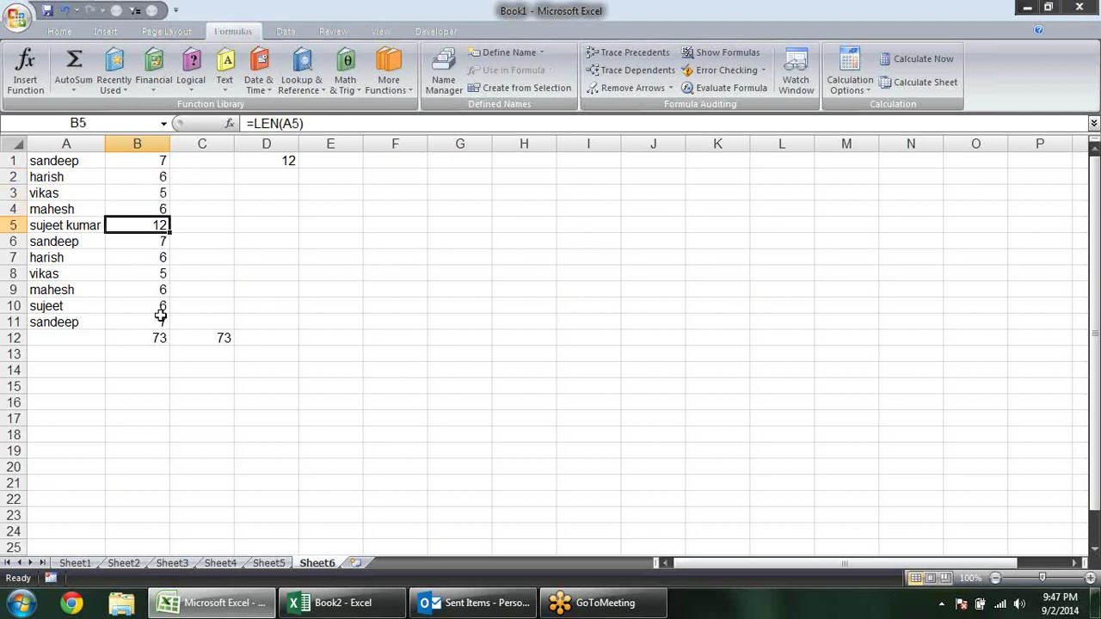
Step: Check the name in A5, then re-enter C12's formula as an array formula
{"action": "key", "text": "Left"}
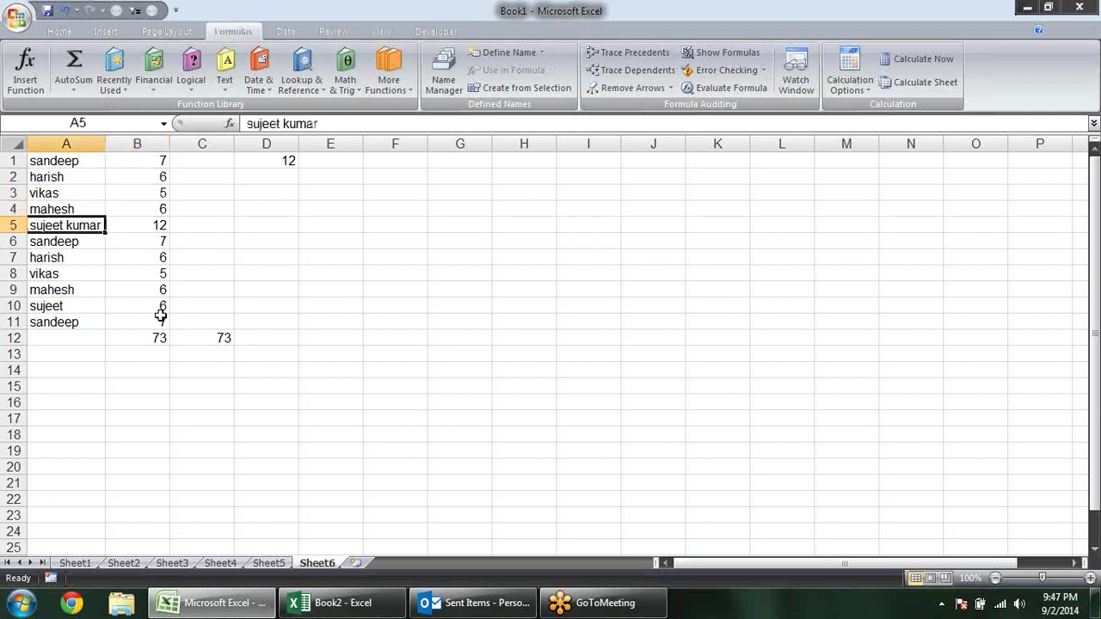
{"action": "key", "text": "Right"}
{"action": "key", "text": "Right"}
{"action": "key", "text": "Up"}
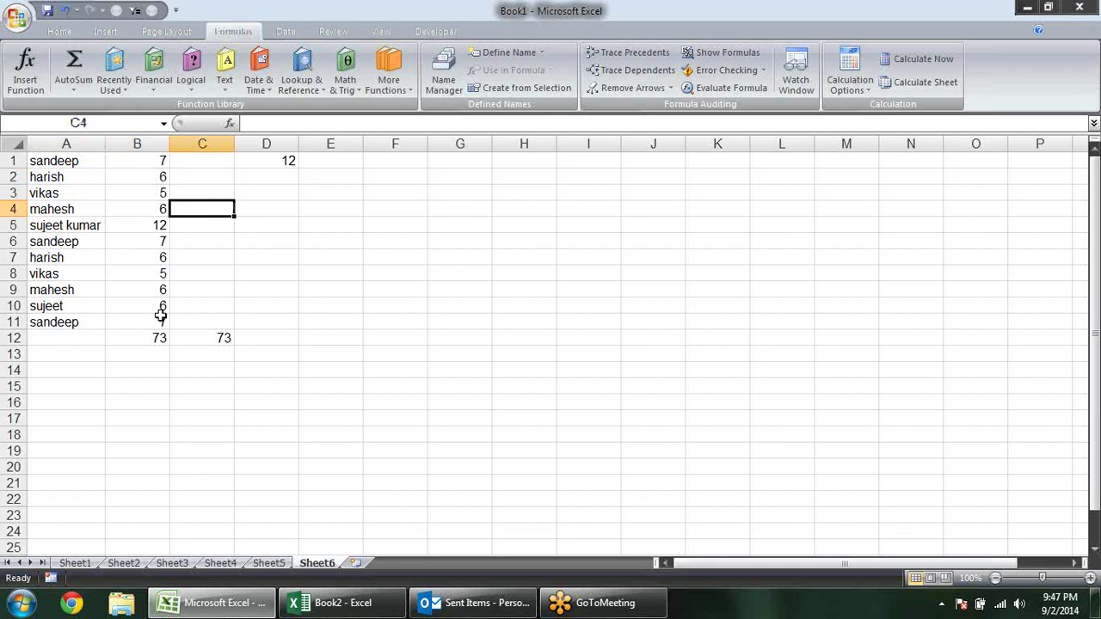
{"action": "key", "text": "Right"}
{"action": "key", "text": "Right"}
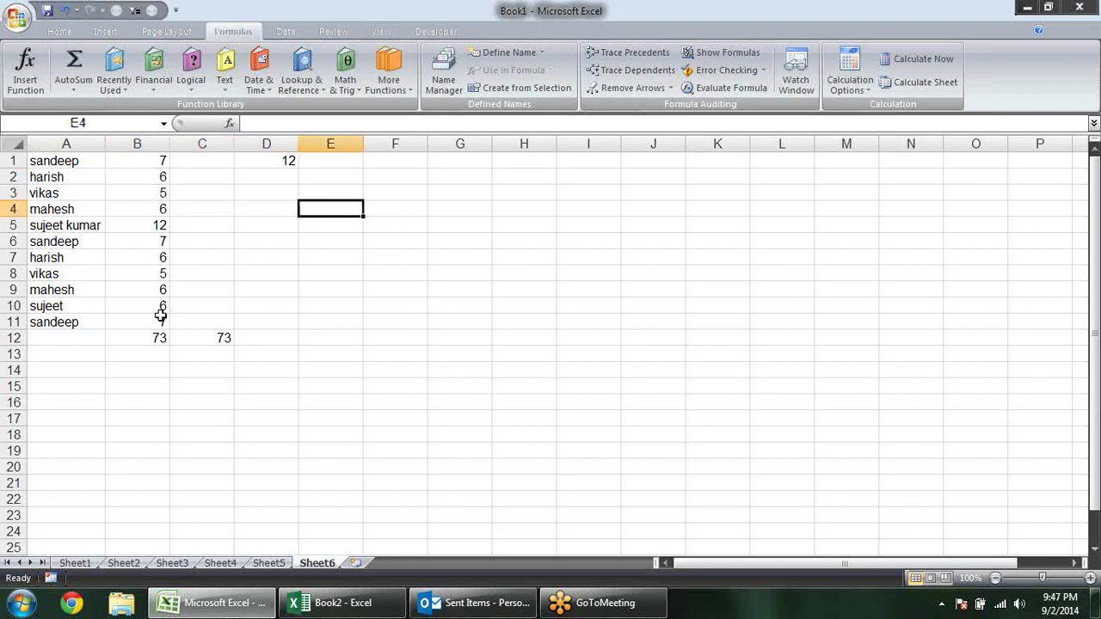
{"action": "type", "text": "="}
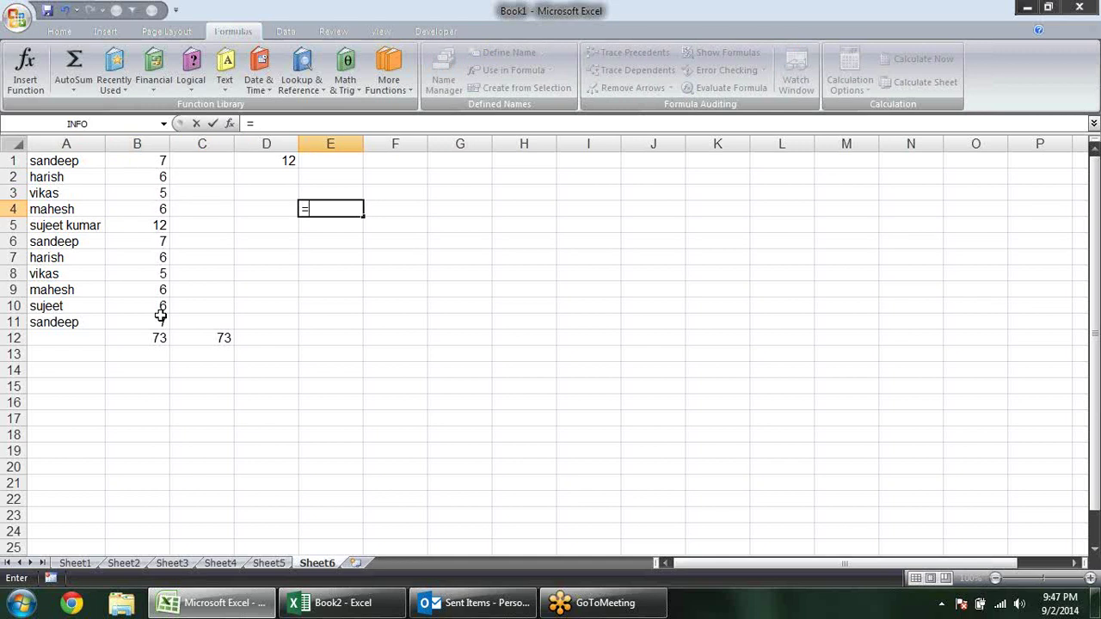
{"action": "key", "text": "Escape"}
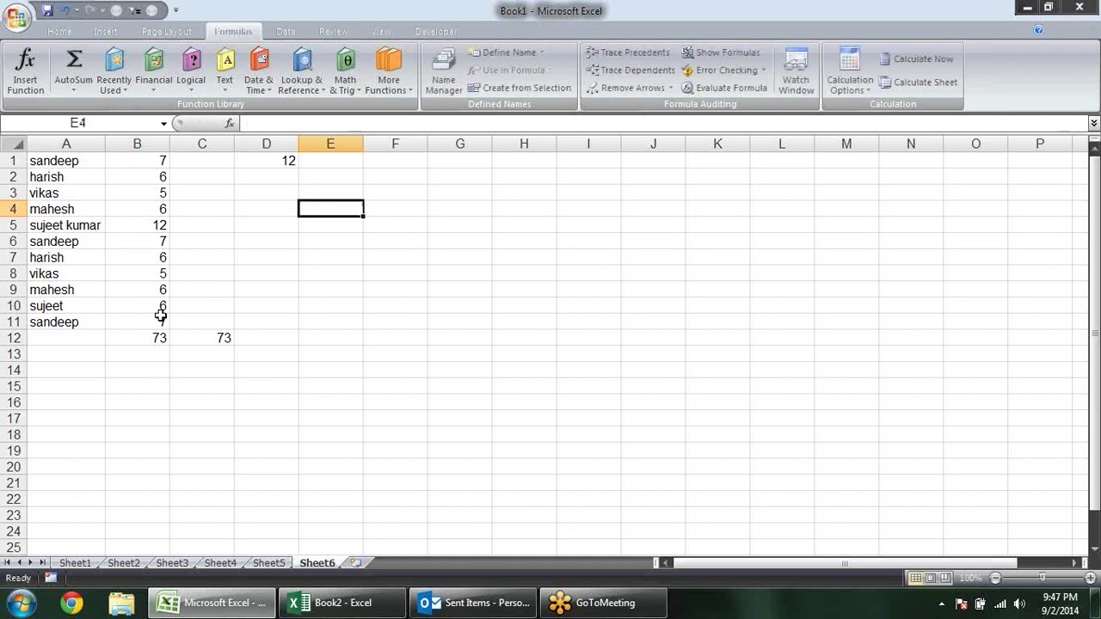
{"action": "double_click", "coordinate": [219, 335]}
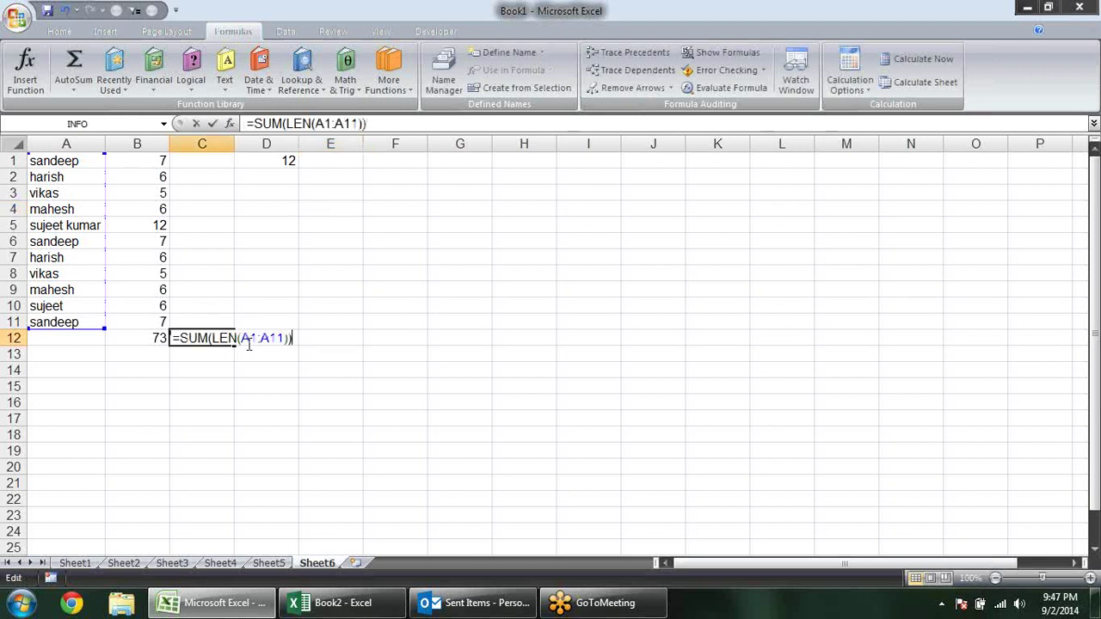
{"action": "key", "text": "ctrl+shift+Return"}
Step: Copy C12's formula into E12, then clear it and end the copy
{"action": "key", "text": "ctrl+c"}
{"action": "left_click", "coordinate": [307, 335]}
{"action": "key", "text": "ctrl+v"}
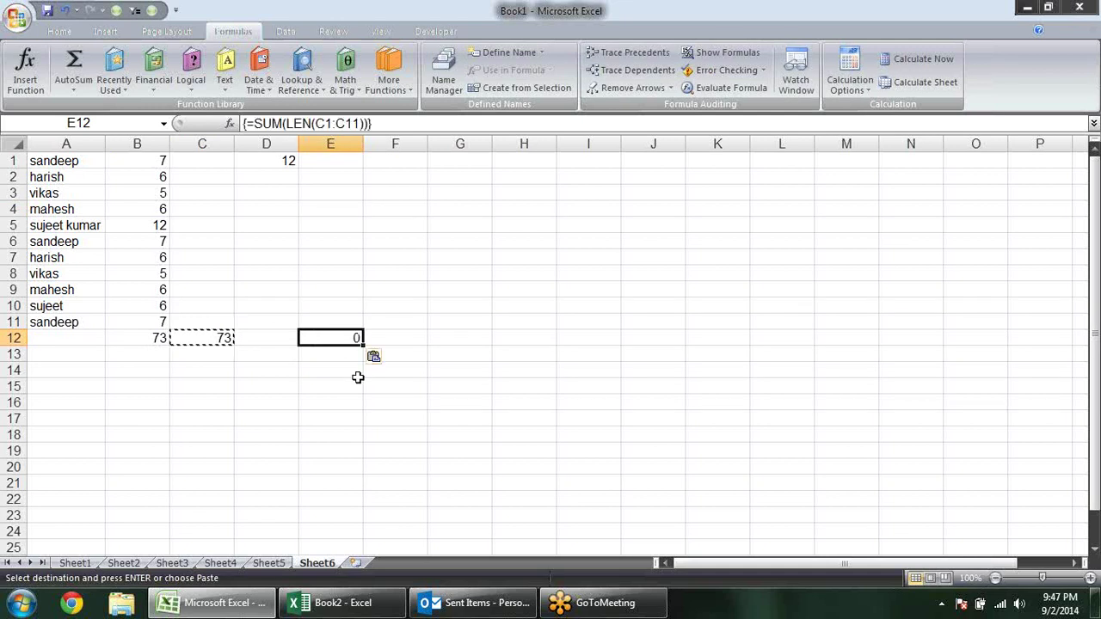
{"action": "key", "text": "Delete"}
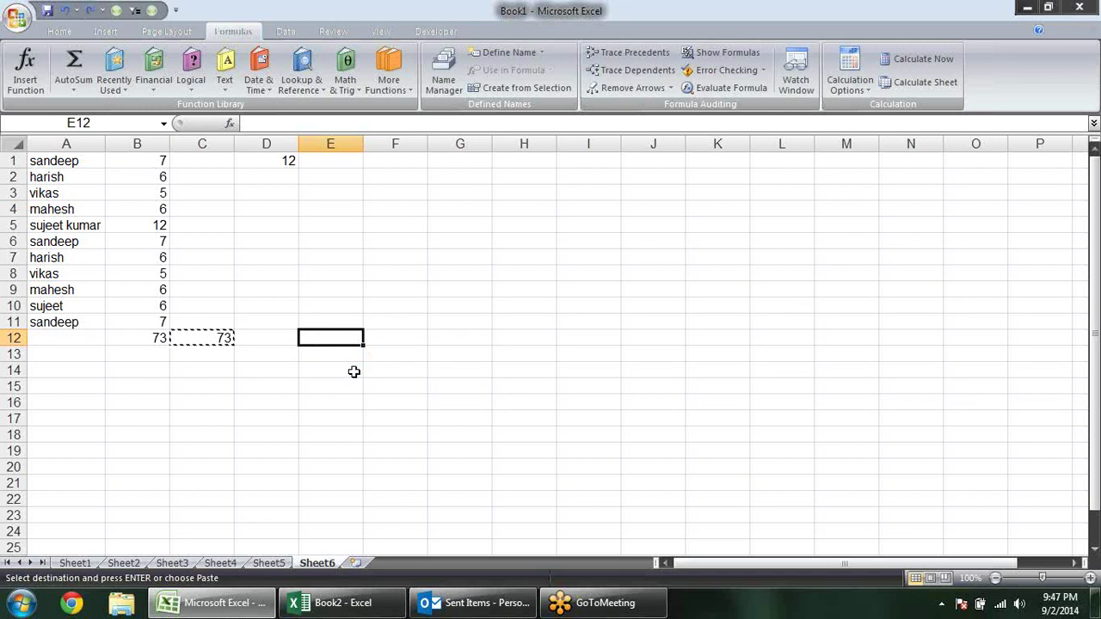
{"action": "key", "text": "Escape"}
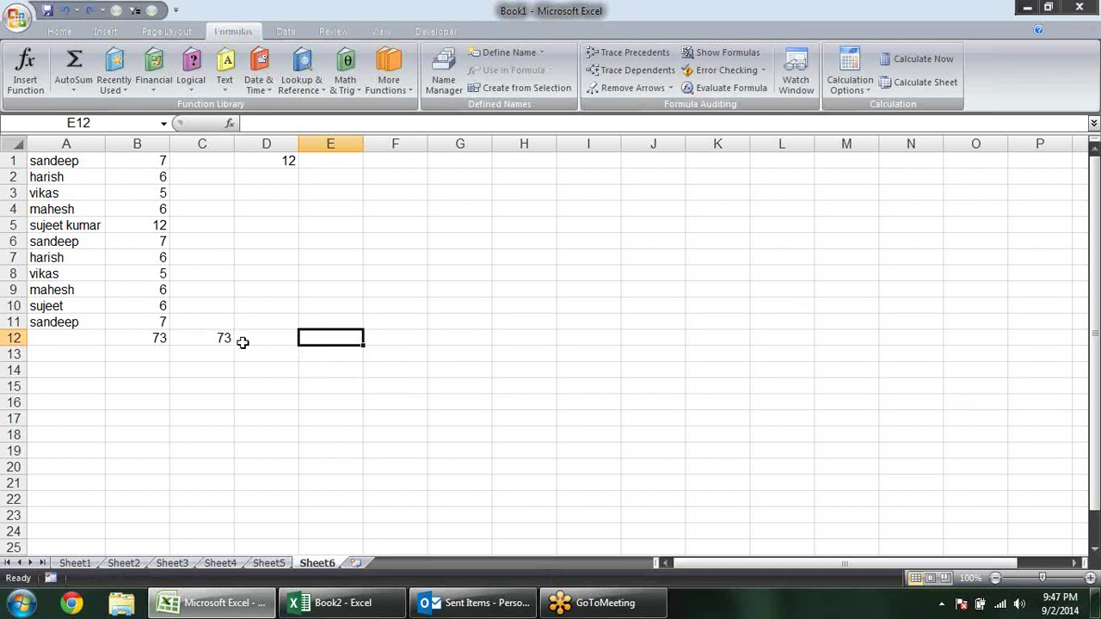
Step: Enter {=MAX(LEN(B1:B11))} in E12 as an array formula, dropping the SUM wrapper
{"action": "type", "text": "=SUM("}
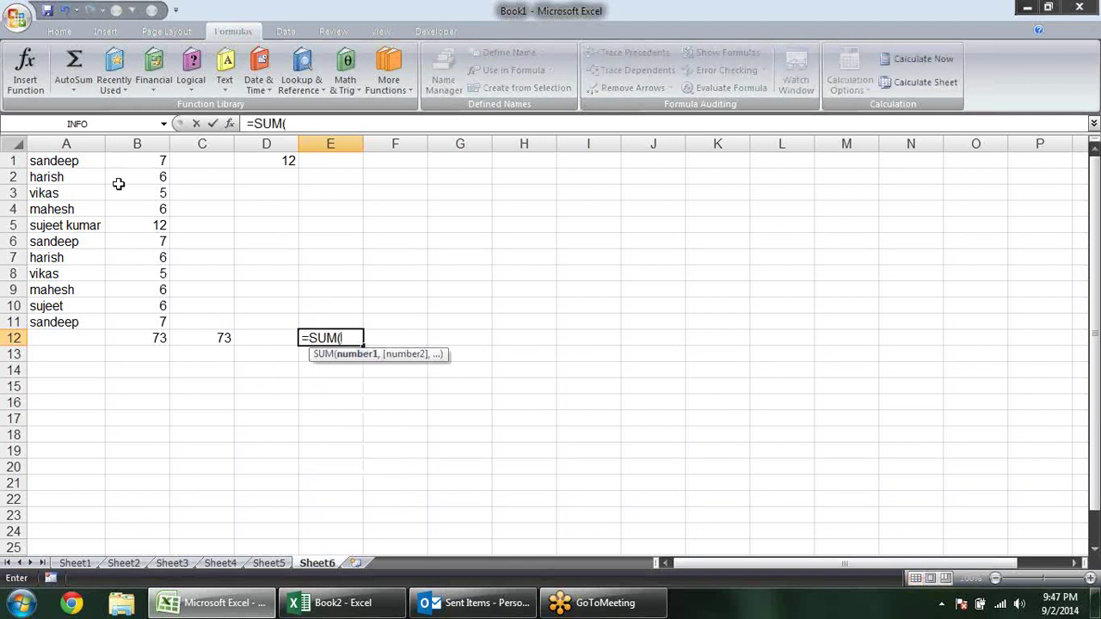
{"action": "type", "text": "MAX(l"}
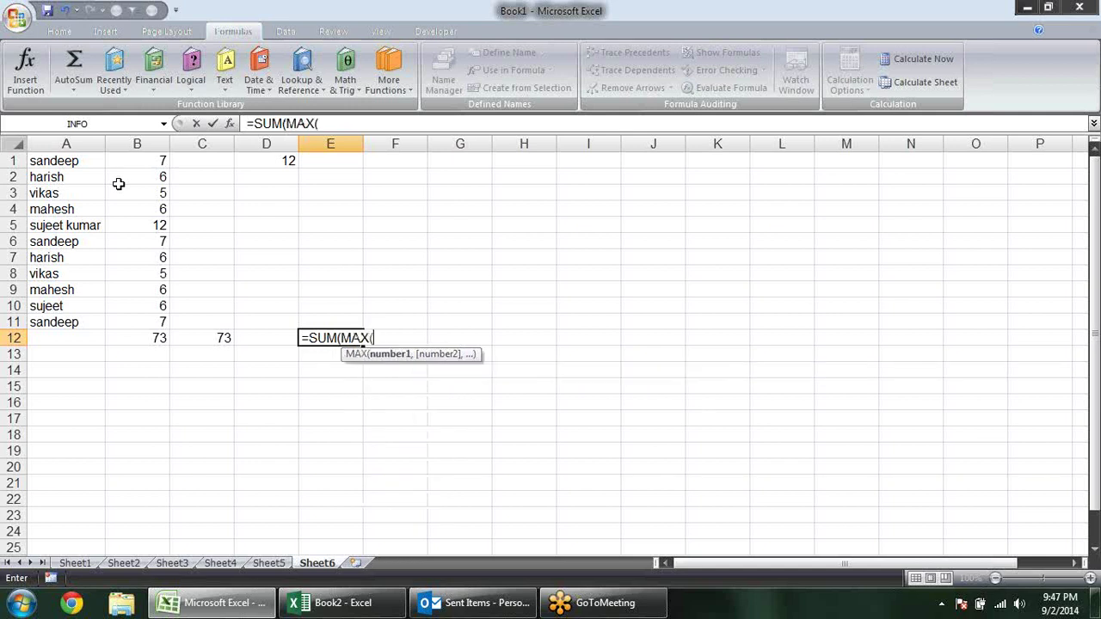
{"action": "type", "text": "en"}
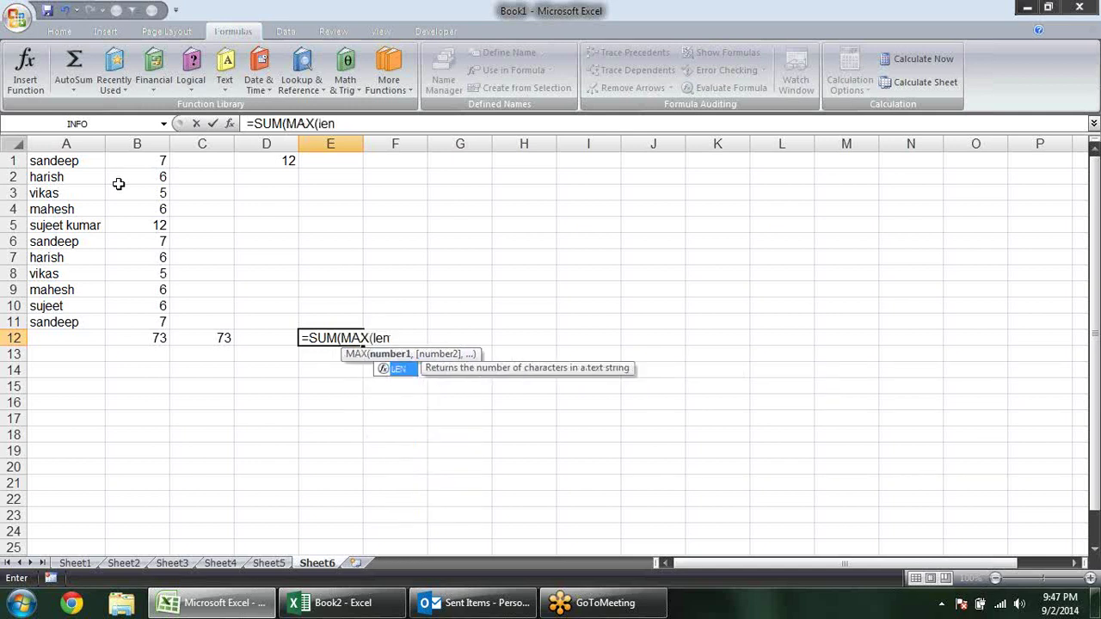
{"action": "key", "text": "Tab"}
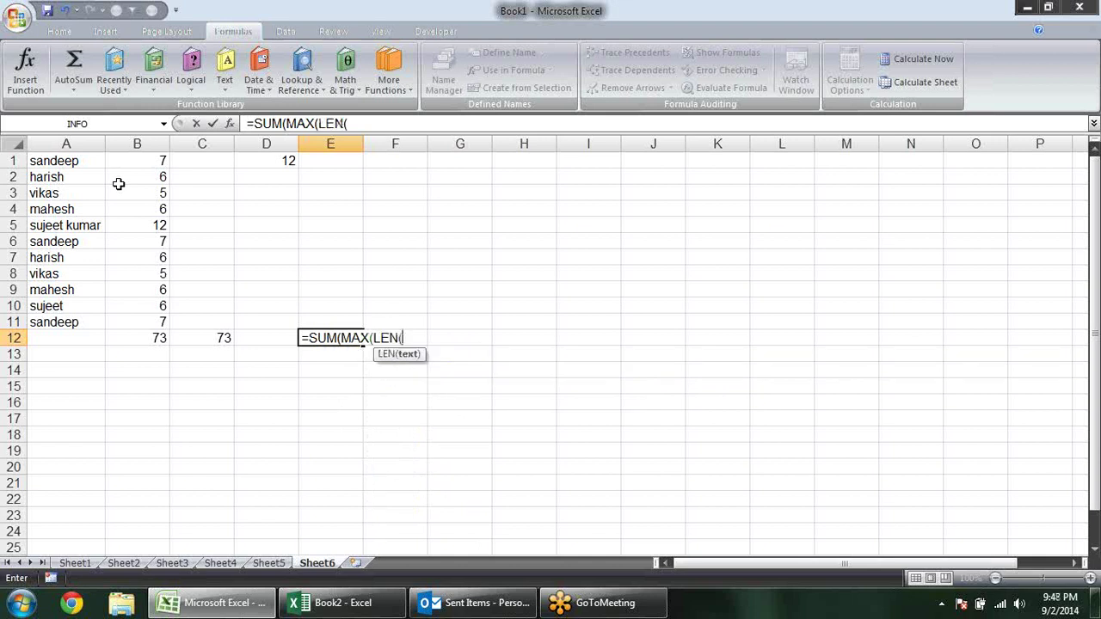
{"action": "left_click", "coordinate": [130, 159]}
{"action": "left_click_drag", "start_coordinate": [131, 177], "coordinate": [129, 324]}
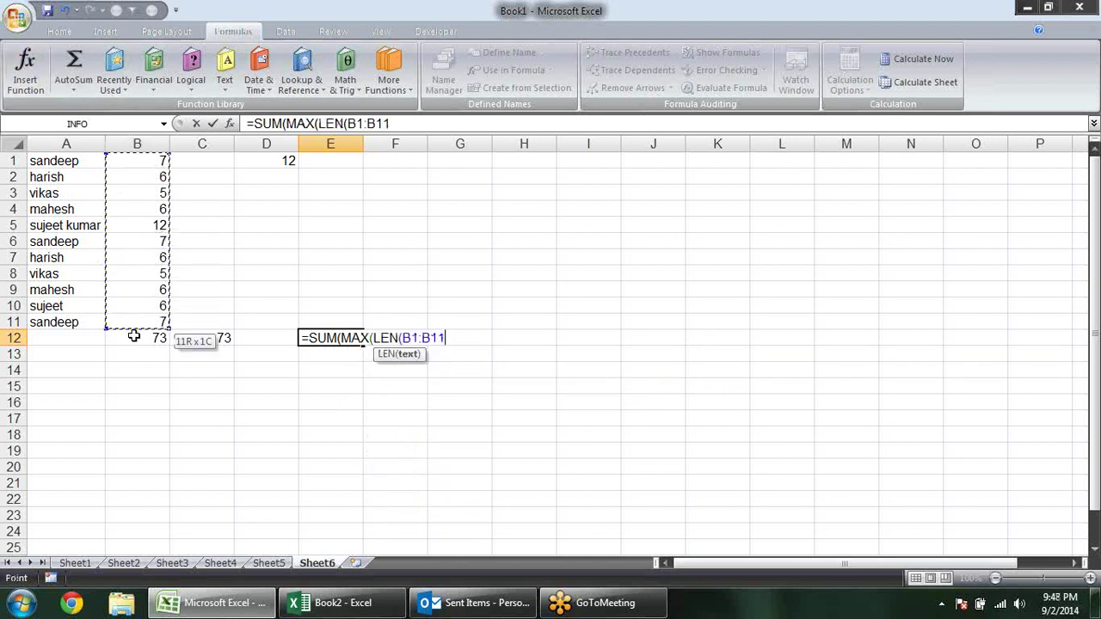
{"action": "type", "text": ")"}
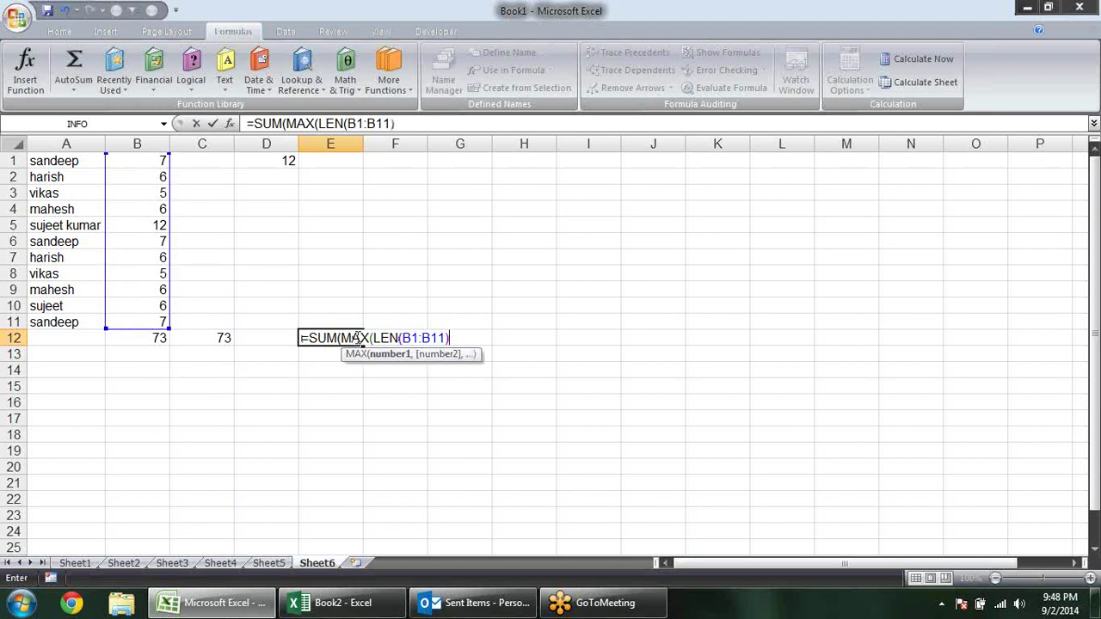
{"action": "left_click", "coordinate": [342, 338]}
{"action": "key", "text": "BackSpace"}
{"action": "key", "text": "BackSpace"}
{"action": "key", "text": "BackSpace"}
{"action": "key", "text": "BackSpace"}
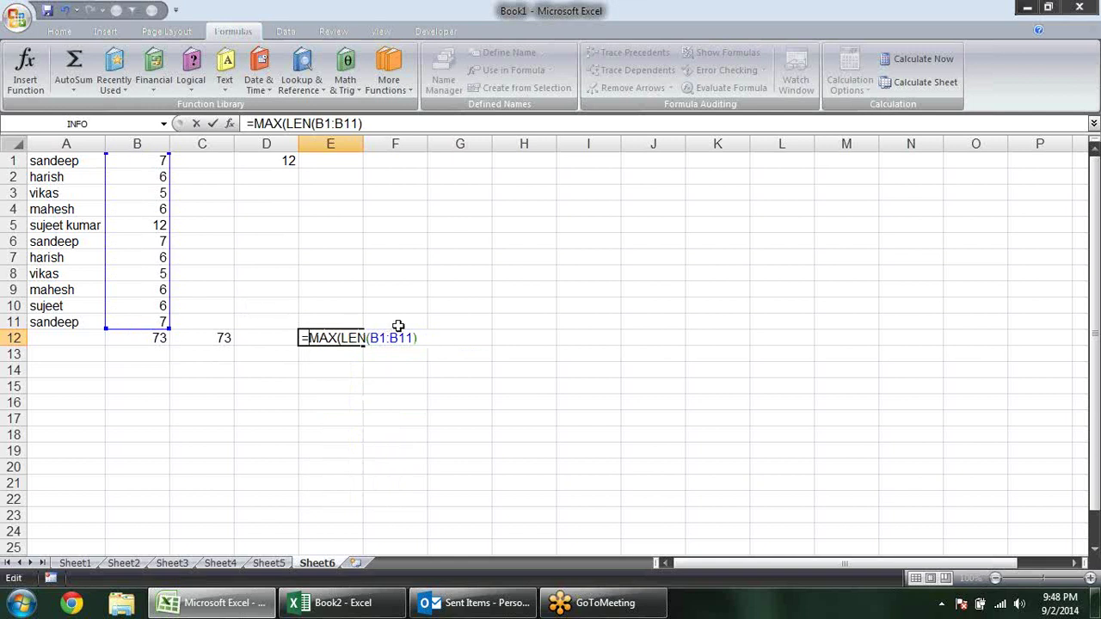
{"action": "left_click", "coordinate": [421, 338]}
{"action": "type", "text": ")"}
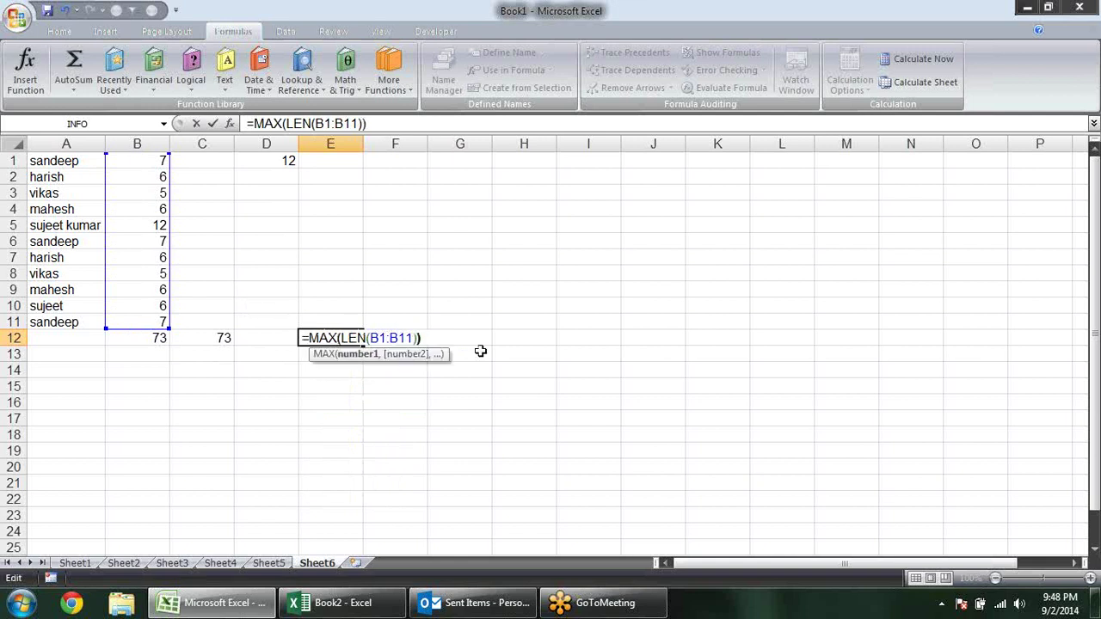
{"action": "key", "text": "ctrl+shift+Return"}
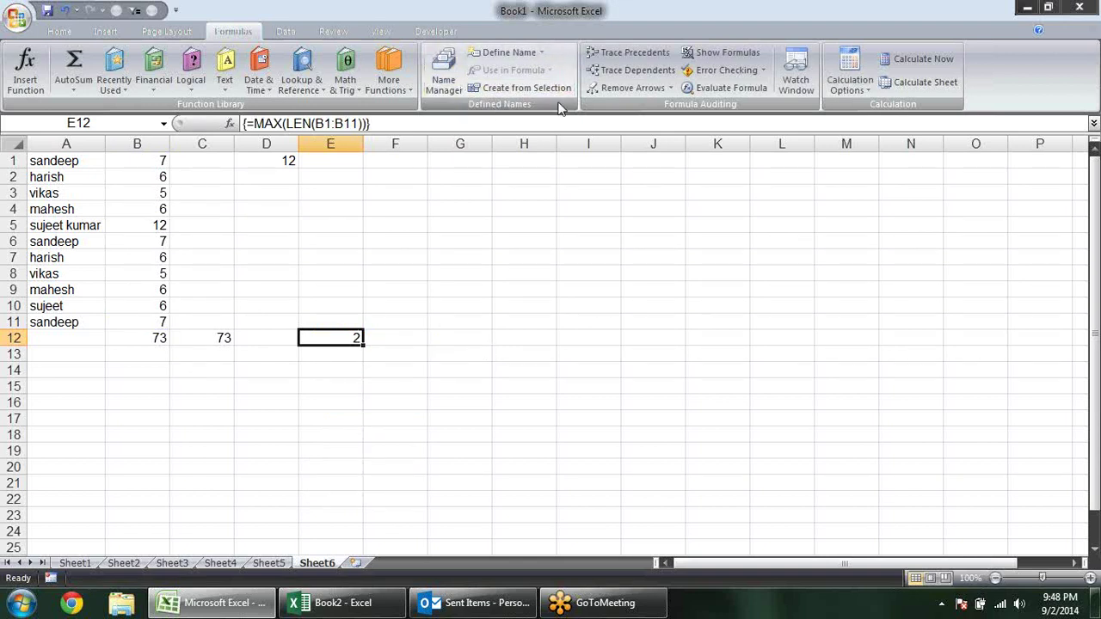
Step: Step through Evaluate Formula, then point E12's array formula at A1:A11: =MAX(LEN(A1:A11))
{"action": "left_click", "coordinate": [691, 89]}
{"action": "left_click", "coordinate": [514, 352]}
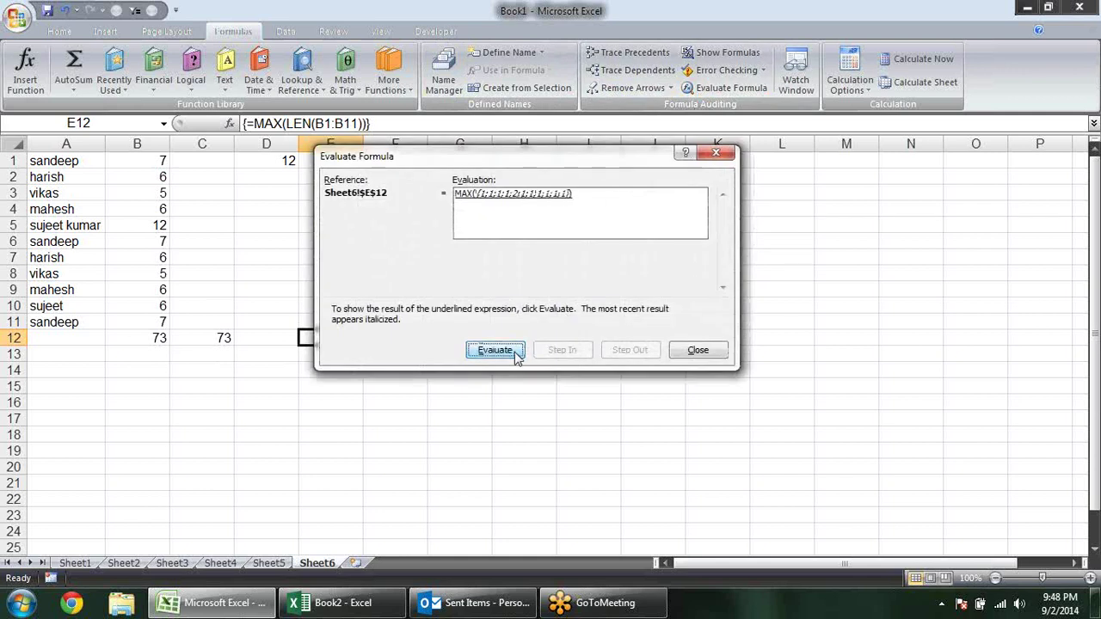
{"action": "key", "text": "Escape"}
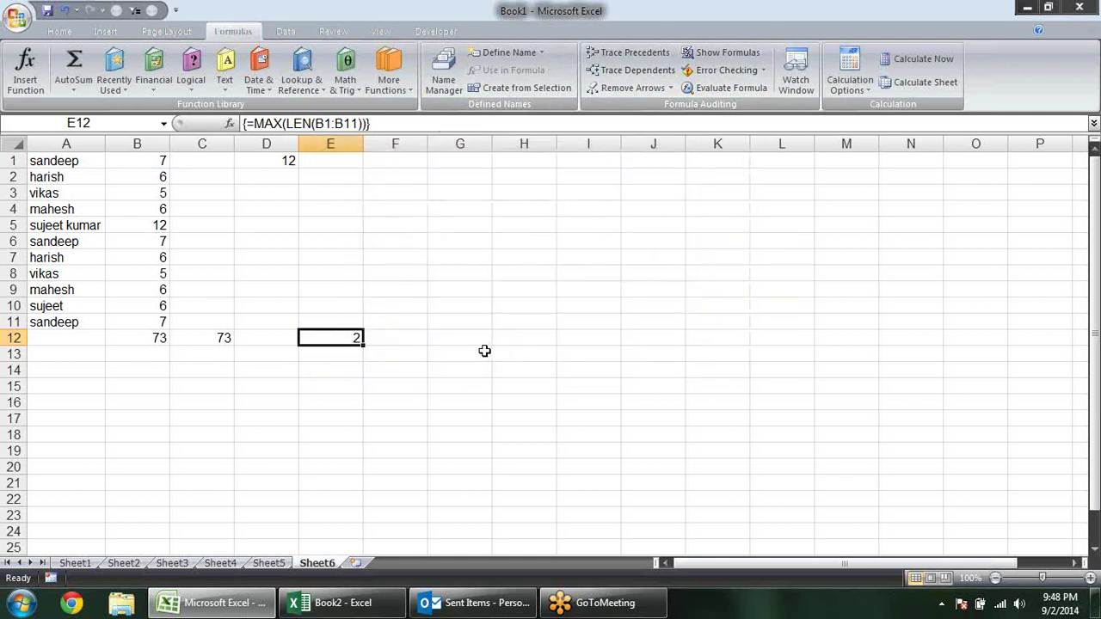
{"action": "key", "text": "F2"}
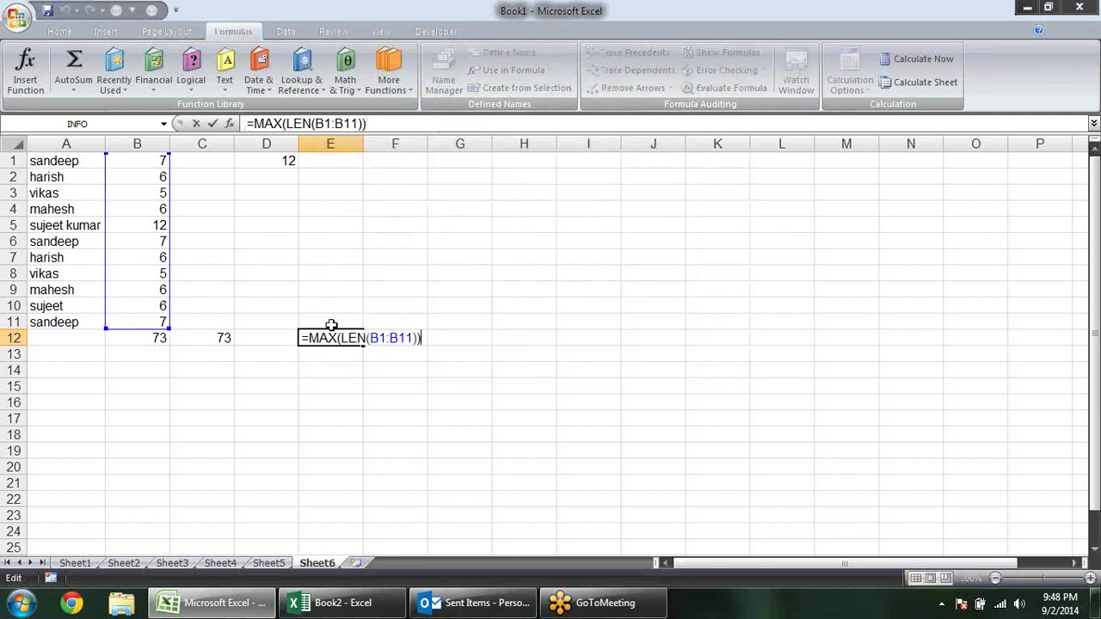
{"action": "left_click_drag", "start_coordinate": [103, 215], "coordinate": [73, 212]}
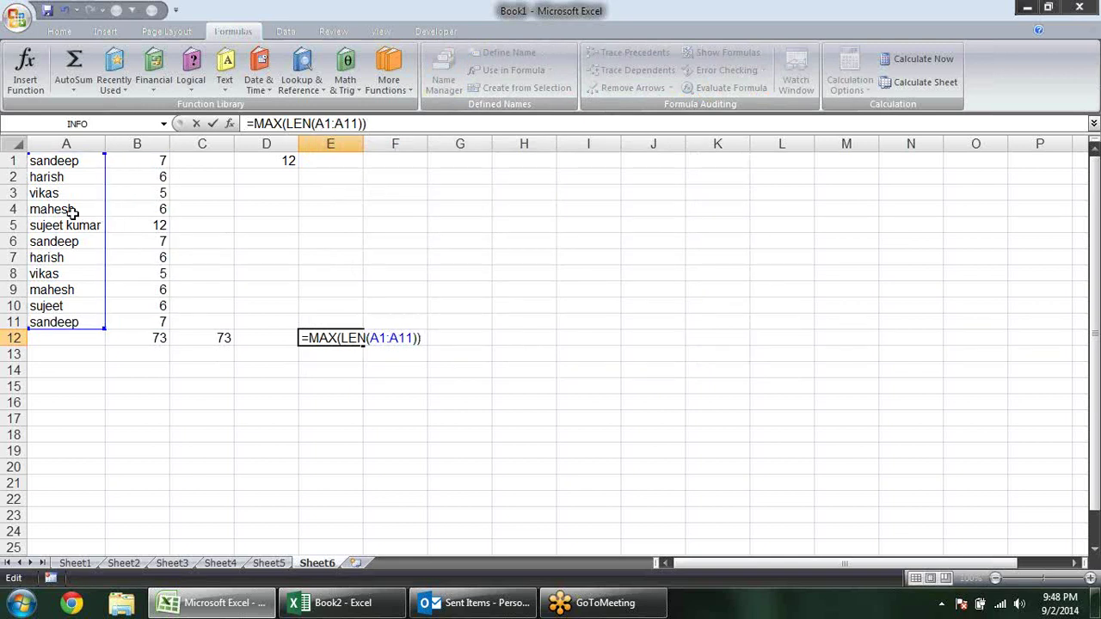
{"action": "key", "text": "ctrl+shift+Return"}
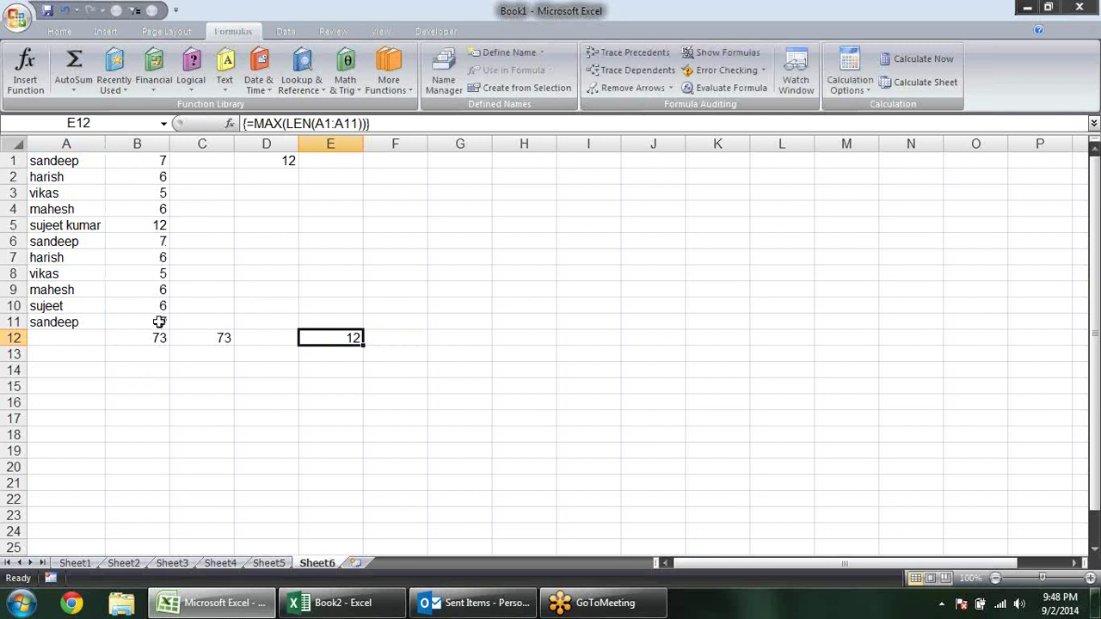
Step: Wrap E12's MAX(LEN(A1:A11)) in a MATCH function
{"action": "double_click", "coordinate": [357, 337]}
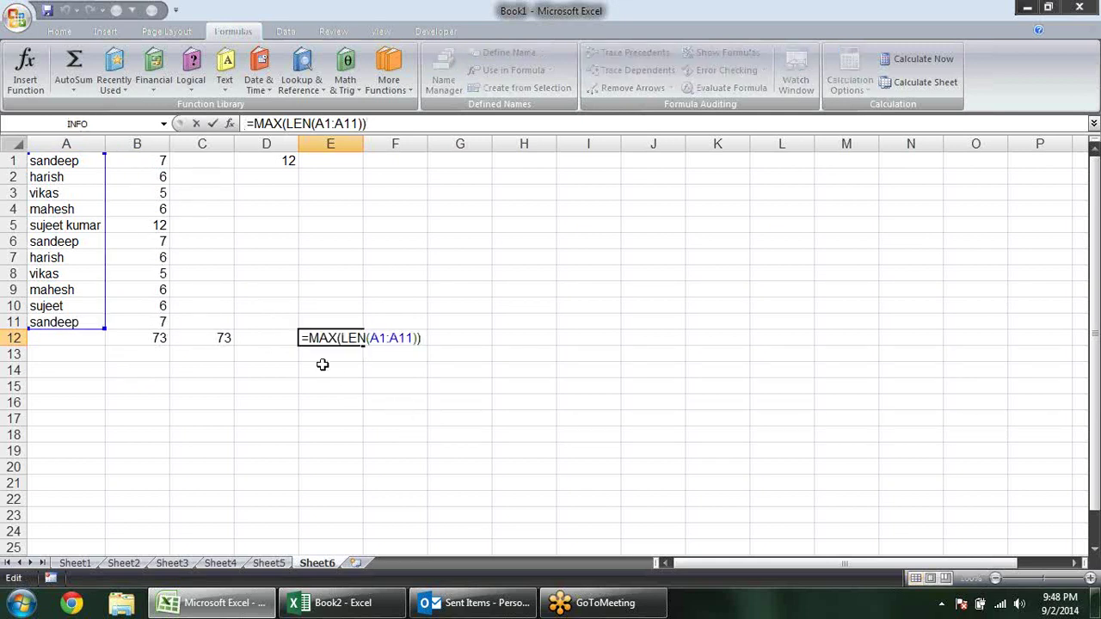
{"action": "key", "text": "Home"}
{"action": "key", "text": "Right"}
{"action": "type", "text": "mac"}
{"action": "key", "text": "BackSpace"}
{"action": "key", "text": "Tab"}
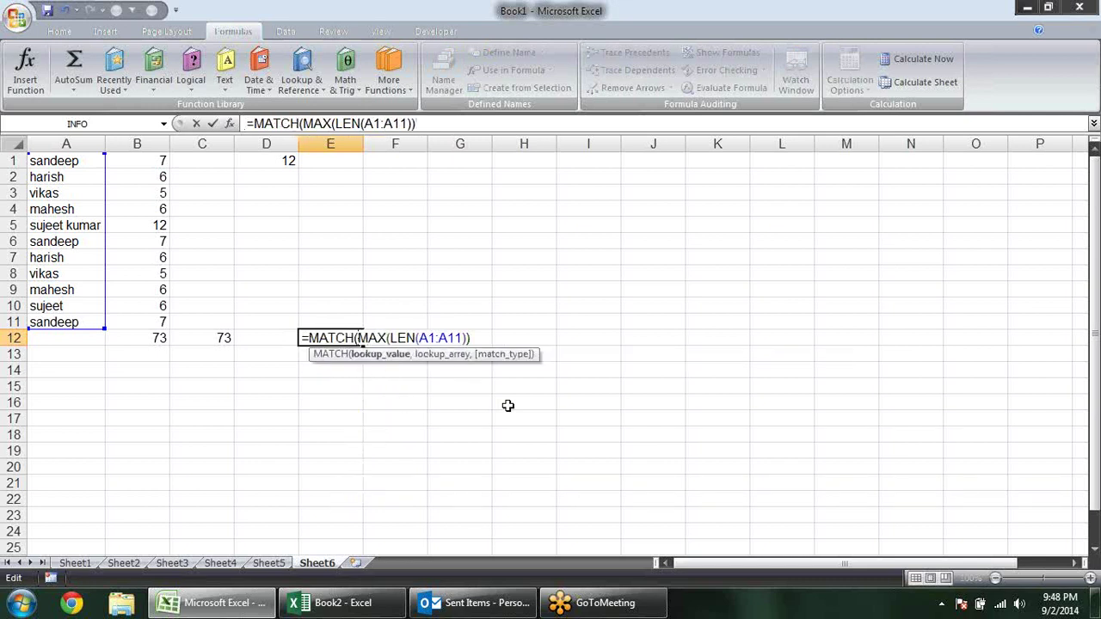
{"action": "left_click", "coordinate": [356, 338]}
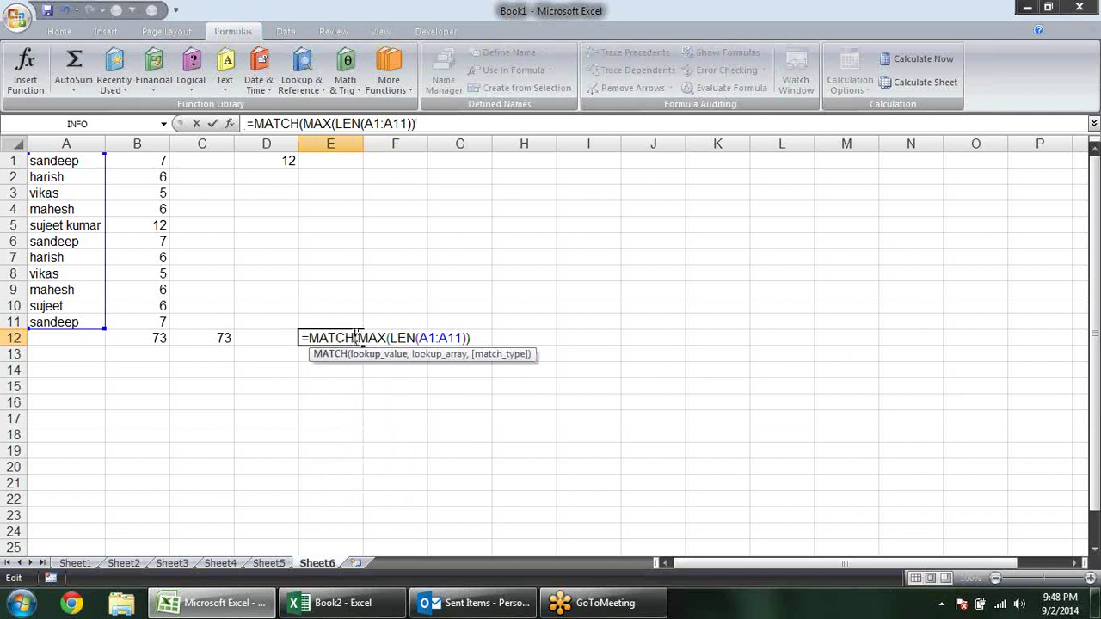
{"action": "left_click_drag", "start_coordinate": [356, 338], "coordinate": [474, 335]}
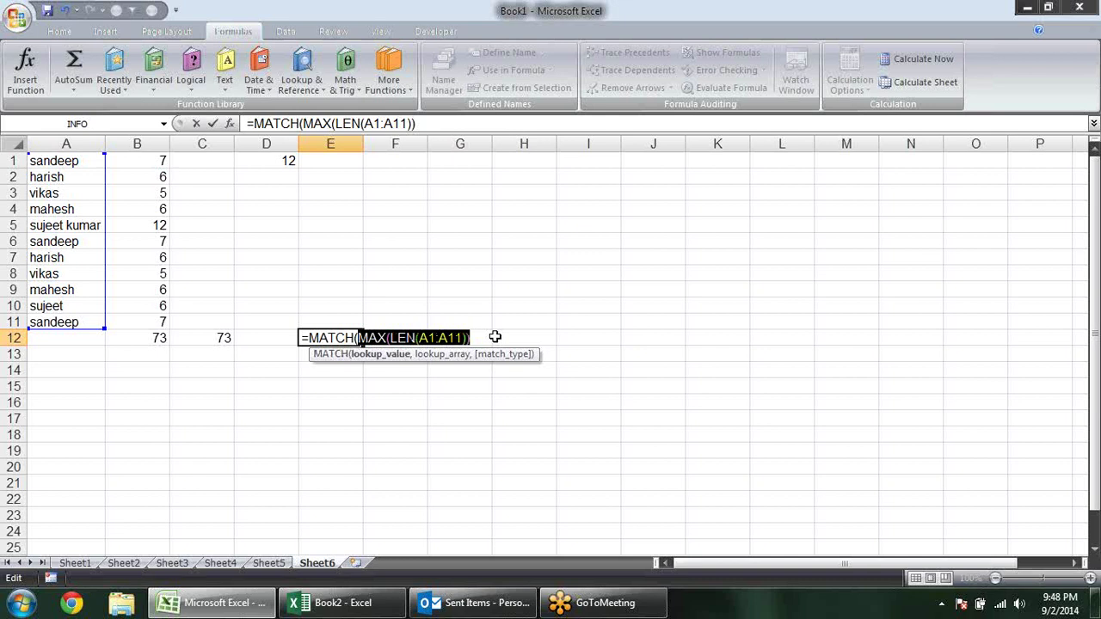
{"action": "key", "text": "Left"}
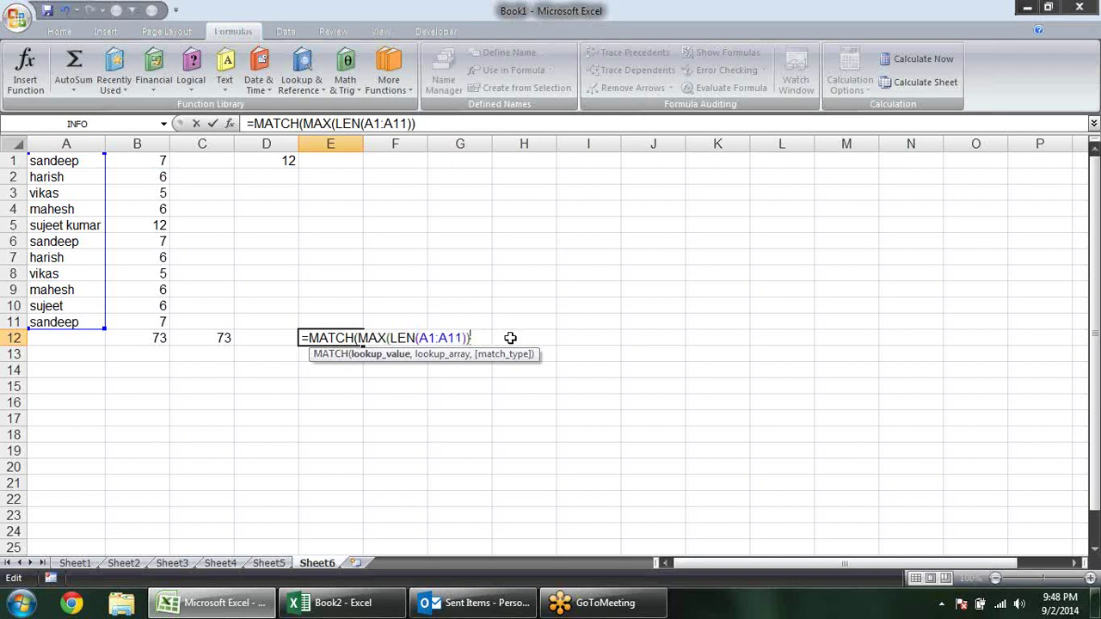
Step: Add LEN(A1:A11) and 0 as MATCH's lookup array and match type, committing as an array formula
{"action": "type", "text": ","}
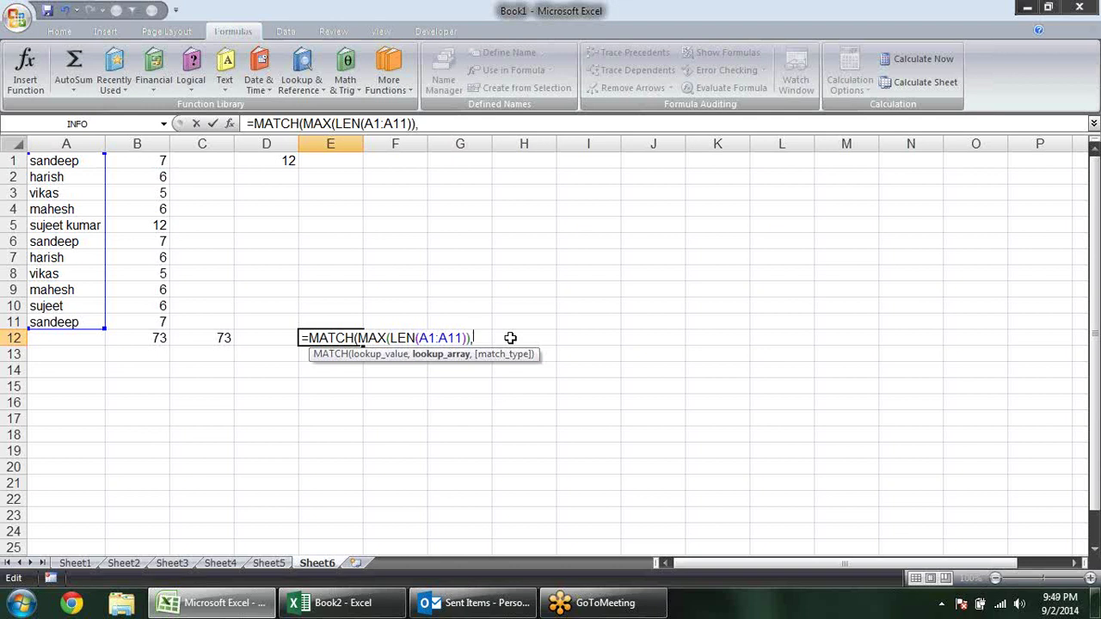
{"action": "type", "text": "len"}
{"action": "key", "text": "Tab"}
{"action": "left_click_drag", "start_coordinate": [66, 159], "coordinate": [77, 336]}
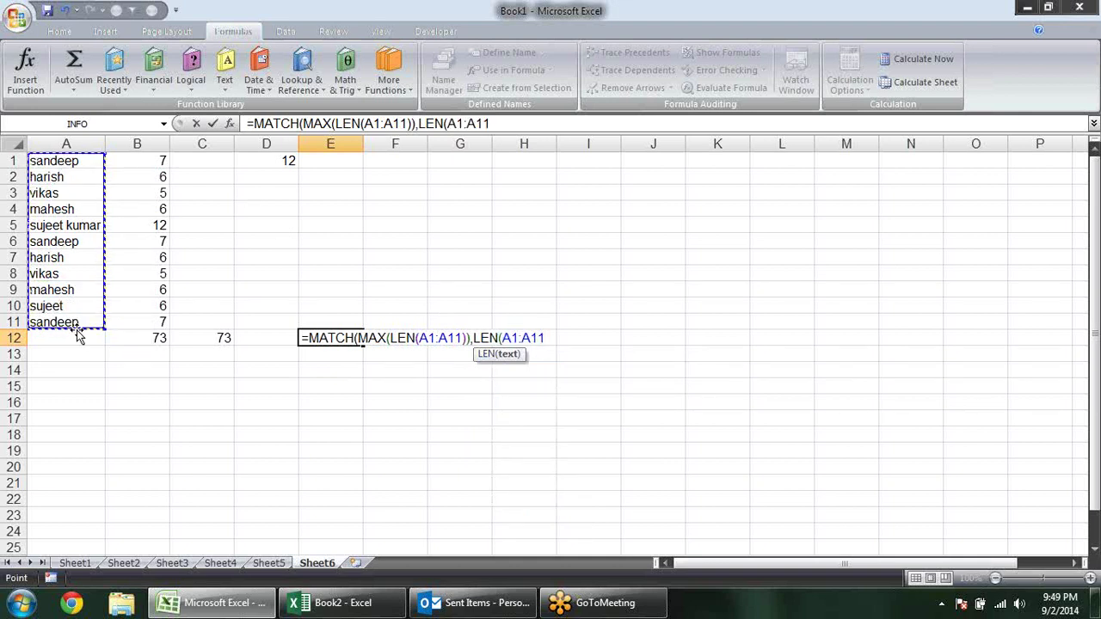
{"action": "type", "text": ")"}
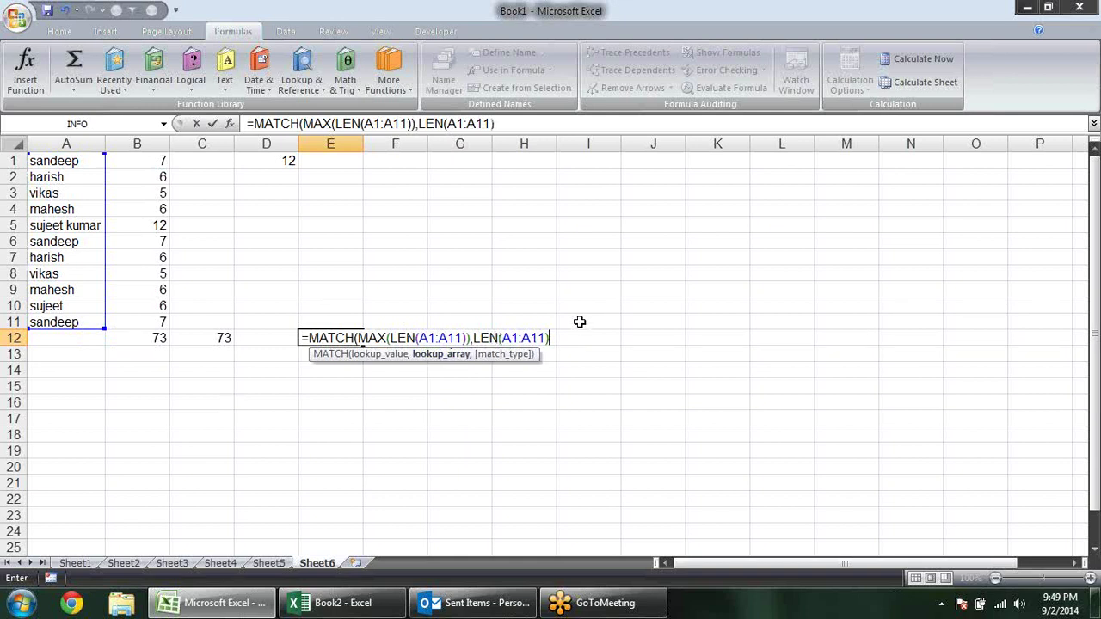
{"action": "type", "text": ",0"}
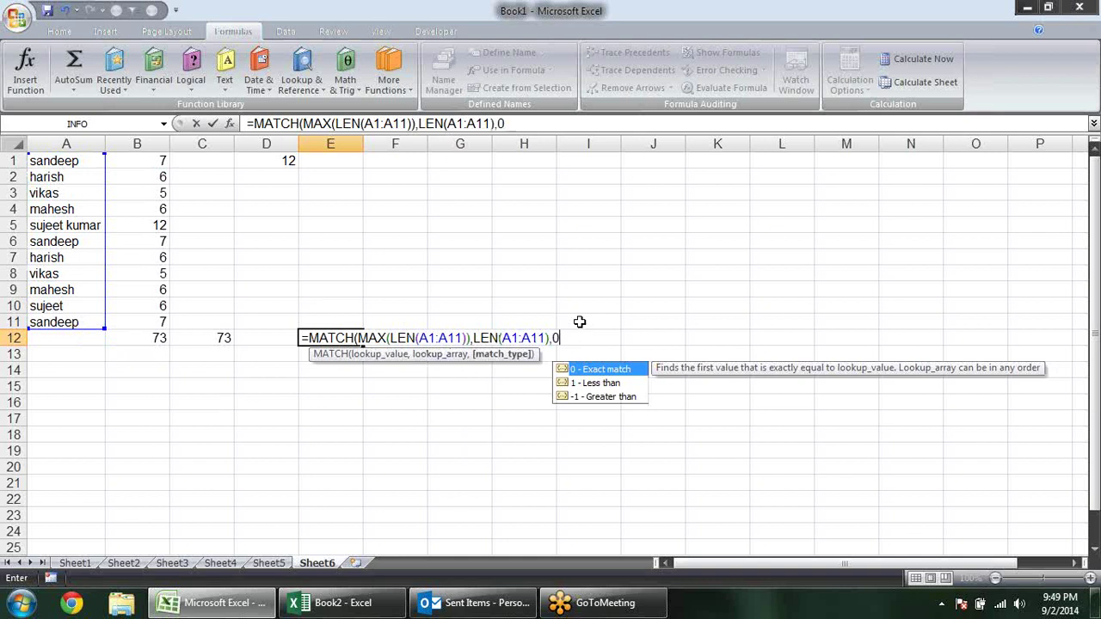
{"action": "type", "text": ")"}
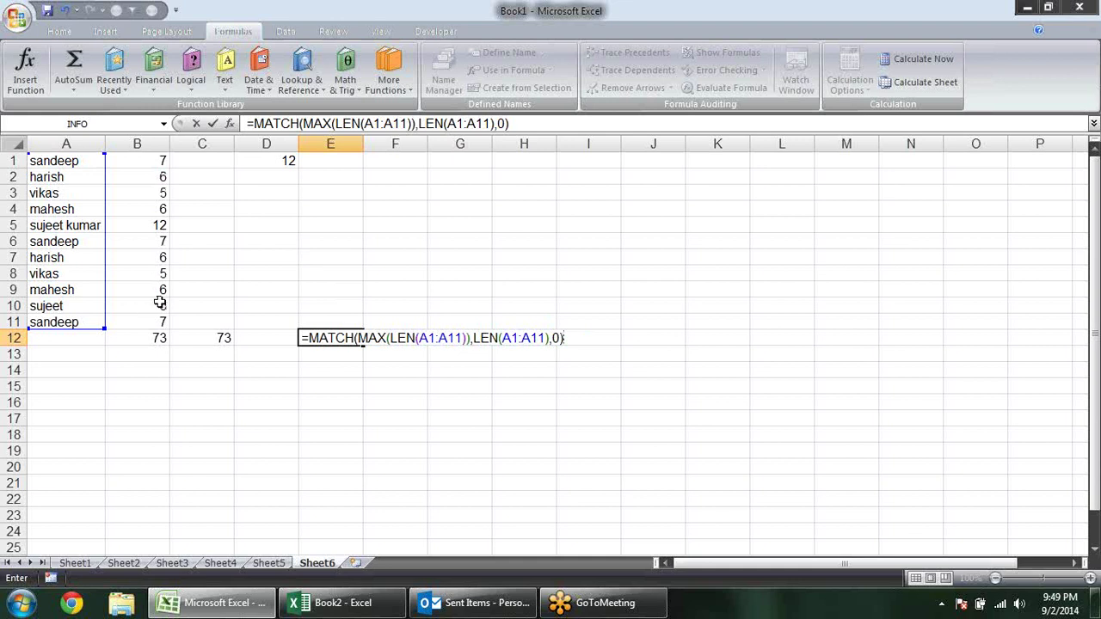
{"action": "key", "text": "ctrl+shift+Return"}
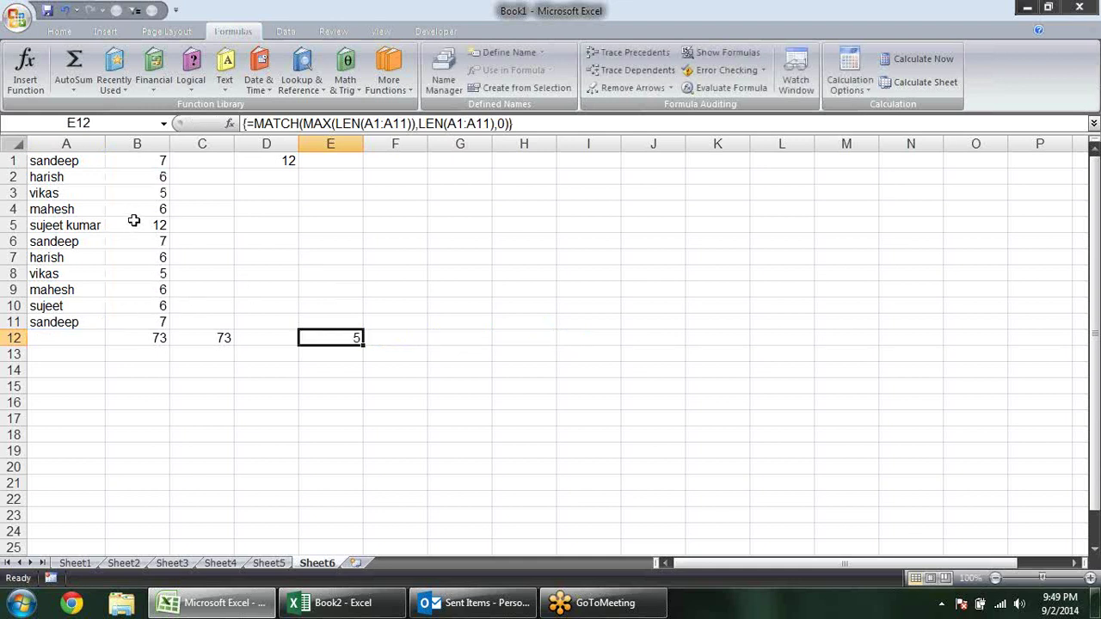
{"action": "left_click", "coordinate": [77, 227]}
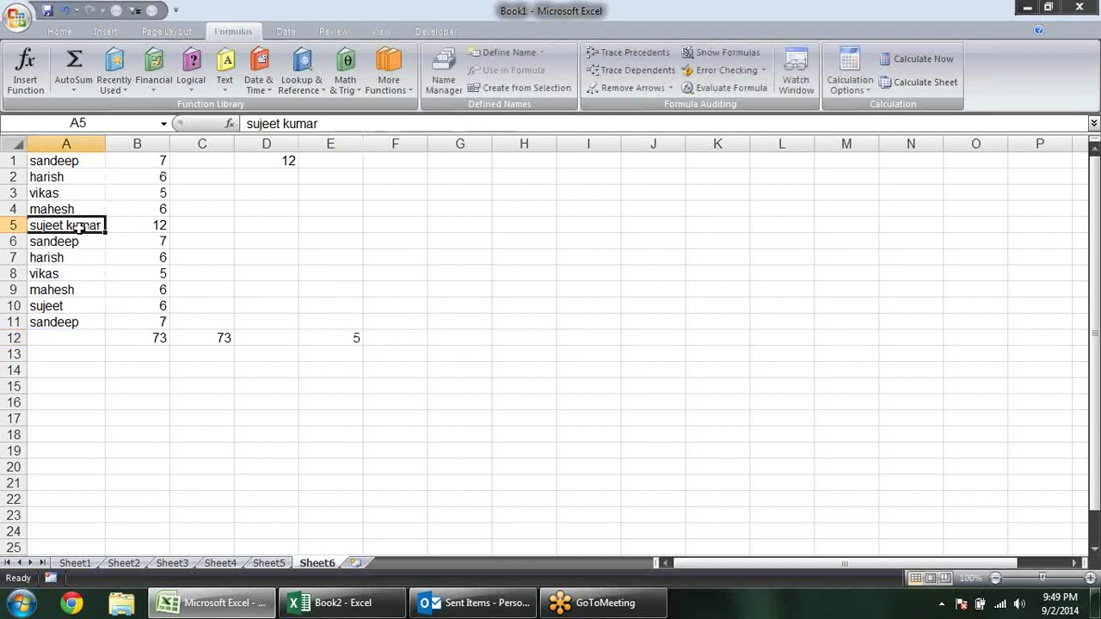
{"action": "left_click", "coordinate": [328, 343]}
{"action": "double_click", "coordinate": [340, 339]}
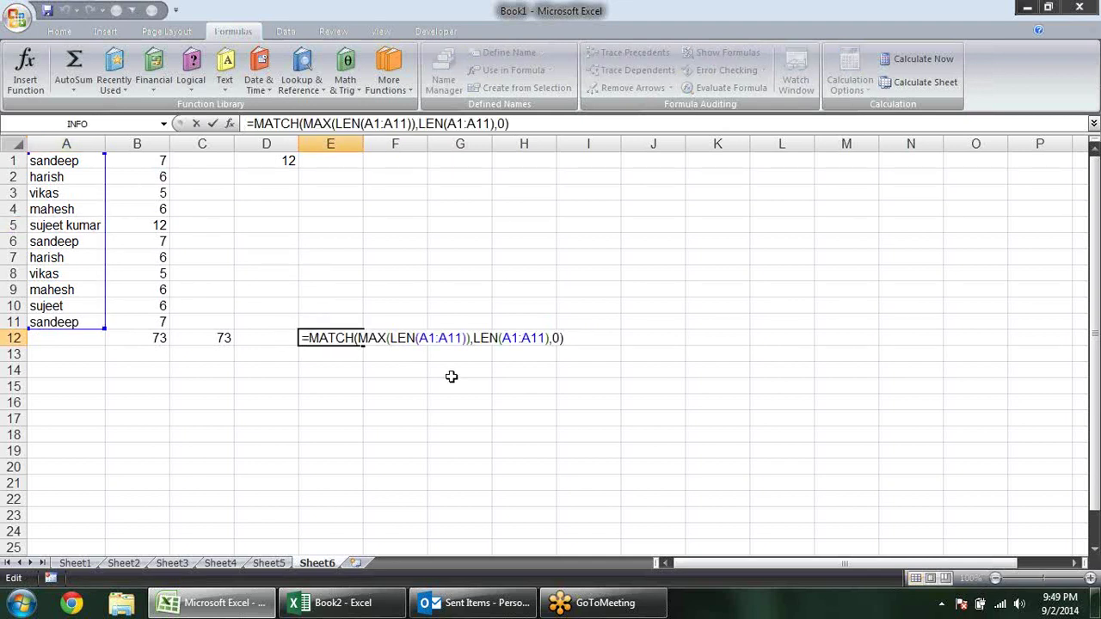
{"action": "type", "text": "INDEX("}
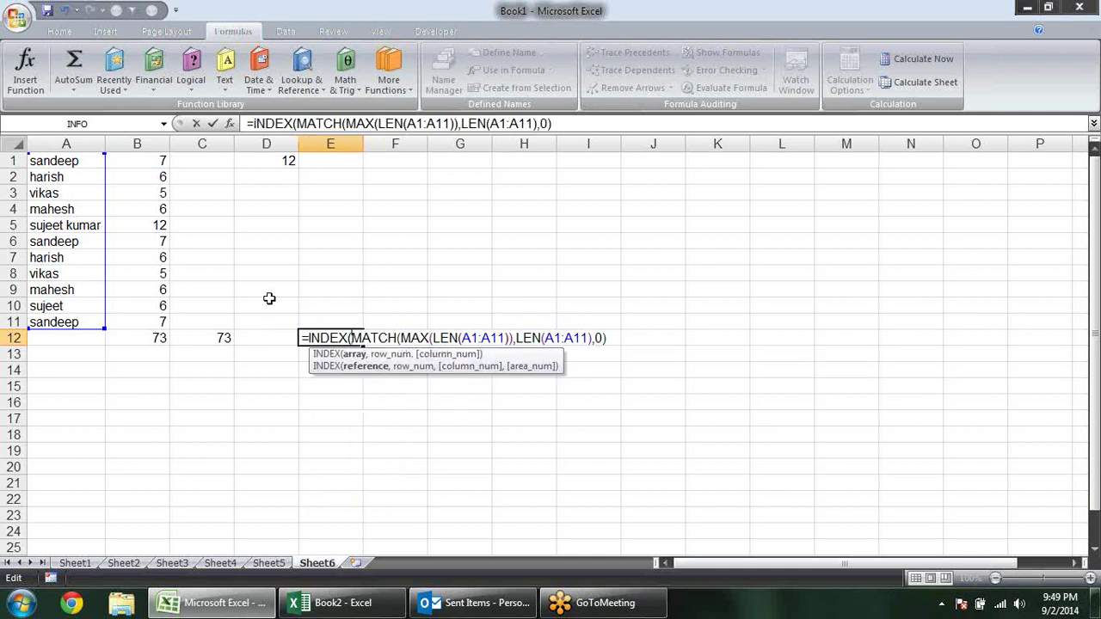
{"action": "left_click", "coordinate": [74, 161]}
{"action": "left_click_drag", "start_coordinate": [74, 160], "coordinate": [47, 323]}
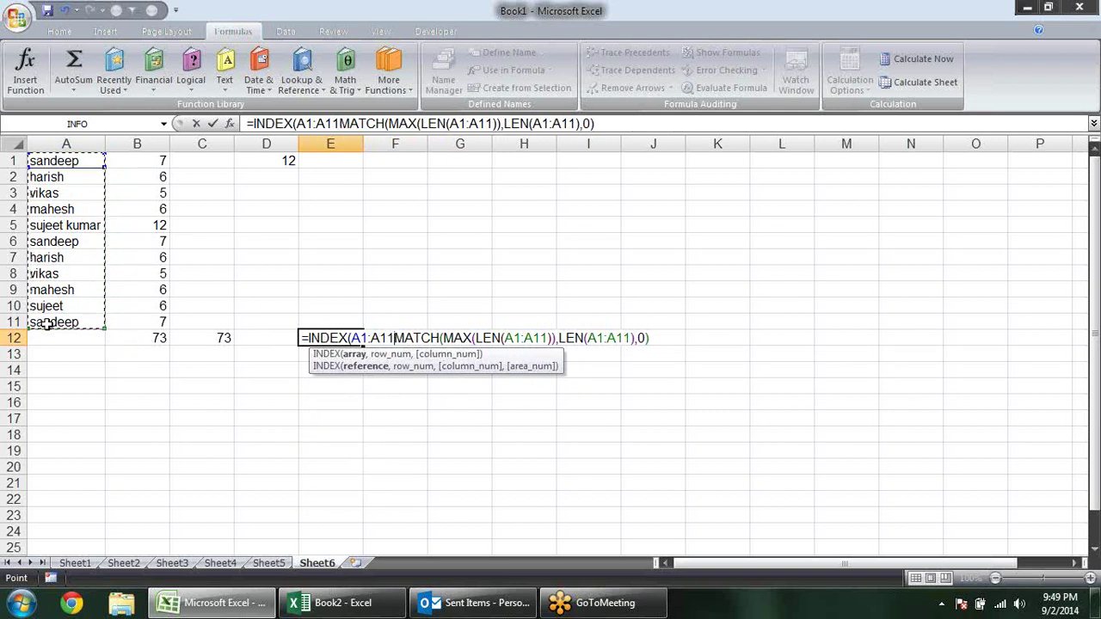
{"action": "type", "text": ","}
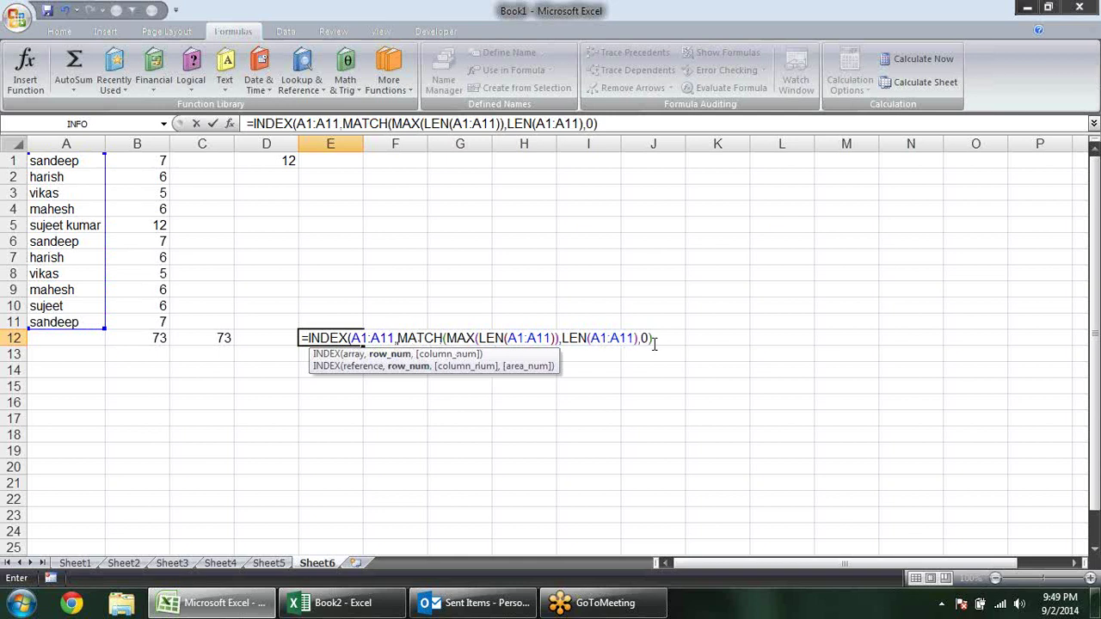
{"action": "left_click", "coordinate": [658, 337]}
{"action": "key", "text": "ctrl+shift+Return"}
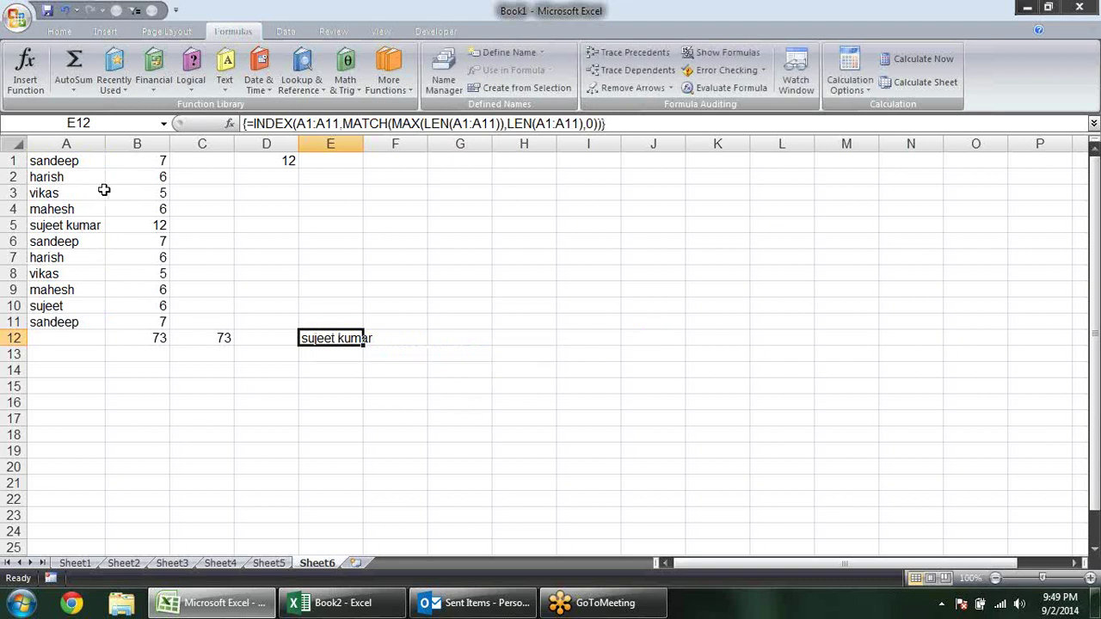
{"action": "left_click_drag", "start_coordinate": [105, 143], "coordinate": [138, 144]}
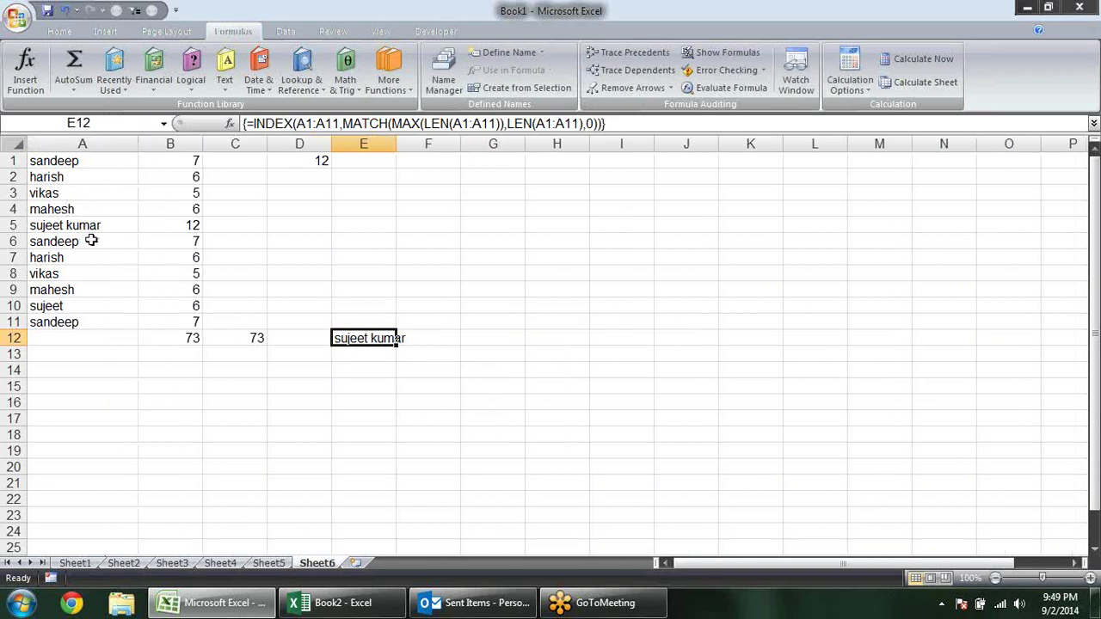
{"action": "double_click", "coordinate": [91, 242]}
{"action": "type", "text": "kumar singh"}
{"action": "key", "text": "Return"}
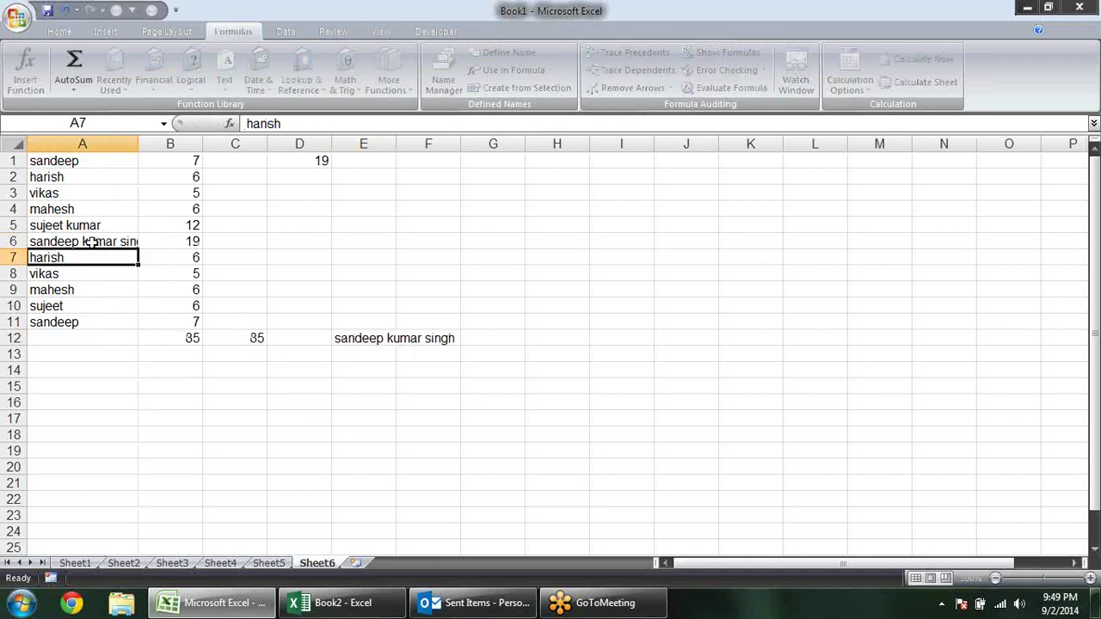
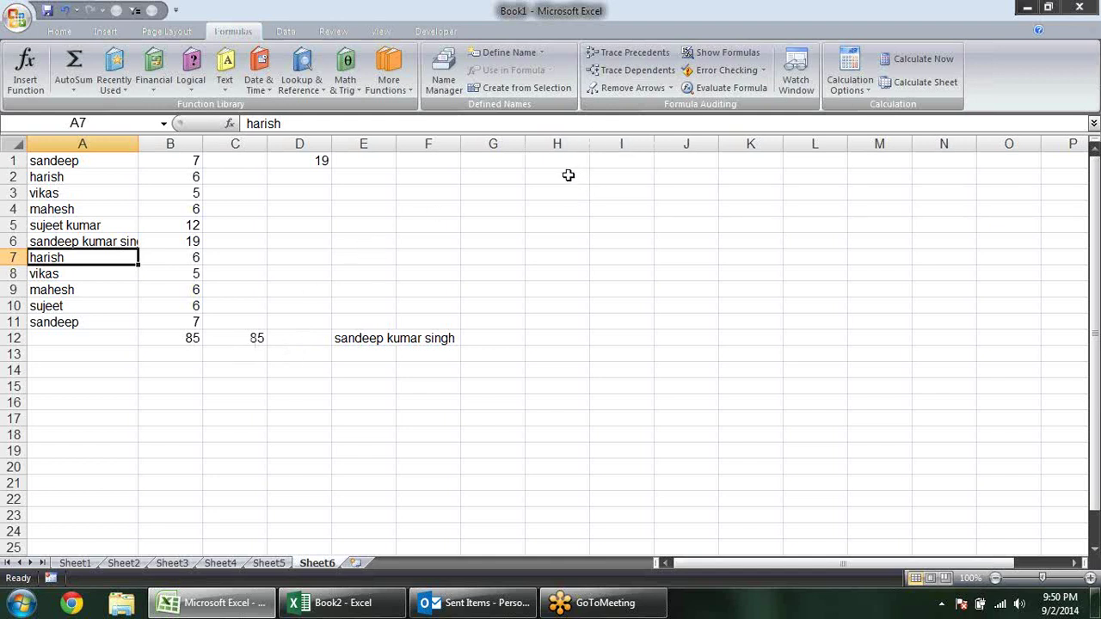
Step: Enter the test values 1, 2, 3, -12 and -18 in H2:H6
{"action": "left_click", "coordinate": [564, 175]}
{"action": "type", "text": "1"}
{"action": "key", "text": "Return"}
{"action": "type", "text": "2"}
{"action": "key", "text": "Return"}
{"action": "type", "text": "3"}
{"action": "key", "text": "Return"}
{"action": "type", "text": "-12"}
{"action": "key", "text": "Return"}
{"action": "type", "text": "-1"}
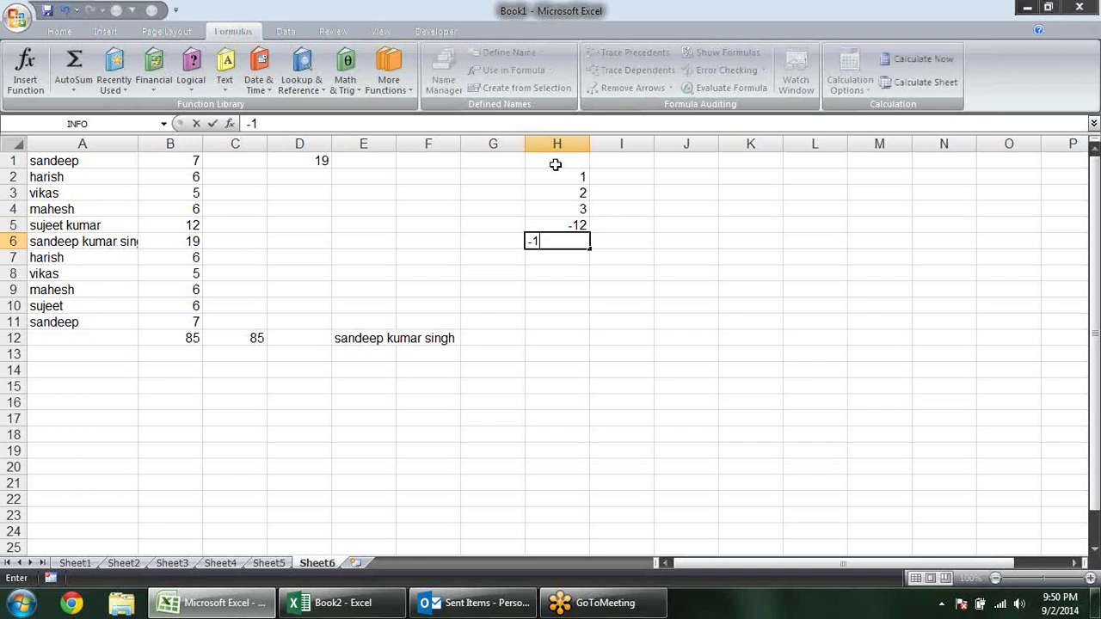
{"action": "type", "text": "8"}
{"action": "key", "text": "Return"}
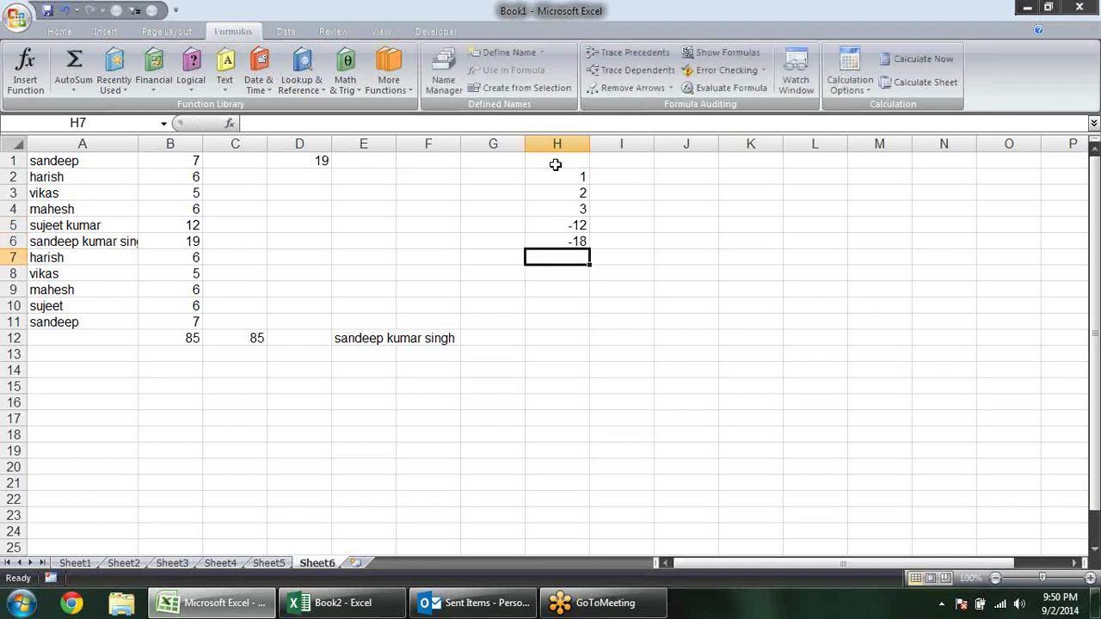
{"action": "left_click", "coordinate": [581, 229]}
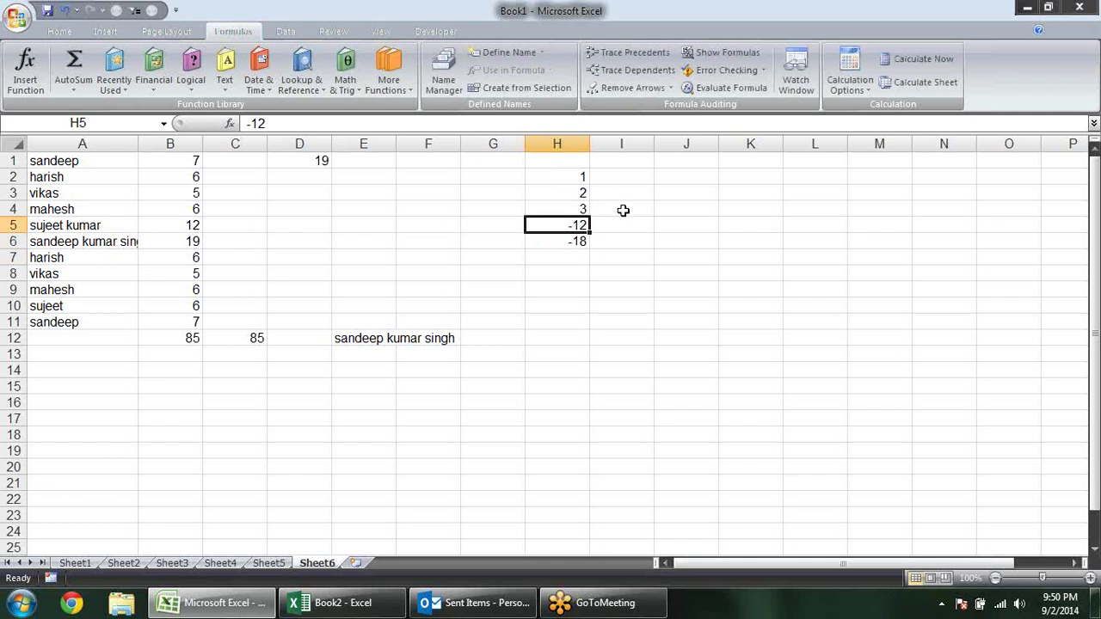
Step: Enter =ABS(H2) in I2
{"action": "left_click", "coordinate": [636, 176]}
{"action": "type", "text": "=ab"}
{"action": "key", "text": "Tab"}
{"action": "left_click", "coordinate": [572, 177]}
{"action": "key", "text": "Return"}
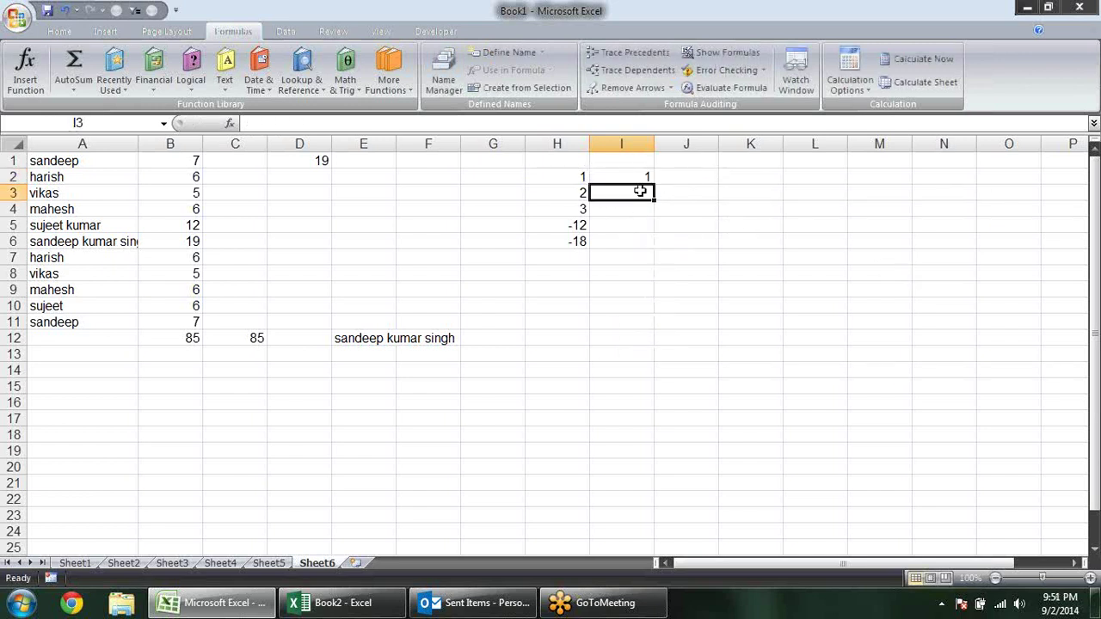
Step: Fill the ABS formula down to I6 and AutoSum the absolute values into I7
{"action": "left_click", "coordinate": [639, 171]}
{"action": "left_click_drag", "start_coordinate": [656, 185], "coordinate": [657, 246]}
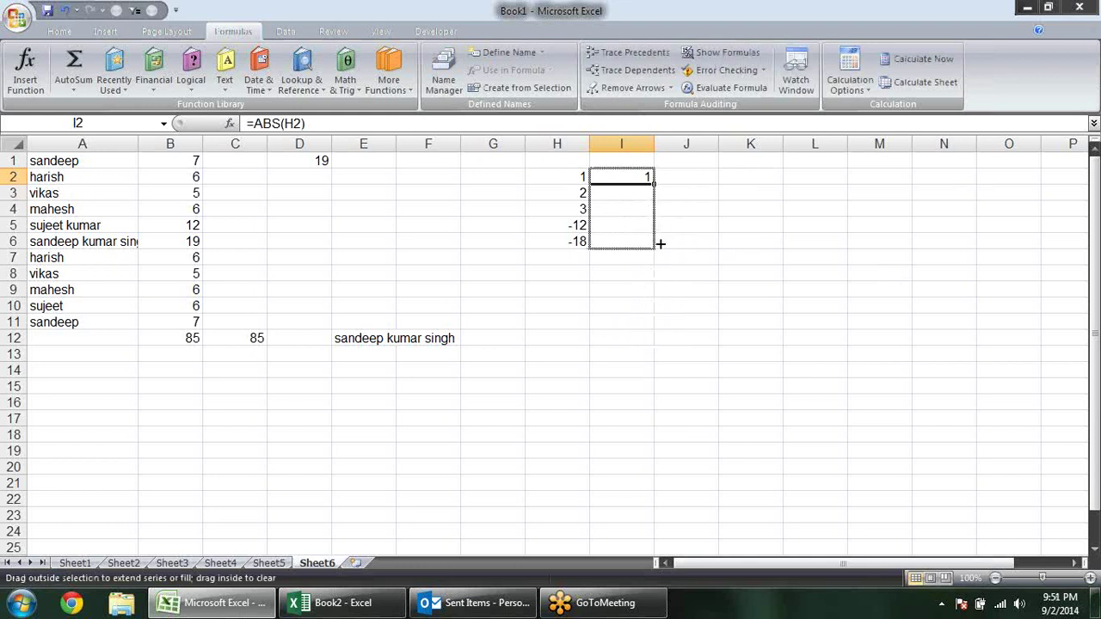
{"action": "left_click", "coordinate": [643, 263]}
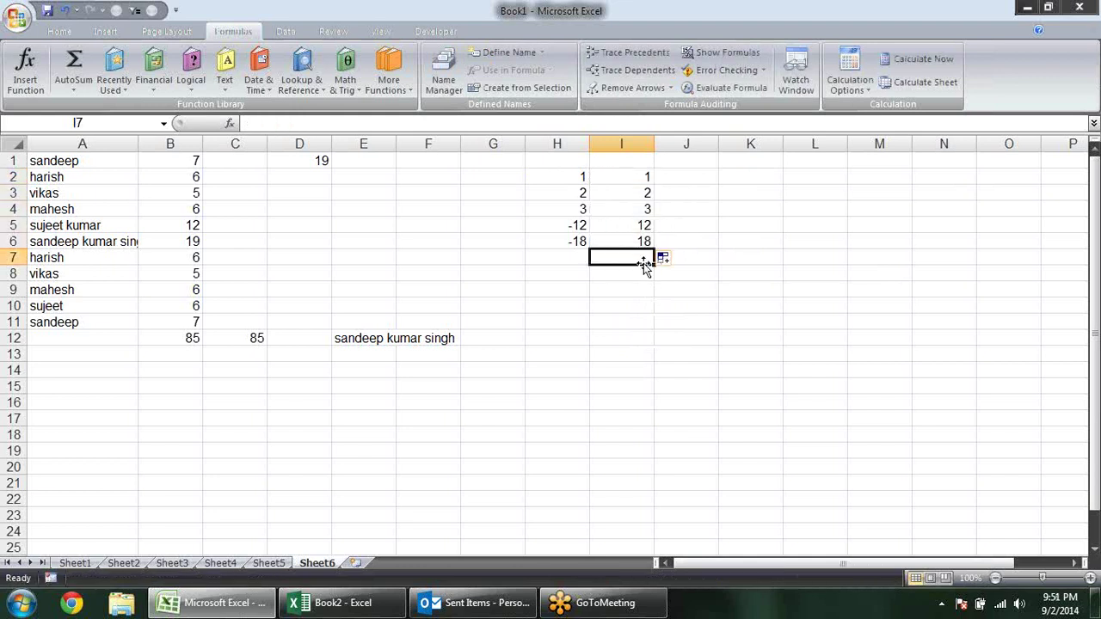
{"action": "key", "text": "alt+equal"}
{"action": "key", "text": "Return"}
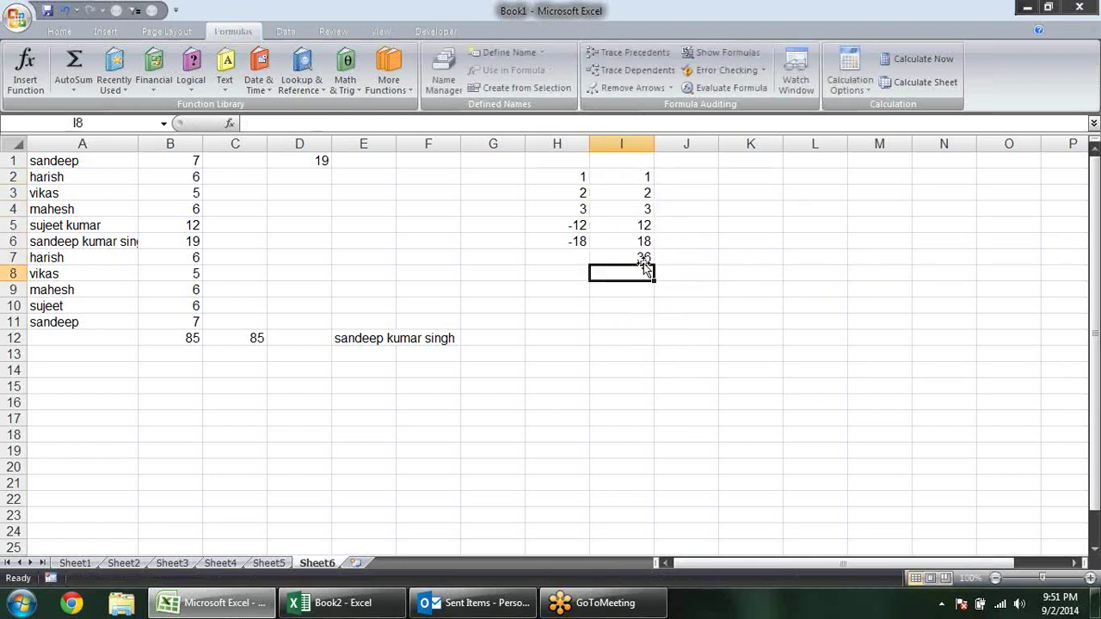
Step: Enter the array formula {=SUM(ABS(H2:H6))} in J7 and open Evaluate Formula on it
{"action": "left_click", "coordinate": [688, 258]}
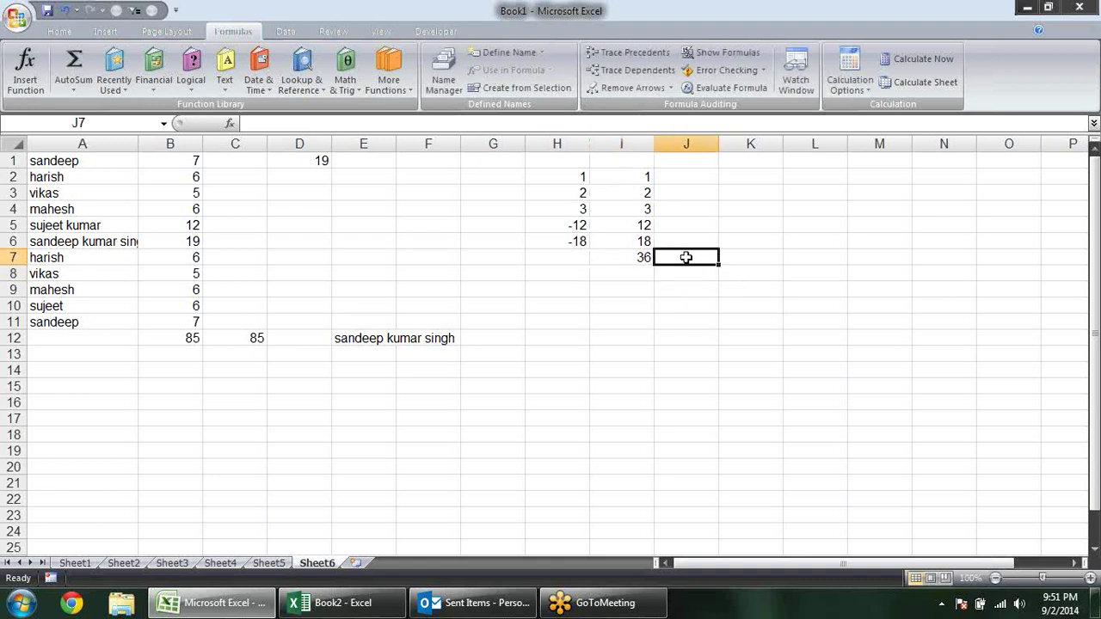
{"action": "type", "text": "=sum"}
{"action": "key", "text": "Tab"}
{"action": "type", "text": "abs"}
{"action": "key", "text": "Tab"}
{"action": "left_click_drag", "start_coordinate": [583, 176], "coordinate": [576, 242]}
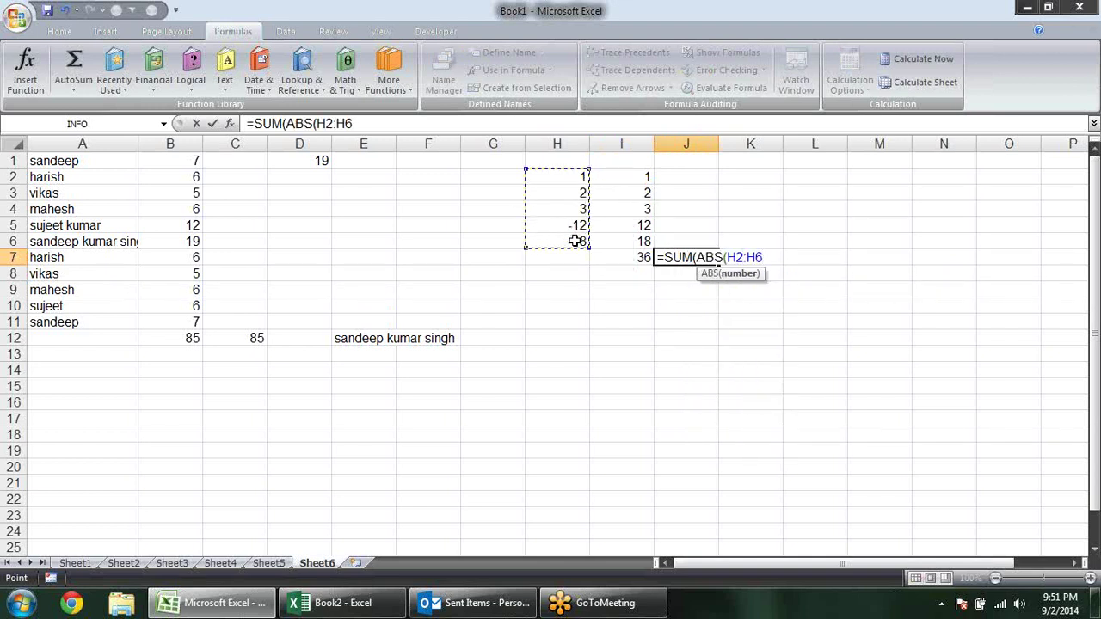
{"action": "type", "text": "))"}
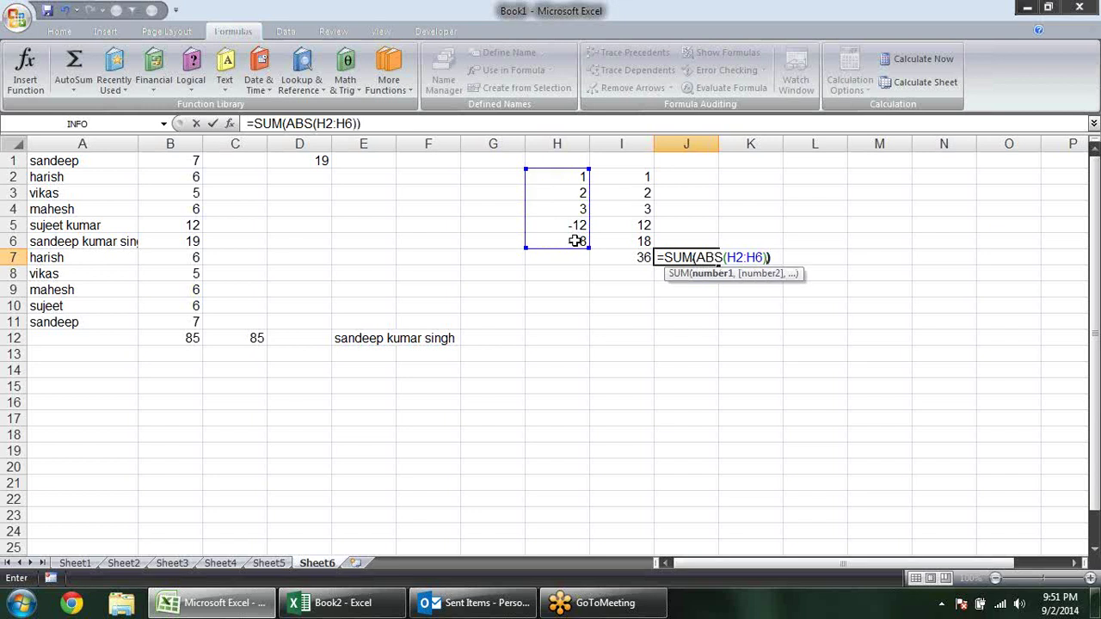
{"action": "key", "text": "ctrl+shift+Return"}
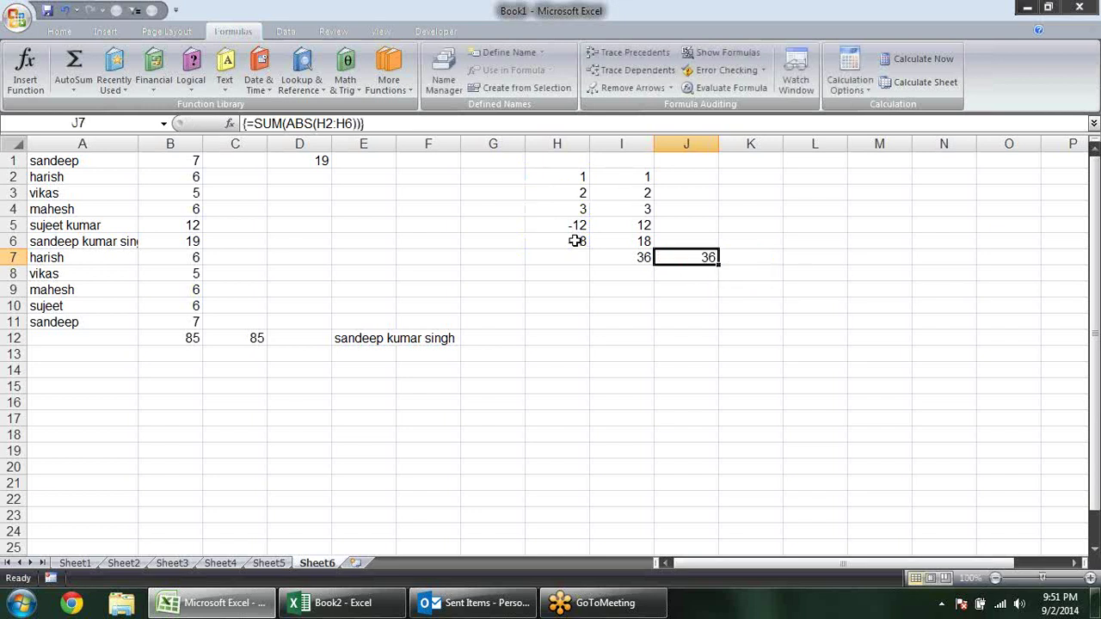
{"action": "left_click", "coordinate": [725, 88]}
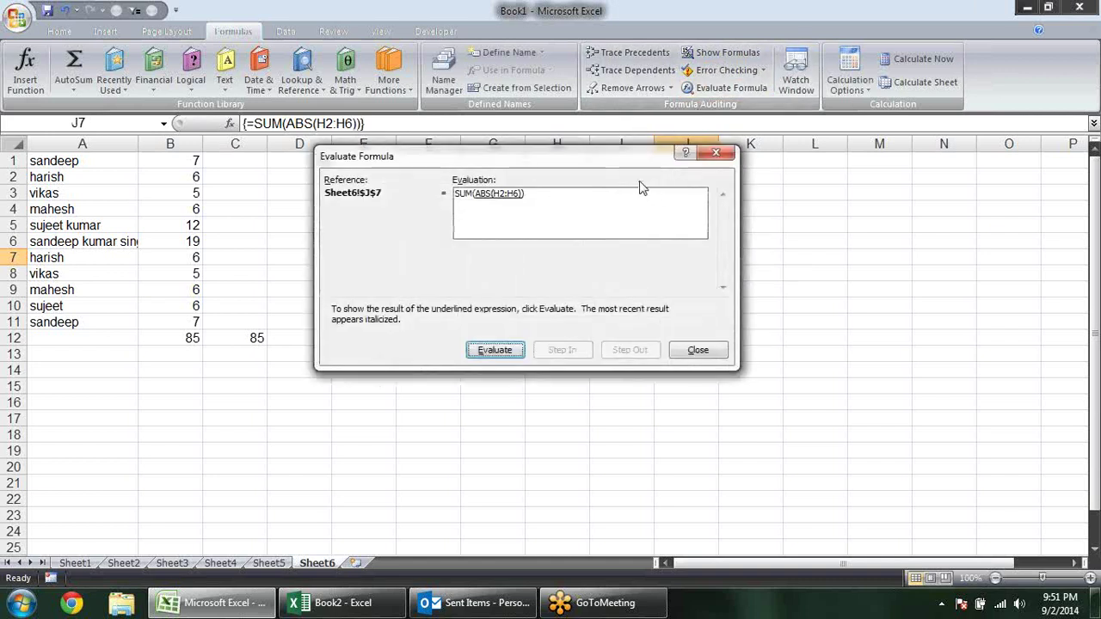
Step: Evaluate J7's SUM-of-ABS formula step by step to 36, then close the dialog
{"action": "left_click_drag", "start_coordinate": [516, 158], "coordinate": [403, 240]}
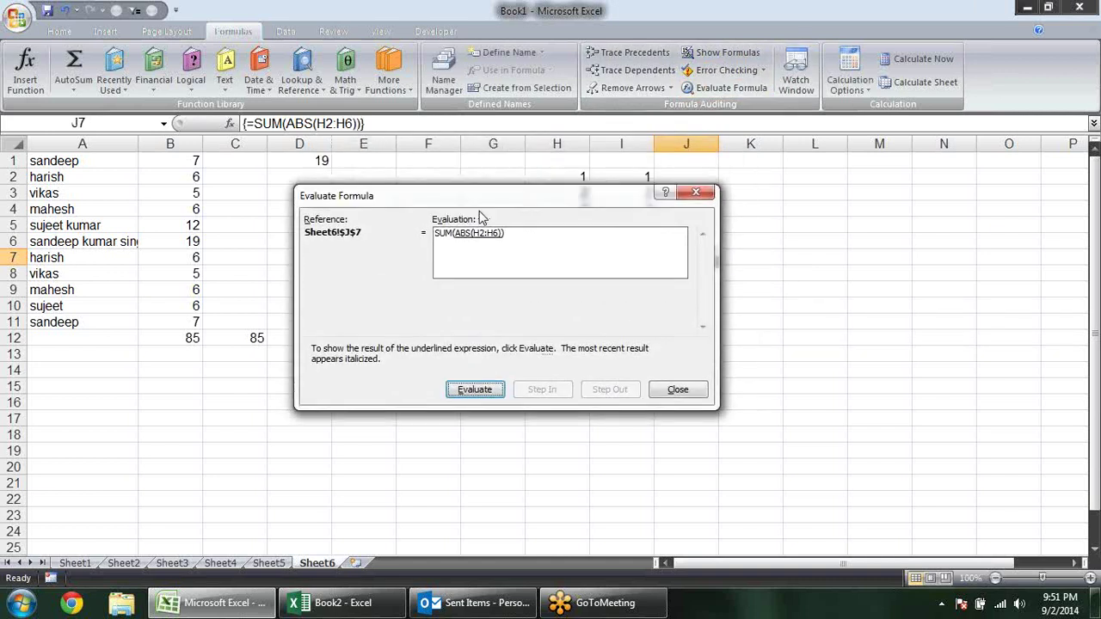
{"action": "left_click", "coordinate": [383, 432]}
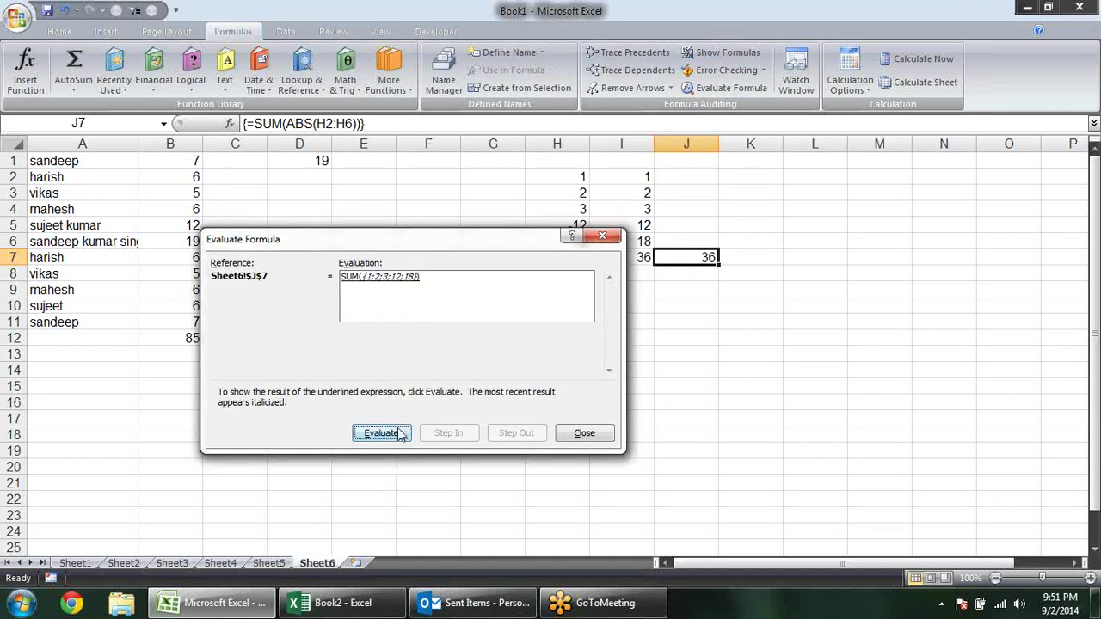
{"action": "left_click_drag", "start_coordinate": [430, 246], "coordinate": [368, 304]}
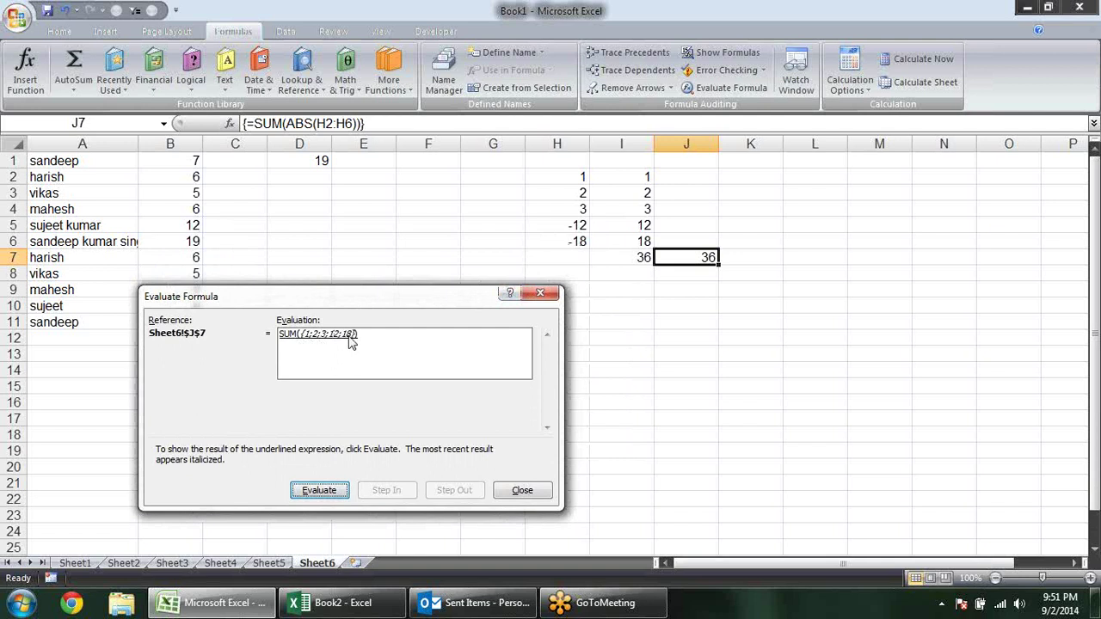
{"action": "left_click", "coordinate": [340, 492]}
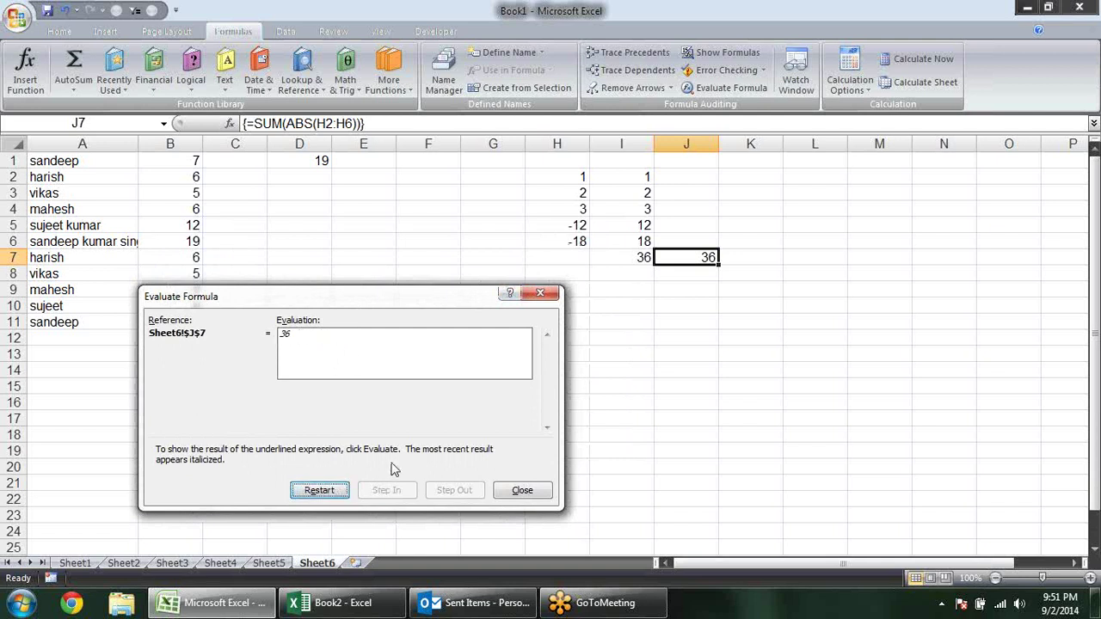
{"action": "left_click", "coordinate": [538, 497]}
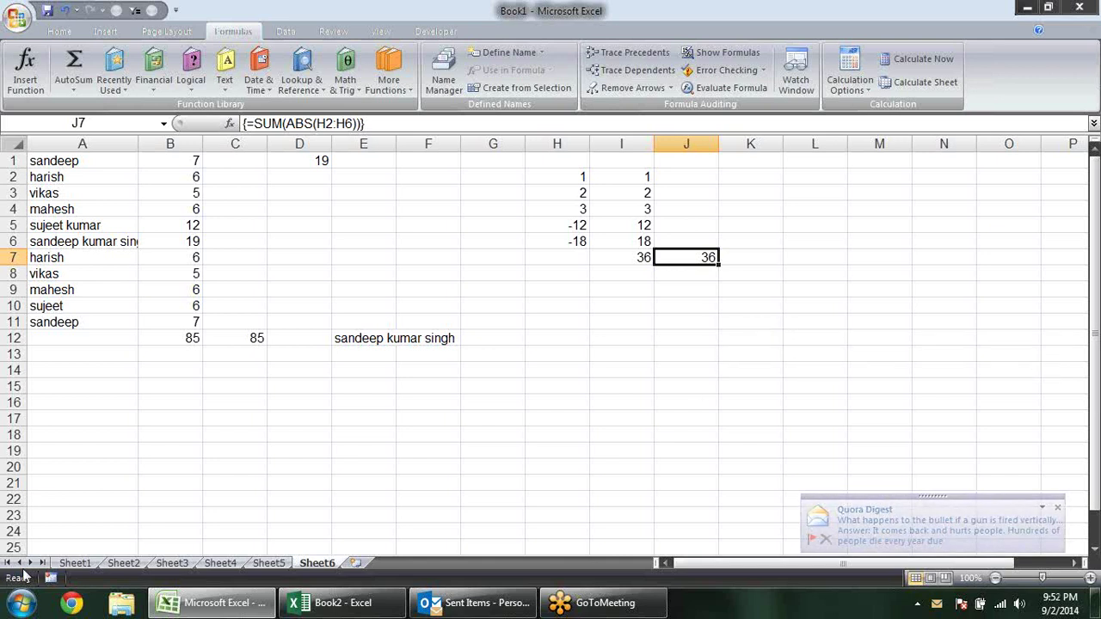
Step: Switch to Sheet4 and review the SUMIF and SUMIFS per-person total formulas
{"action": "left_click", "coordinate": [269, 563]}
{"action": "left_click", "coordinate": [225, 564]}
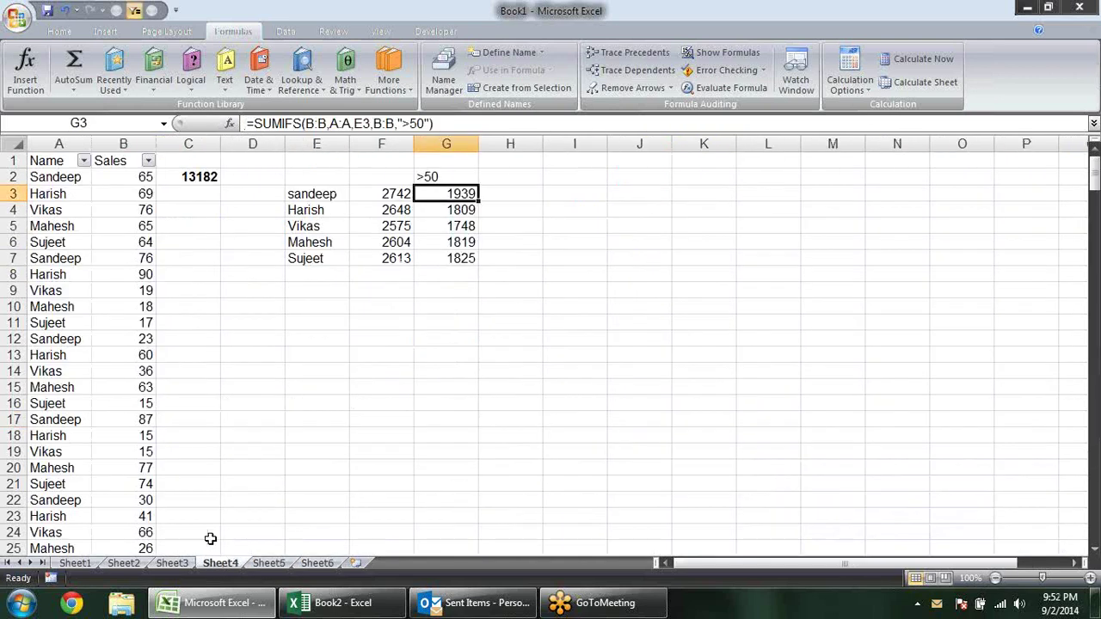
{"action": "key", "text": "Left"}
{"action": "left_click", "coordinate": [380, 241]}
{"action": "left_click", "coordinate": [383, 263]}
{"action": "left_click", "coordinate": [442, 261]}
{"action": "left_click", "coordinate": [400, 256]}
{"action": "left_click", "coordinate": [396, 197]}
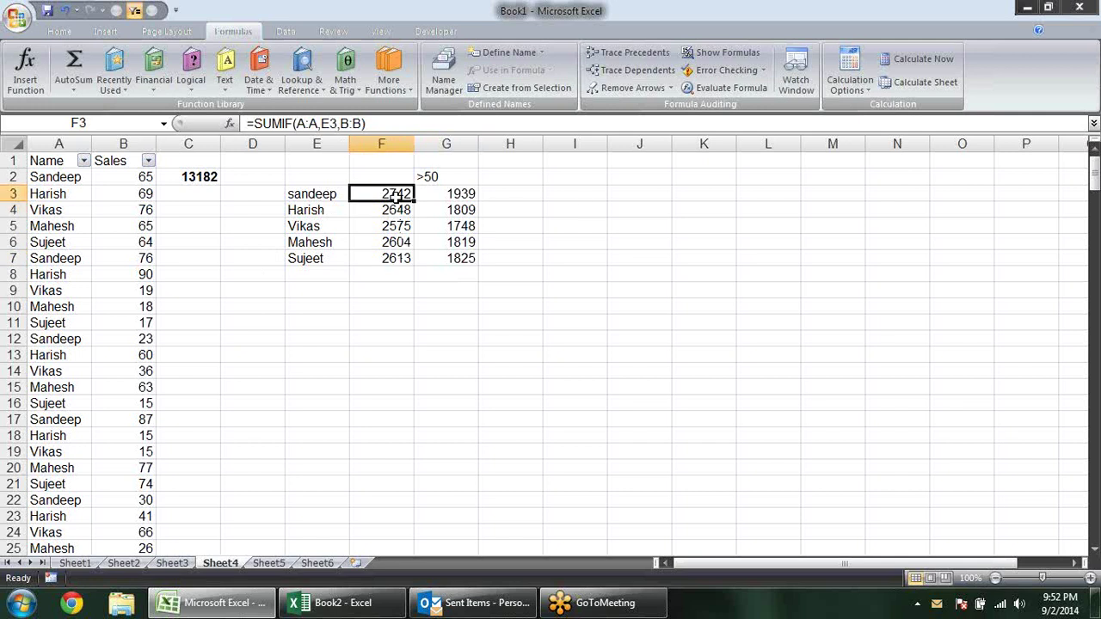
Step: Start a =SUM(IF( formula in H3 referencing A2, then discard it
{"action": "left_click", "coordinate": [522, 193]}
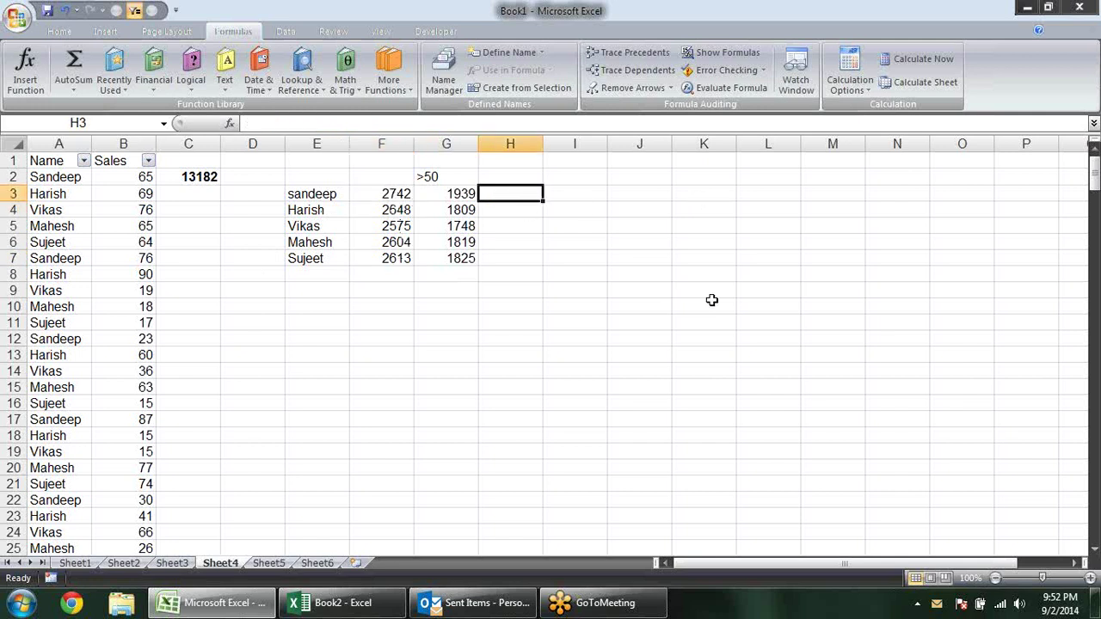
{"action": "type", "text": "="}
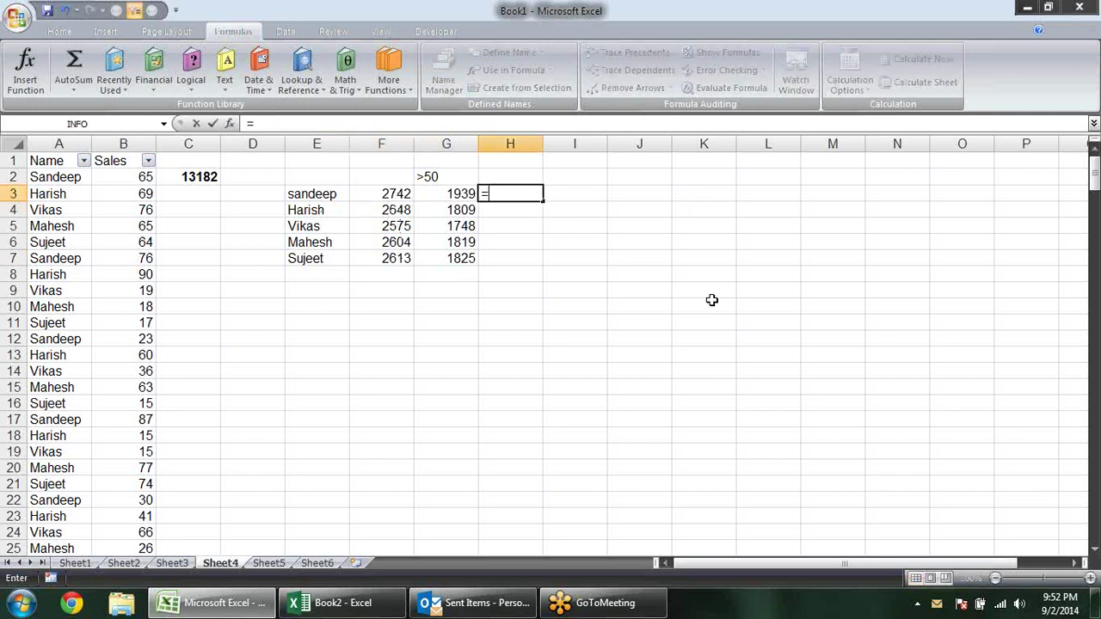
{"action": "type", "text": "sum"}
{"action": "key", "text": "Tab"}
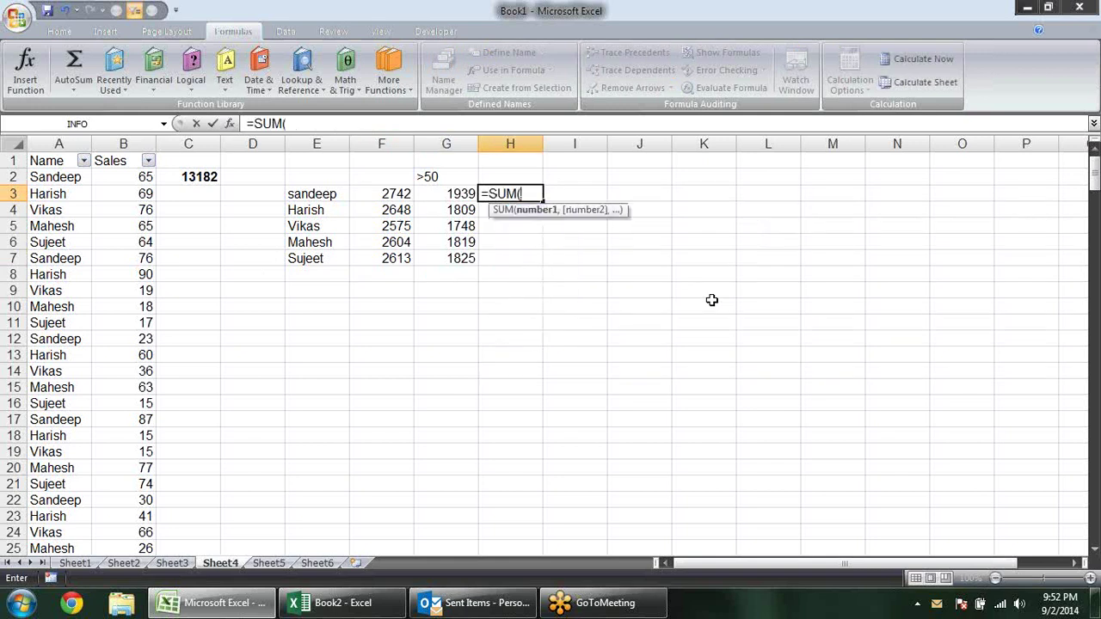
{"action": "type", "text": "if"}
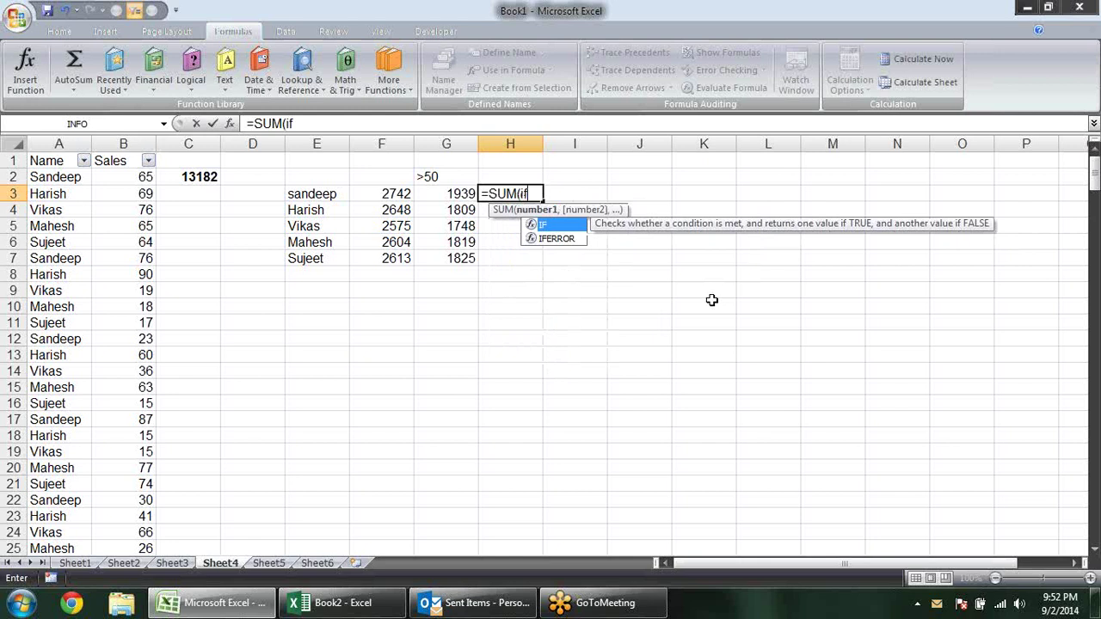
{"action": "key", "text": "Tab"}
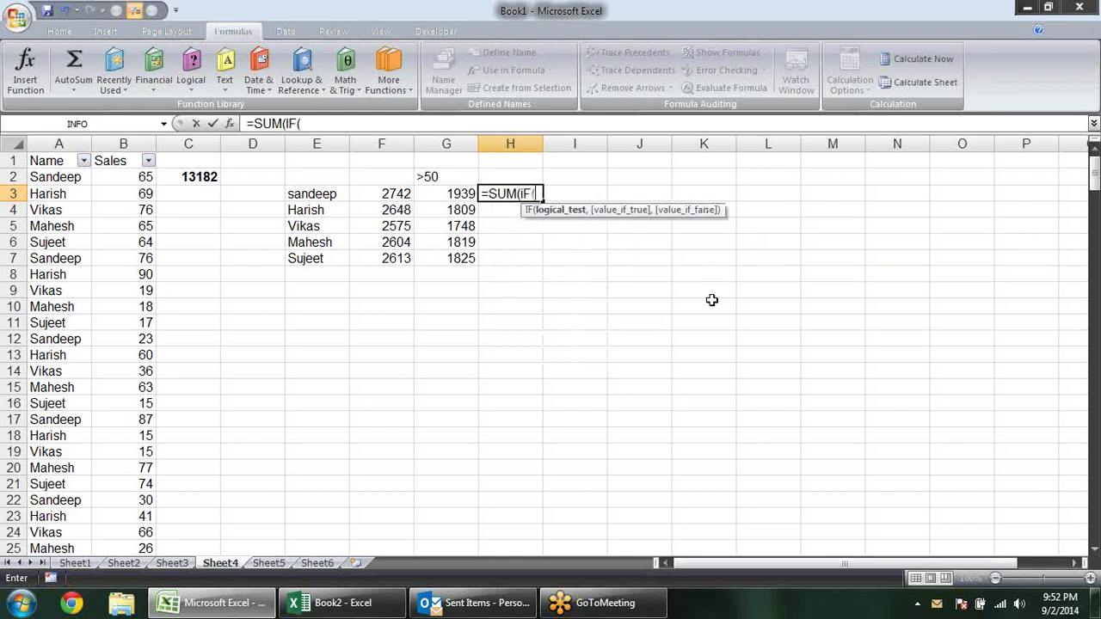
{"action": "left_click", "coordinate": [83, 175]}
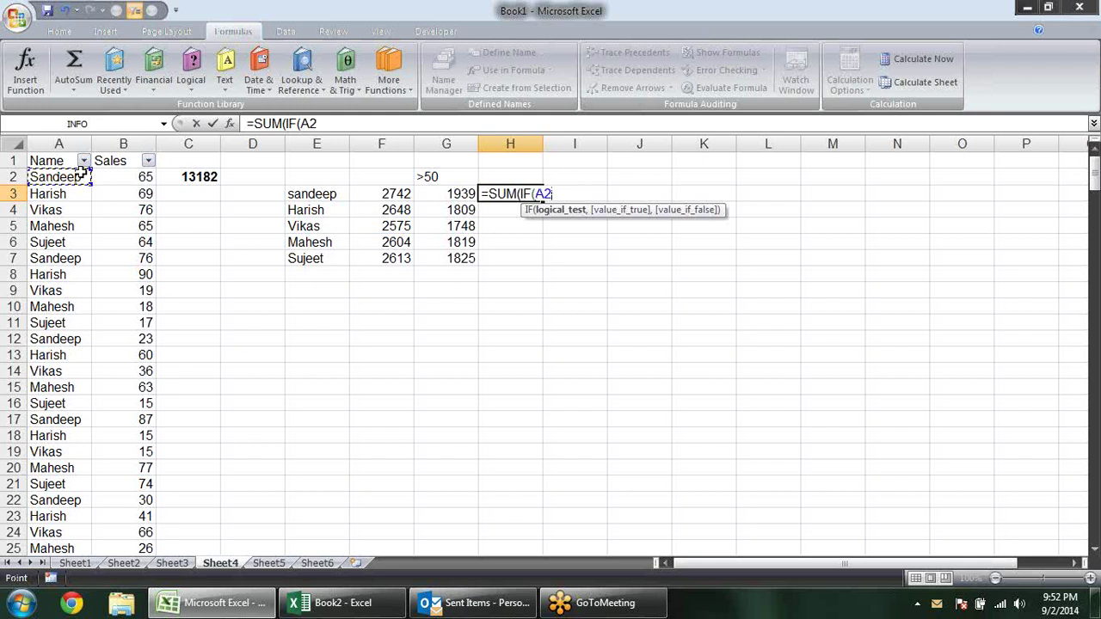
{"action": "type", "text": "="}
{"action": "key", "text": "Escape"}
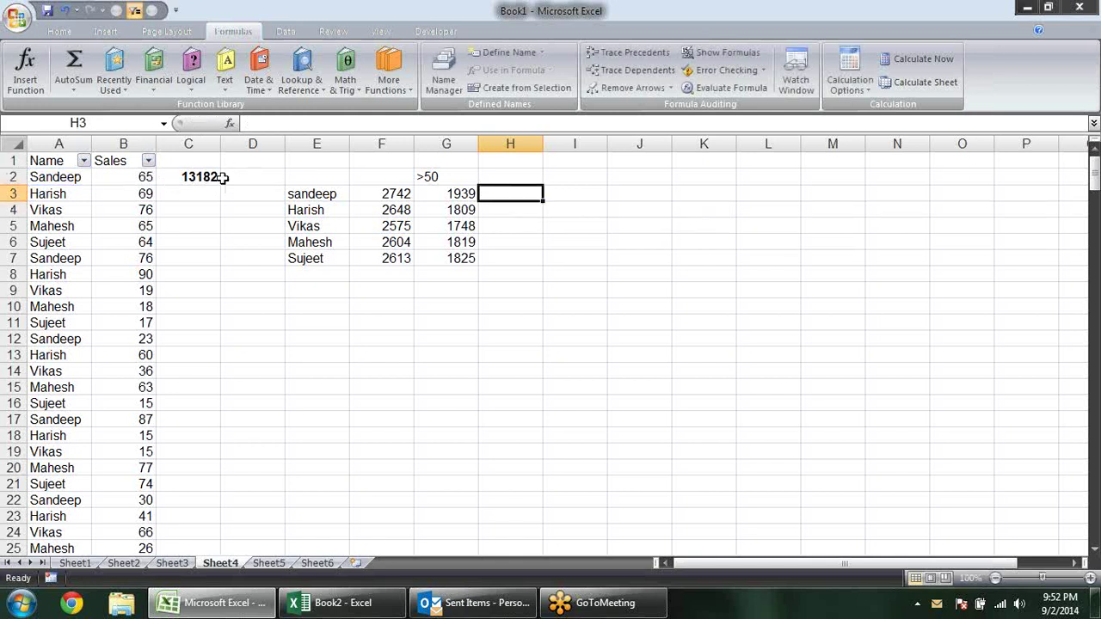
Step: Insert a new column D and enter =IF(A2="Sandeep",B2,0) in D2
{"action": "right_click", "coordinate": [273, 144]}
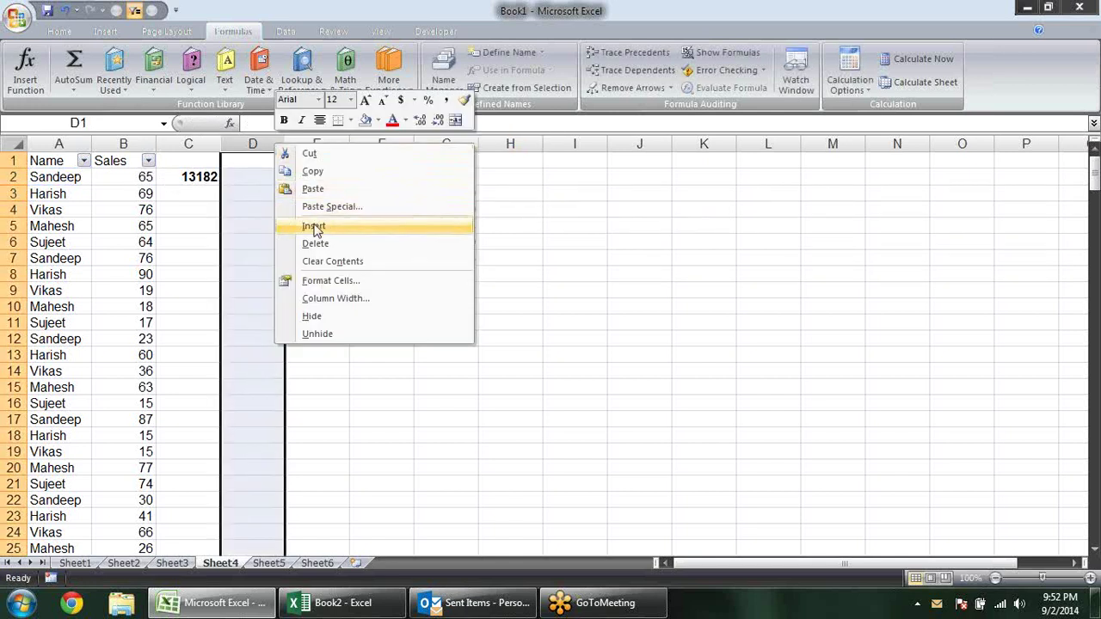
{"action": "left_click", "coordinate": [314, 226]}
{"action": "left_click", "coordinate": [270, 178]}
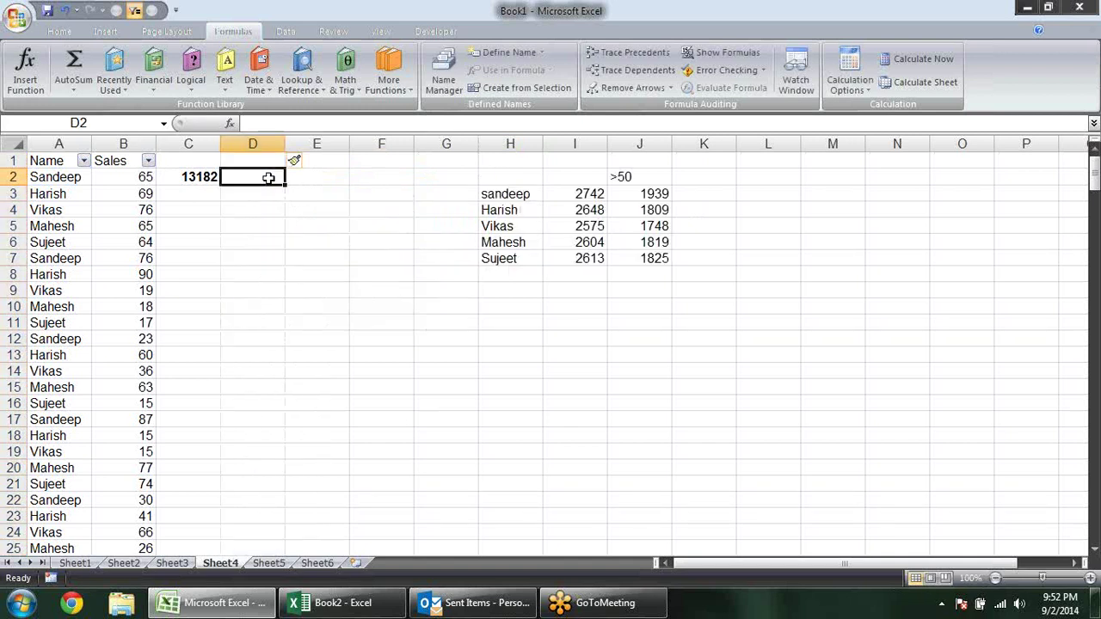
{"action": "type", "text": "="}
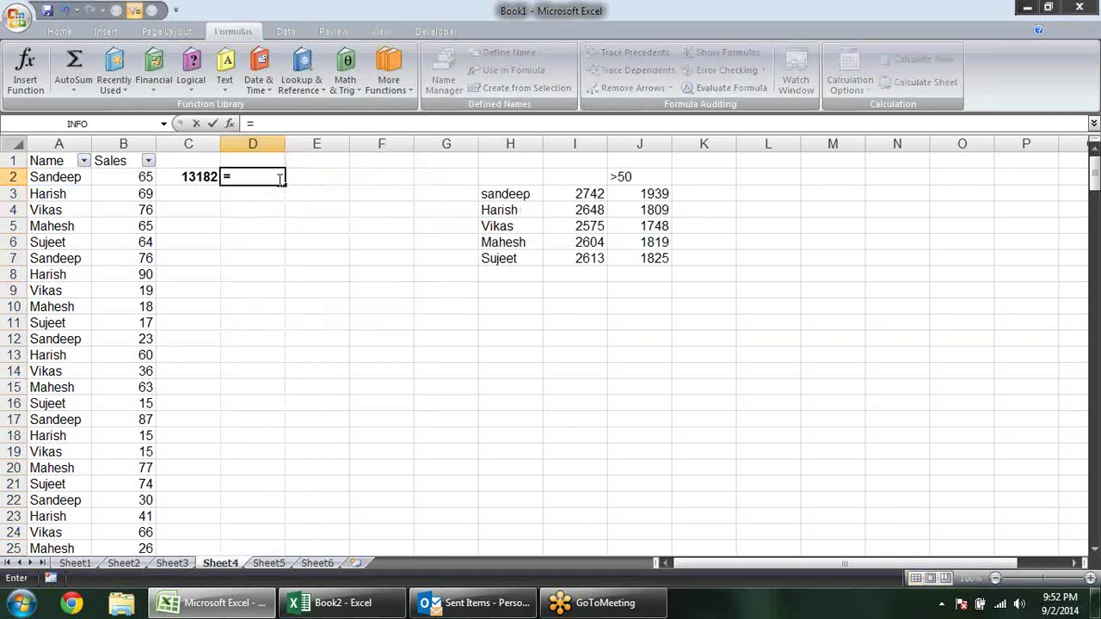
{"action": "type", "text": "IF("}
{"action": "left_click", "coordinate": [77, 176]}
{"action": "type", "text": "=\"Sandeep"}
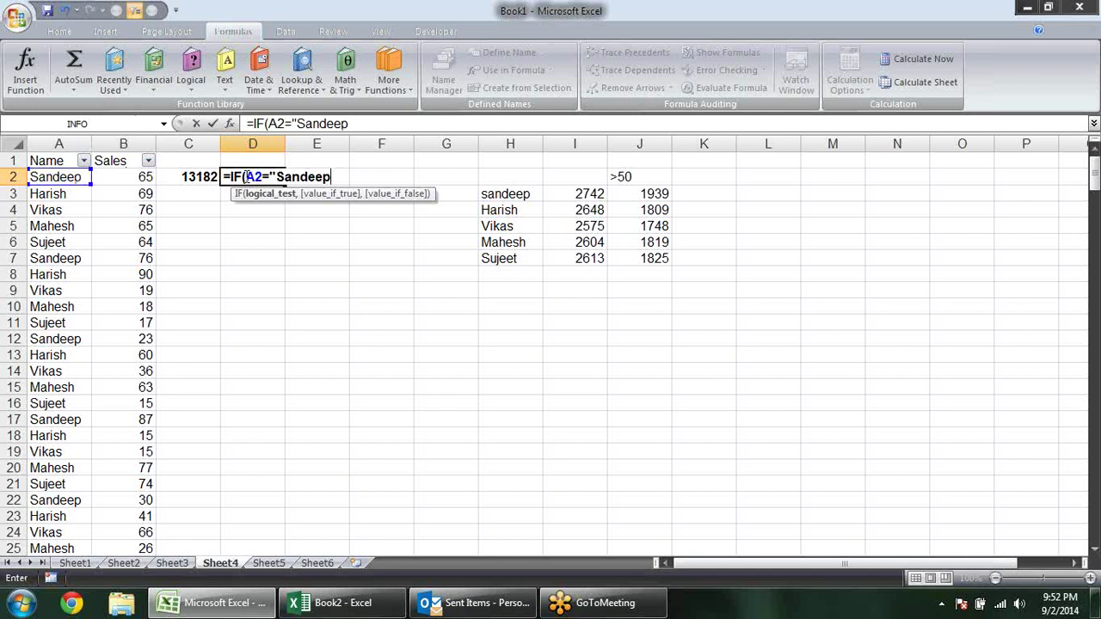
{"action": "left_click", "coordinate": [246, 176]}
{"action": "key", "text": "BackSpace"}
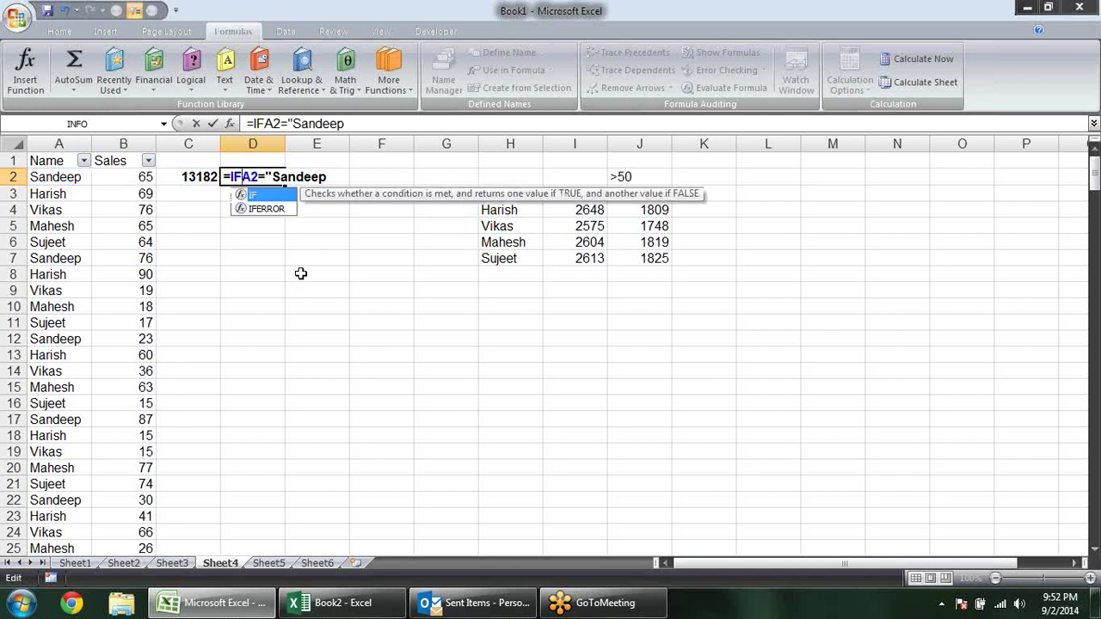
{"action": "key", "text": "BackSpace"}
{"action": "key", "text": "BackSpace"}
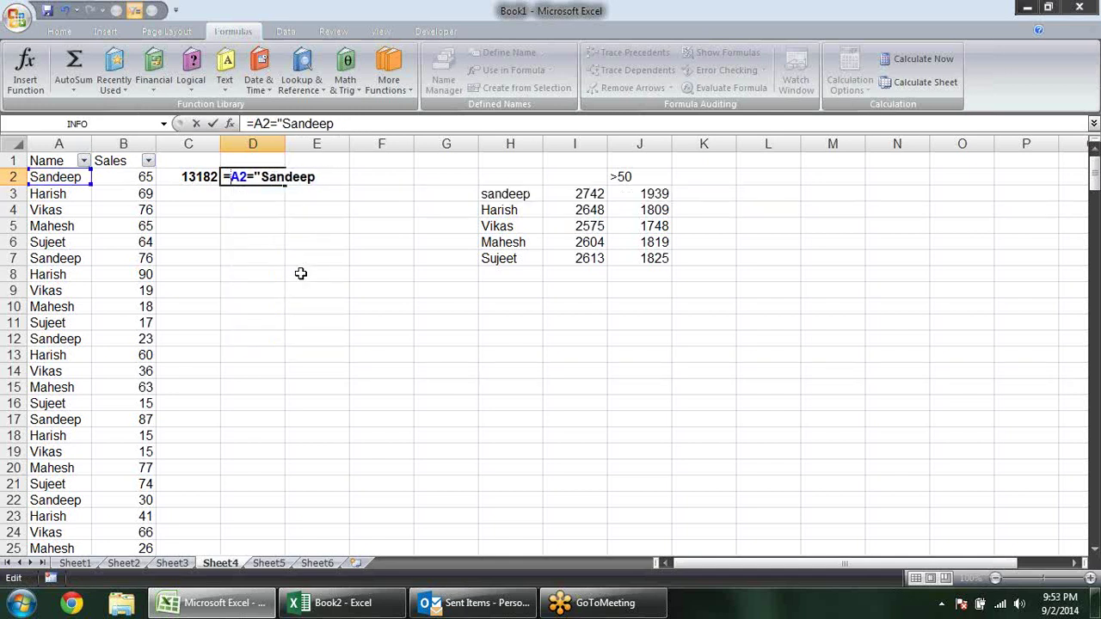
{"action": "type", "text": "IF("}
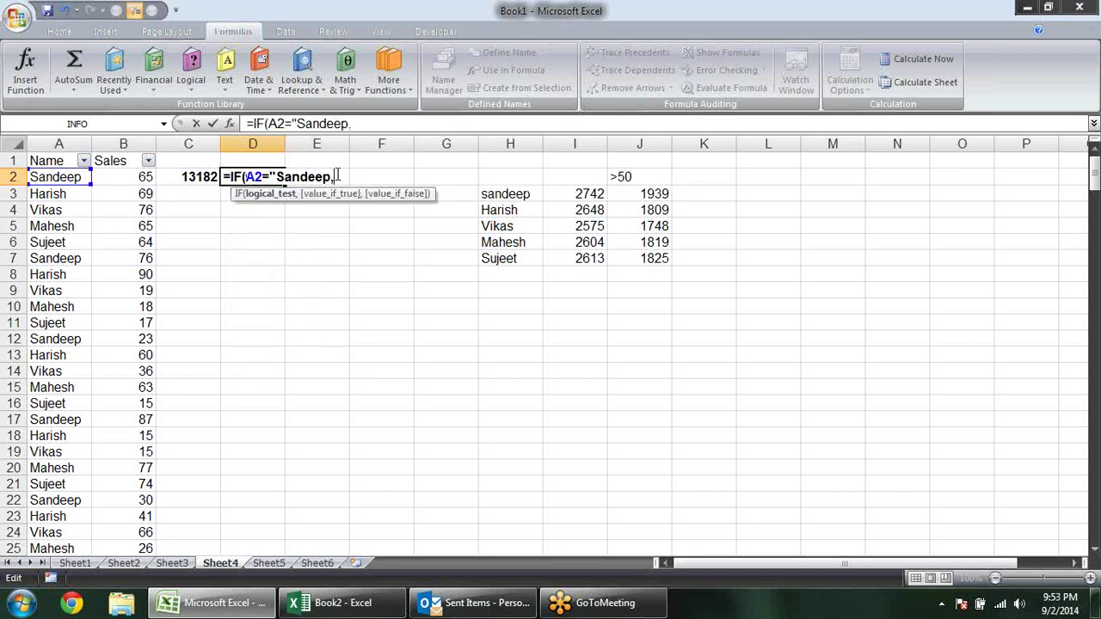
{"action": "left_click", "coordinate": [147, 176]}
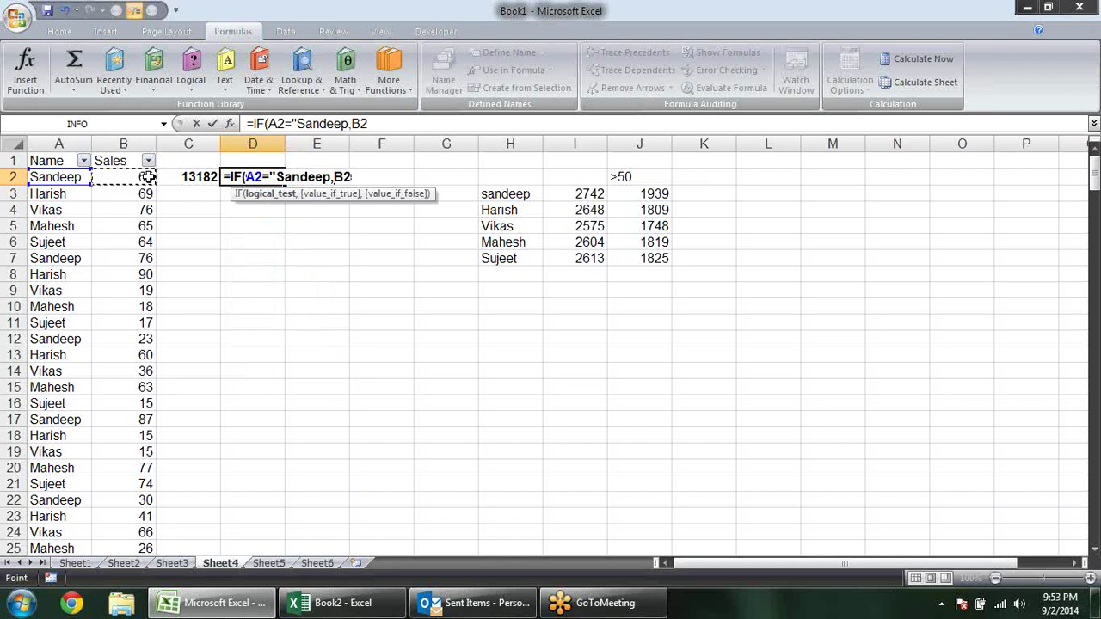
{"action": "type", "text": ","}
{"action": "type", "text": "0)"}
{"action": "key", "text": "Return"}
{"action": "key", "text": "Return"}
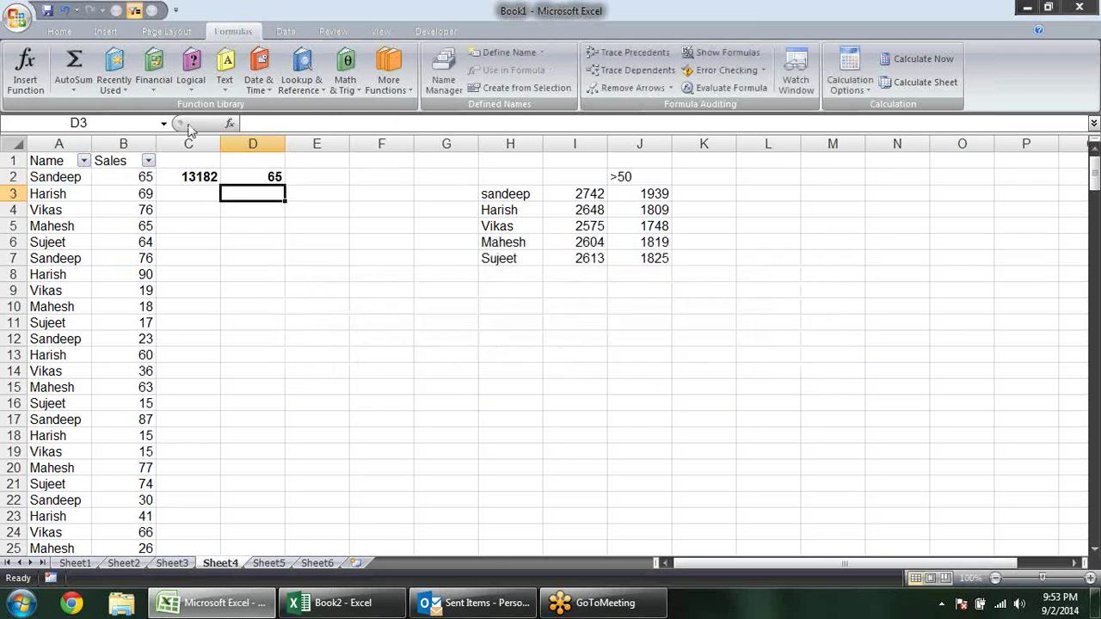
Step: Fill the D2 IF formula down column D
{"action": "left_click", "coordinate": [251, 178]}
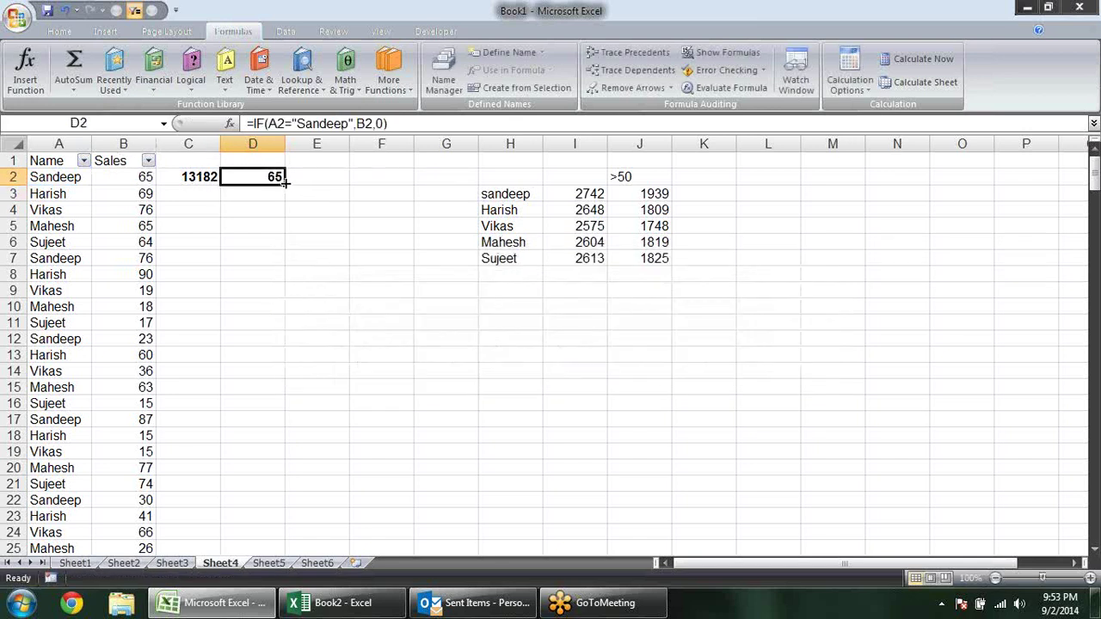
{"action": "mouse_move", "coordinate": [285, 181]}
{"action": "left_mouse_down"}
{"action": "mouse_move", "coordinate": [246, 562]}
{"action": "mouse_move", "coordinate": [258, 550]}
{"action": "left_mouse_up"}
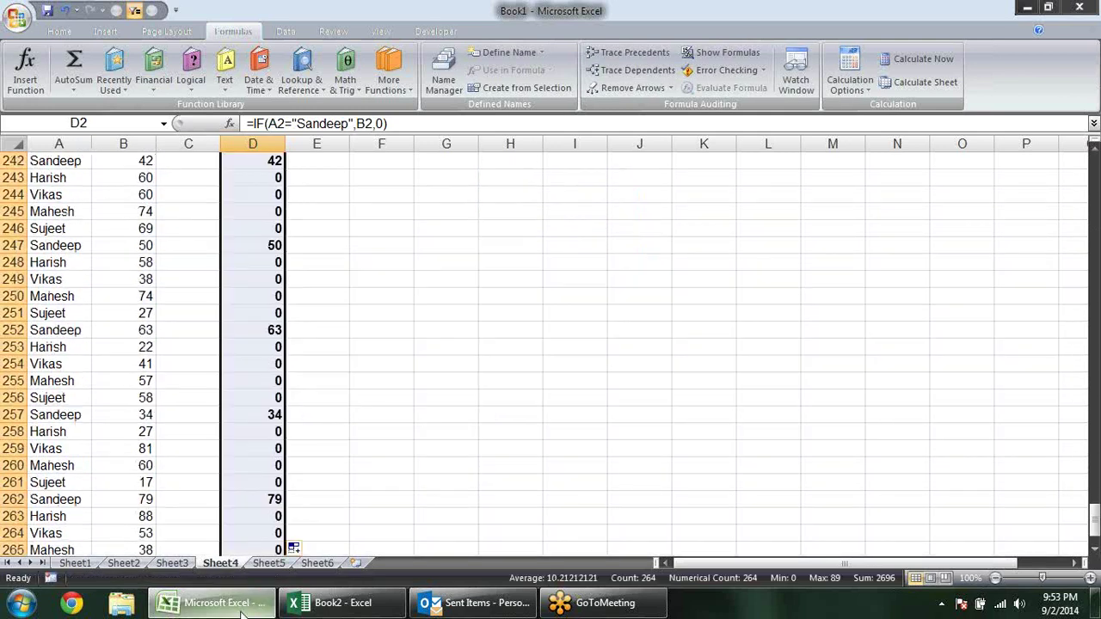
{"action": "scroll", "coordinate": [318, 413], "scroll_direction": "up", "scroll_amount": 9}
{"action": "scroll", "coordinate": [318, 413], "scroll_direction": "up", "scroll_amount": 10}
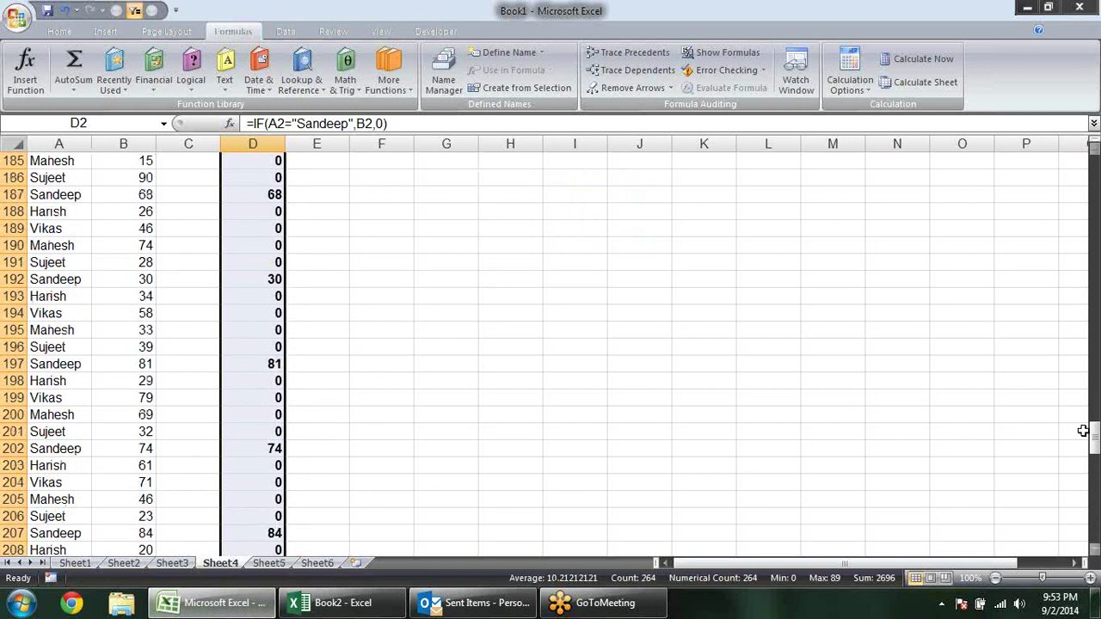
{"action": "left_click_drag", "start_coordinate": [1094, 439], "coordinate": [1094, 168]}
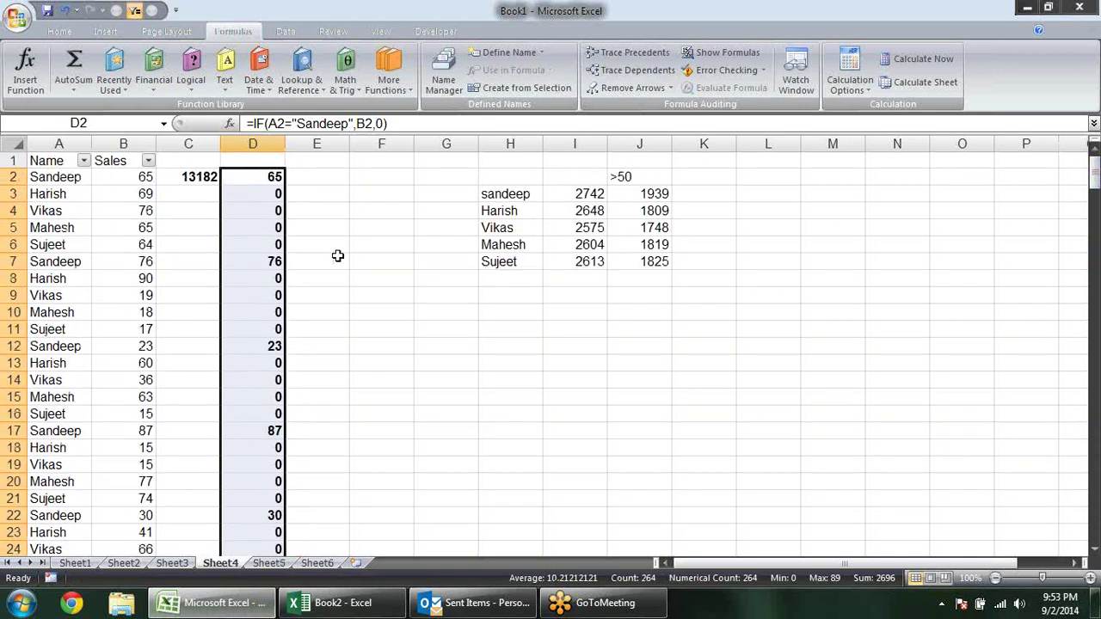
{"action": "left_click", "coordinate": [257, 162]}
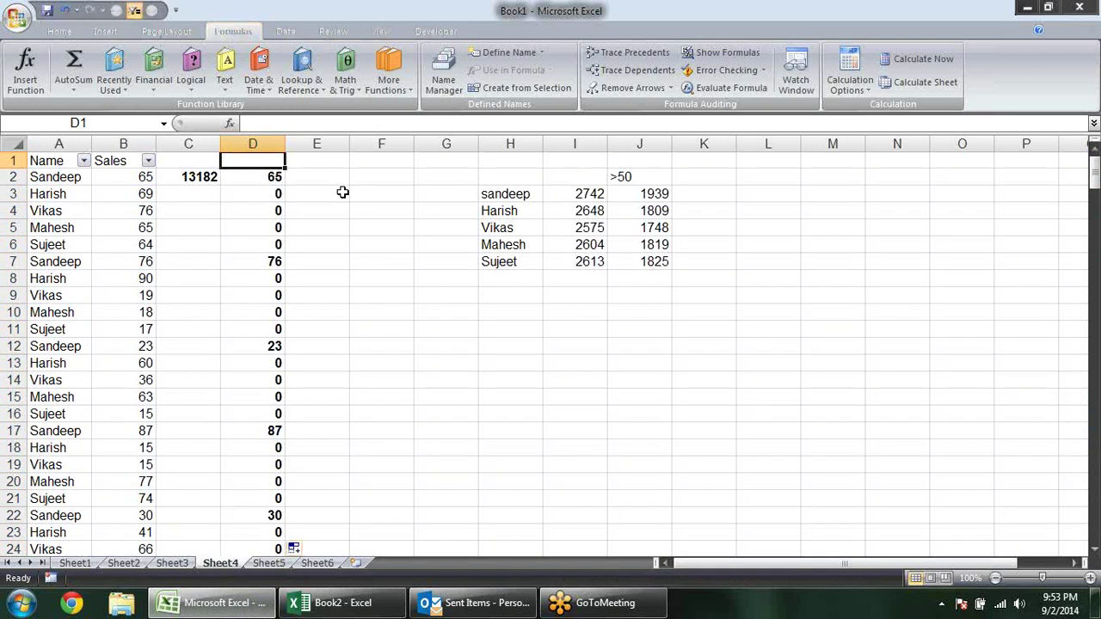
Step: Copy the last helper formula from D265 into the remaining cells D266:D269
{"action": "left_click", "coordinate": [242, 213]}
{"action": "key", "text": "ctrl+Down"}
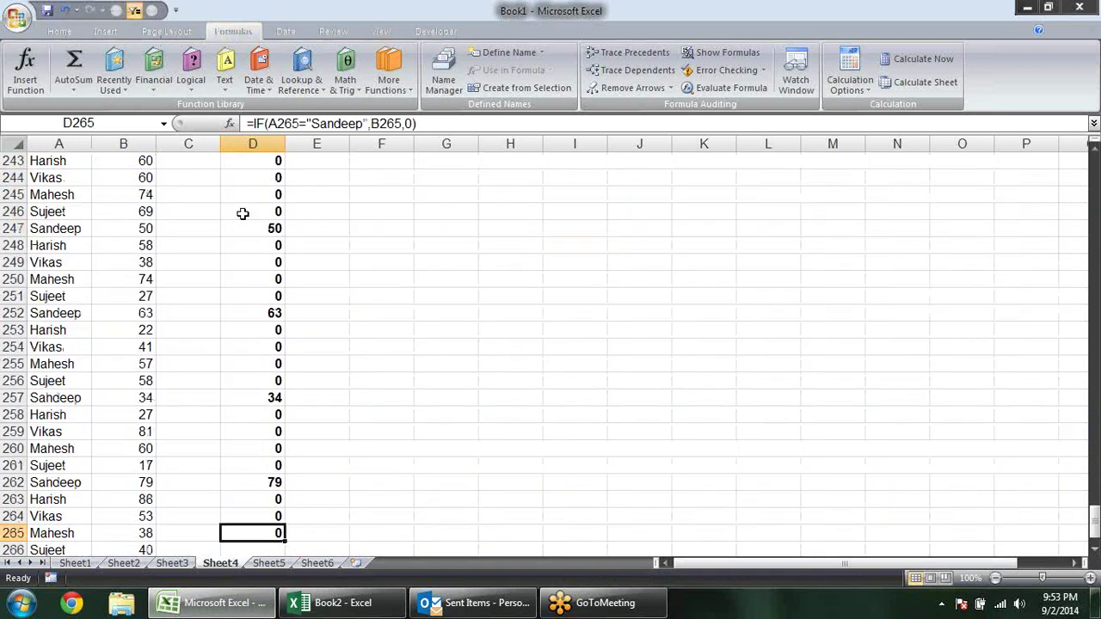
{"action": "key", "text": "Down"}
{"action": "key", "text": "Left"}
{"action": "key", "text": "Left"}
{"action": "key", "text": "ctrl+Down"}
{"action": "key", "text": "Up"}
{"action": "key", "text": "Up"}
{"action": "key", "text": "Up"}
{"action": "key", "text": "Up"}
{"action": "key", "text": "Right"}
{"action": "key", "text": "Right"}
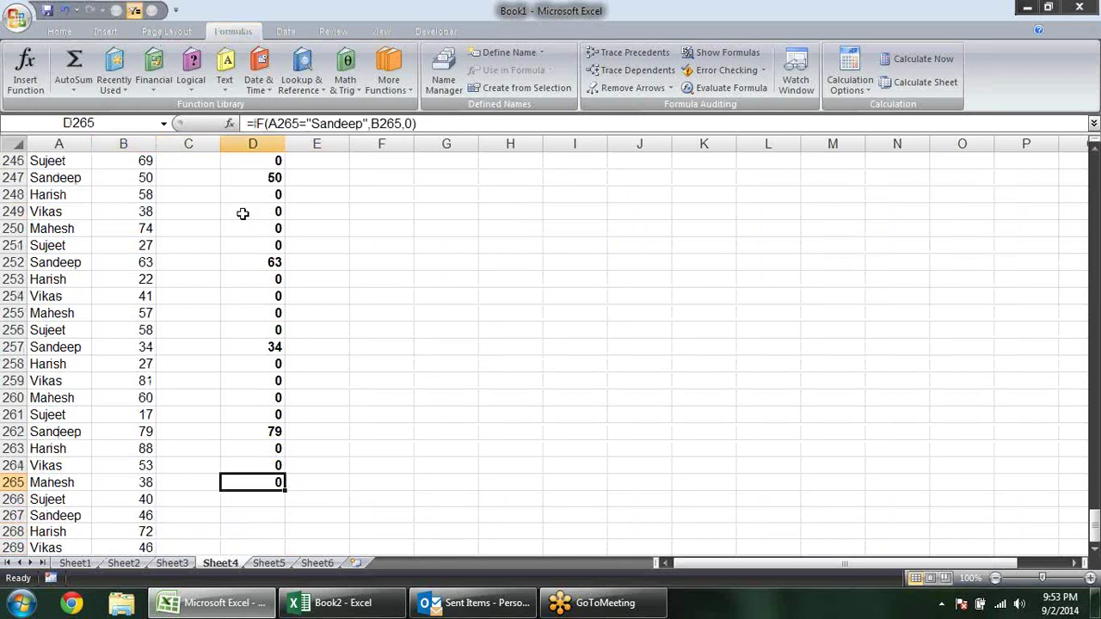
{"action": "key", "text": "ctrl+c"}
{"action": "key", "text": "ctrl+Down"}
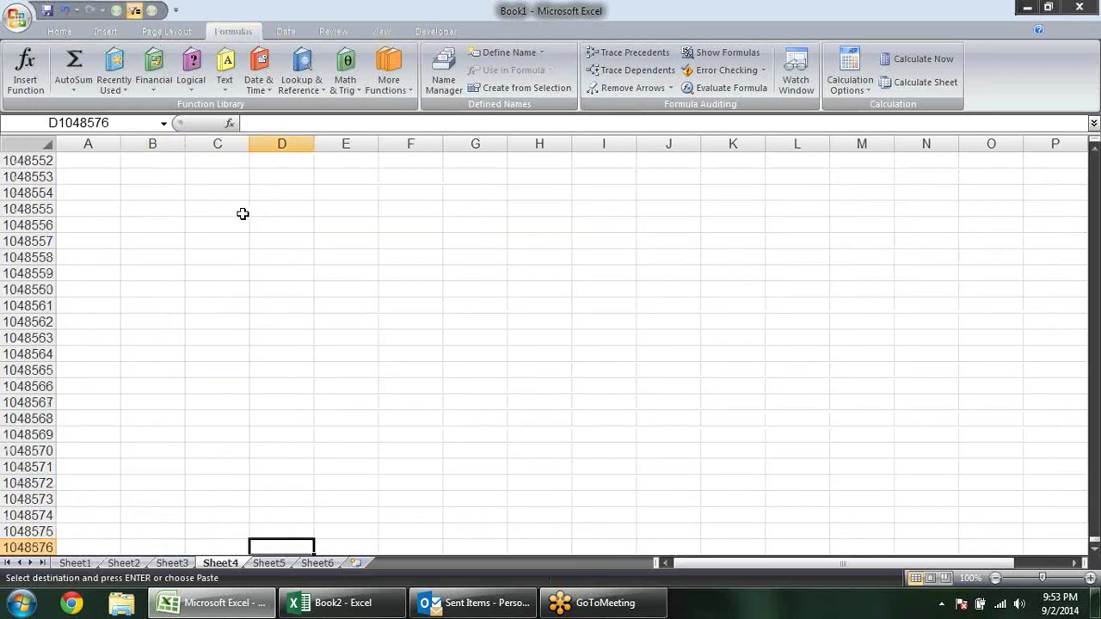
{"action": "key", "text": "ctrl+Up"}
{"action": "key", "text": "Down"}
{"action": "key", "text": "shift+Down"}
{"action": "key", "text": "shift+Down"}
{"action": "key", "text": "shift+Down"}
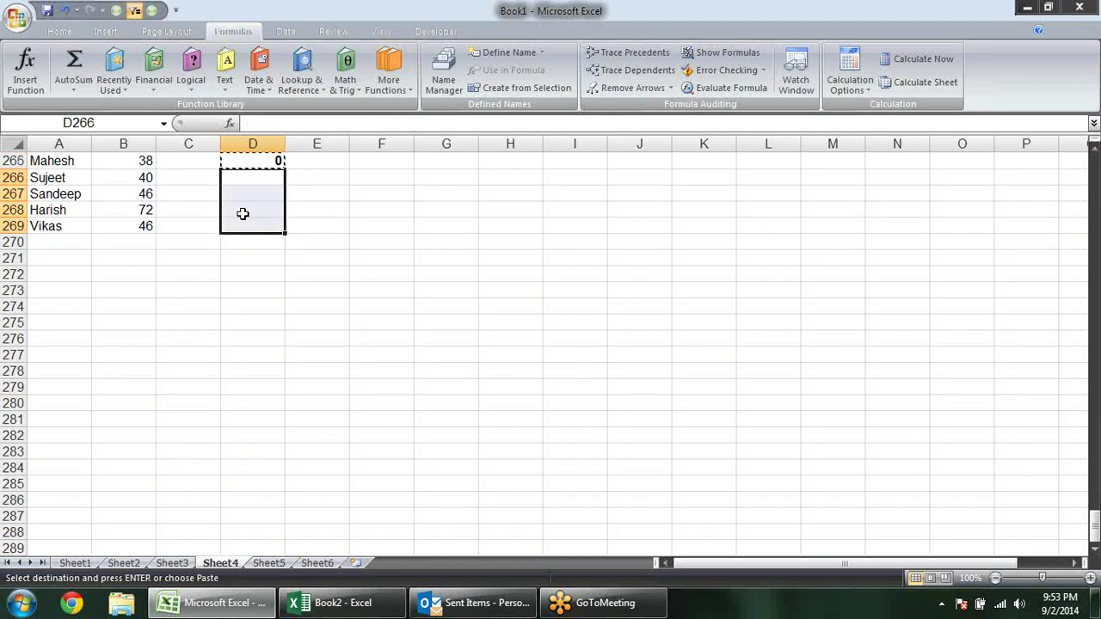
{"action": "key", "text": "Return"}
{"action": "key", "text": "Down"}
{"action": "key", "text": "Down"}
{"action": "key", "text": "Down"}
{"action": "key", "text": "Down"}
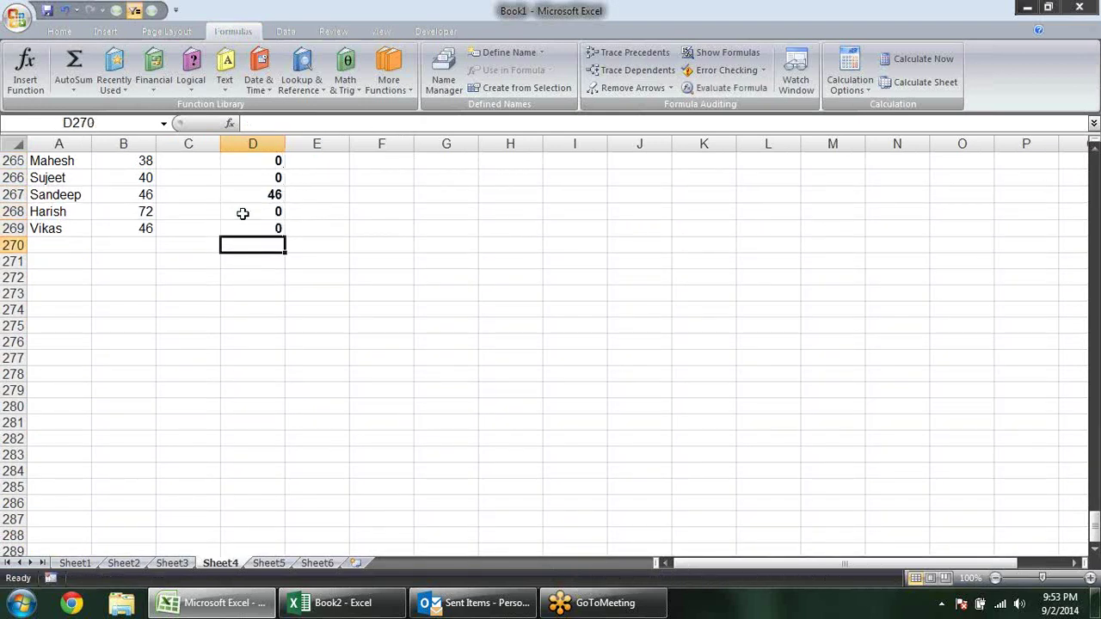
Step: AutoSum the helper column into D270, giving 2742, and recheck the D2 formula
{"action": "key", "text": "alt+equal"}
{"action": "key", "text": "Return"}
{"action": "key", "text": "Up"}
{"action": "key", "text": "ctrl+Up"}
{"action": "key", "text": "Right"}
{"action": "key", "text": "Right"}
{"action": "key", "text": "Right"}
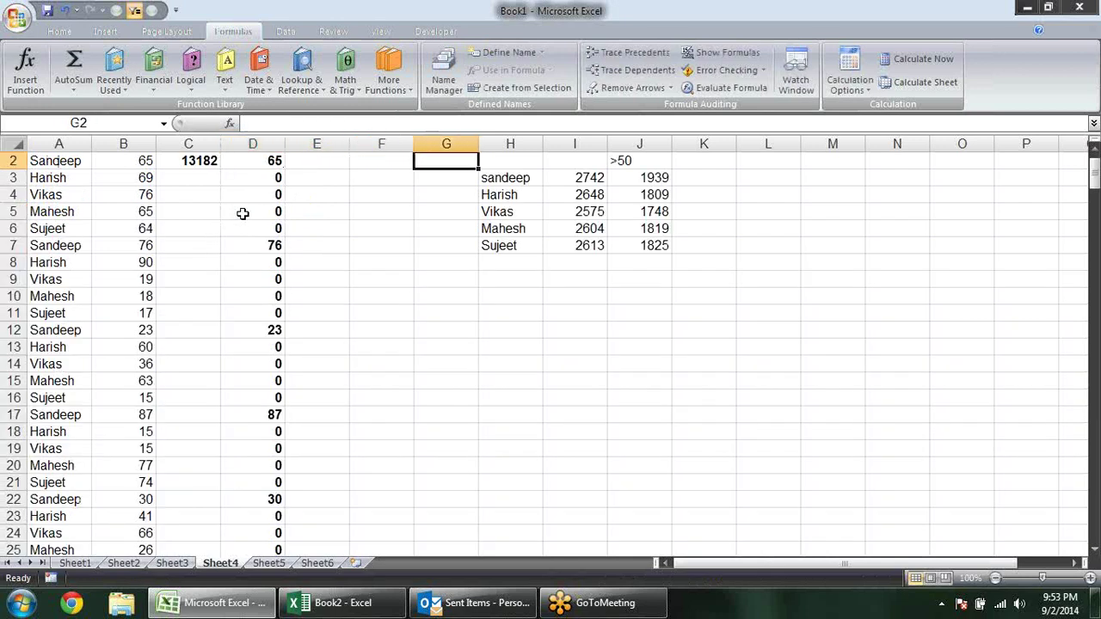
{"action": "key", "text": "Up"}
{"action": "key", "text": "Left"}
{"action": "key", "text": "Left"}
{"action": "key", "text": "Left"}
{"action": "key", "text": "Down"}
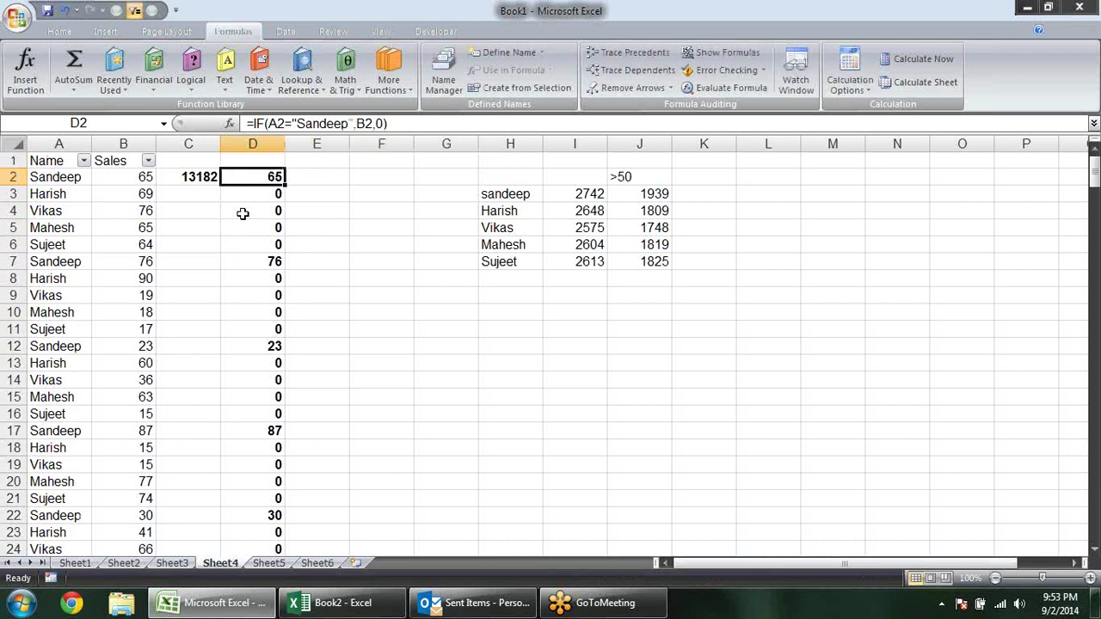
{"action": "left_click", "coordinate": [288, 126]}
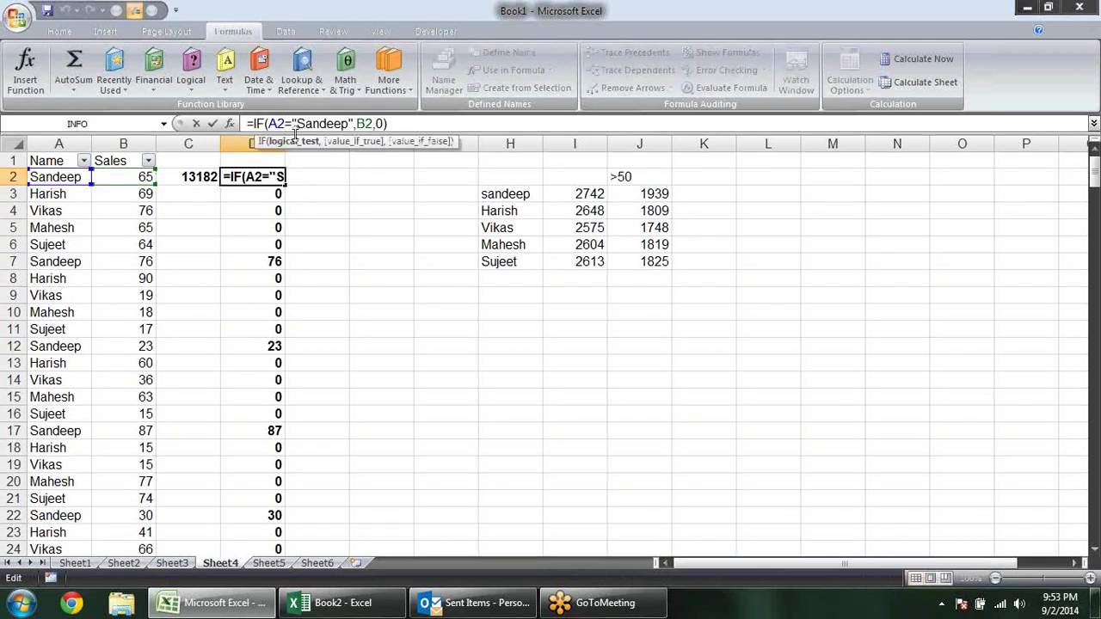
{"action": "key", "text": "Escape"}
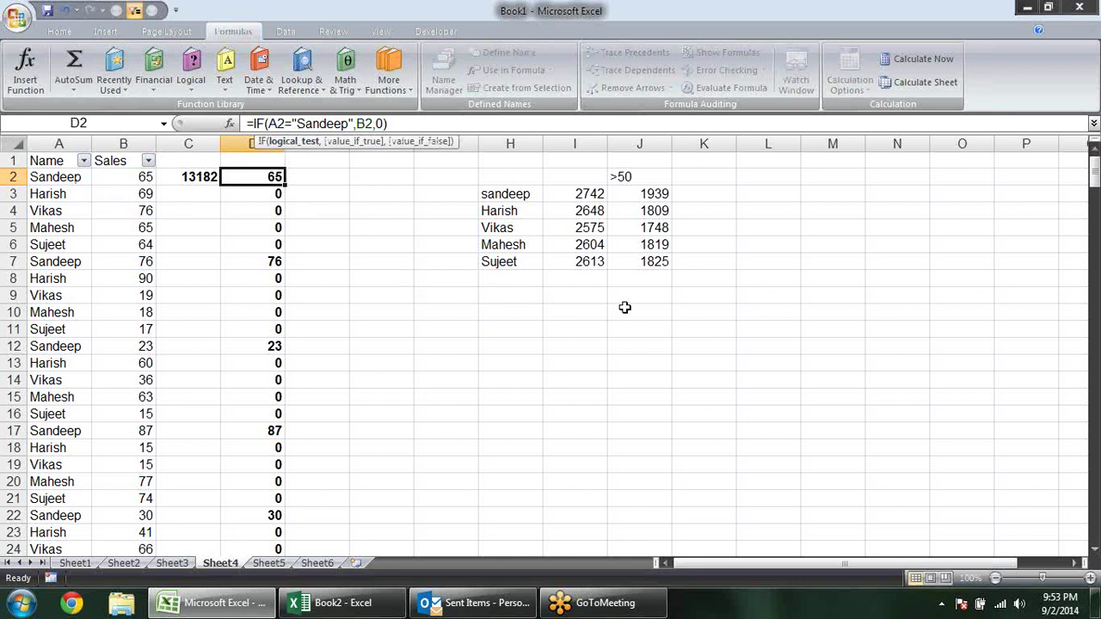
{"action": "left_click", "coordinate": [693, 197]}
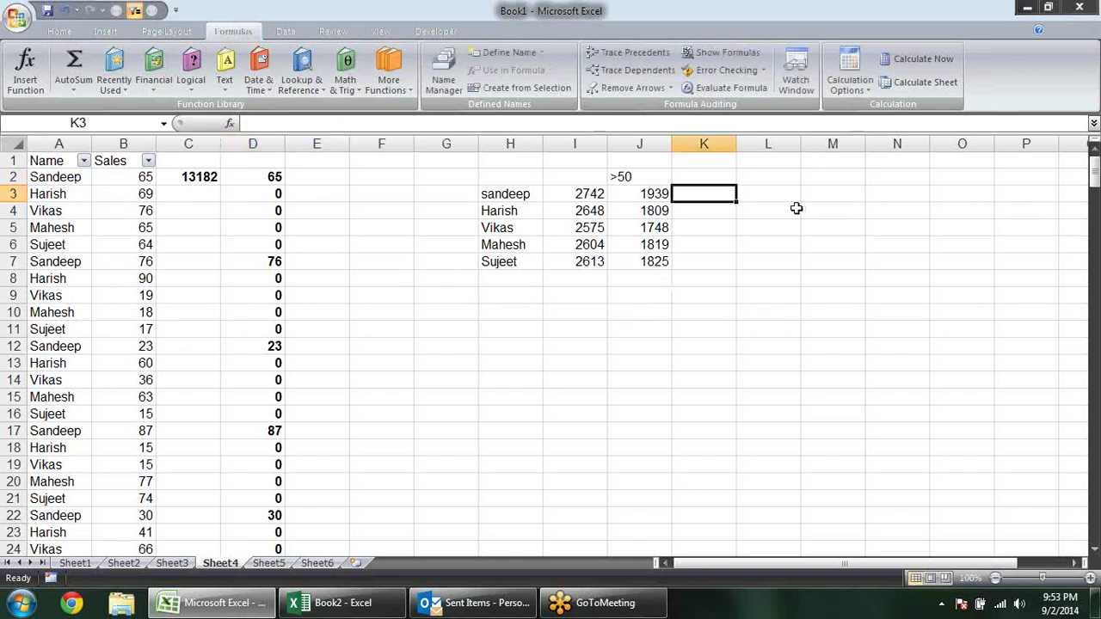
Step: Begin K3's formula as =SUM(IF($A$2:$A$269=H3, comparing the names against H3
{"action": "type", "text": "=sum(if"}
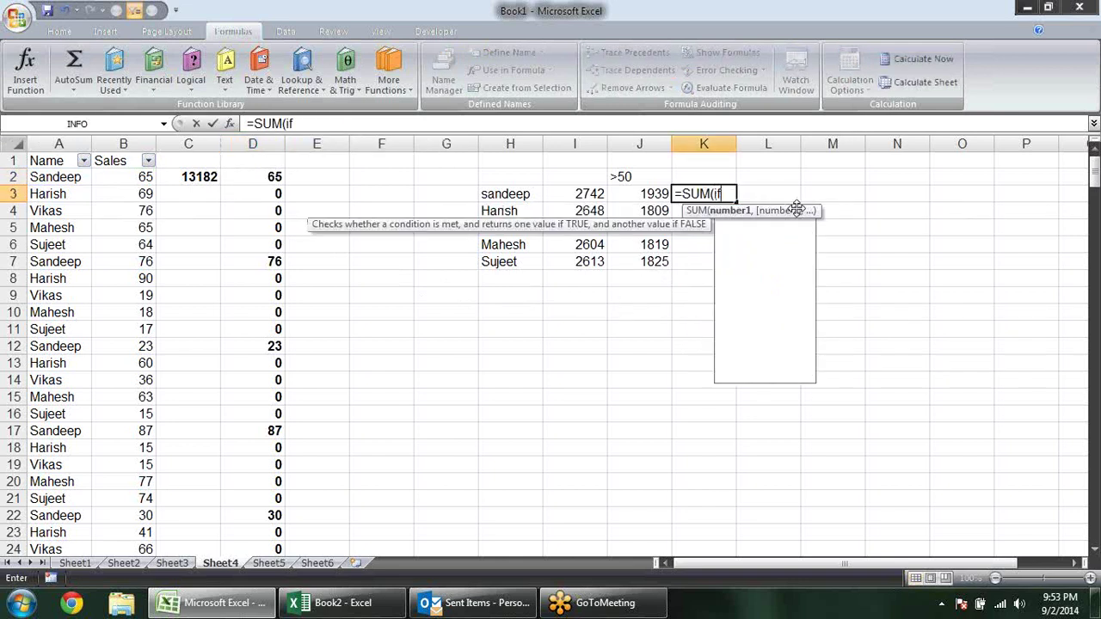
{"action": "type", "text": "("}
{"action": "left_click", "coordinate": [79, 176]}
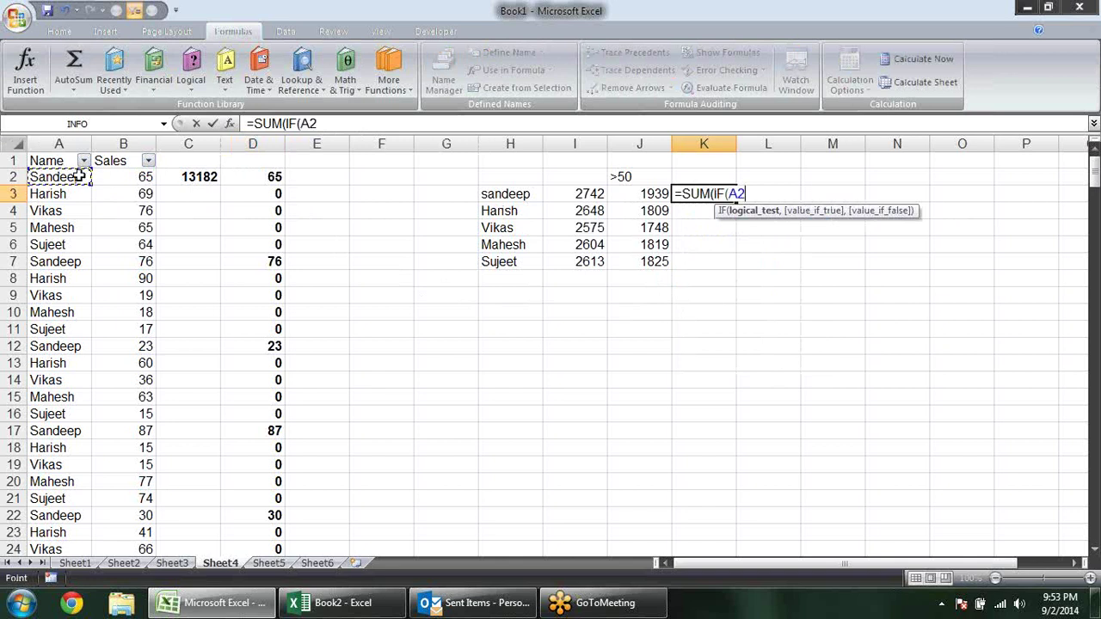
{"action": "key", "text": "ctrl+shift+Down"}
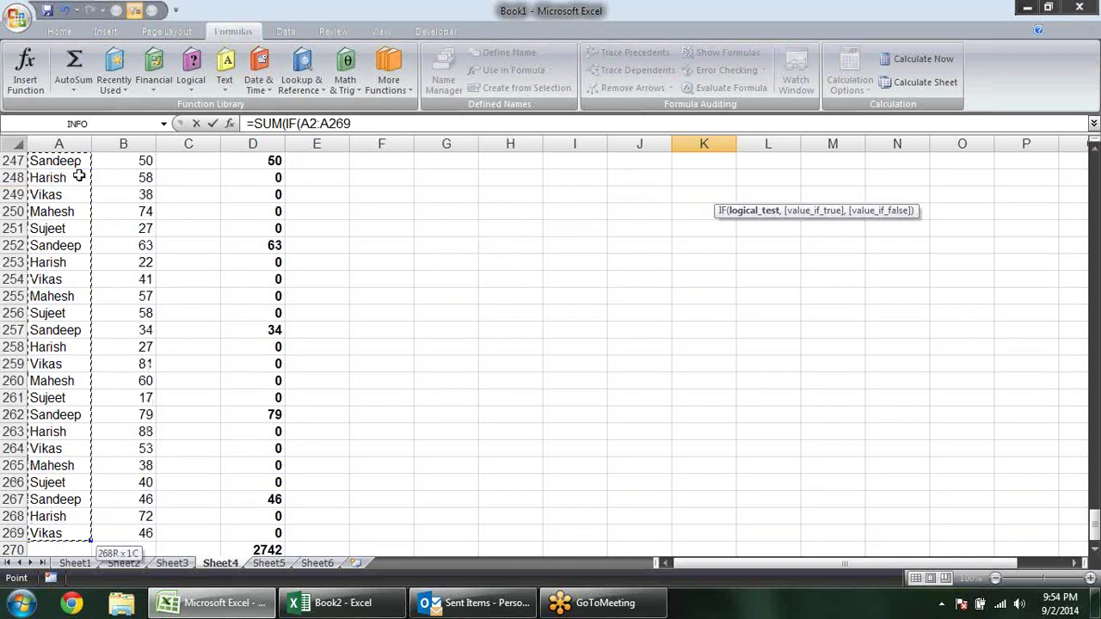
{"action": "type", "text": "=\""}
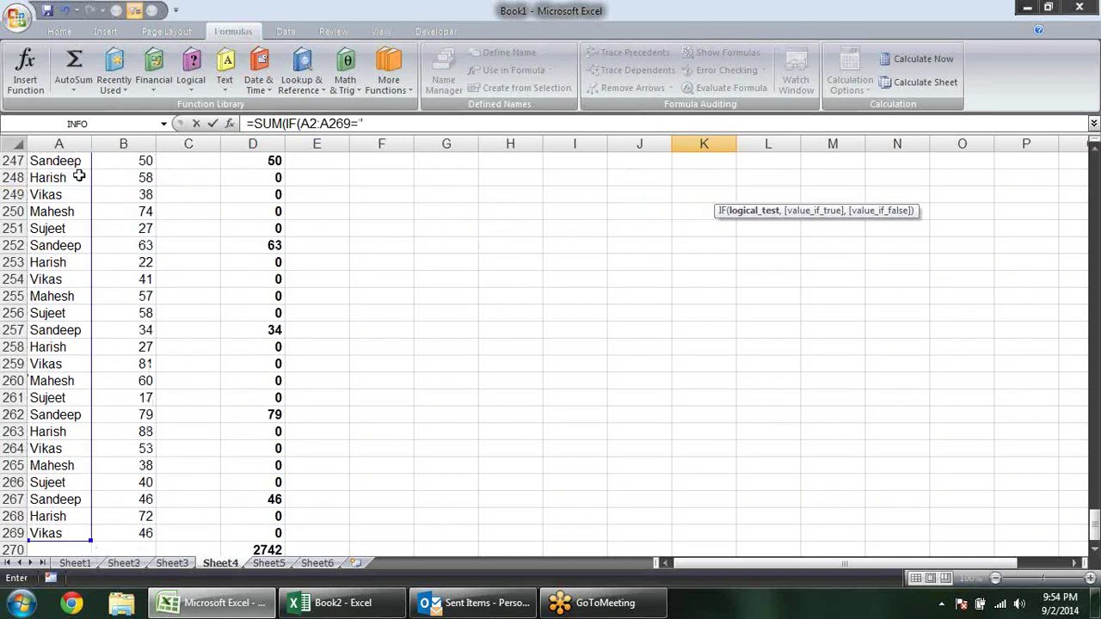
{"action": "type", "text": "Sandeeo"}
{"action": "key", "text": "BackSpace"}
{"action": "key", "text": "BackSpace"}
{"action": "key", "text": "BackSpace"}
{"action": "key", "text": "BackSpace"}
{"action": "key", "text": "BackSpace"}
{"action": "key", "text": "BackSpace"}
{"action": "key", "text": "BackSpace"}
{"action": "key", "text": "Left"}
{"action": "key", "text": "Left"}
{"action": "key", "text": "Left"}
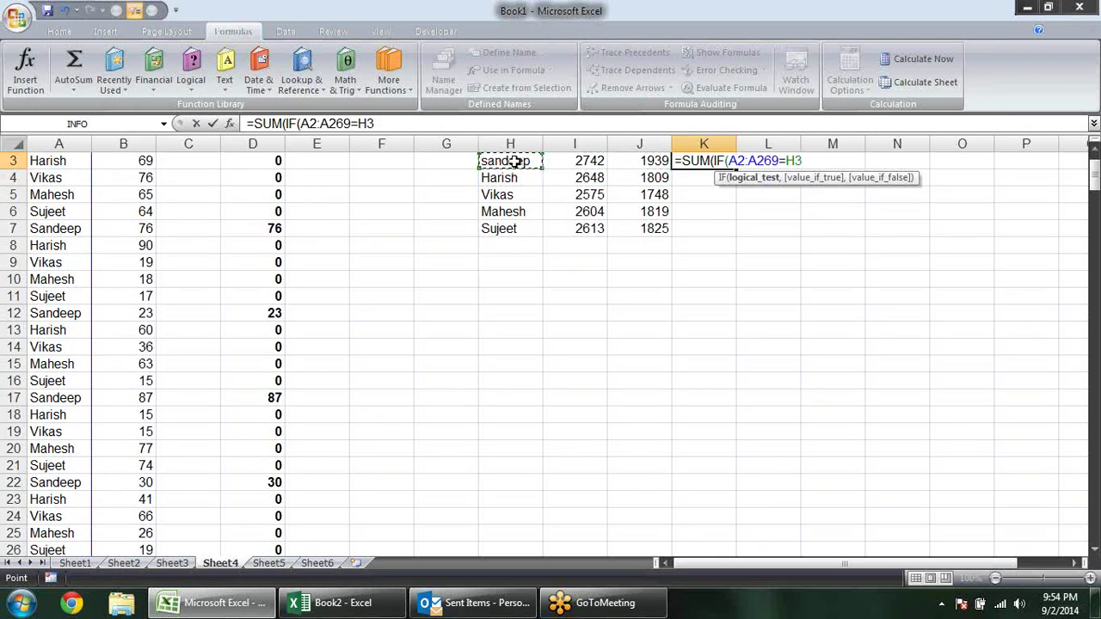
{"action": "left_click_drag", "start_coordinate": [778, 161], "coordinate": [731, 158]}
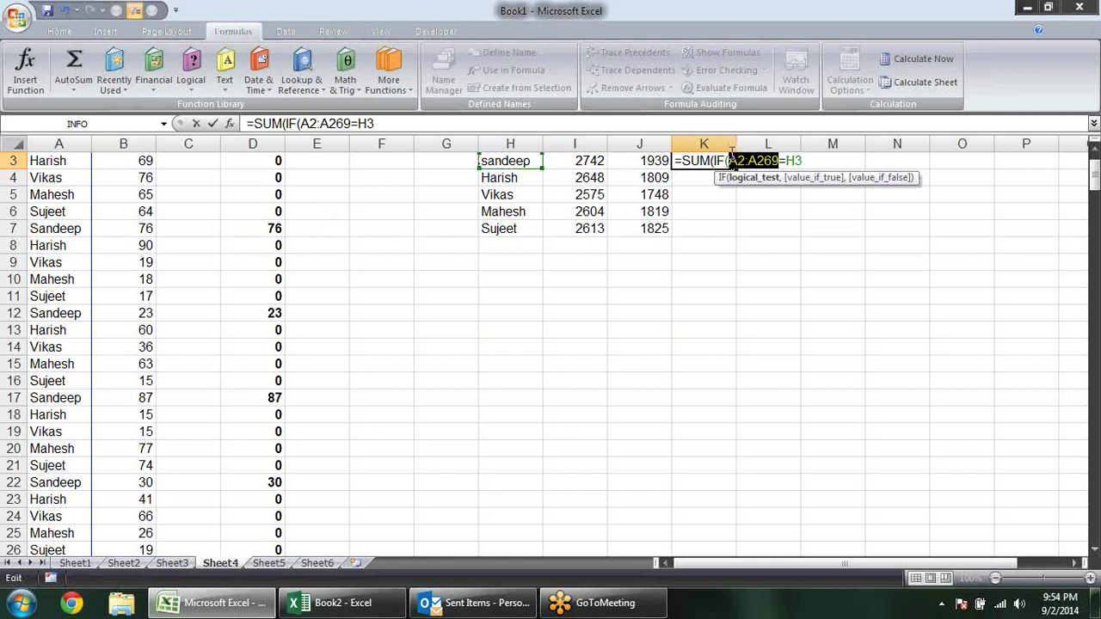
{"action": "key", "text": "F4"}
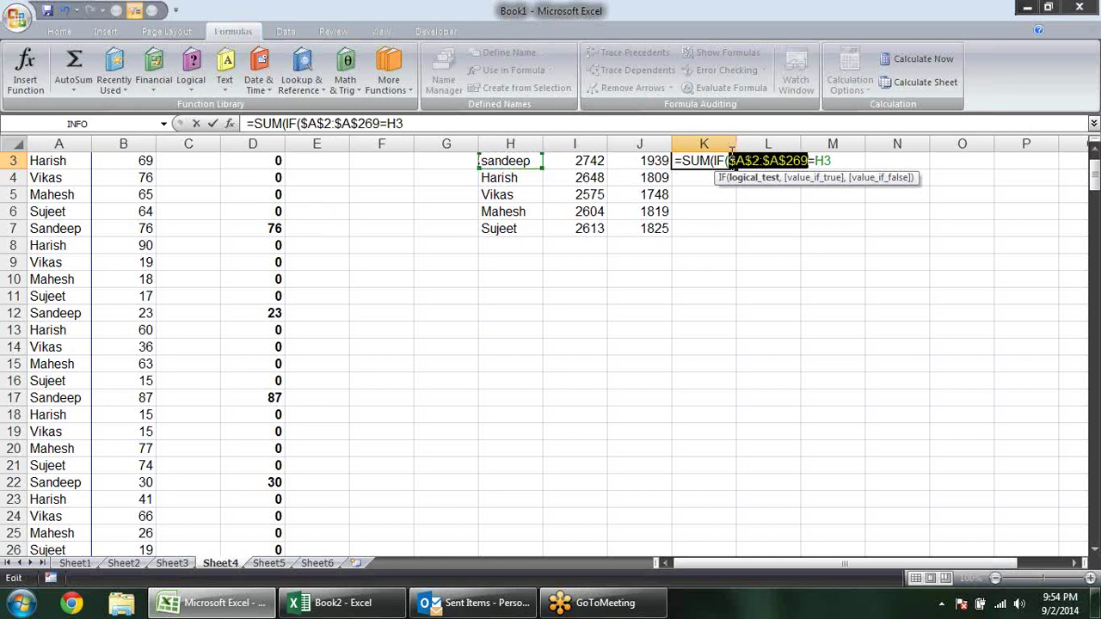
Step: Add the absolute sales range $B$2:$B$269 and 0, committing K3 as an array formula
{"action": "left_click", "coordinate": [848, 163]}
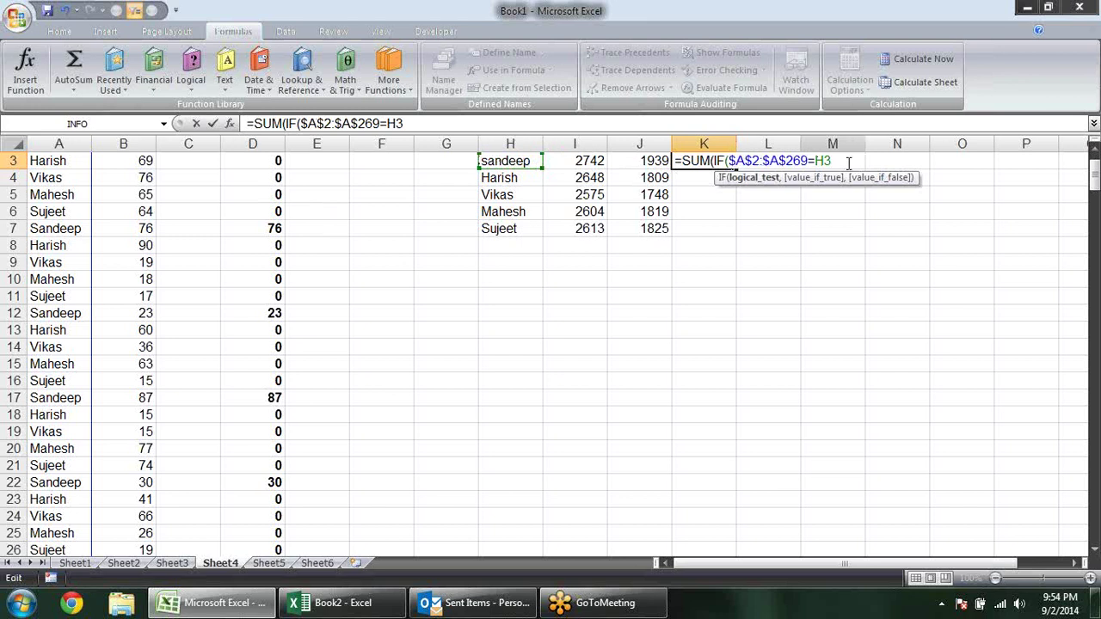
{"action": "type", "text": ","}
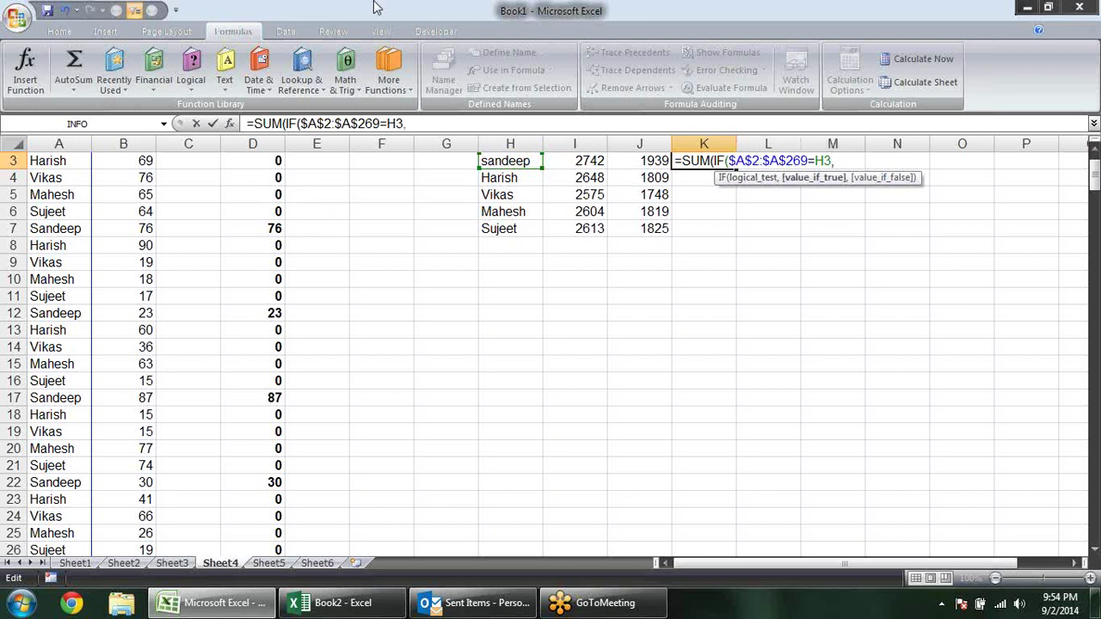
{"action": "scroll", "coordinate": [182, 189], "scroll_direction": "up", "scroll_amount": 1}
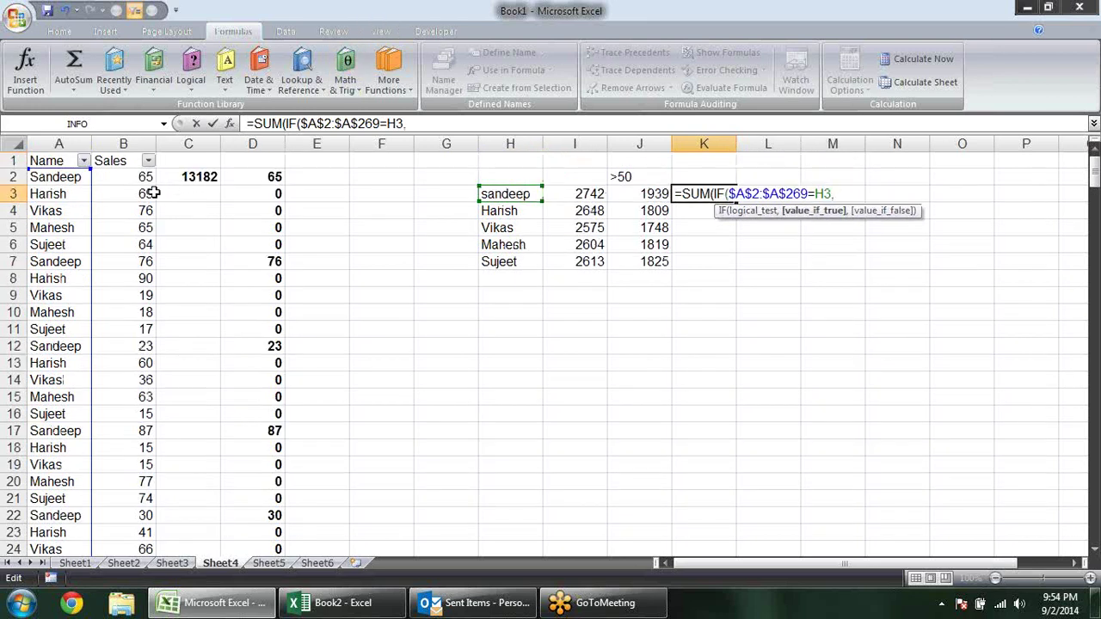
{"action": "left_click", "coordinate": [120, 176]}
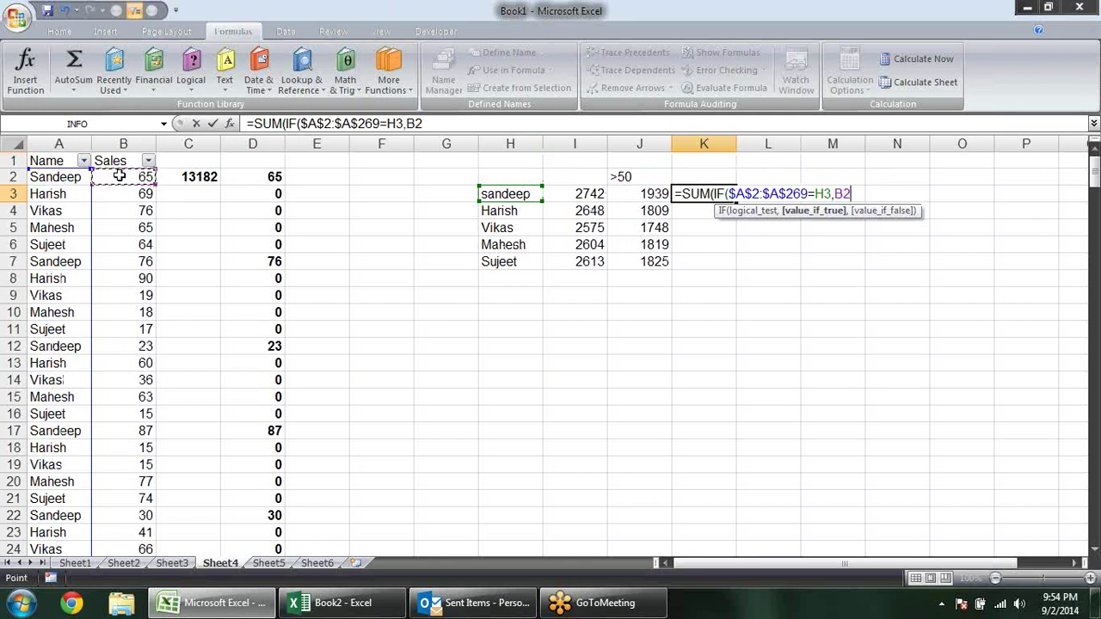
{"action": "key", "text": "ctrl+shift+Down"}
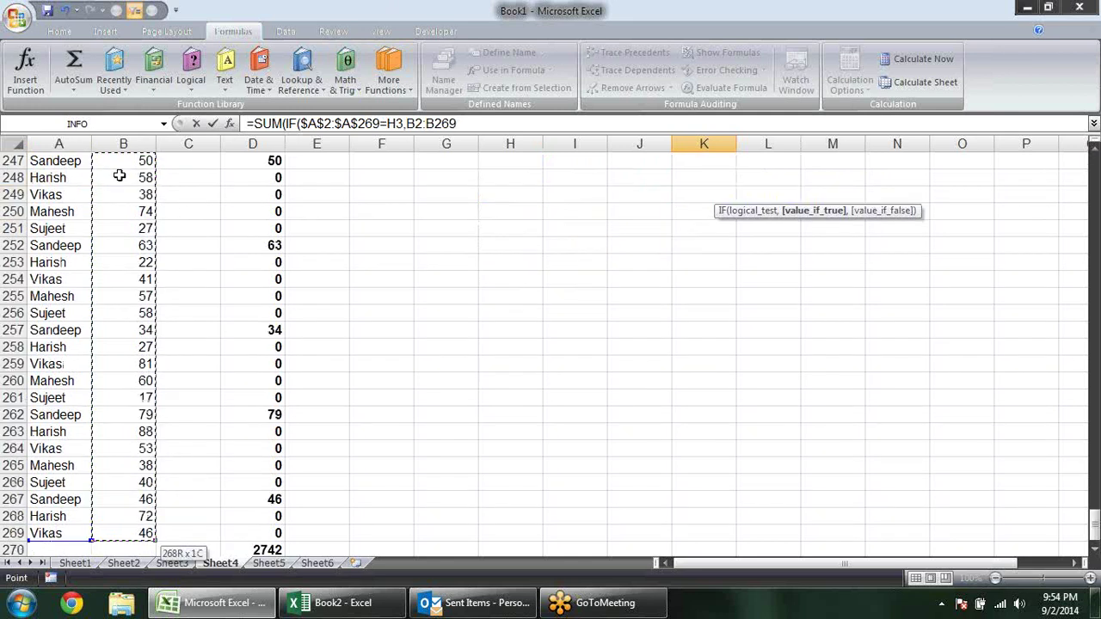
{"action": "key", "text": "F4"}
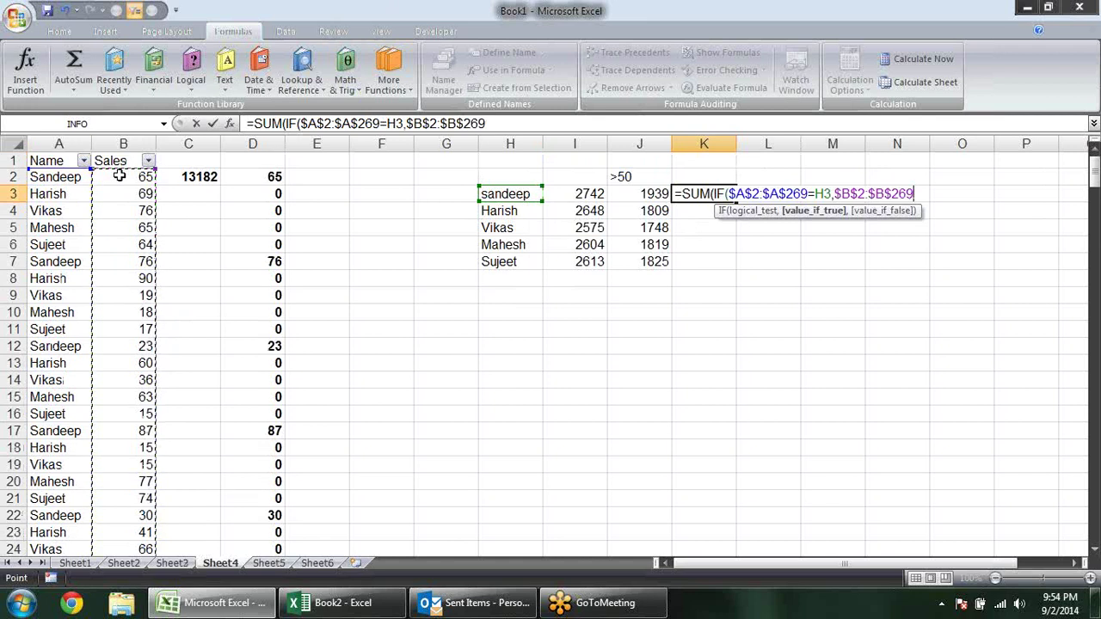
{"action": "type", "text": ",0"}
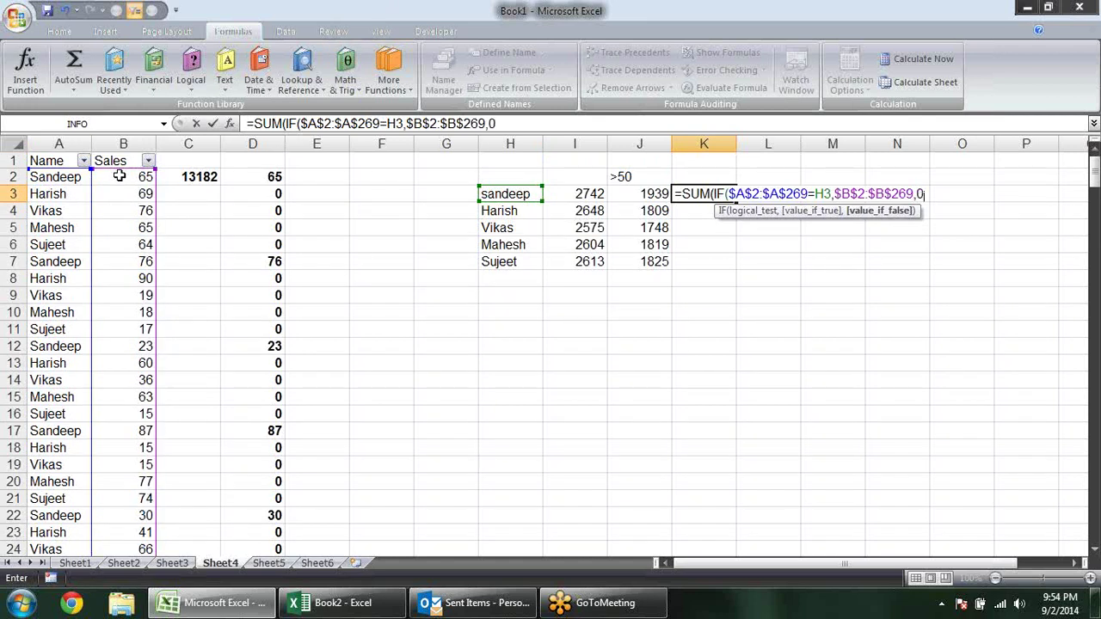
{"action": "type", "text": ")"}
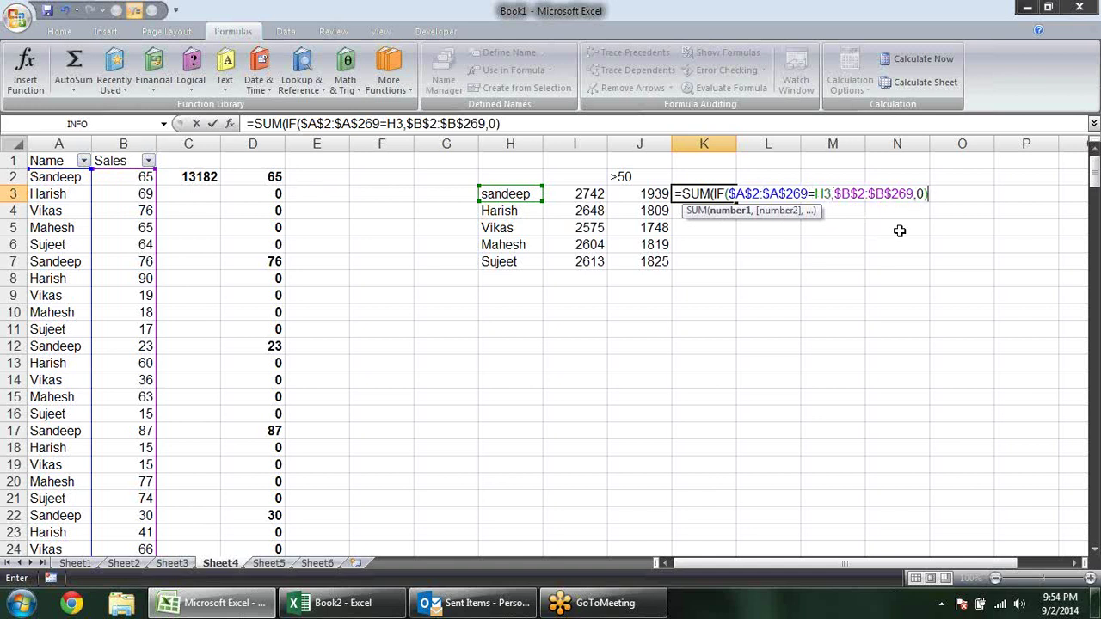
{"action": "type", "text": ")"}
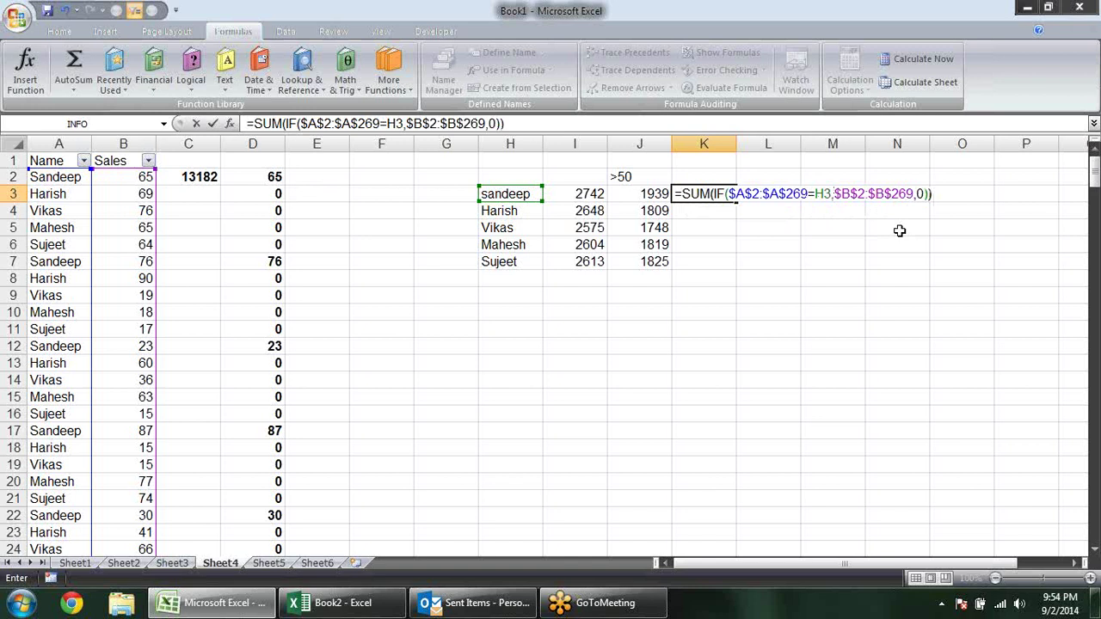
{"action": "key", "text": "ctrl+shift+Return"}
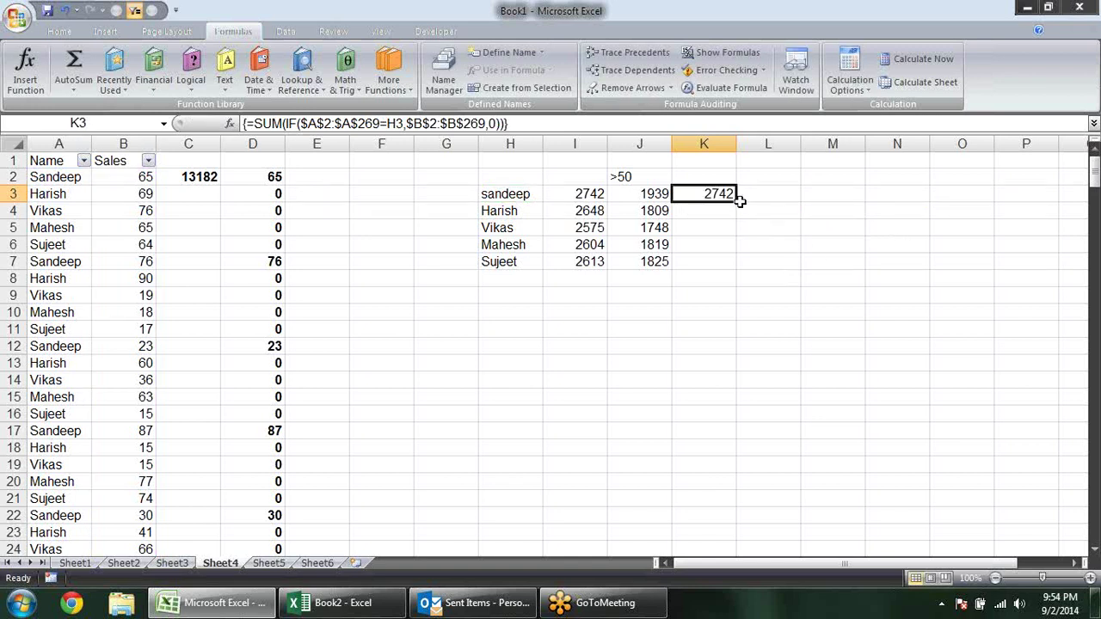
Step: Copy K3's array formula to K4:K7 and re-enter K3, giving 2648, 2575, 2604, 2613
{"action": "left_click_drag", "start_coordinate": [737, 201], "coordinate": [744, 267]}
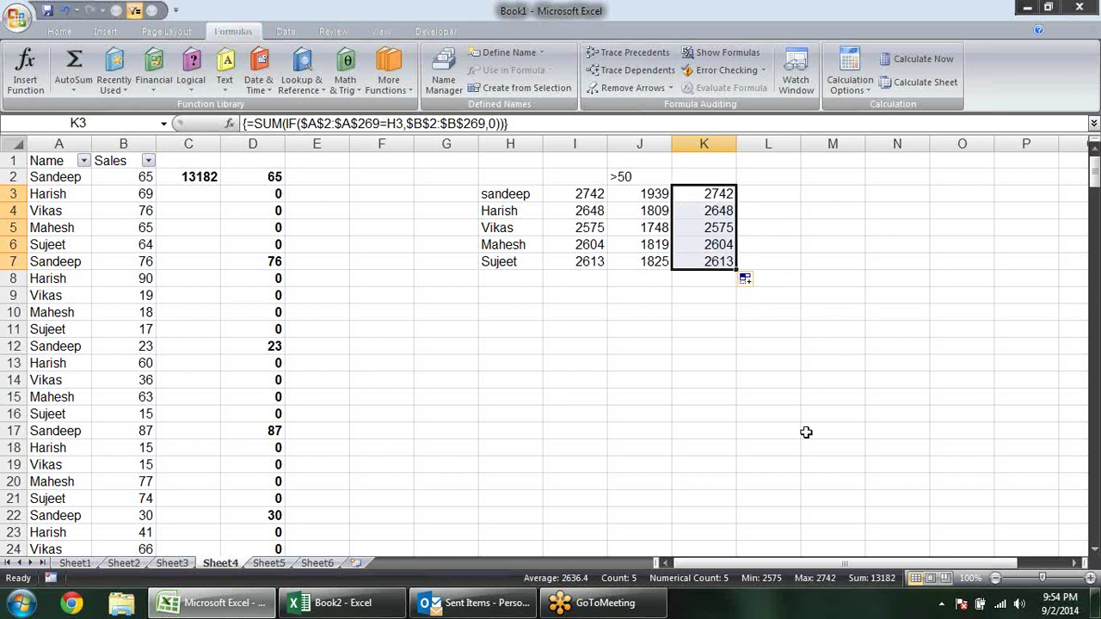
{"action": "left_click", "coordinate": [781, 313]}
{"action": "left_click", "coordinate": [731, 193]}
{"action": "double_click", "coordinate": [731, 193]}
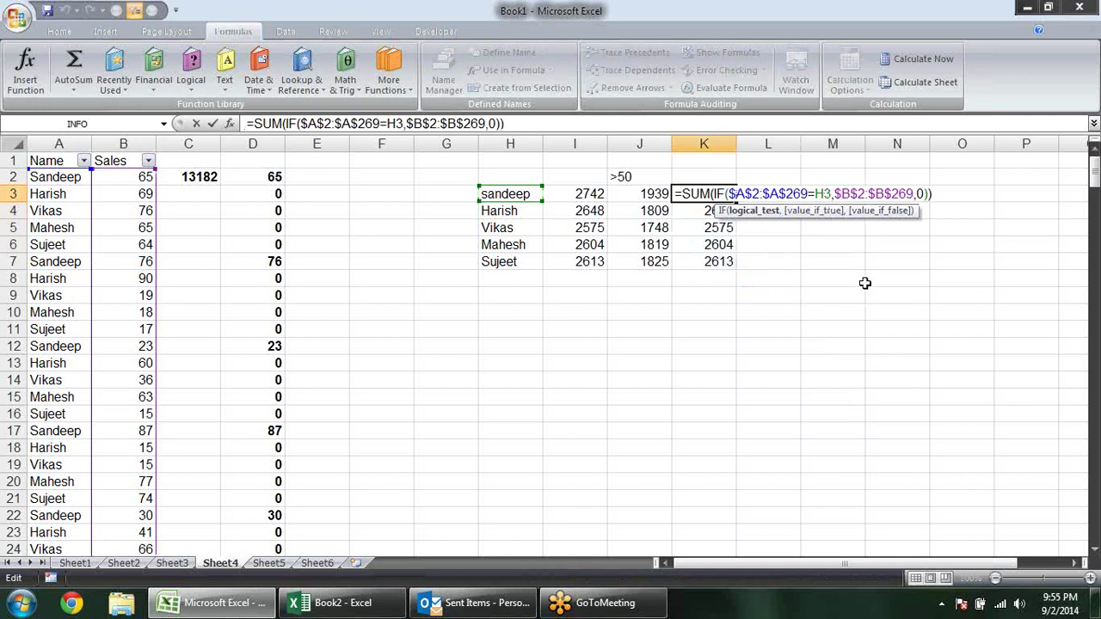
{"action": "key", "text": "ctrl+shift+Return"}
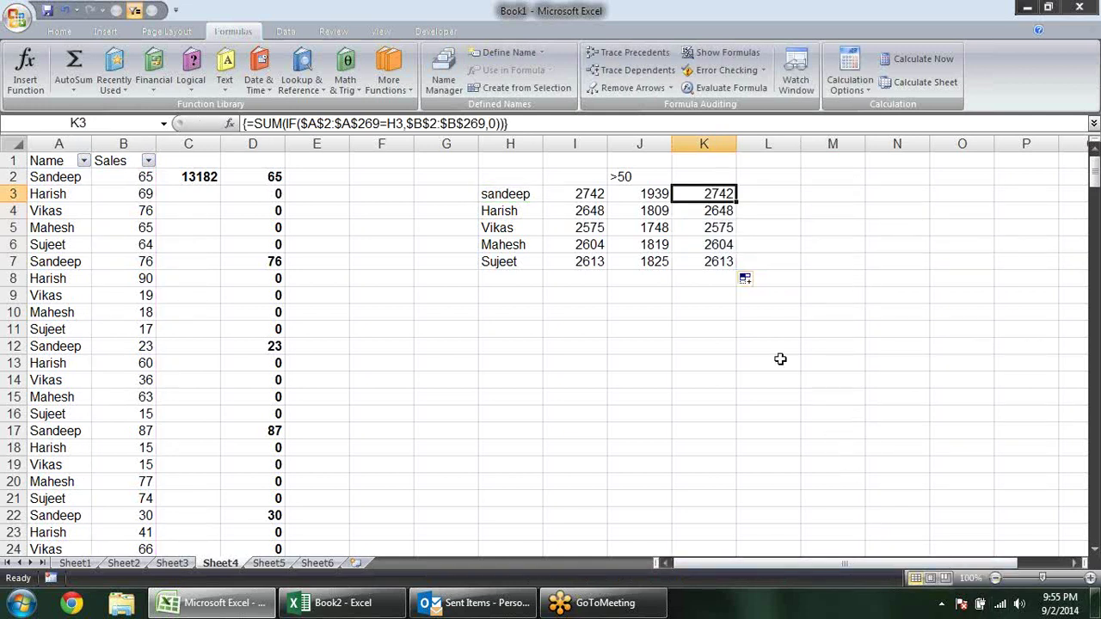
{"action": "left_click", "coordinate": [722, 275]}
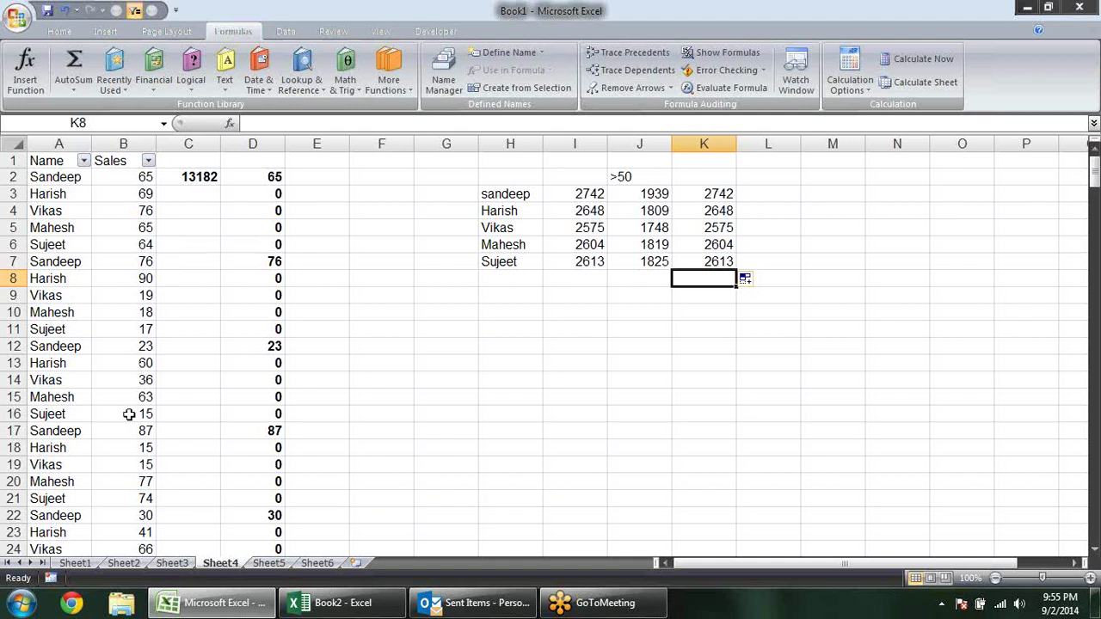
{"action": "left_click", "coordinate": [501, 612]}
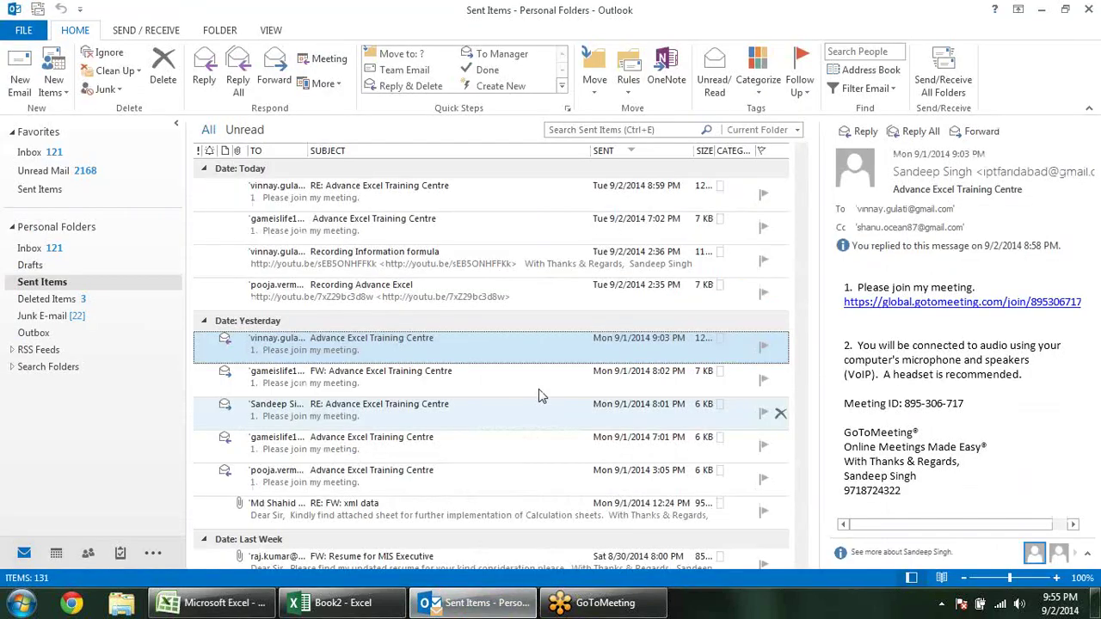
{"action": "left_click", "coordinate": [1040, 9]}
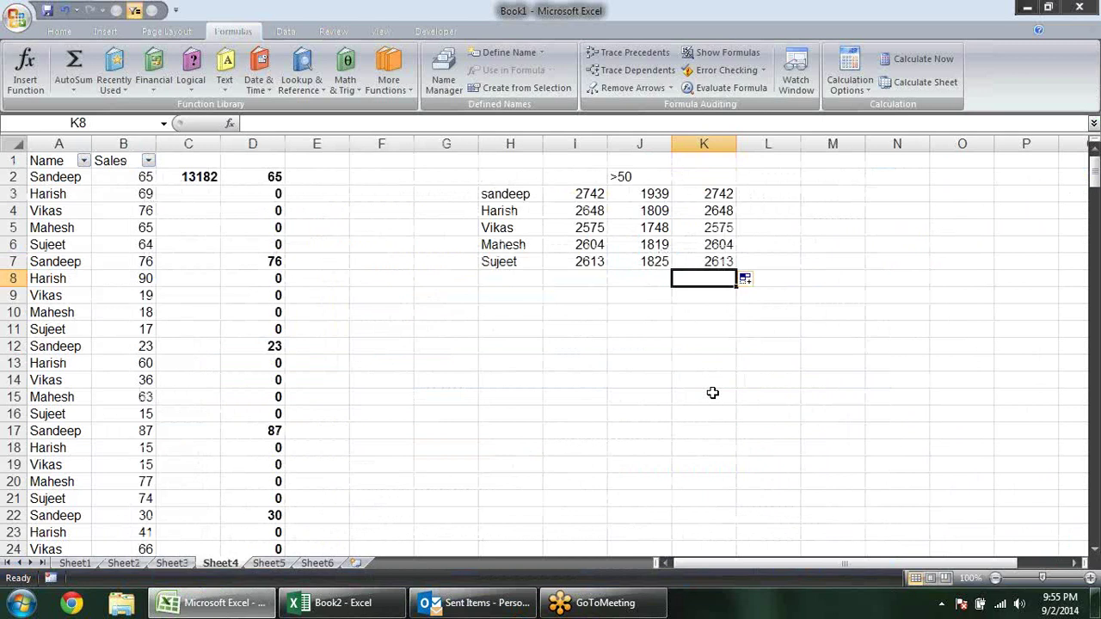
{"action": "left_click", "coordinate": [712, 385]}
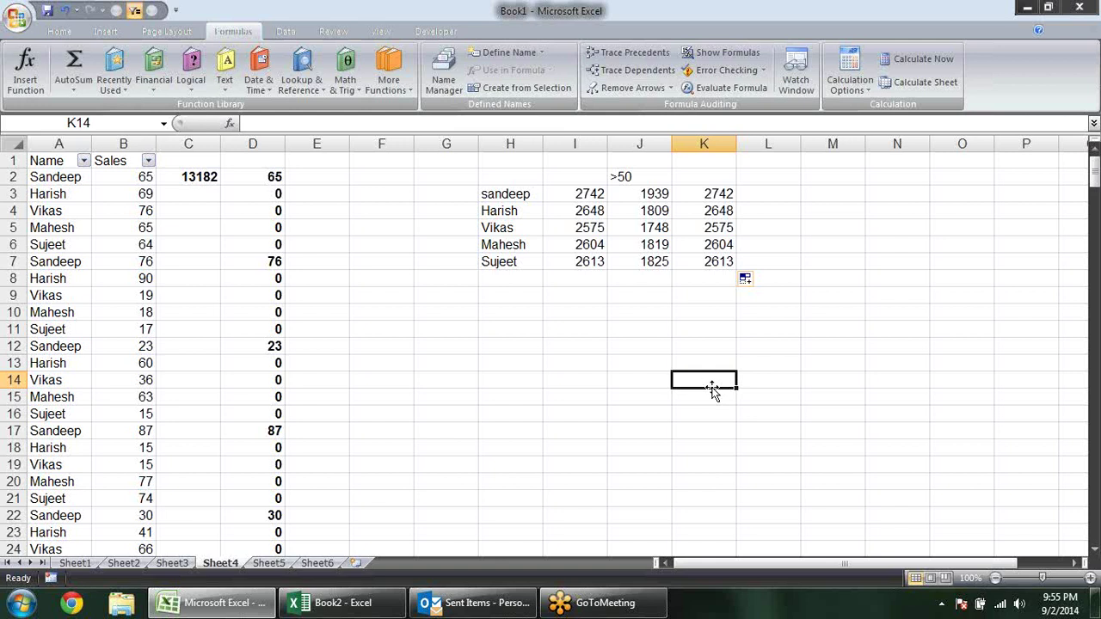
{"action": "left_click", "coordinate": [1075, 34]}
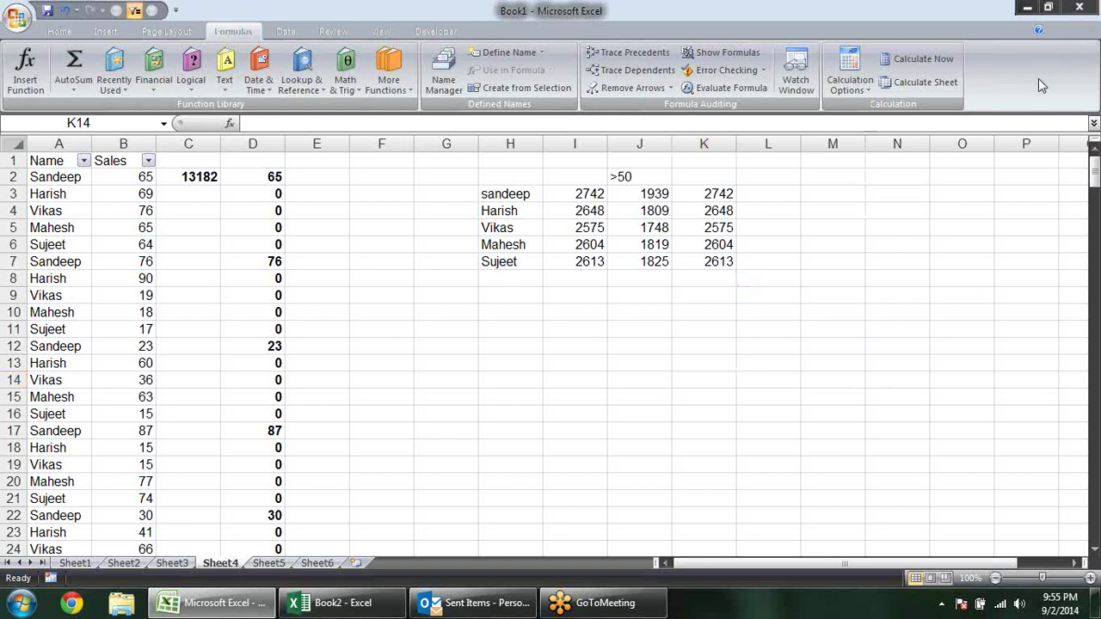